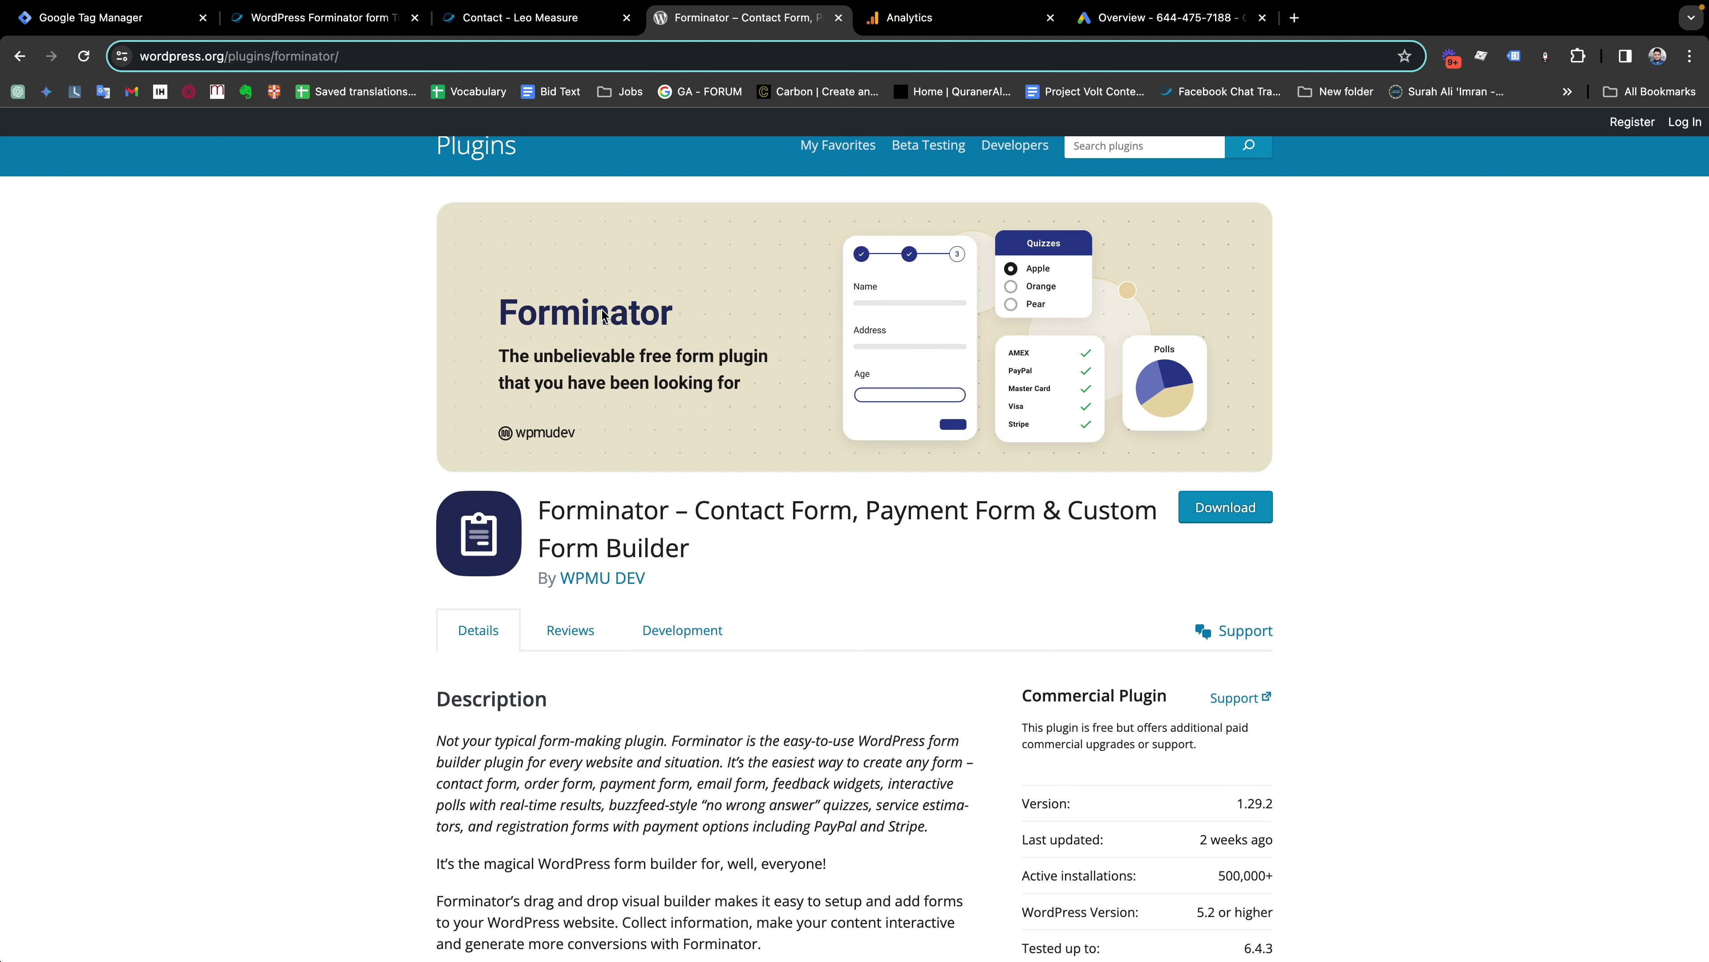
Read through the Forminator plugin page's description and details
scroll(602, 309, down, 1)
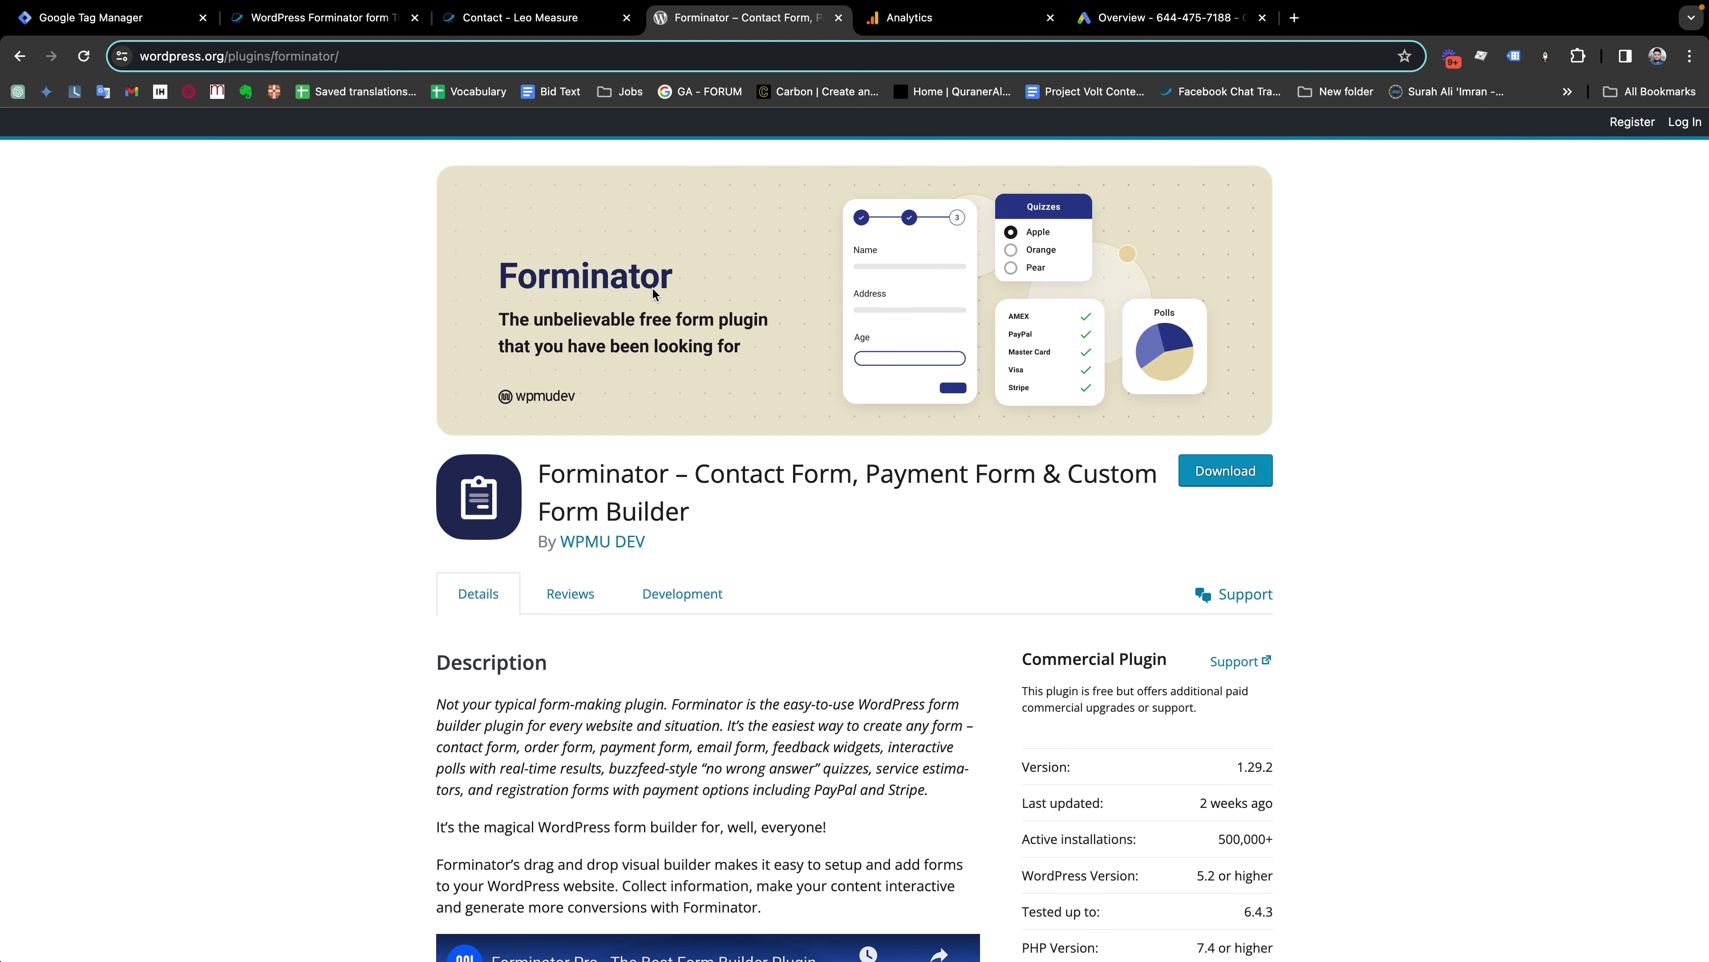
scroll(755, 599, down, 4)
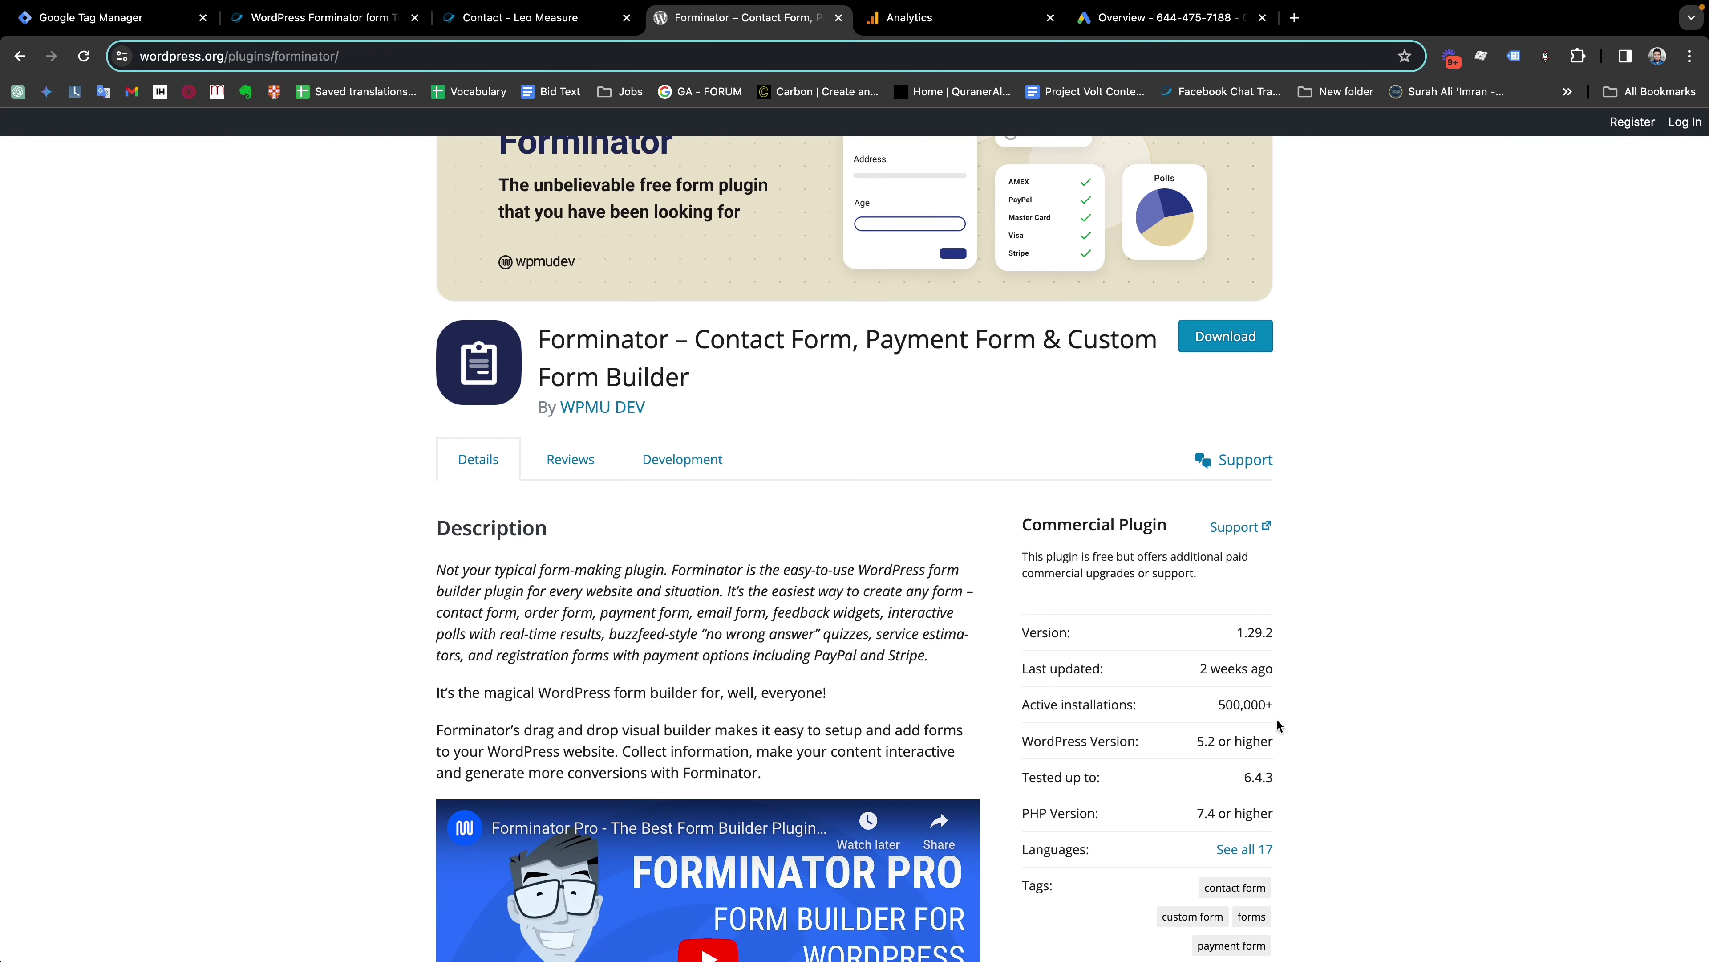
drag(1275, 717, 1091, 704)
click(1230, 702)
scroll(1231, 701, up, 1)
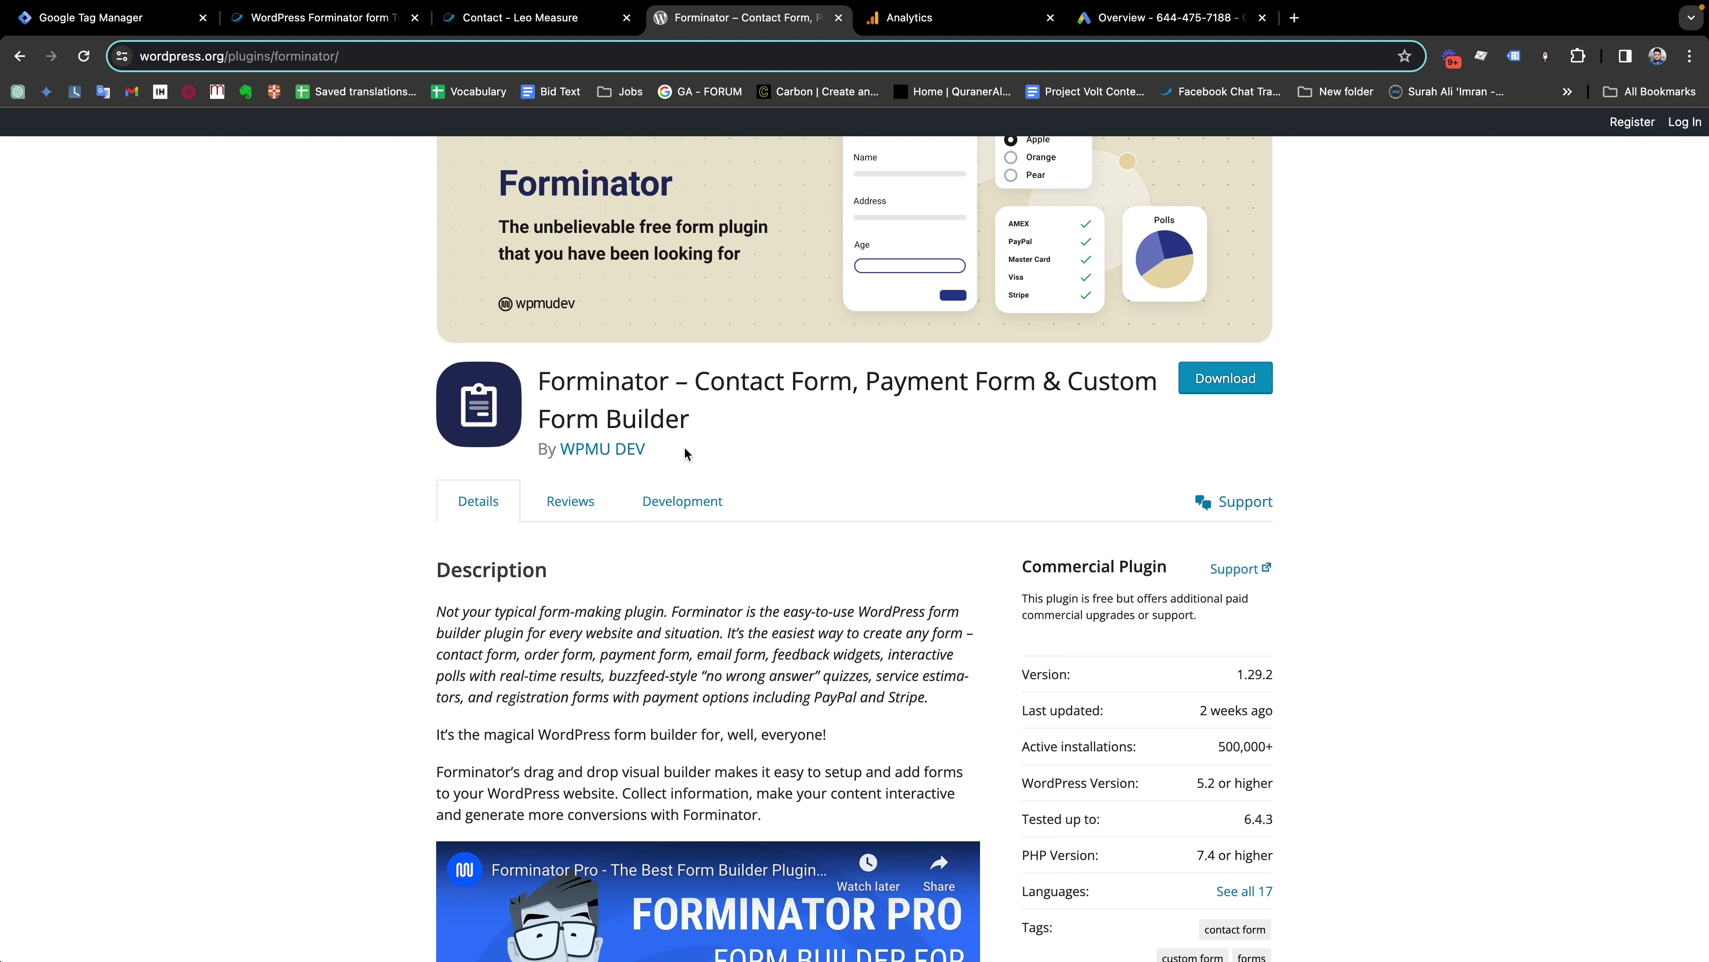
scroll(686, 454, up, 1)
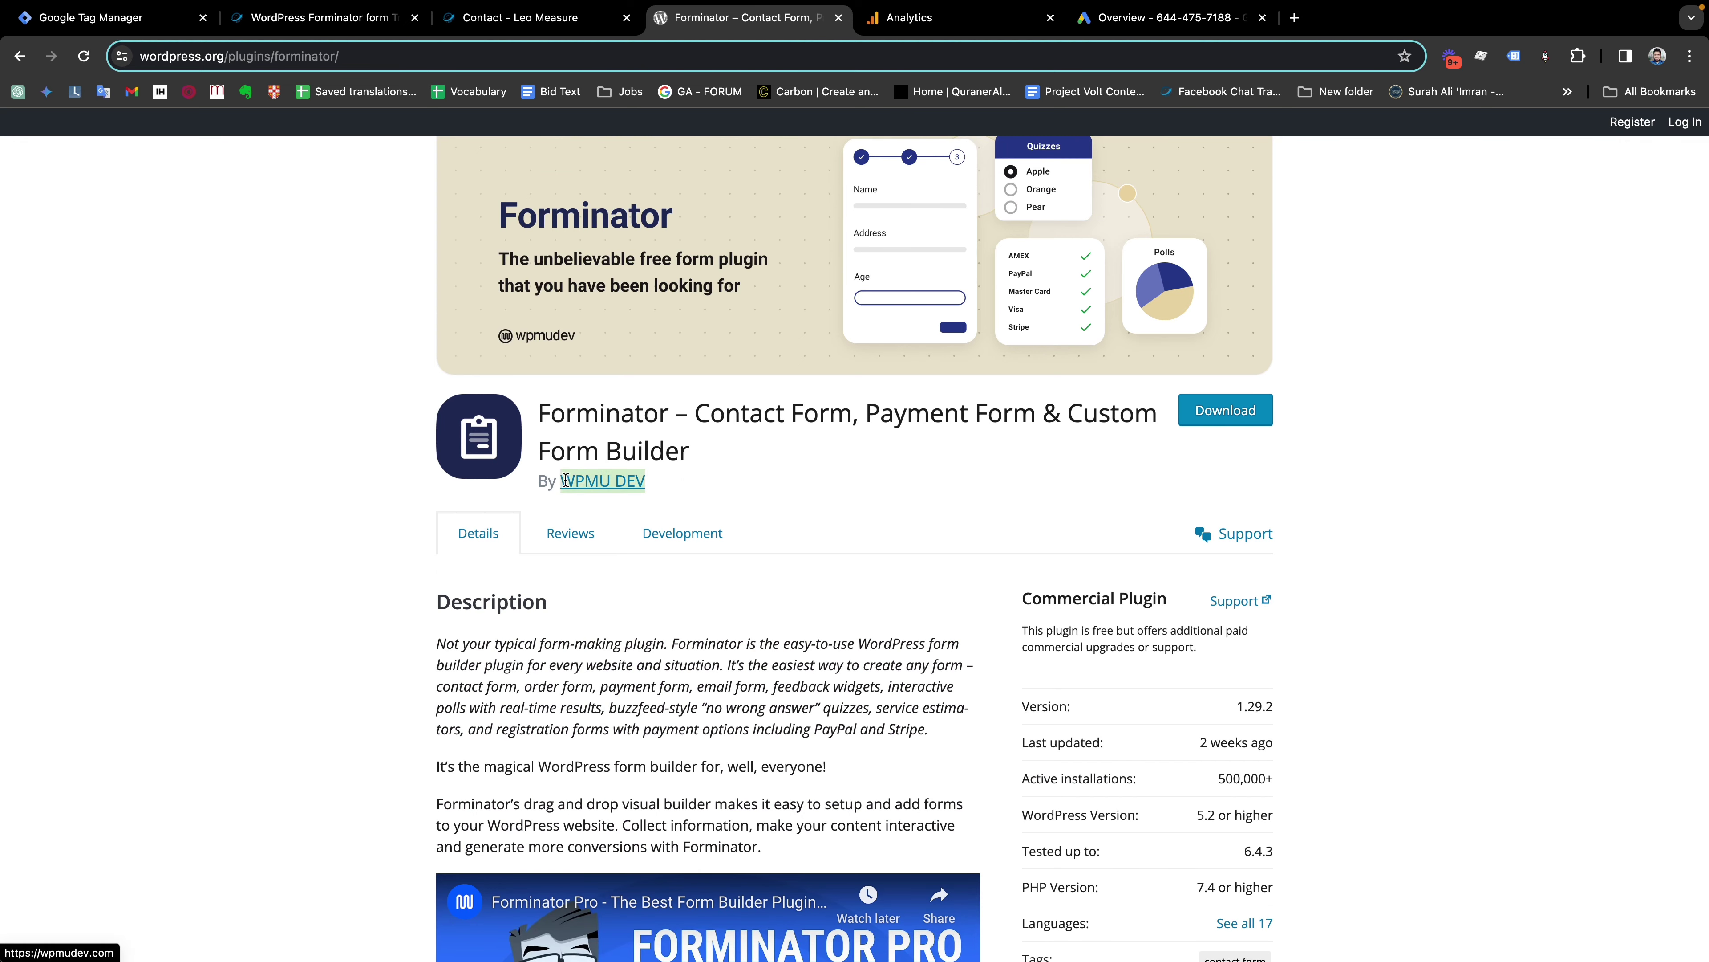
scroll(740, 465, up, 5)
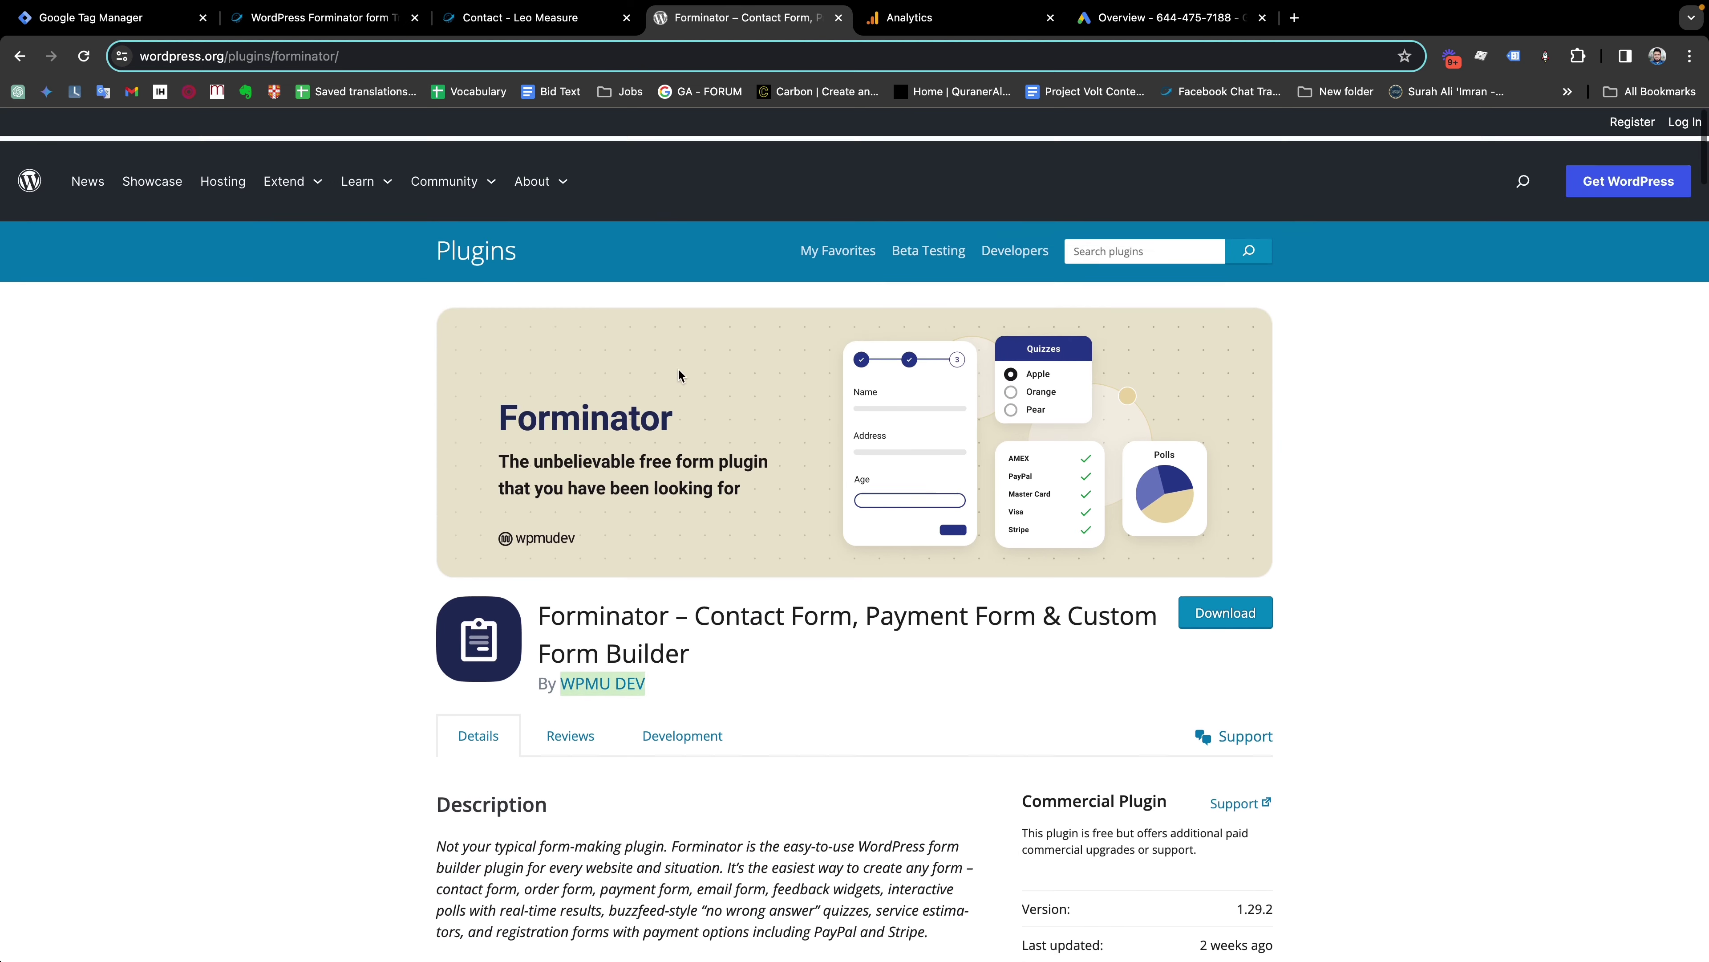
Inspect the contact form's First Name field markup to confirm it is Forminator, then close DevTools
click(538, 18)
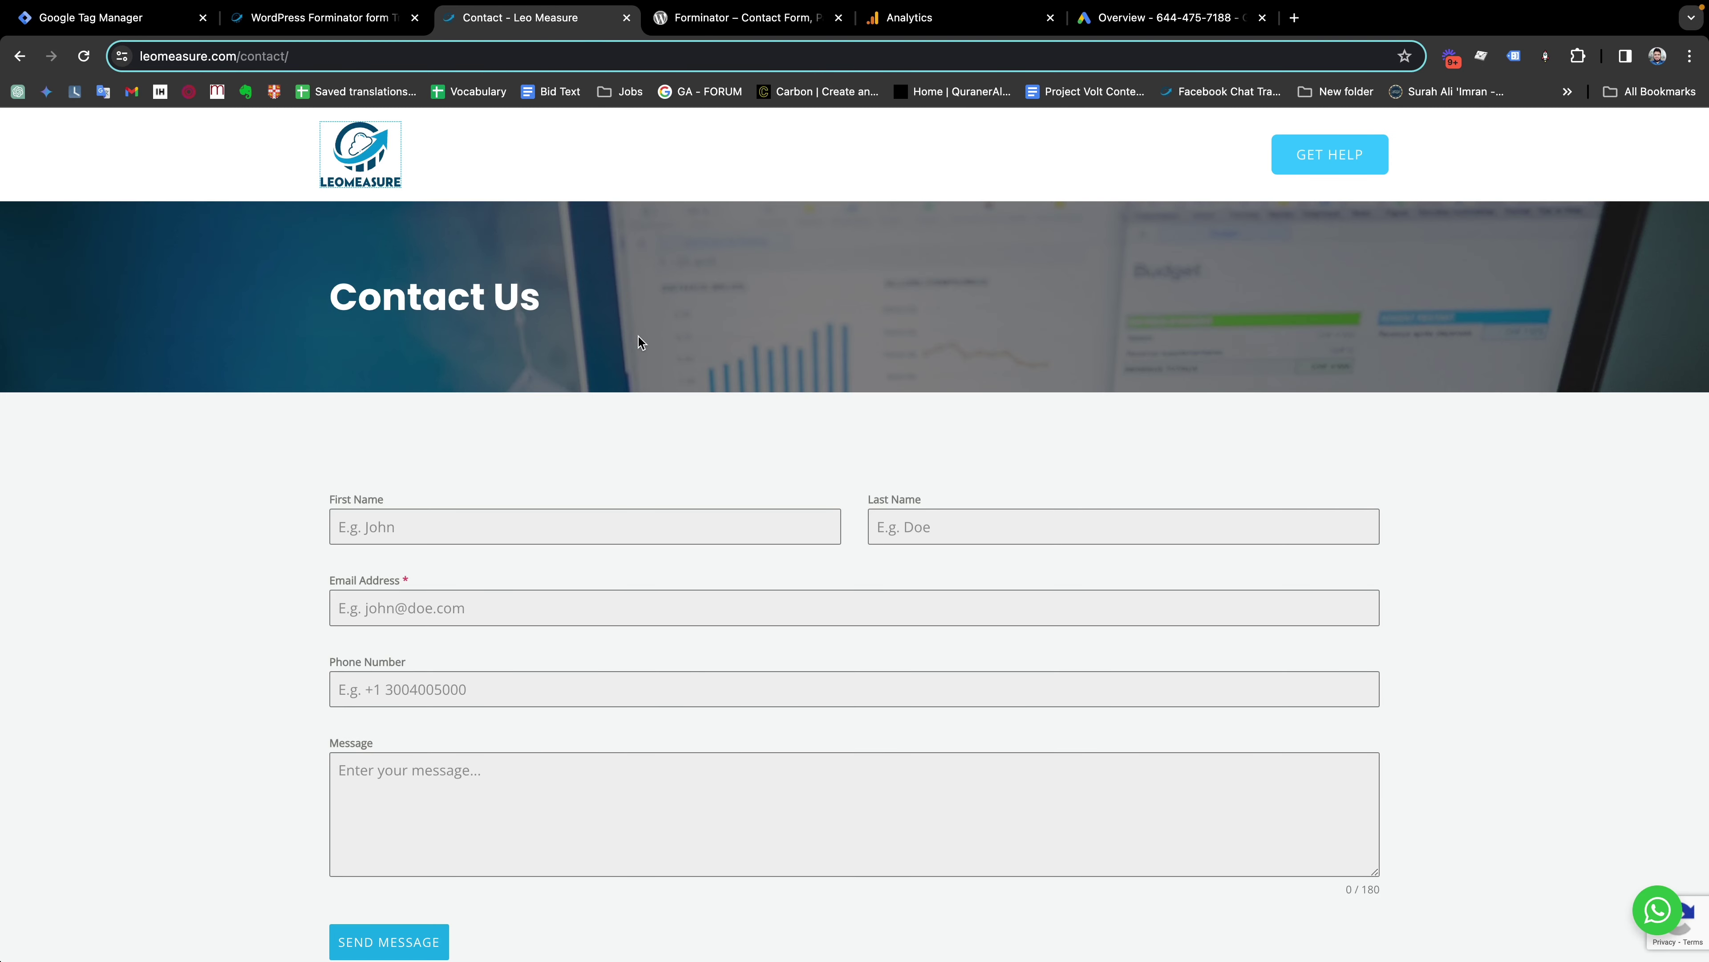
scroll(639, 336, down, 3)
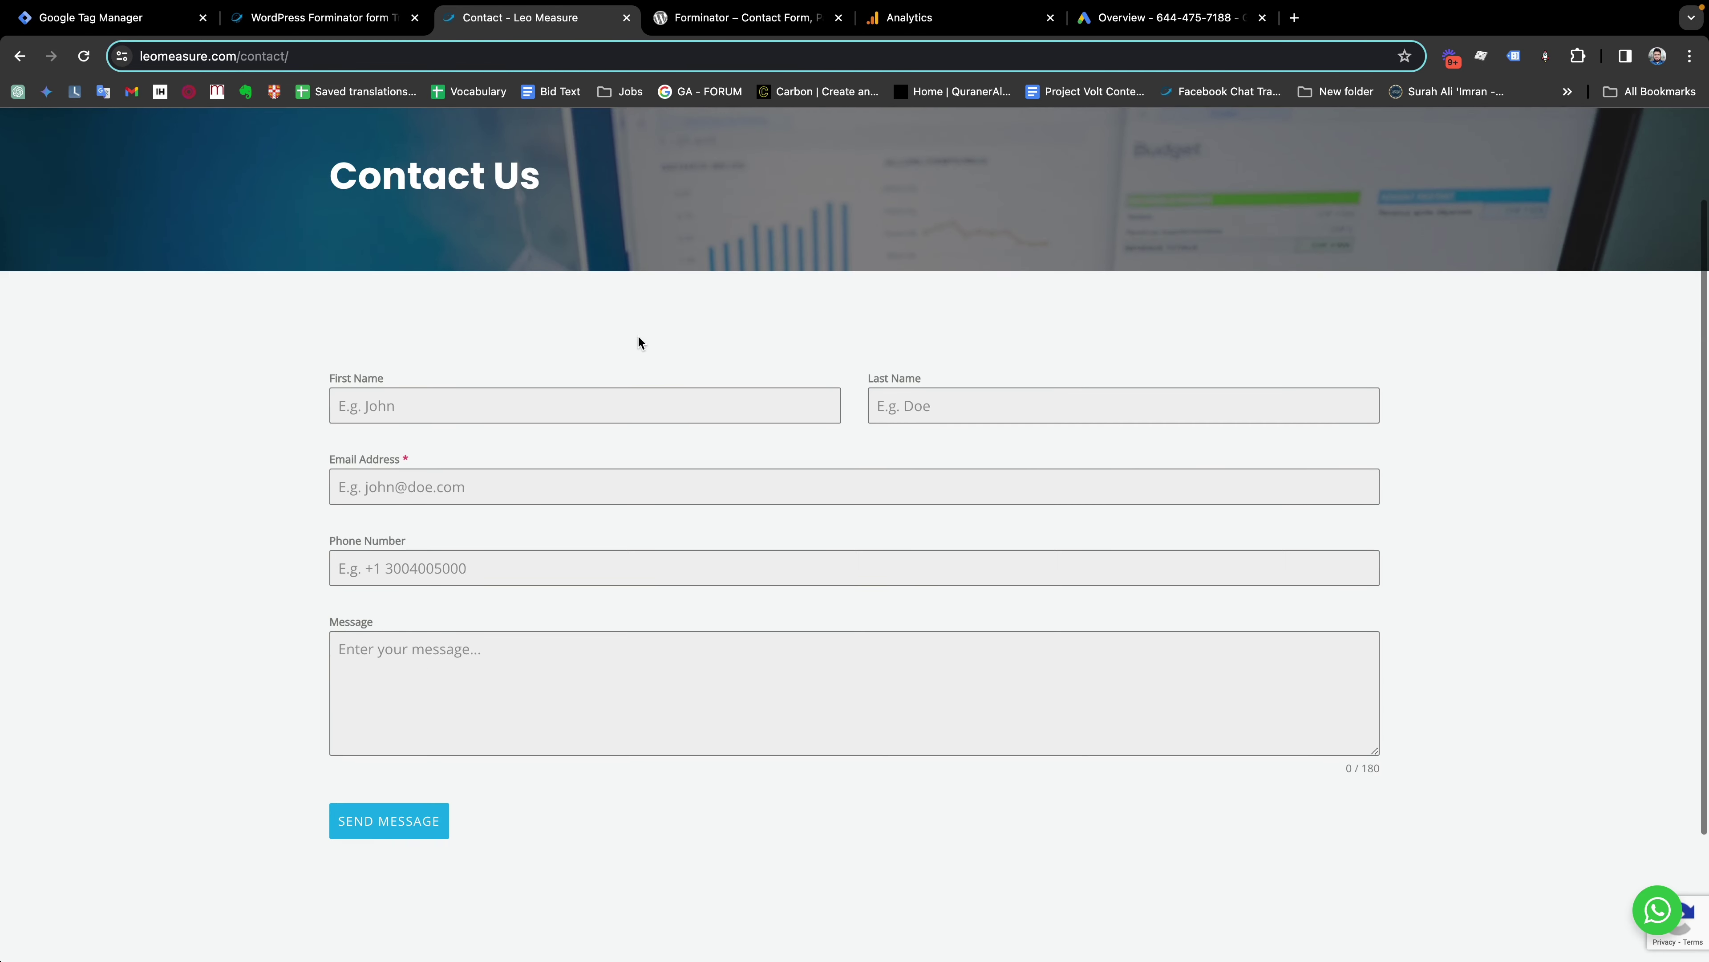
click(491, 404)
right_click(490, 405)
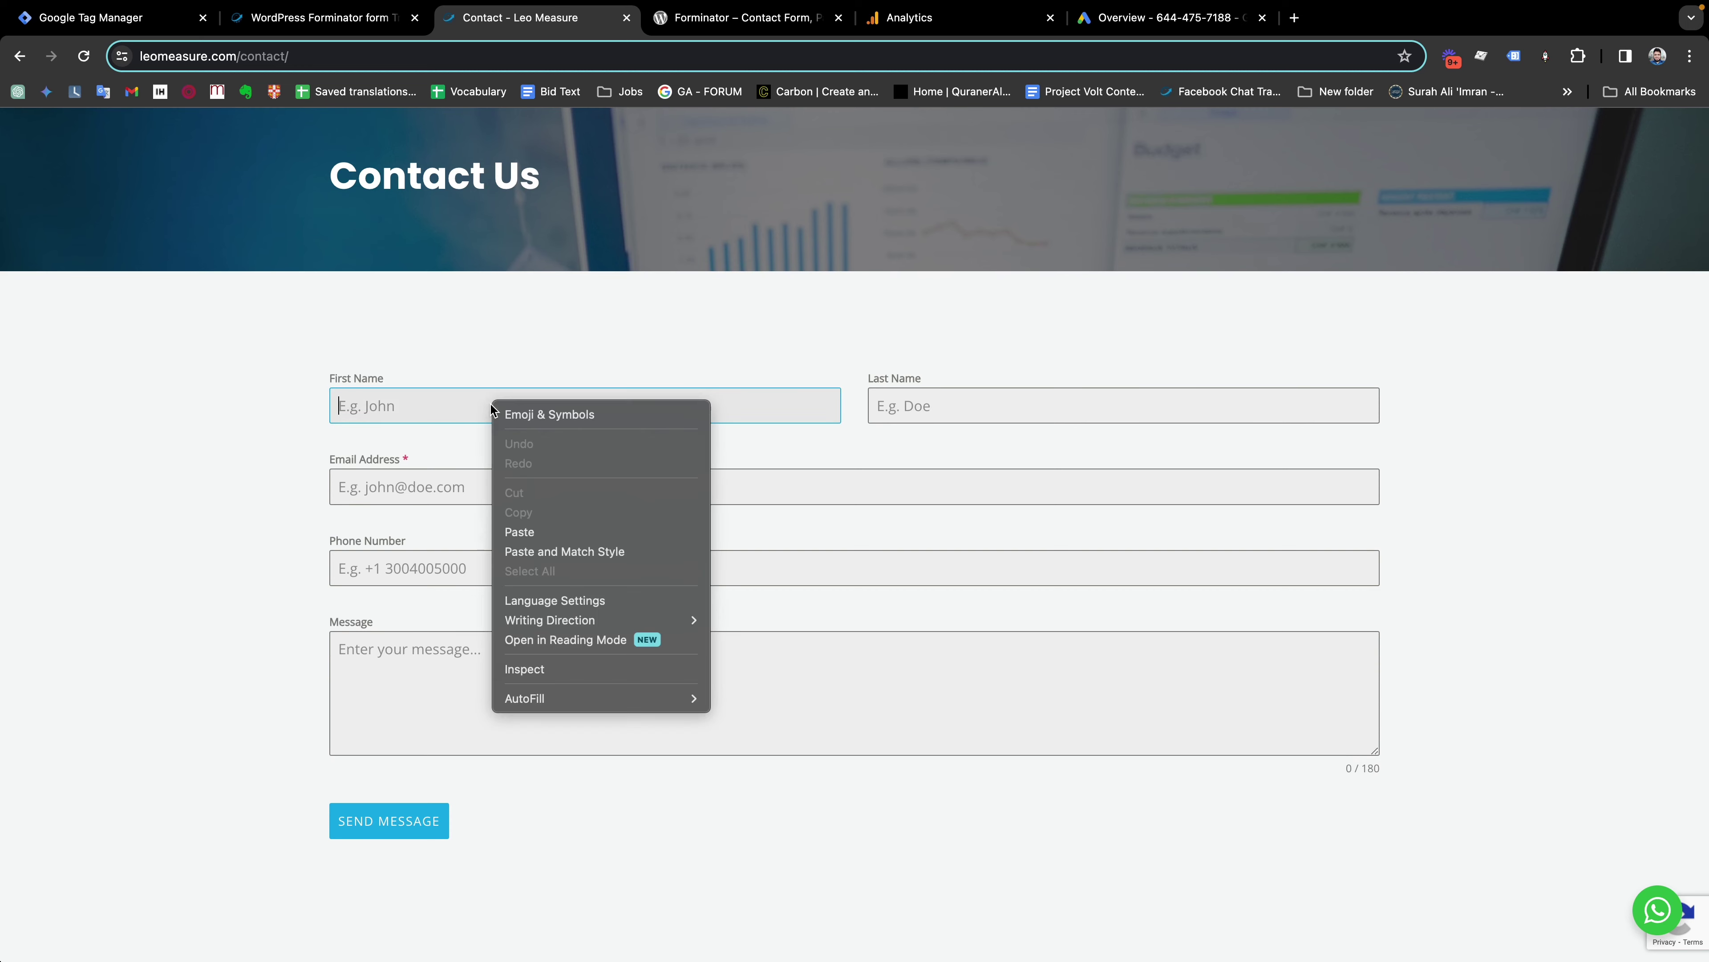
click(534, 670)
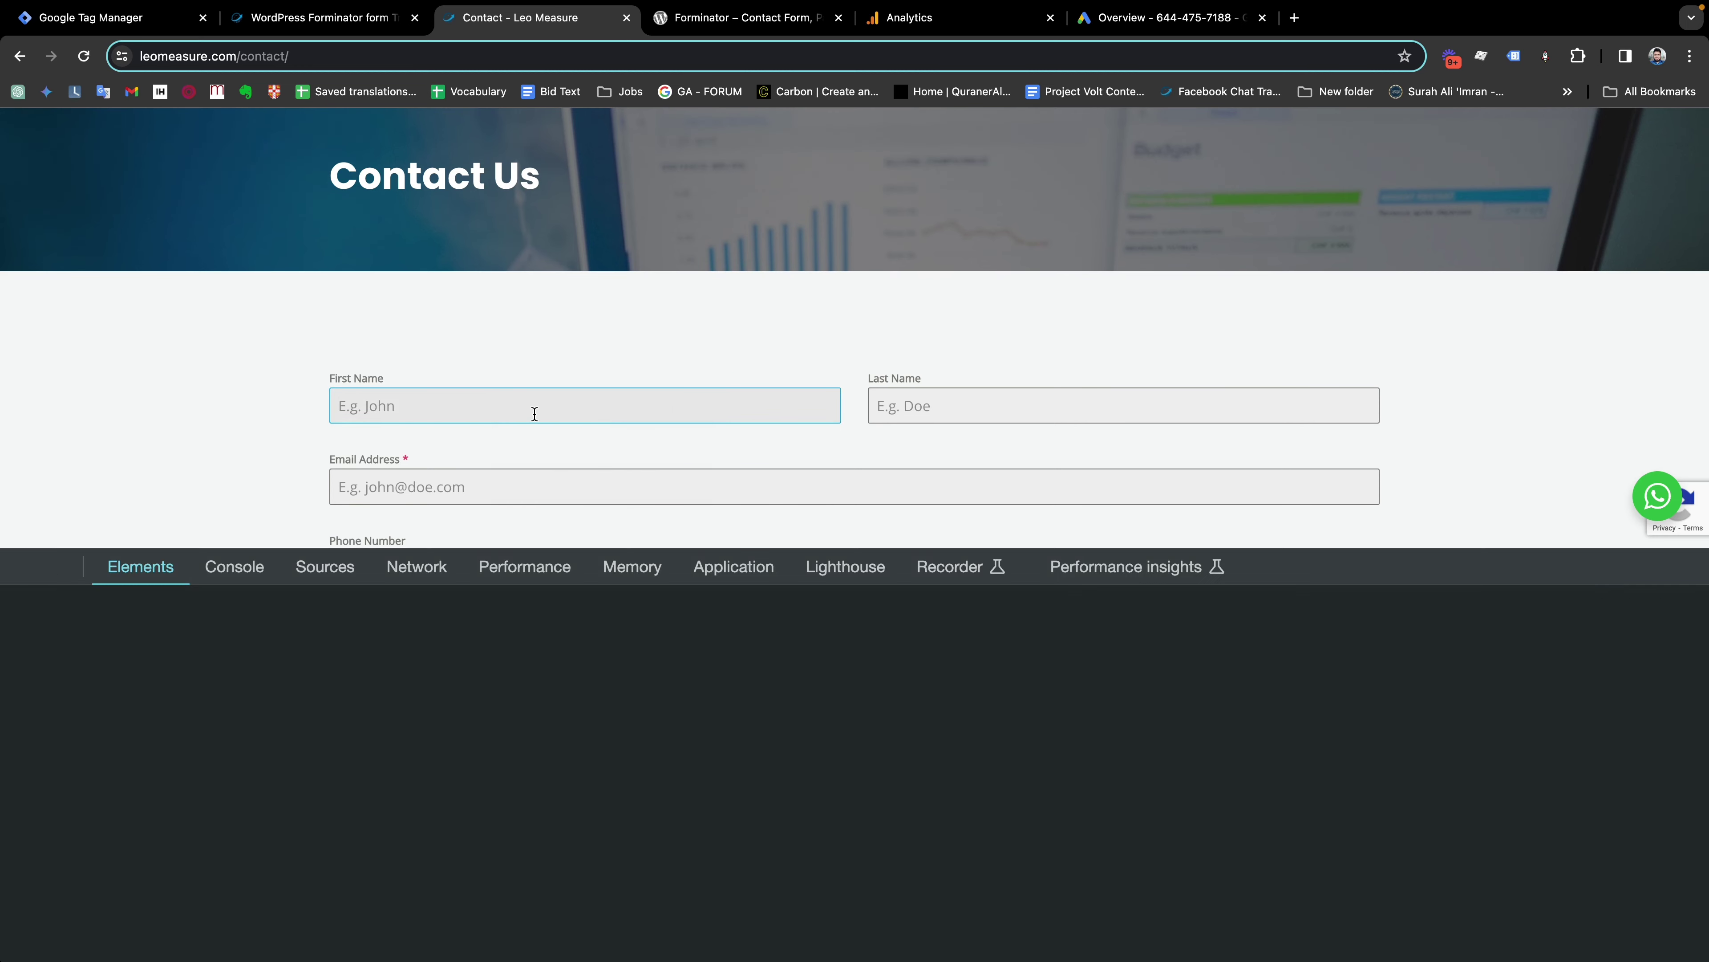
scroll(525, 754, up, 2)
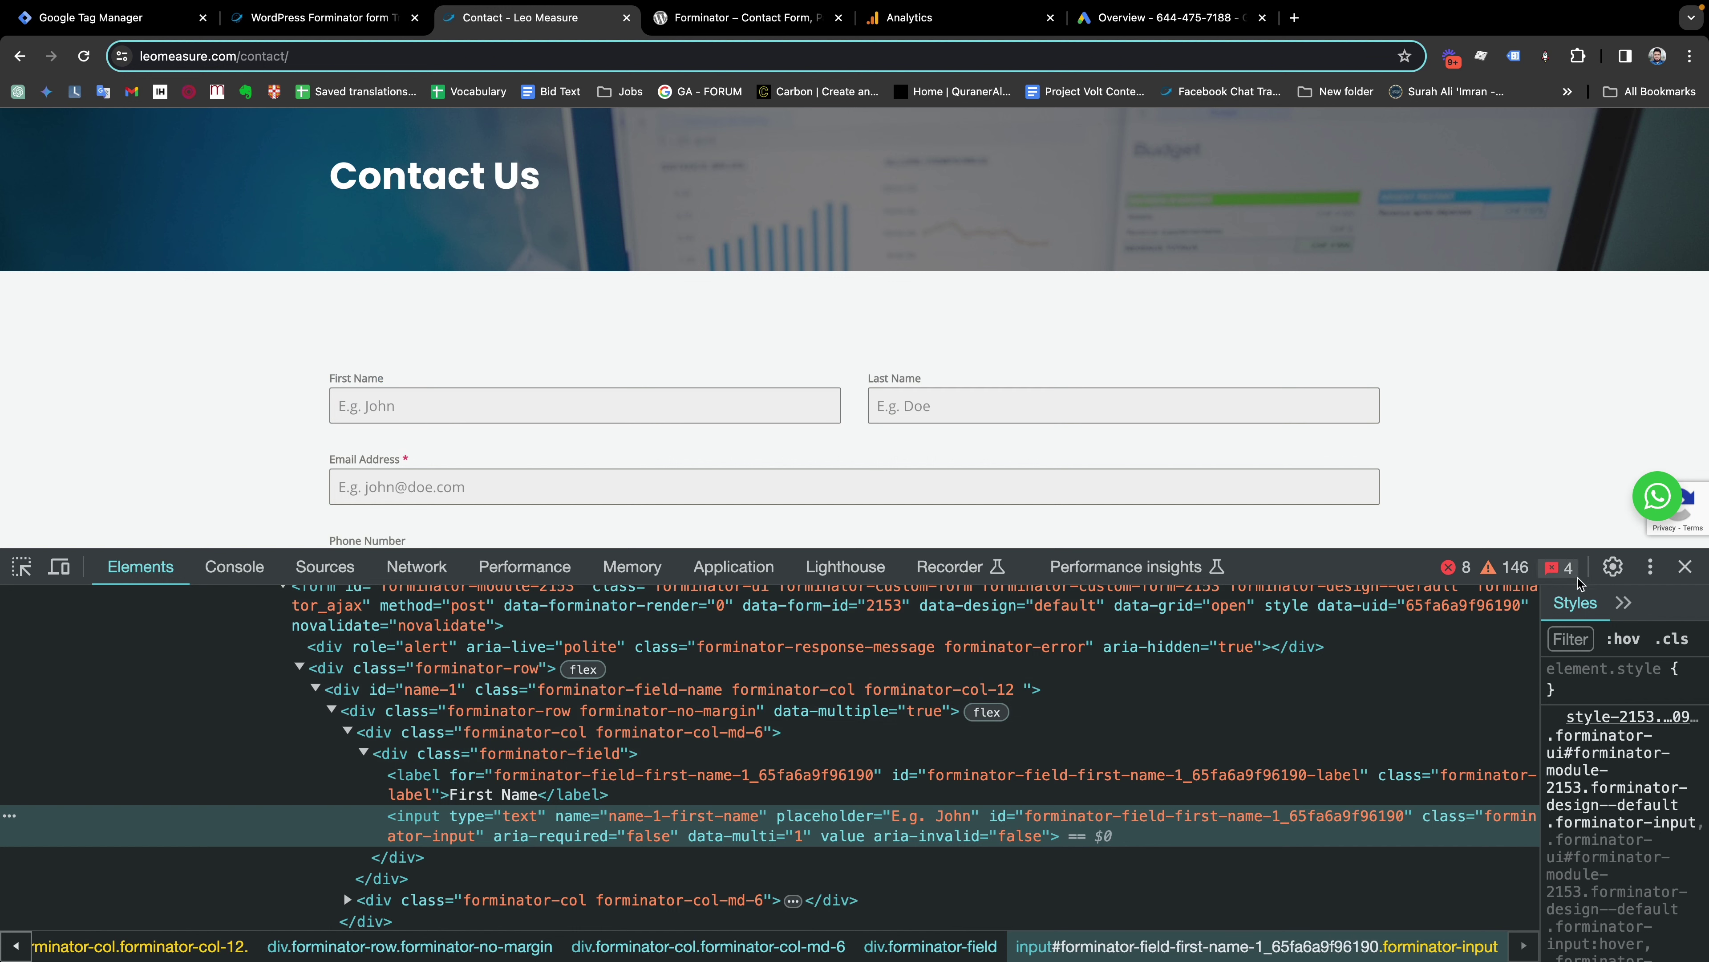
click(1685, 572)
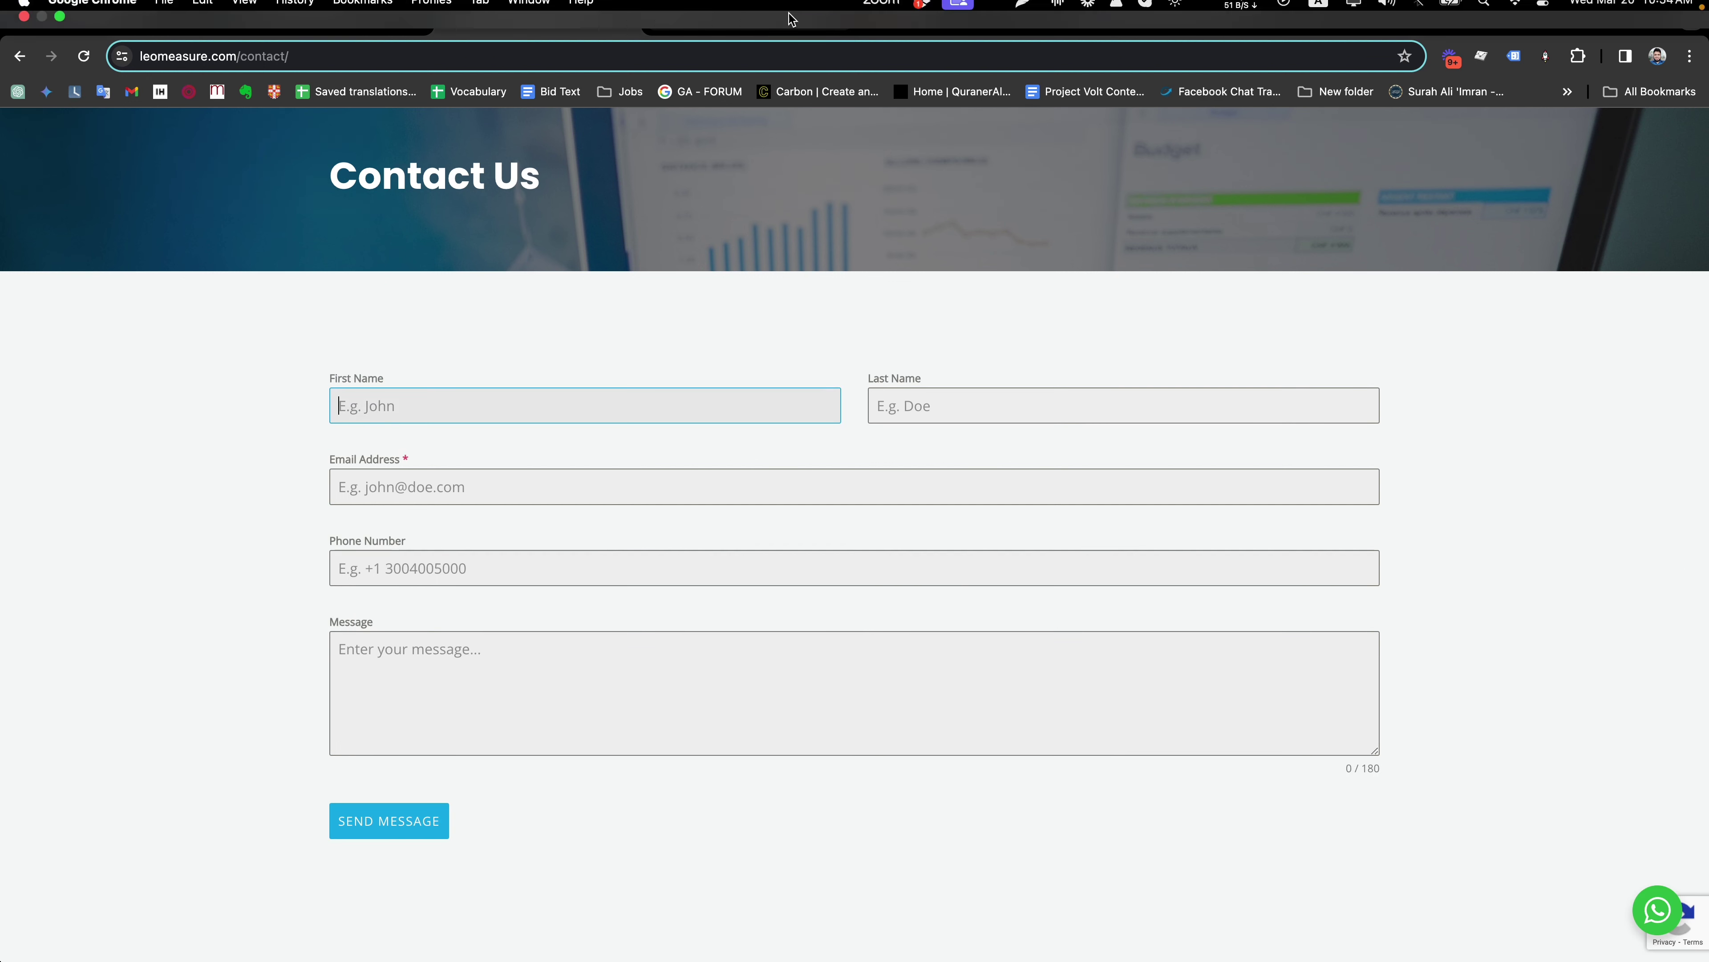
Close the Forminator plugin page
click(754, 20)
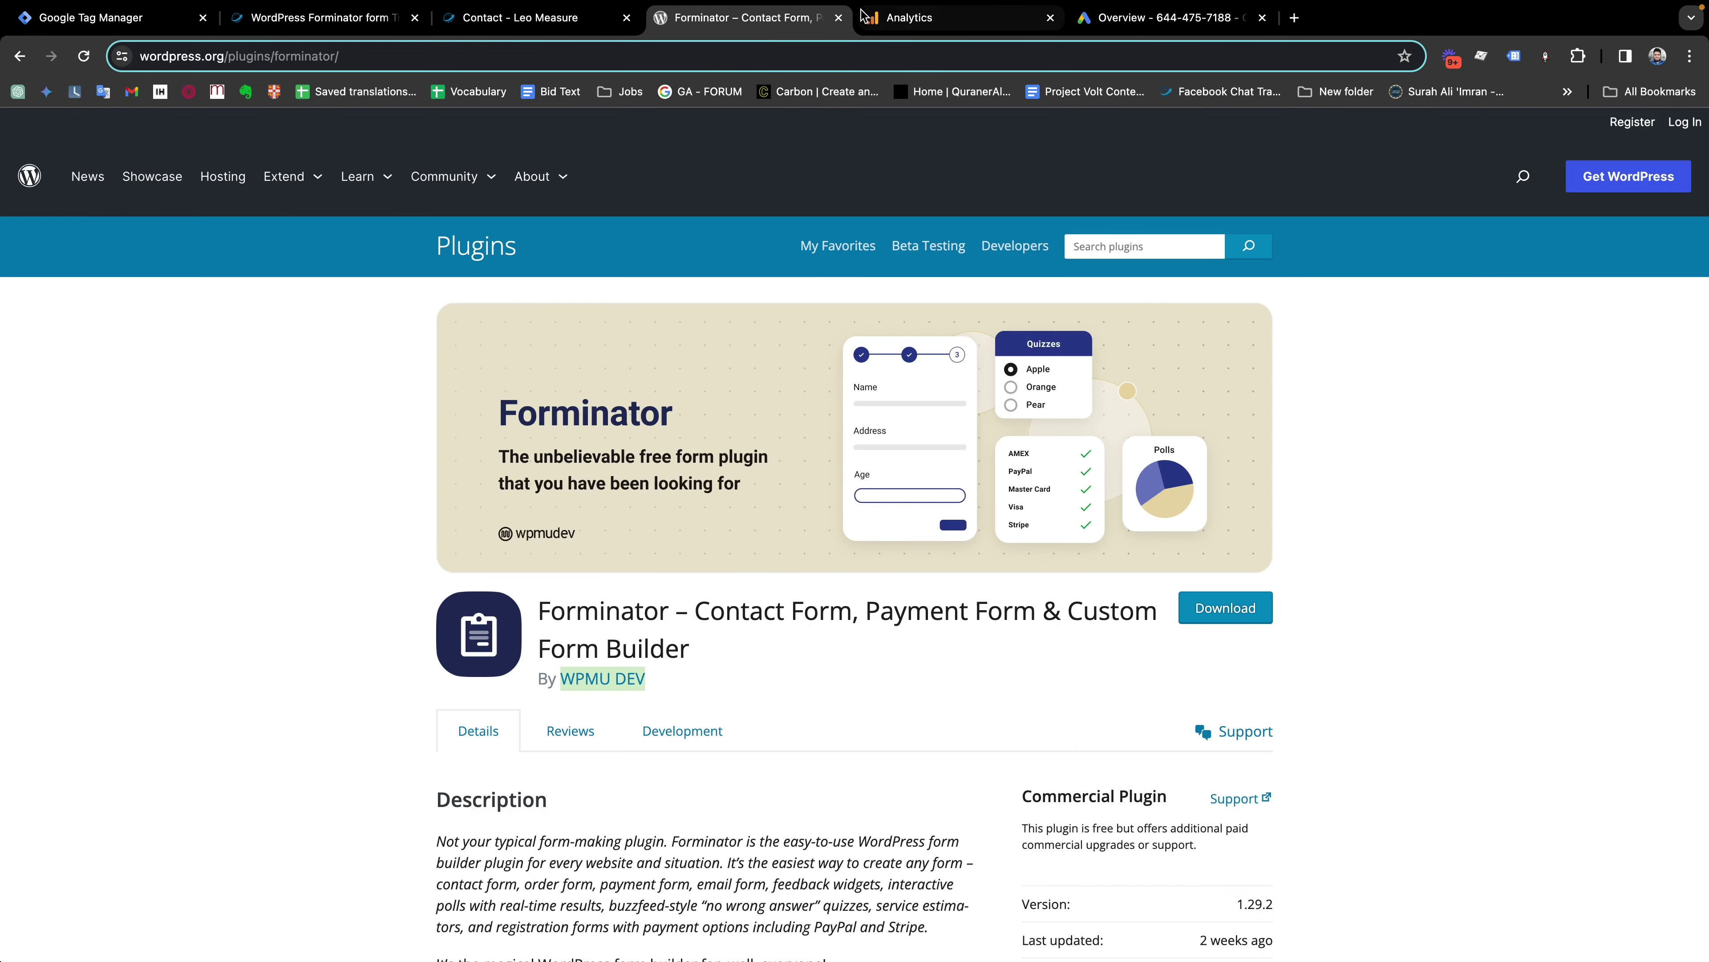
click(839, 18)
click(519, 19)
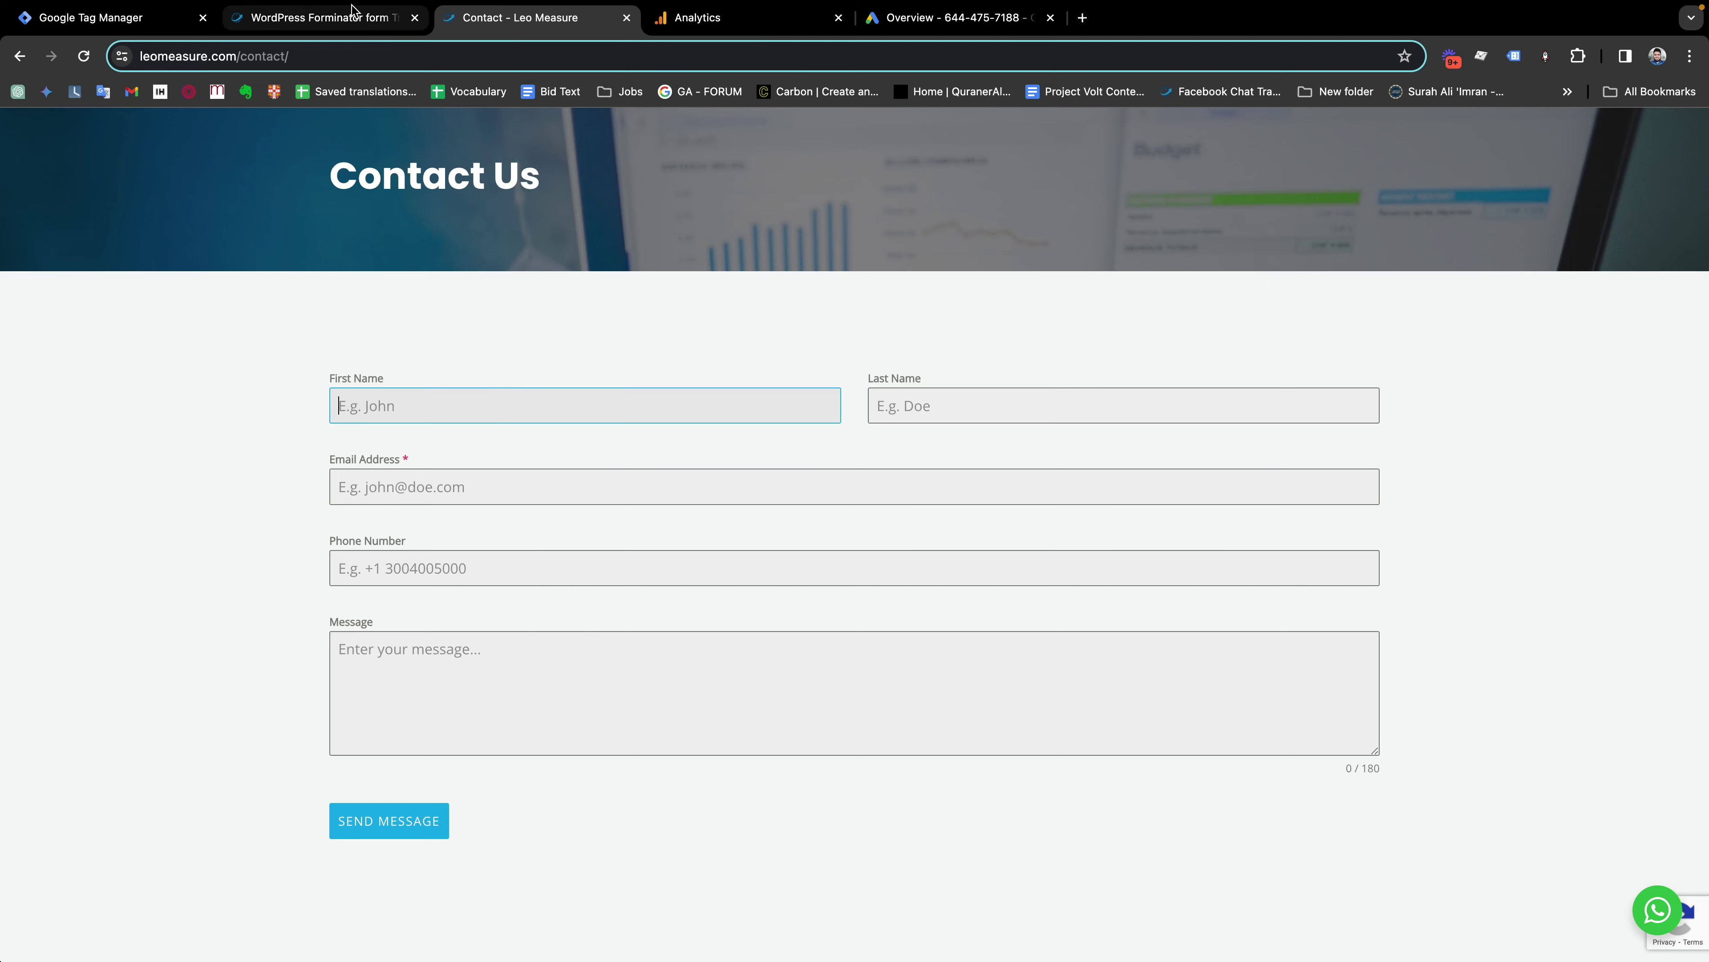
Copy the dataLayer tracking script from the Forminator form-tracking article
click(357, 16)
scroll(390, 570, down, 2)
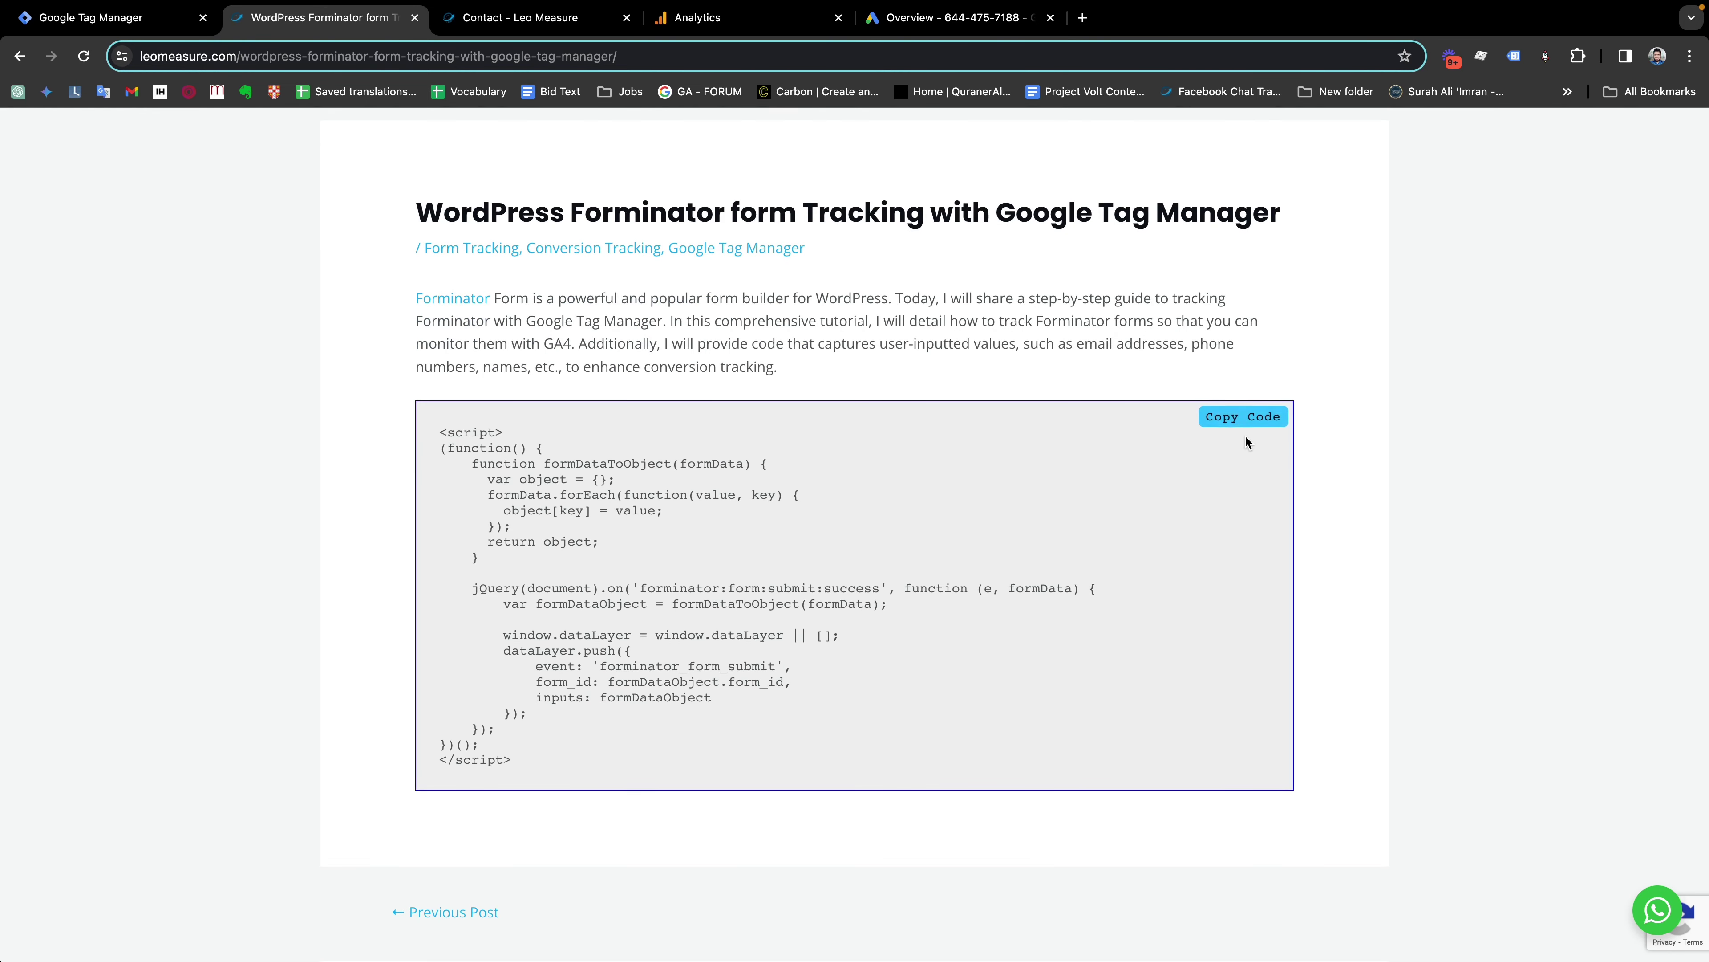
click(1235, 426)
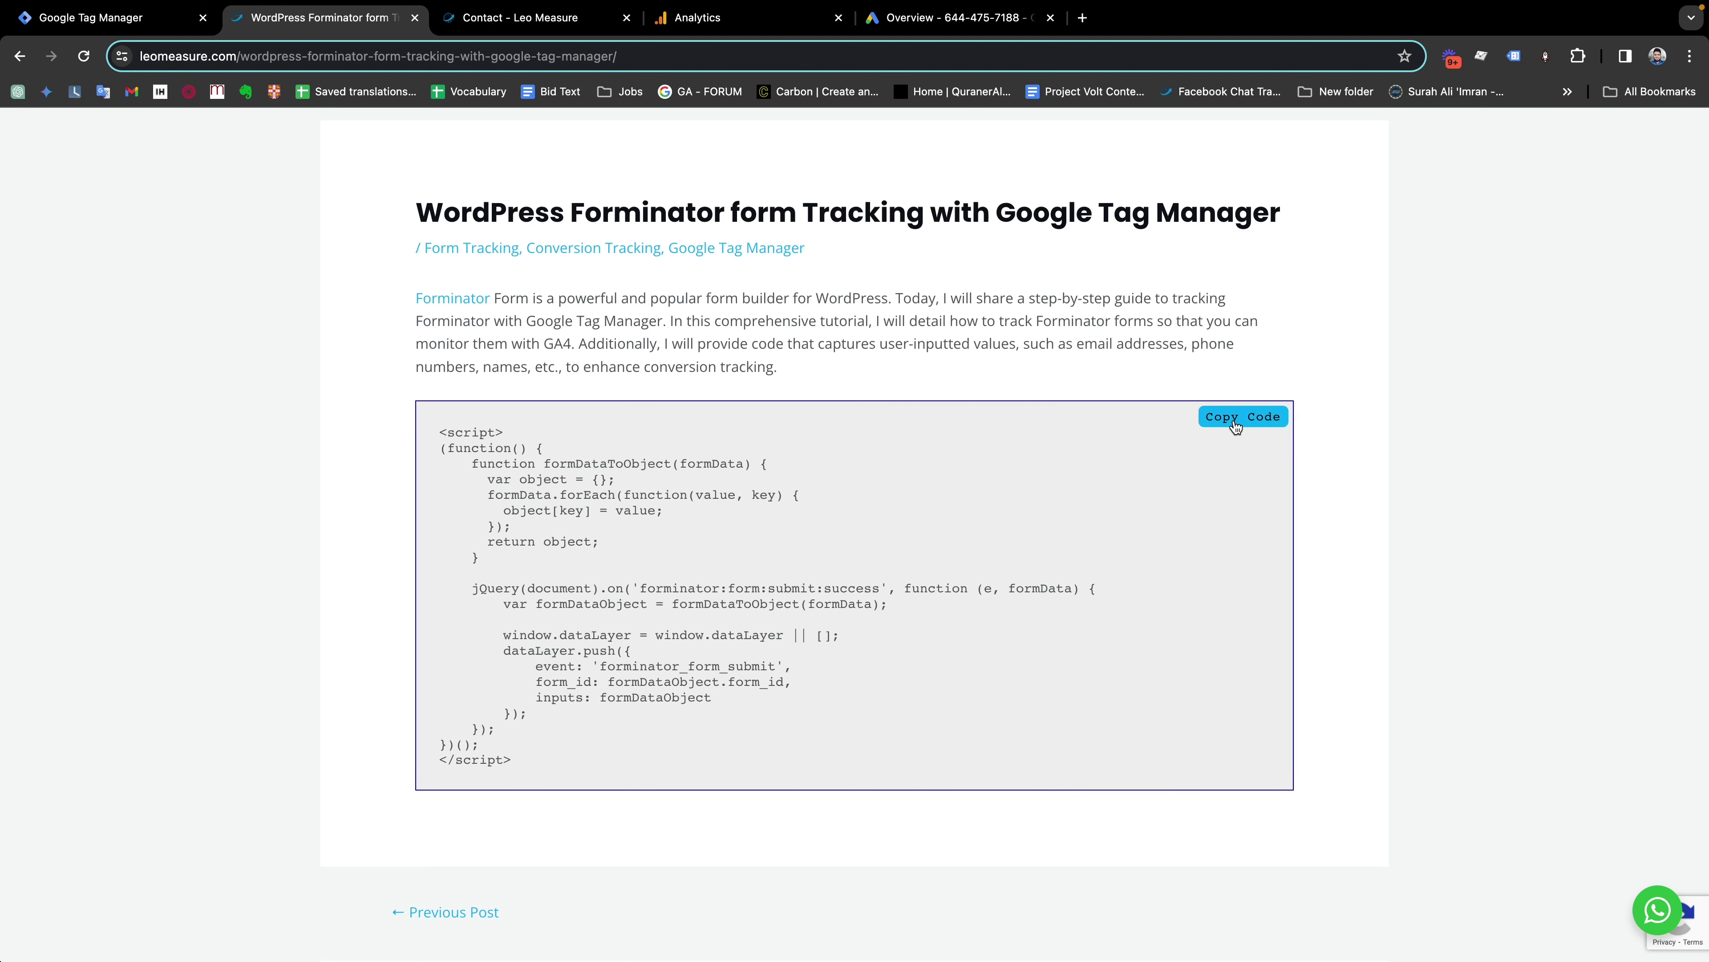
click(1235, 426)
scroll(717, 511, up, 1)
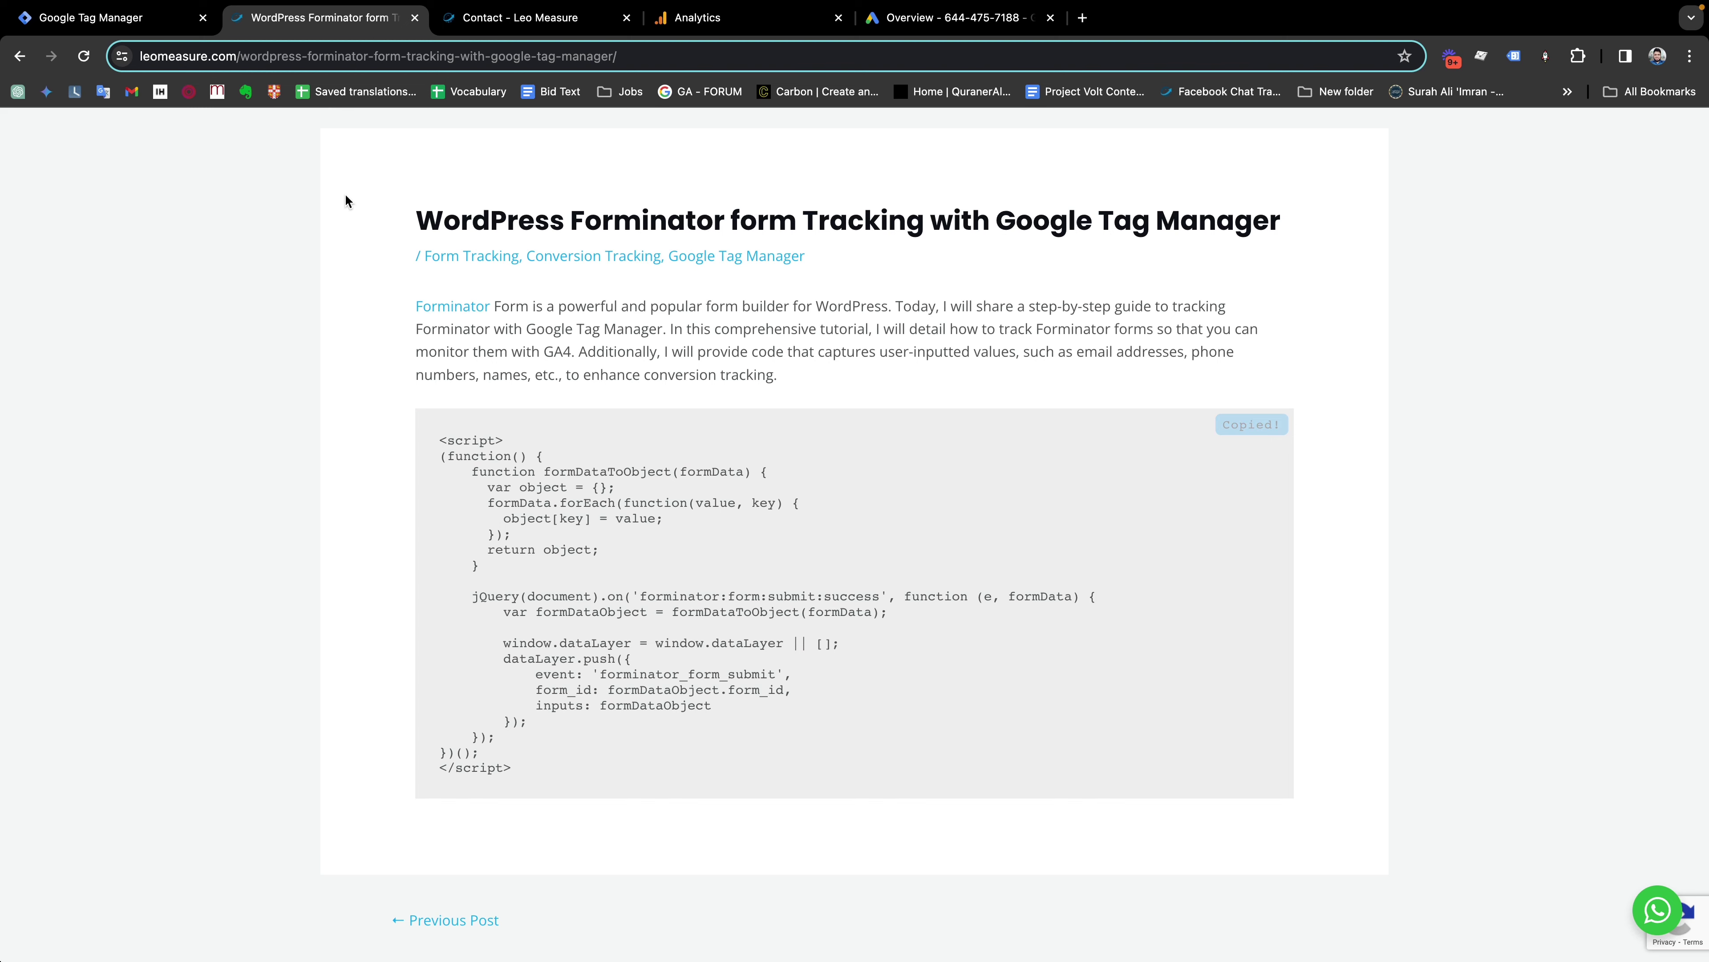
Close the tracking article and go to the Tag Manager Tags list
click(414, 19)
click(155, 17)
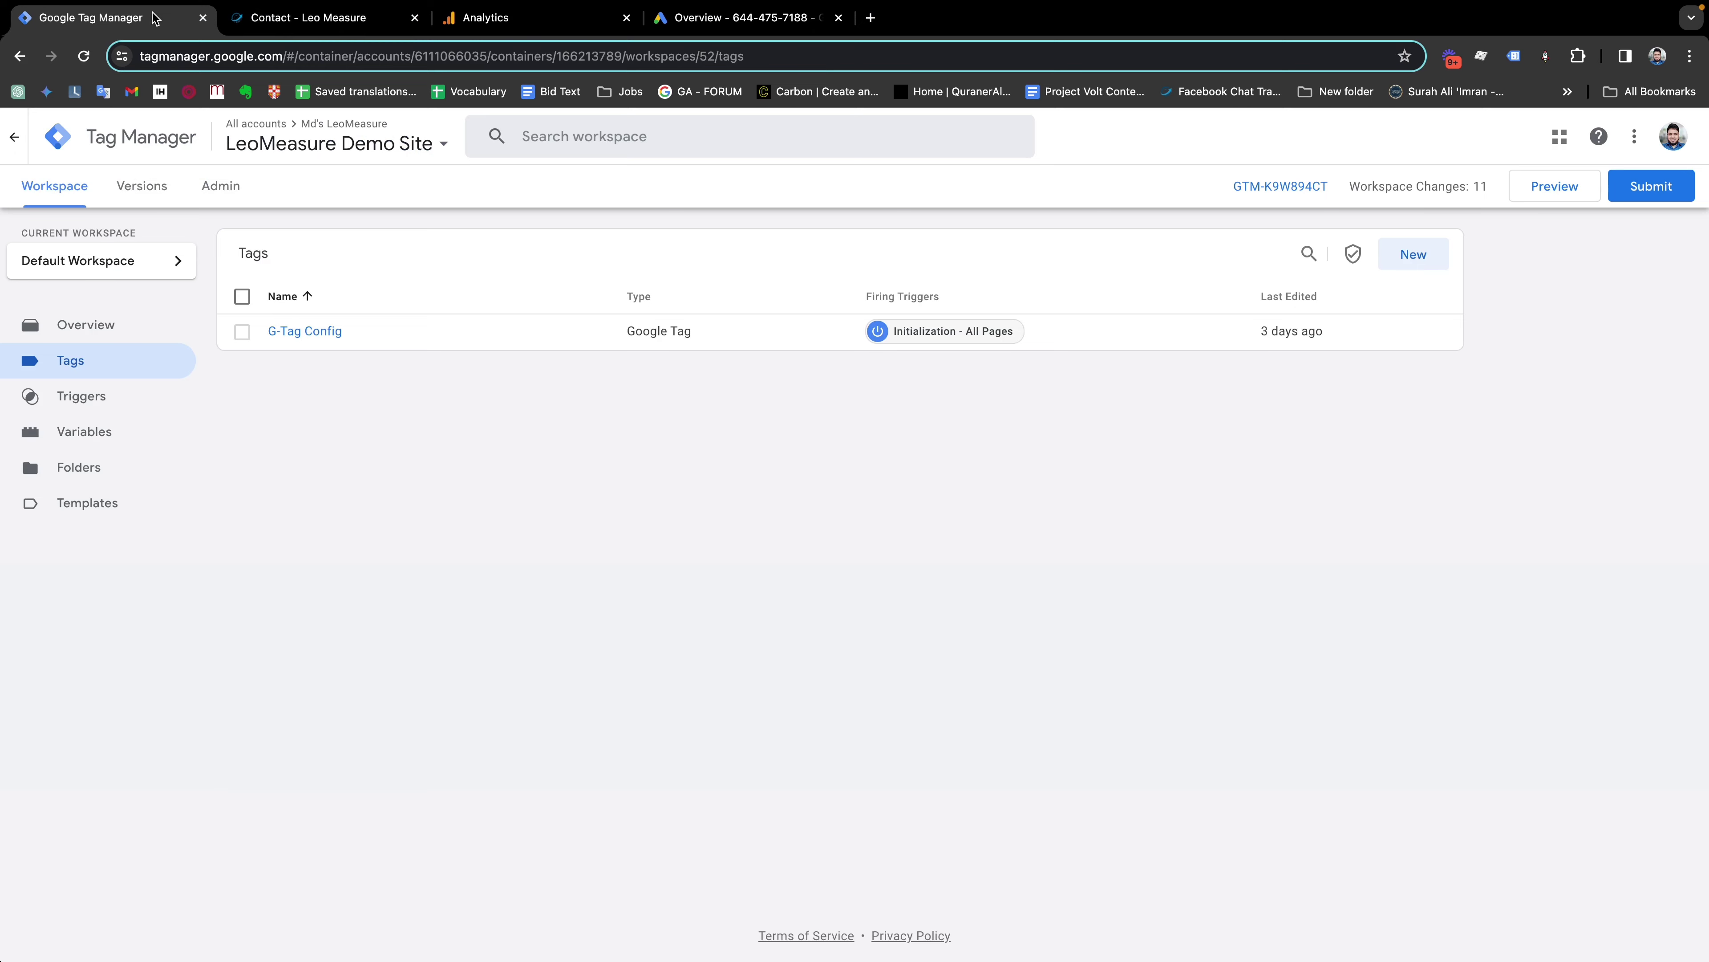
click(276, 20)
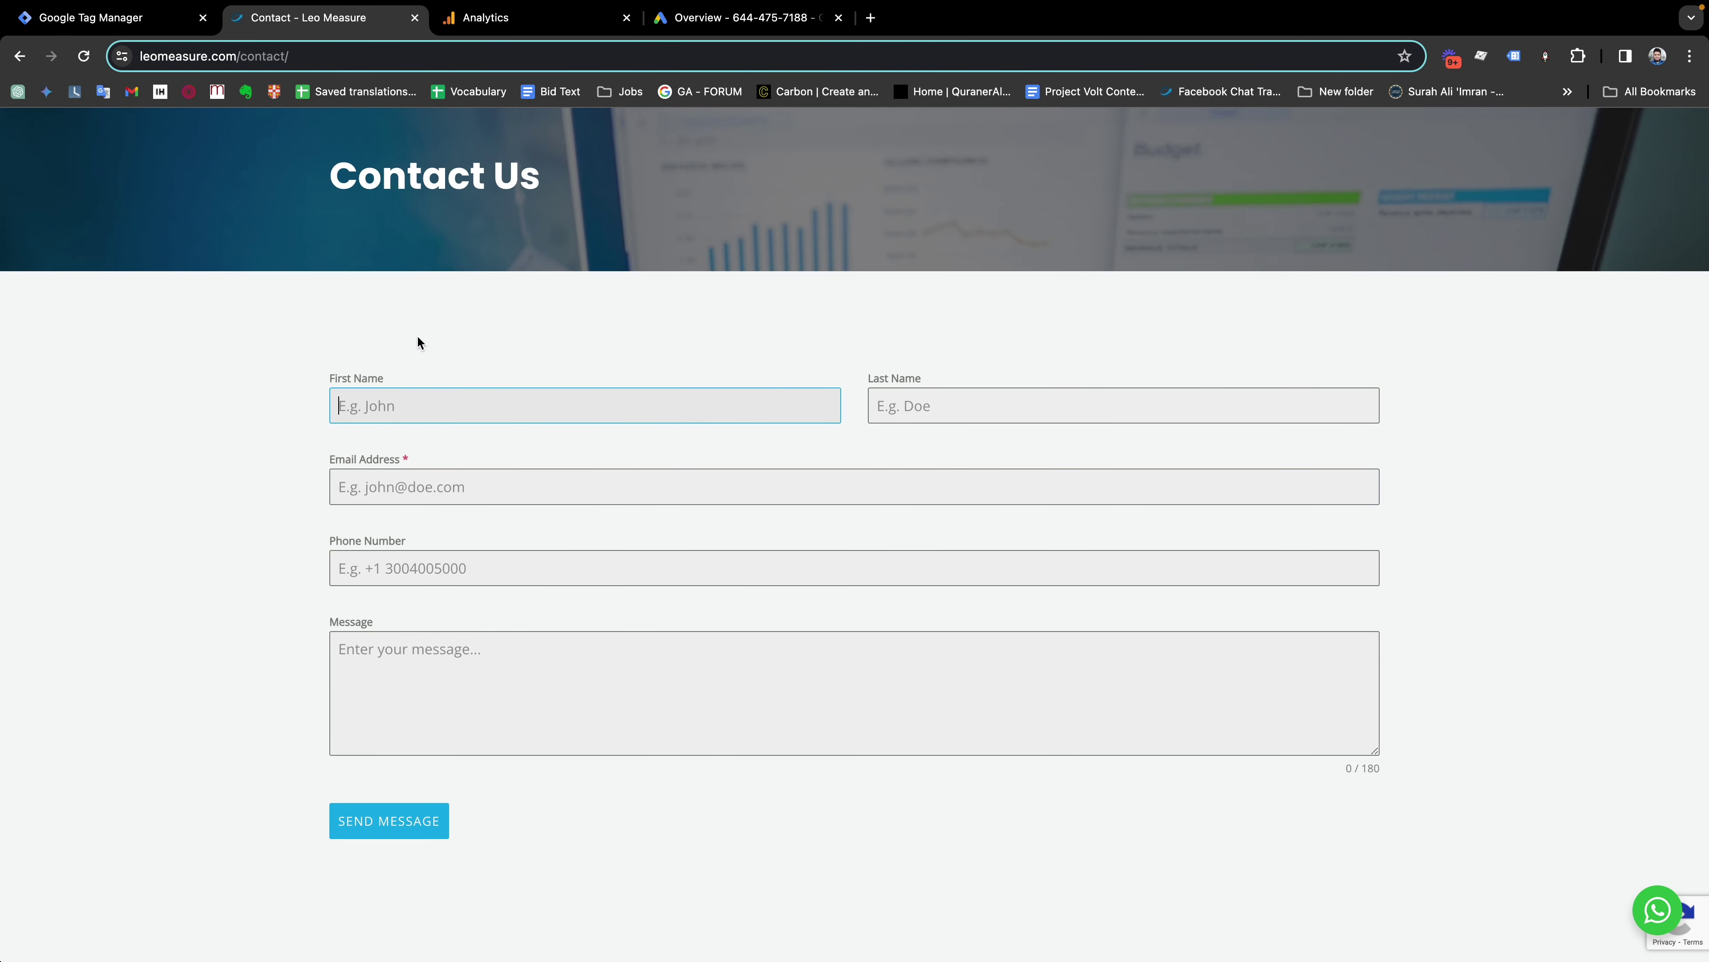
scroll(420, 244, up, 2)
click(143, 24)
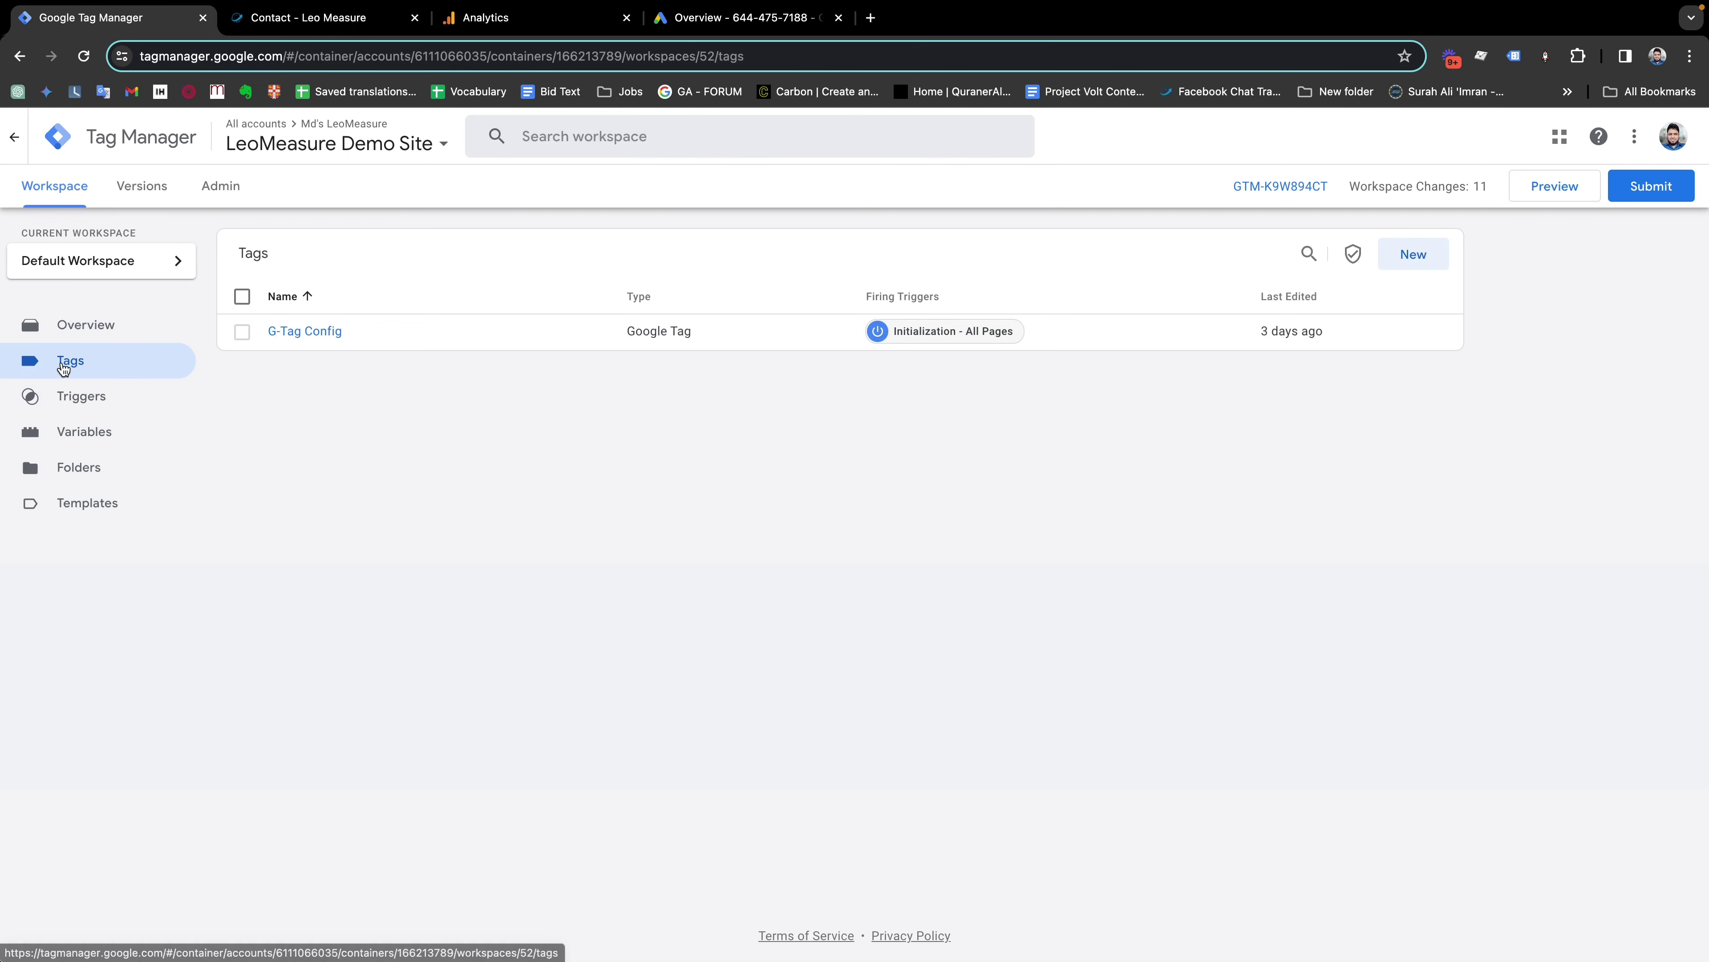
Create a new tag named 'JS - Forminator Tracking Code'
click(1428, 268)
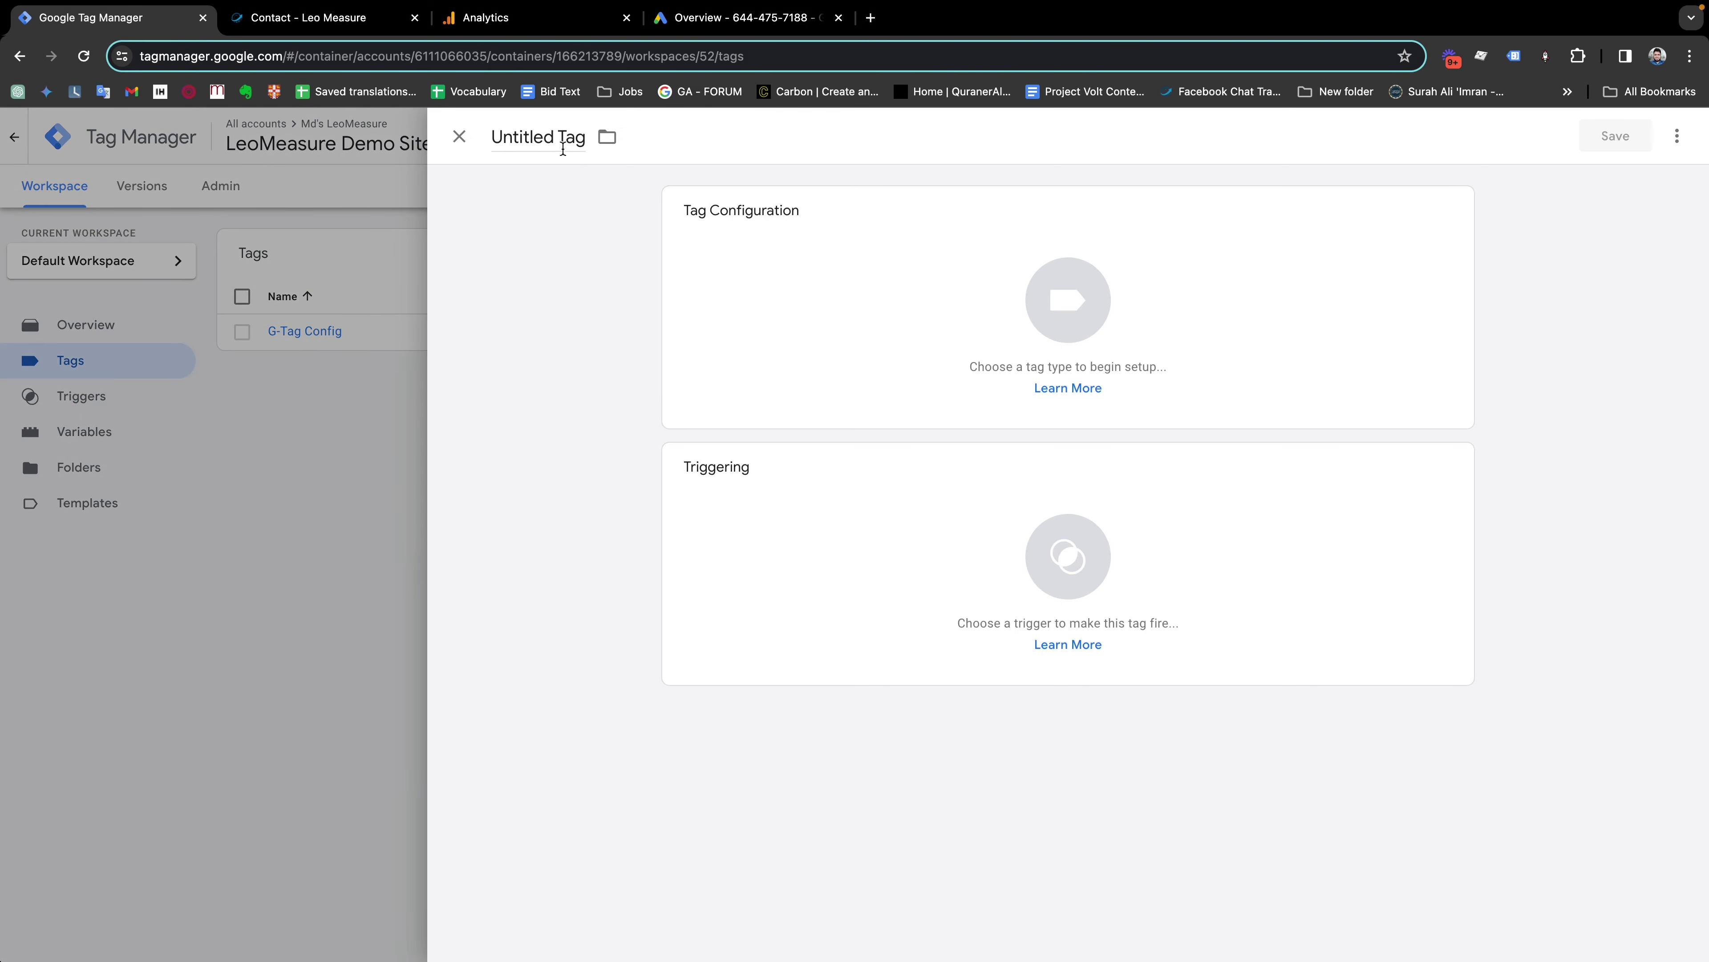
click(561, 143)
text(Forminator)
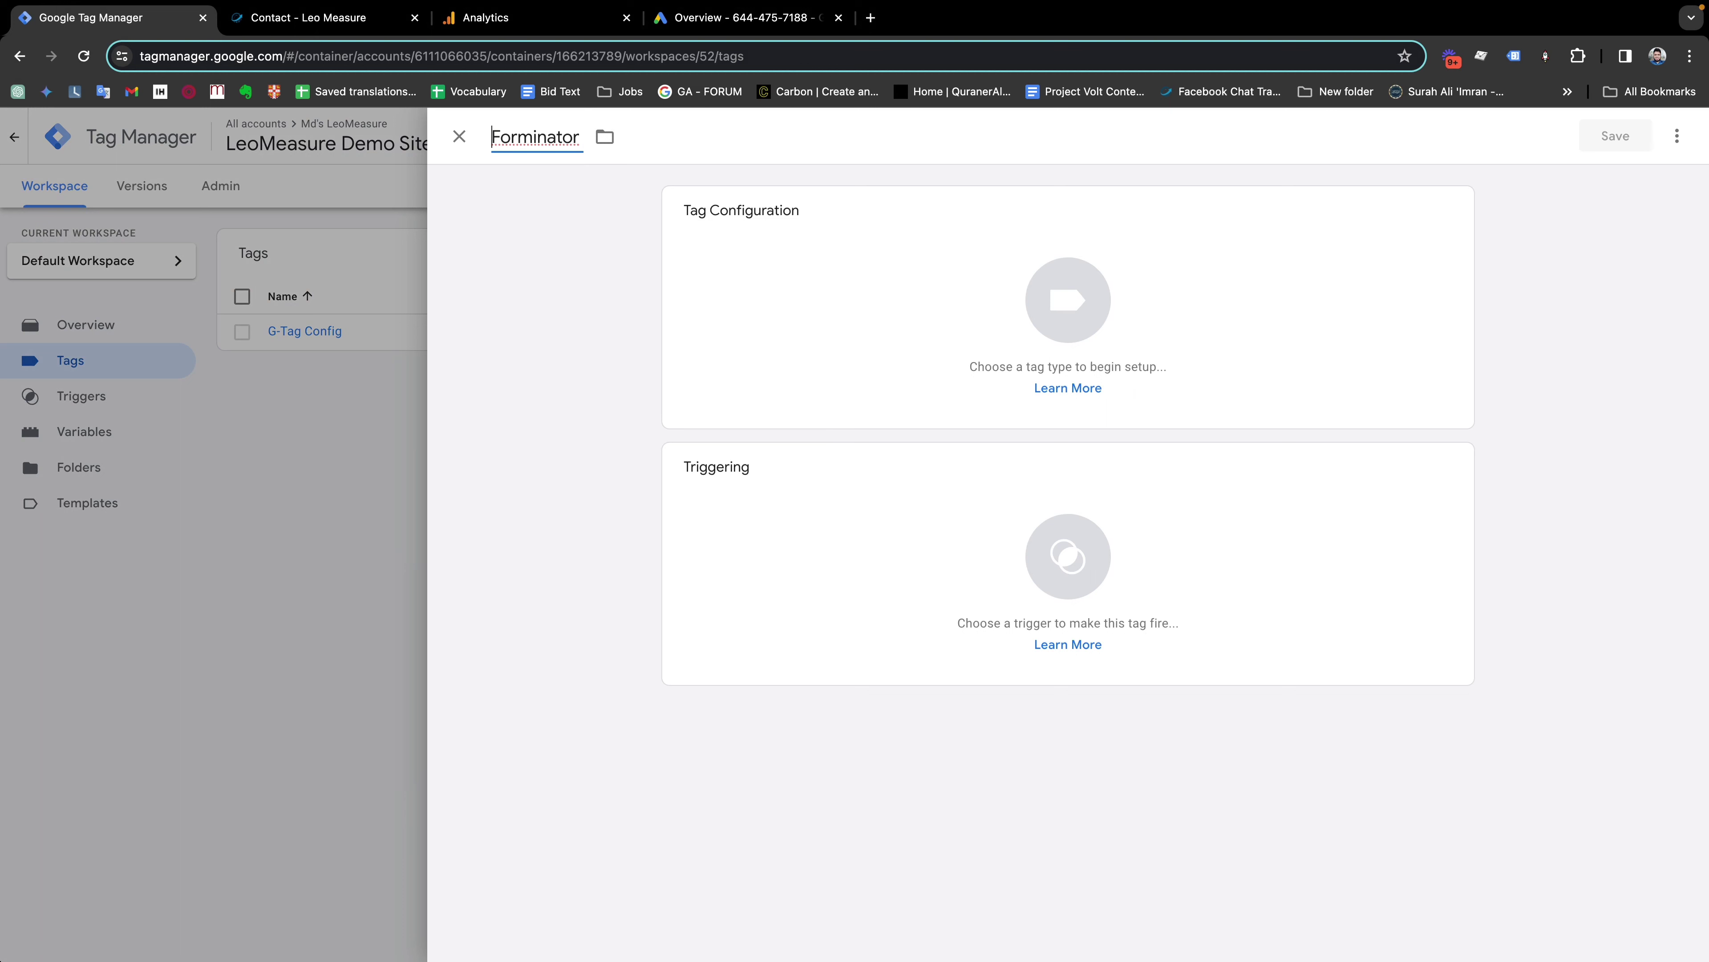
text( JS - )
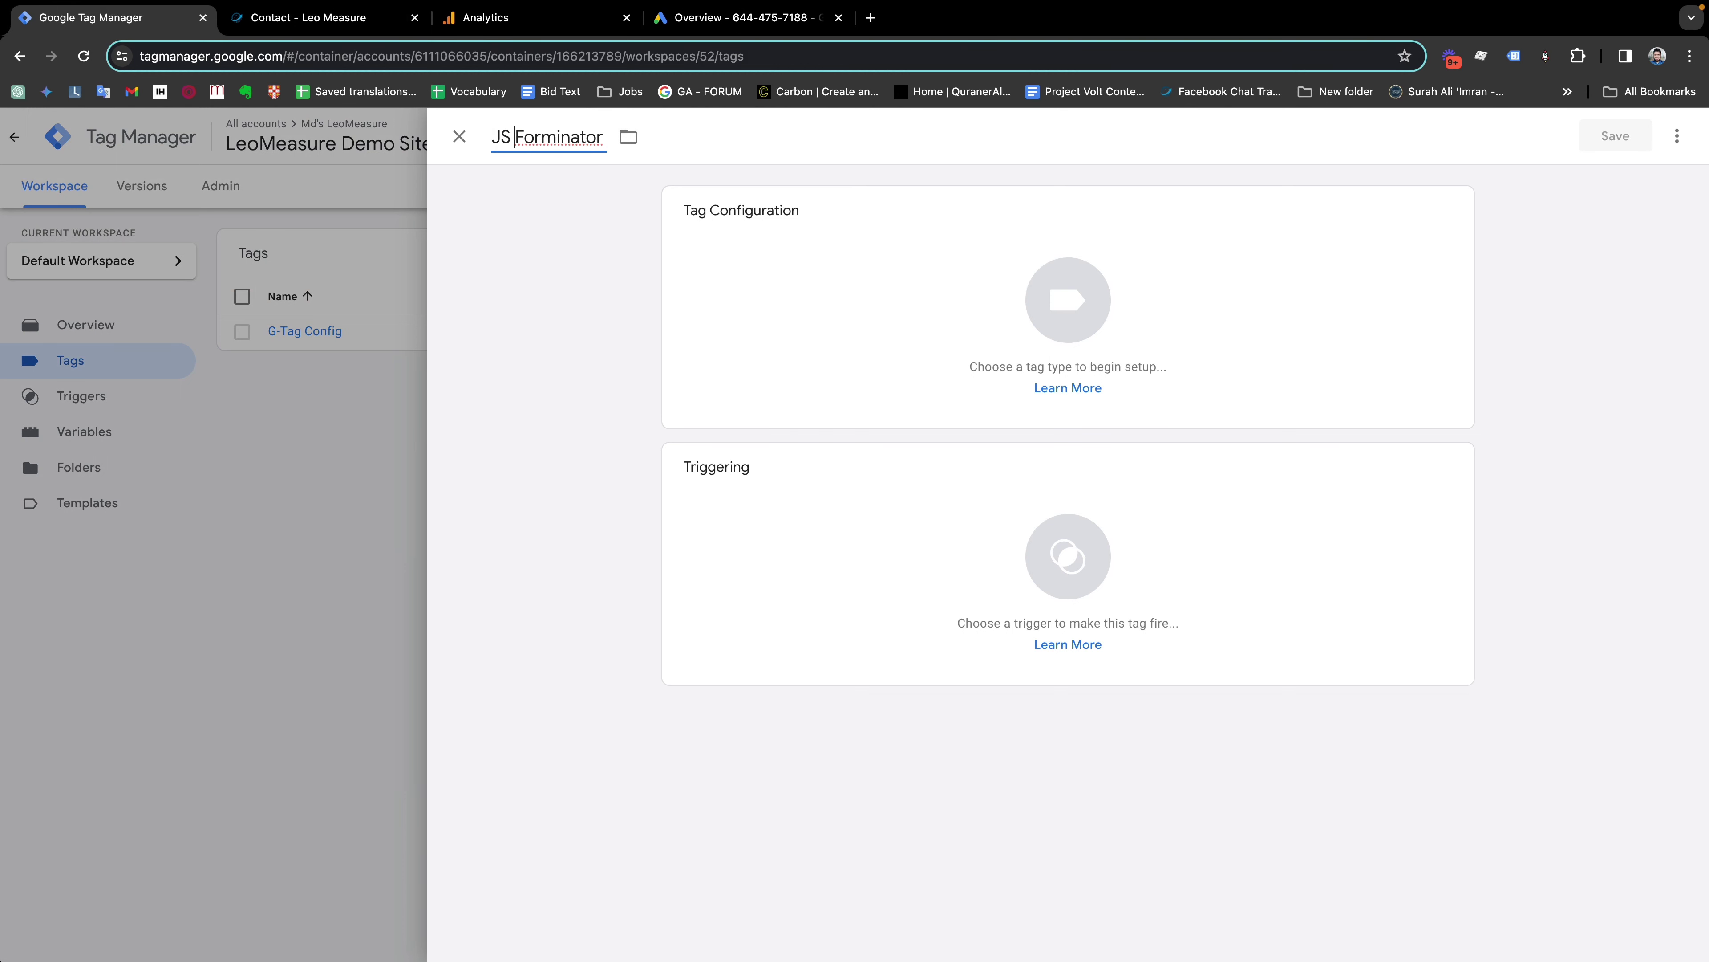
text(TRC)
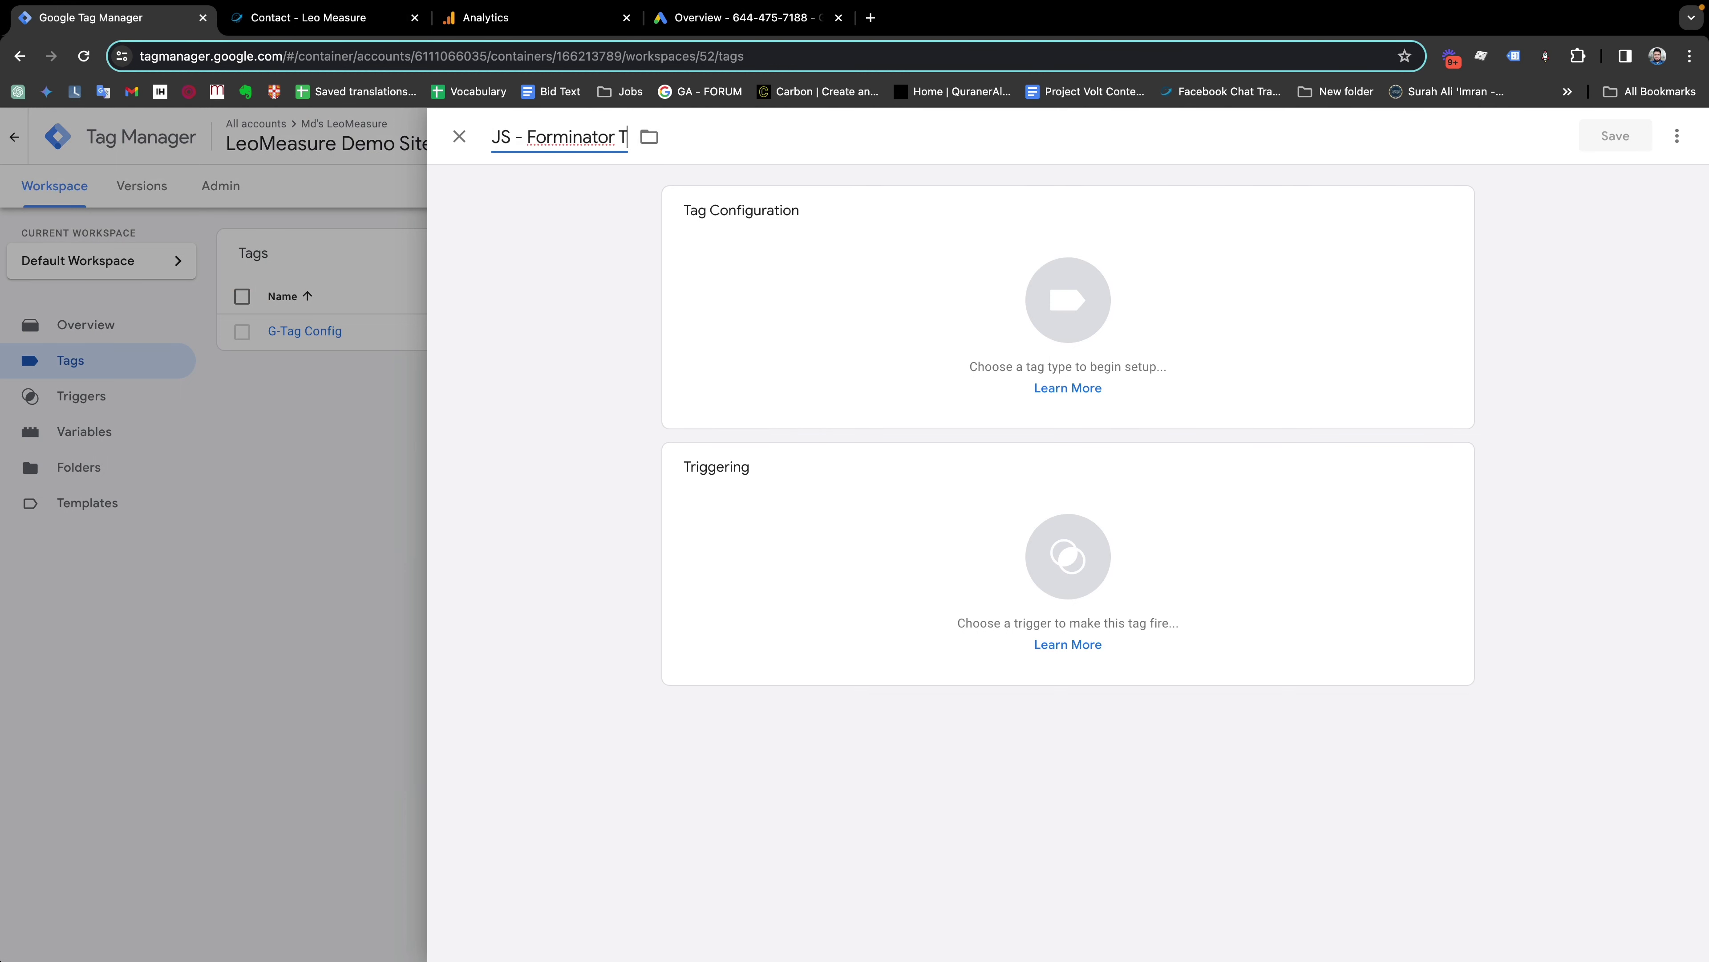
key(BackSpace)
key(BackSpace)
text(racking Code)
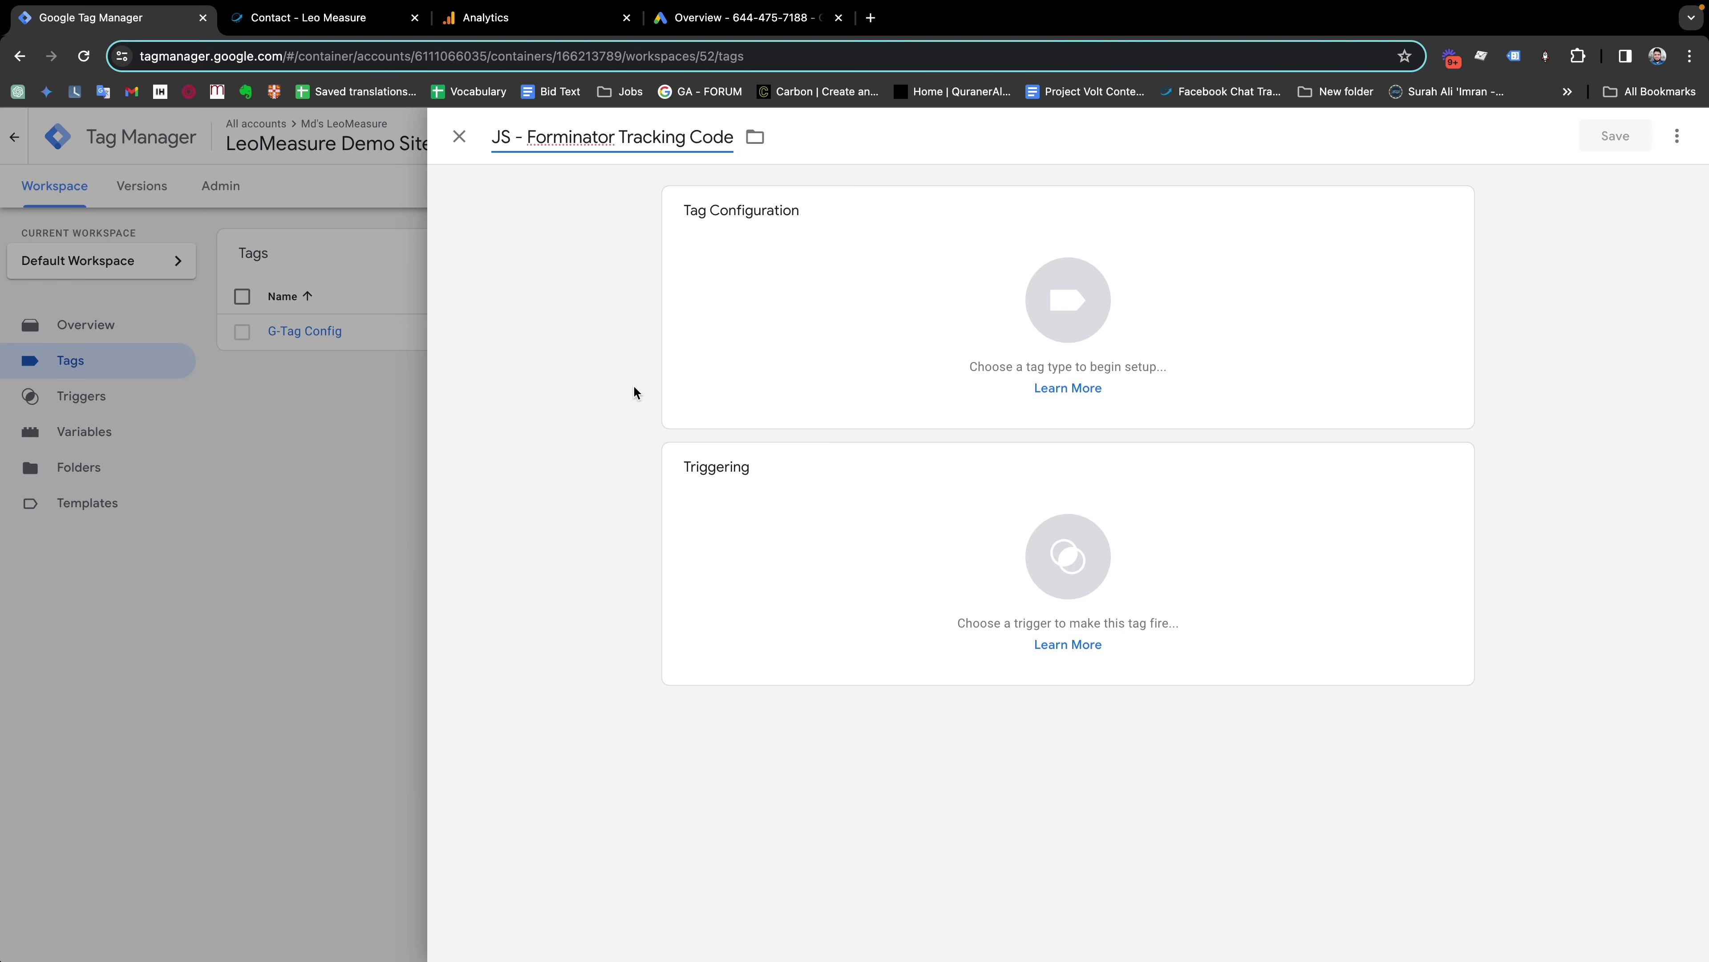
Make the tag a Custom HTML tag containing the pasted Forminator tracking script
click(923, 294)
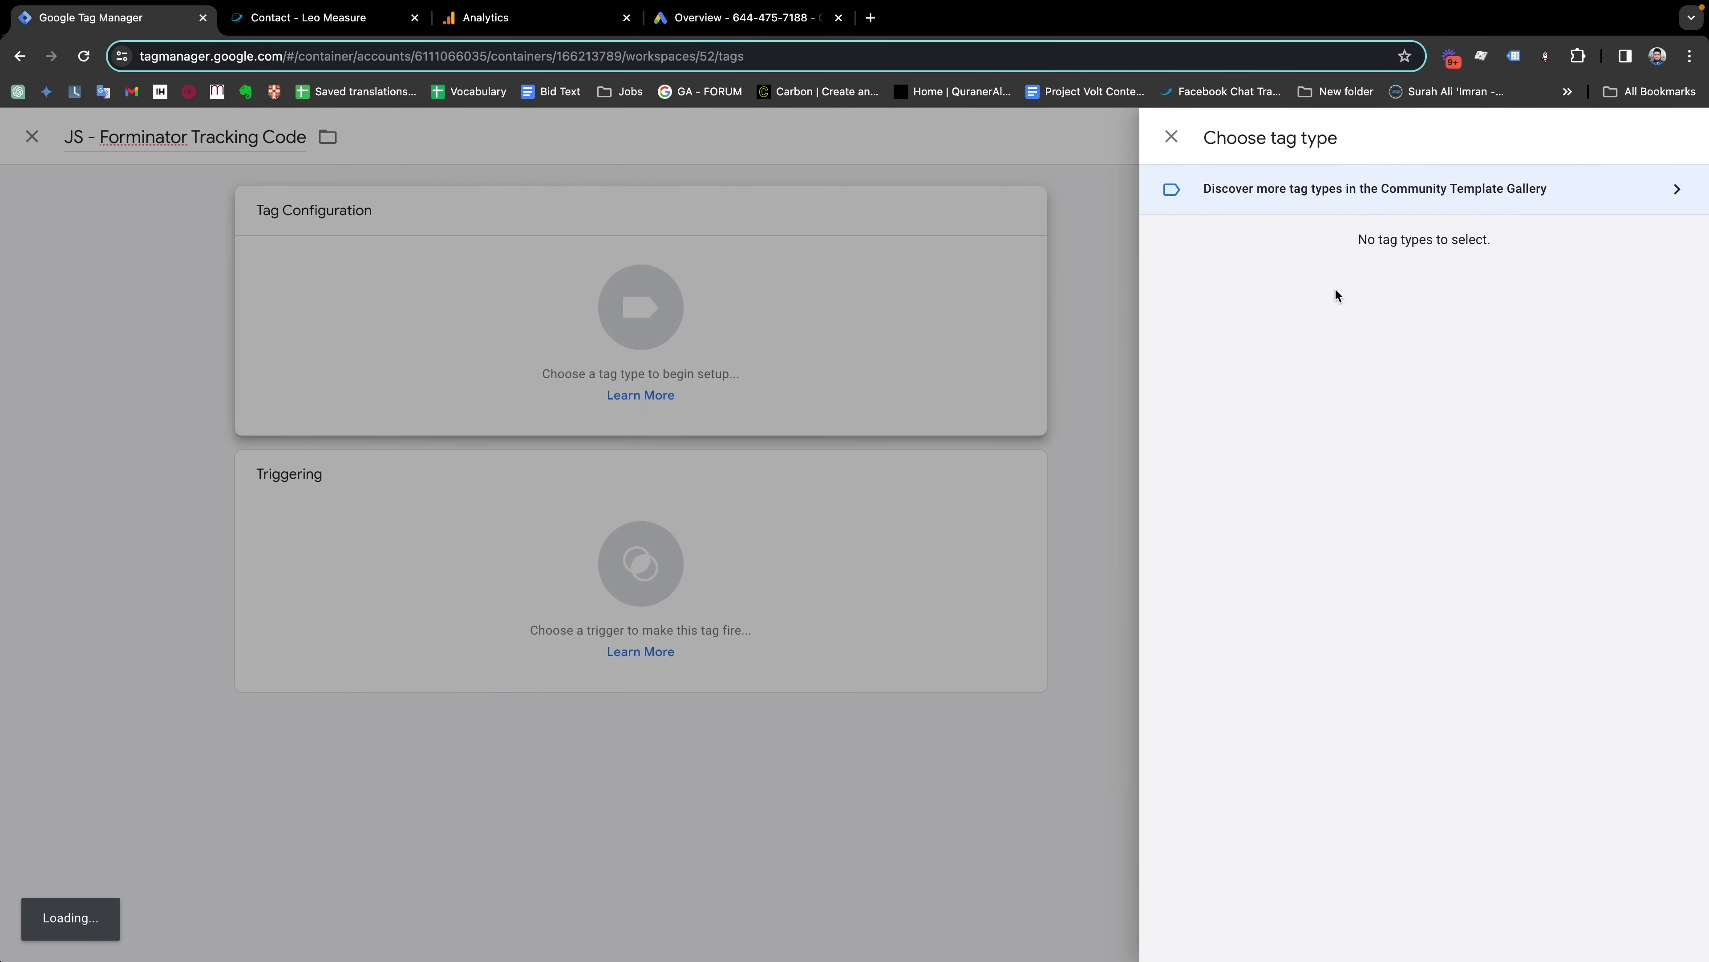
click(1258, 659)
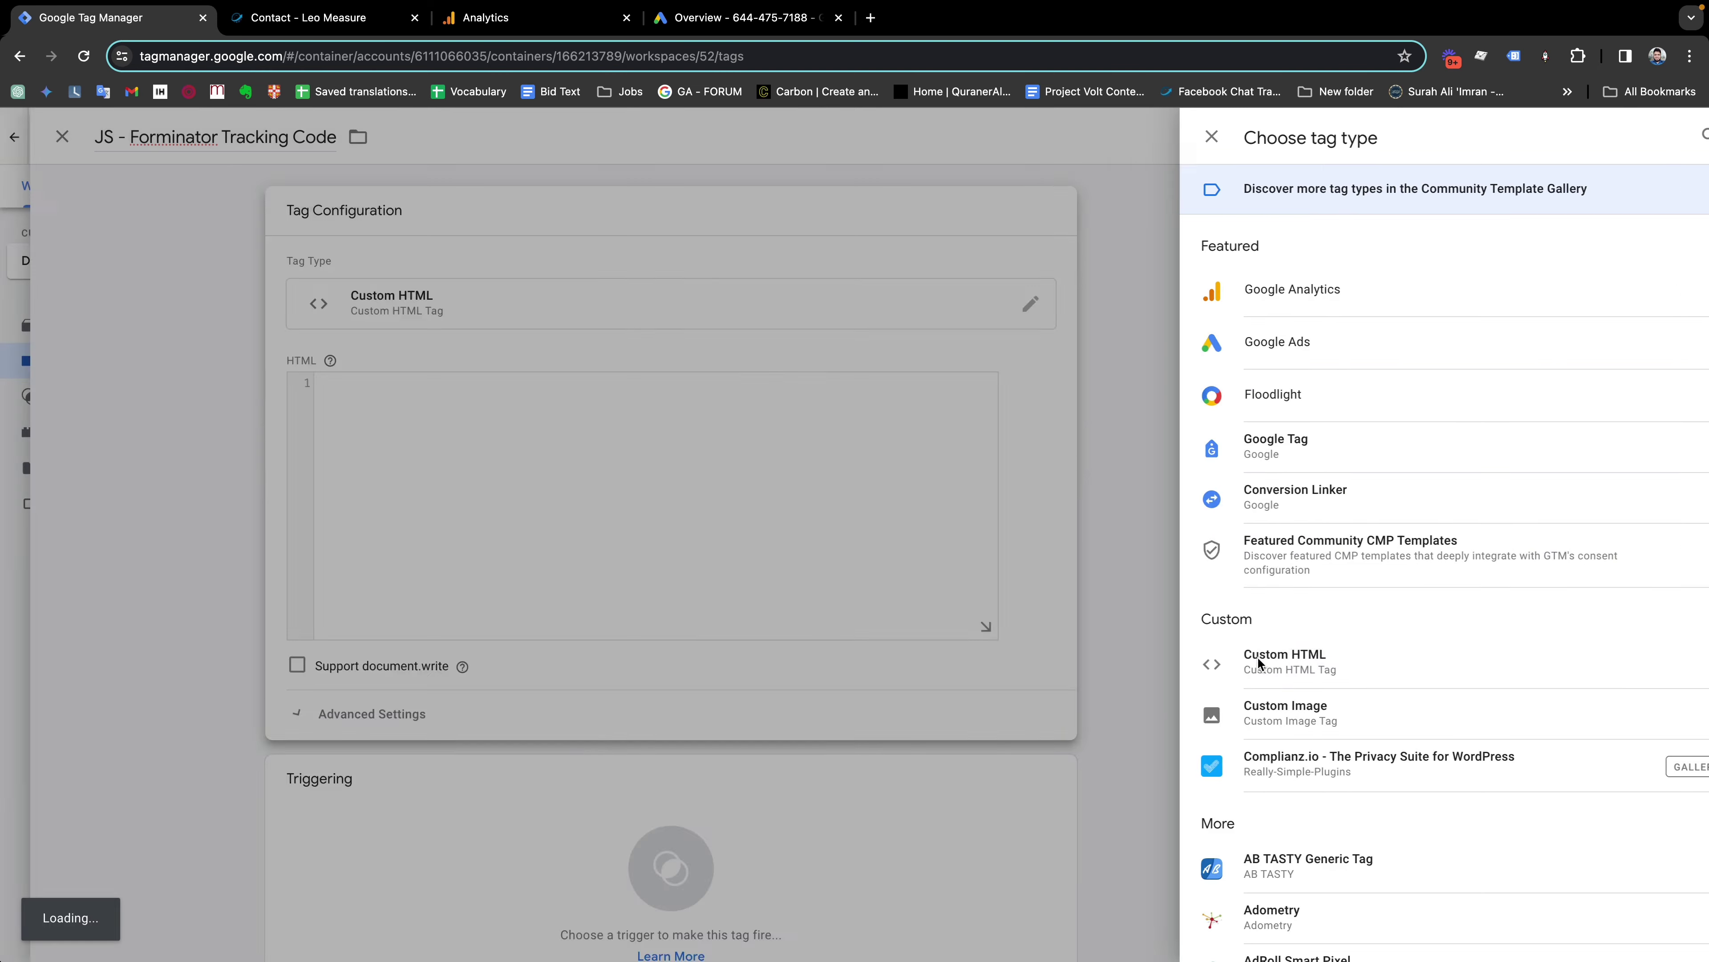
key(super+v)
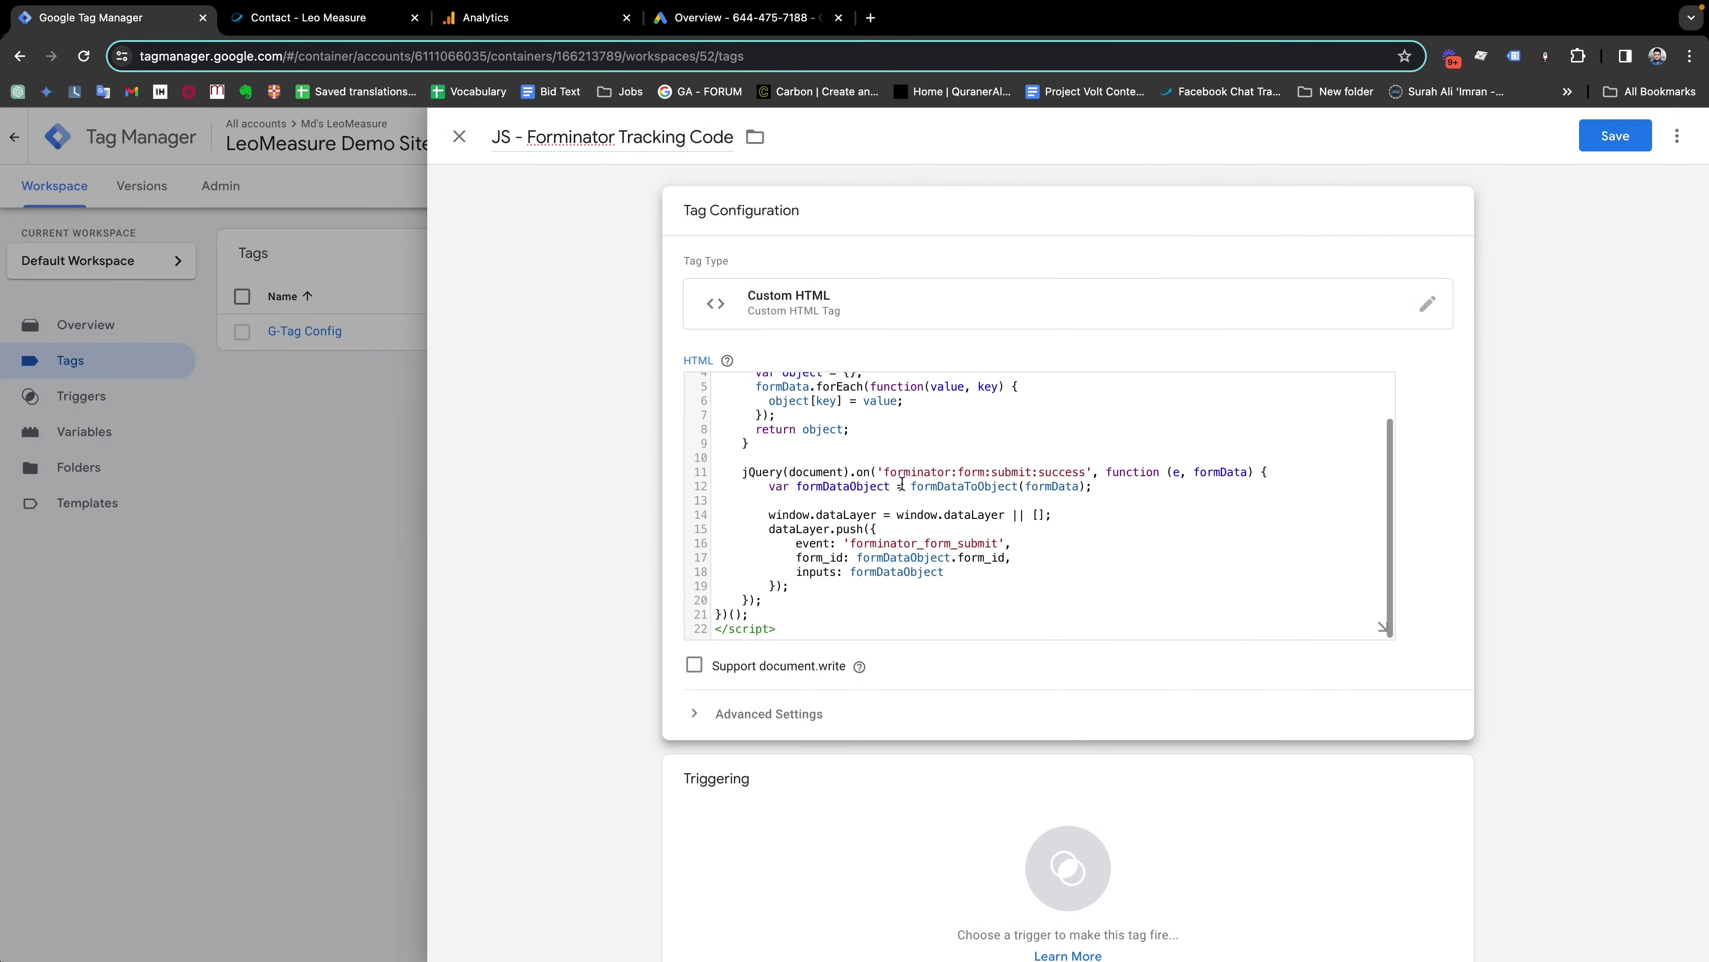
scroll(889, 471, up, 2)
scroll(875, 757, down, 2)
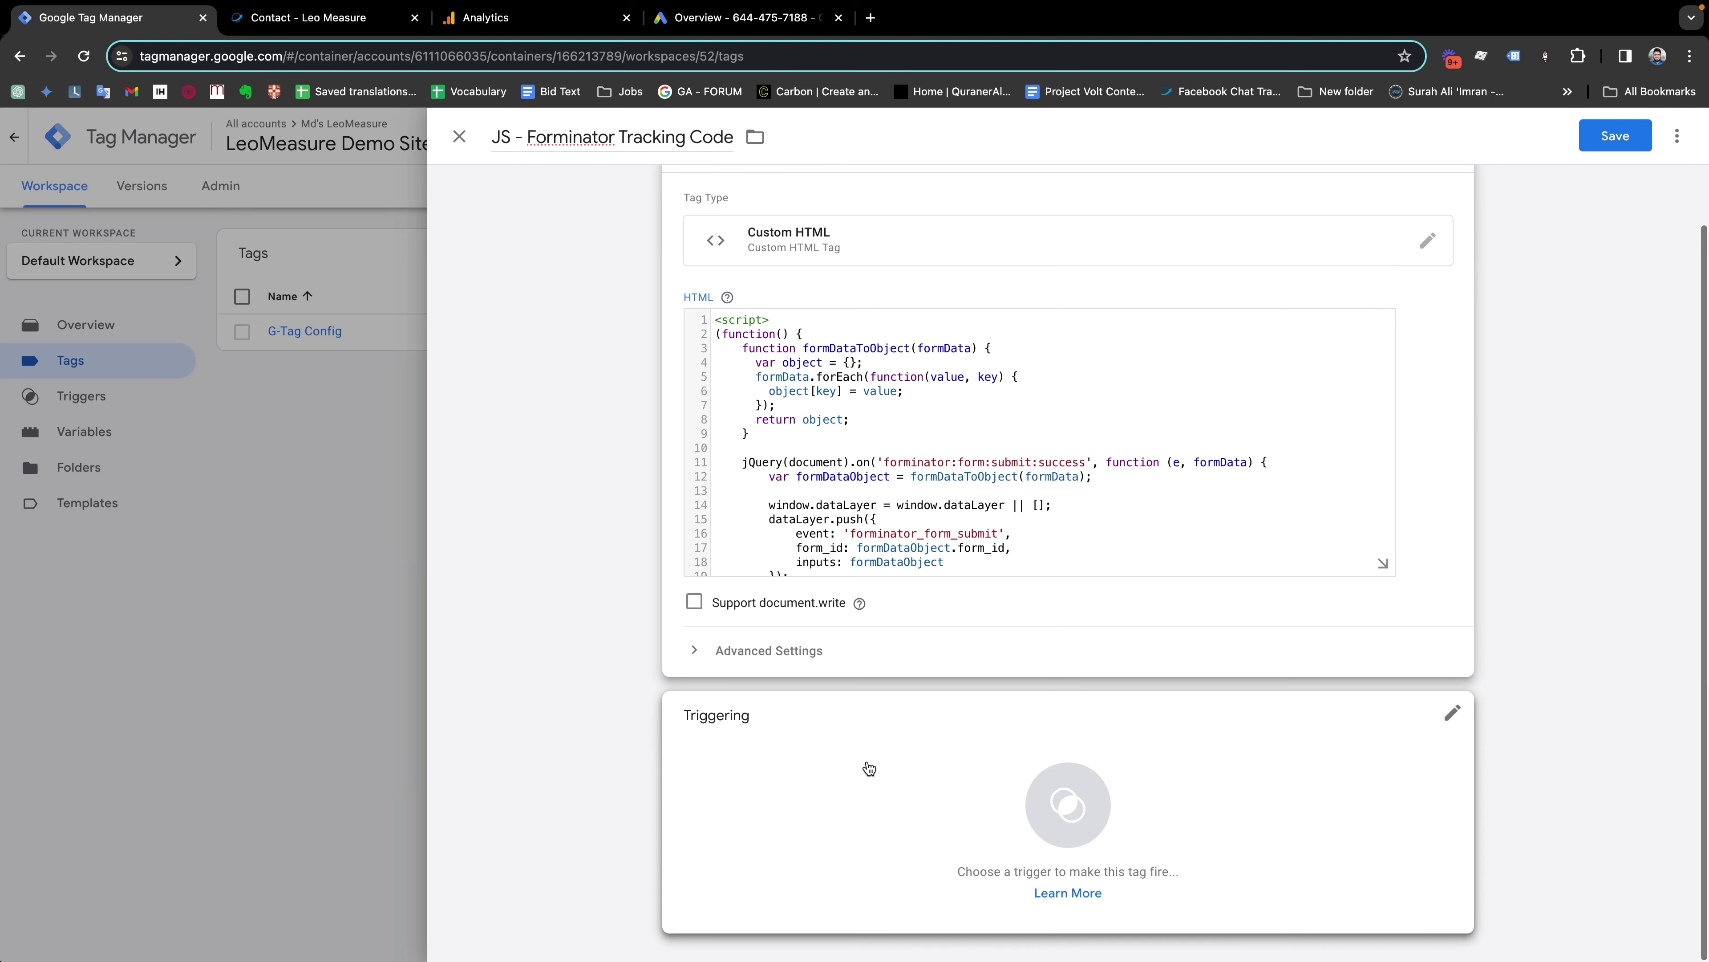
Set the tag to fire on All Pages and save it
click(1083, 812)
click(1083, 812)
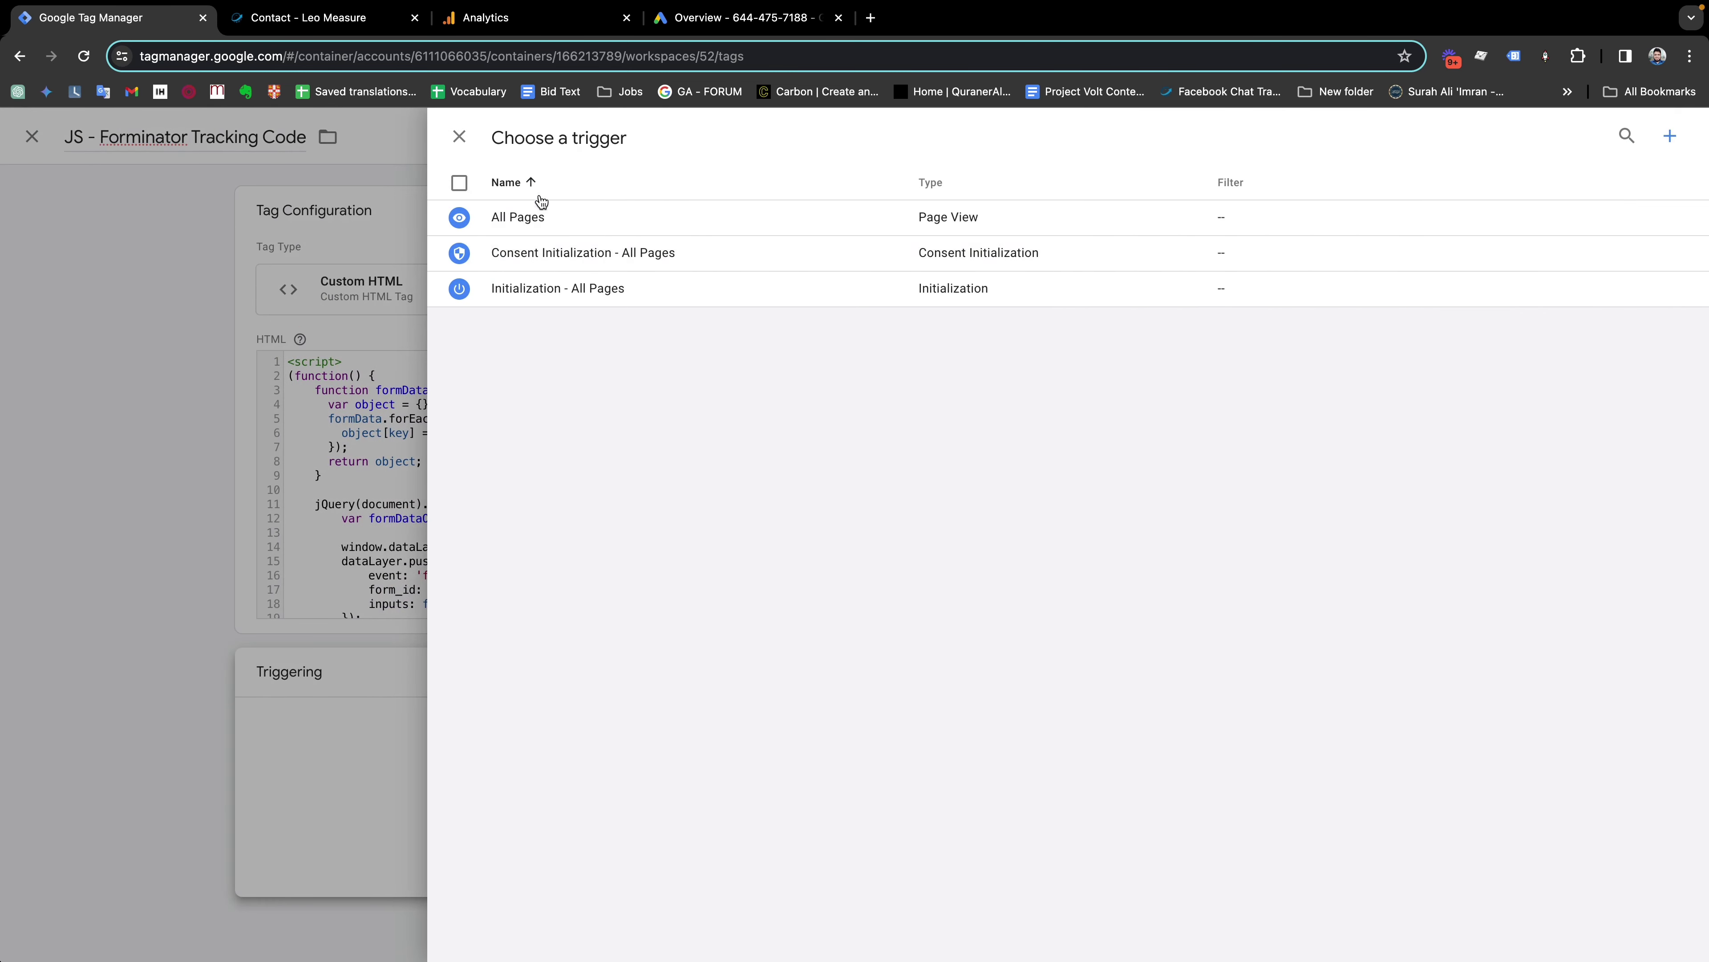
click(529, 225)
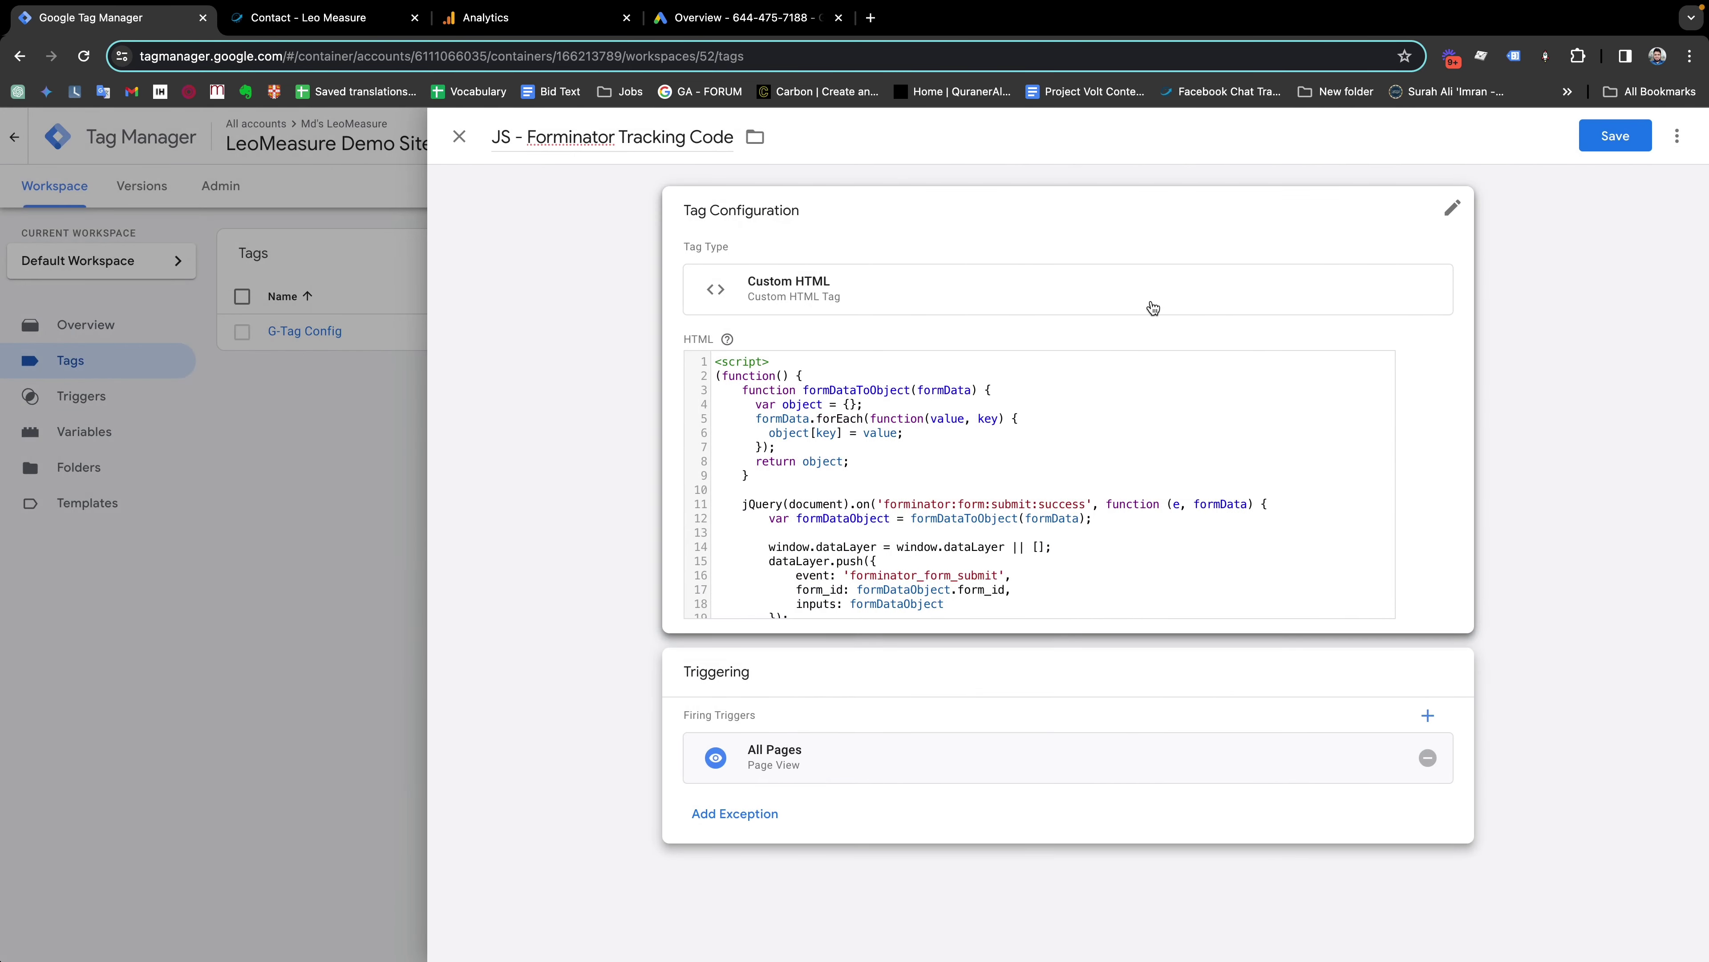
click(1607, 138)
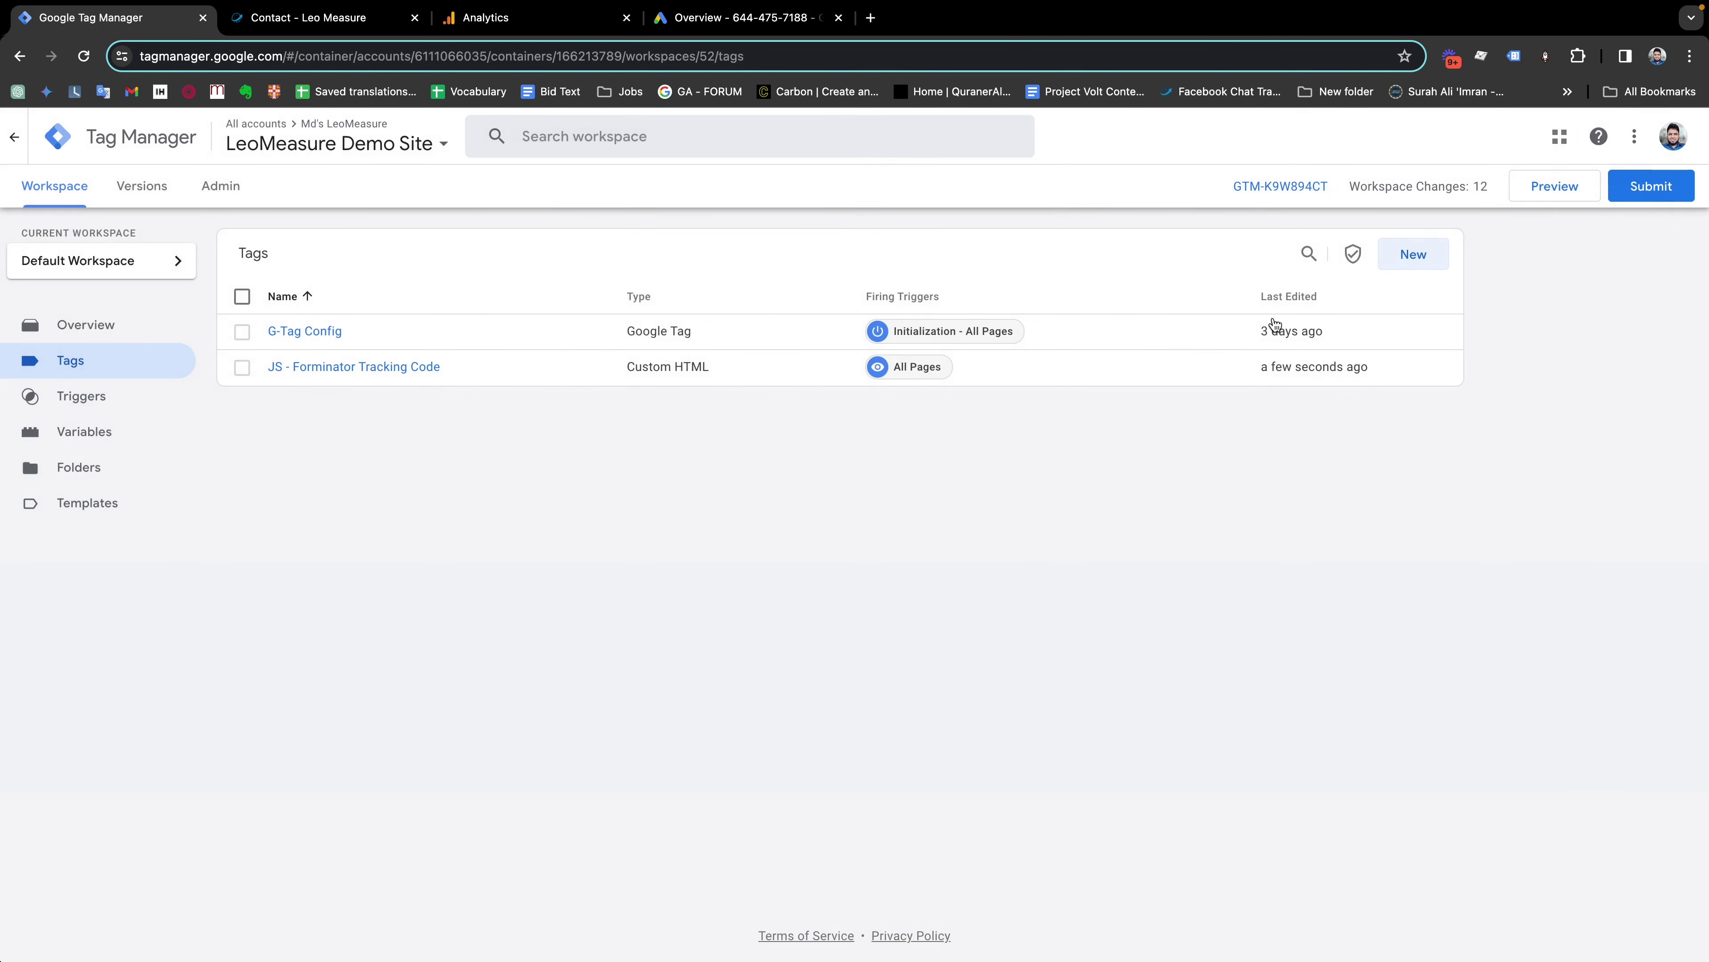
Connect Tag Assistant preview to leomeasure.com/contact and continue to the container summary
click(1561, 192)
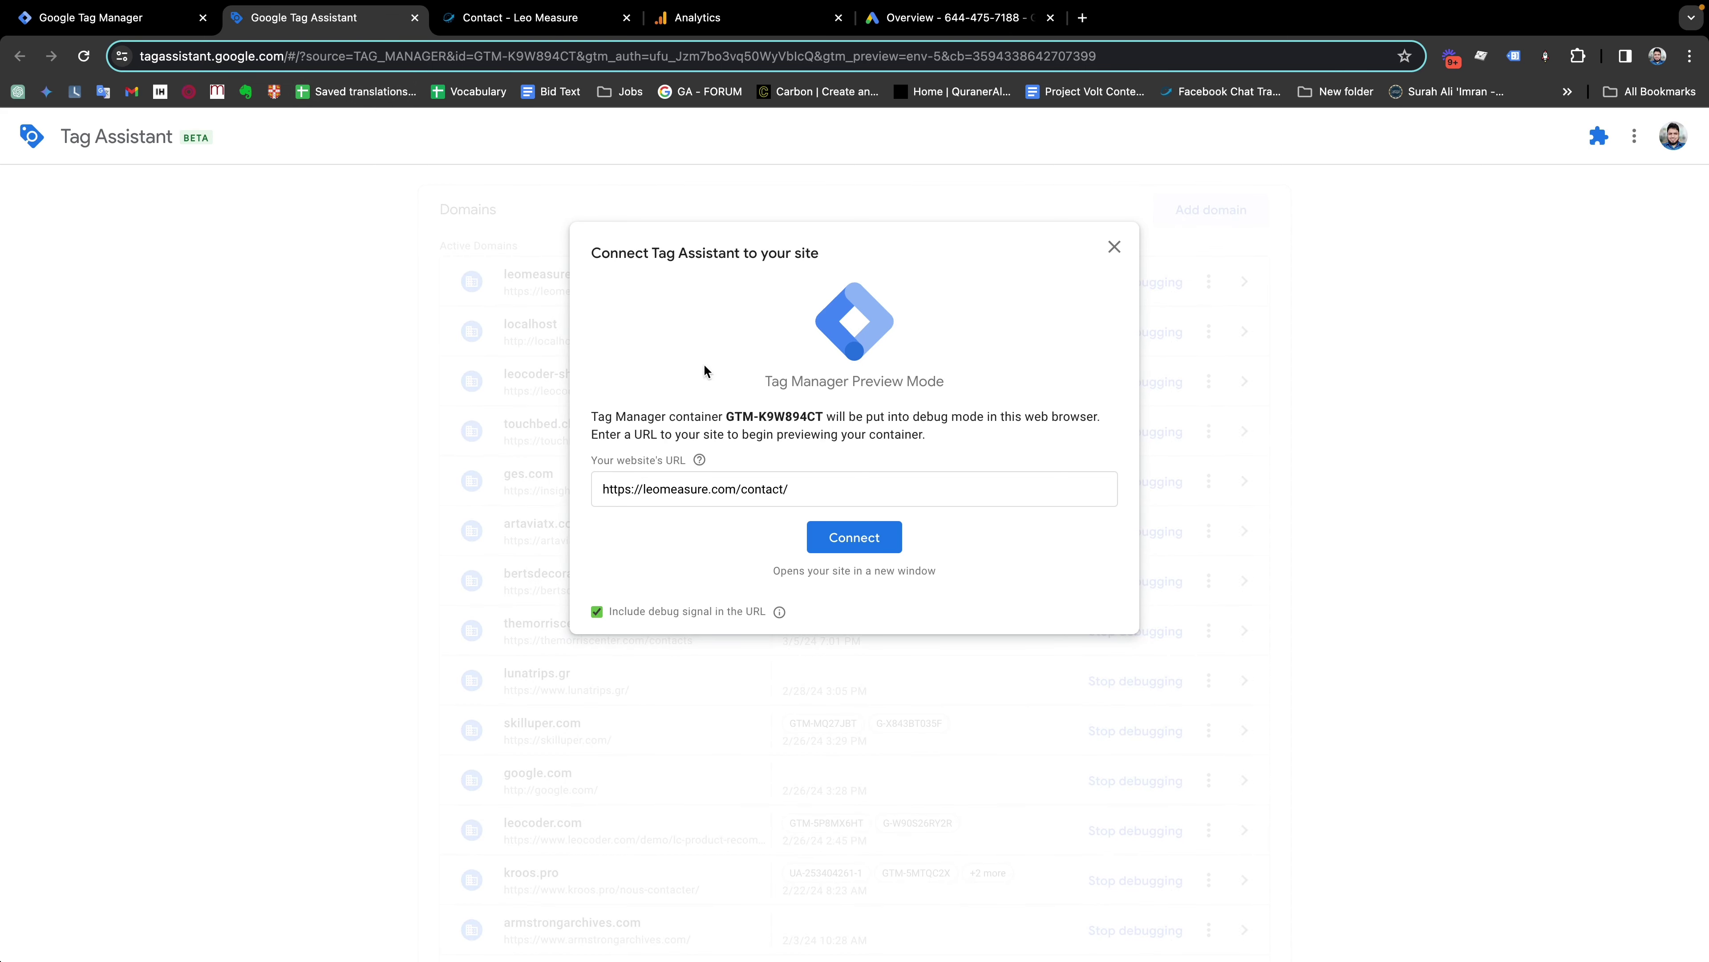
click(827, 546)
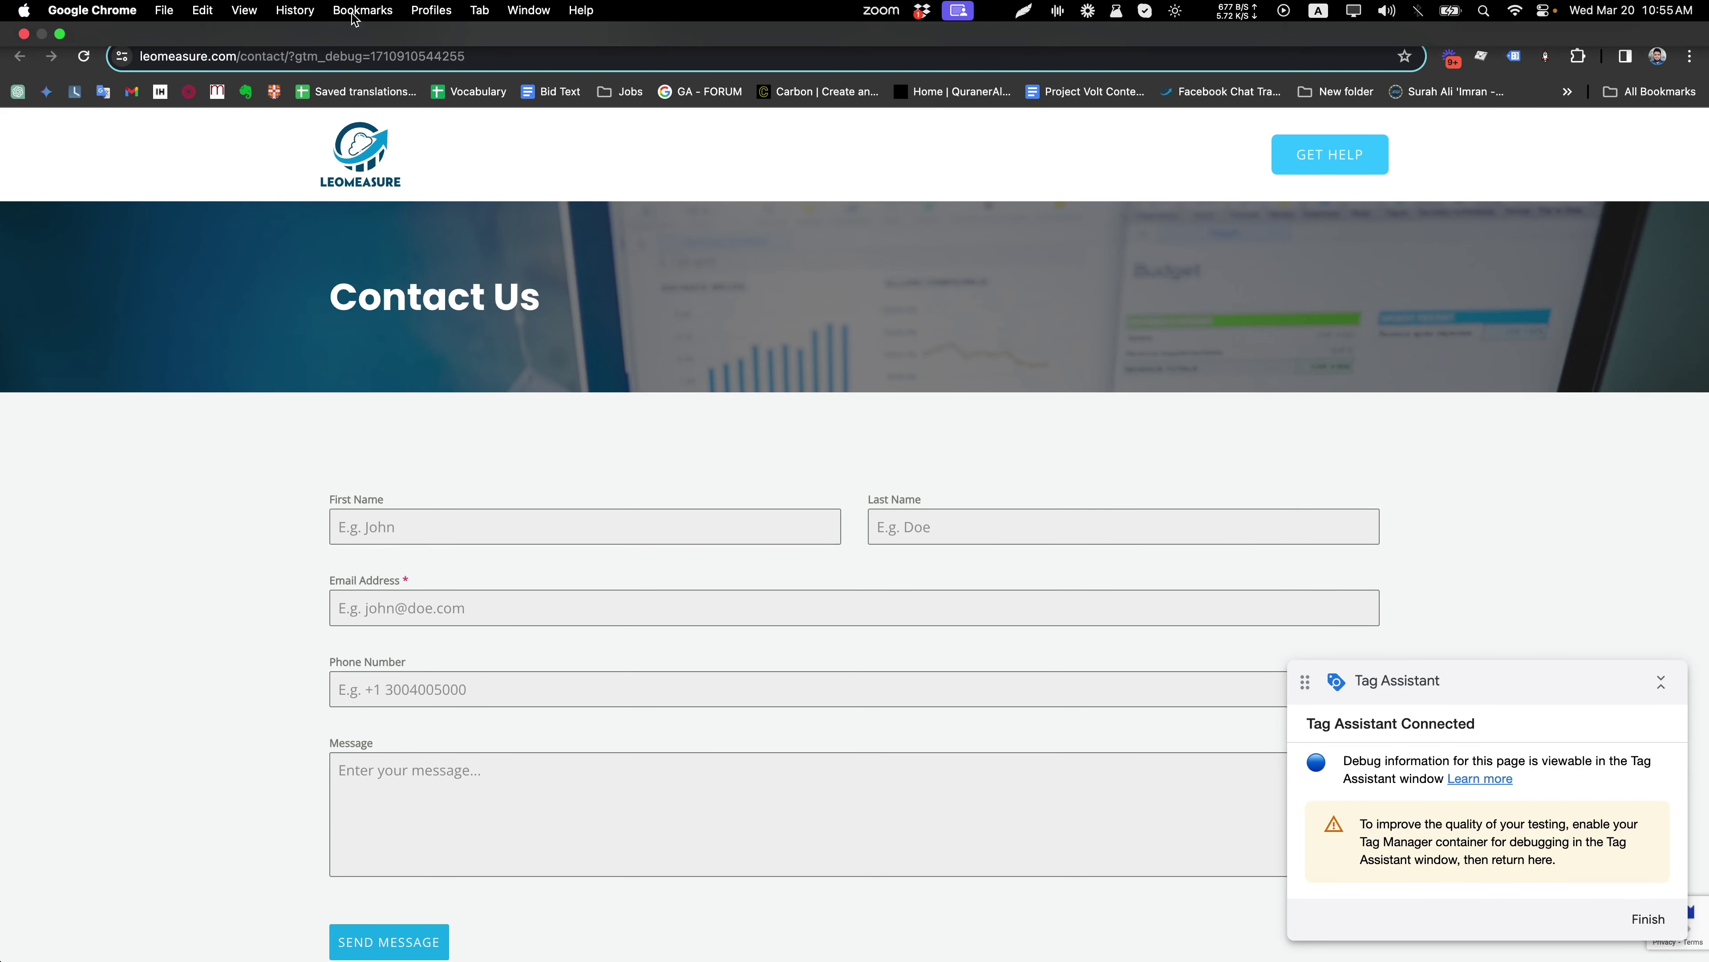
click(362, 10)
click(275, 530)
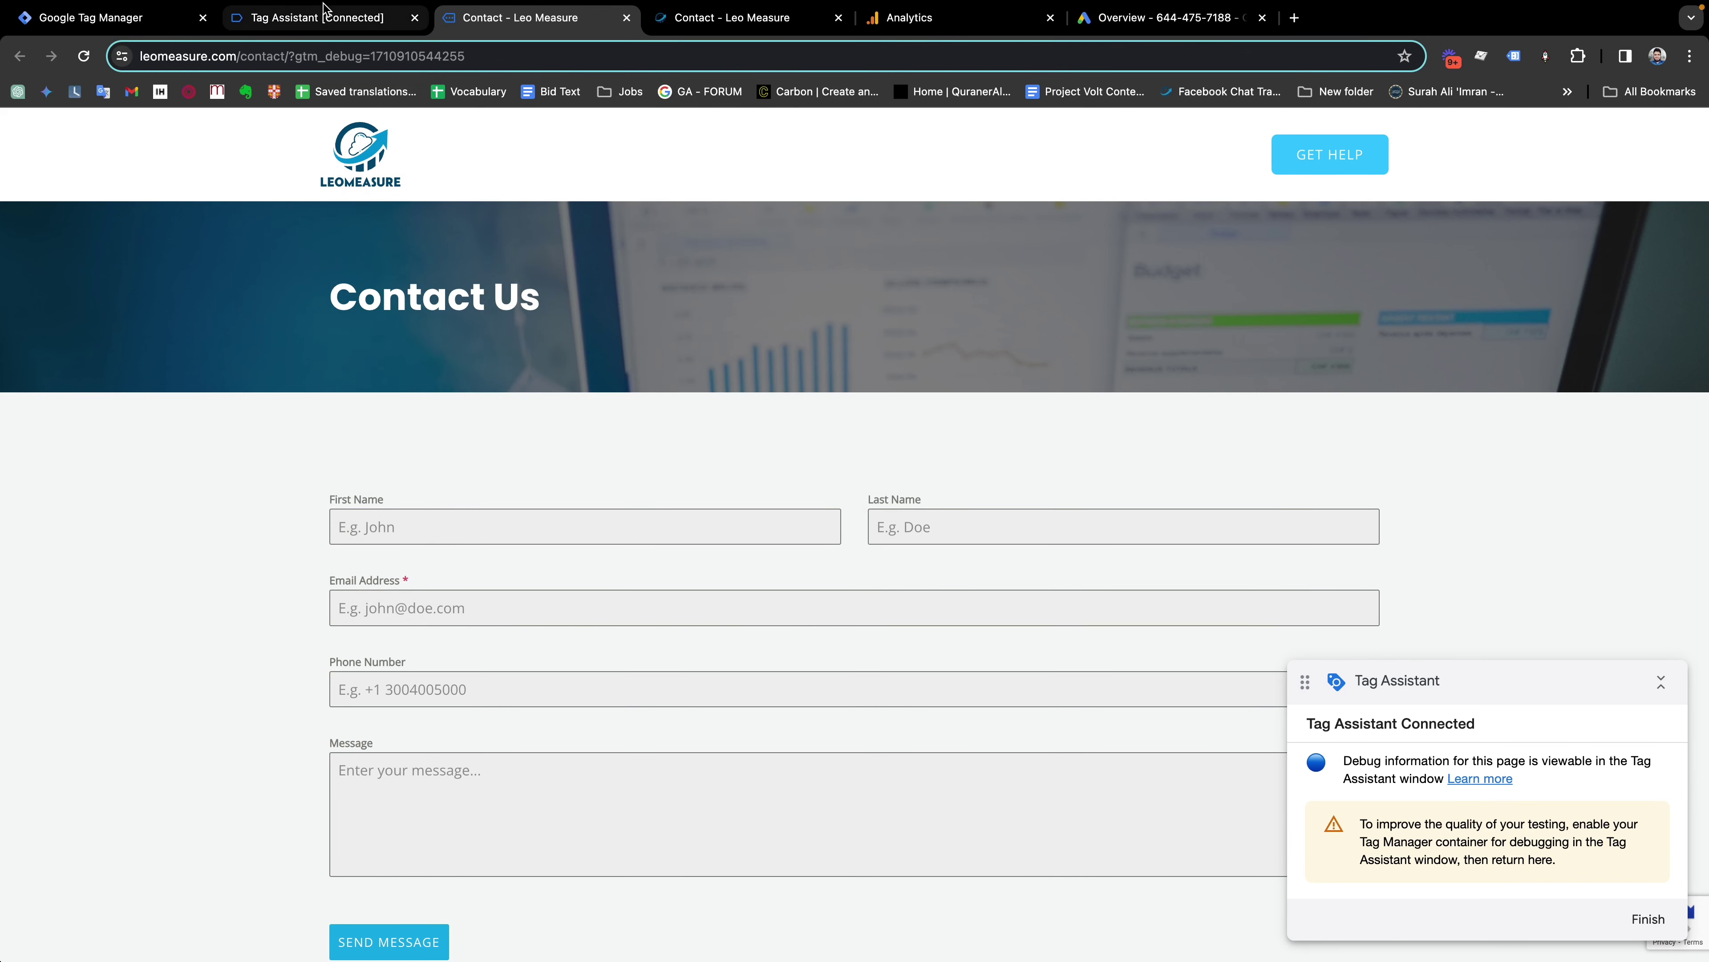
click(325, 14)
click(836, 444)
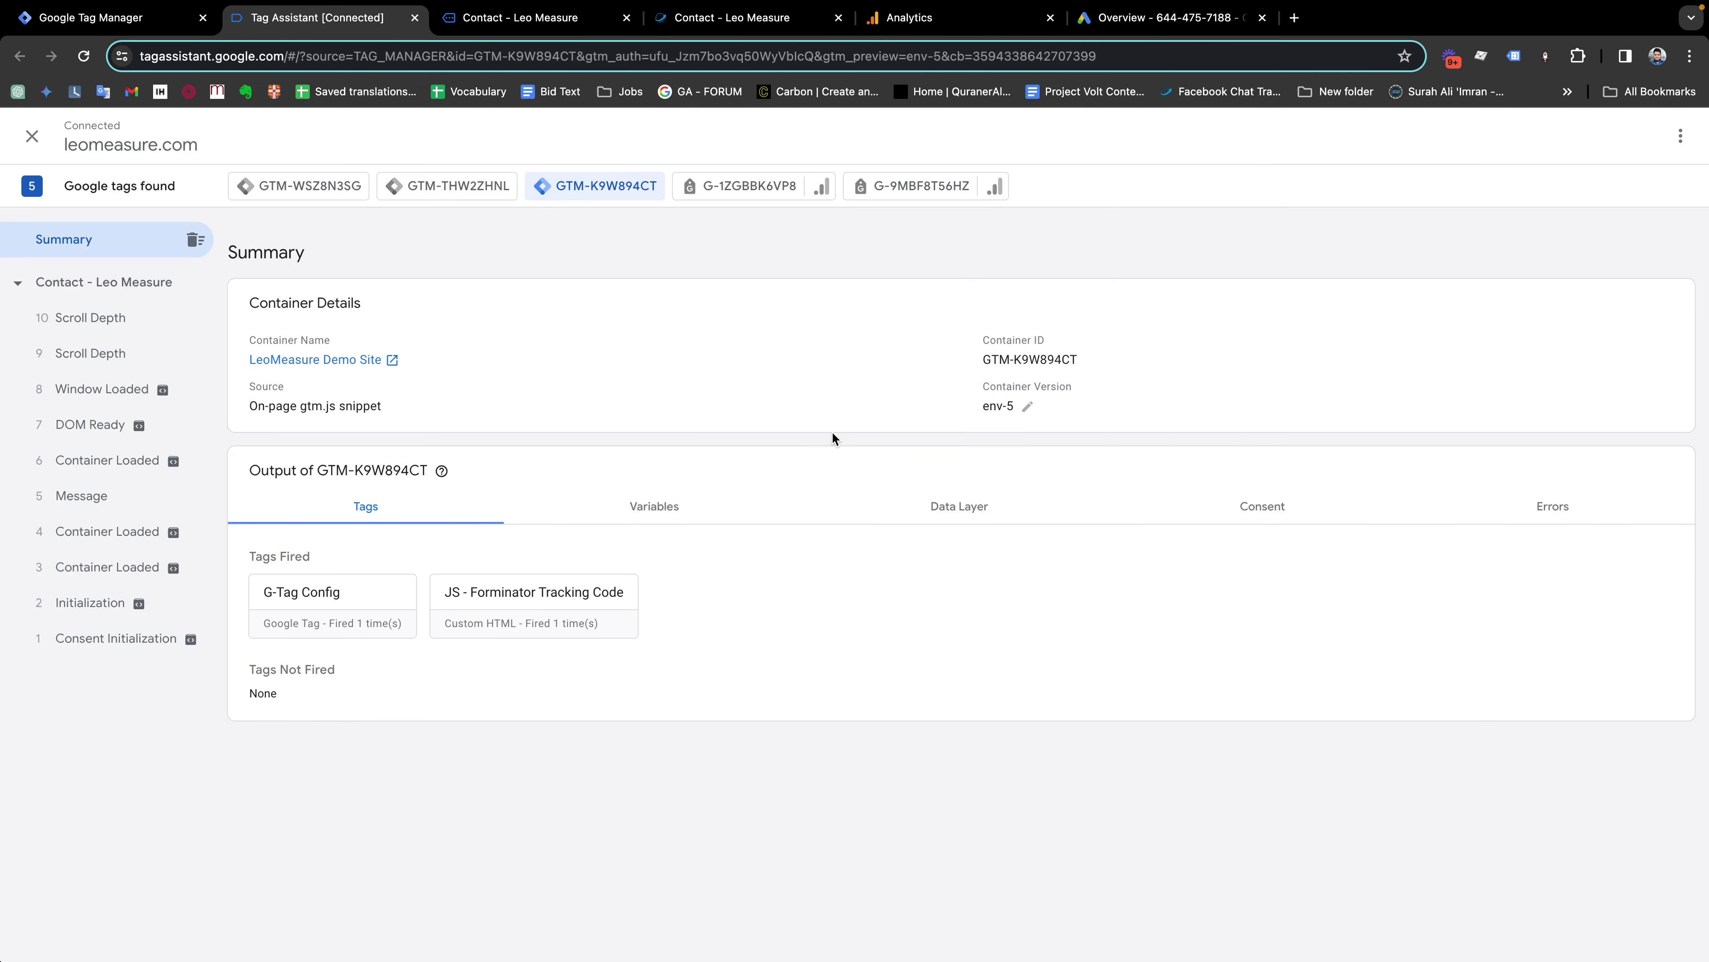
Fill the contact form with a test name, email, phone and 'Test message...', then send it
click(576, 32)
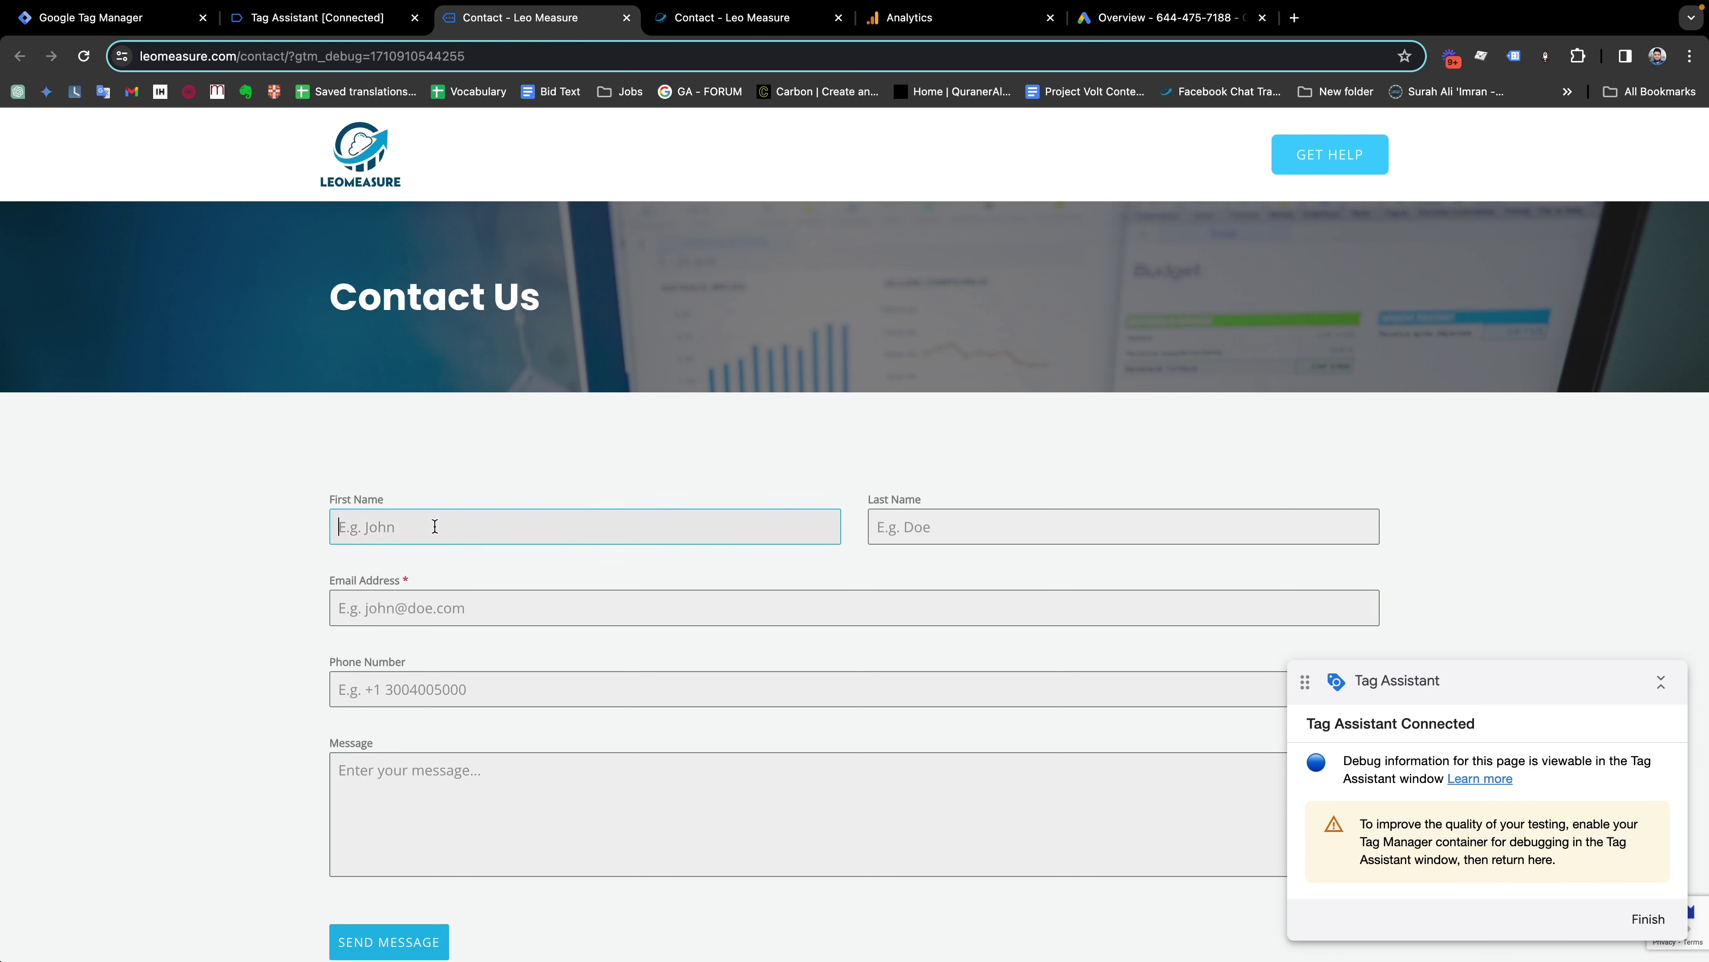
text(Md)
key(Tab)
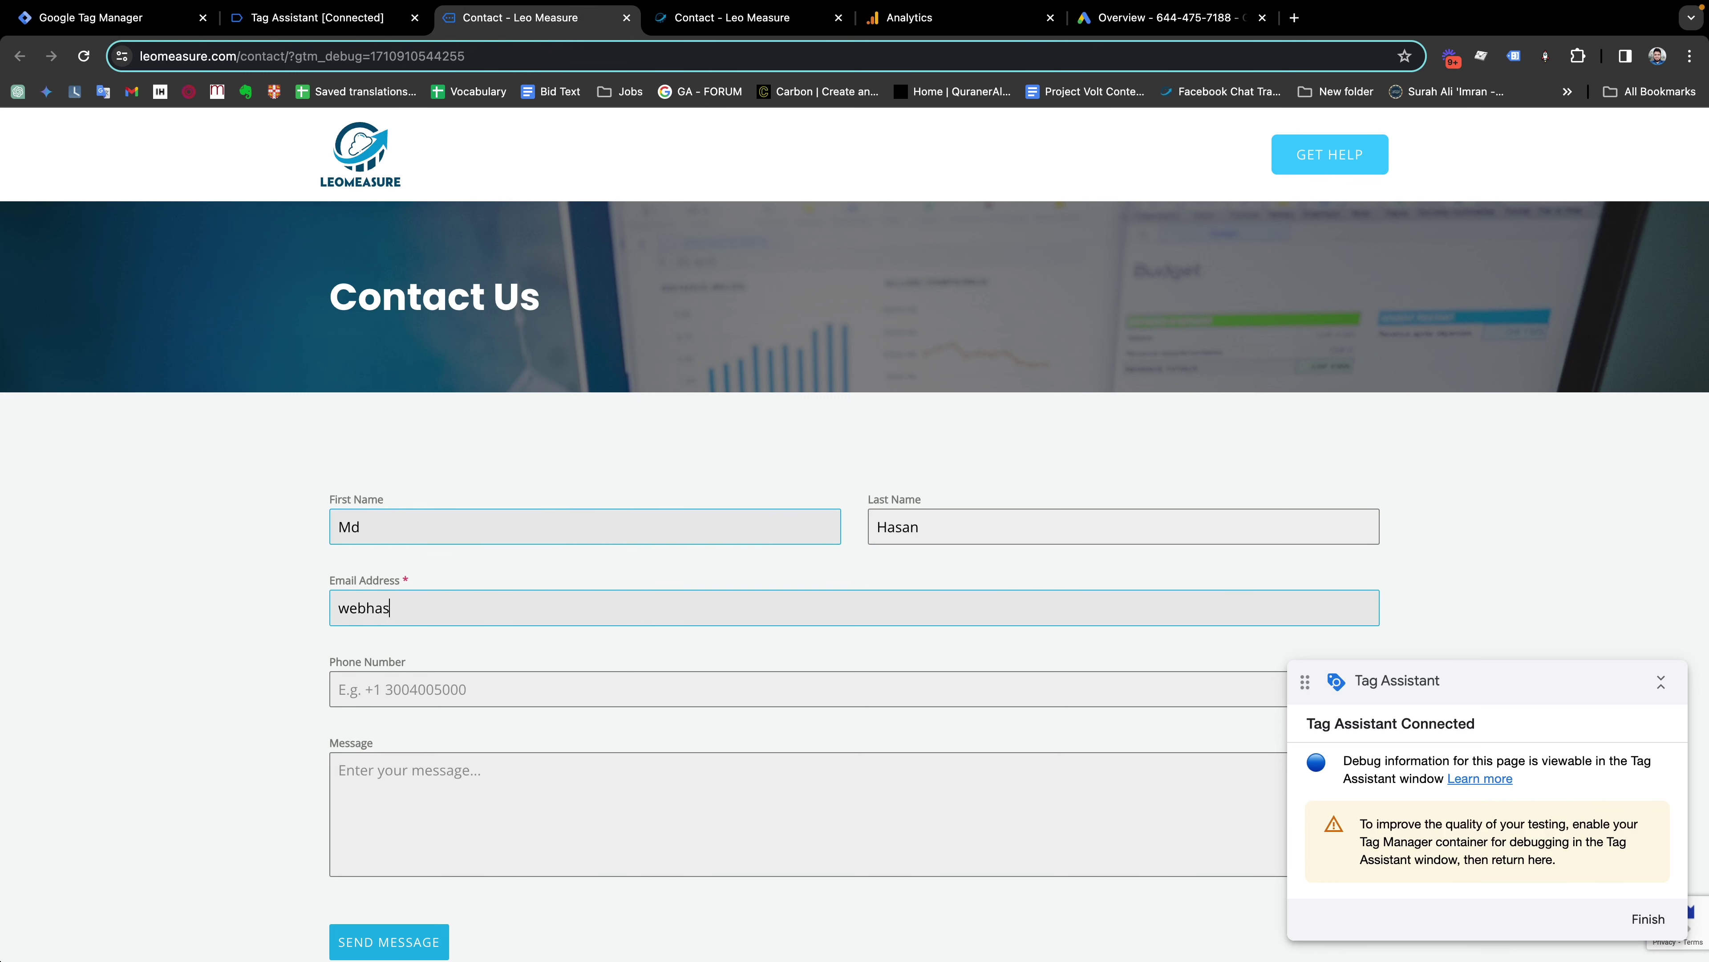
key(Tab)
text(345325325)
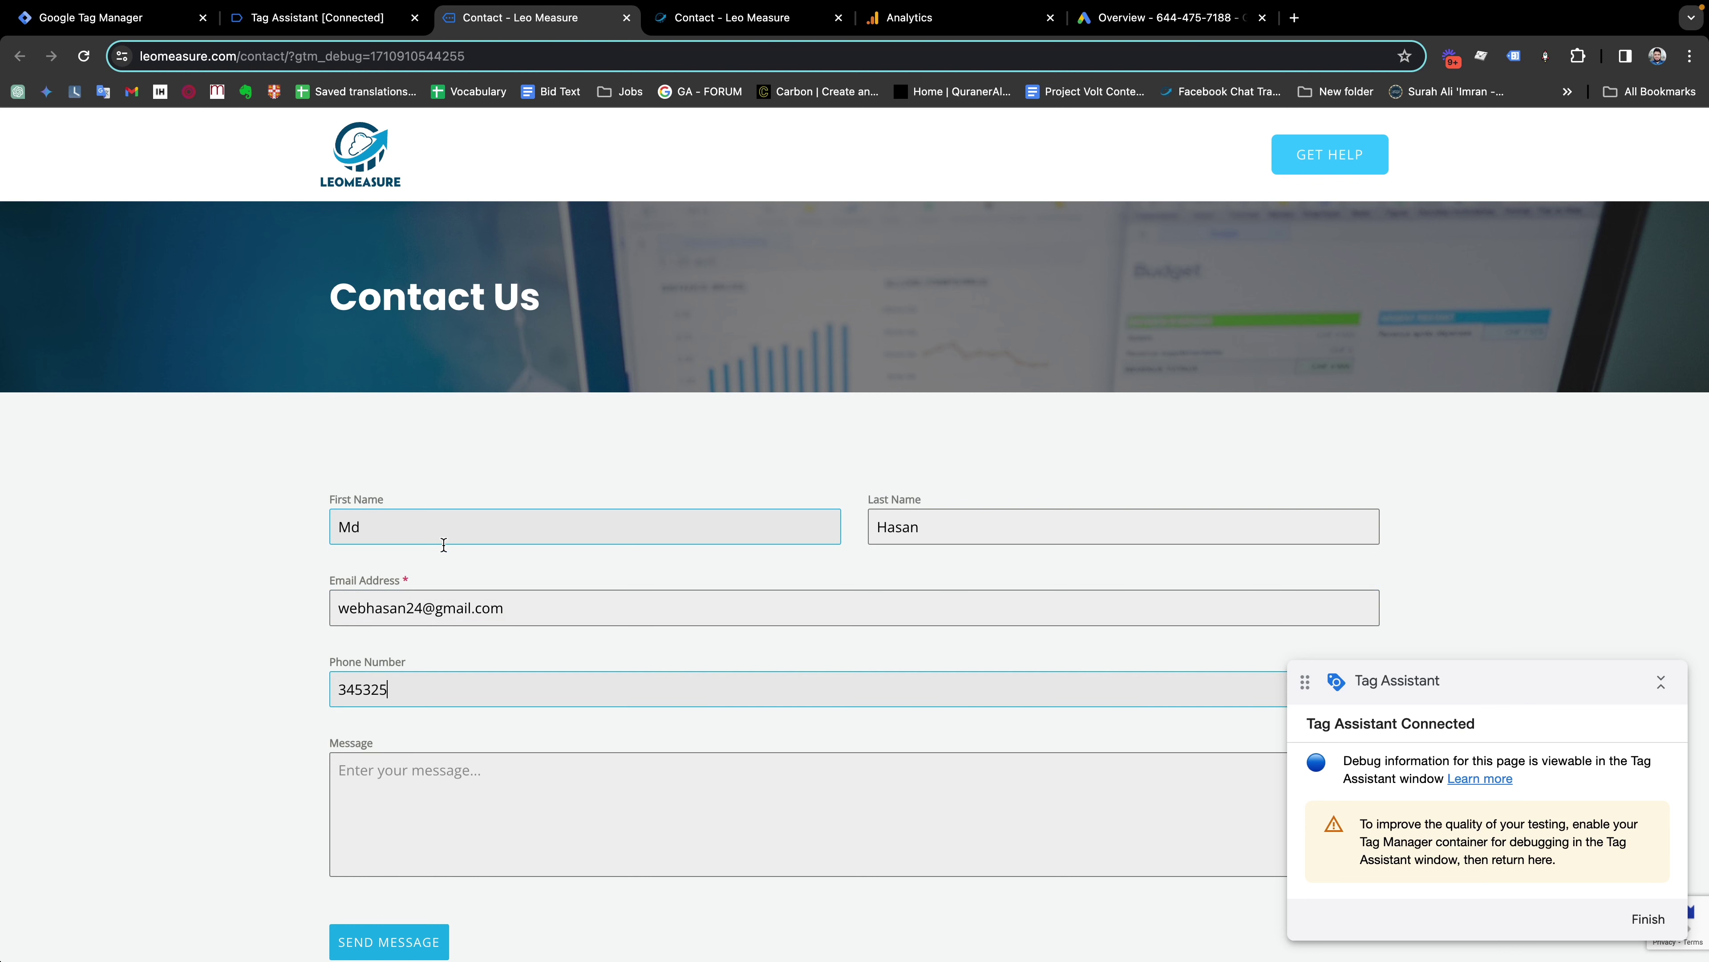
click(457, 849)
text(Test message...)
scroll(855, 534, down, 1)
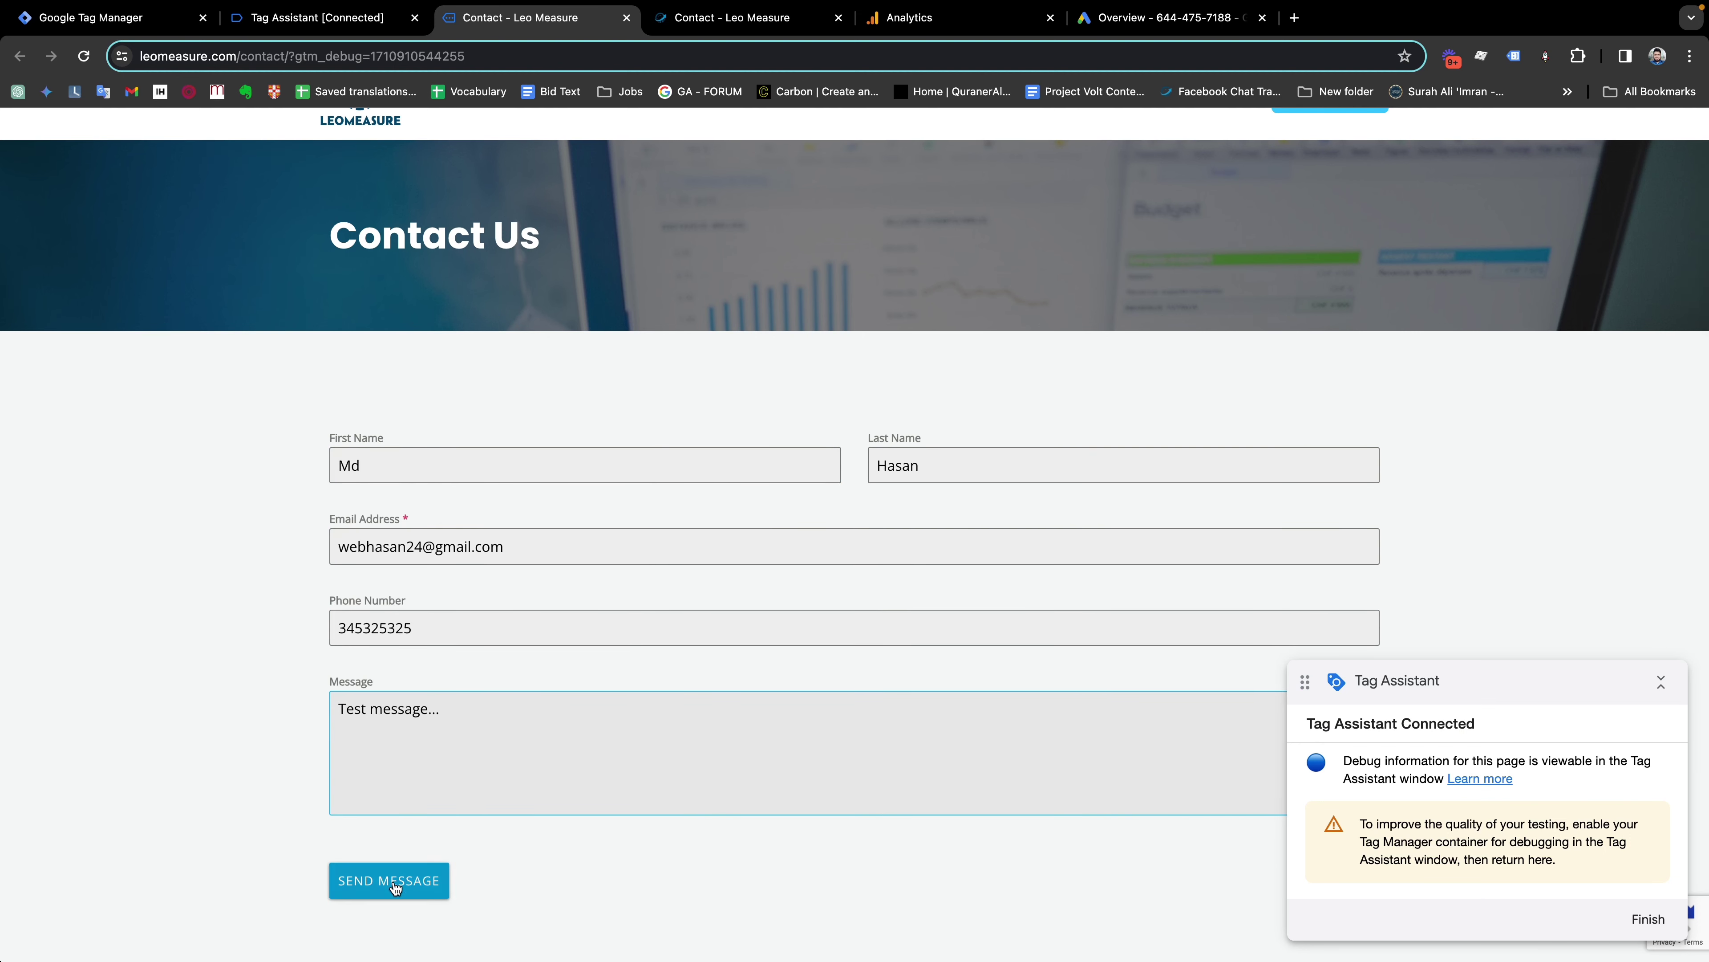
click(392, 879)
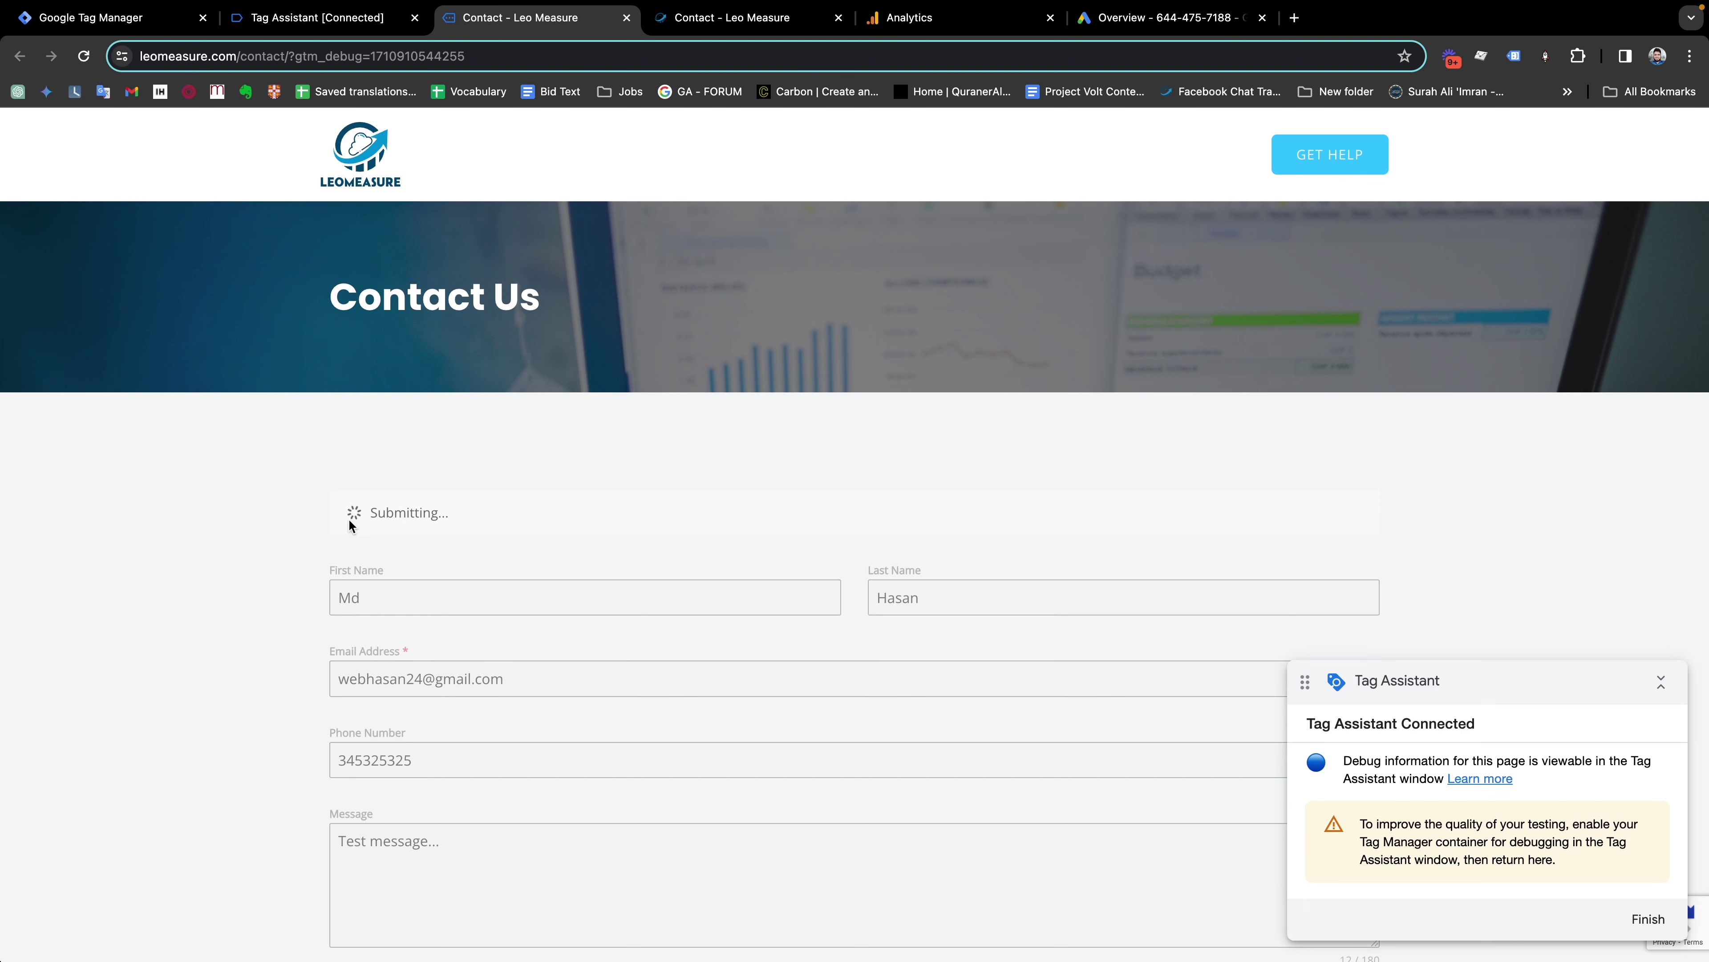
scroll(383, 649, down, 4)
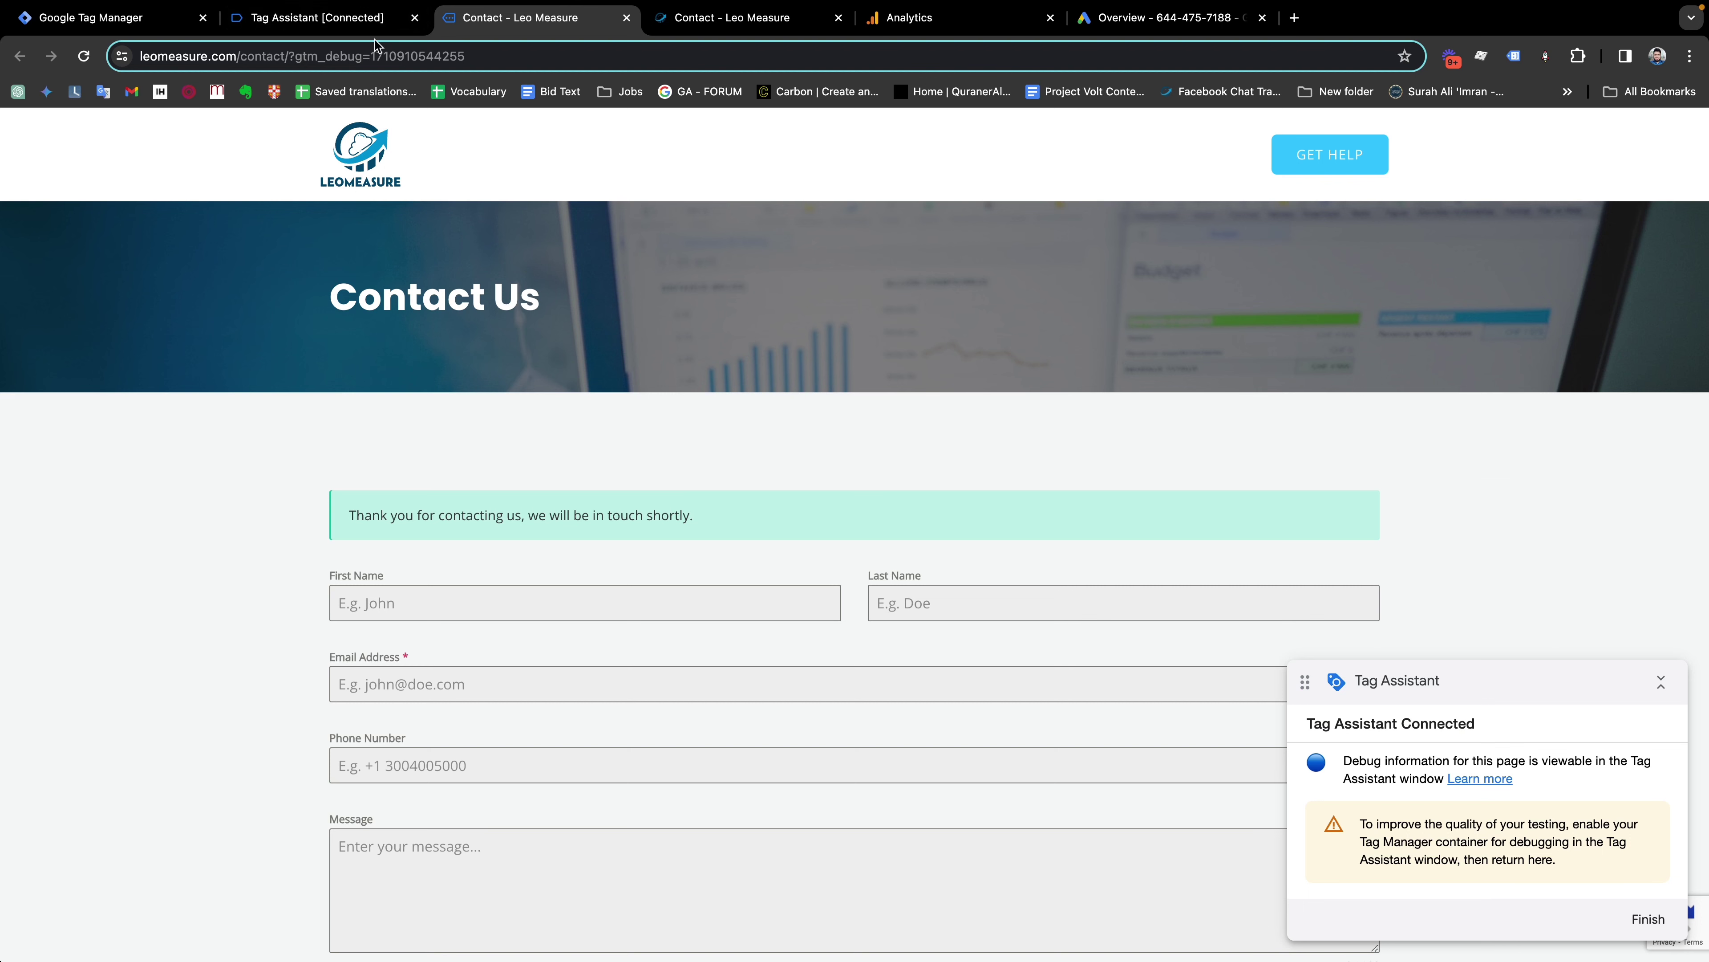
Expand the forminator_form_submit event's data layer push and review form_id 2153 and input values
click(363, 19)
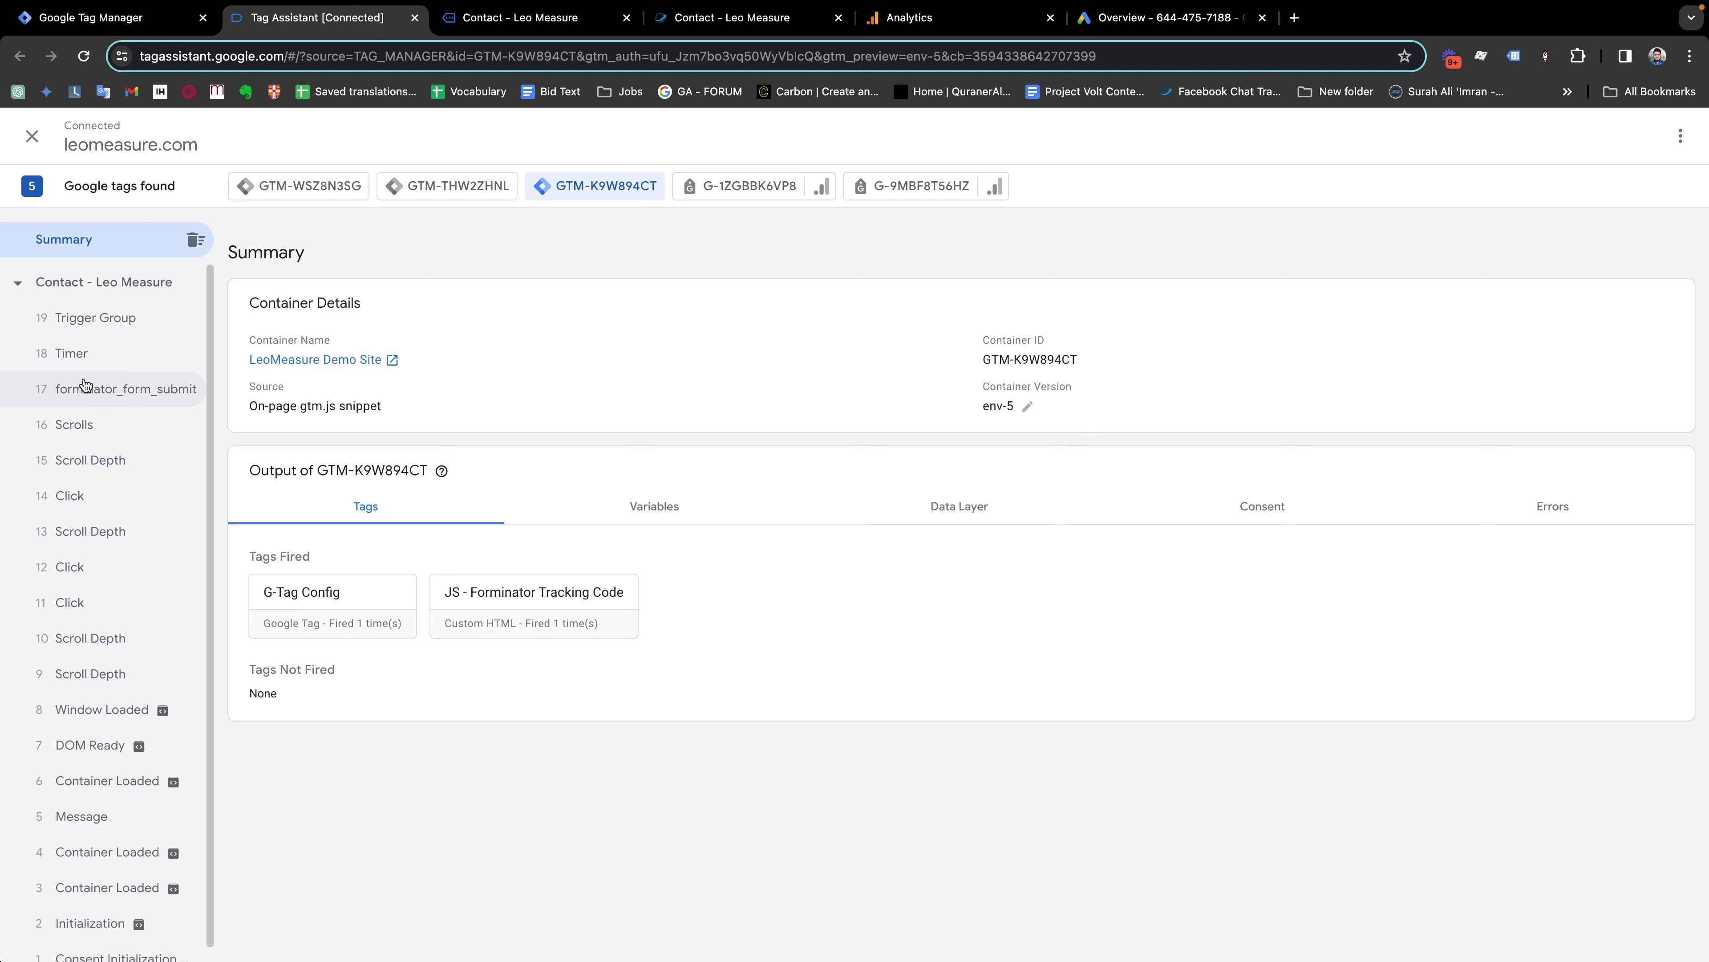
click(82, 397)
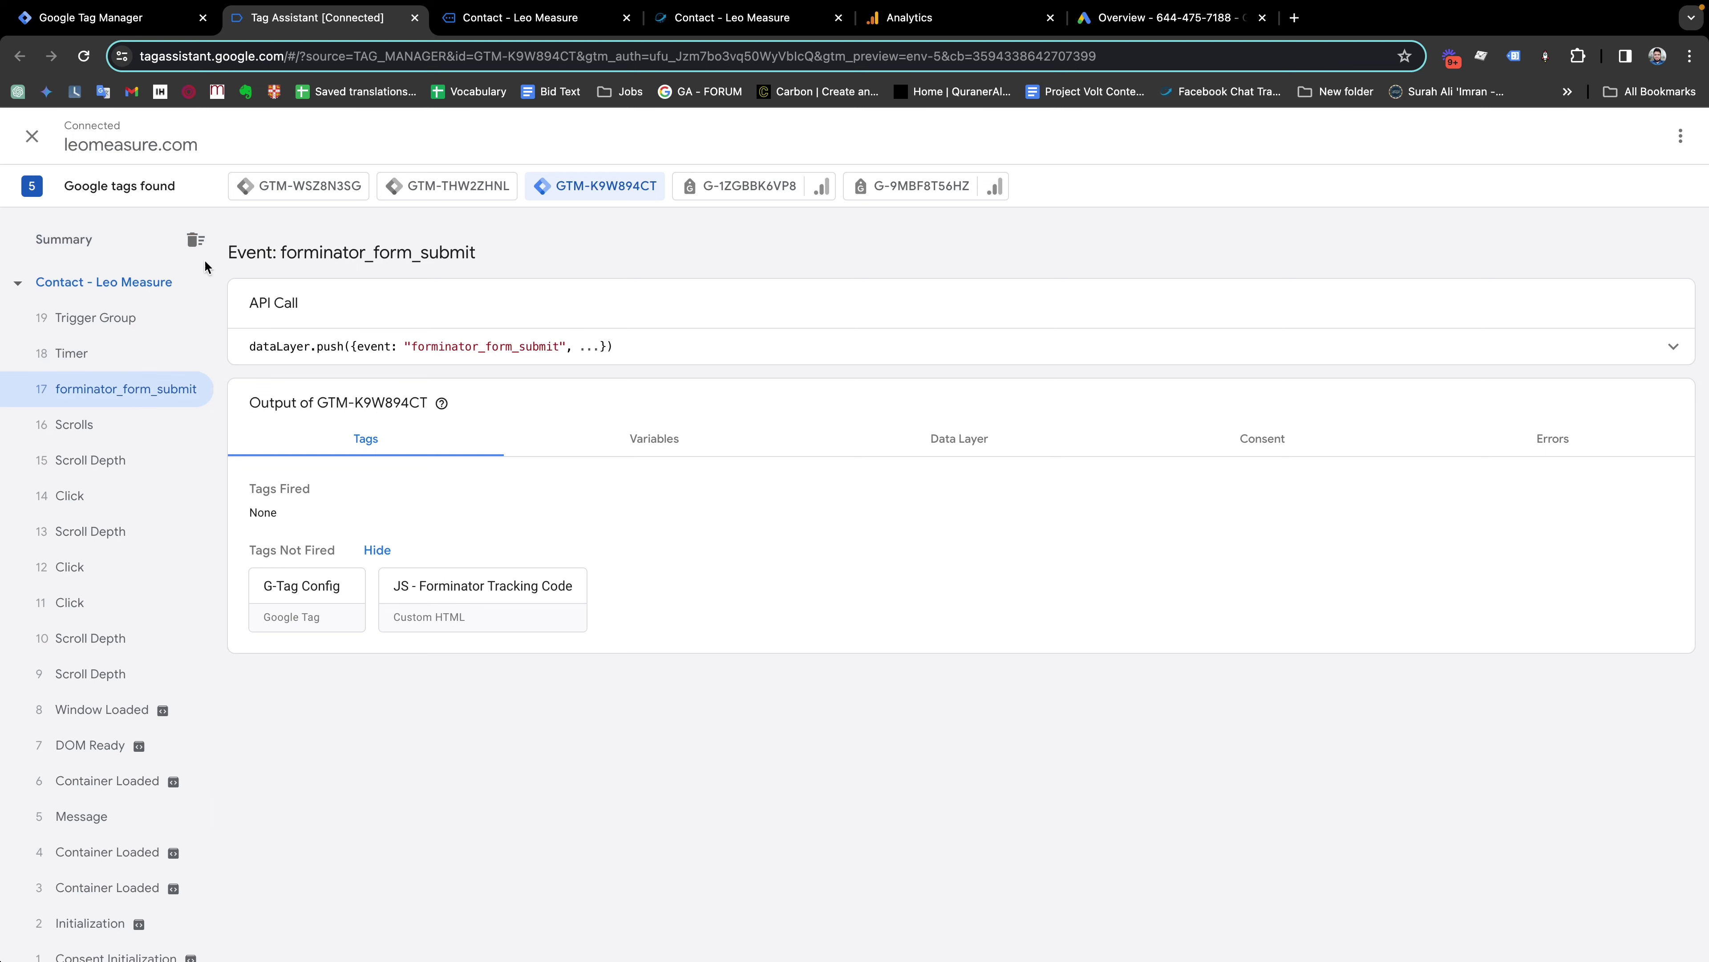
click(682, 361)
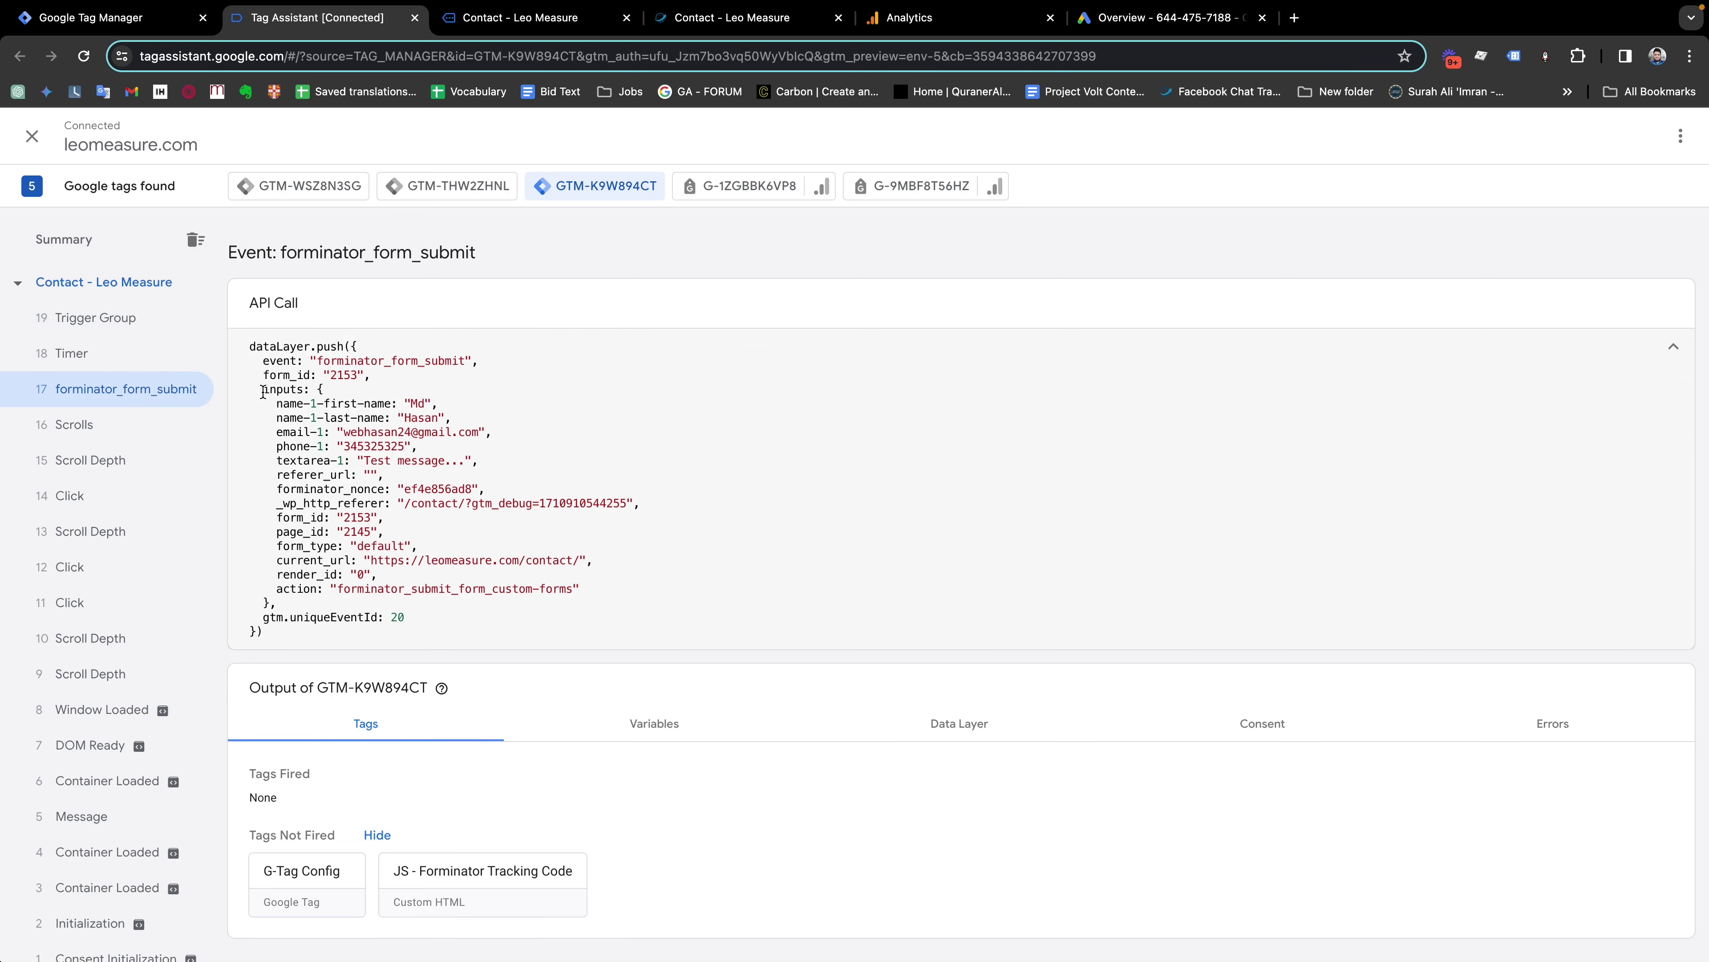
drag(263, 375, 425, 378)
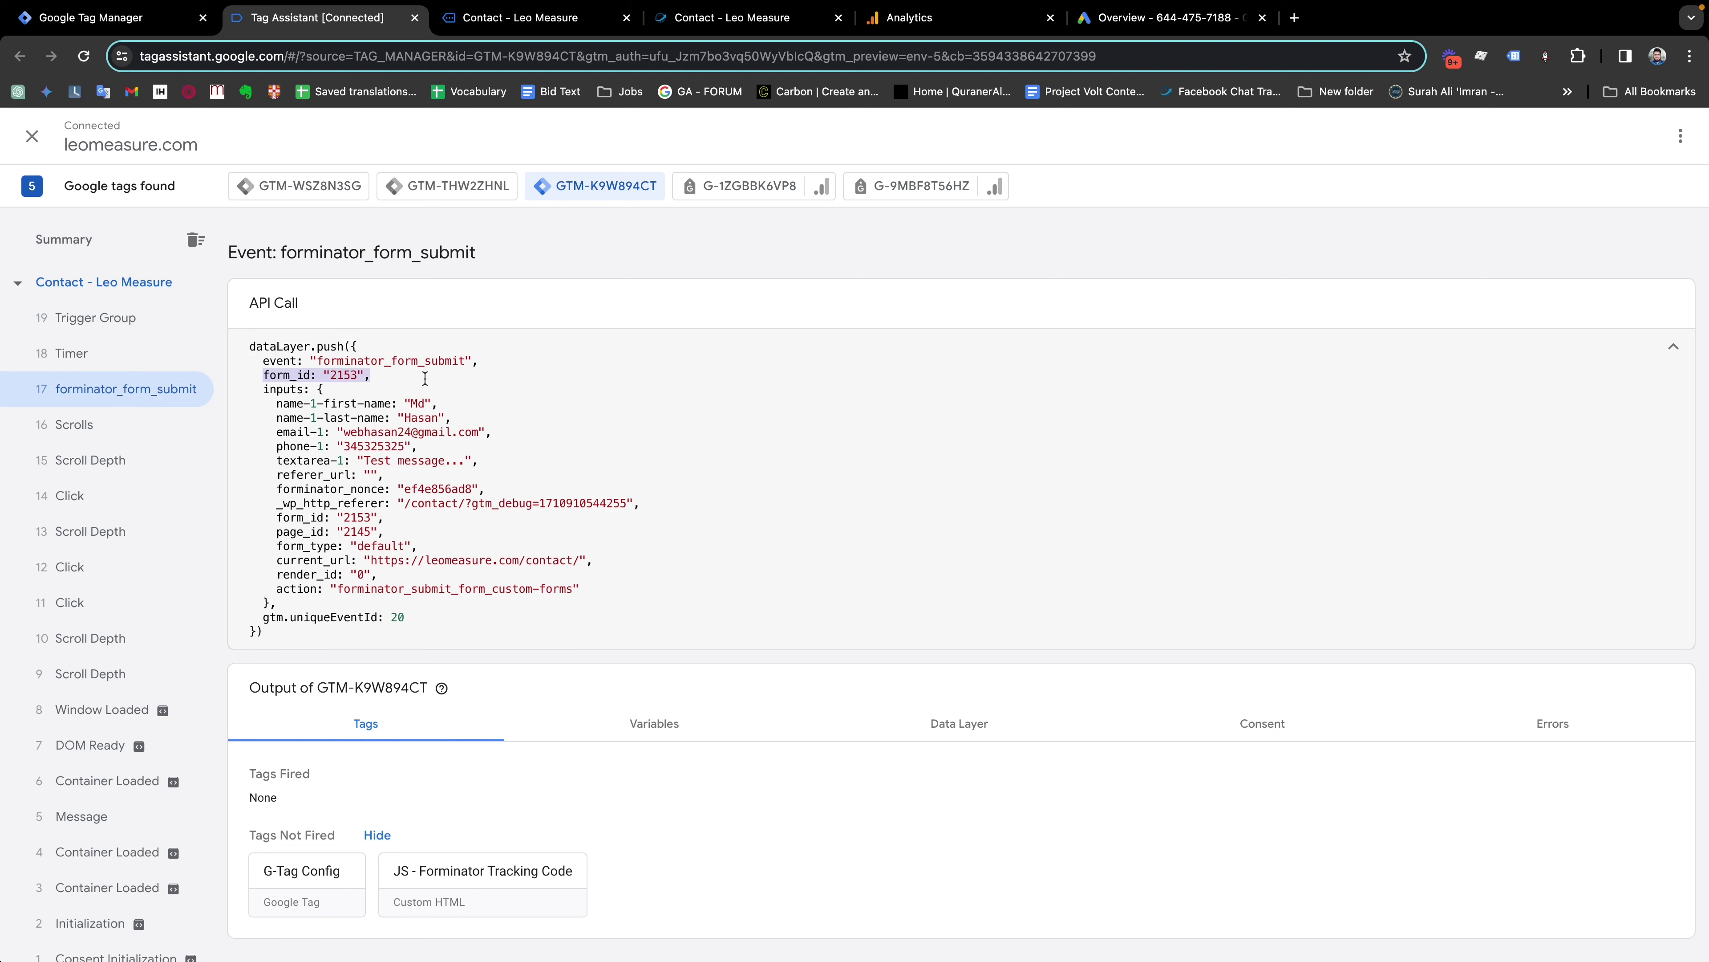
drag(276, 404, 492, 433)
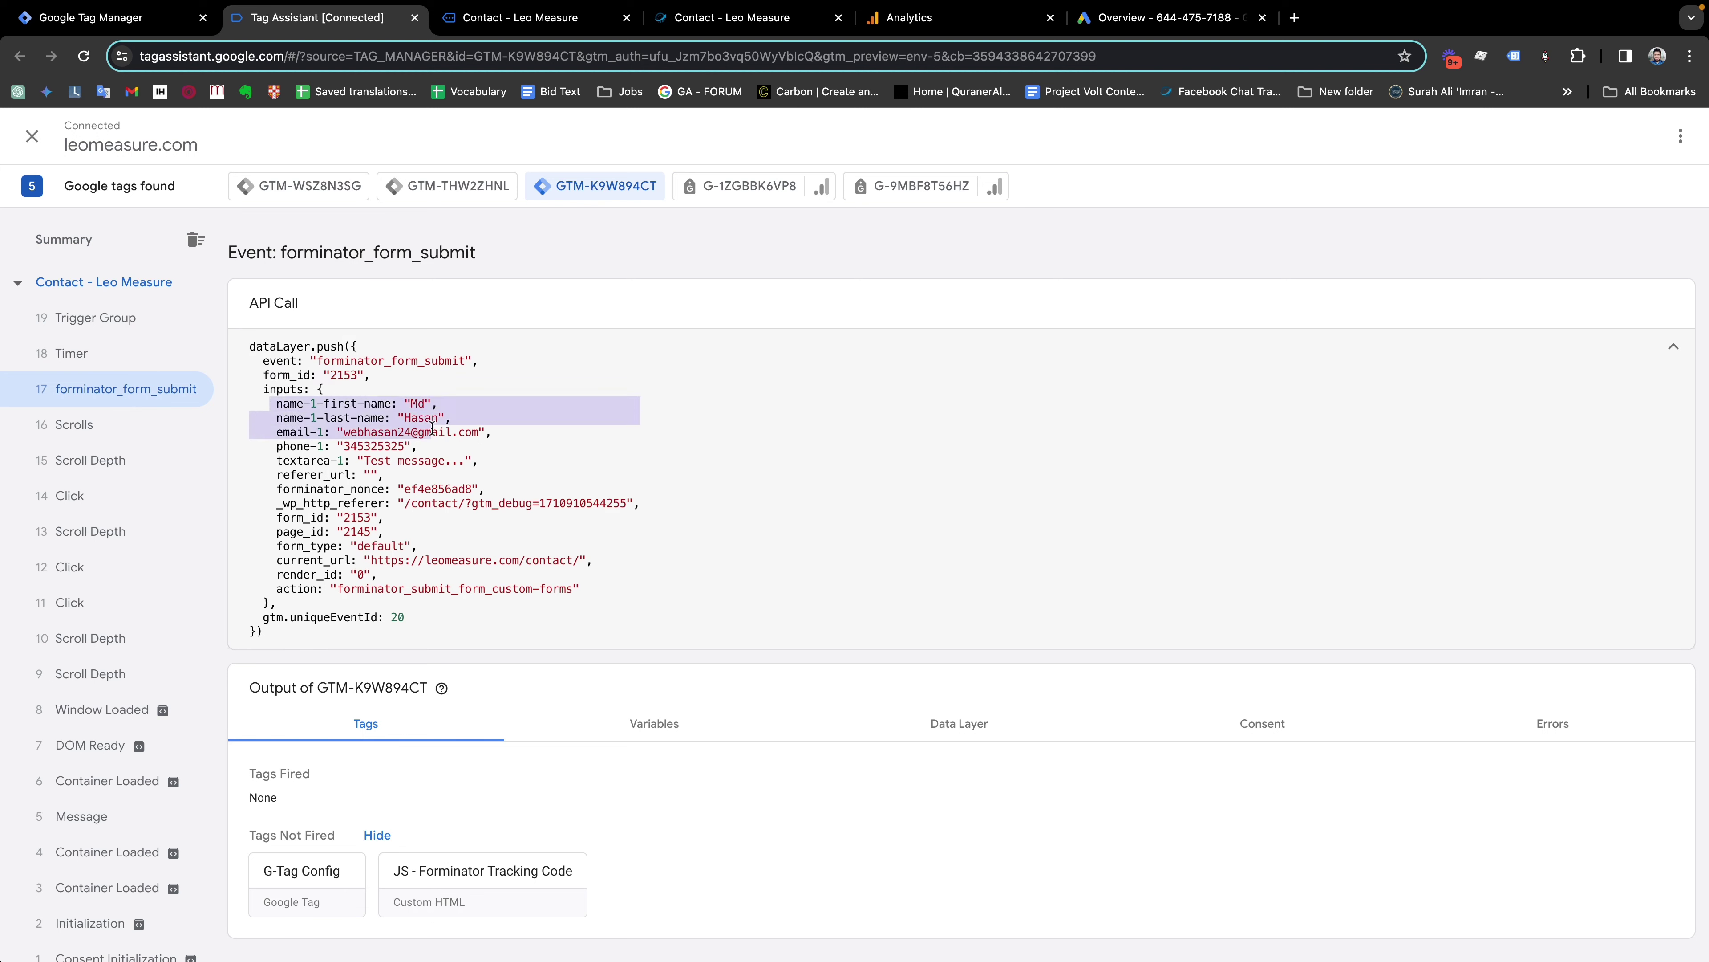
click(404, 404)
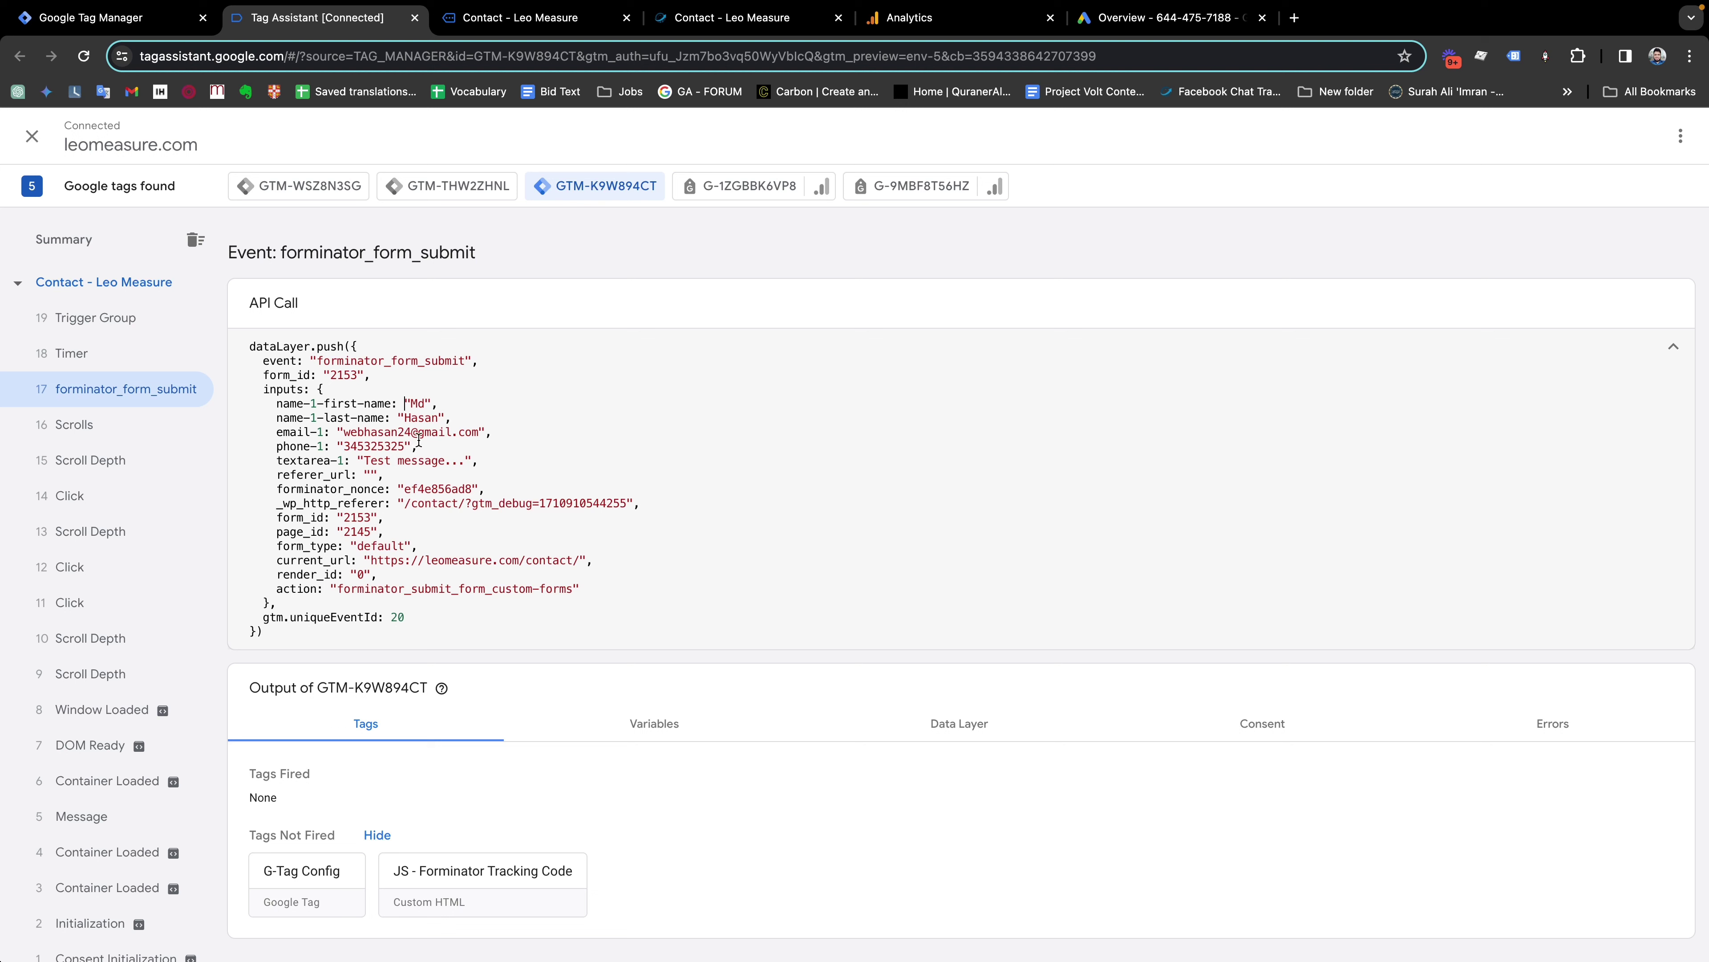
Return to Google Tag Manager's Variables page
click(936, 20)
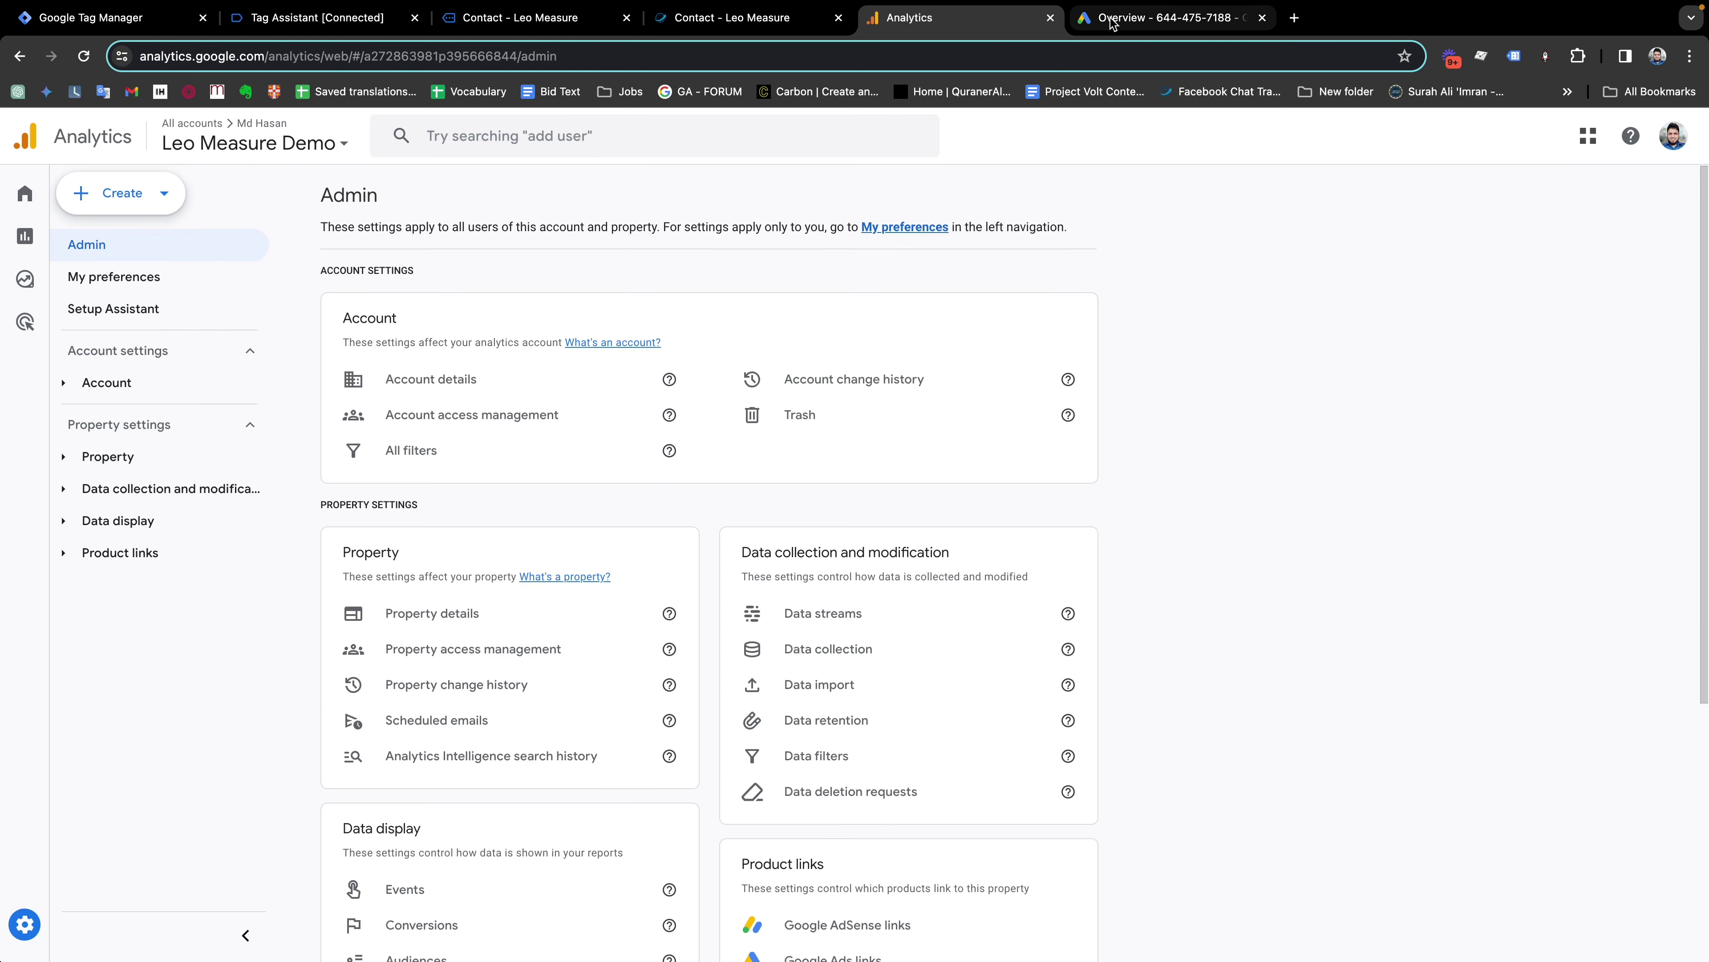
click(1097, 26)
click(316, 17)
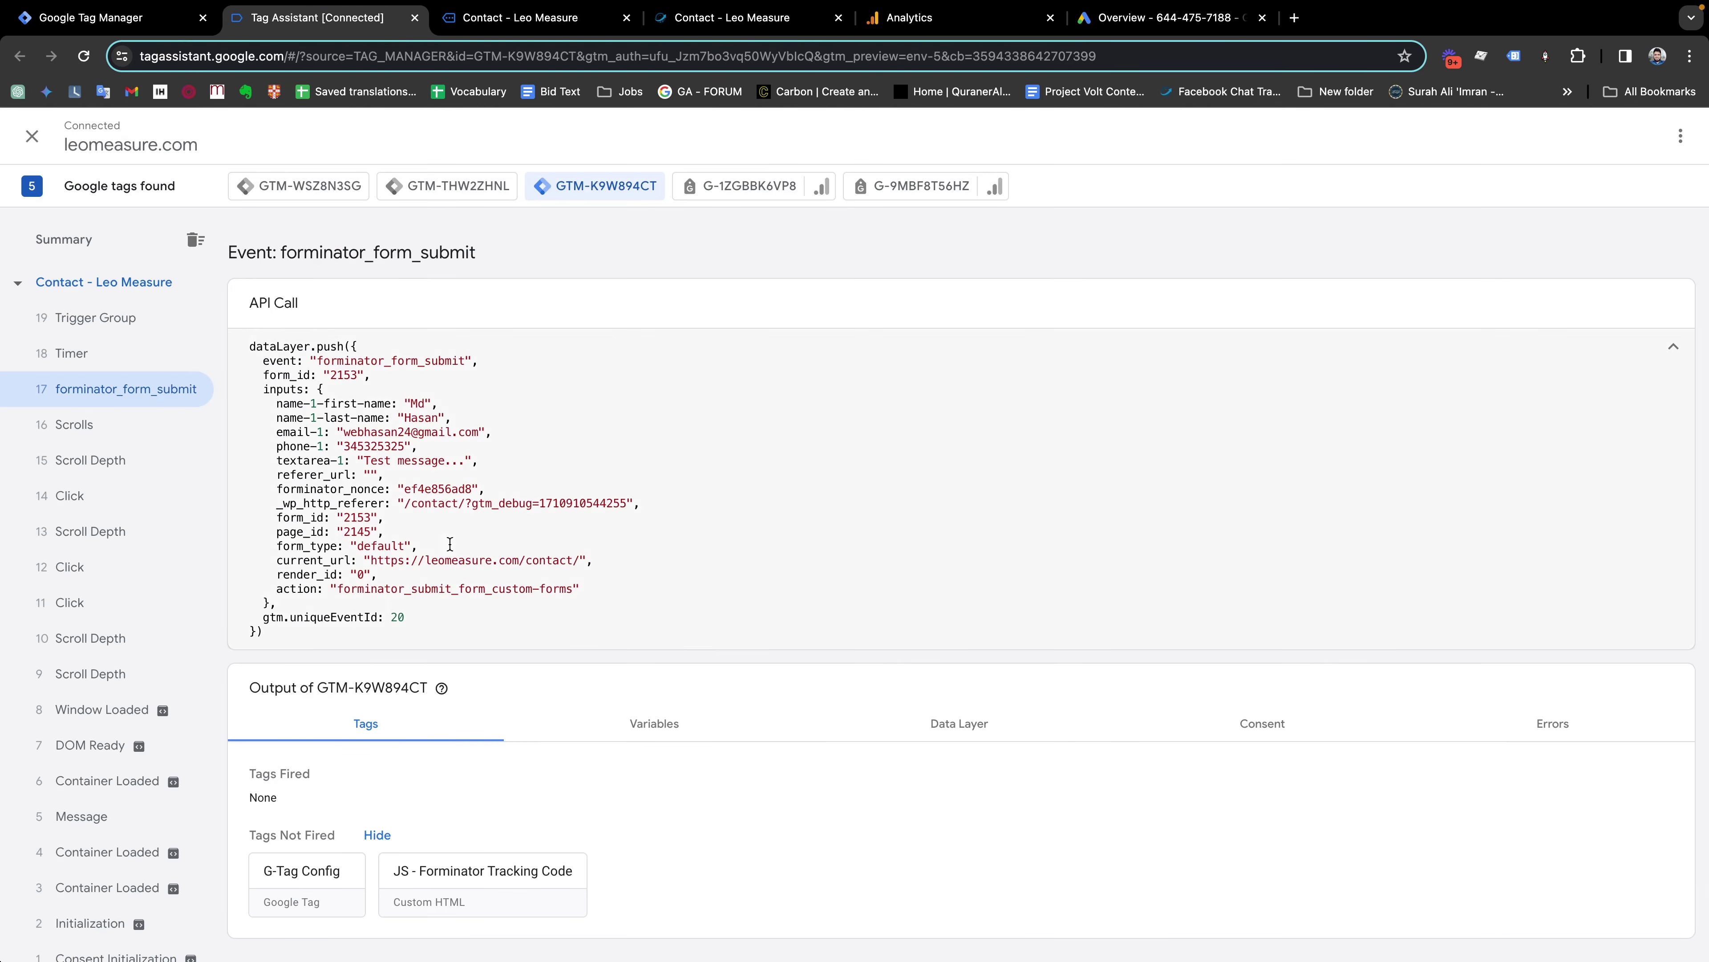
click(135, 22)
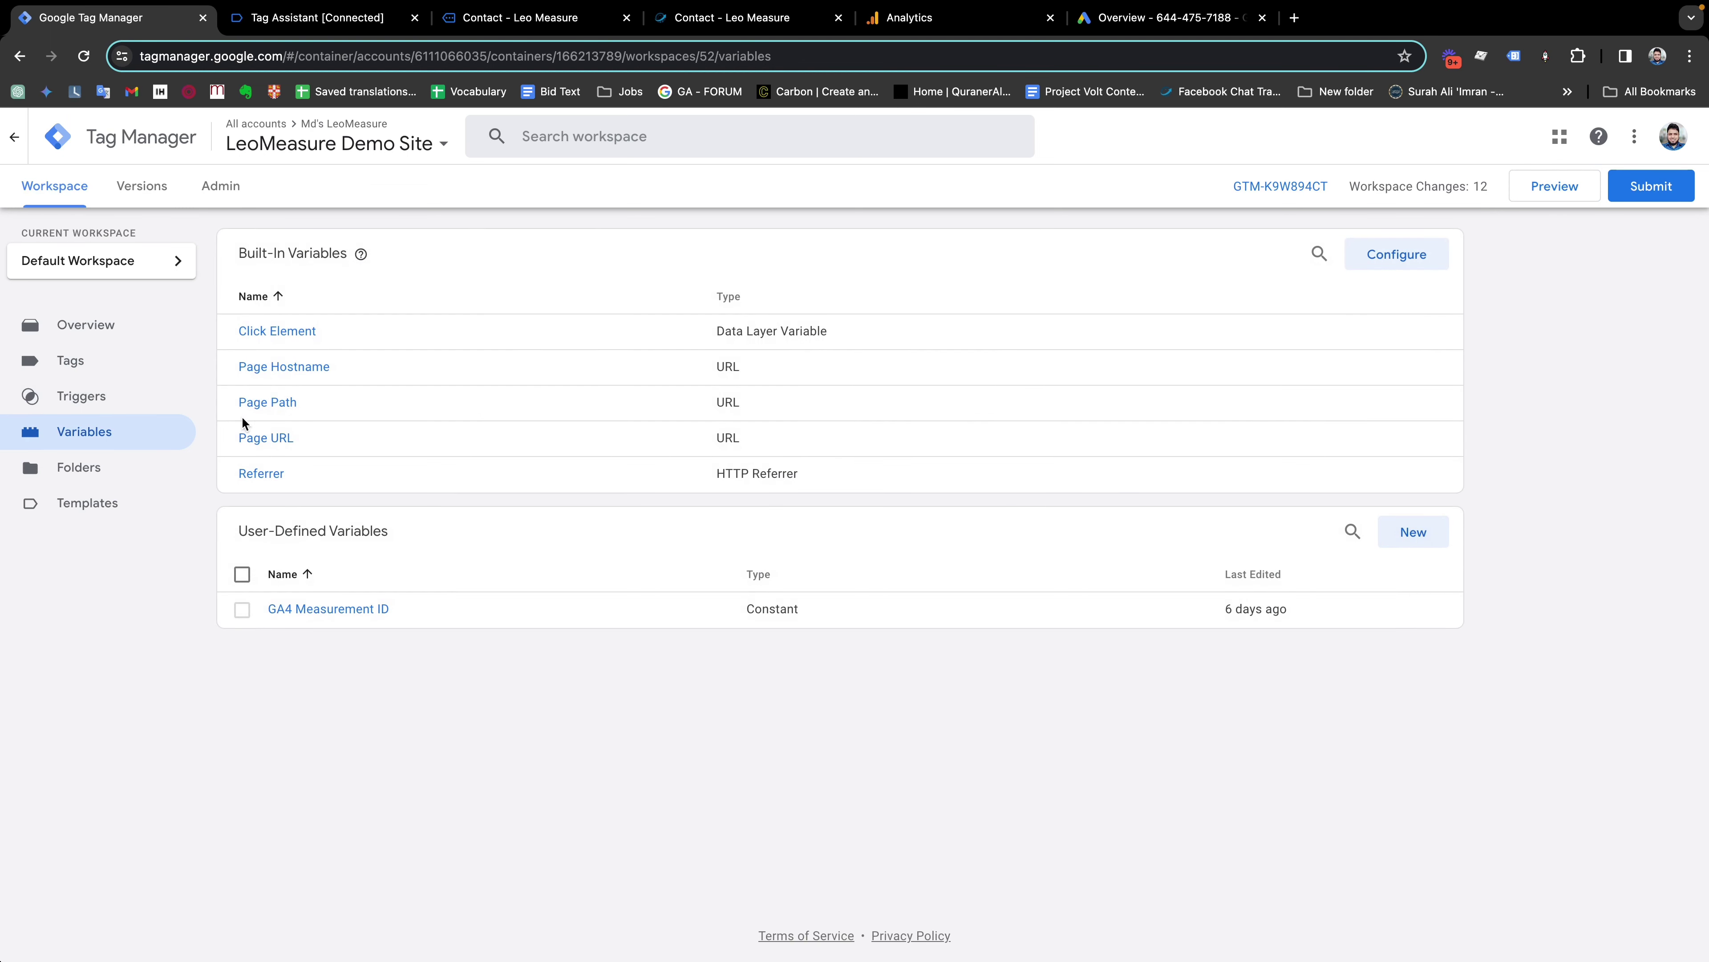
Create a new variable named 'dlv - form_id' of type Data Layer Variable
click(1413, 533)
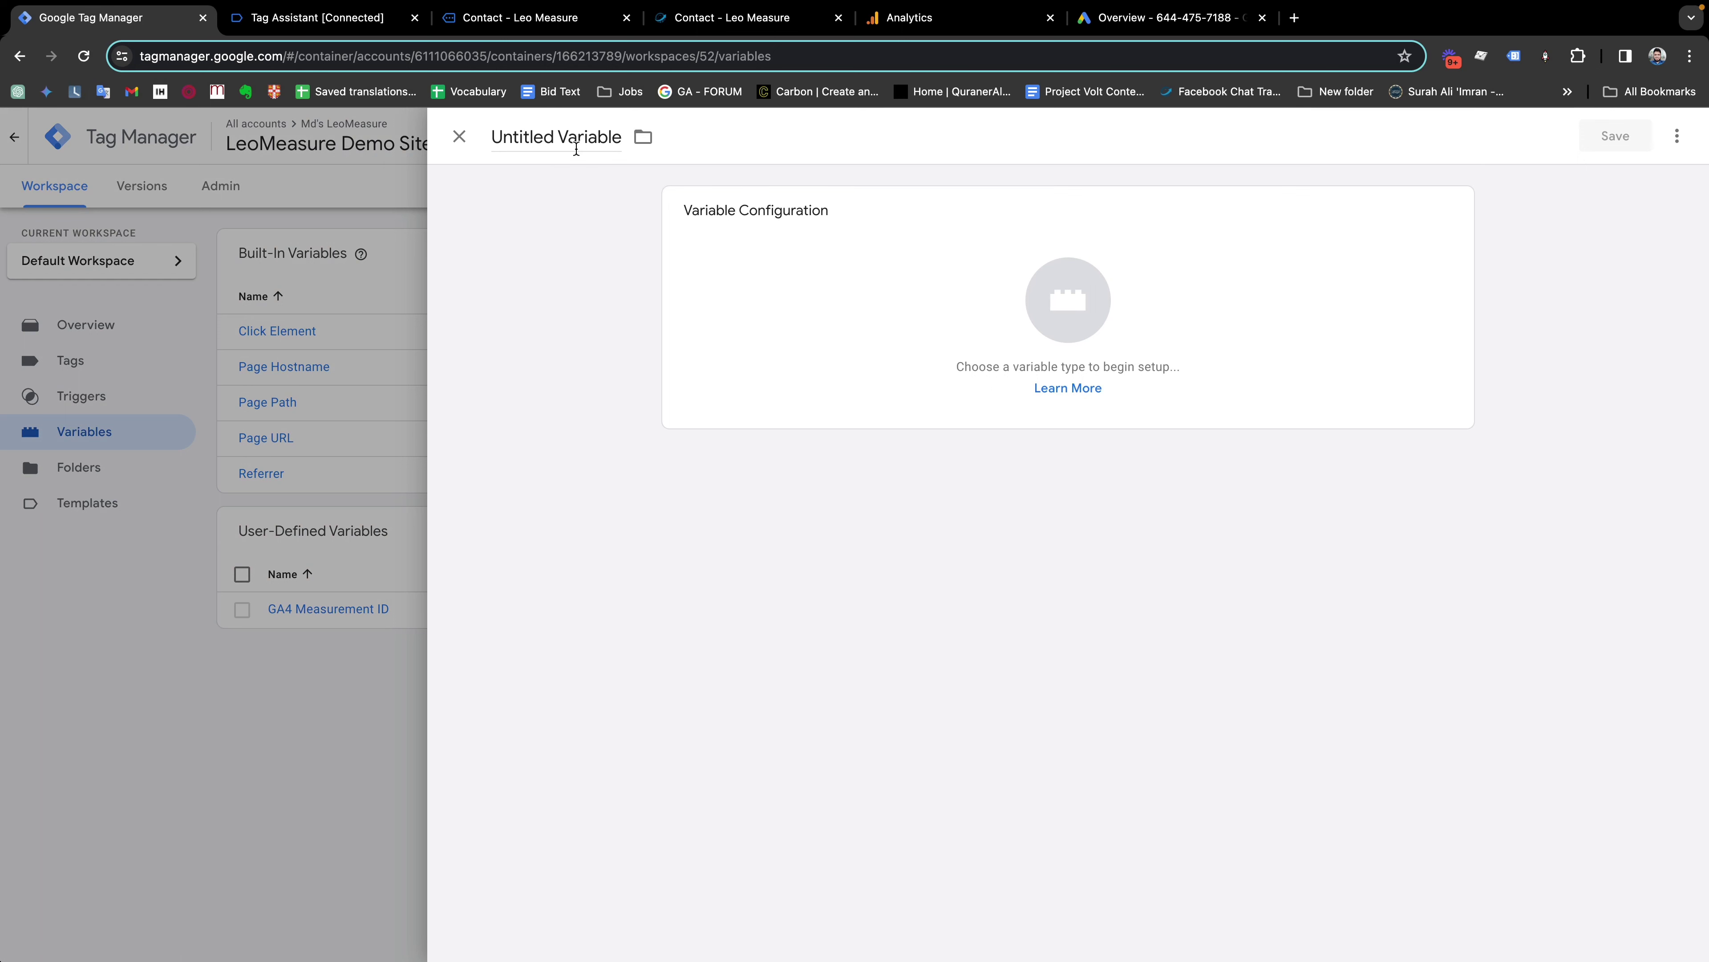
click(575, 140)
text(dlv)
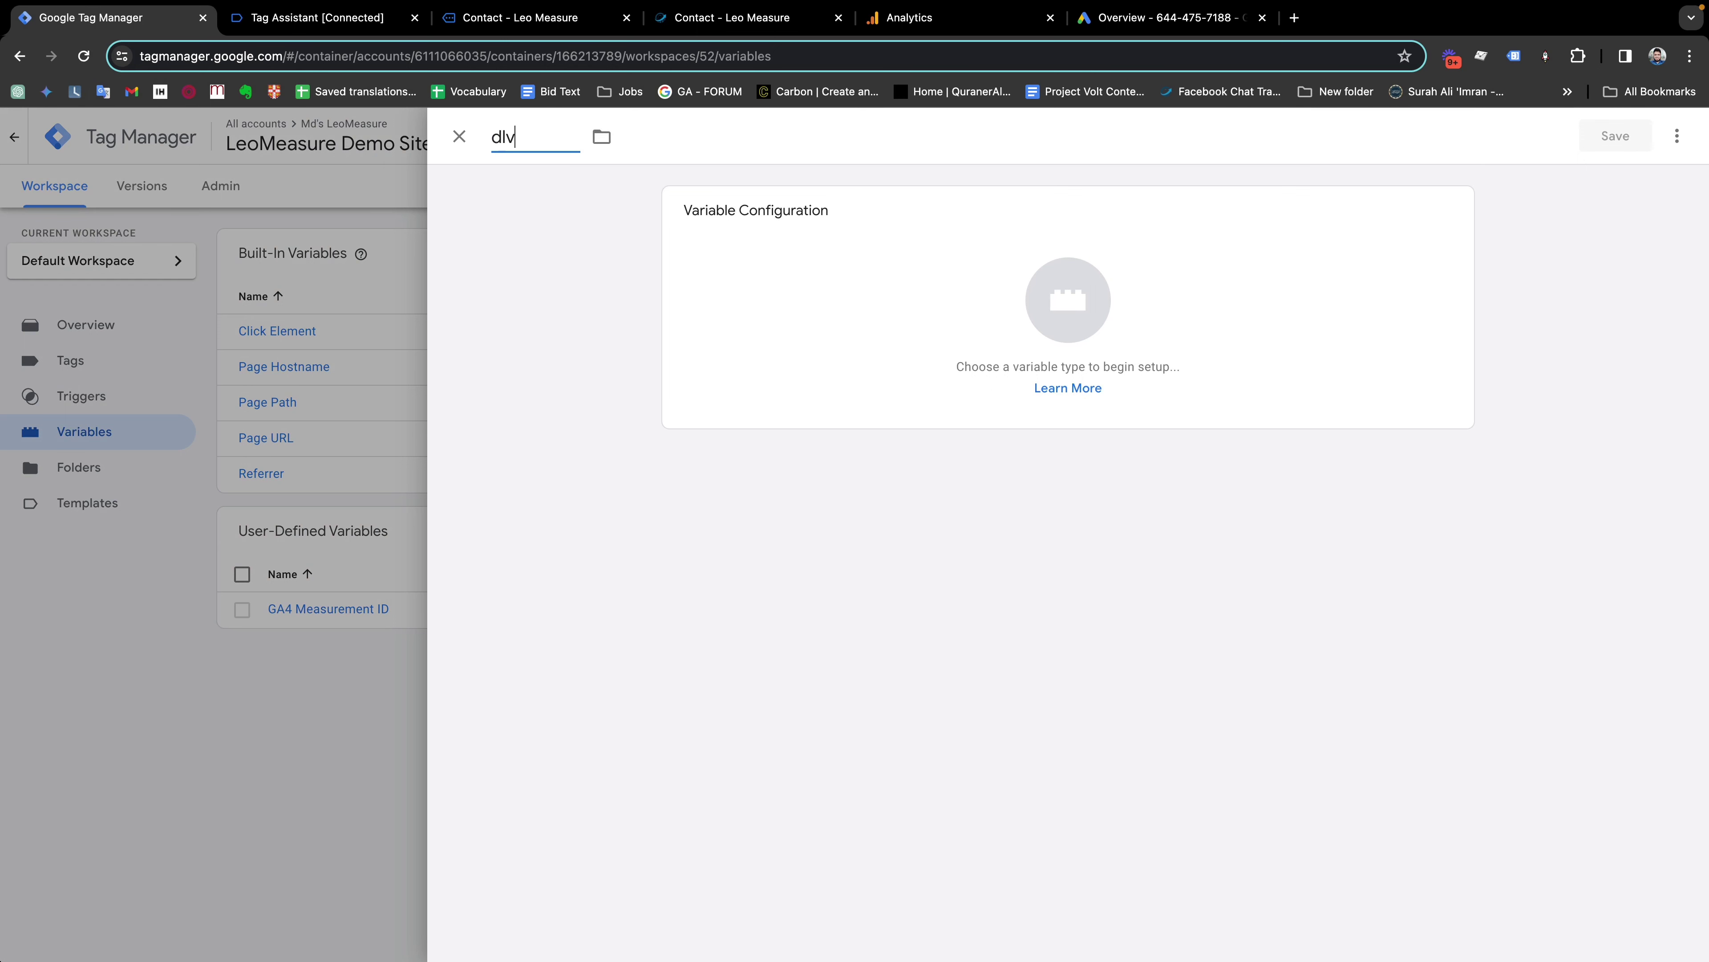
text( - form_id)
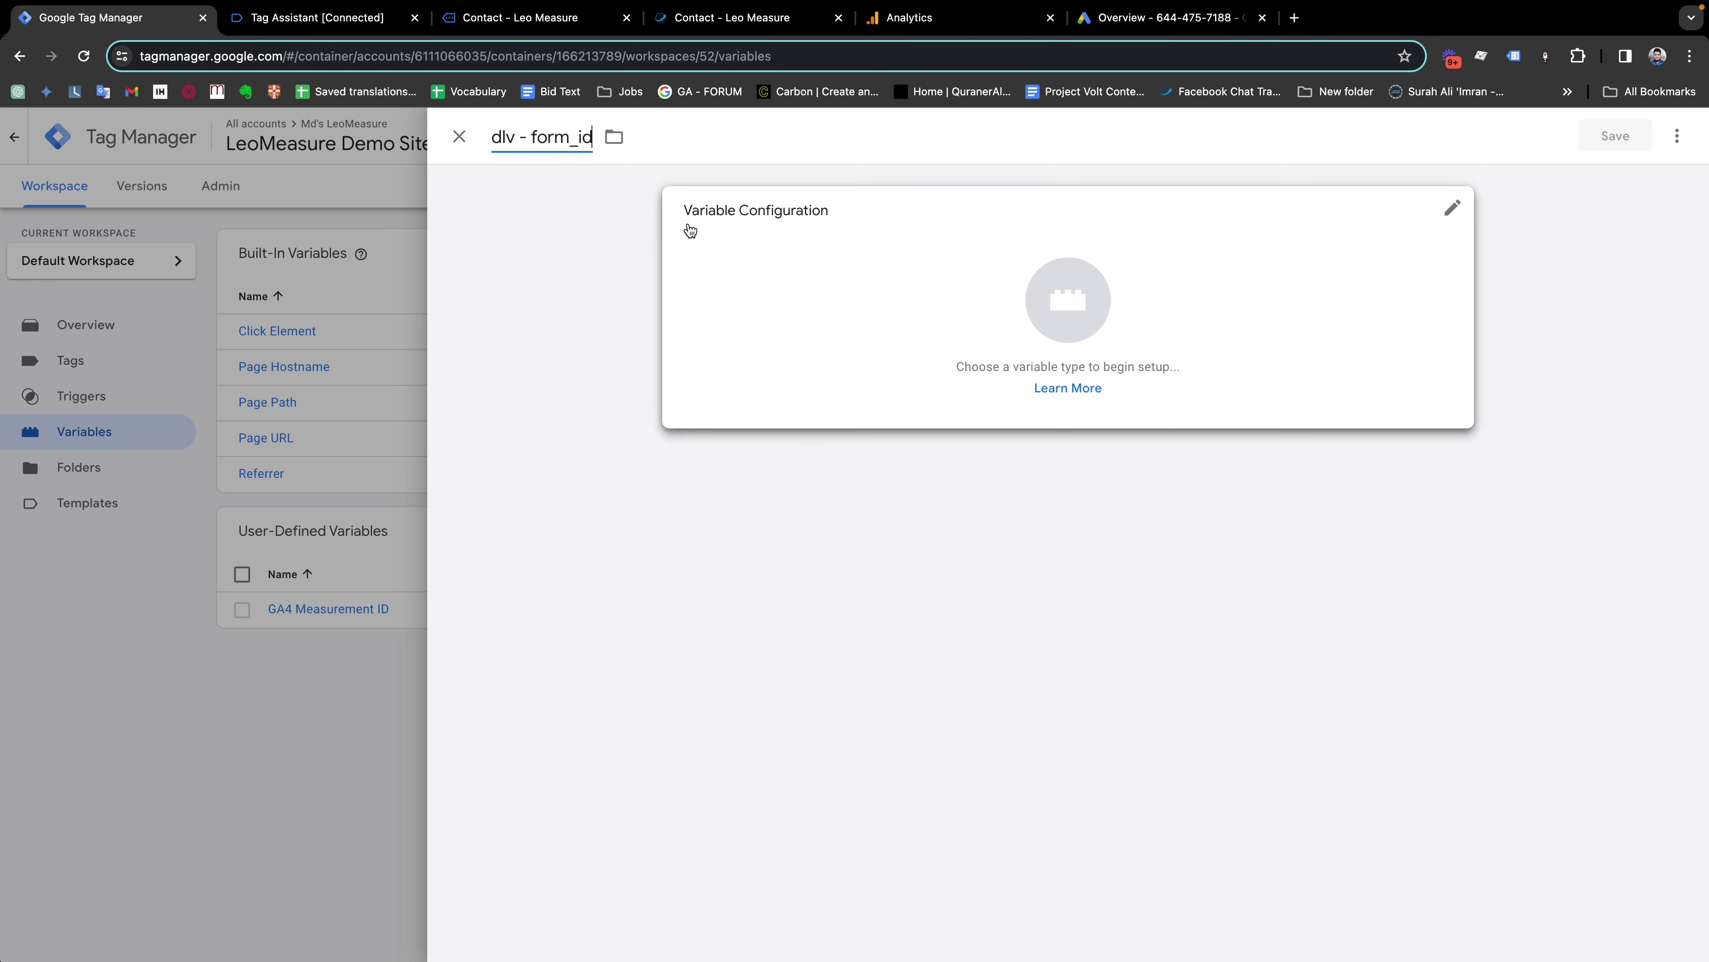
click(1062, 313)
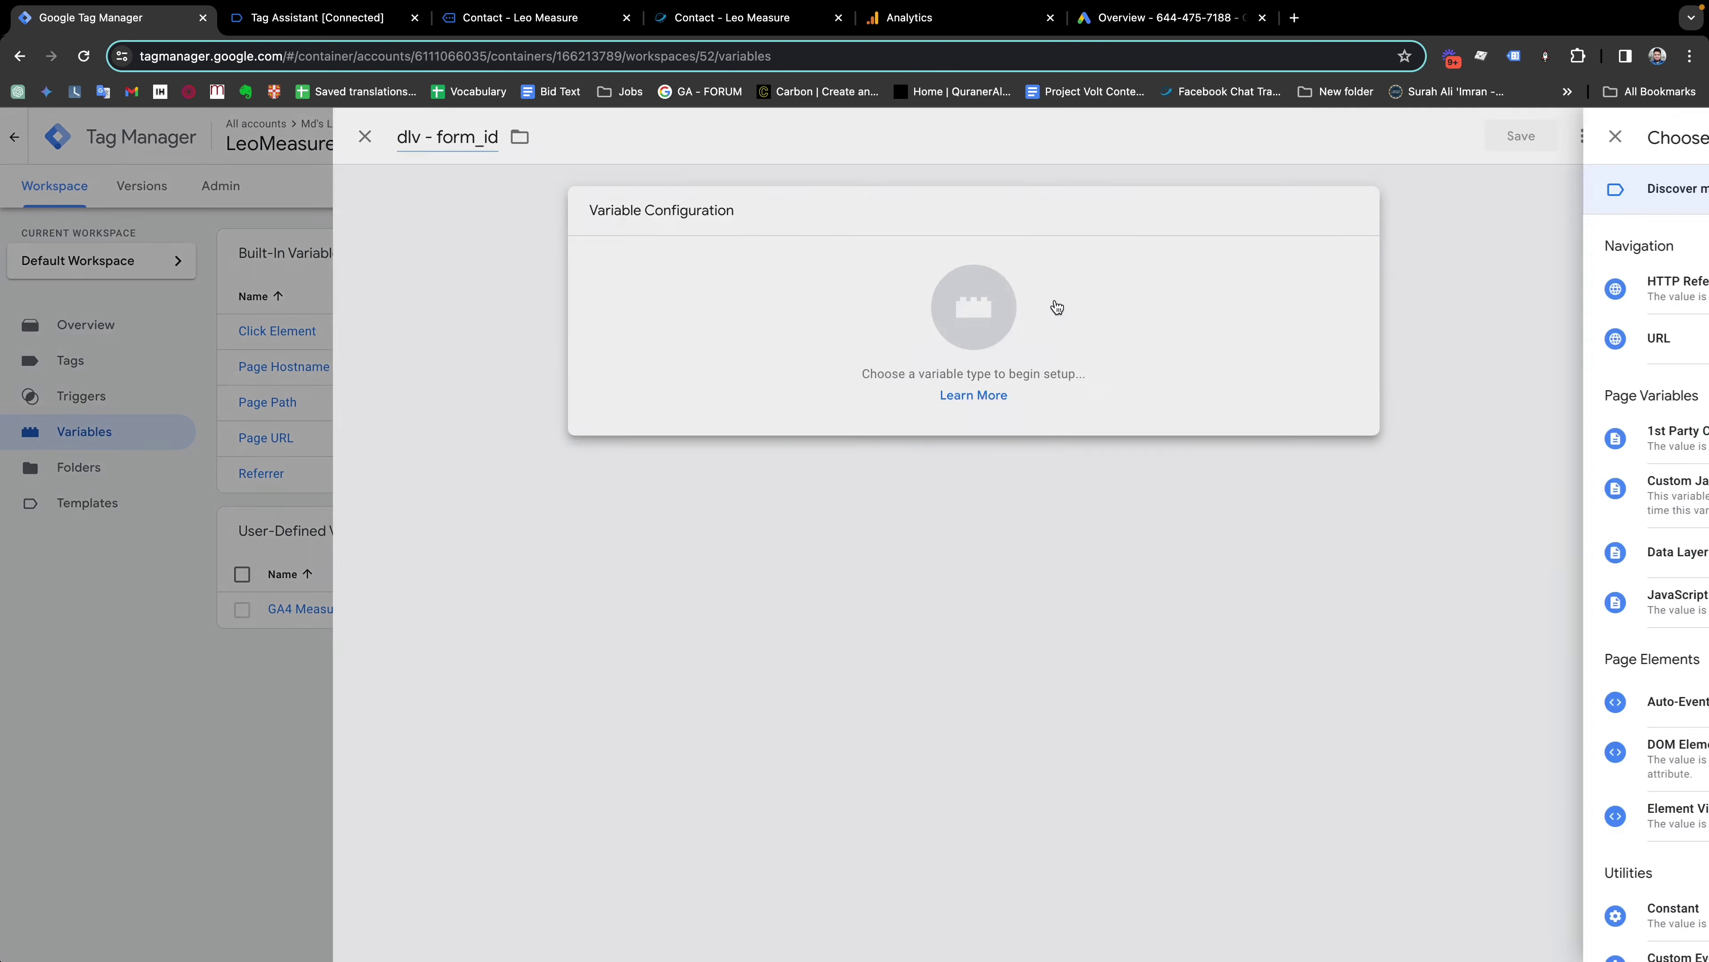
scroll(1262, 496, down, 1)
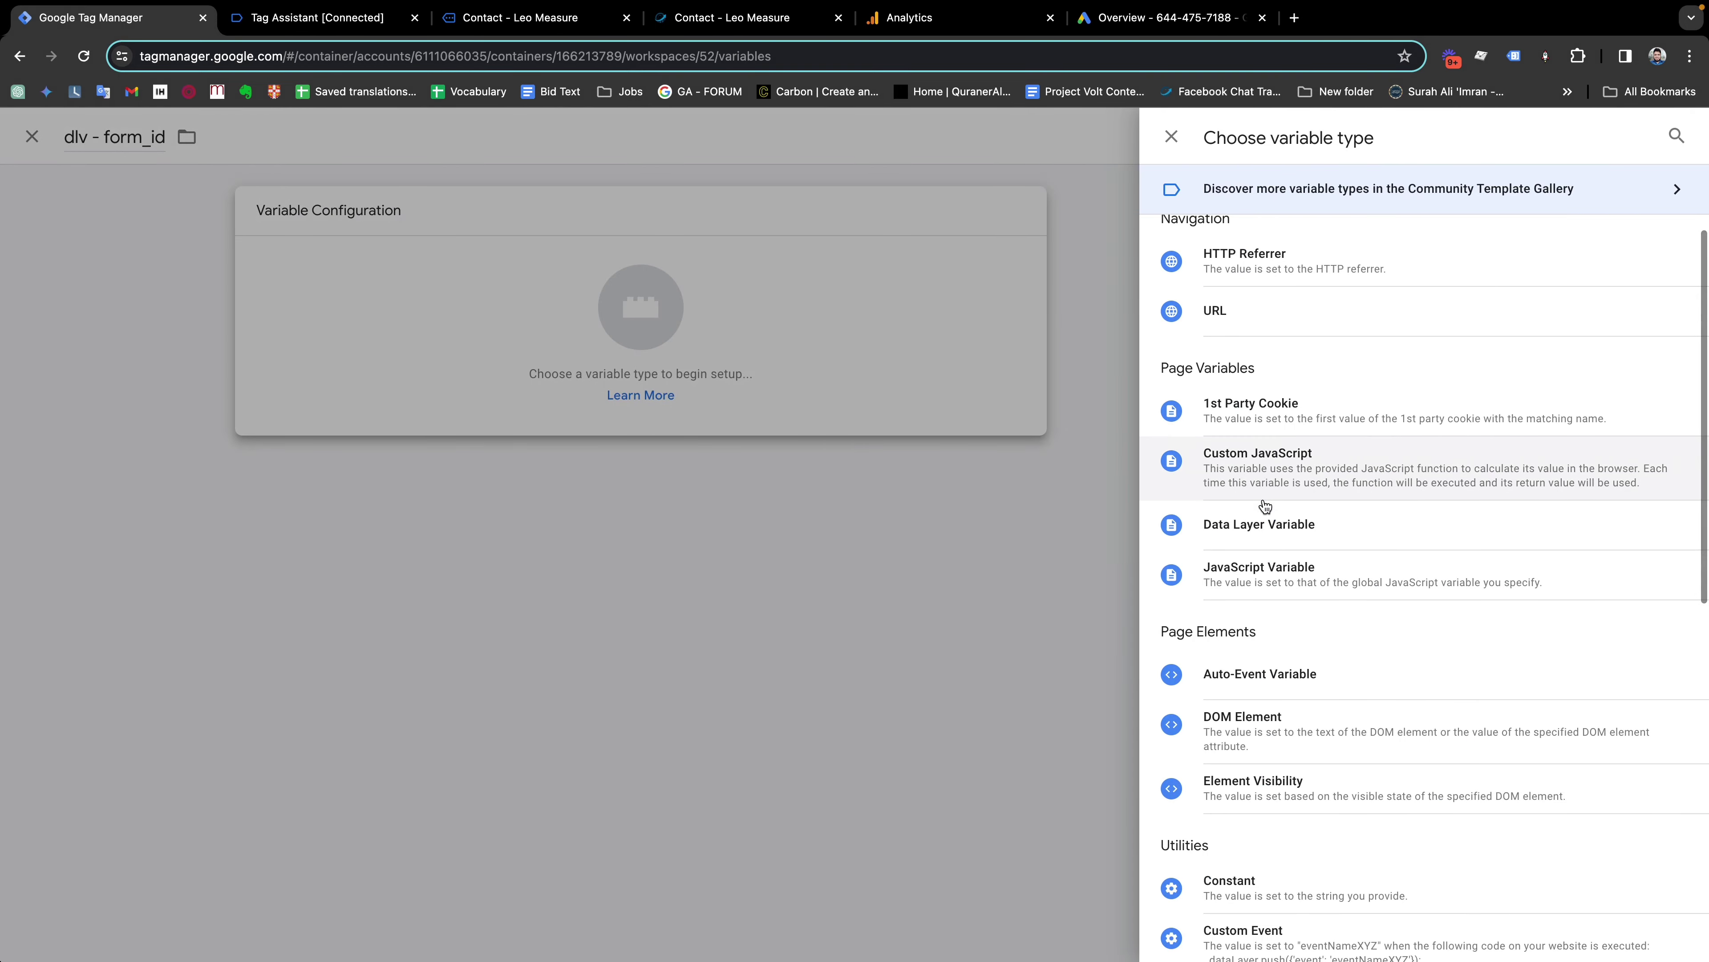
click(1248, 532)
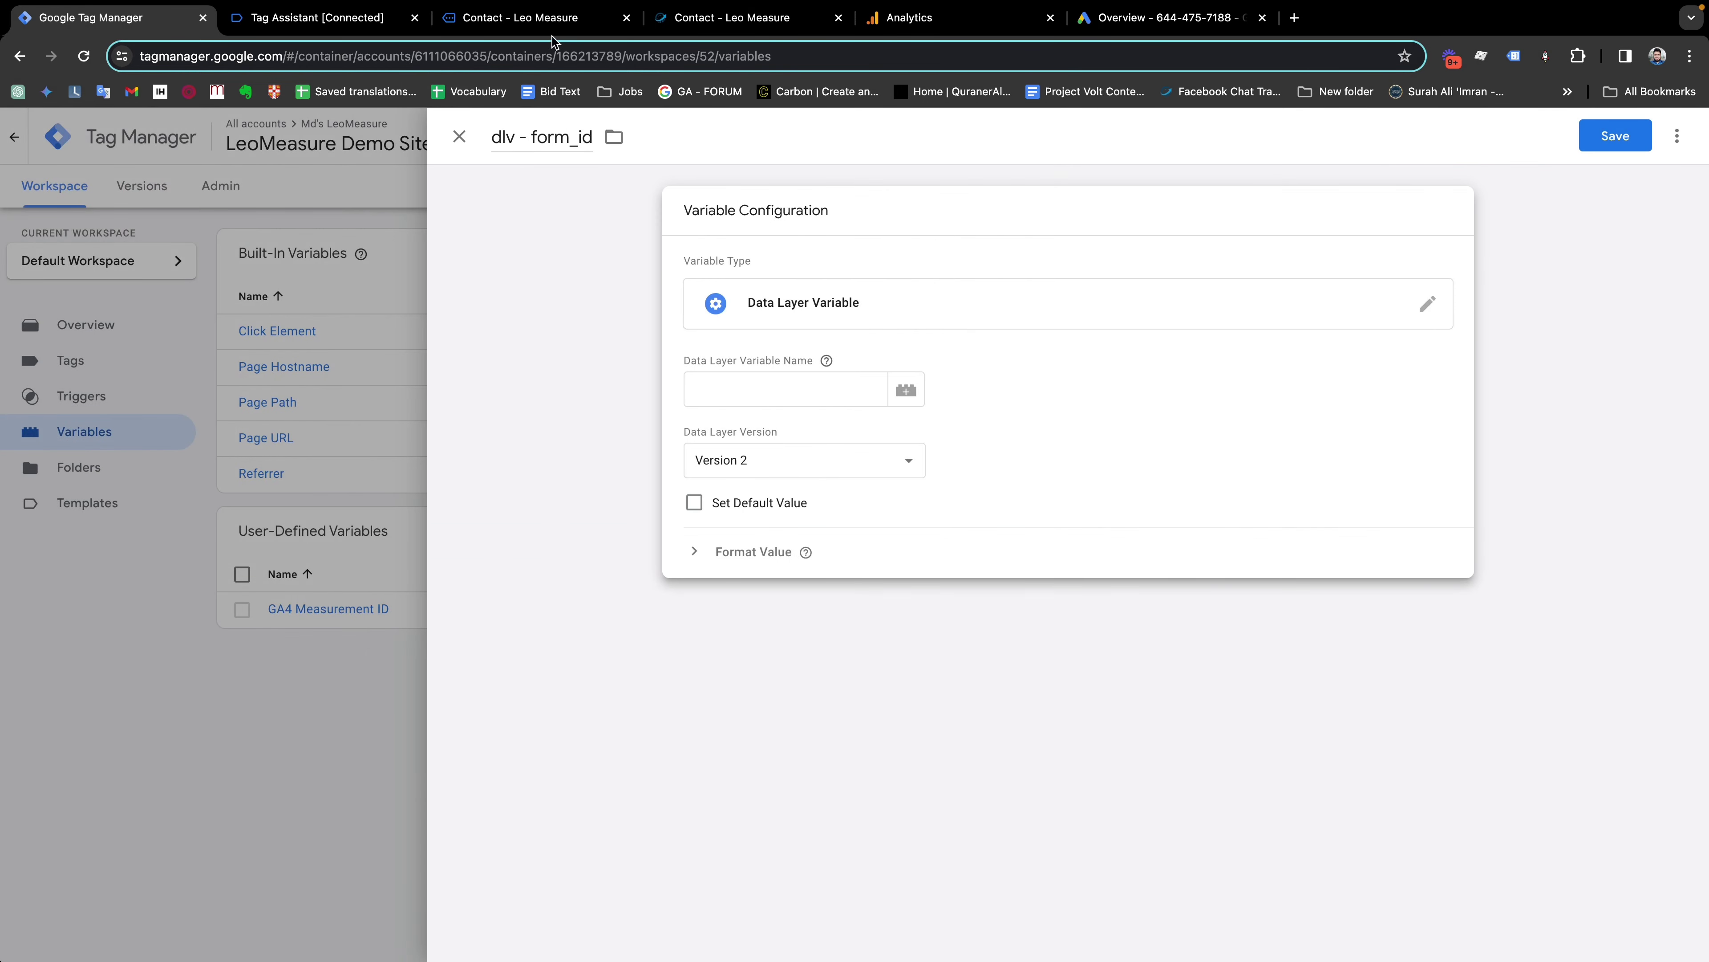
Copy form_id from Tag Assistant's API call, paste it as the variable name, and save
click(531, 27)
click(377, 20)
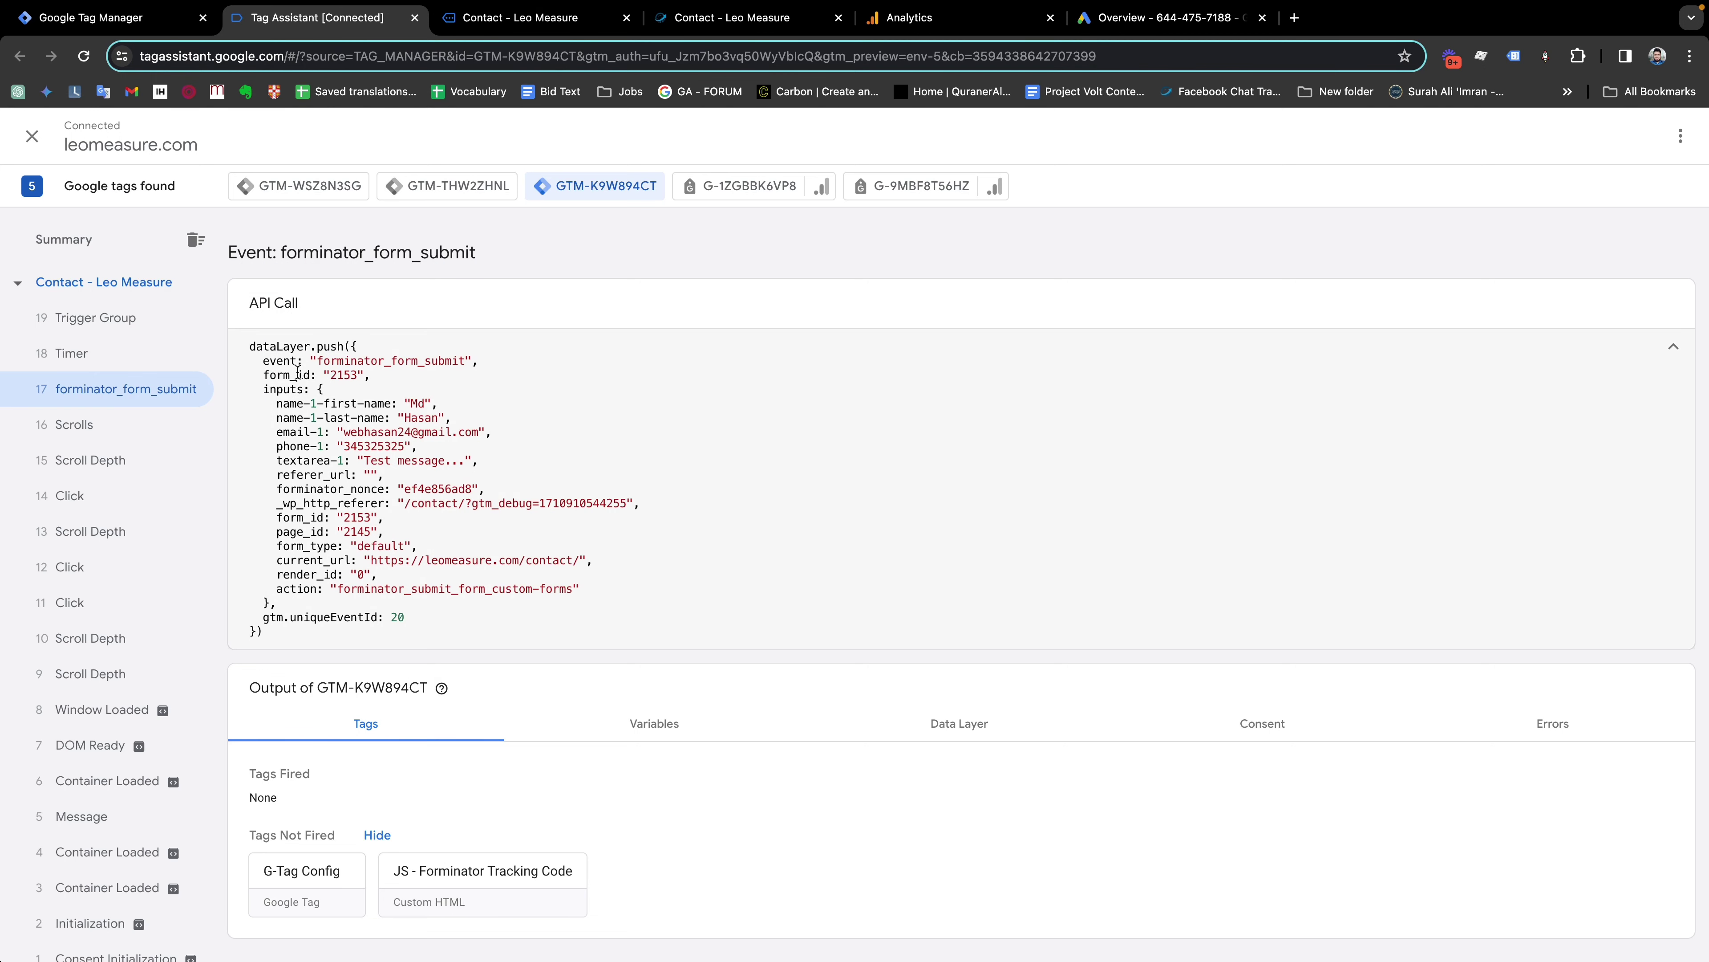
double_click(297, 372)
key(super+c)
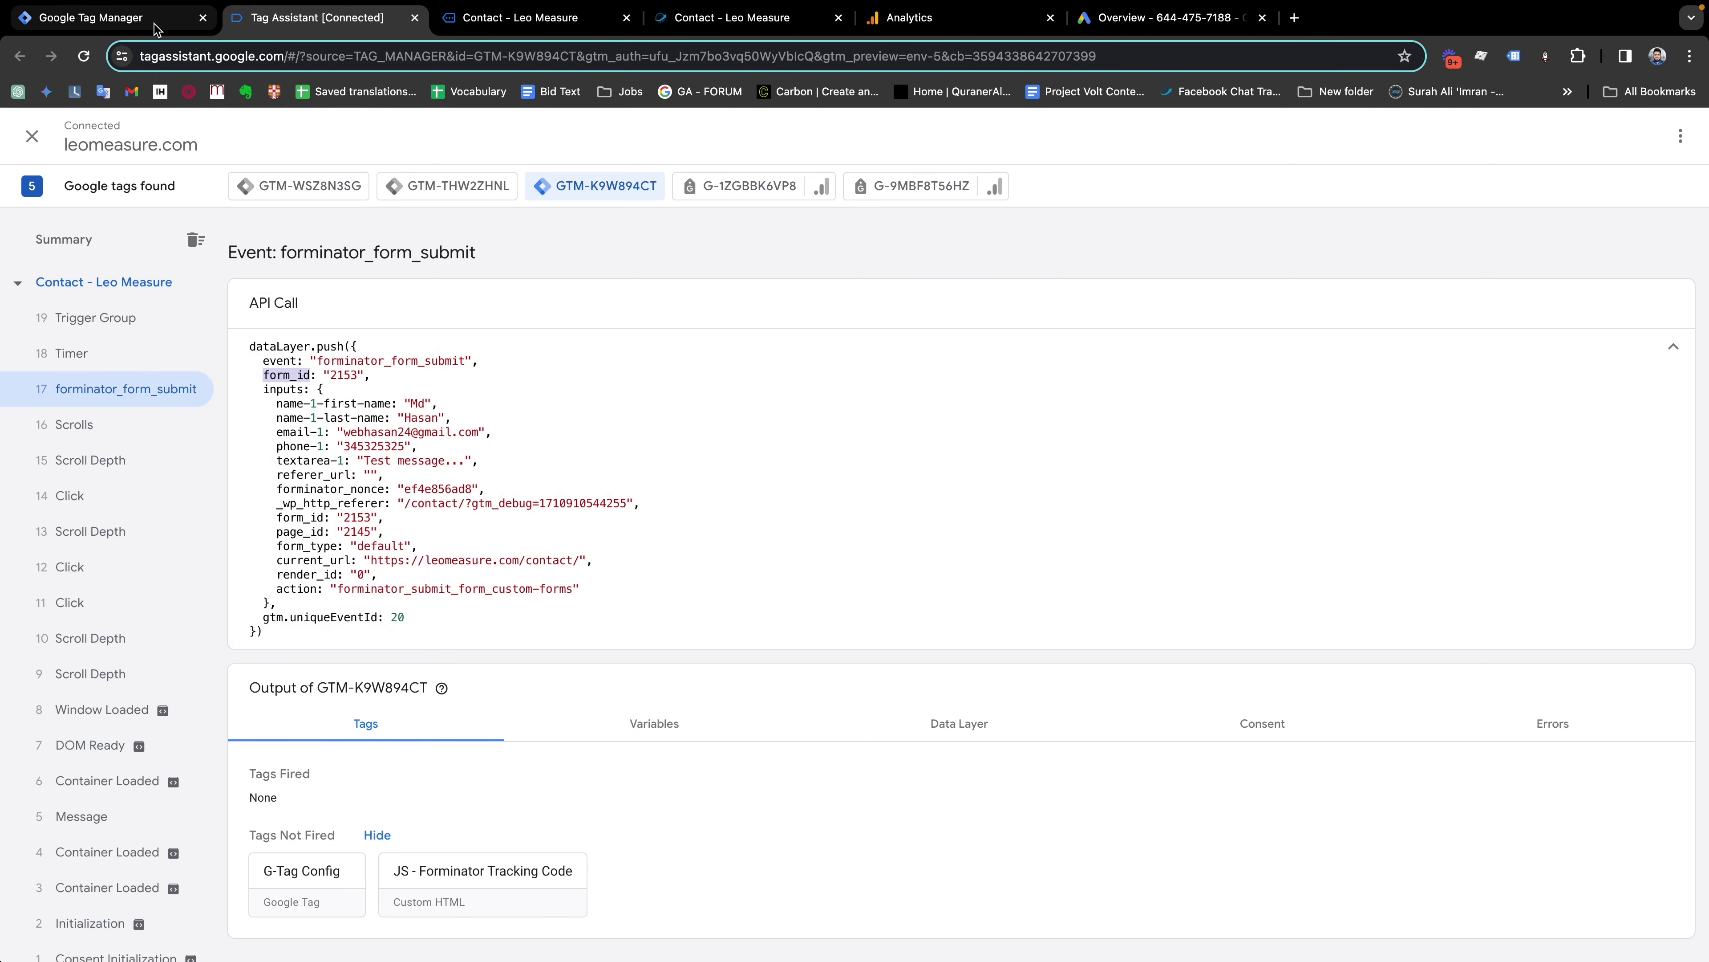
click(165, 25)
click(725, 397)
key(super+v)
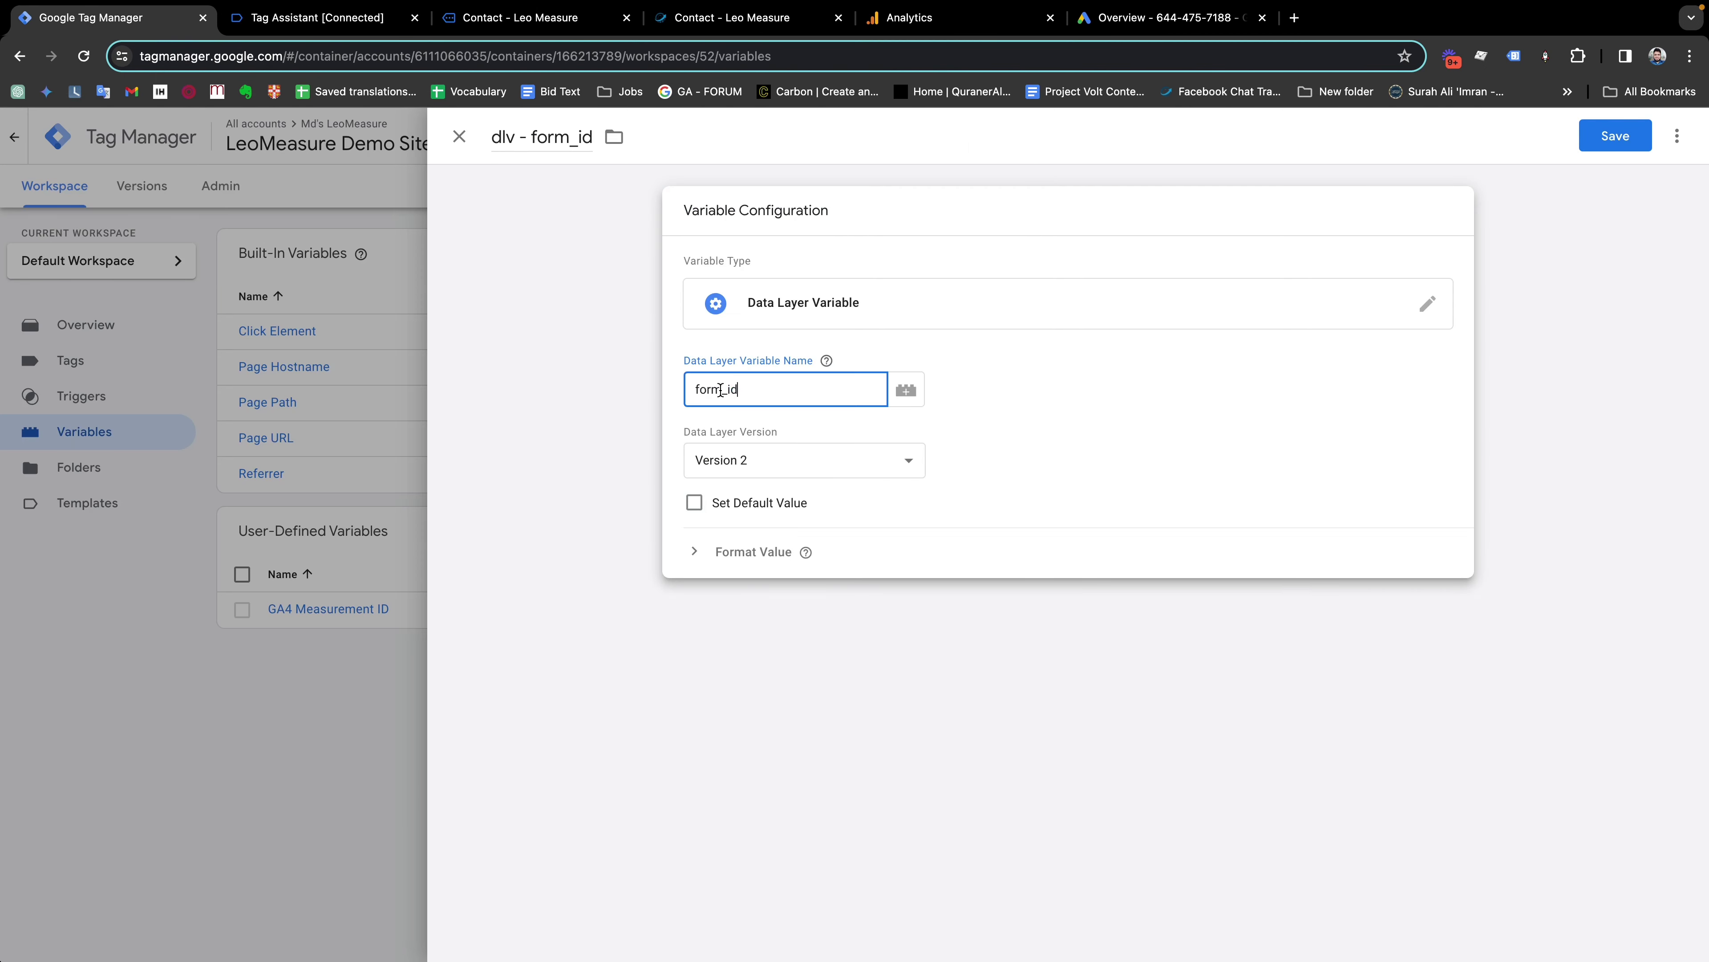
click(1625, 135)
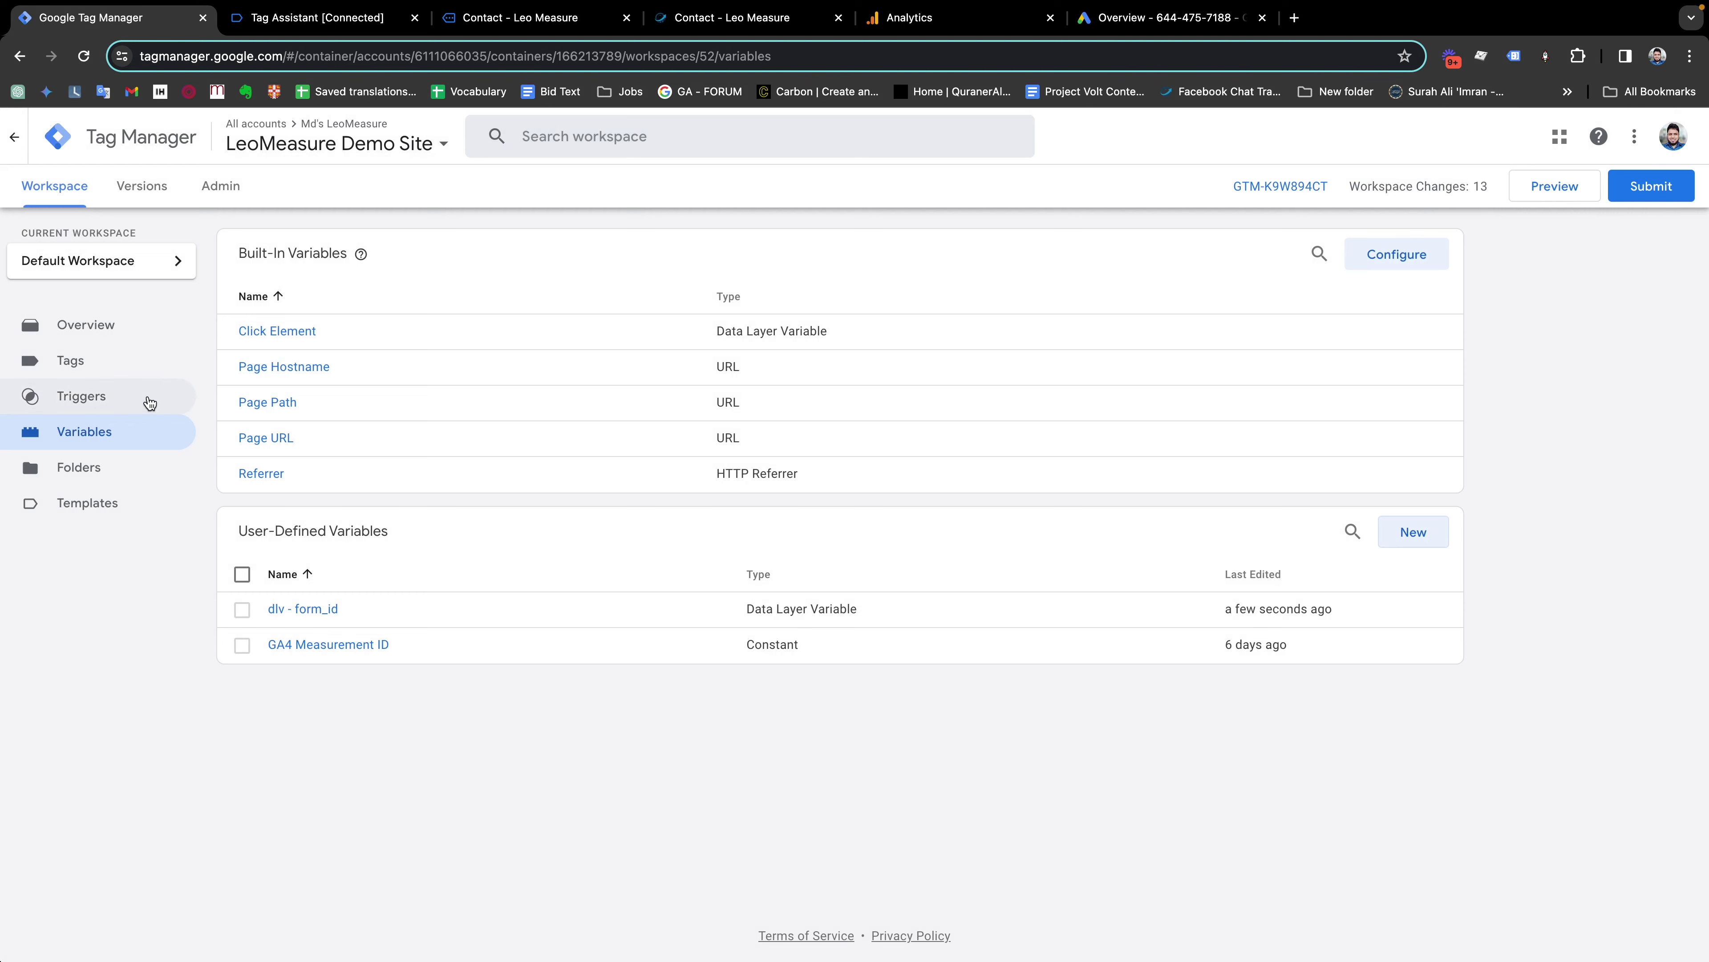
click(102, 400)
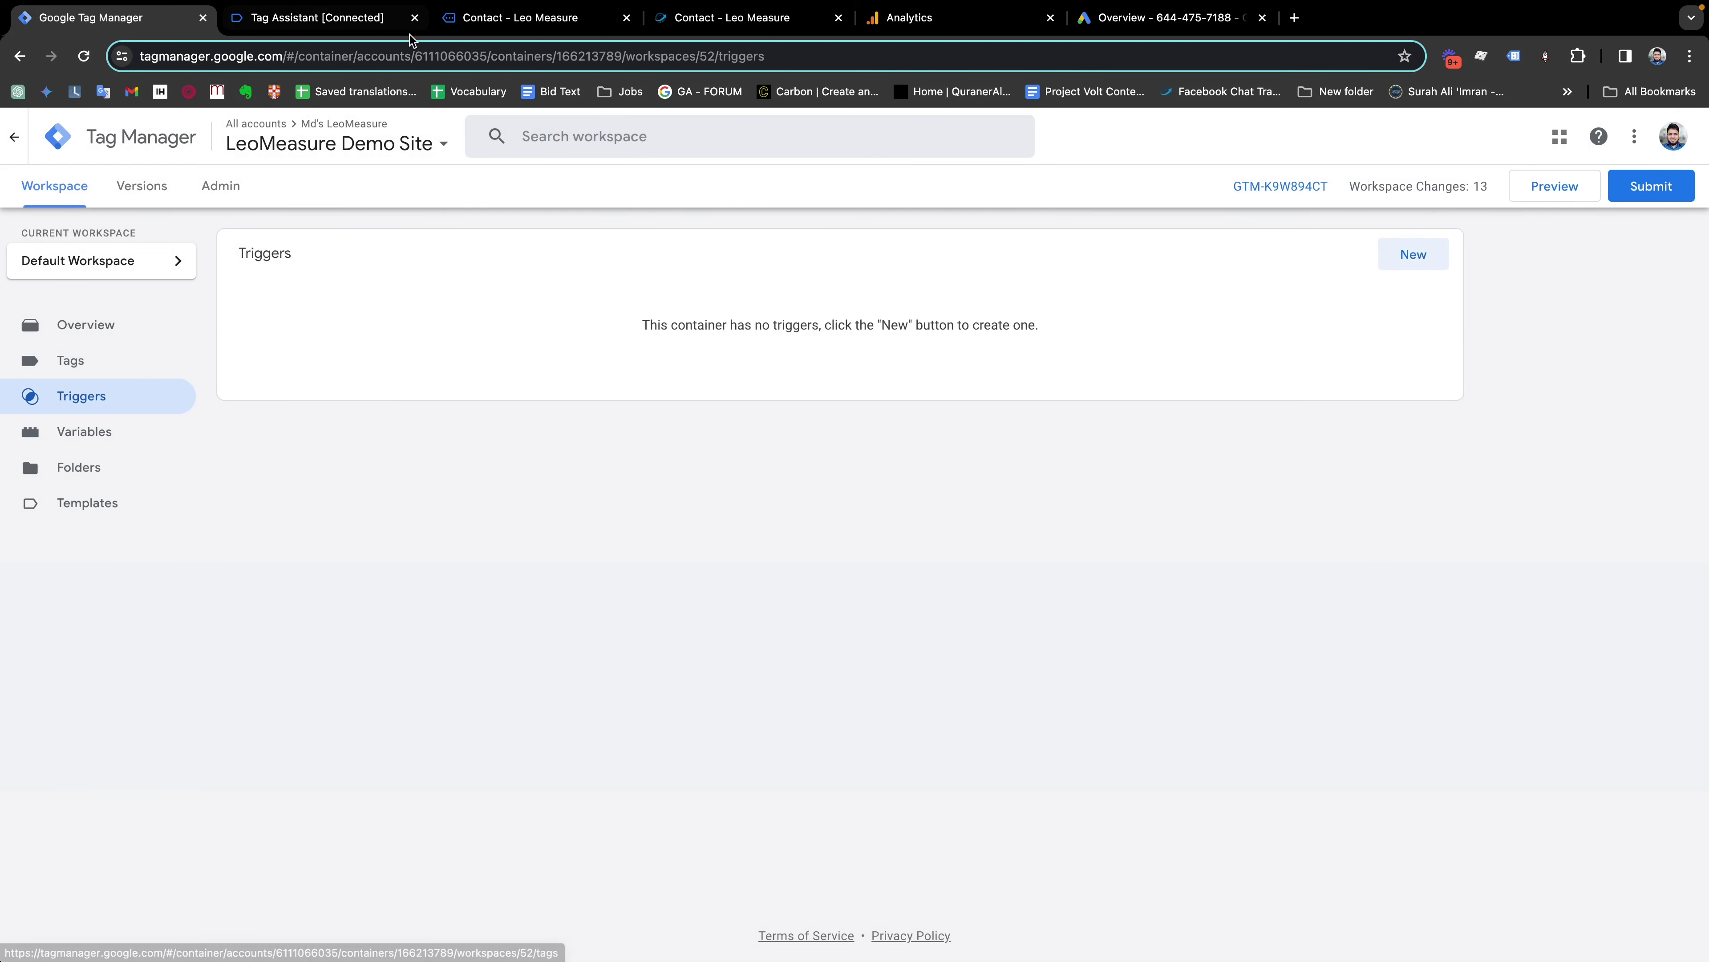
Copy the event name forminator_form_submit from Tag Assistant
click(363, 19)
click(111, 17)
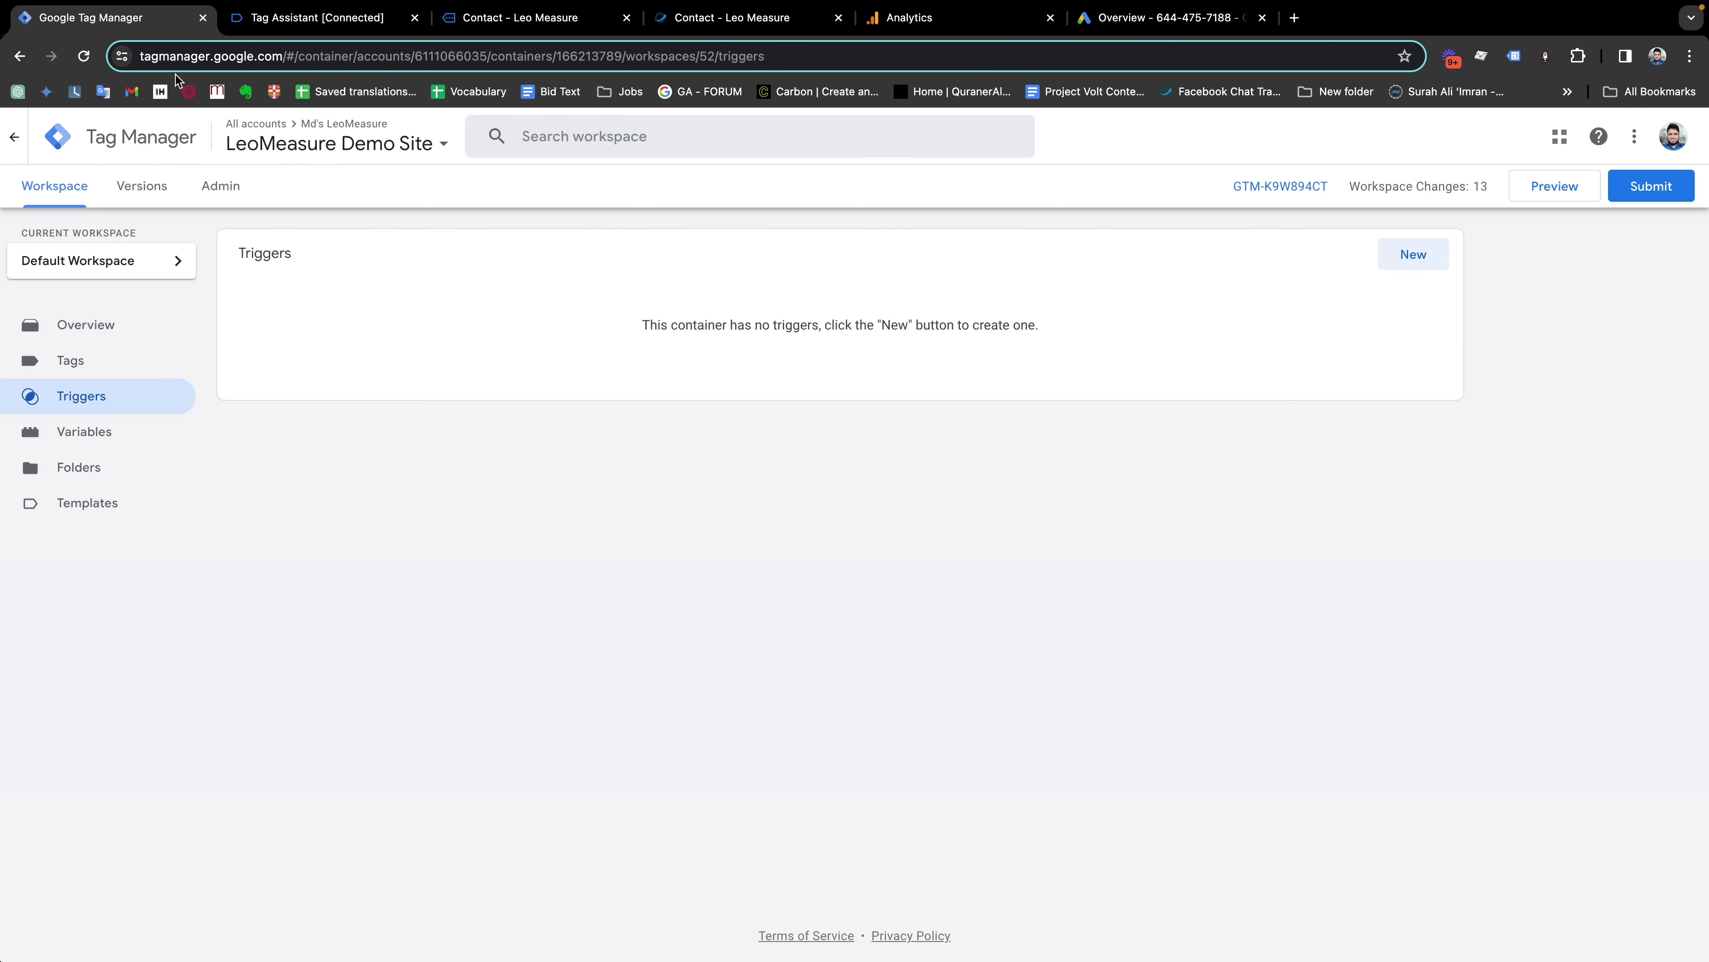
click(325, 20)
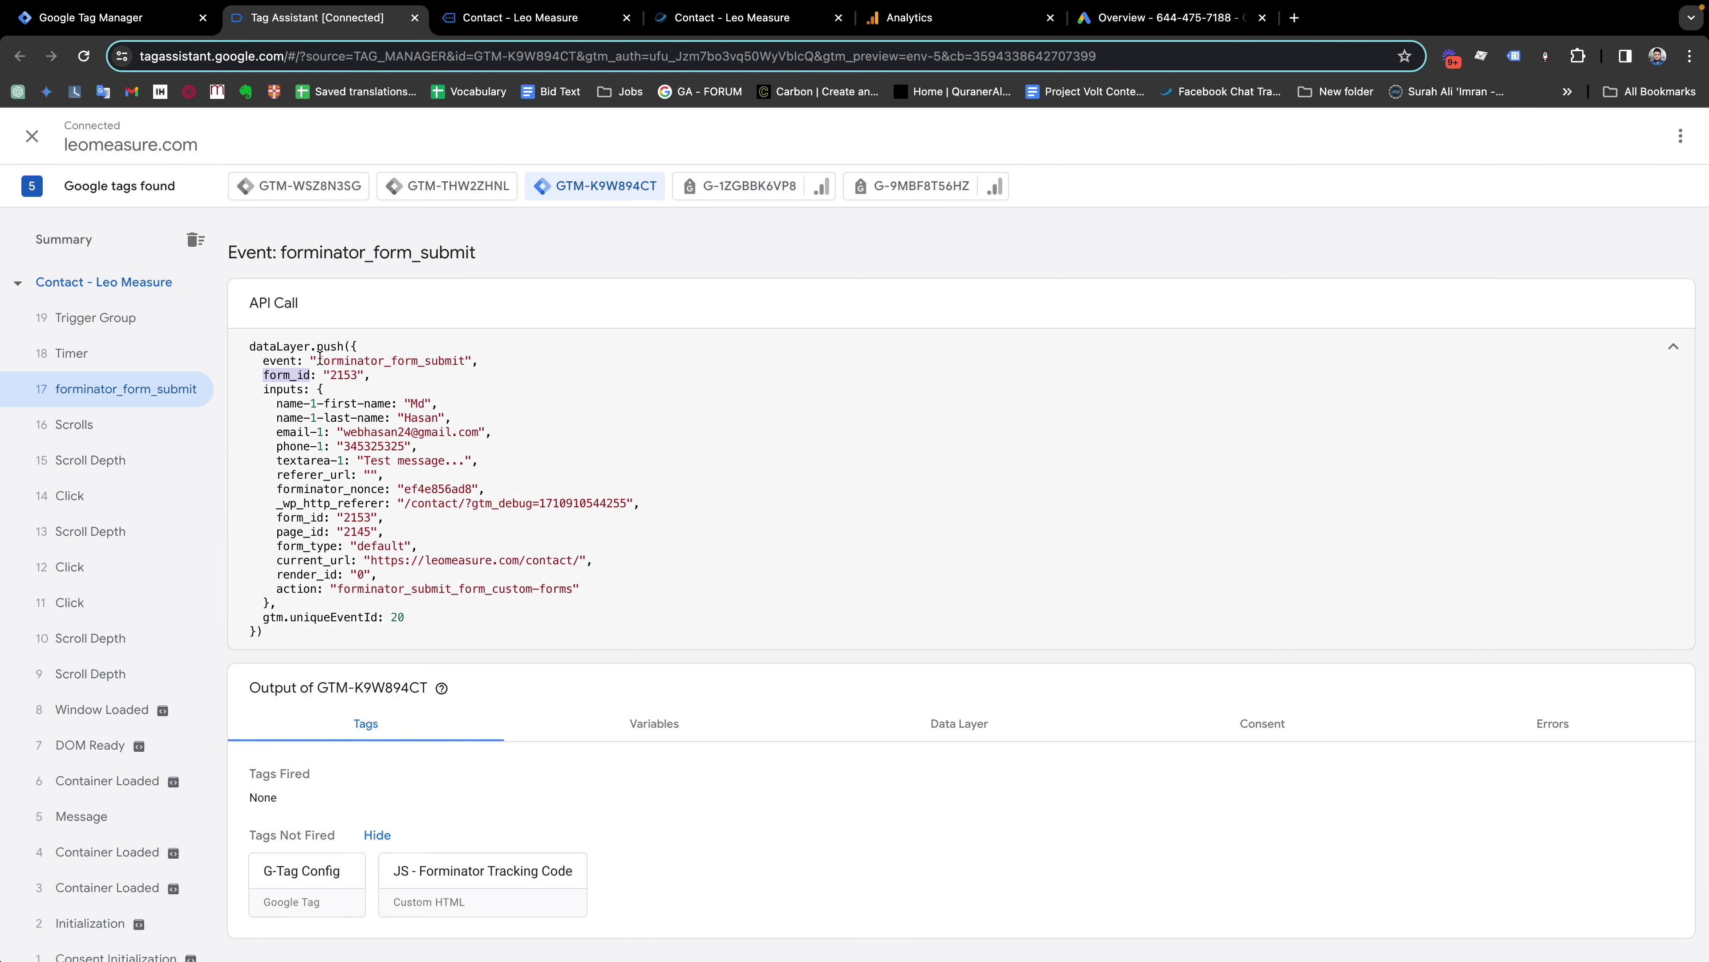
drag(320, 359, 463, 357)
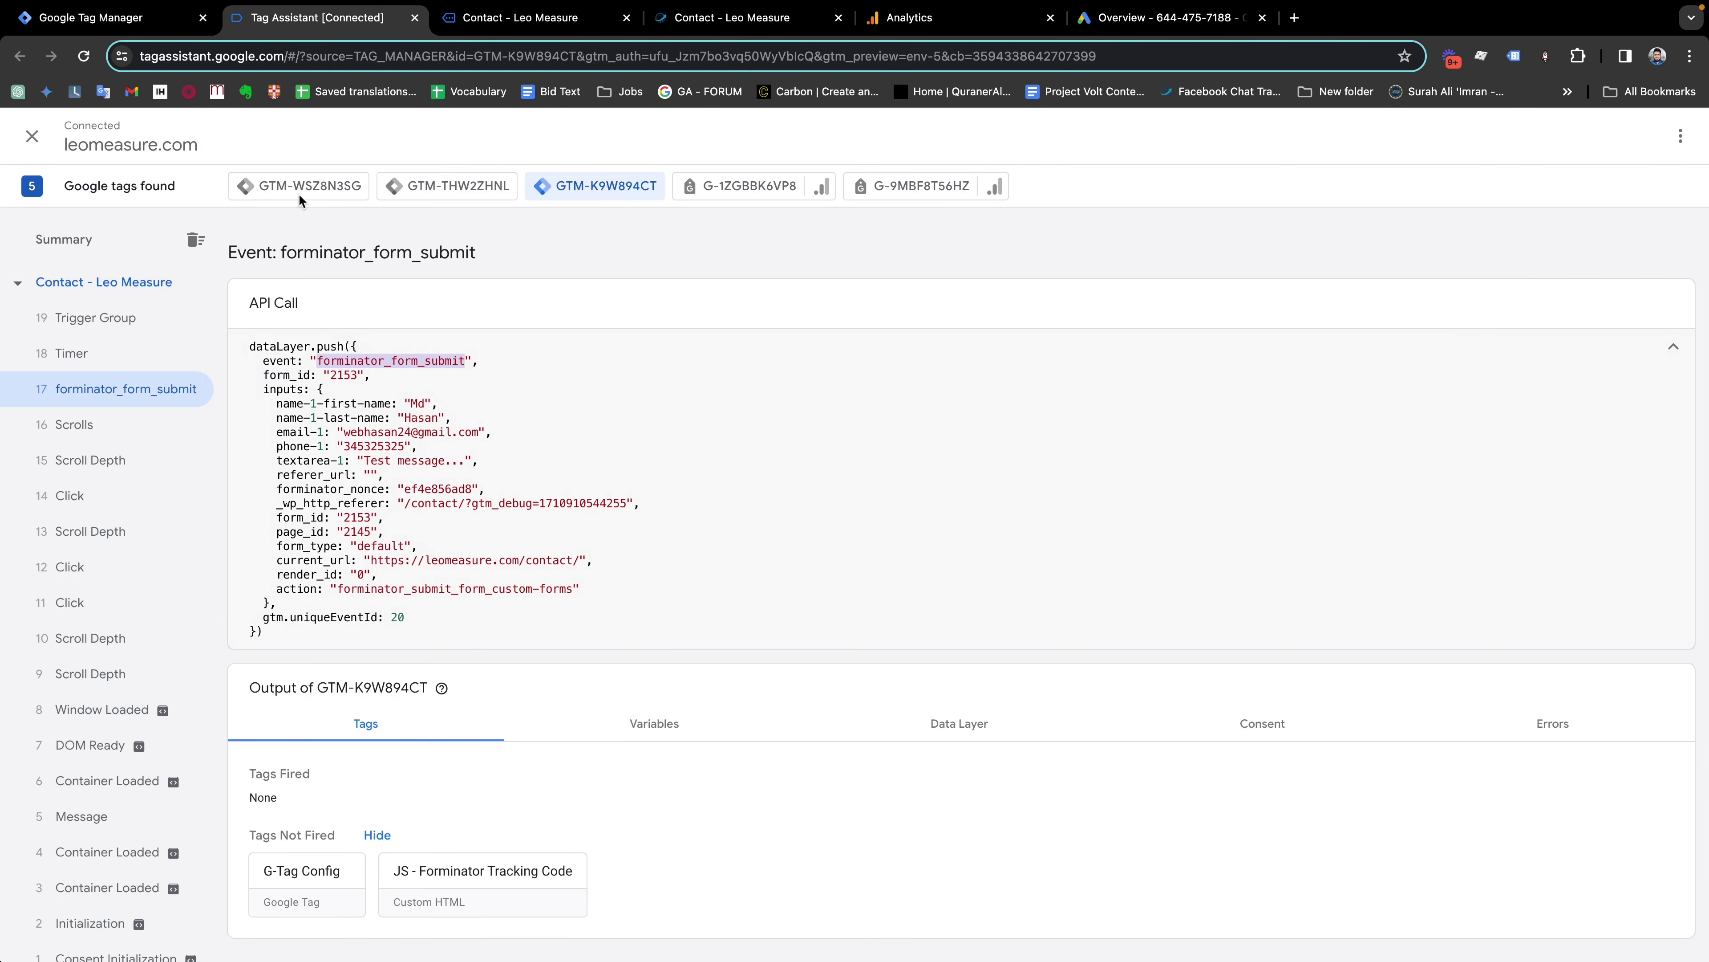
click(110, 18)
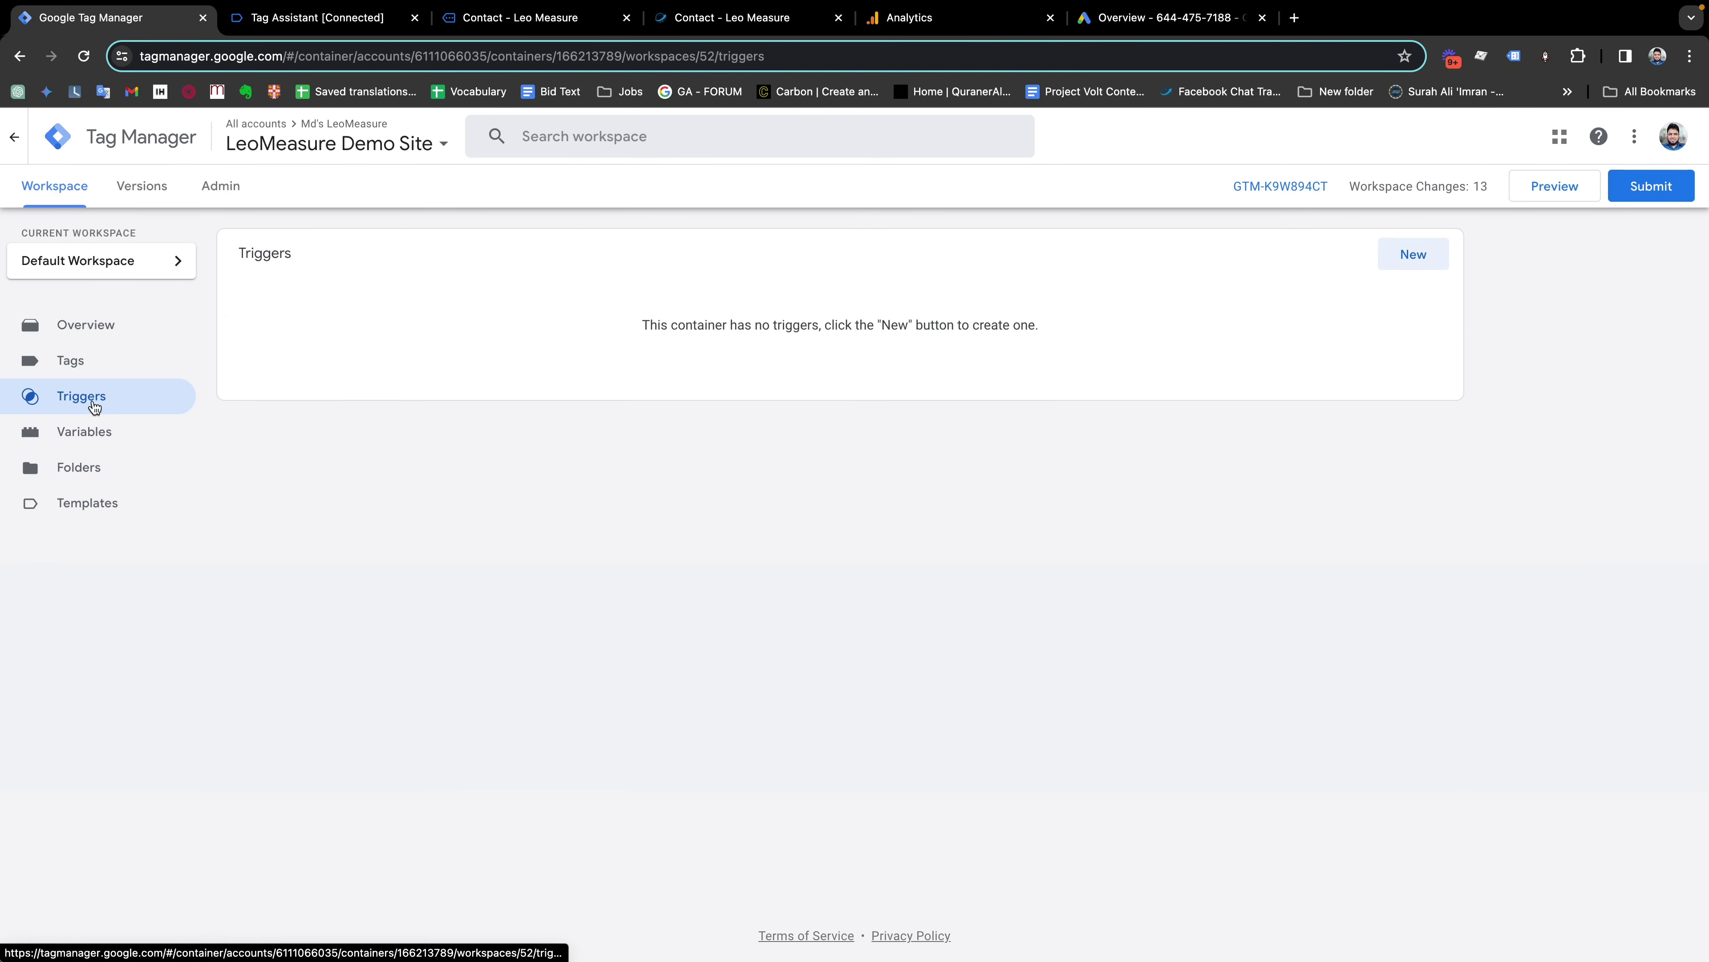
Create trigger 'dle - forminator_form_submit' as a Custom Event with event name forminator_form_submit
click(1417, 256)
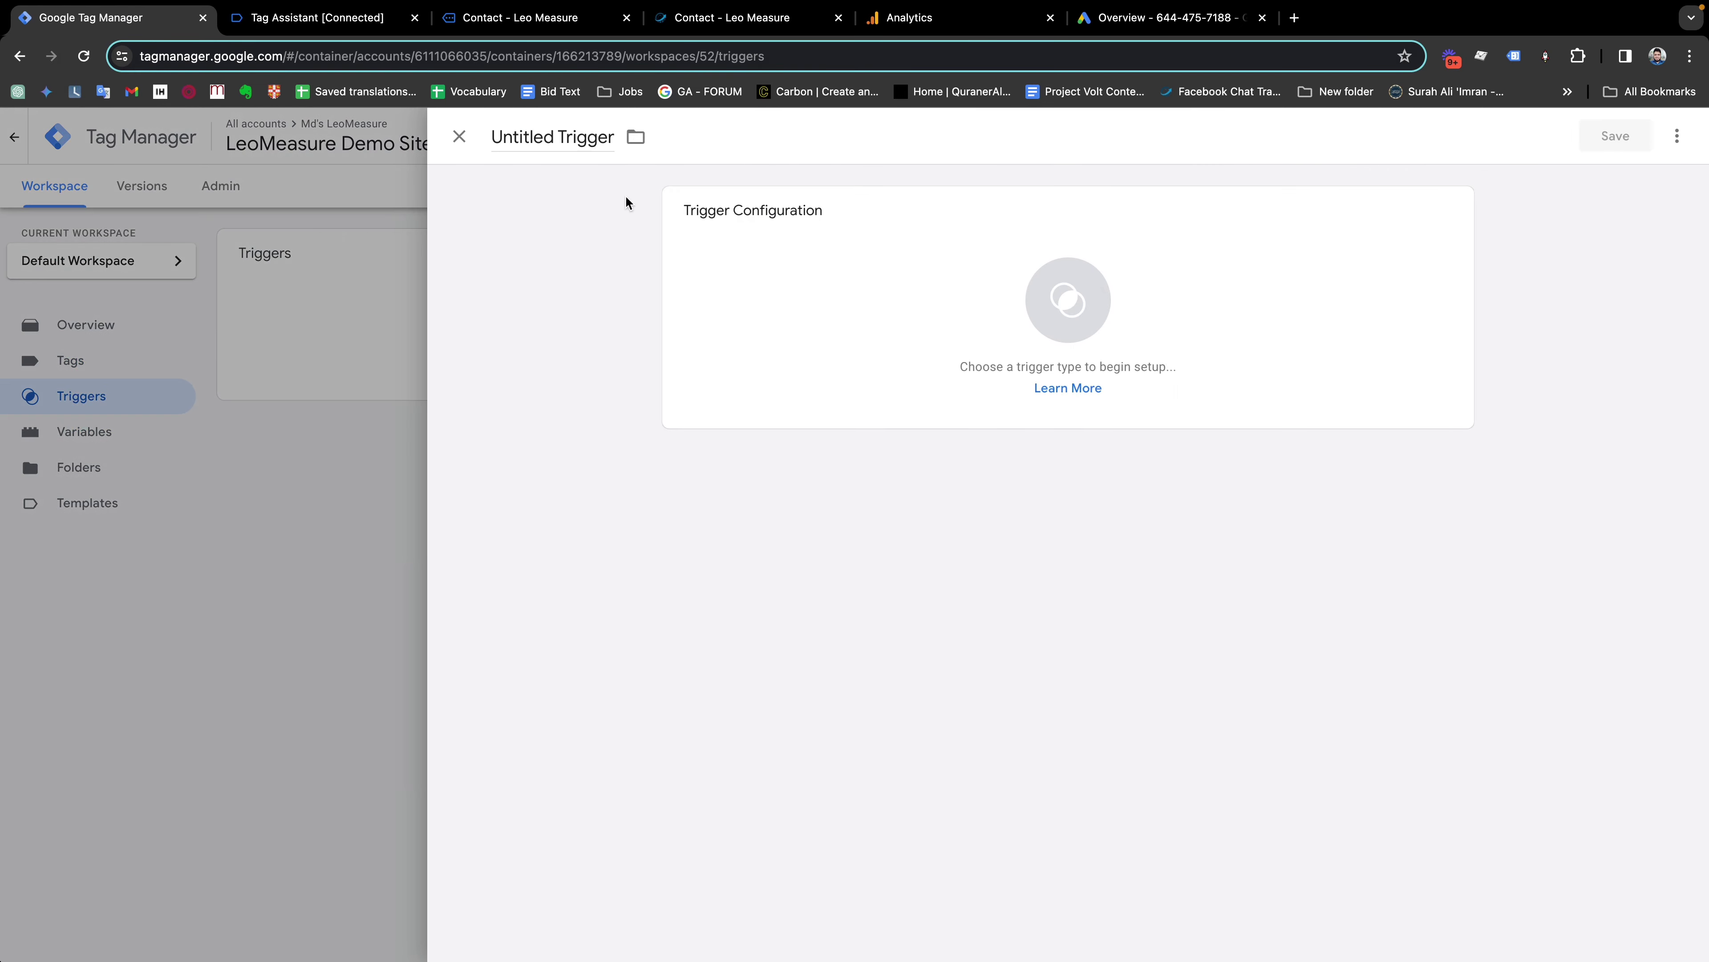
click(544, 143)
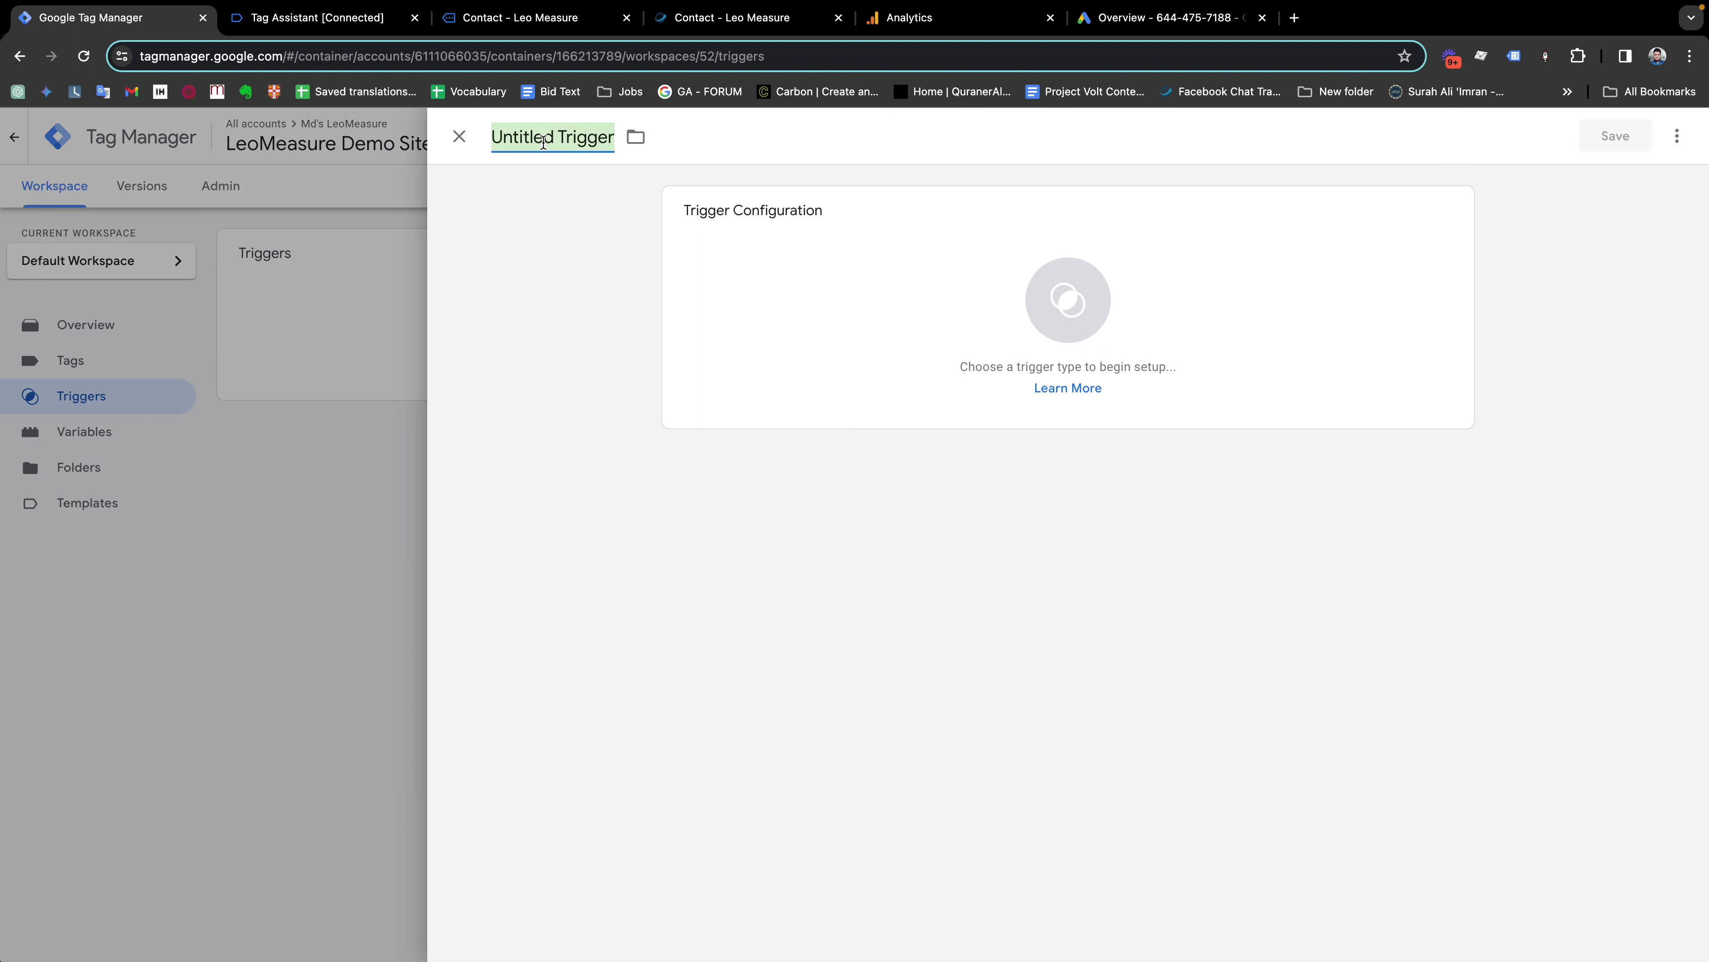
text(d)
key(BackSpace)
text(dle)
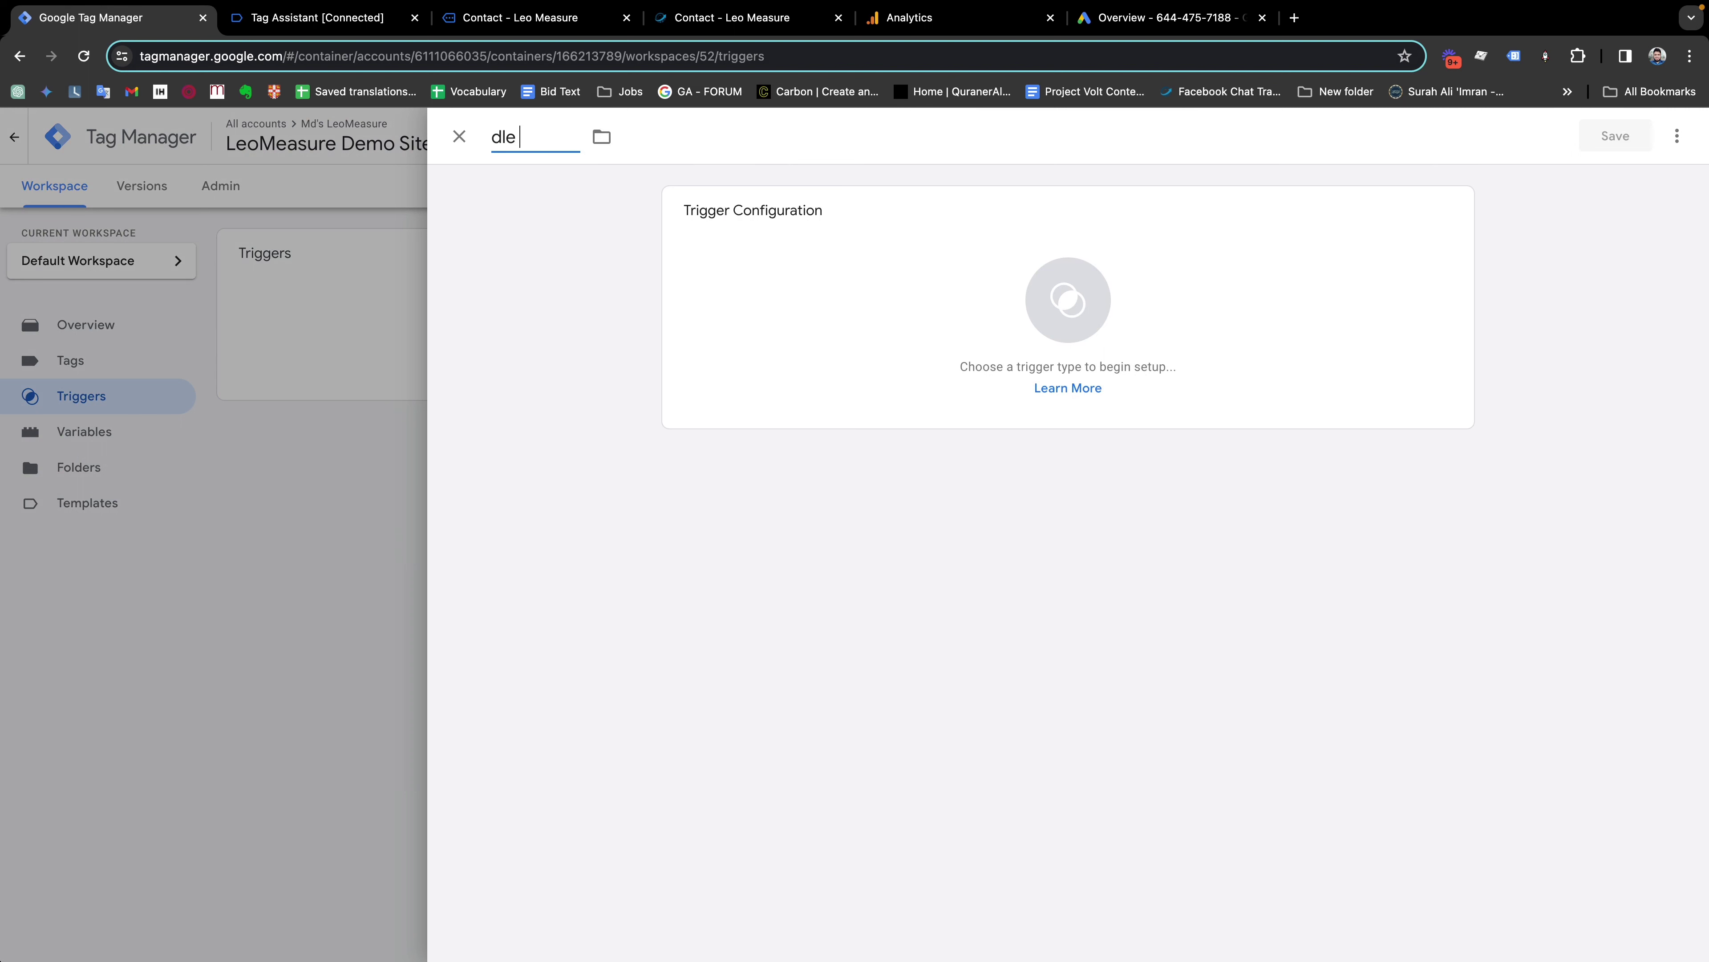
text( -)
text(forminator_form_submit)
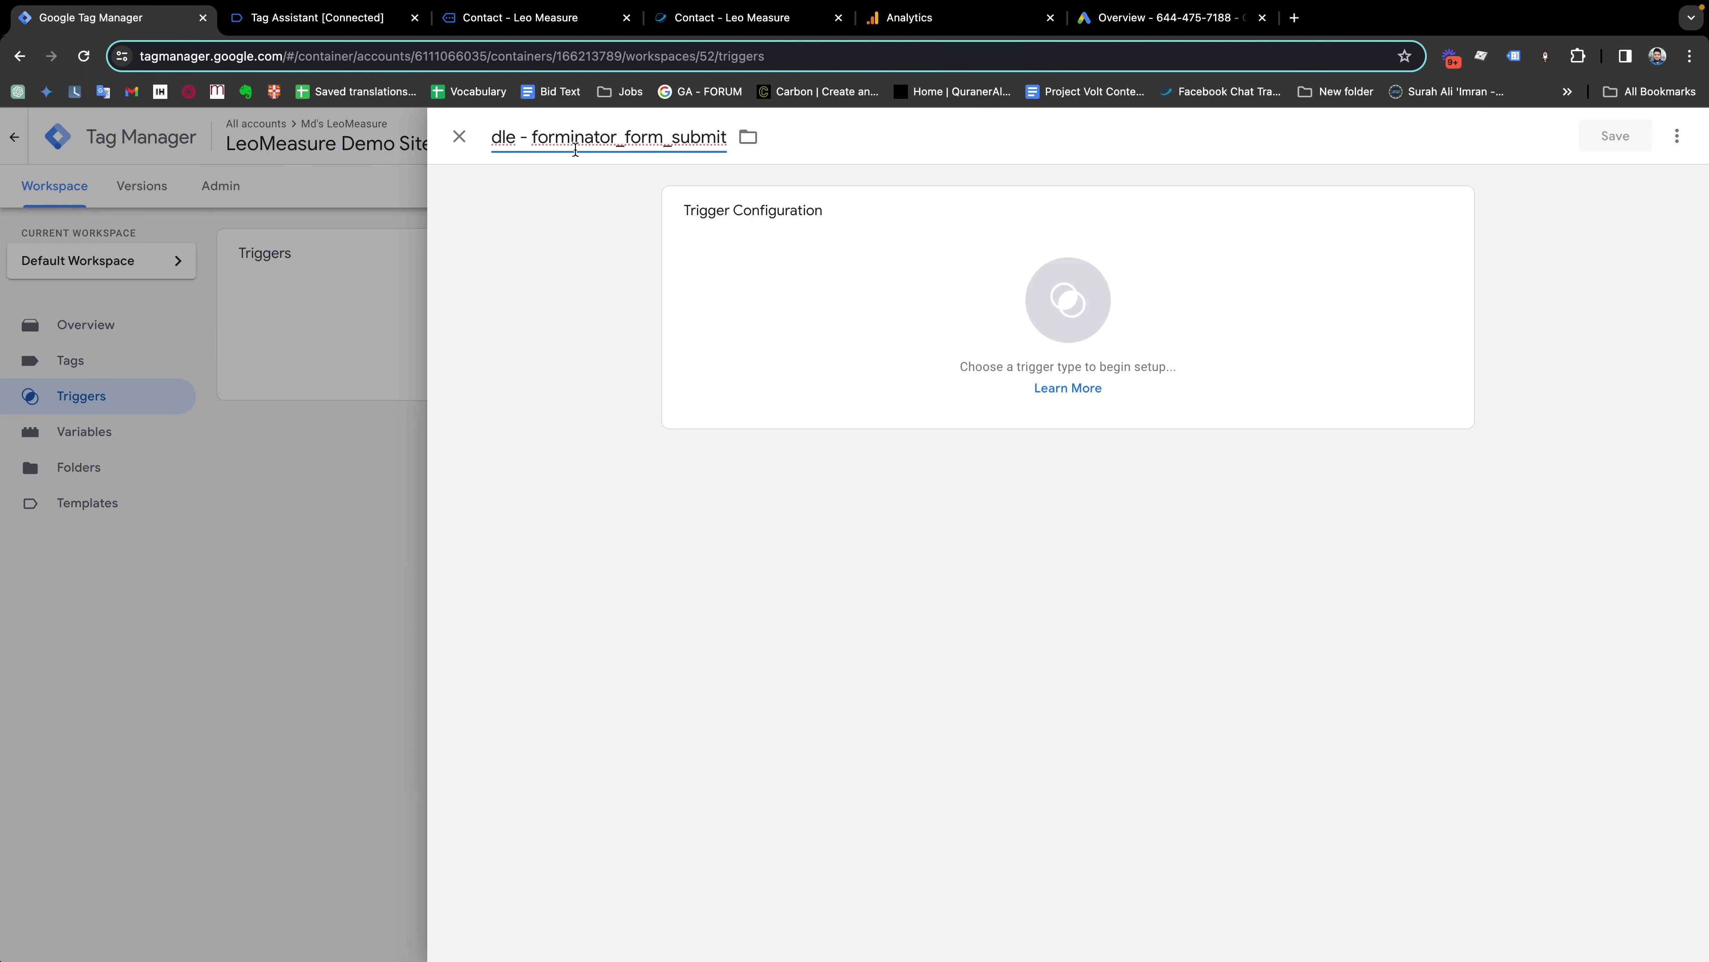
click(1138, 393)
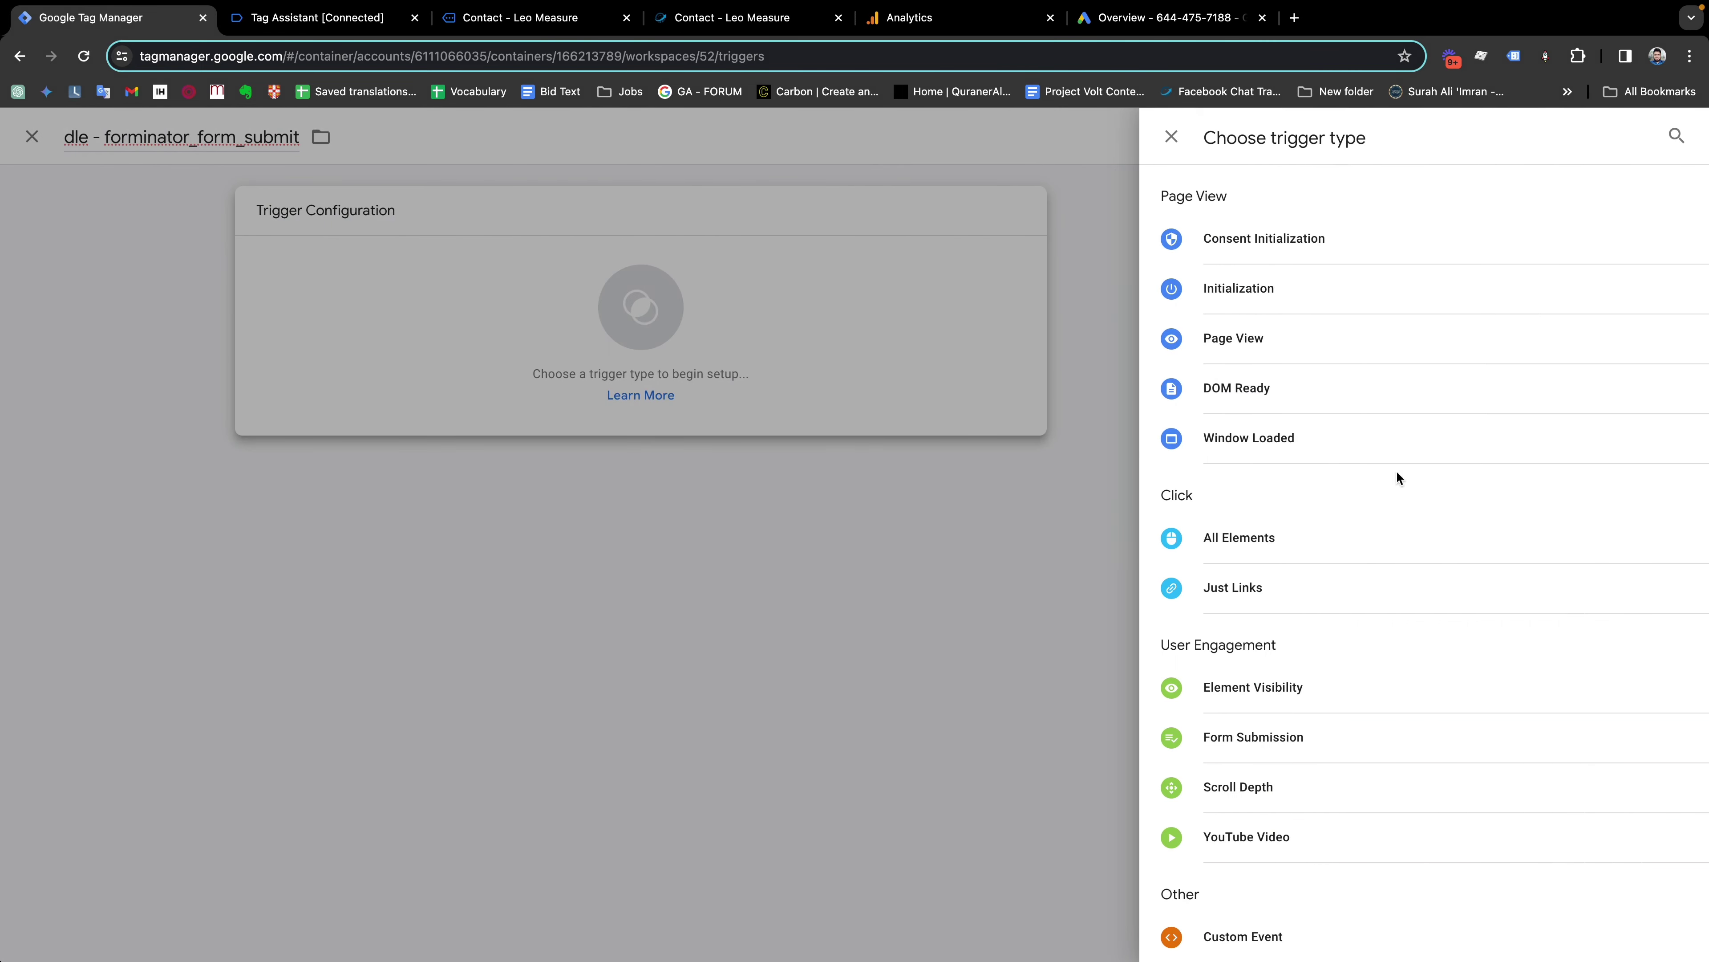
scroll(1290, 630, down, 3)
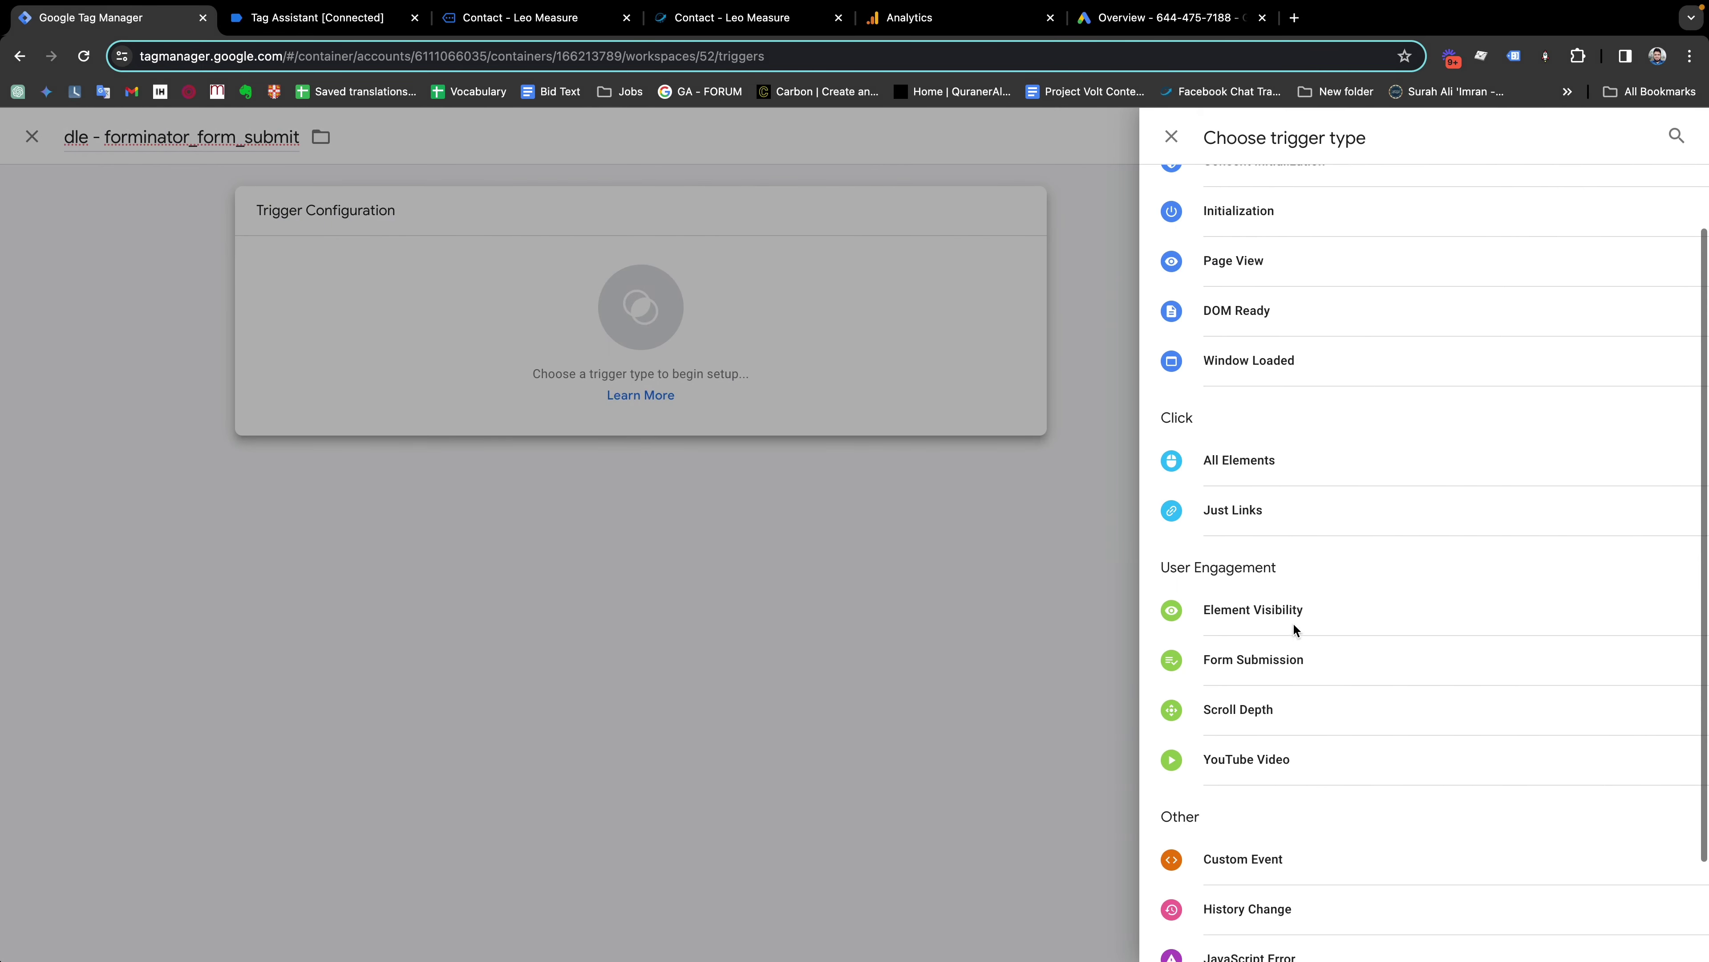
click(1242, 850)
click(745, 394)
text(forminator_form_submit)
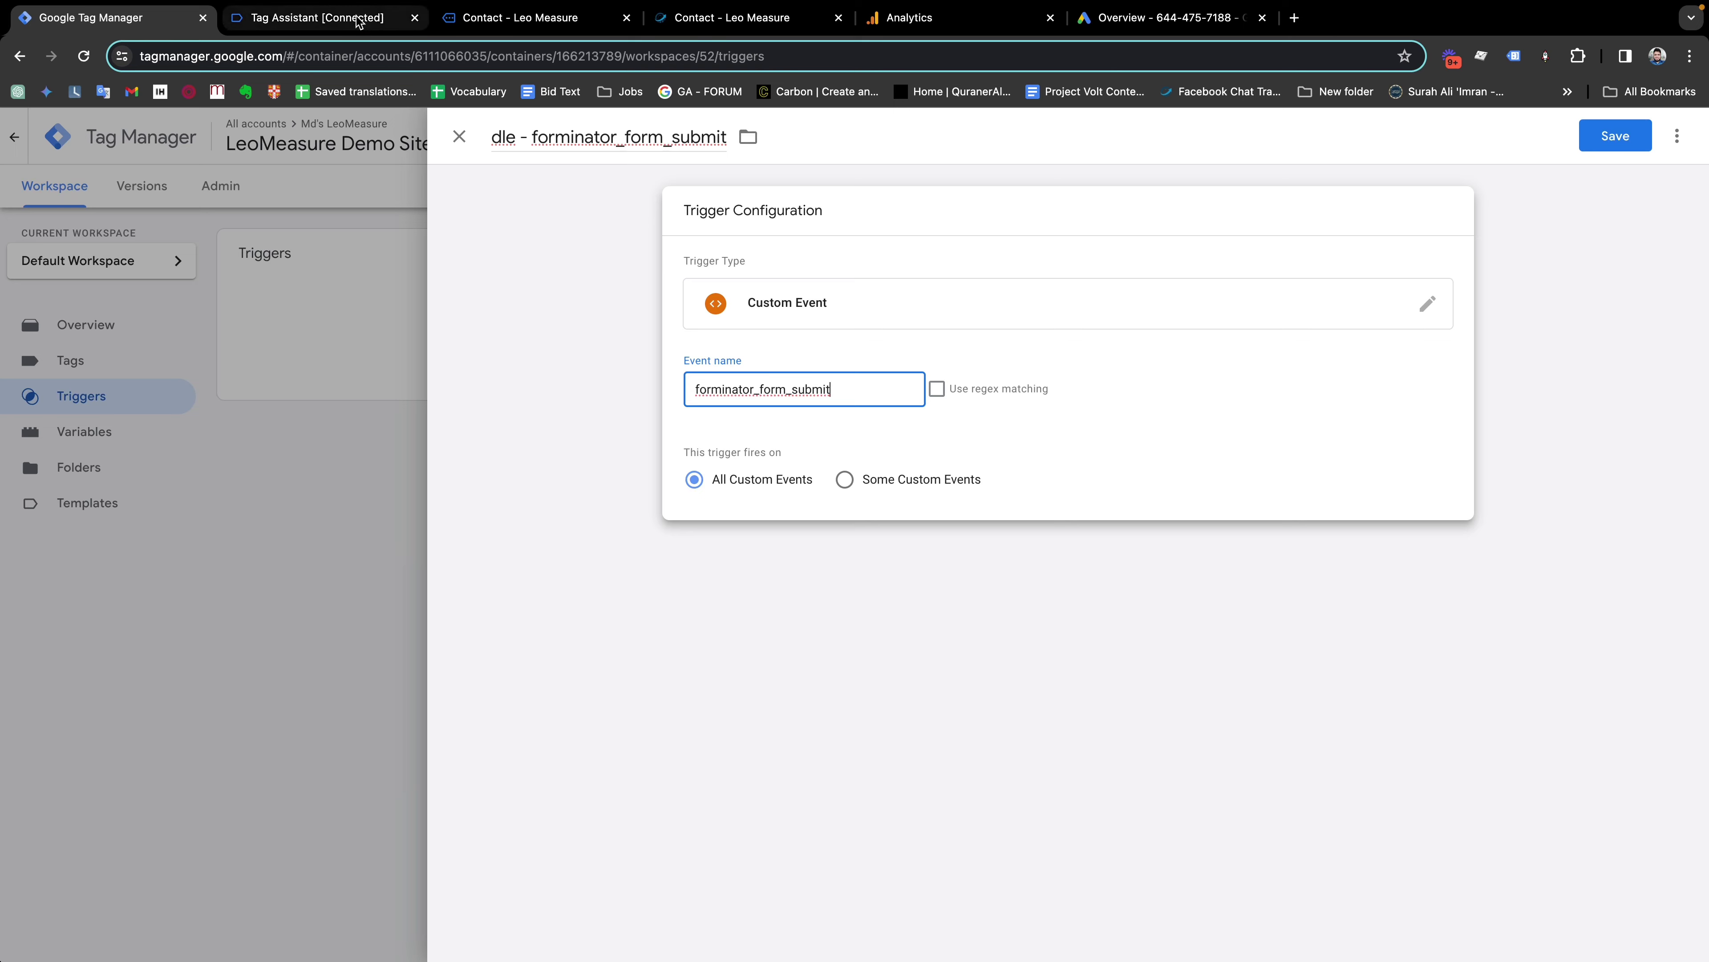
Recheck the event name in Tag Assistant, save the trigger, and start a new tag
click(374, 19)
drag(317, 360, 464, 360)
click(108, 17)
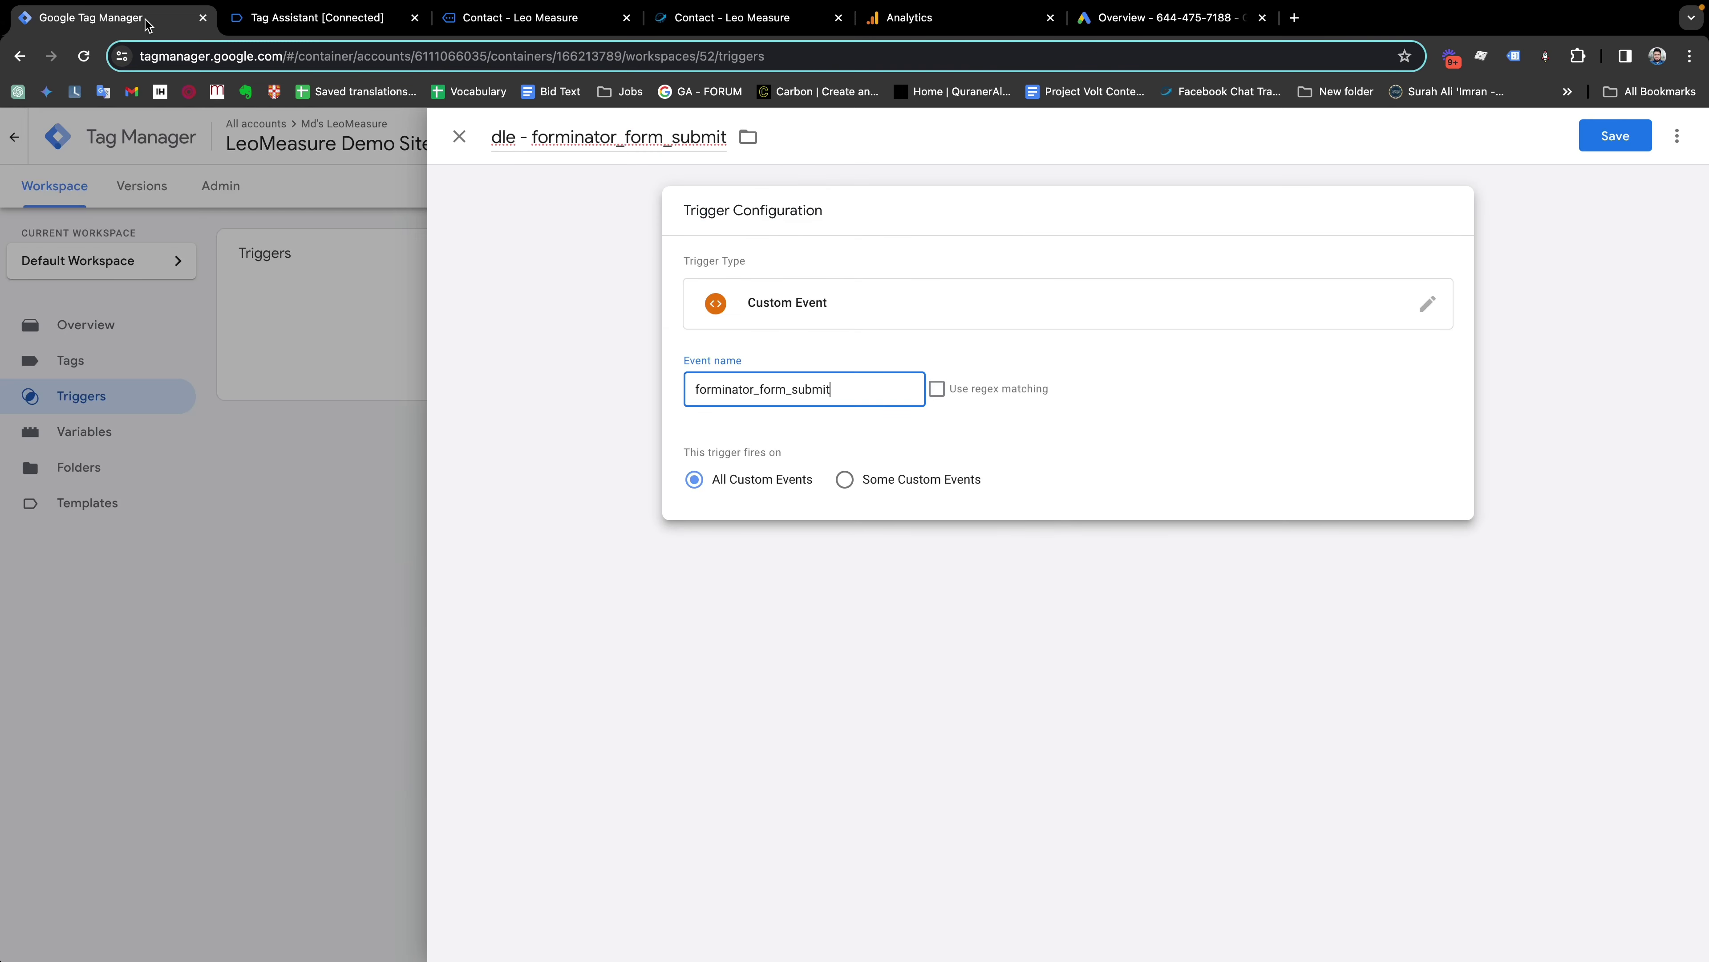
click(1614, 150)
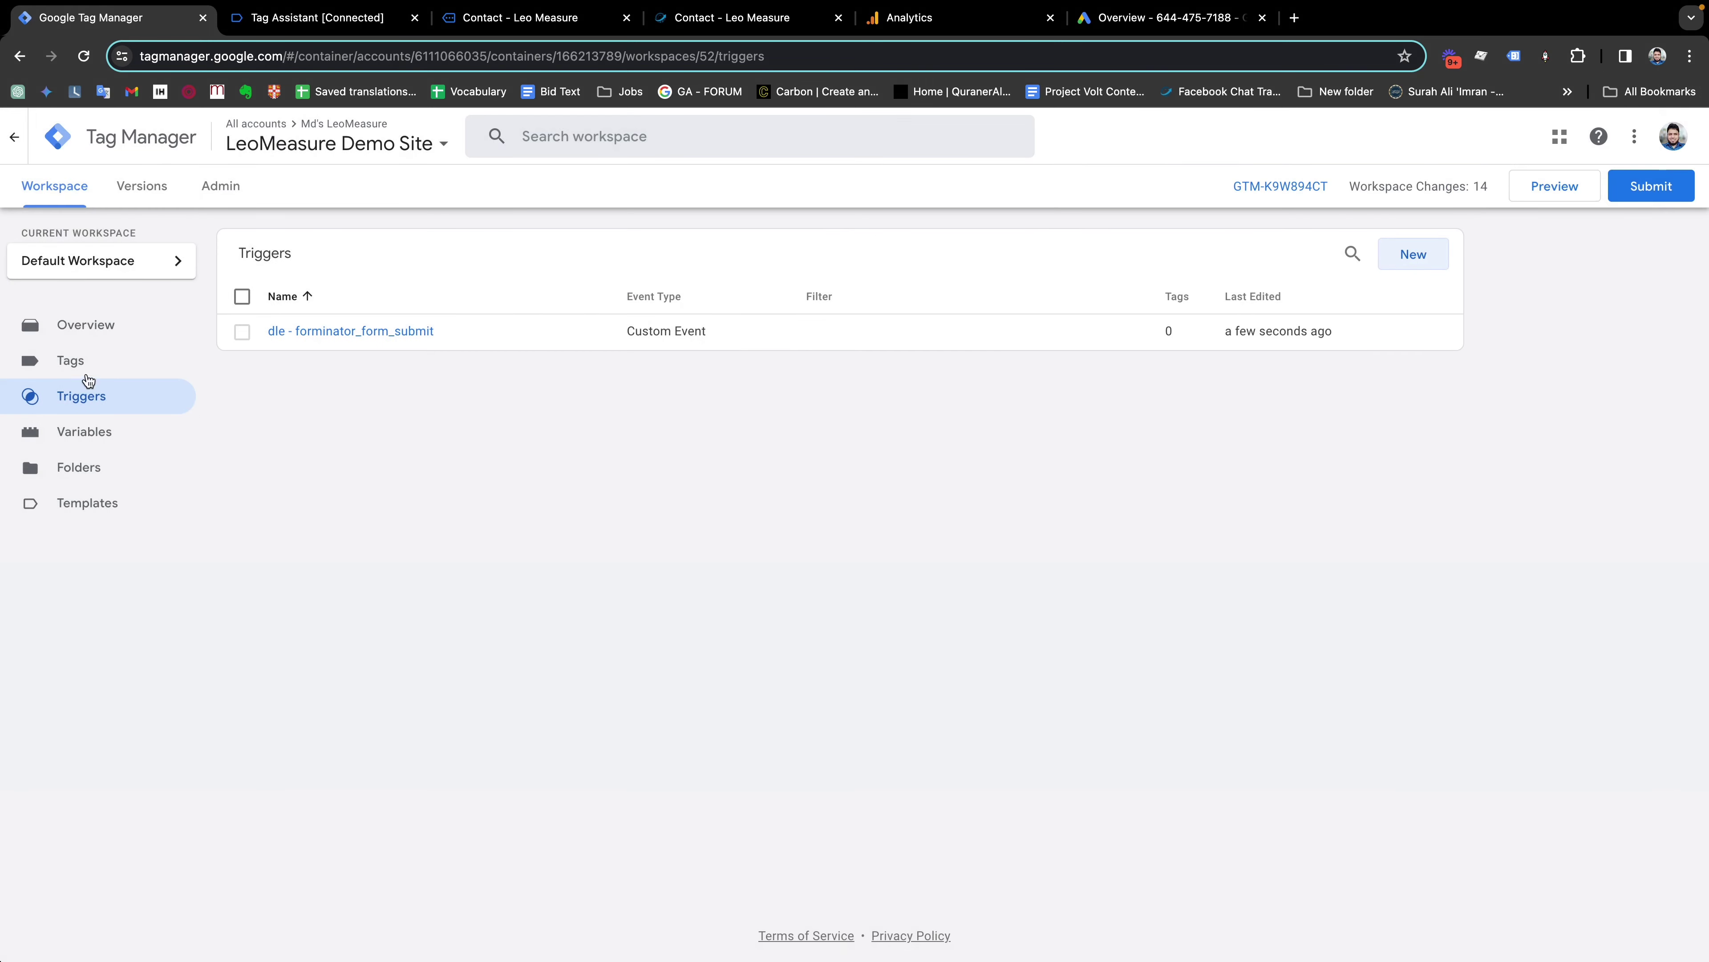
click(82, 363)
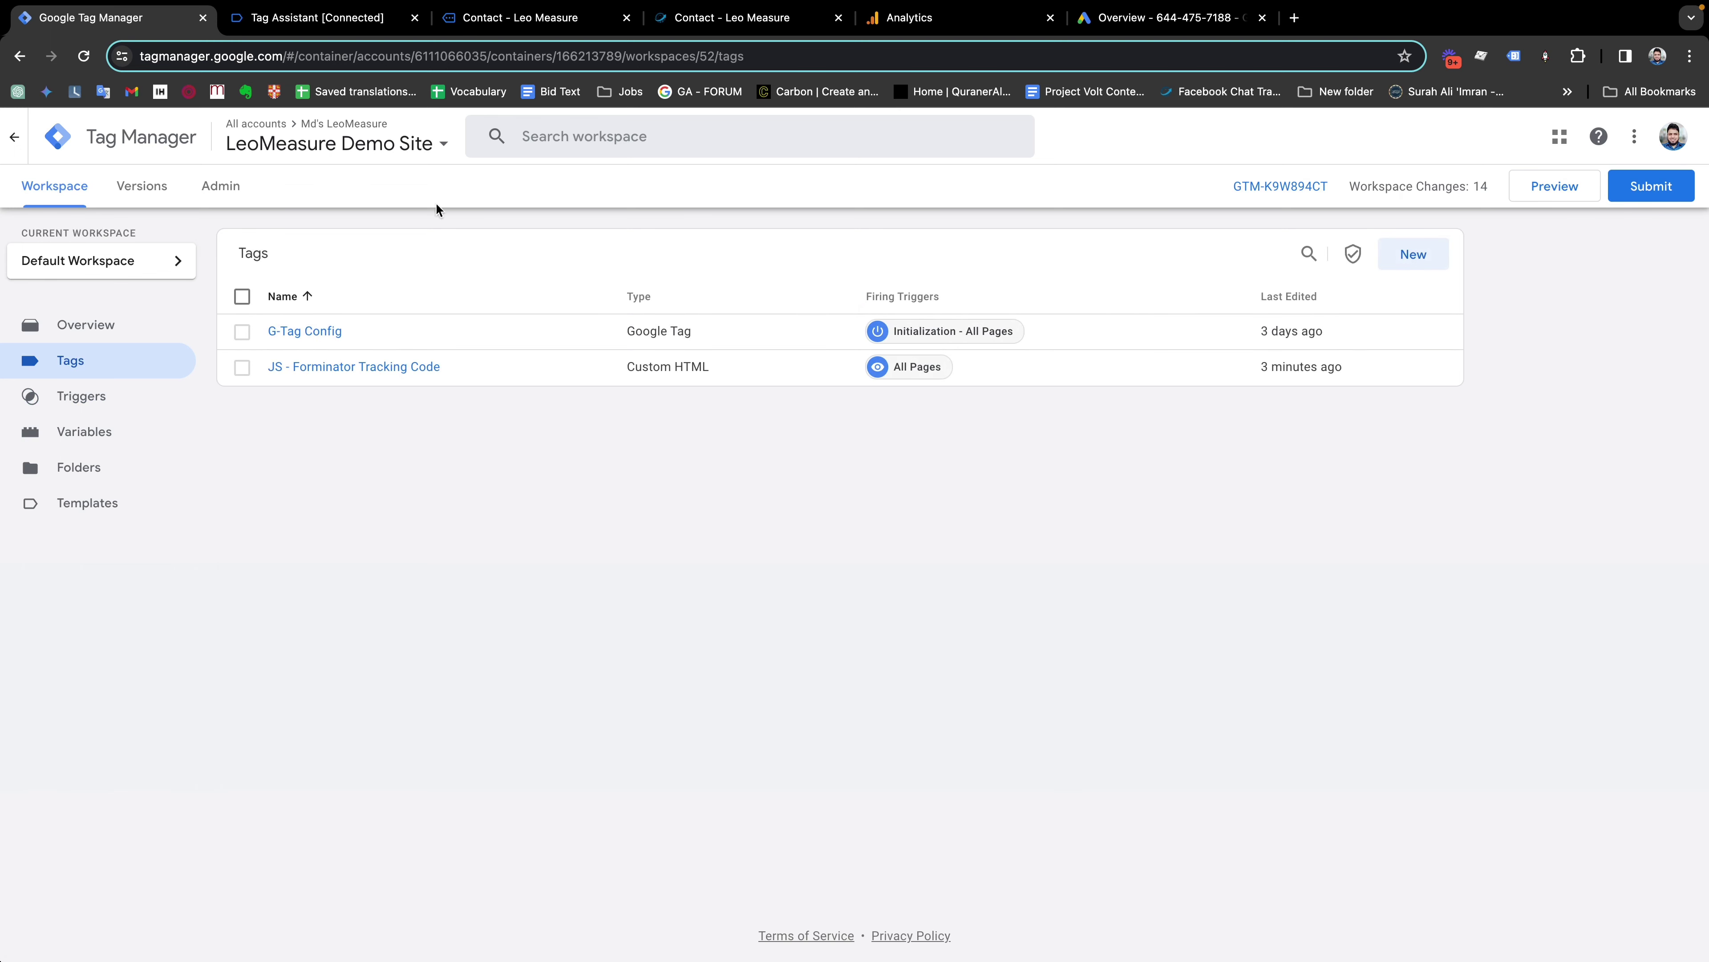
click(1412, 255)
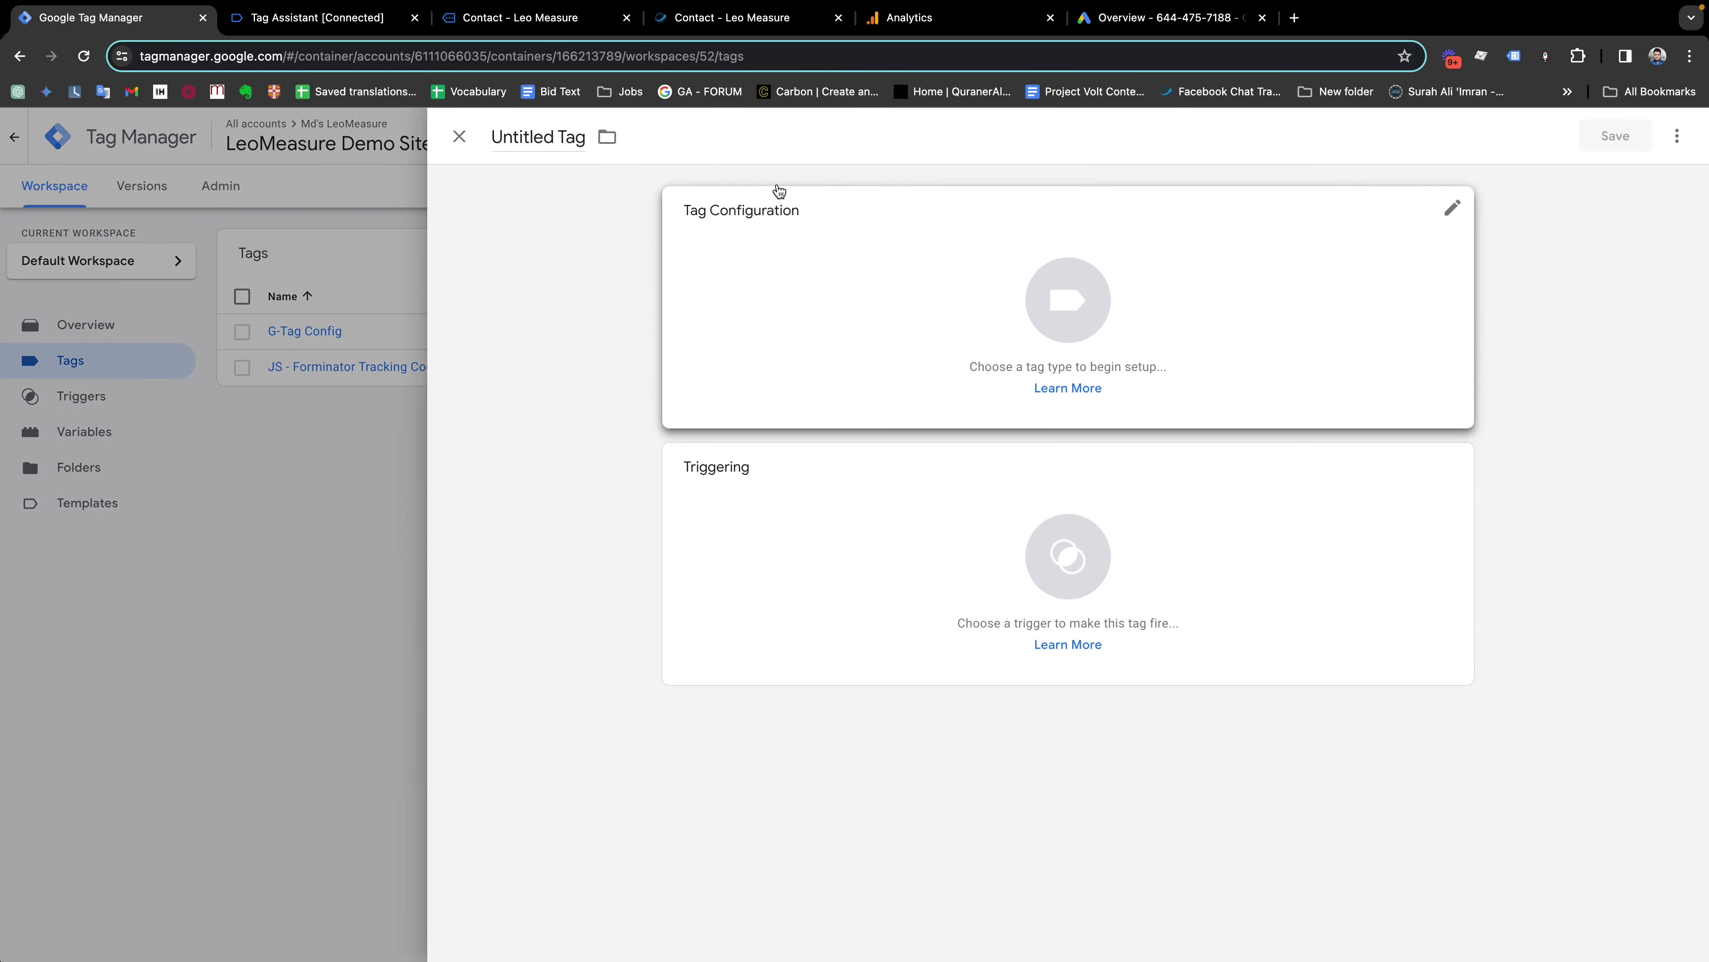
Restart the new tag, title it 'GA4 - Contact Form Submit', and bring up the tag types
click(349, 449)
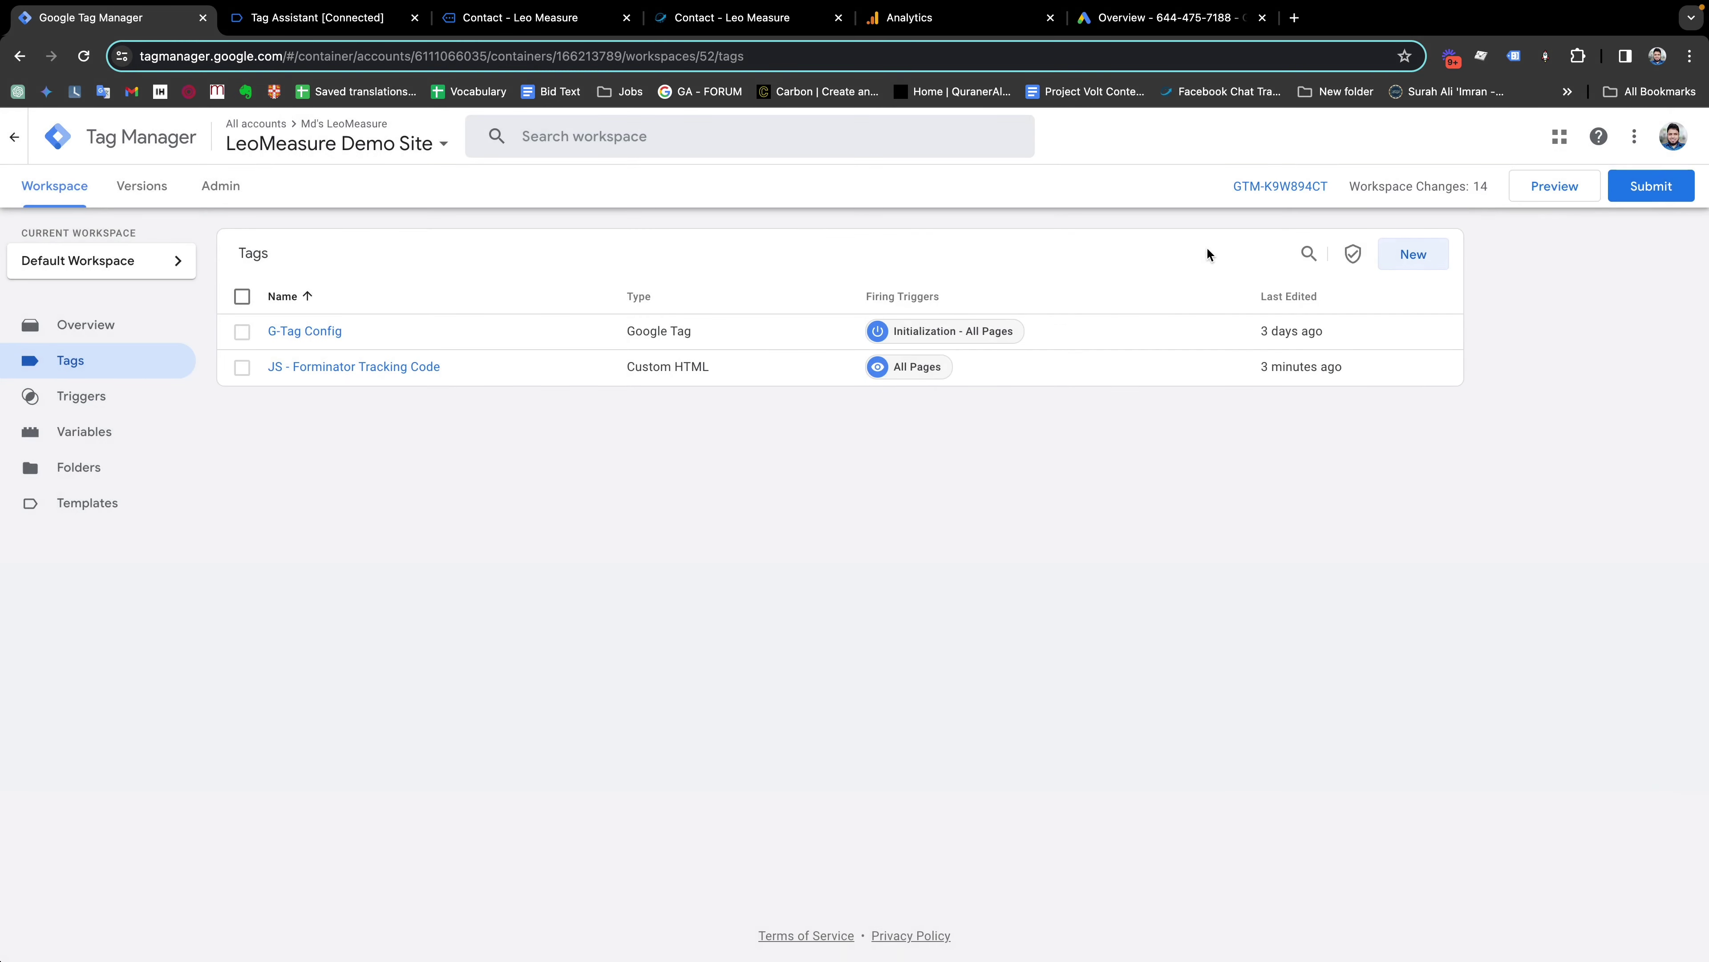
click(1393, 254)
click(537, 137)
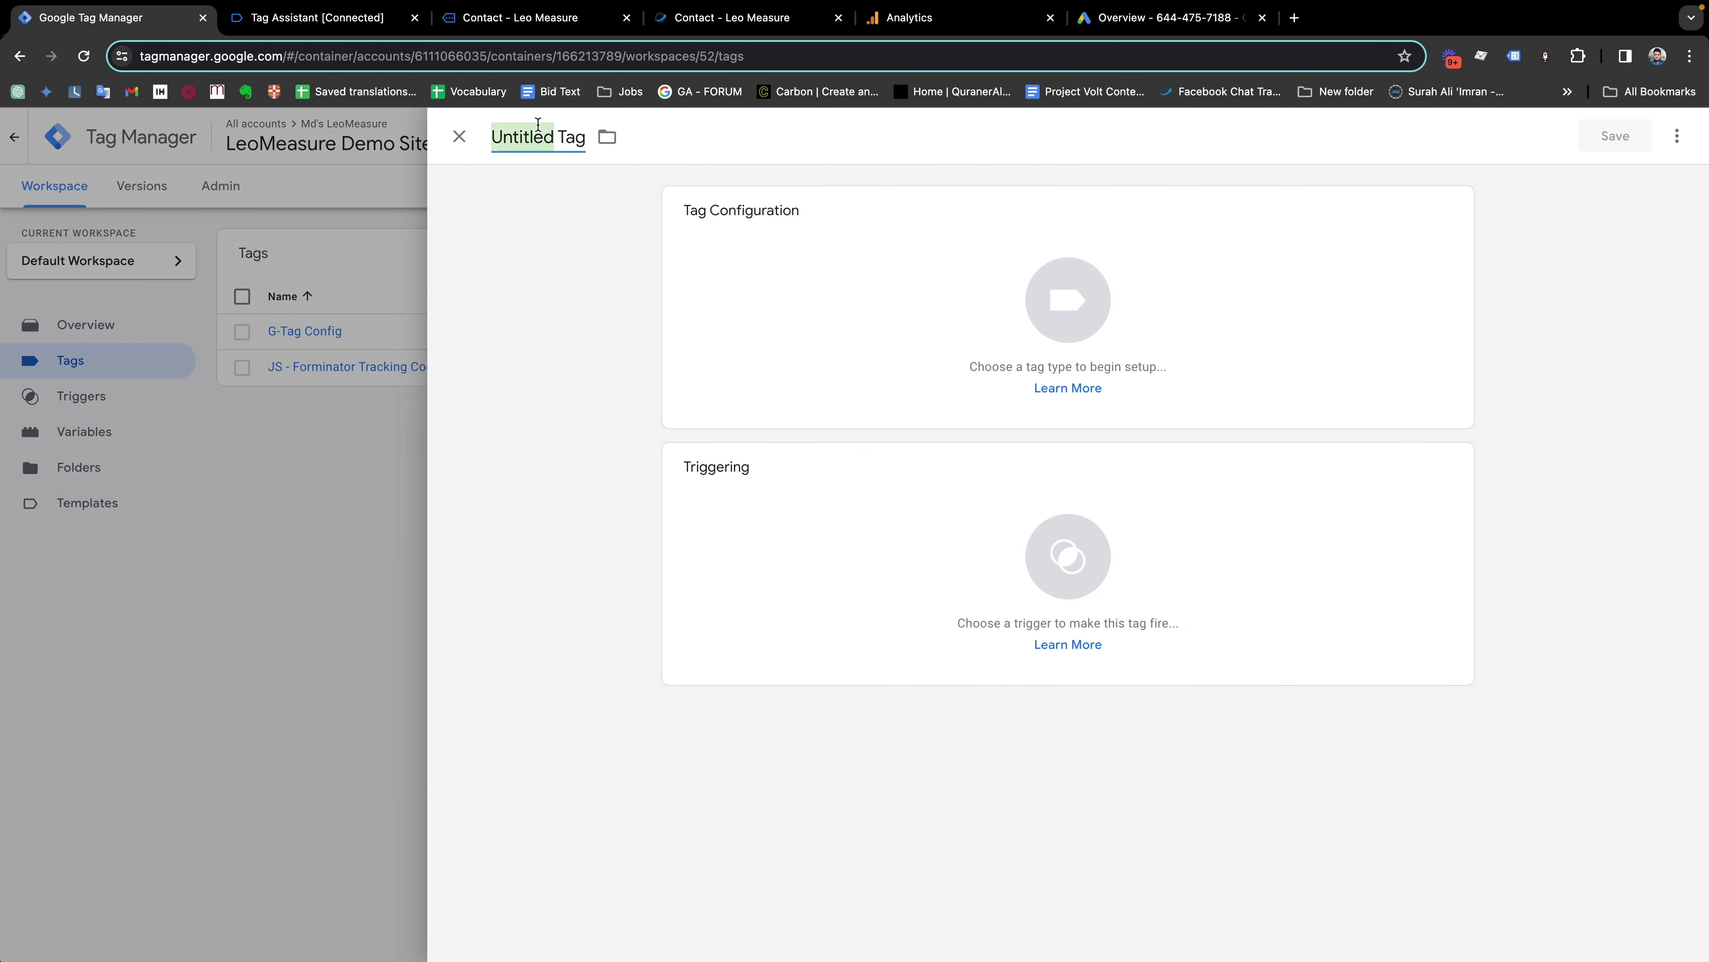
text(GA4)
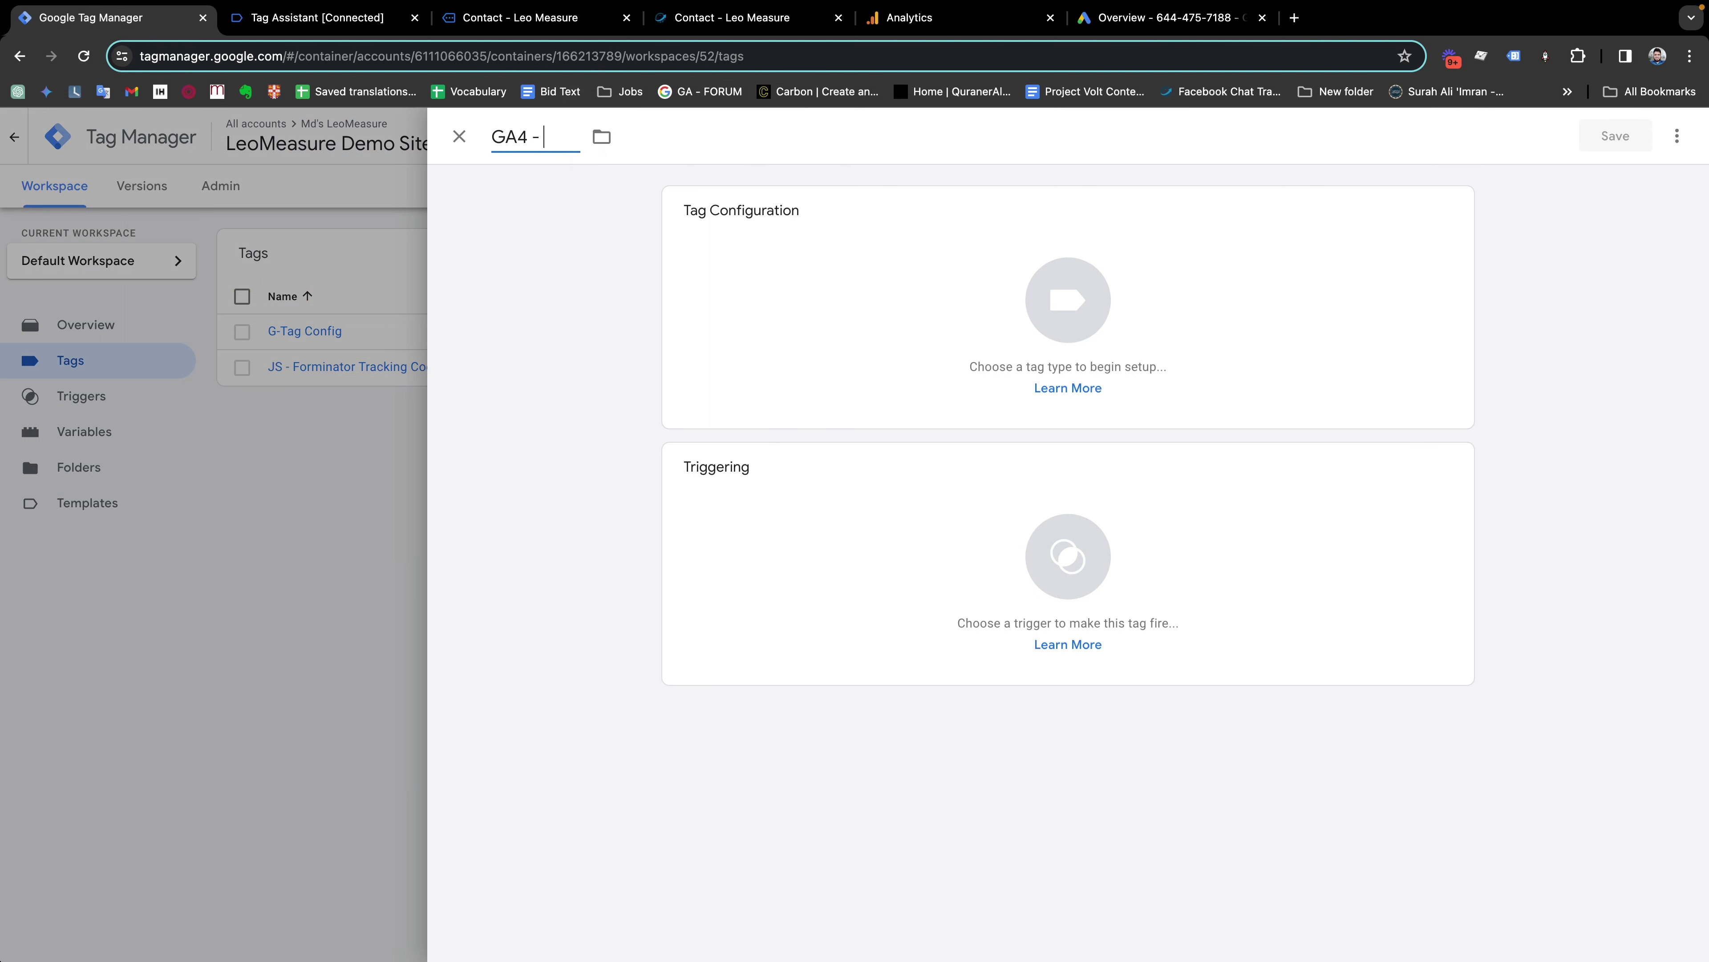
text( - Contact From)
key(BackSpace)
key(BackSpace)
key(BackSpace)
text(orm Submit)
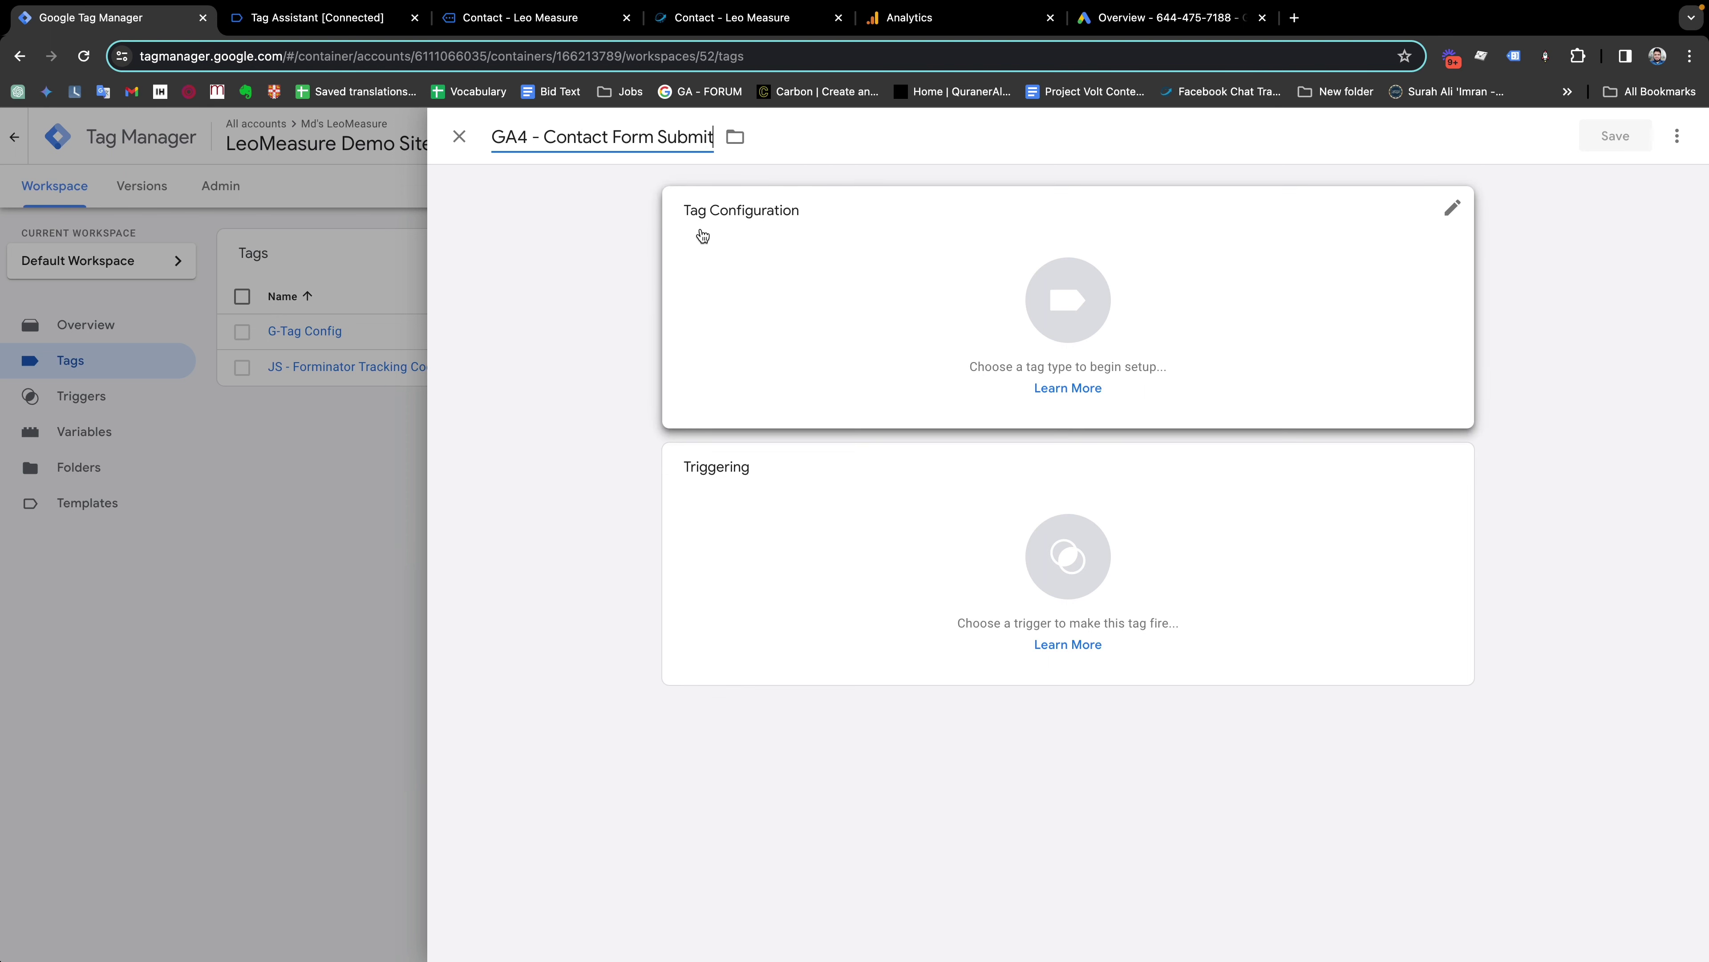
click(1048, 327)
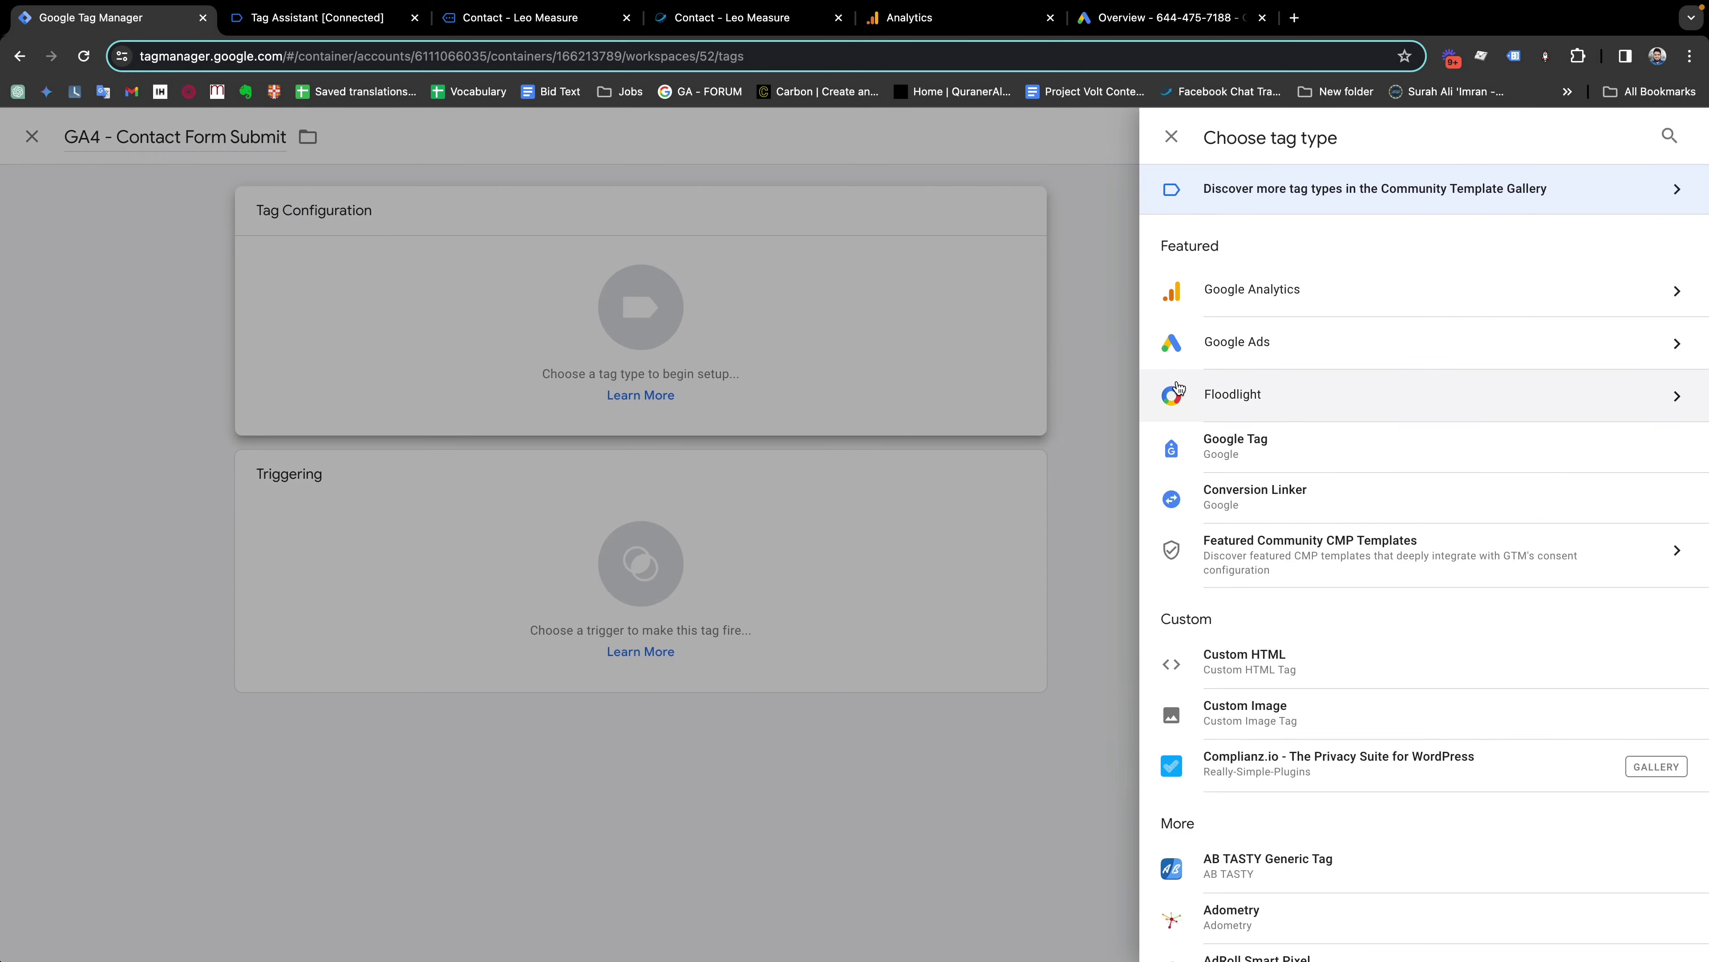
Make the tag a GA4 Event tag using the {{GA4 Measurement ID}} variable as Measurement ID
click(1296, 303)
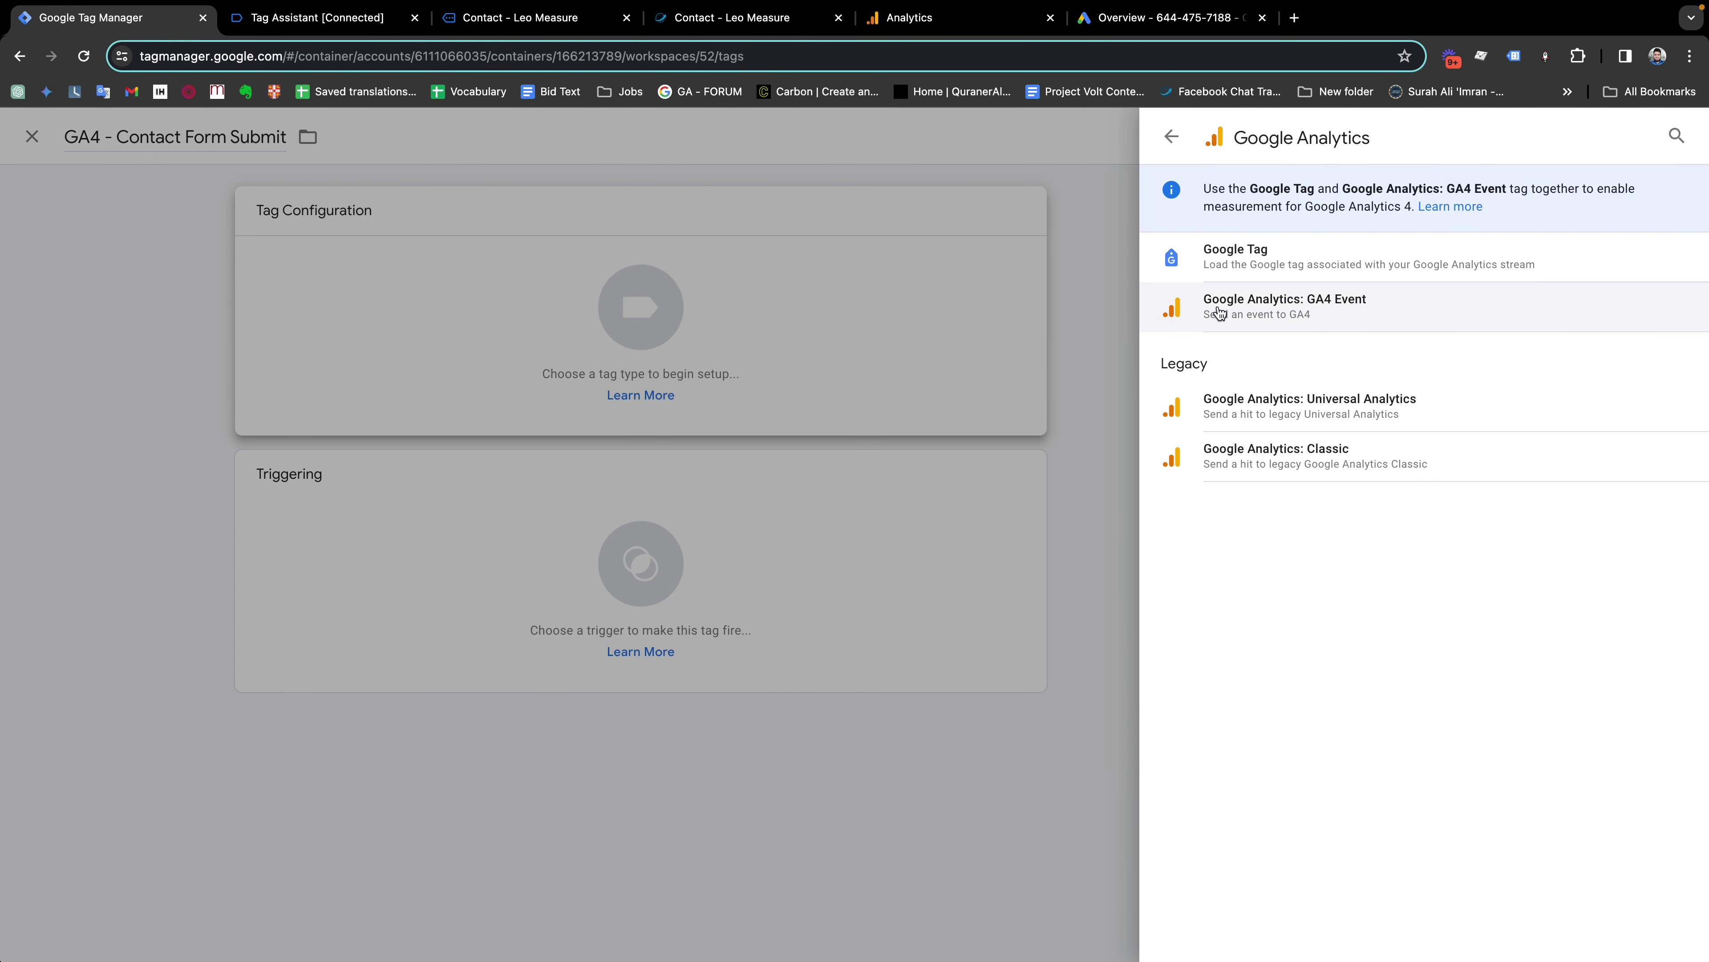
click(1302, 314)
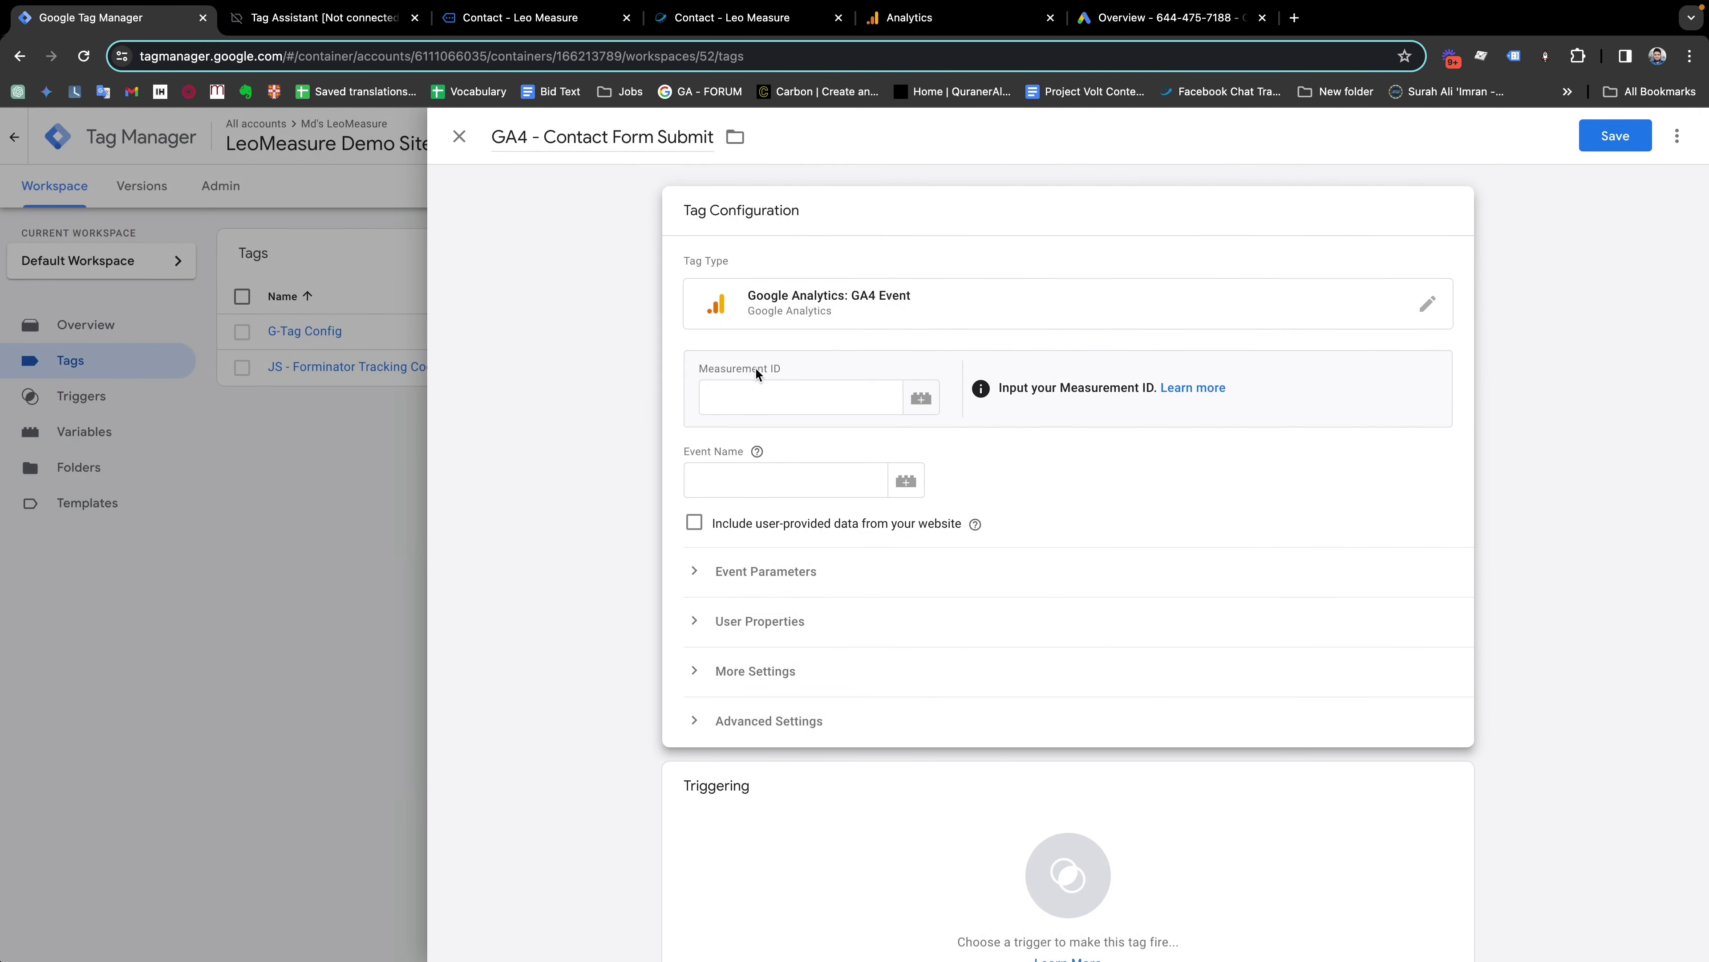
click(922, 398)
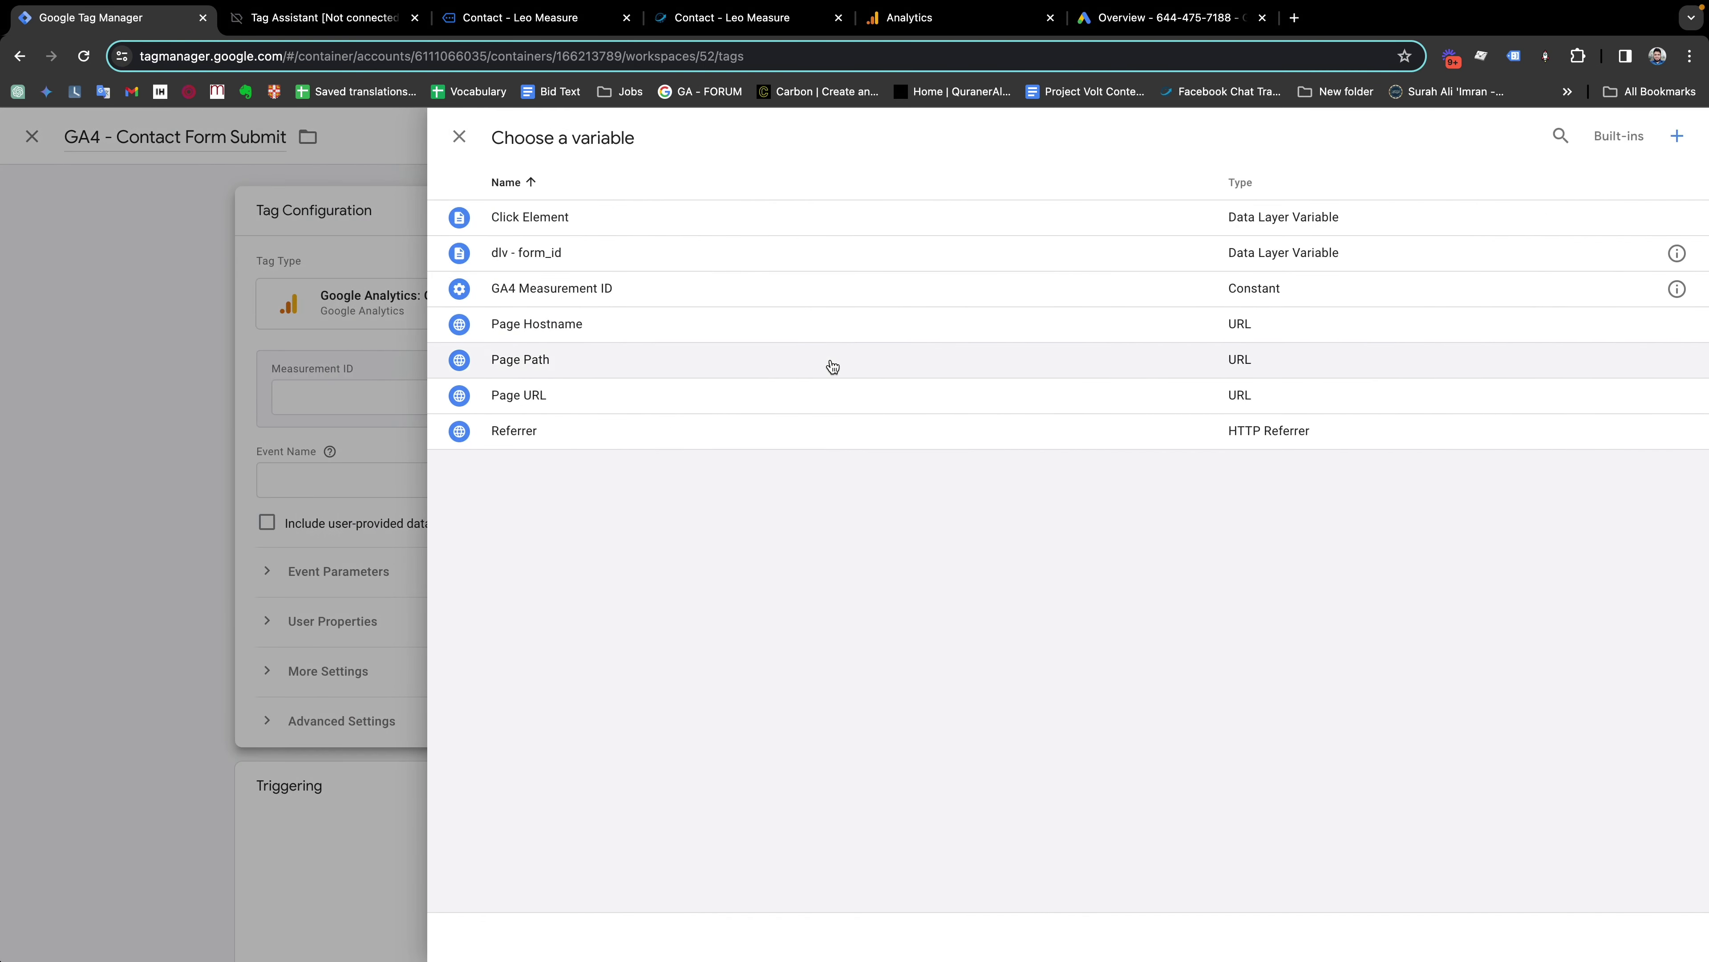
click(552, 288)
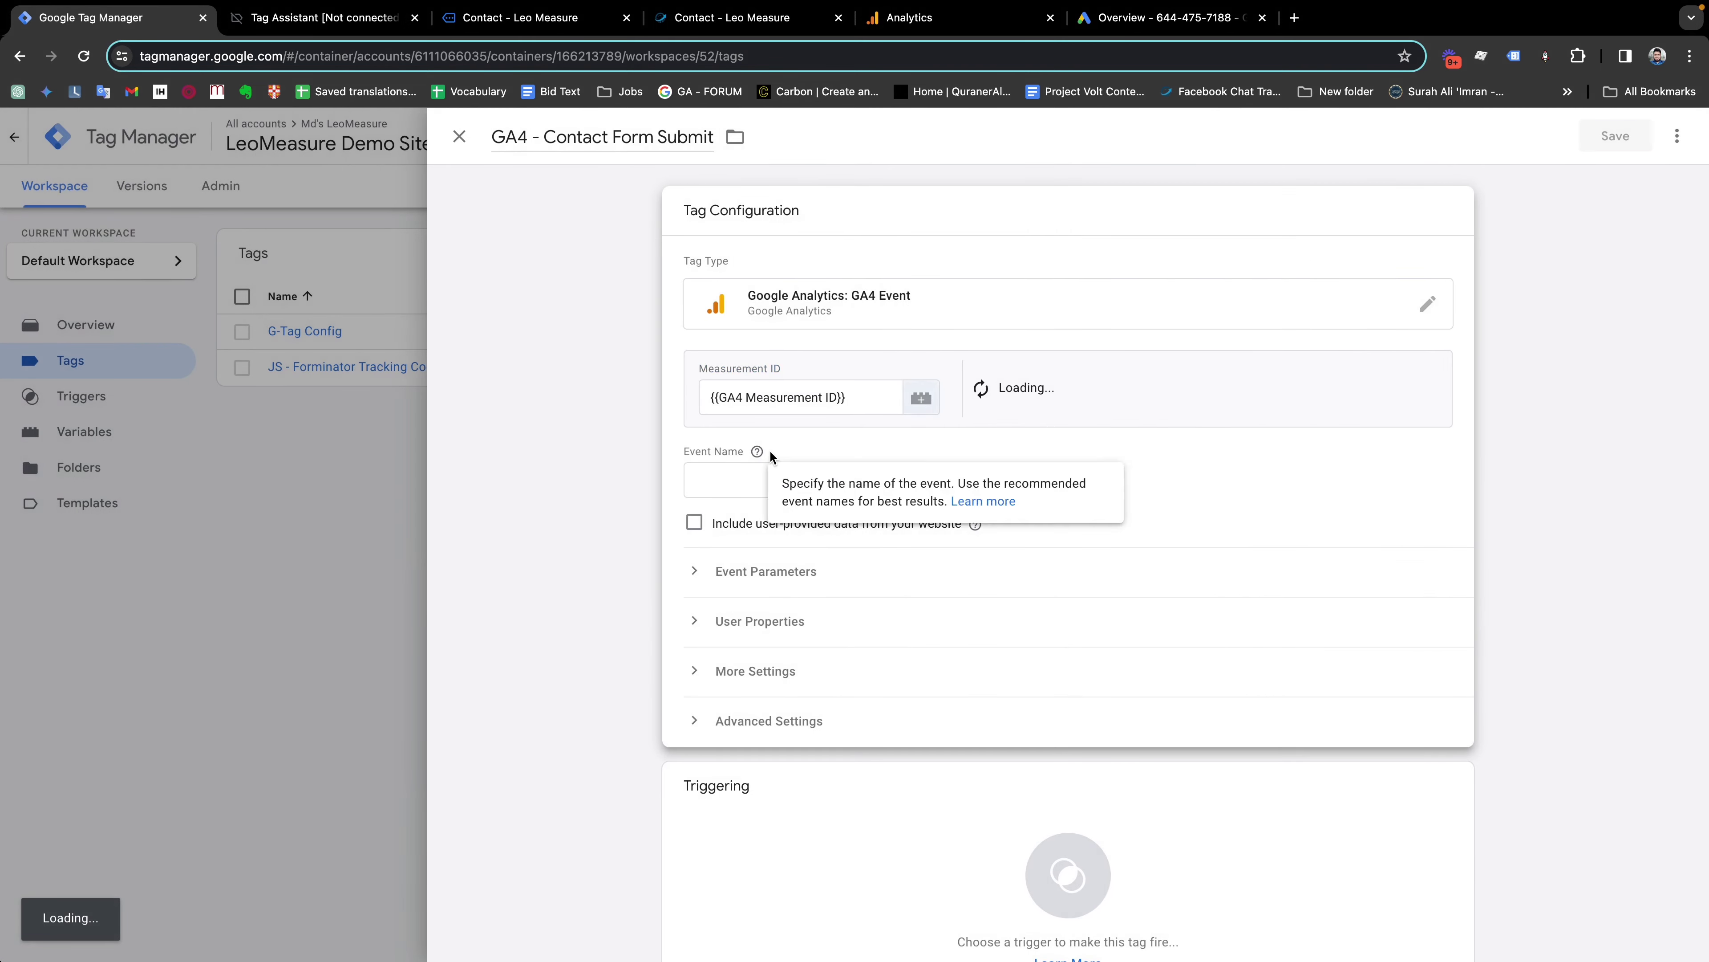
Set the tag's event name to contact_form_submit
click(696, 480)
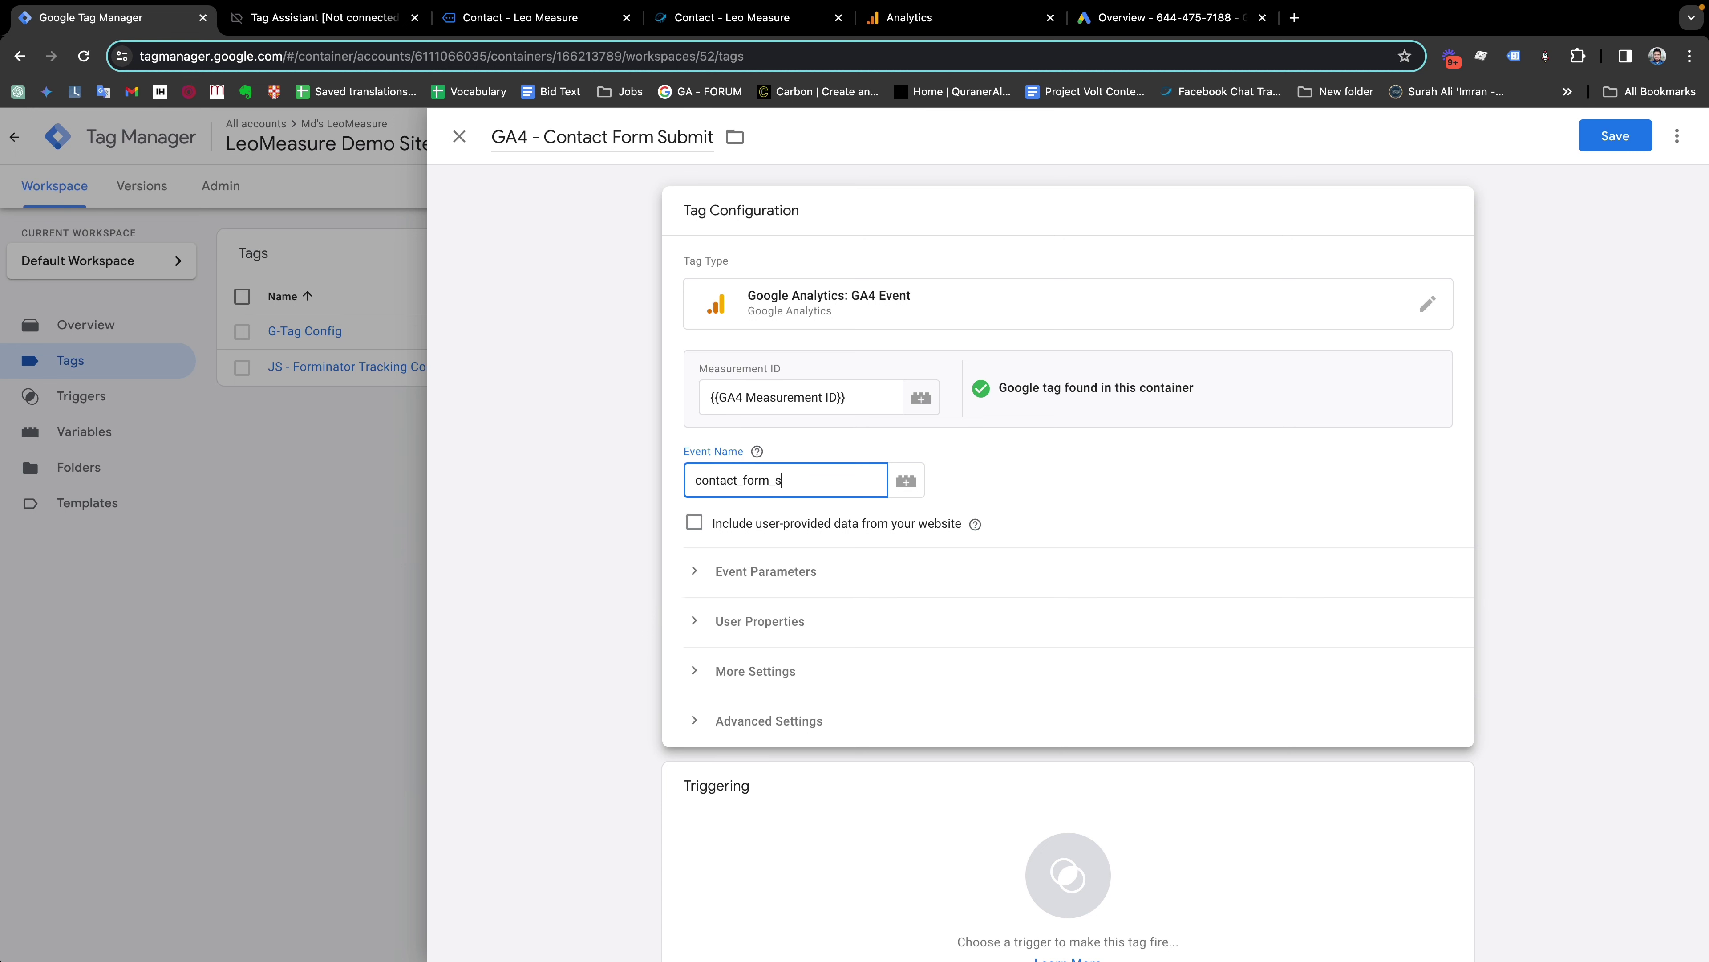
text(ubmit)
click(1003, 511)
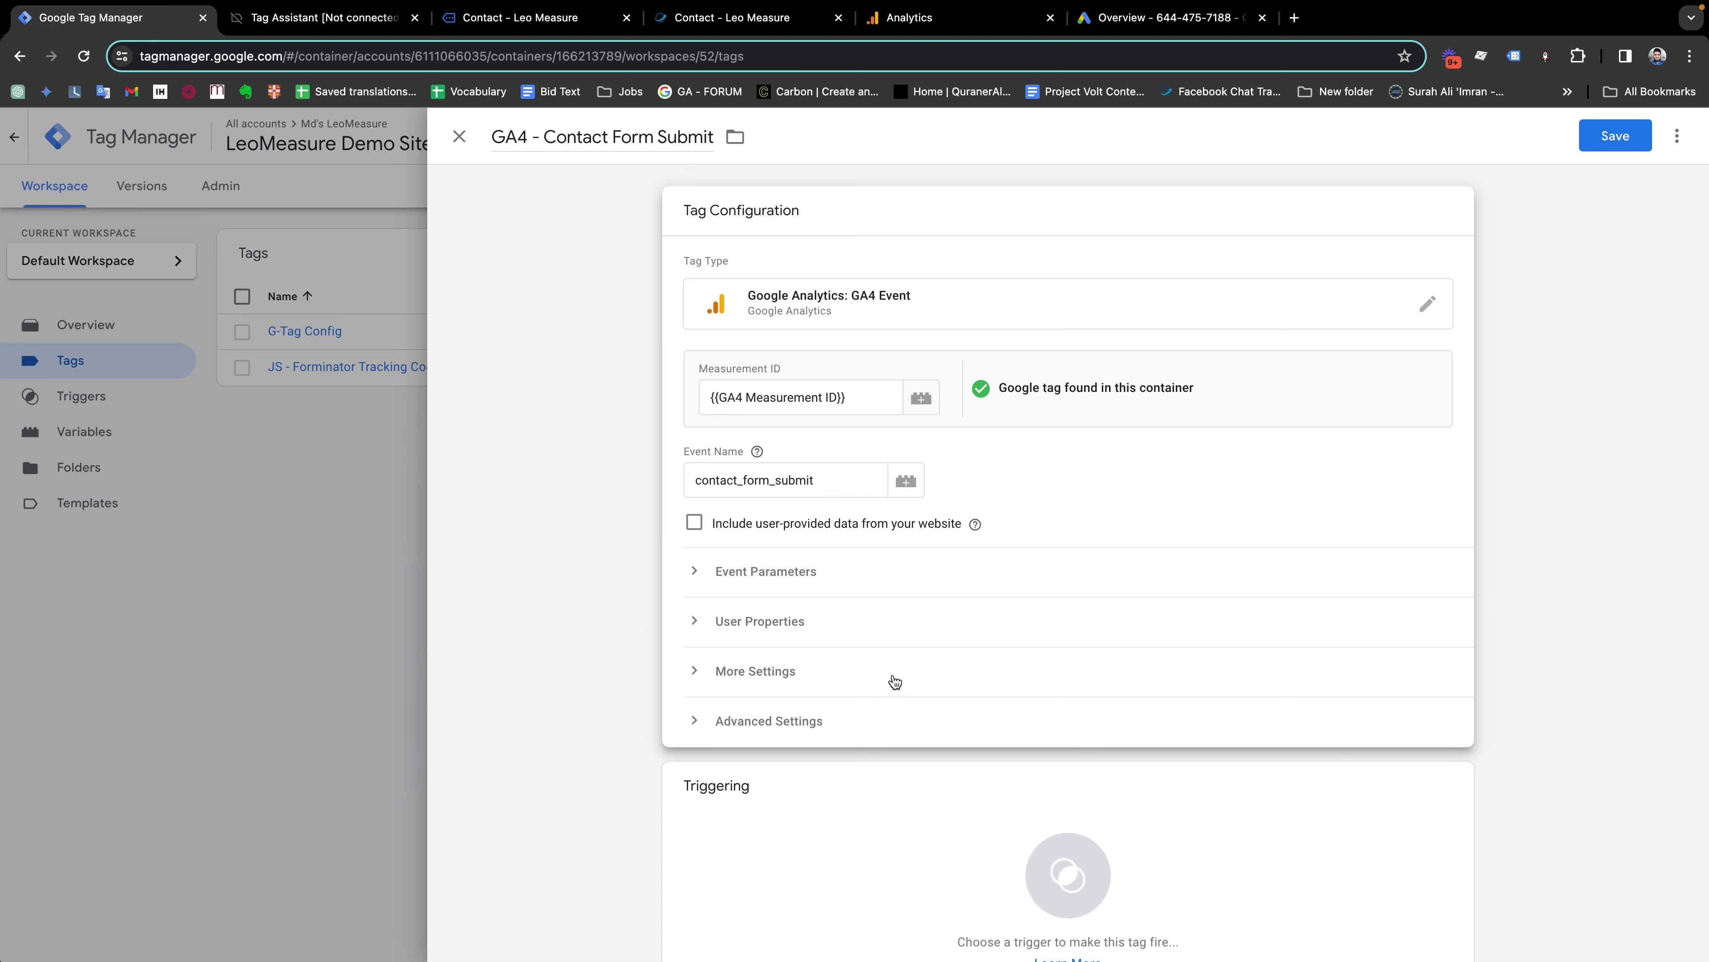
scroll(870, 585, down, 1)
Add a user property row named form_id whose value is {{dlv - form_id}}
click(790, 587)
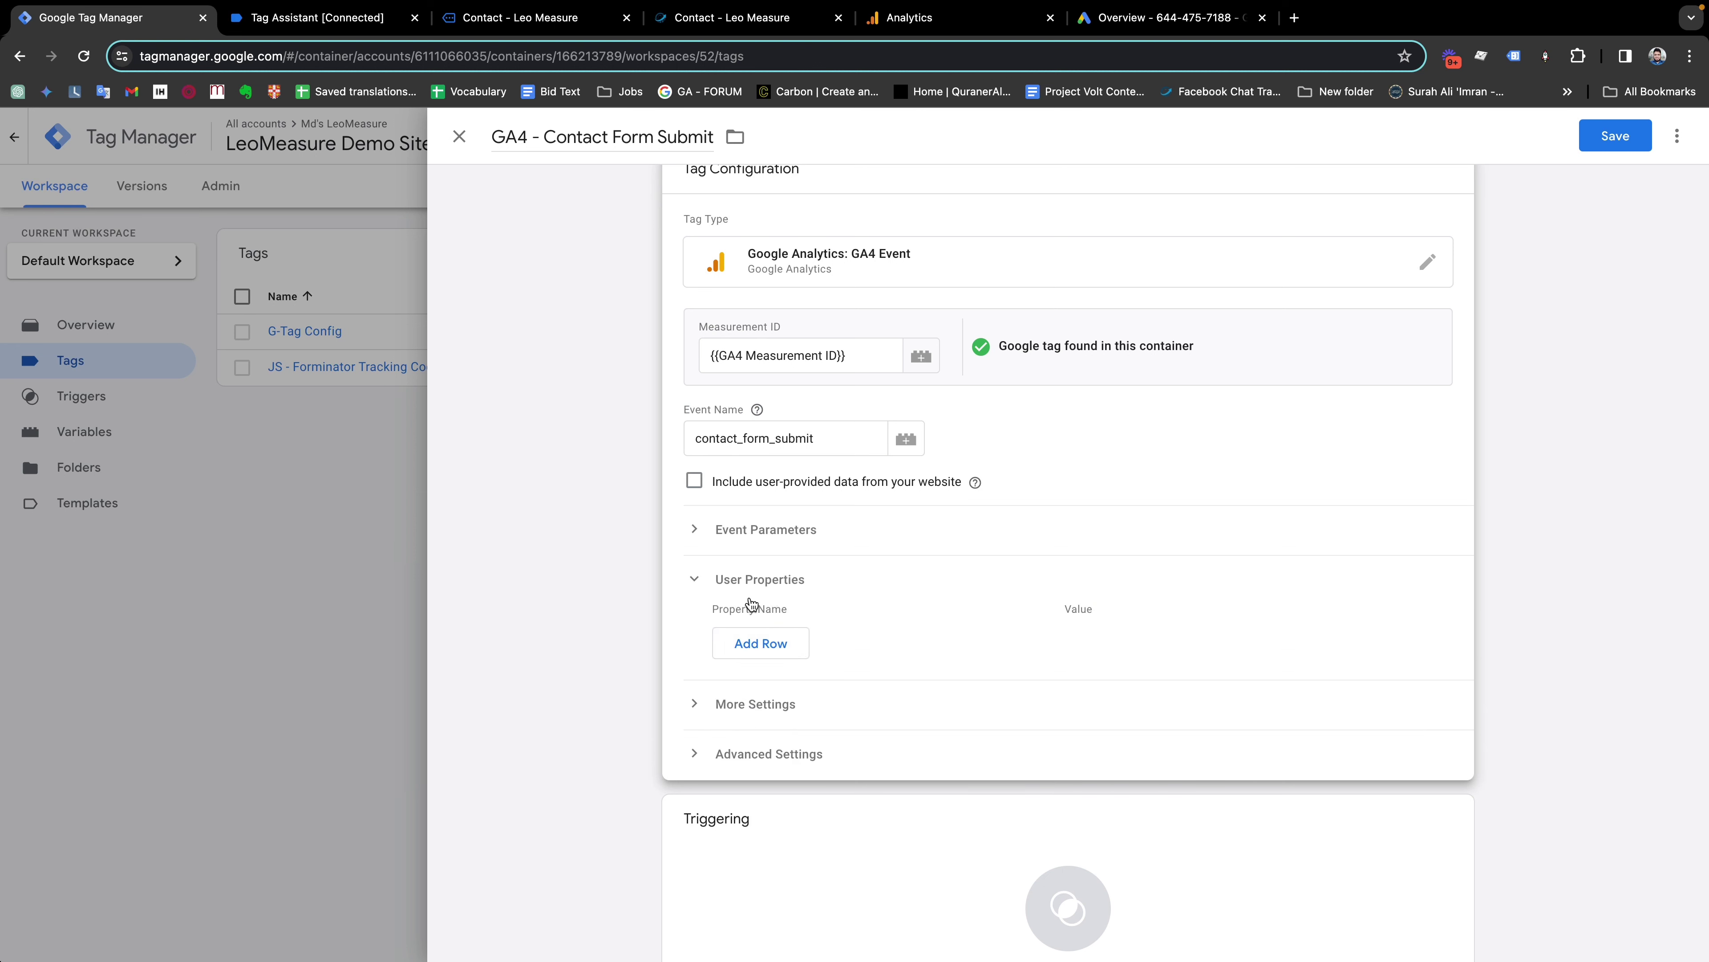
click(773, 652)
click(760, 647)
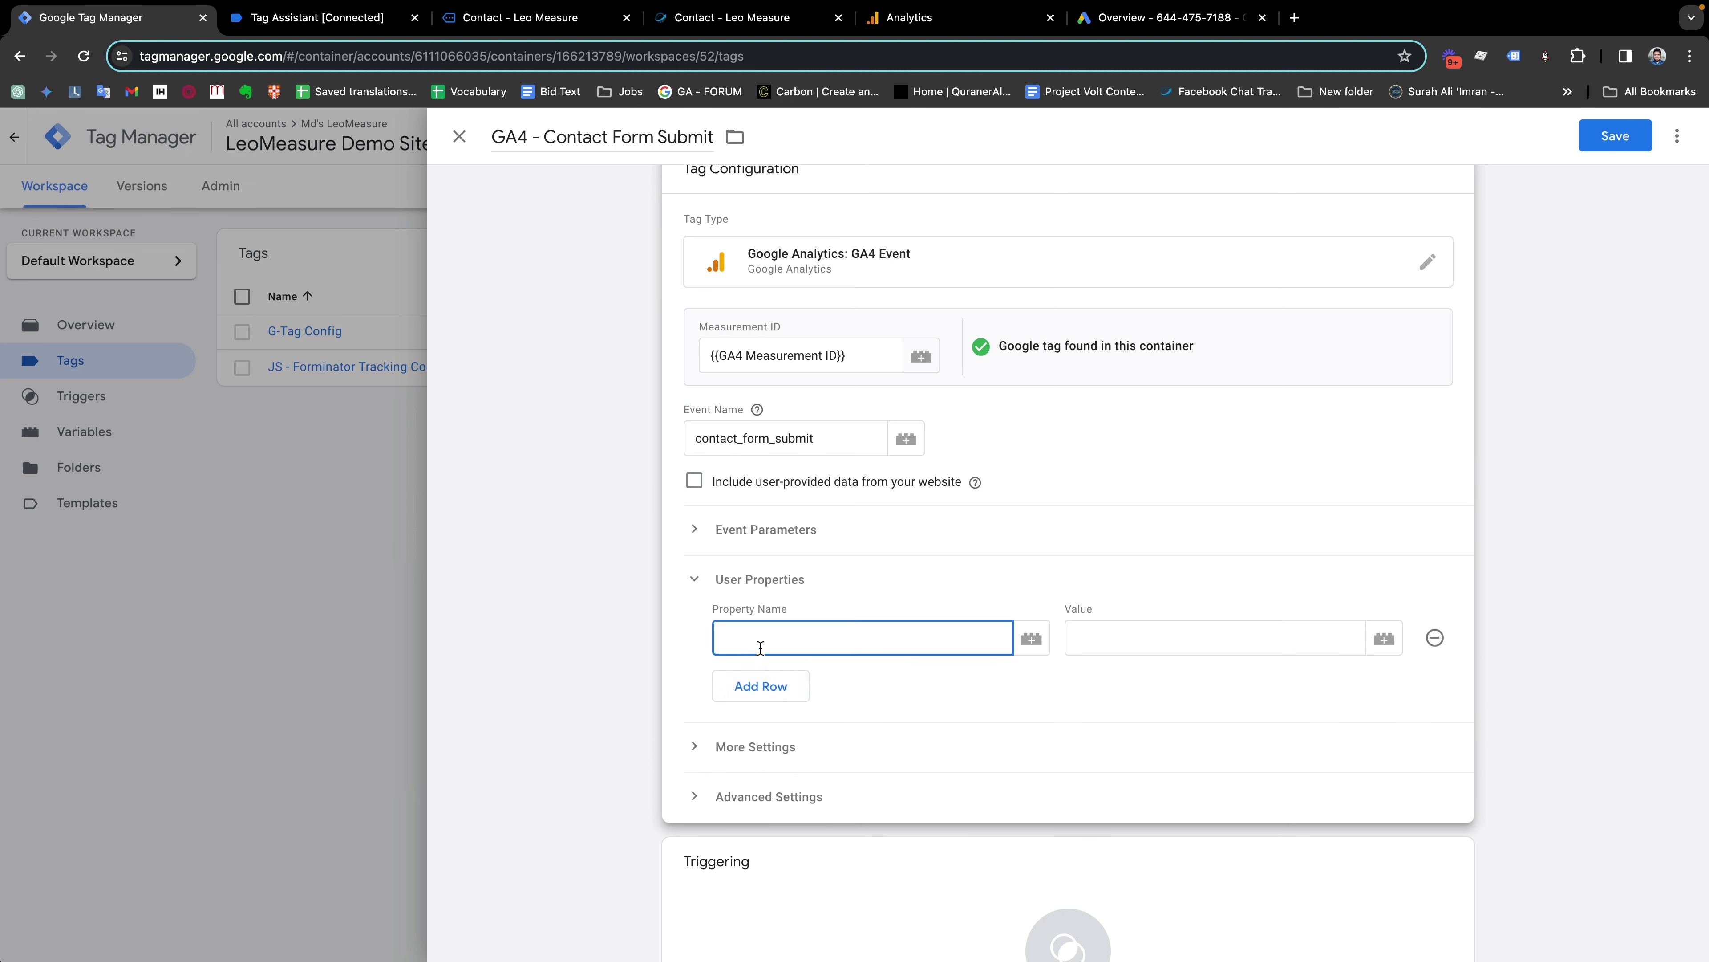
text(form_id)
click(1130, 641)
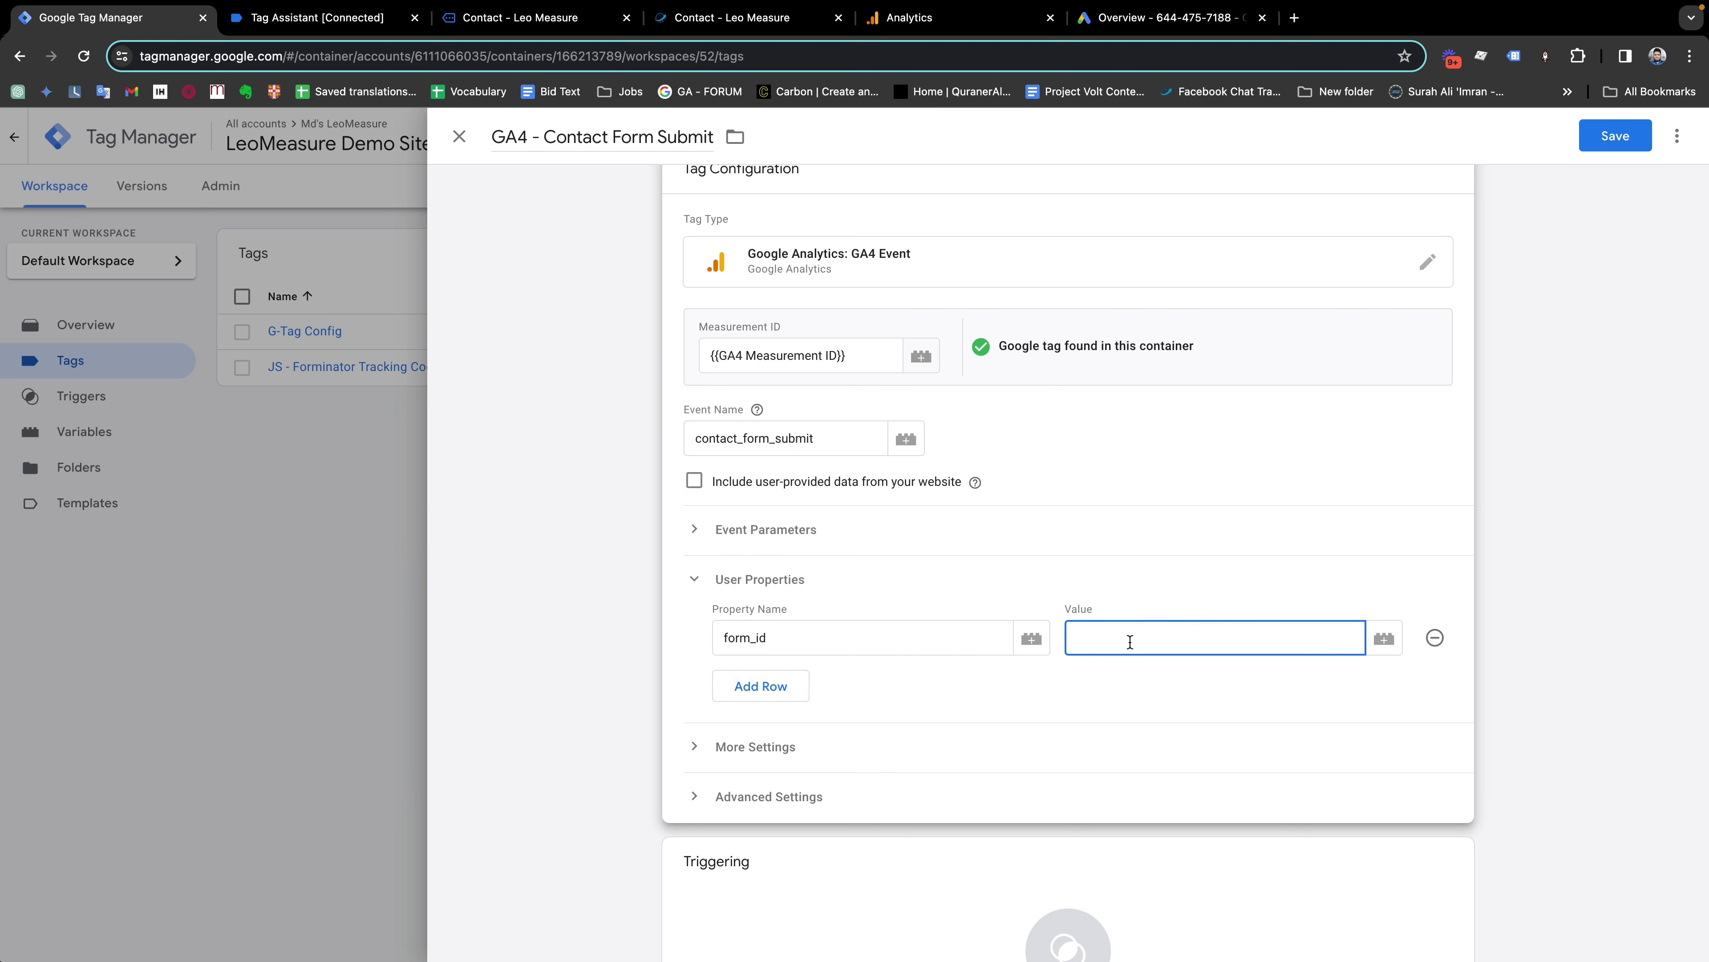
click(1384, 639)
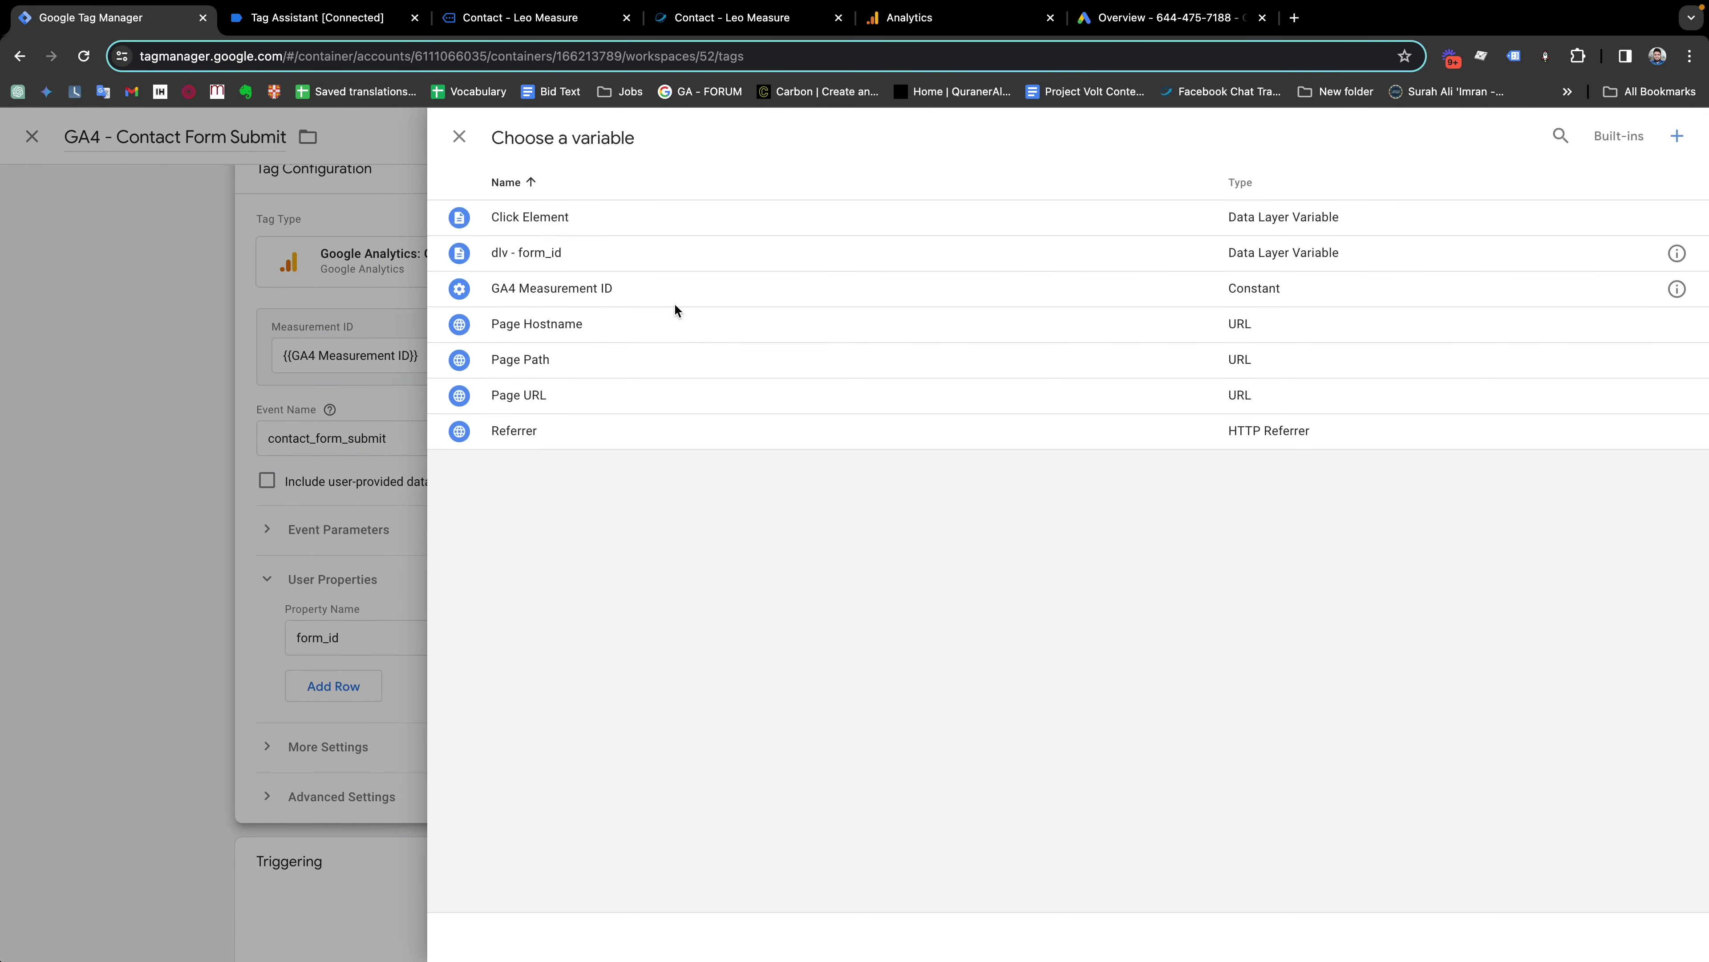
click(545, 254)
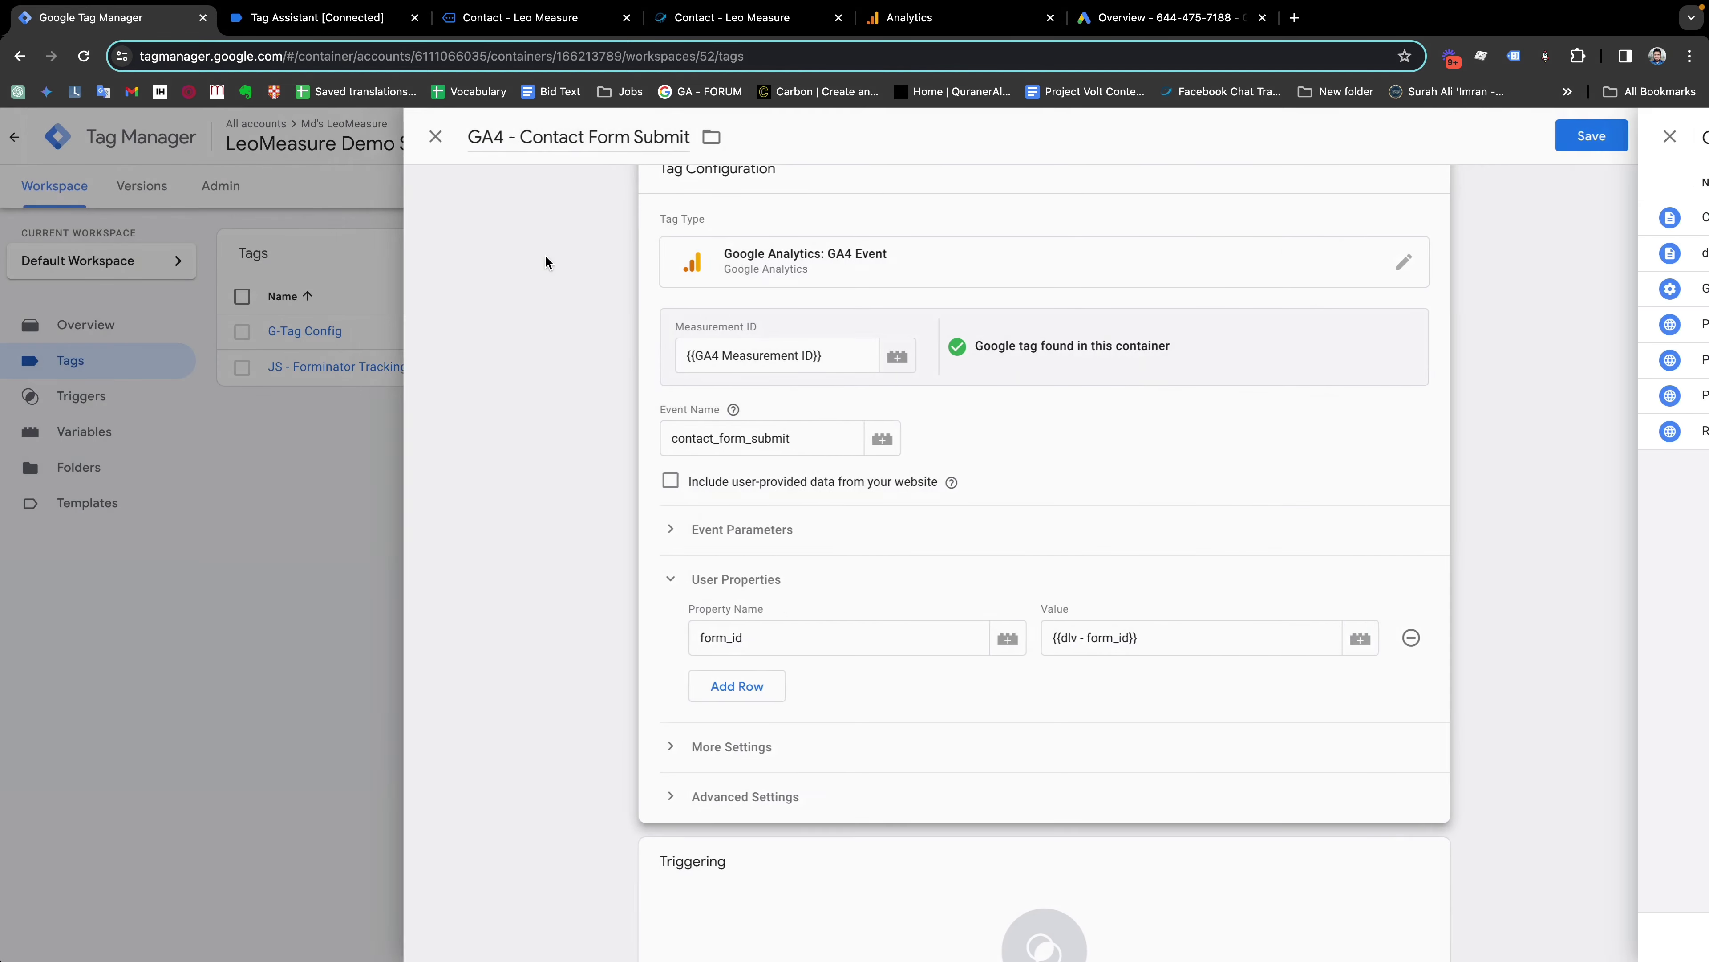
scroll(841, 639, down, 1)
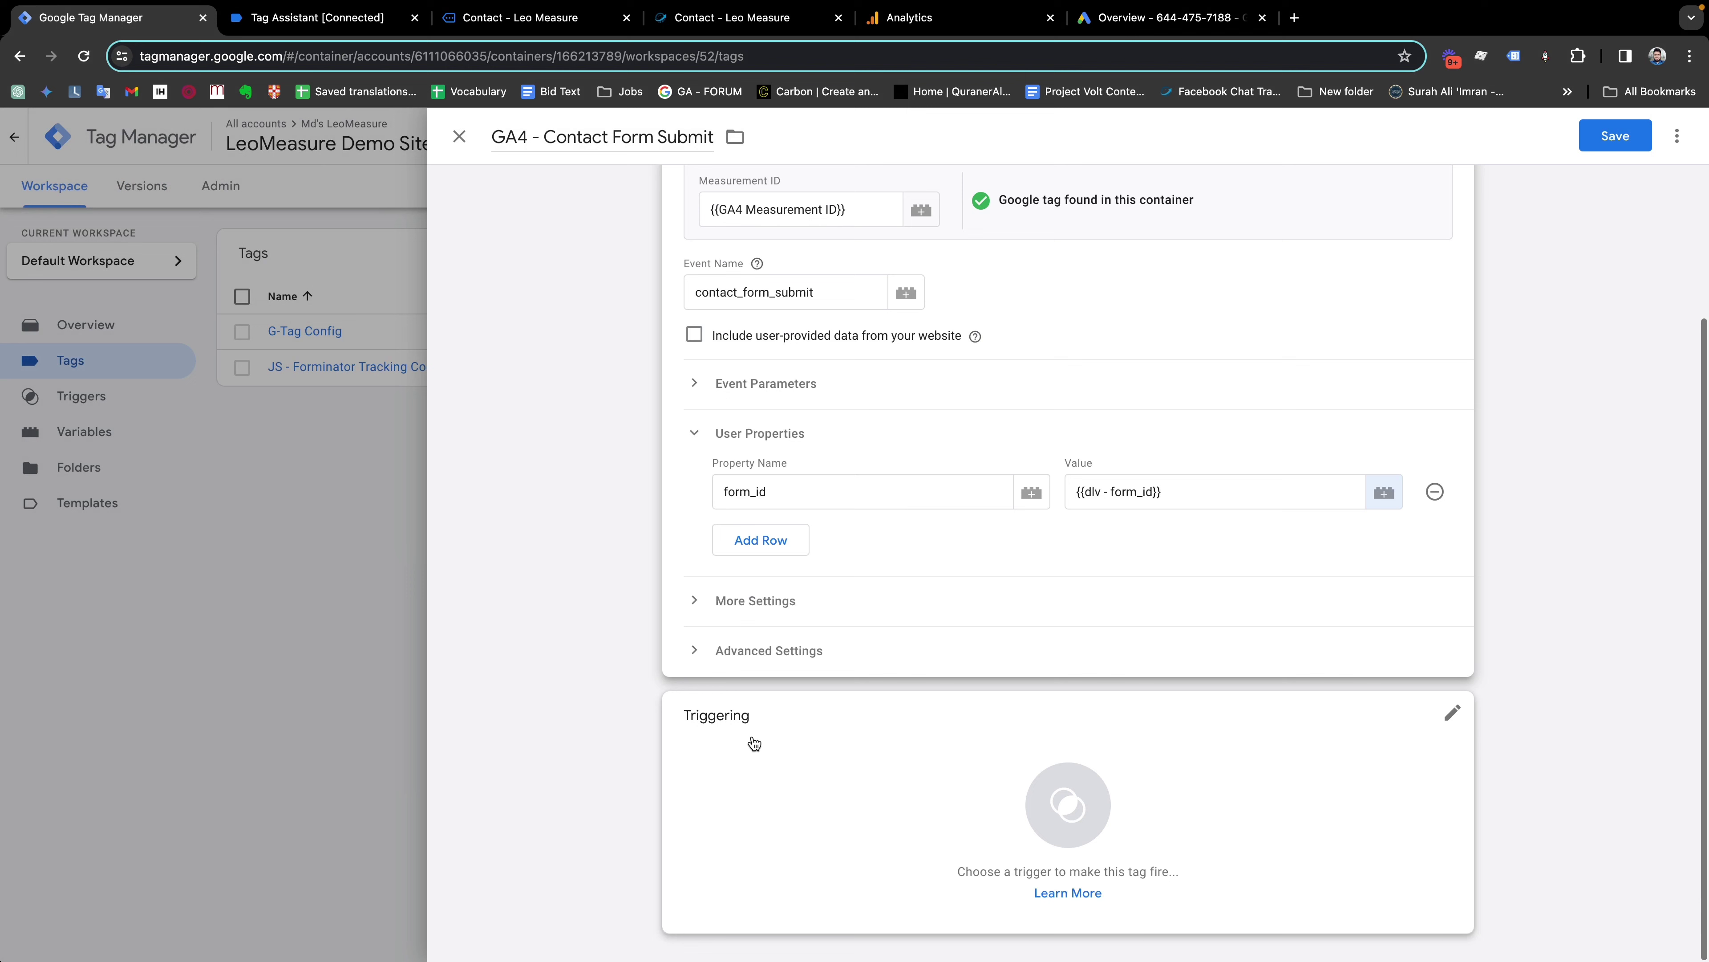
Attach the dle - forminator_form_submit trigger to GA4 - Contact Form Submit and save the tag
click(836, 711)
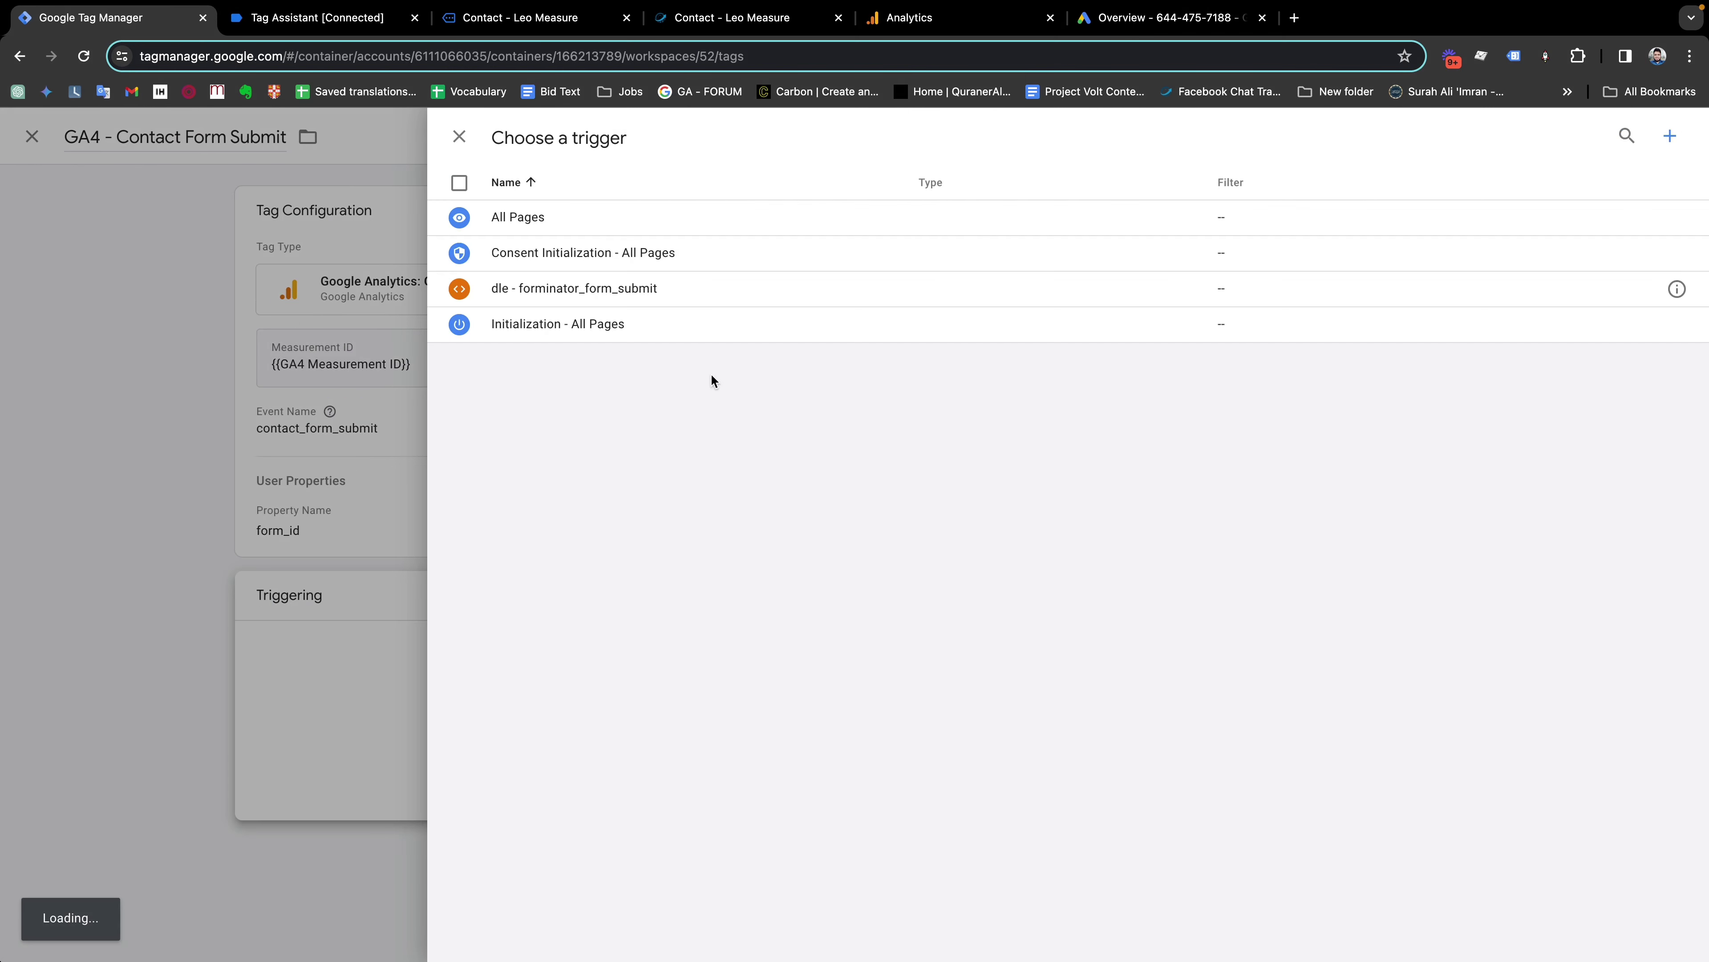
click(572, 298)
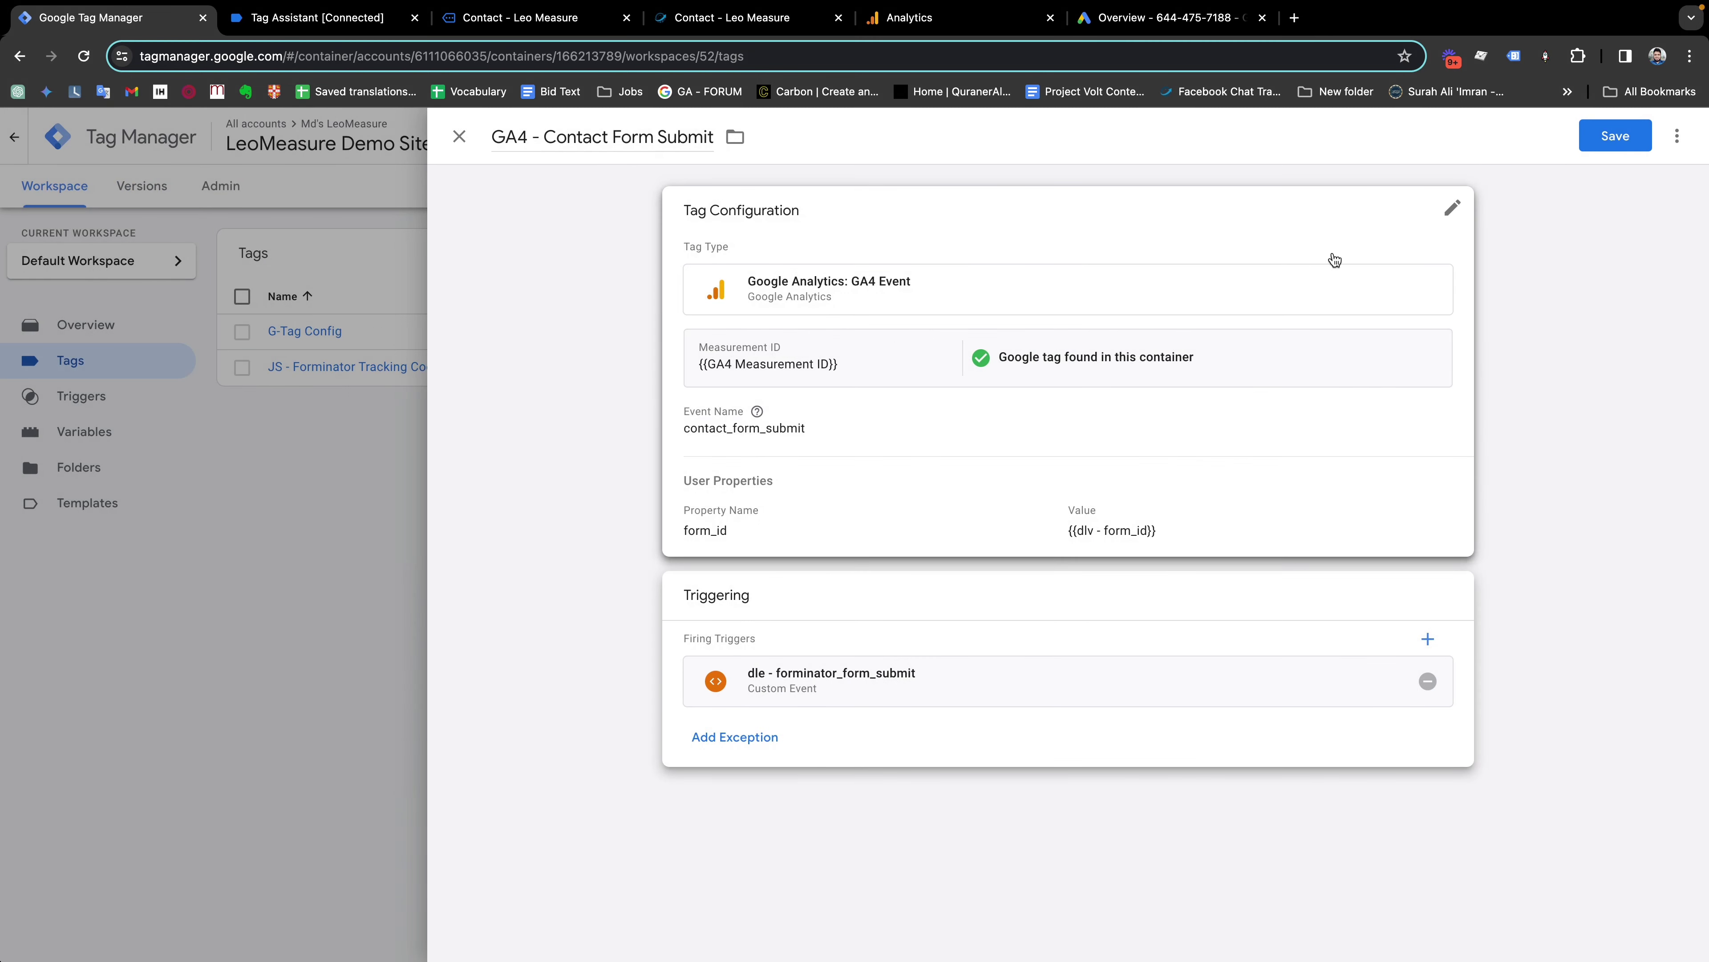
click(1607, 139)
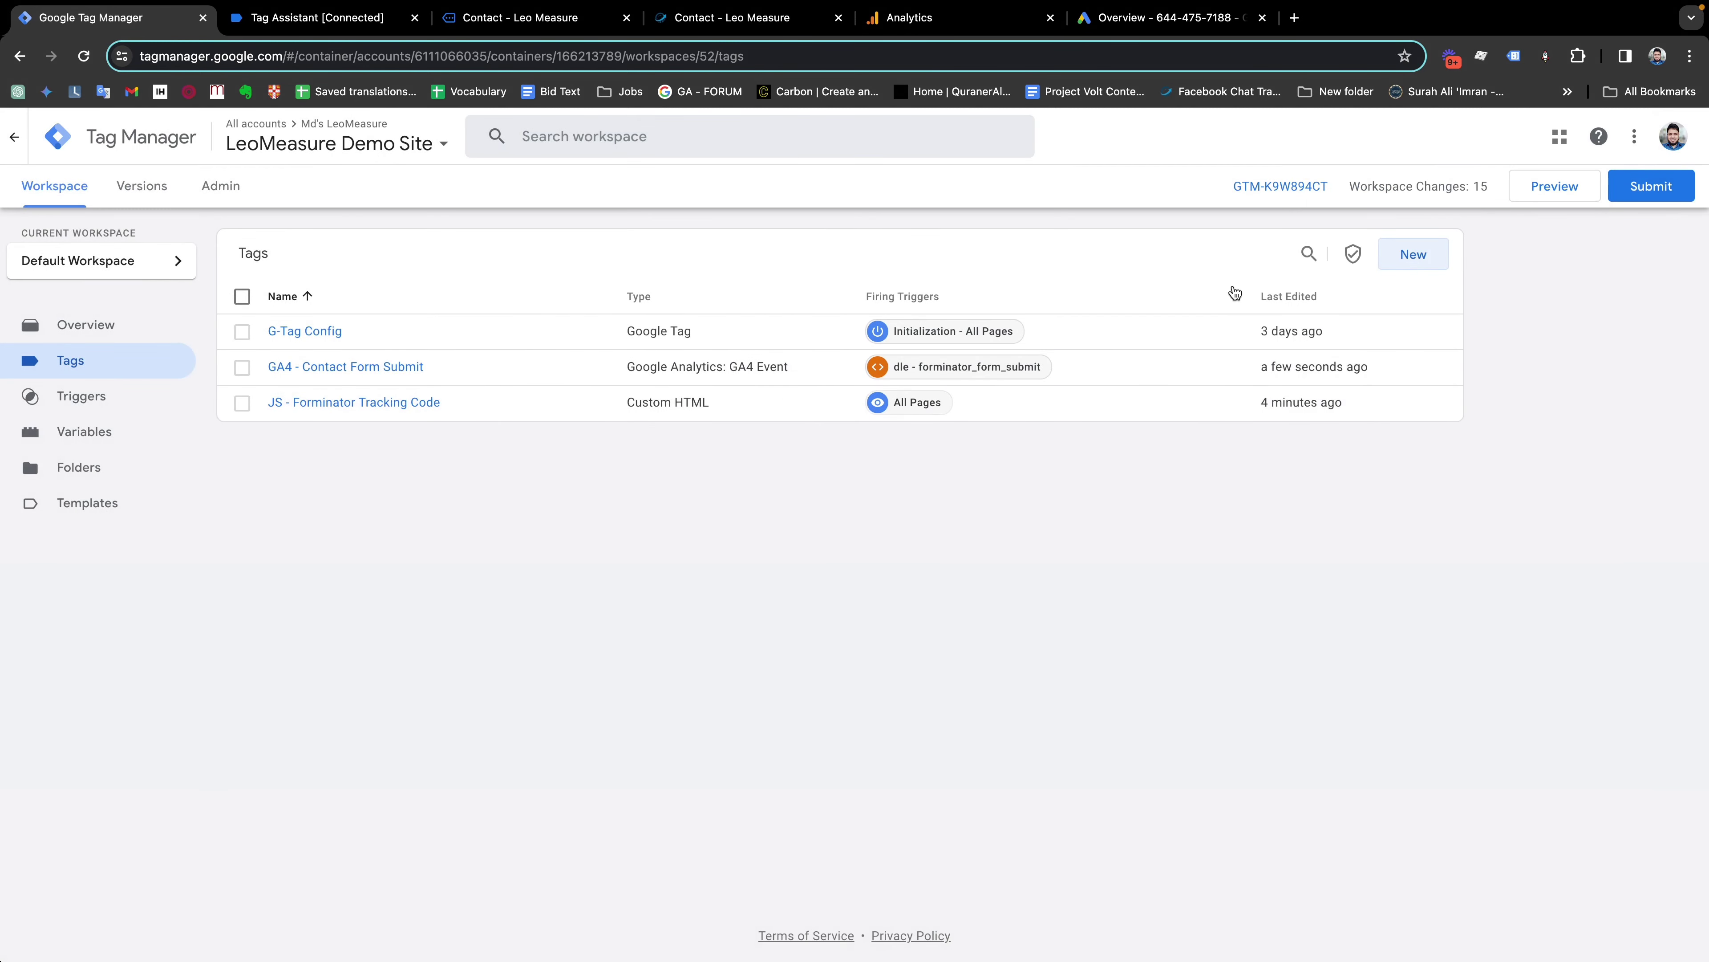
Start a Preview session and confirm Tag Assistant's connection to leomeasure.com
click(1555, 191)
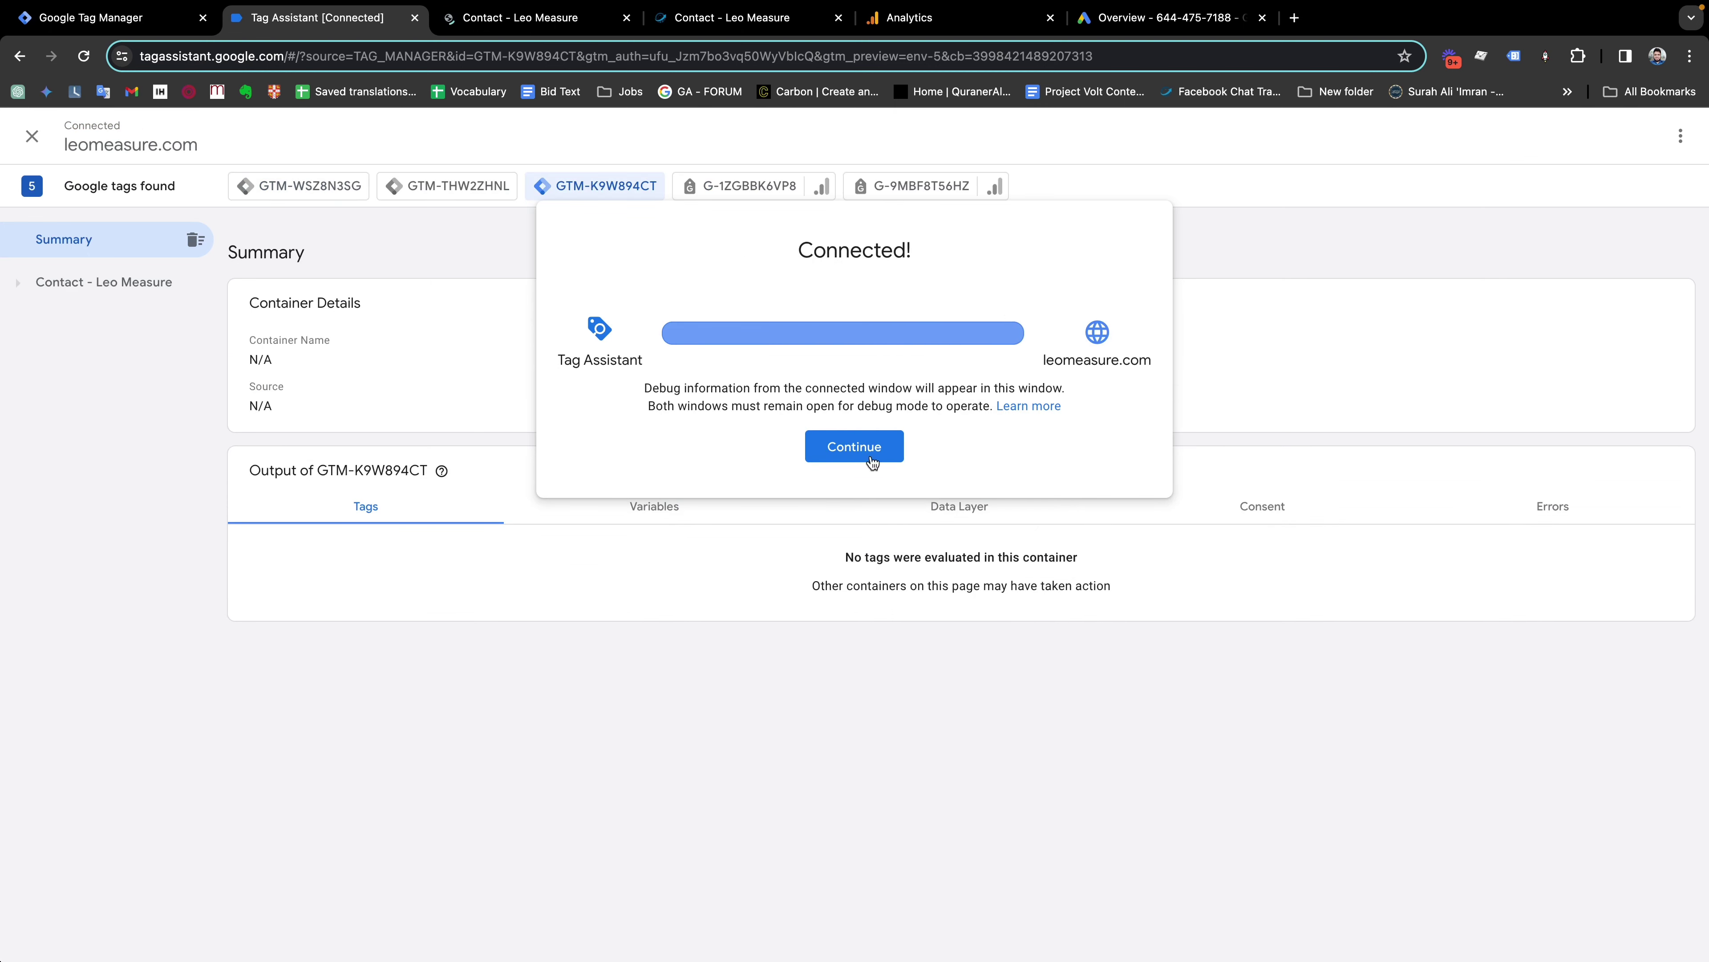
click(854, 445)
On the contact page, fill in a test name, a test e-mail address and a phone number
click(482, 29)
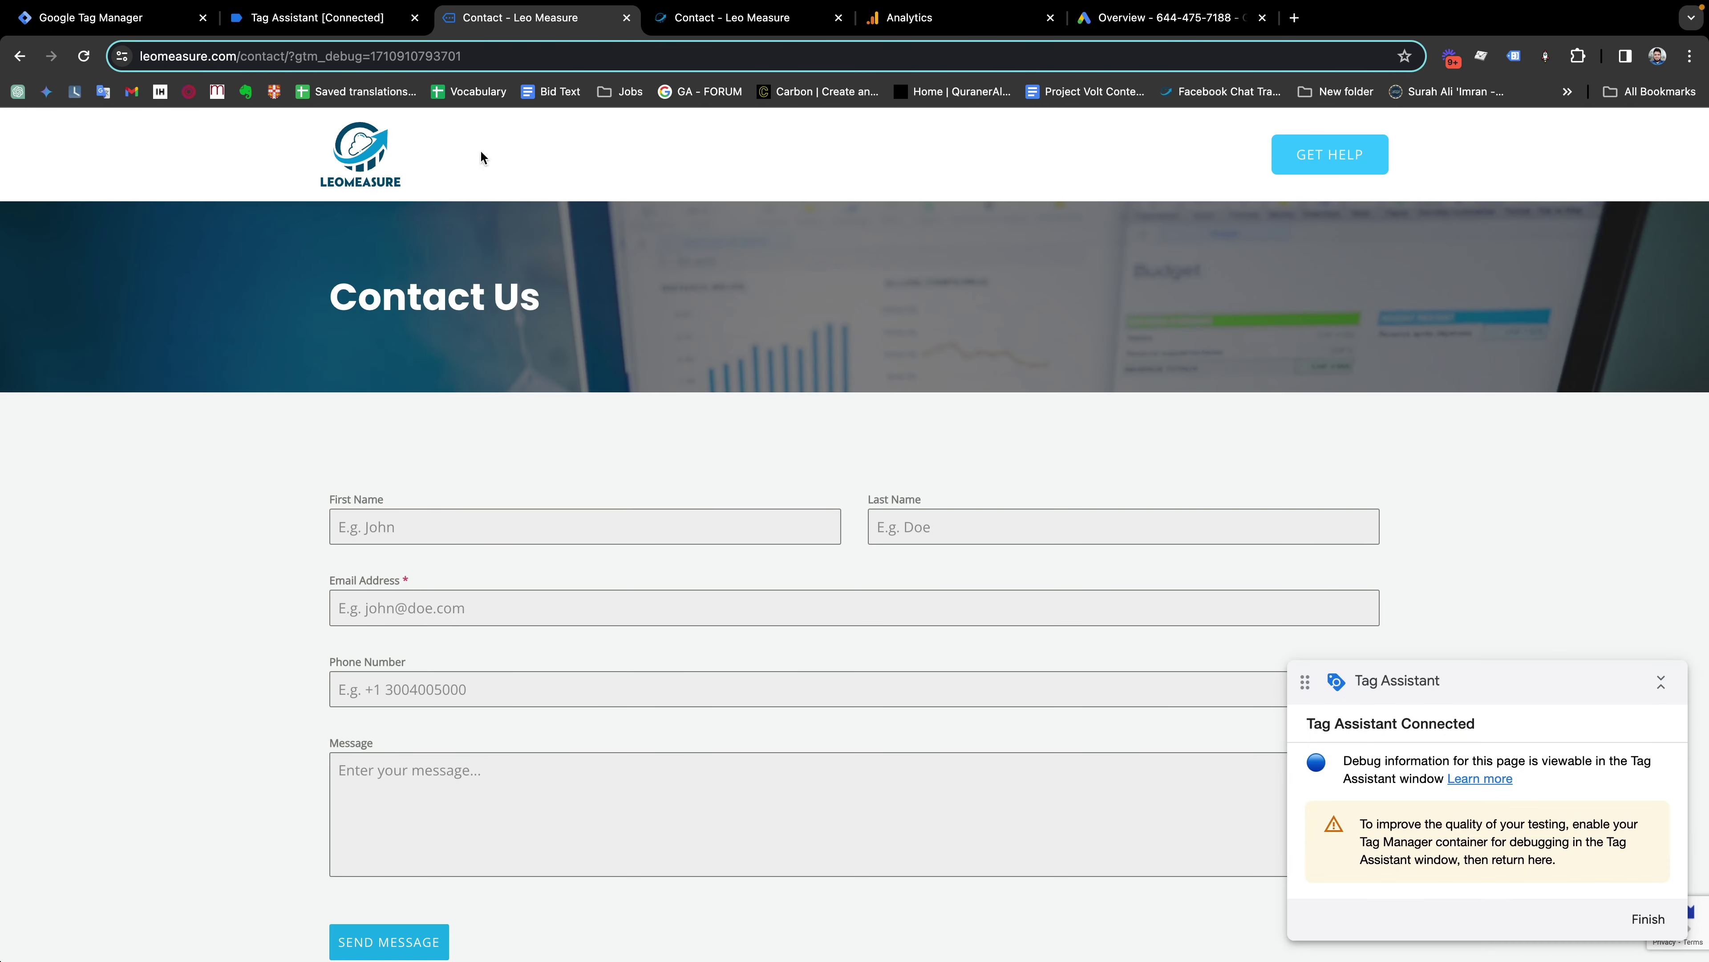
text(MdHasanuz)
key(BackSpace)
text(test@gam)
key(BackSpace)
key(BackSpace)
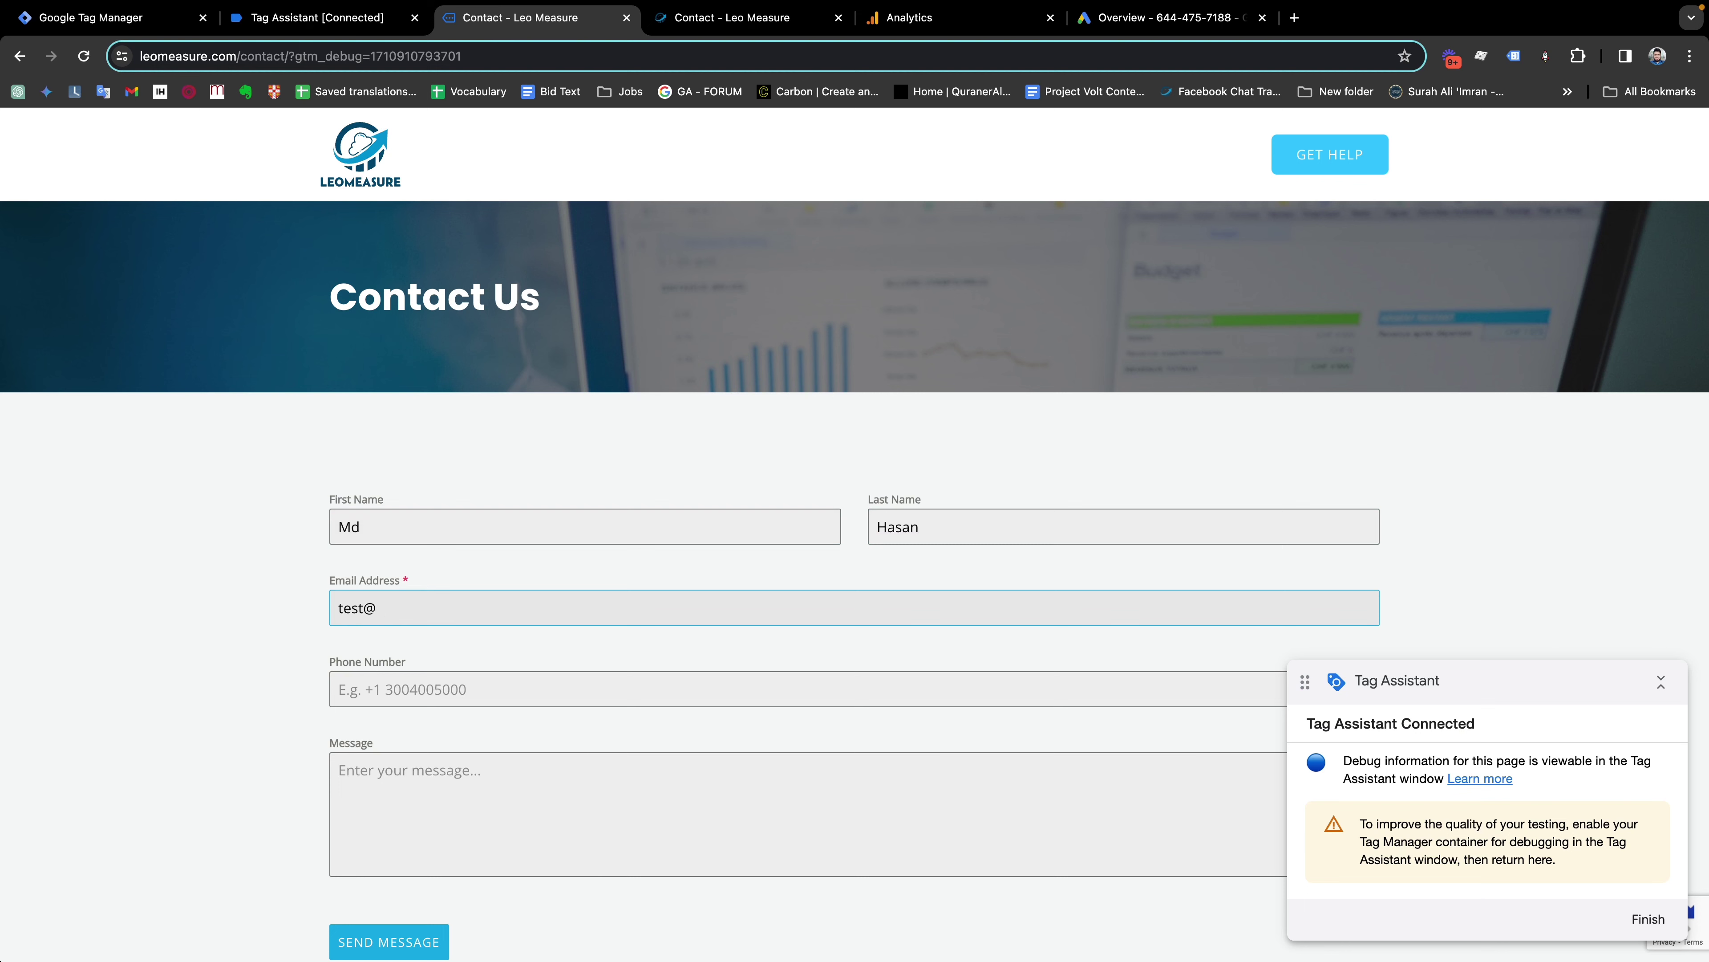
text(gamil.com)
click(448, 694)
Enter the message 'This is a test message...' and submit the contact form
scroll(500, 660, down, 3)
click(500, 660)
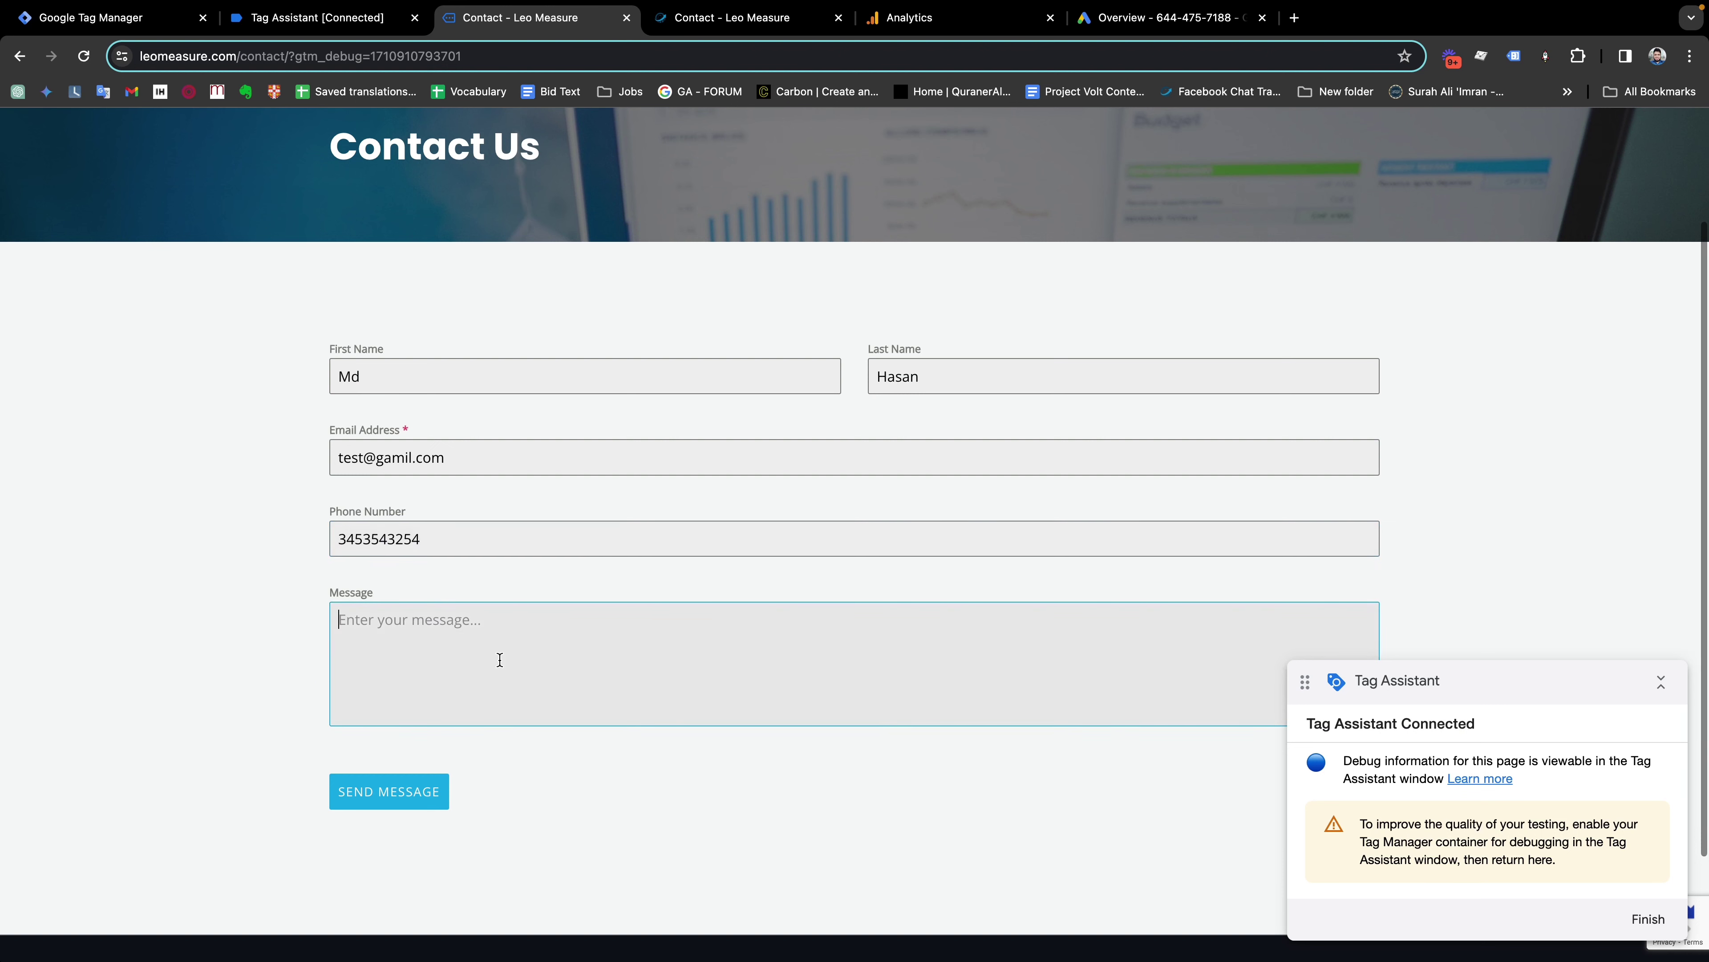
text(This is )
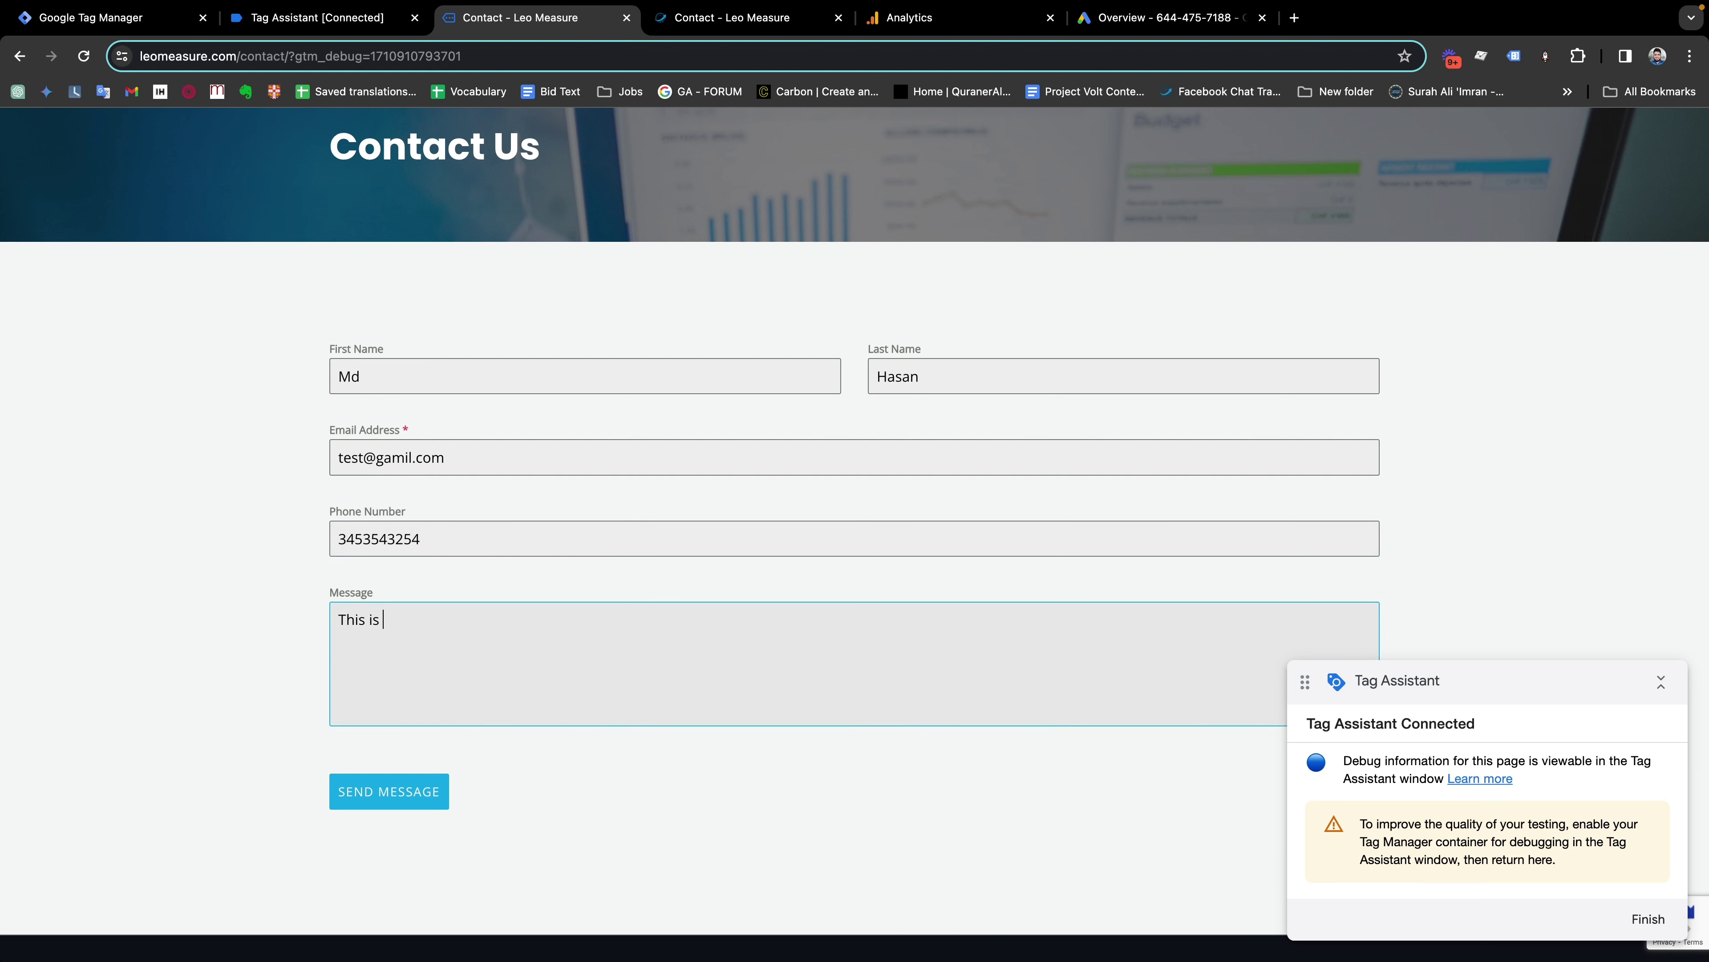
text(a test mesasge...)
key(BackSpace)
key(BackSpace)
key(BackSpace)
key(alt+shift+Left)
text(me)
click(389, 791)
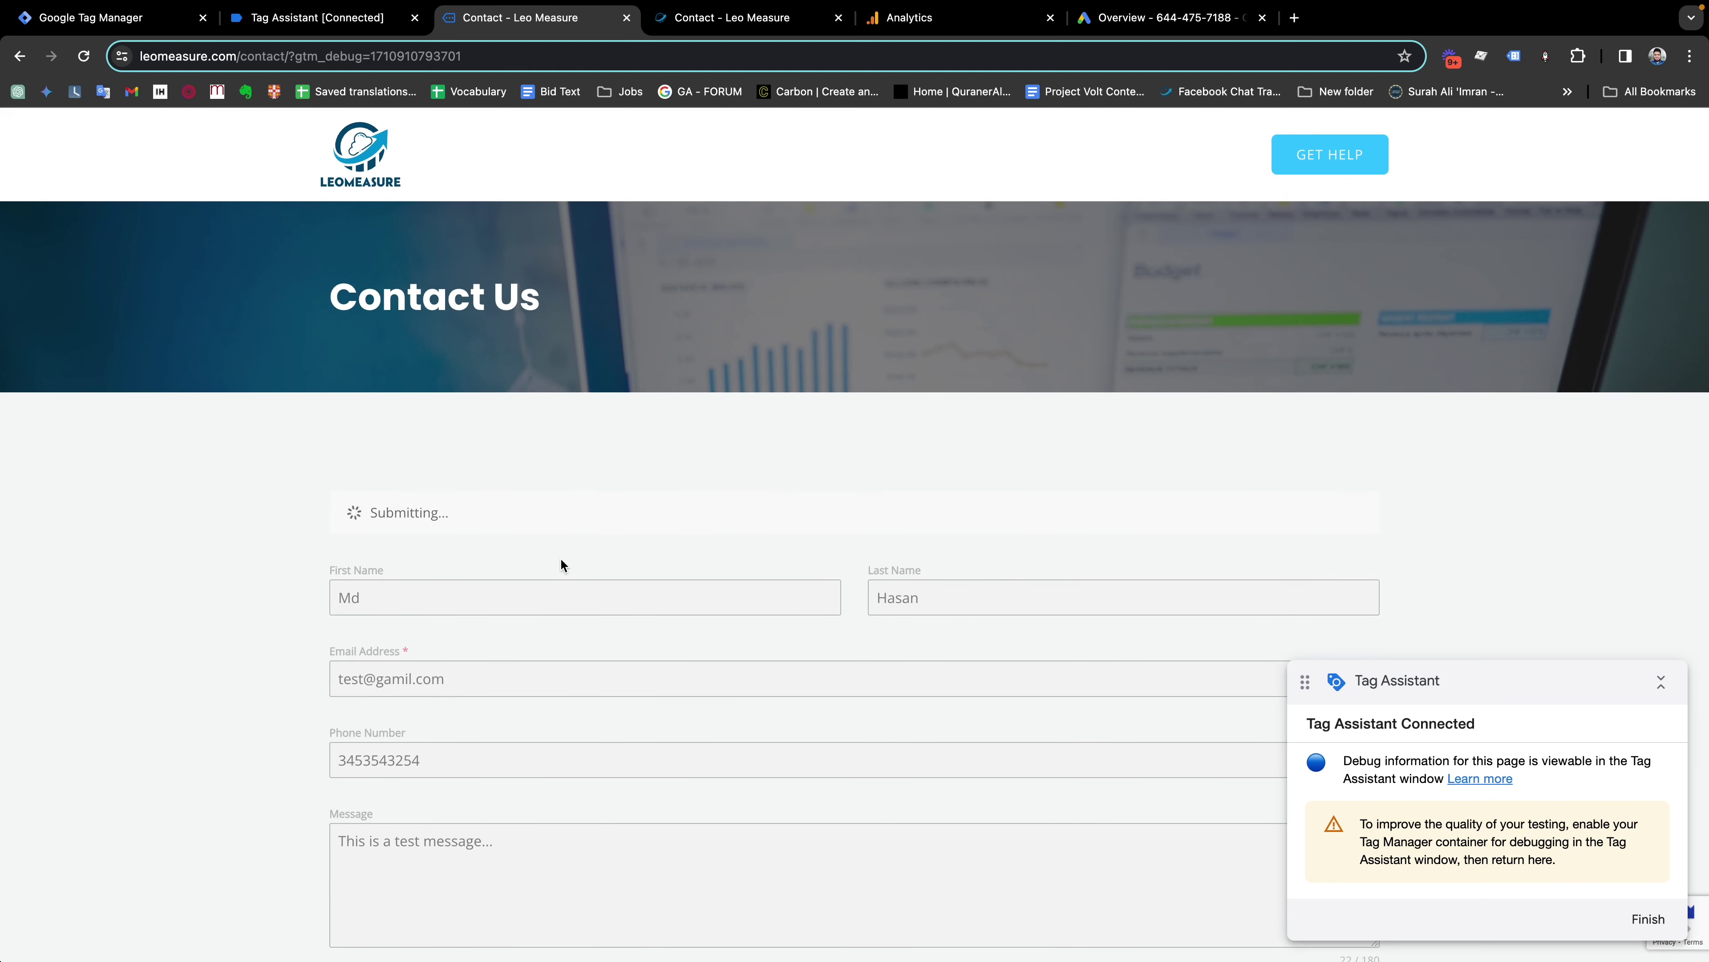
Check Tag Assistant's forminator_form_submit event lists GA4 - Contact Form Submit under Tags Fired
drag(343, 519, 683, 519)
click(355, 21)
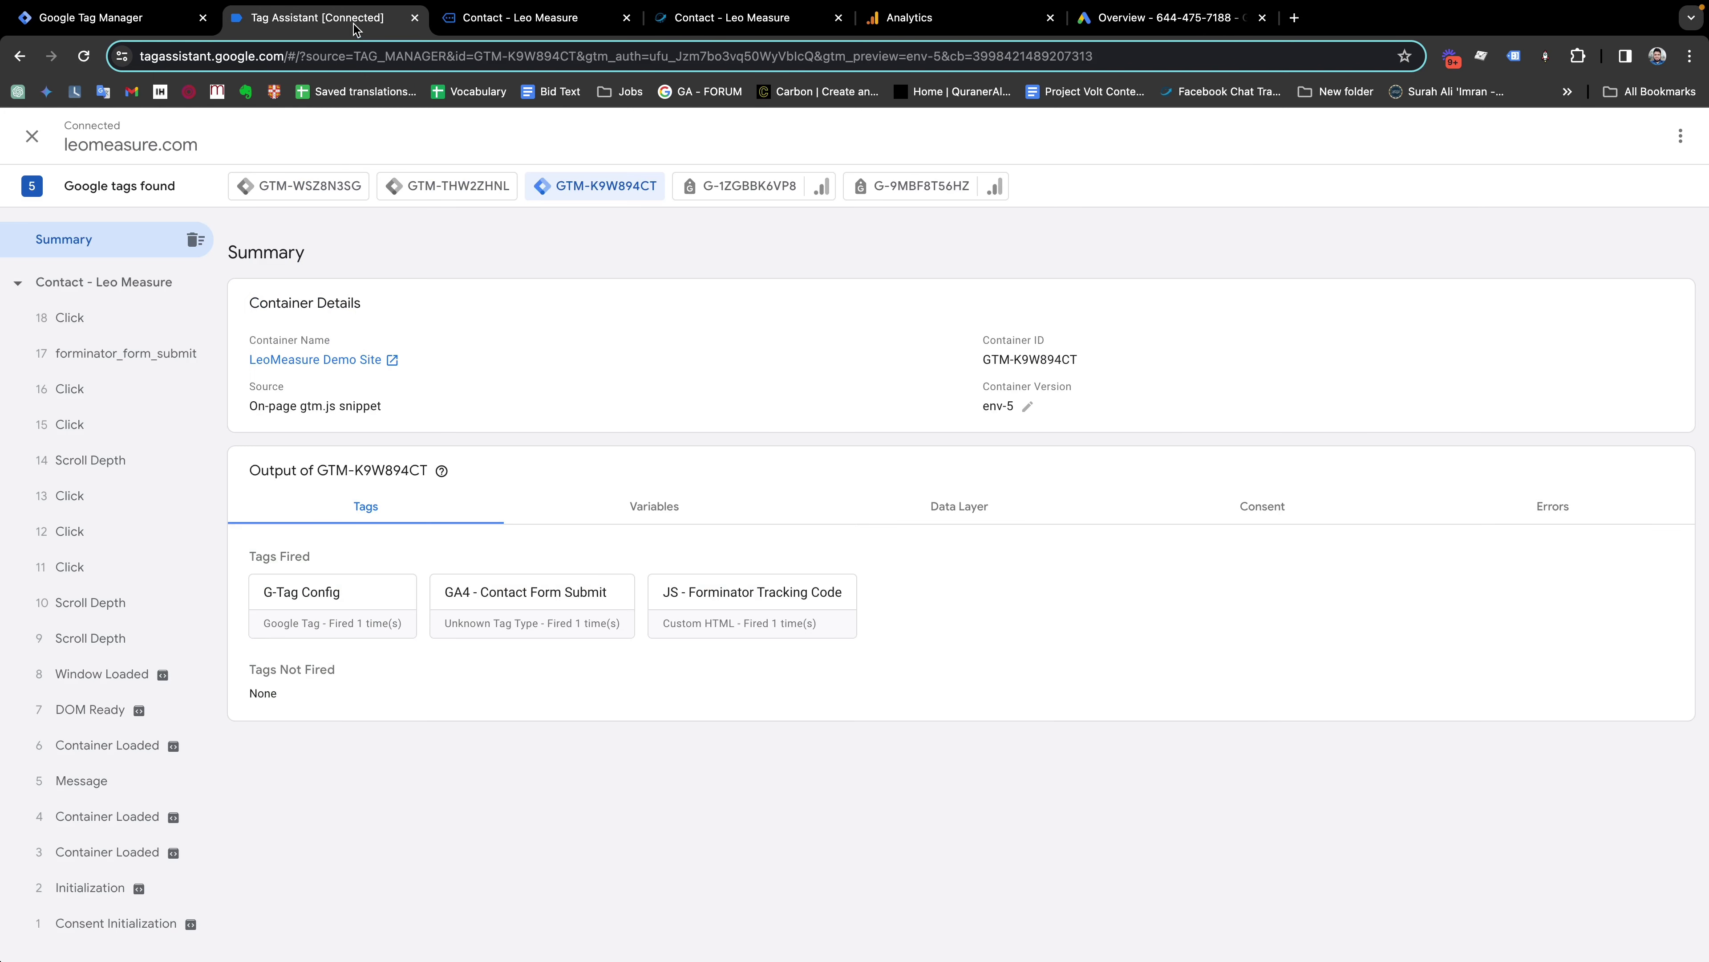
click(124, 356)
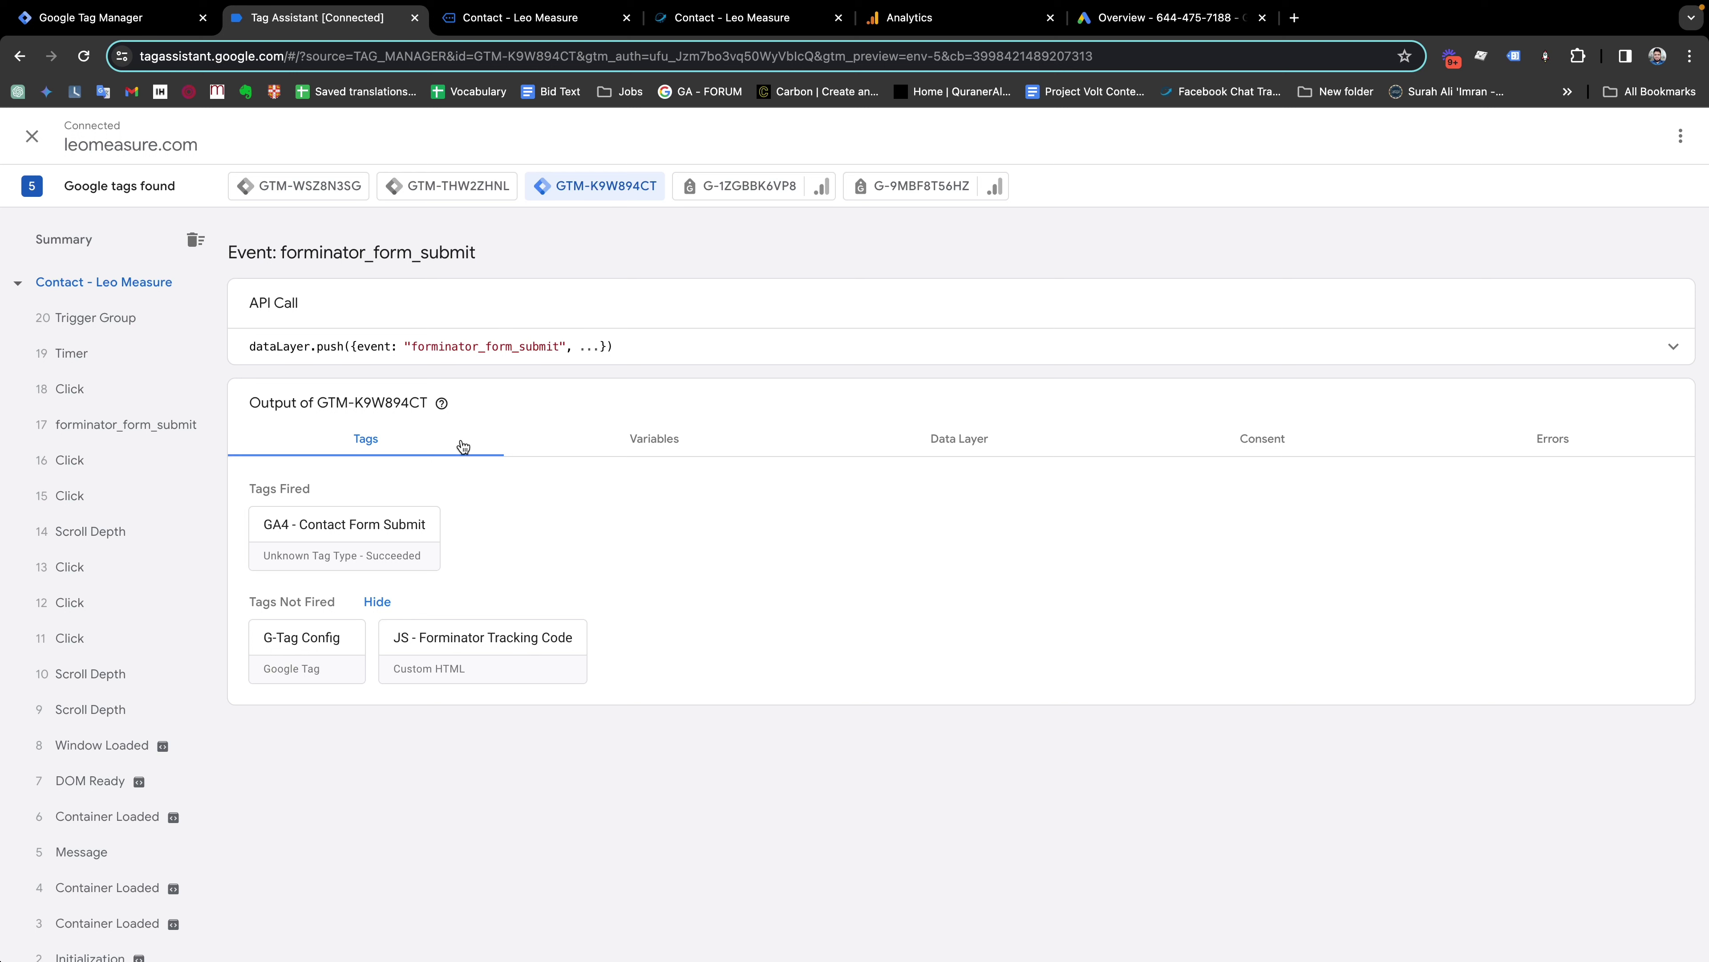
click(915, 18)
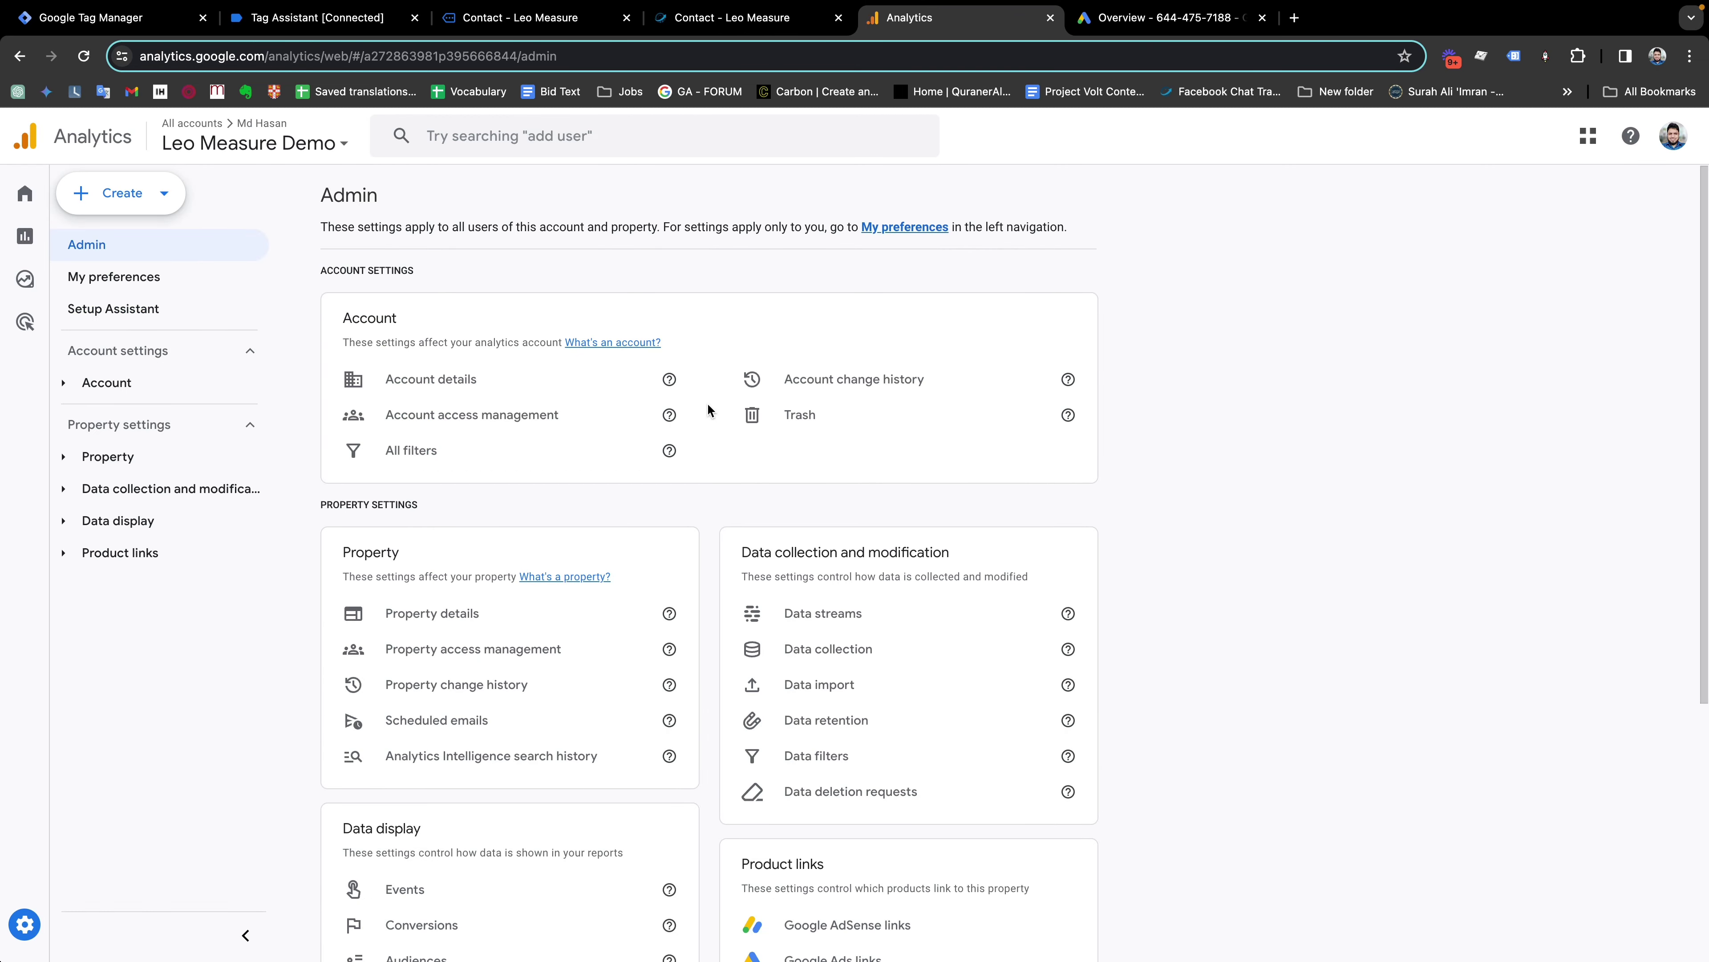
Go to Admin and open DebugView from the Data display section
scroll(334, 690, down, 5)
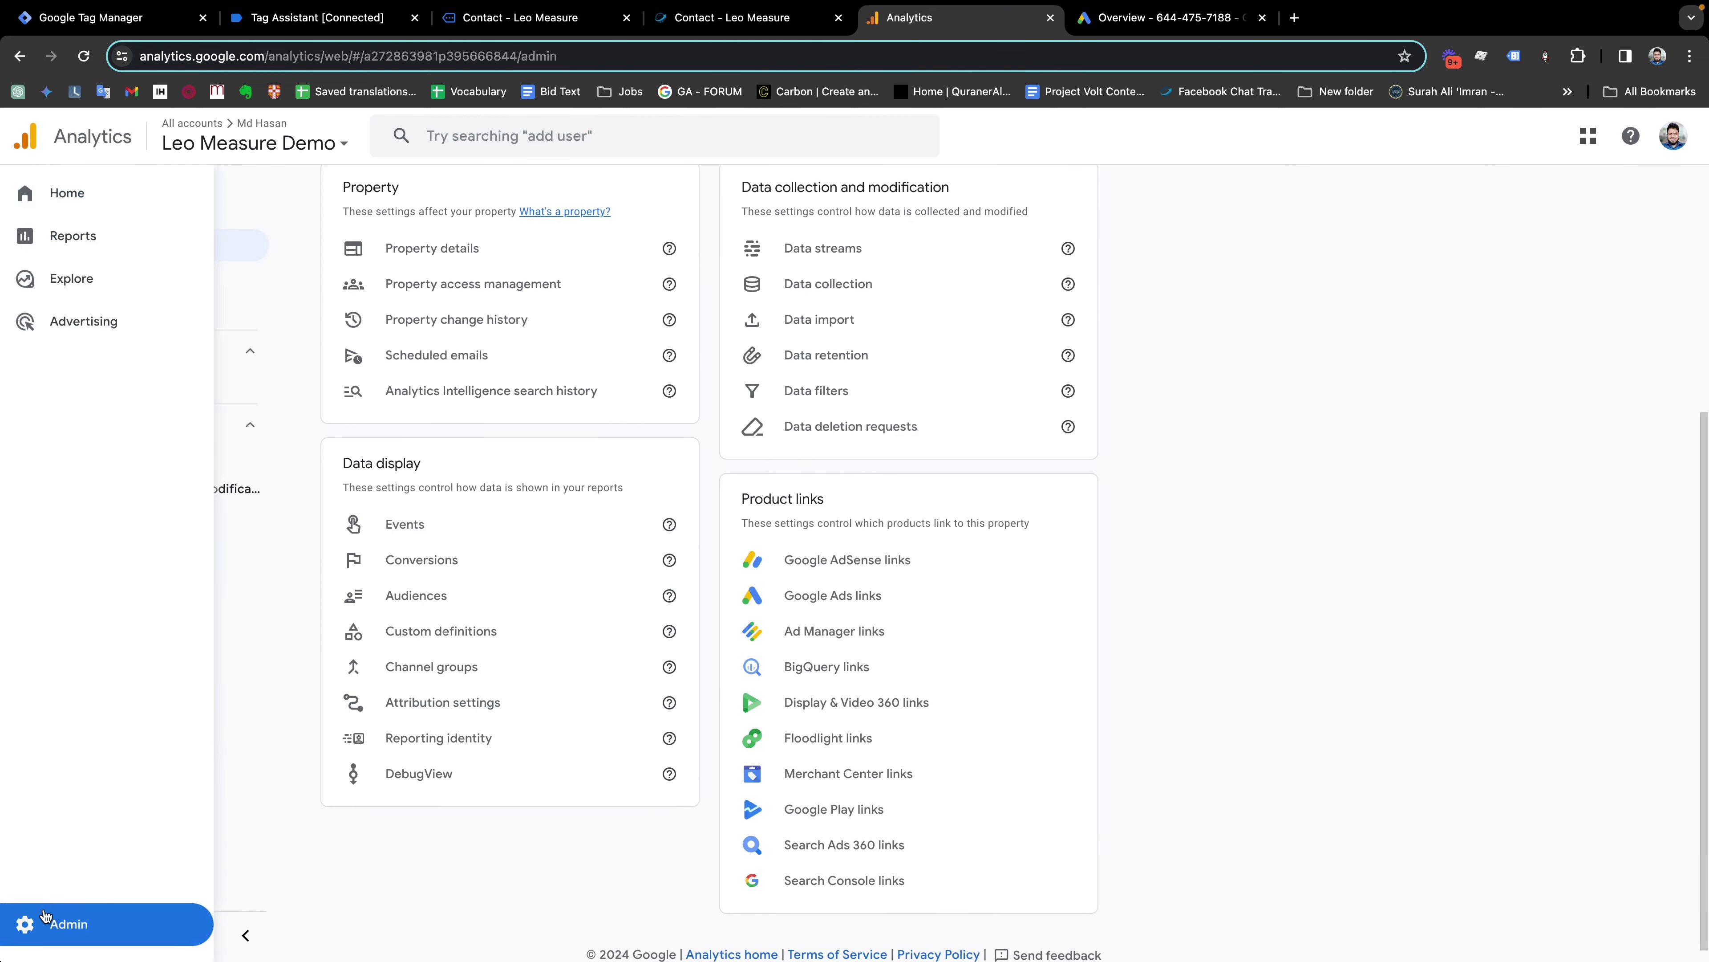
click(24, 924)
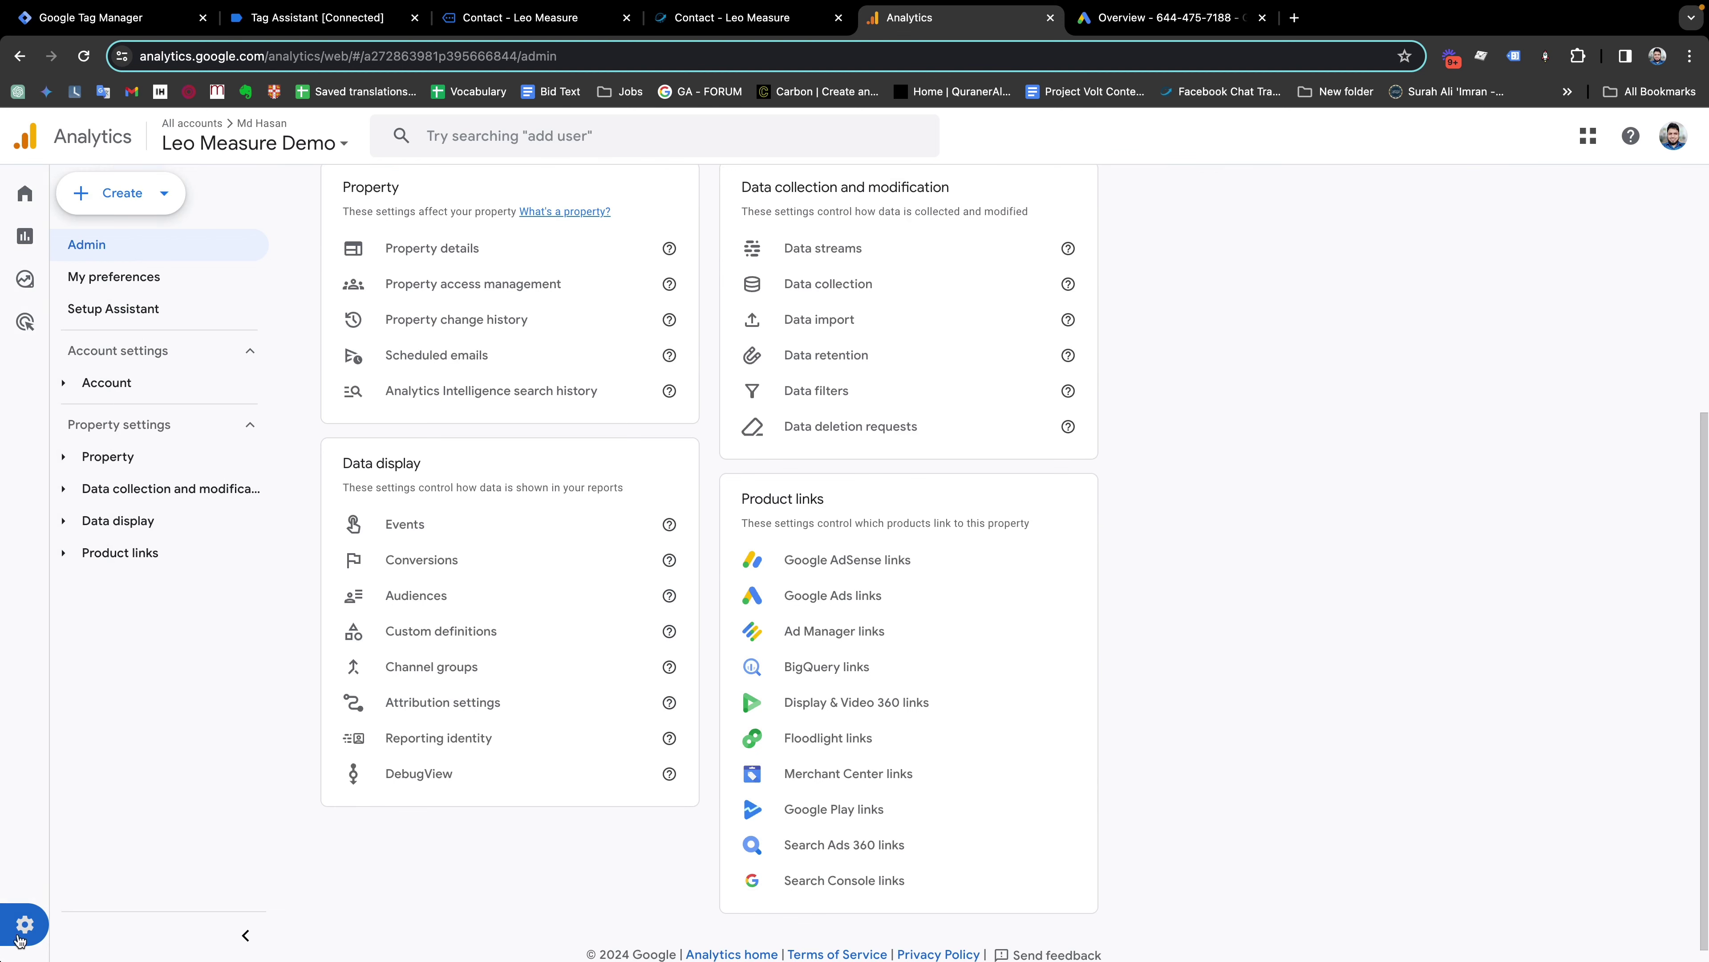
scroll(452, 687, down, 1)
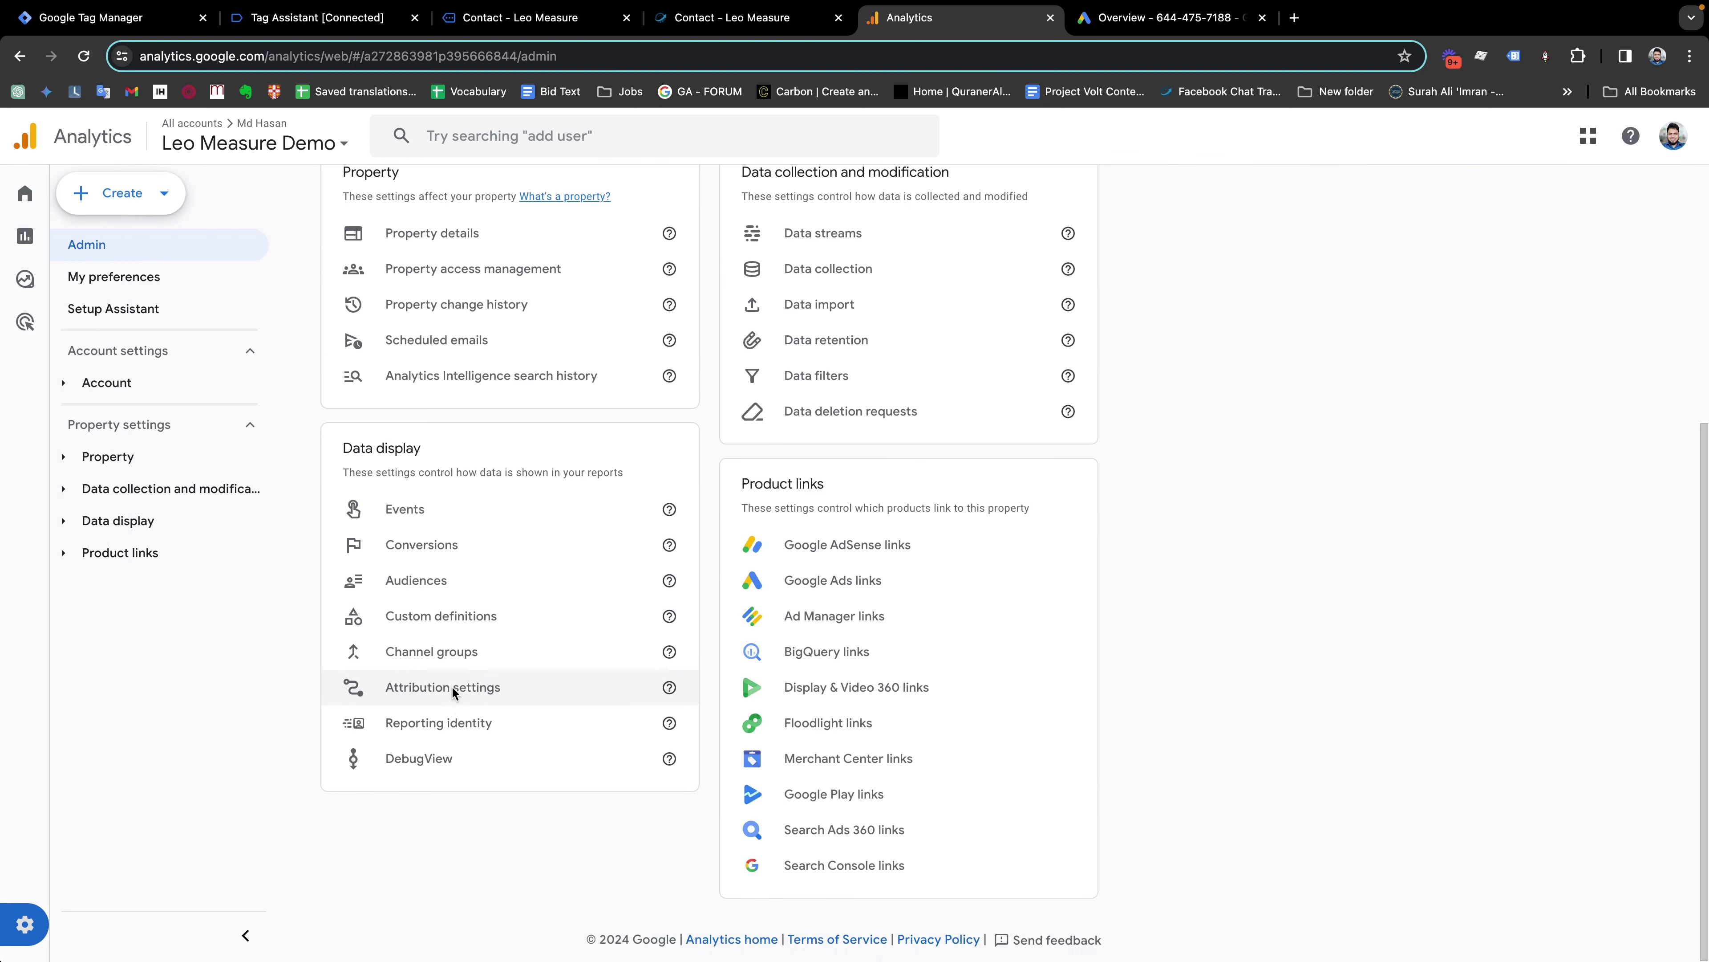
click(418, 759)
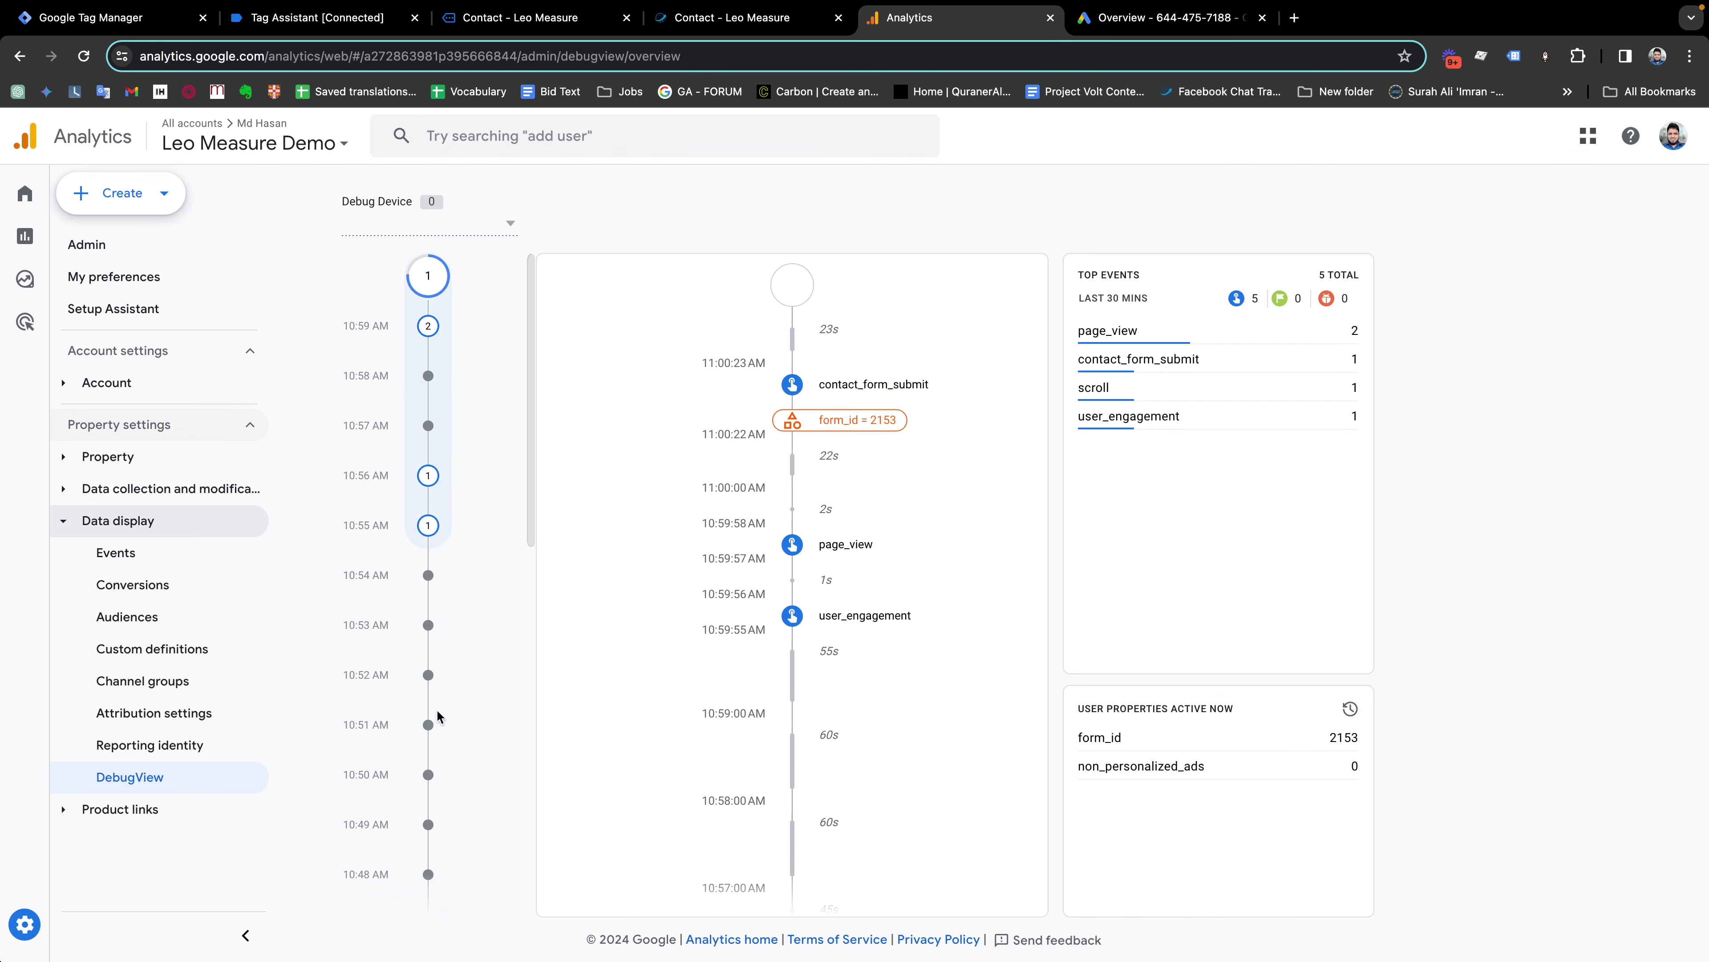
Select the Apple debug device and open the contact_form_submit event's parameter details
click(445, 228)
click(446, 234)
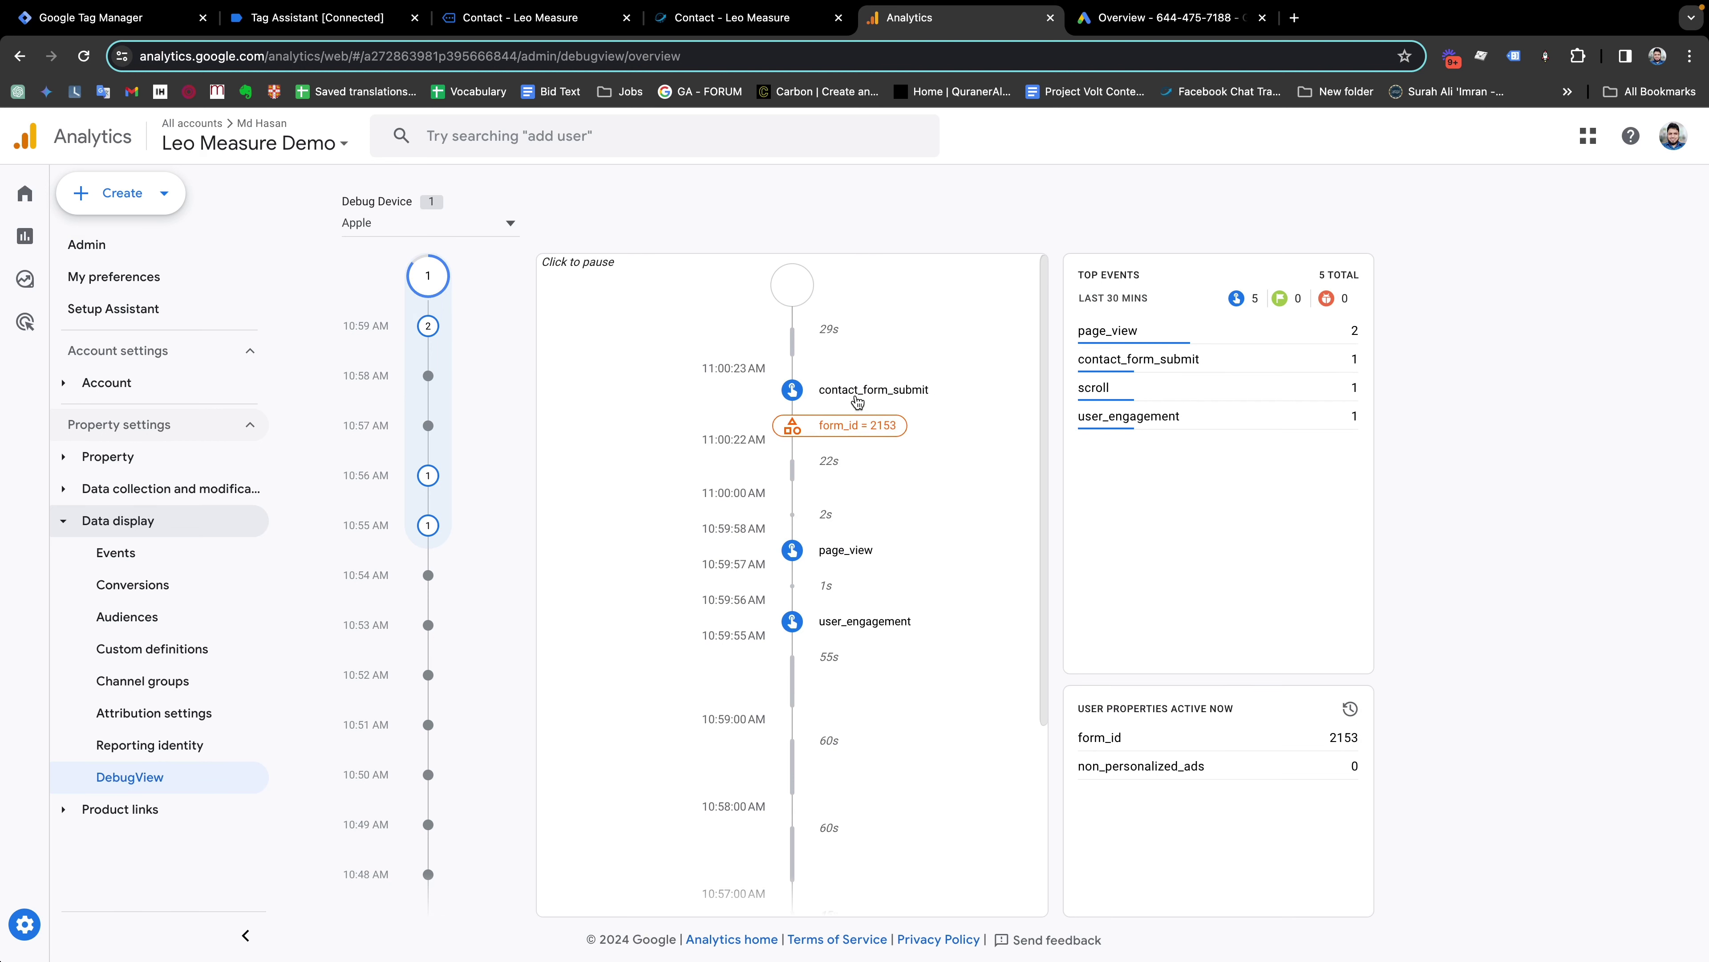
click(857, 402)
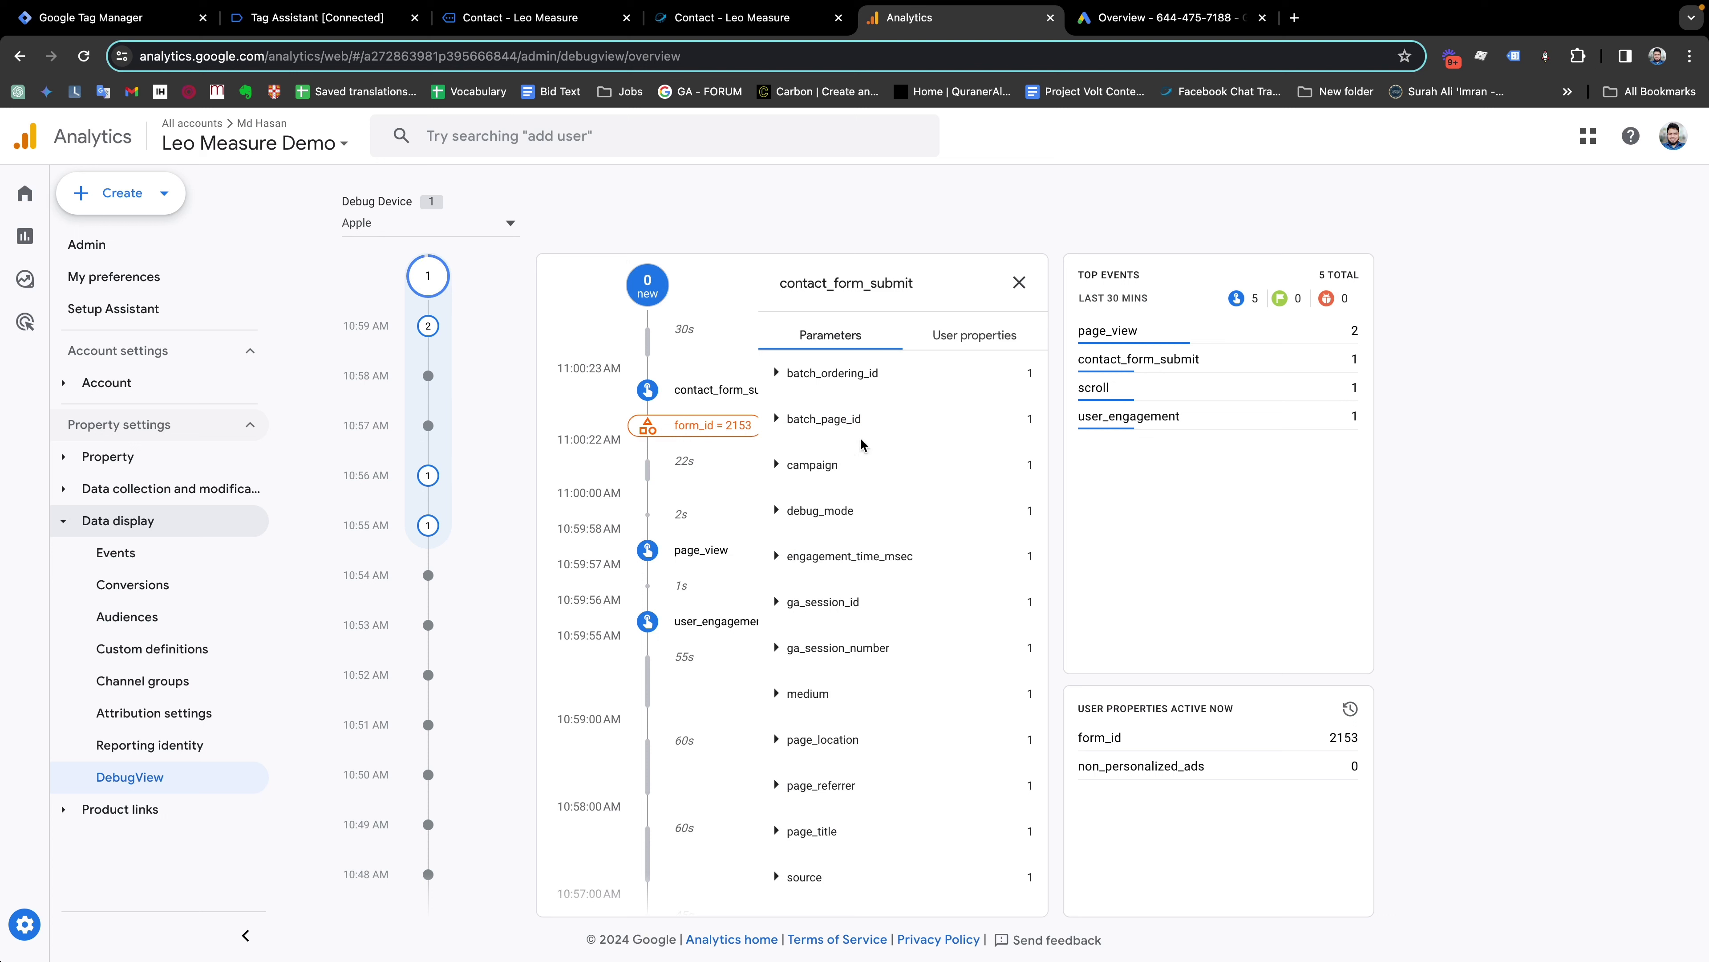
Confirm in DebugView that the form_id user property is 2153, then return to Tag Manager's Tags list
click(842, 504)
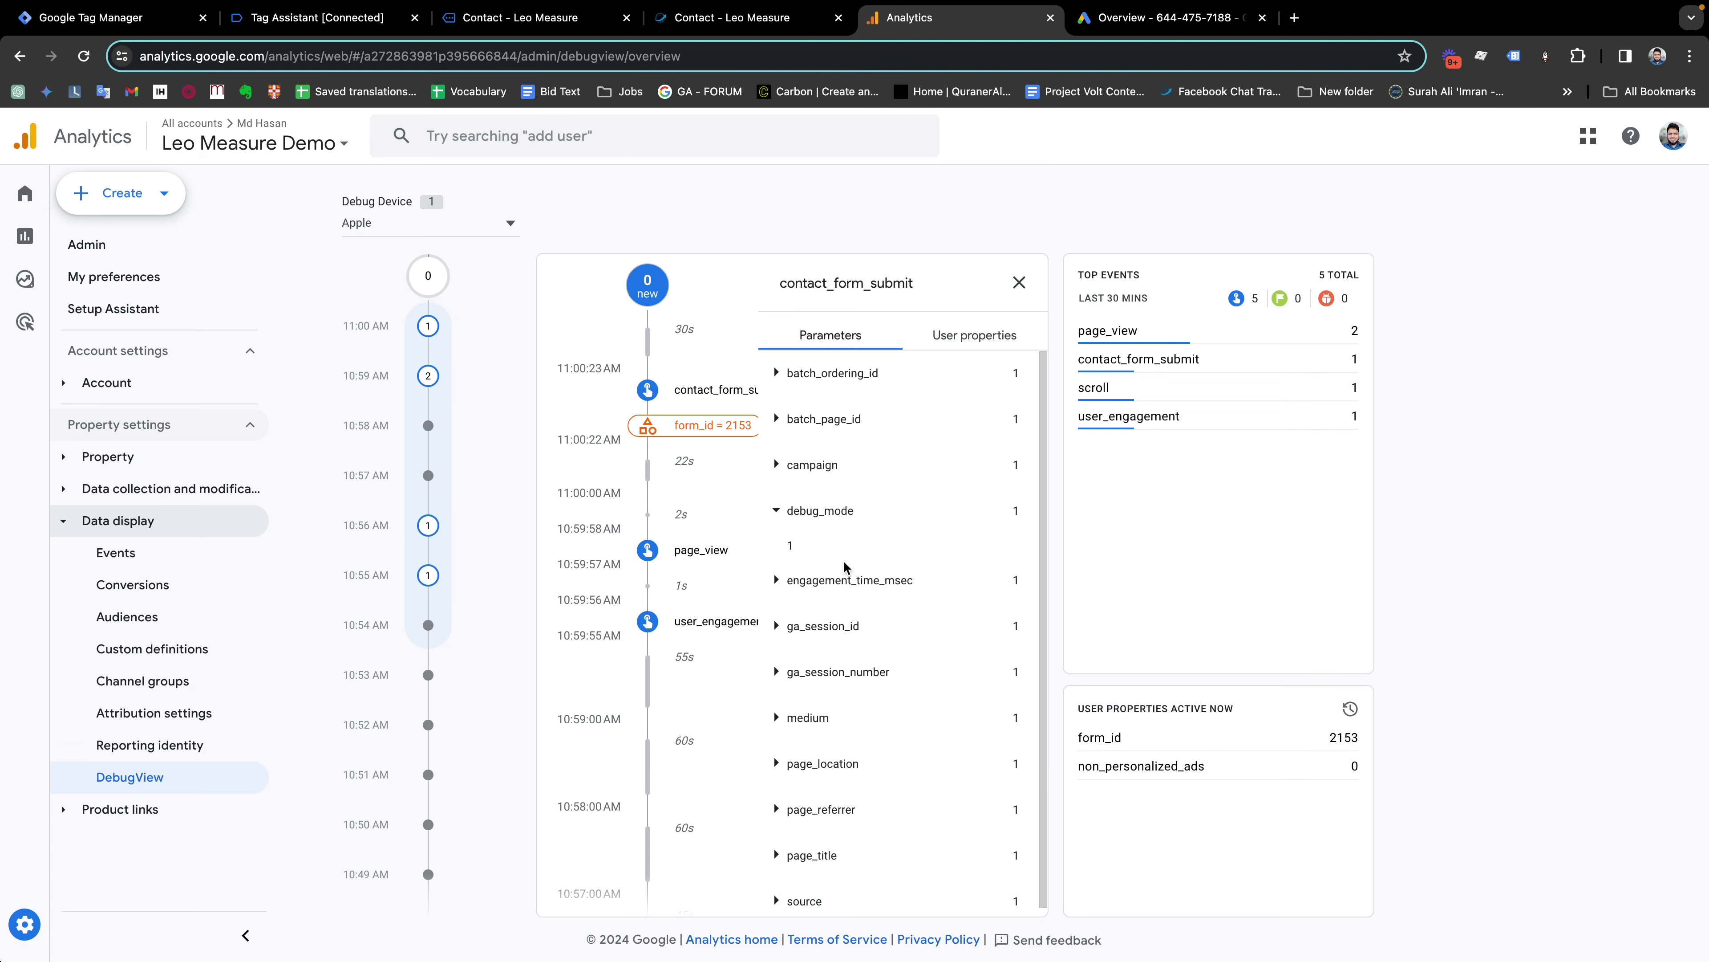
scroll(845, 566, up, 1)
click(698, 429)
click(777, 363)
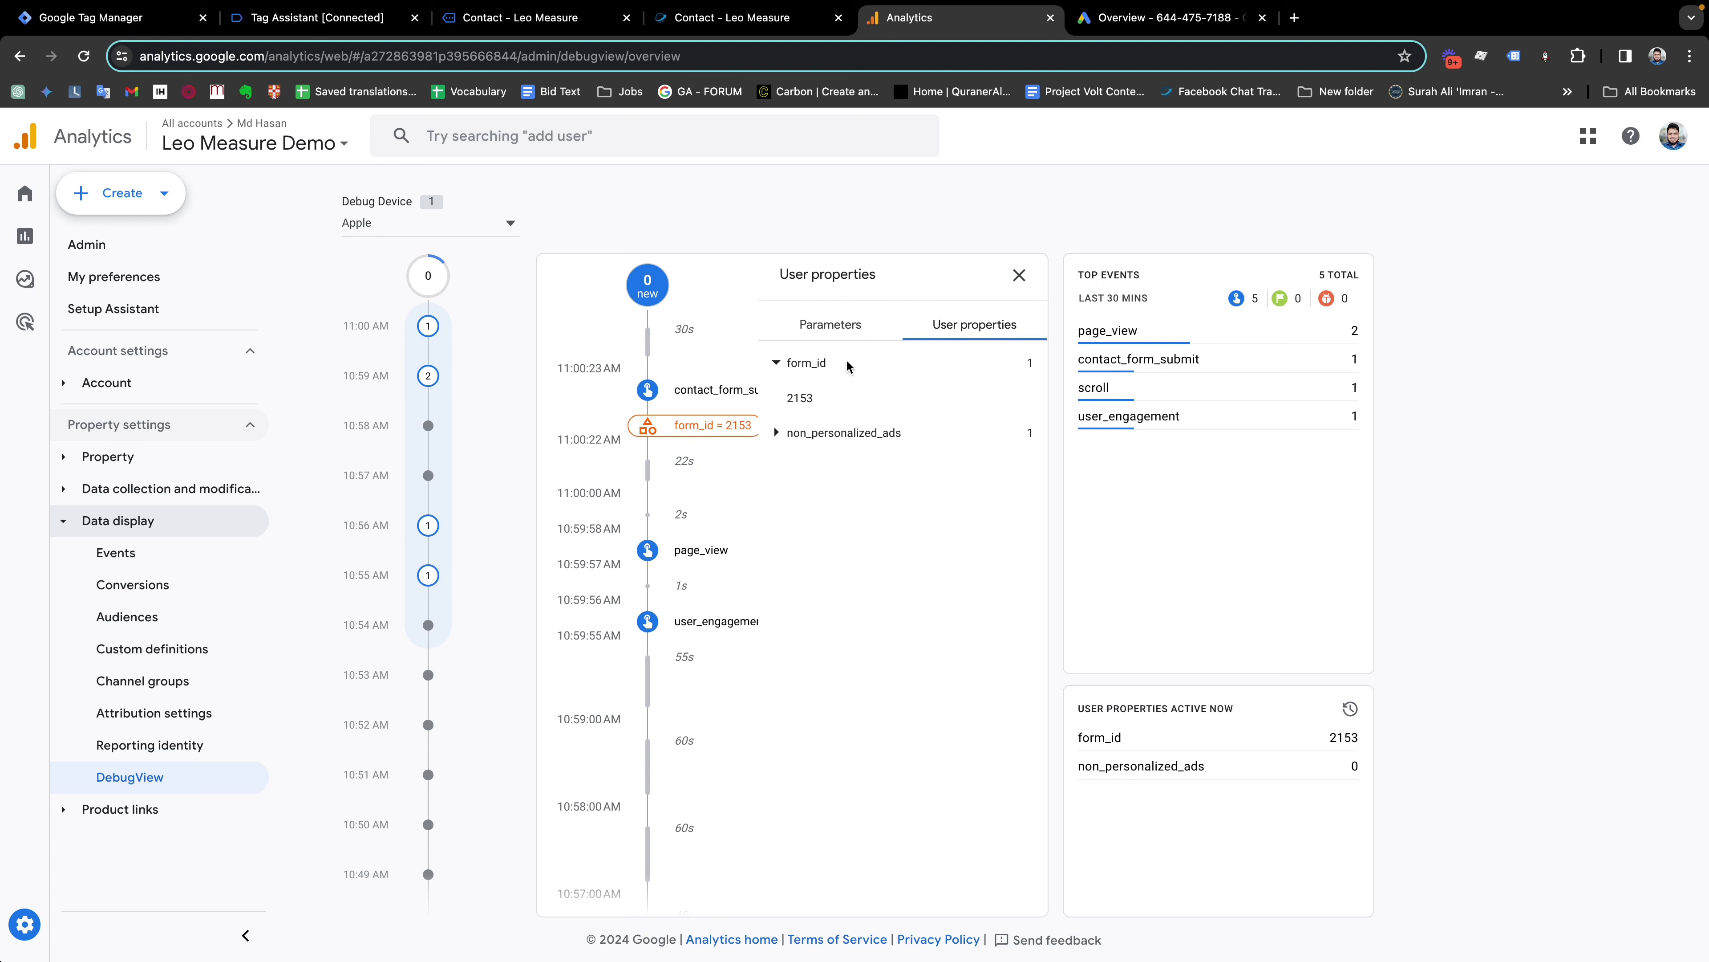
click(319, 23)
click(161, 20)
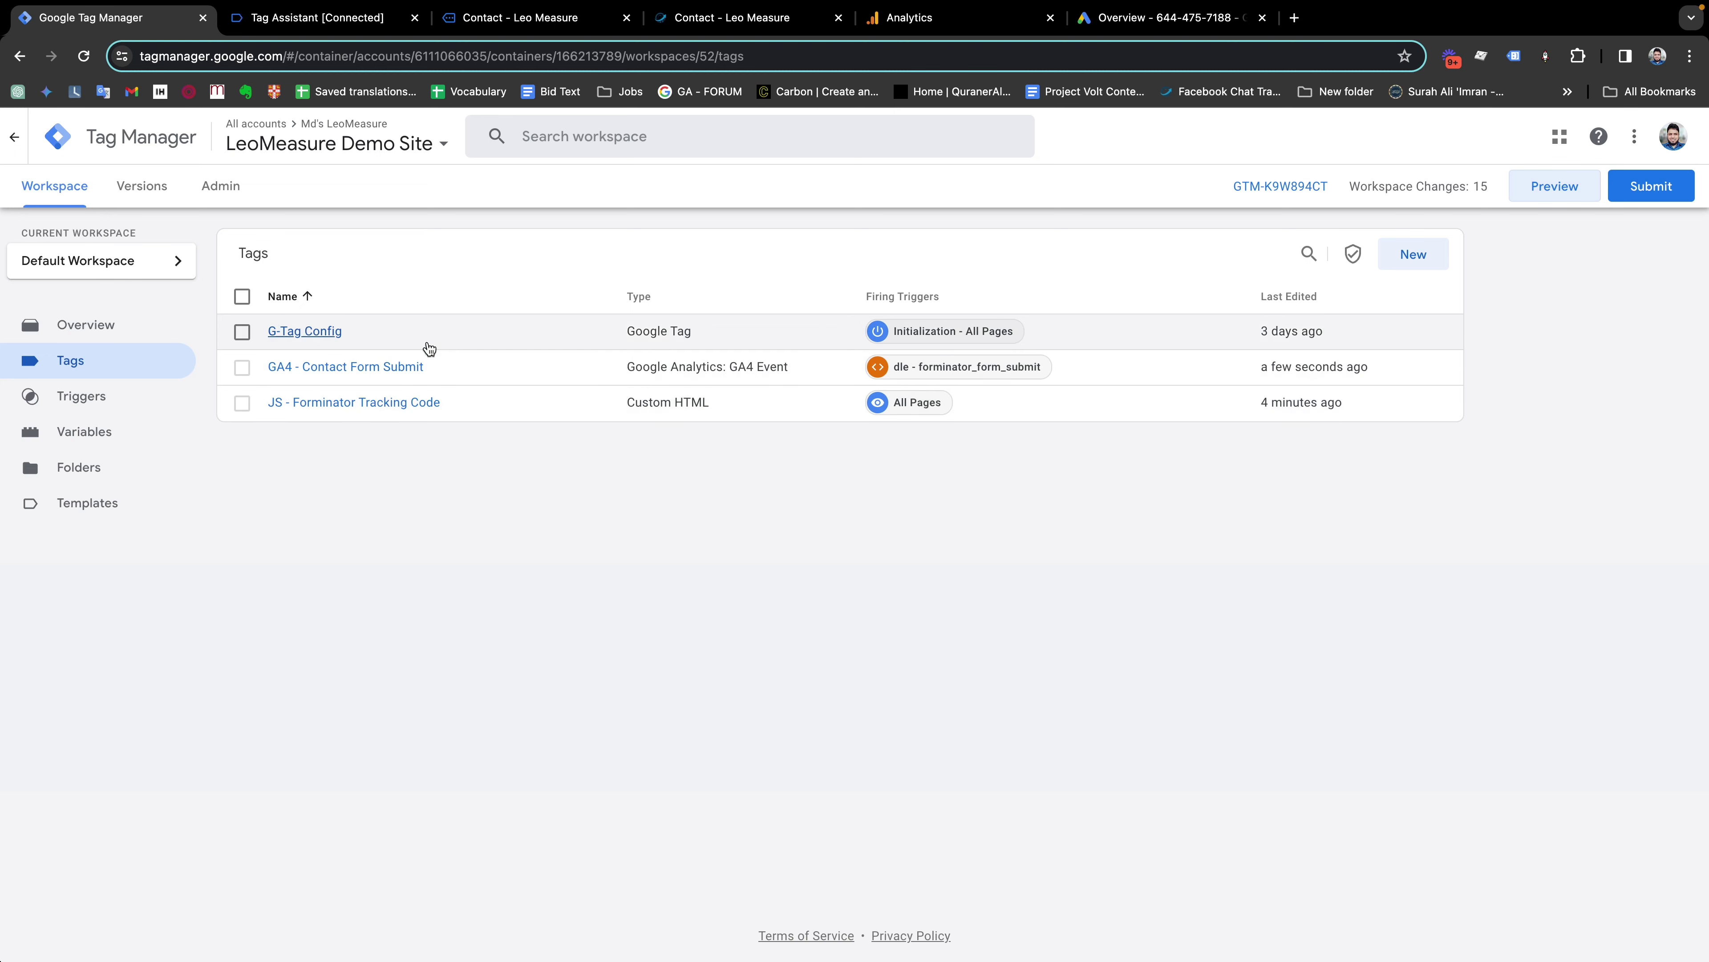
Remove the form_id user property row from the GA4 - Contact Form Submit tag
click(341, 367)
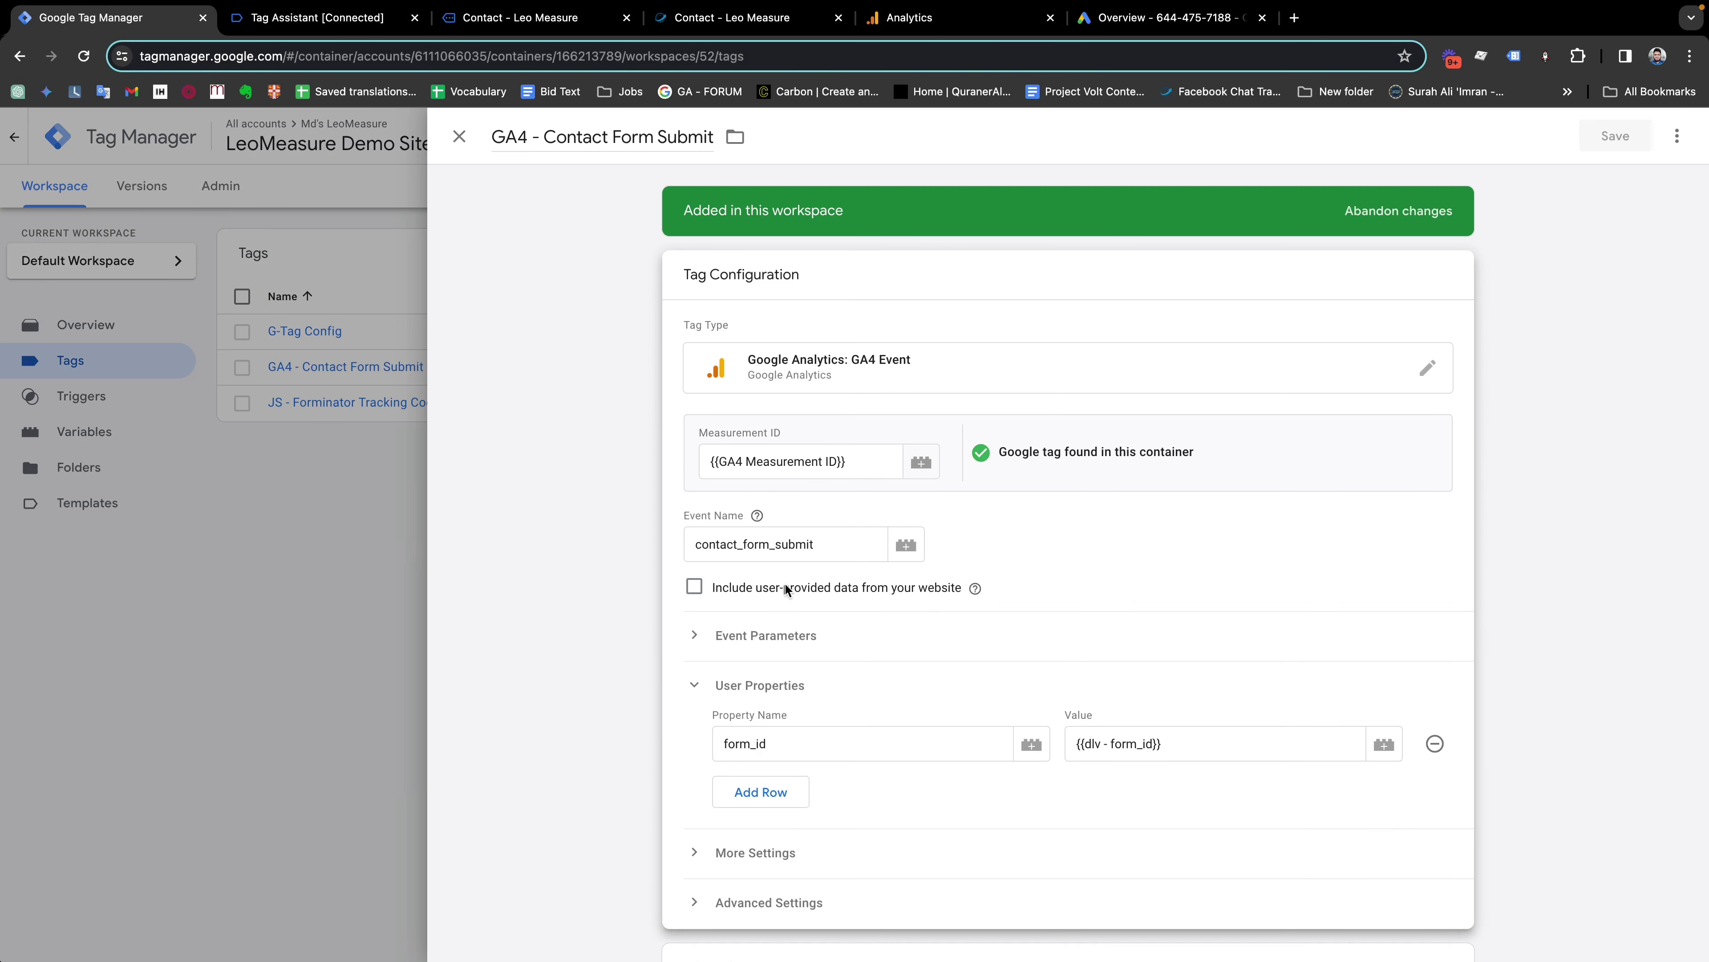
click(723, 735)
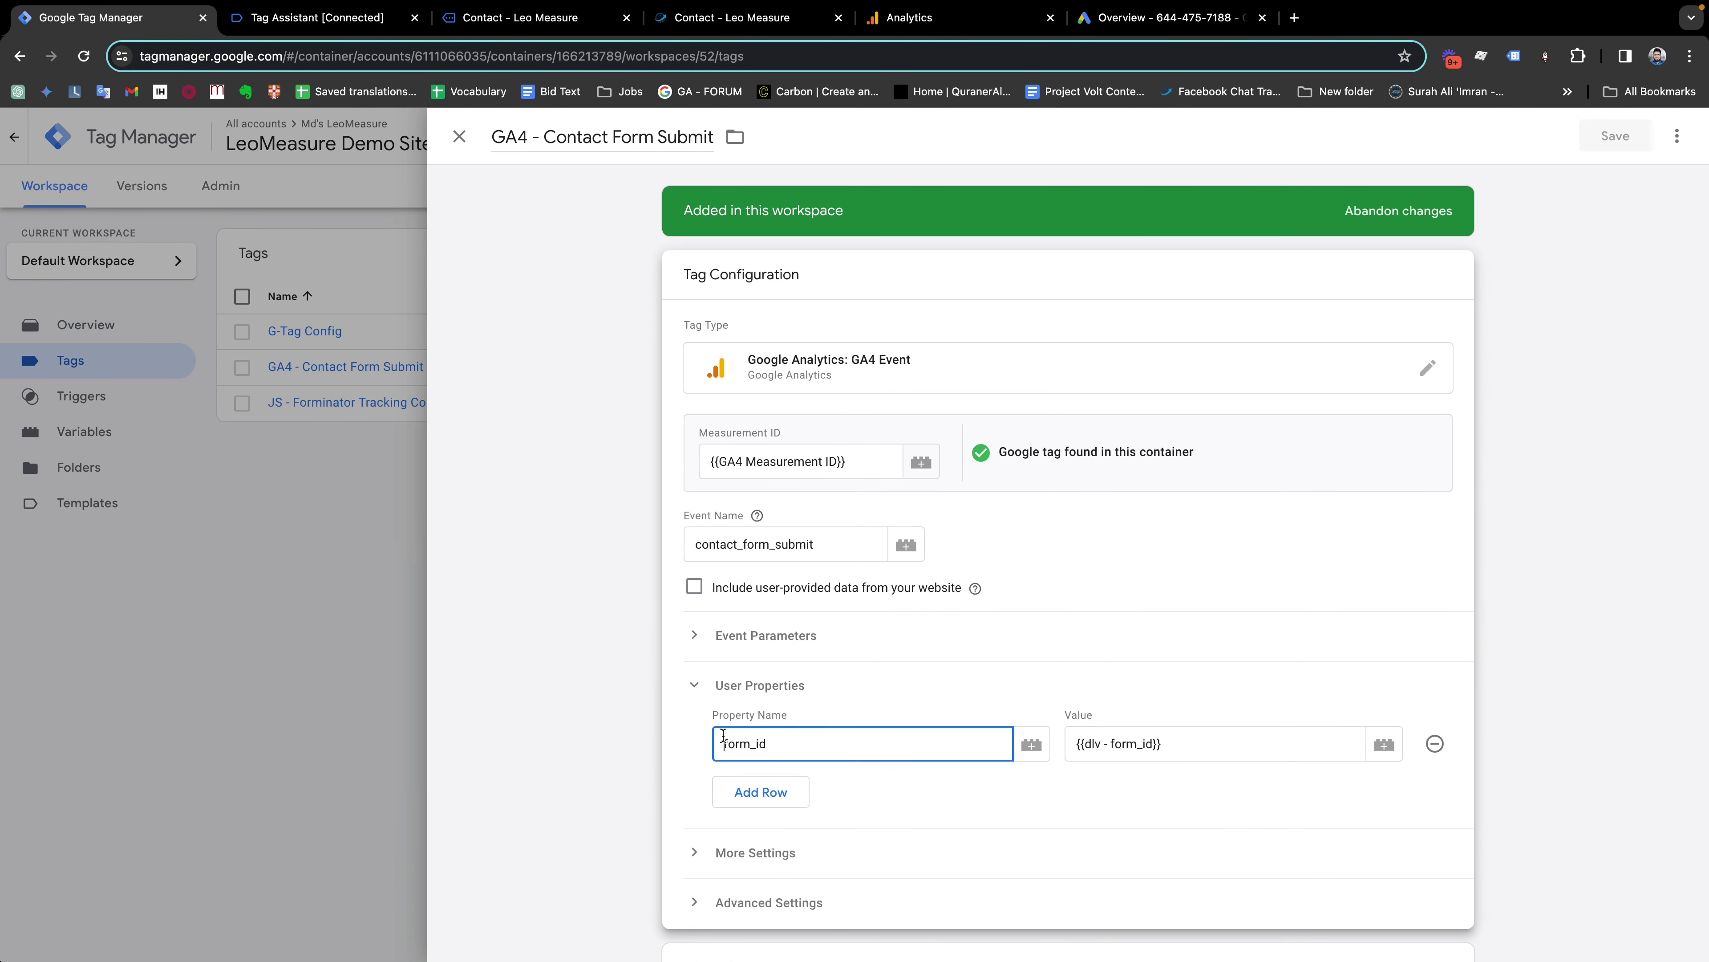
double_click(723, 736)
key(BackSpace)
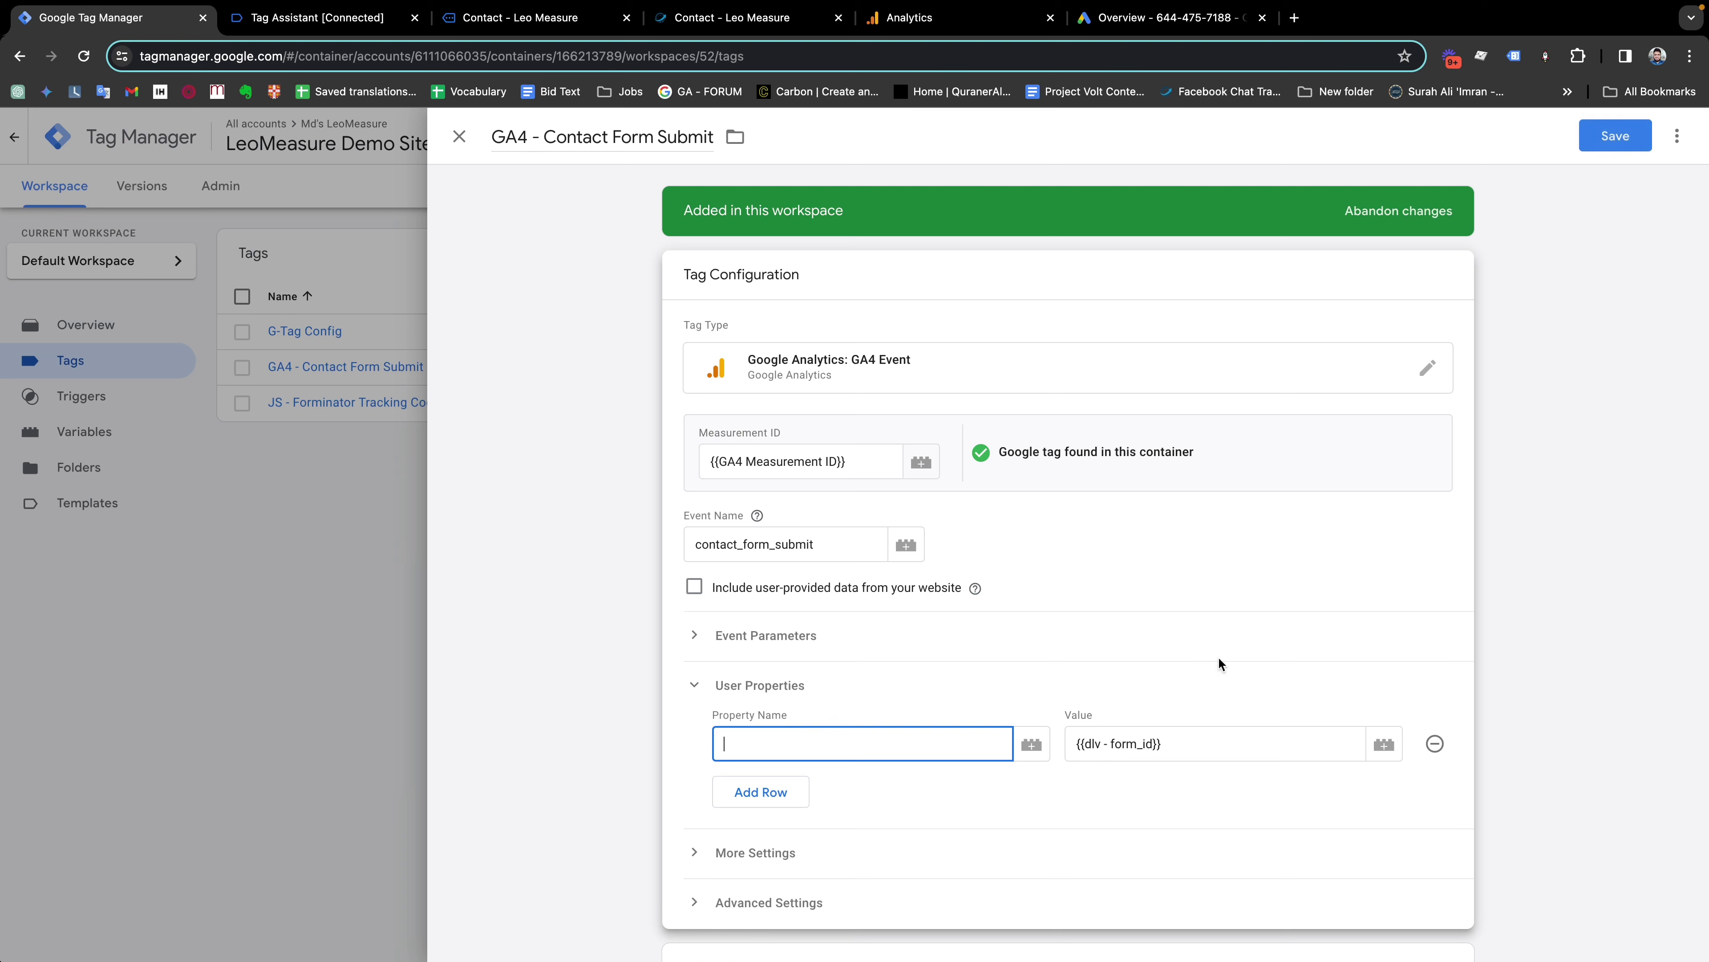
click(1435, 743)
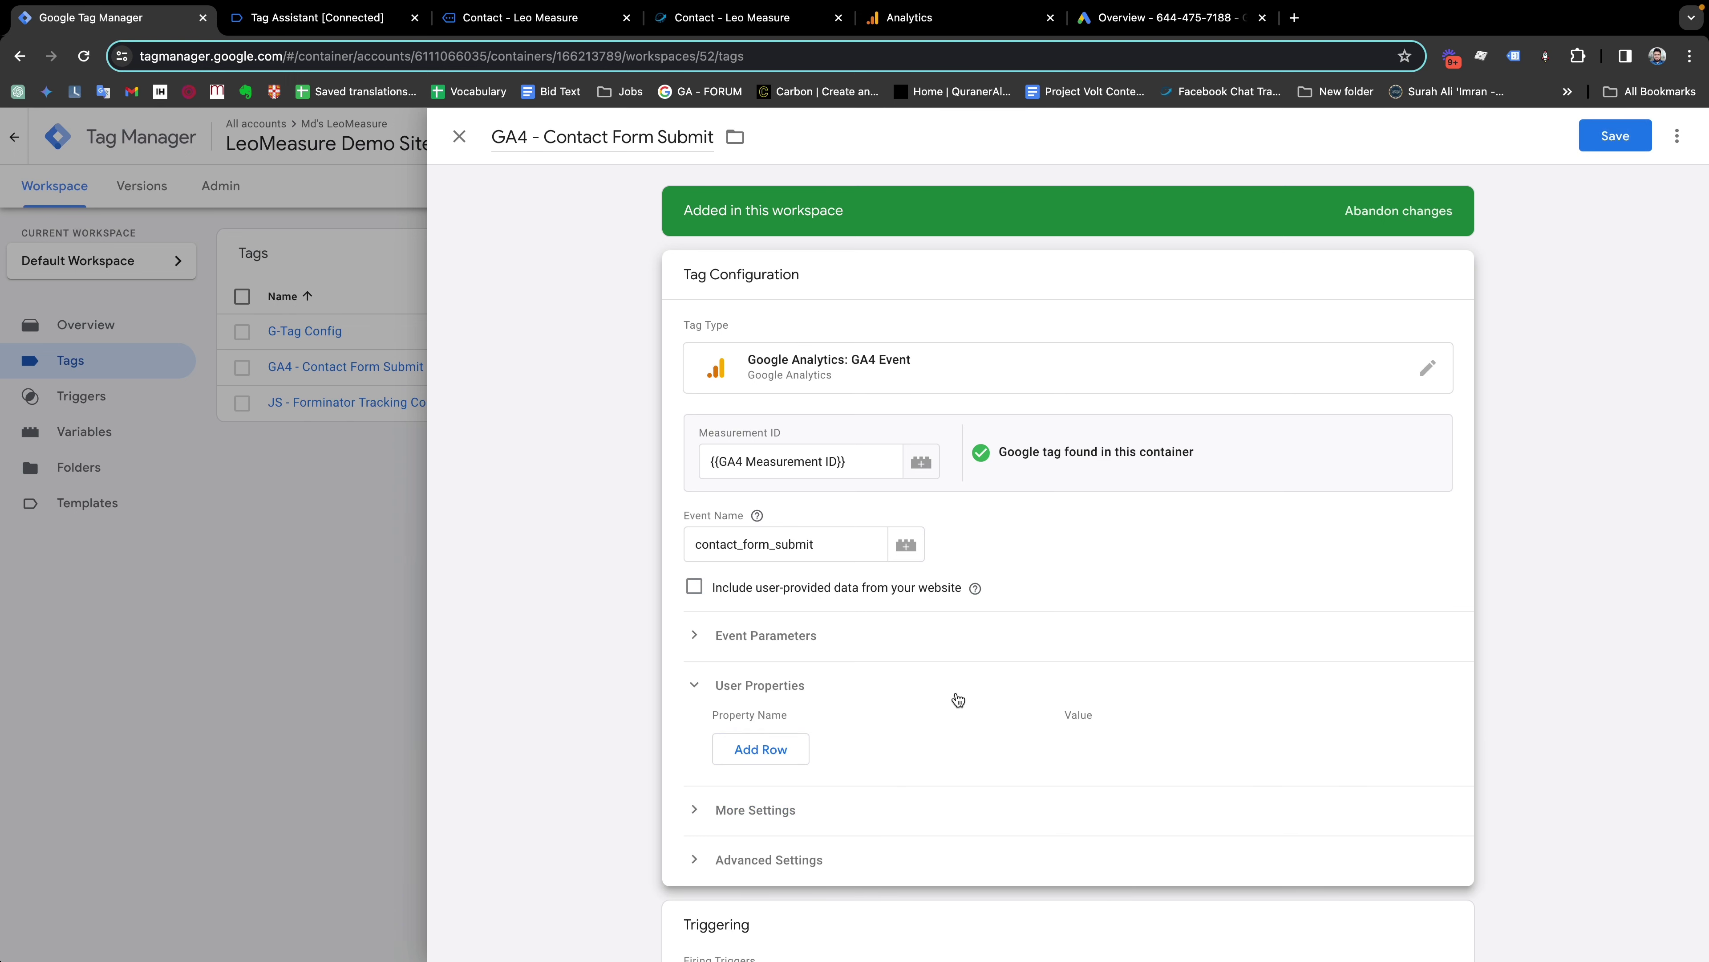
Add event parameter form_id with value {{dlv - form_id}} and save the tag
click(723, 638)
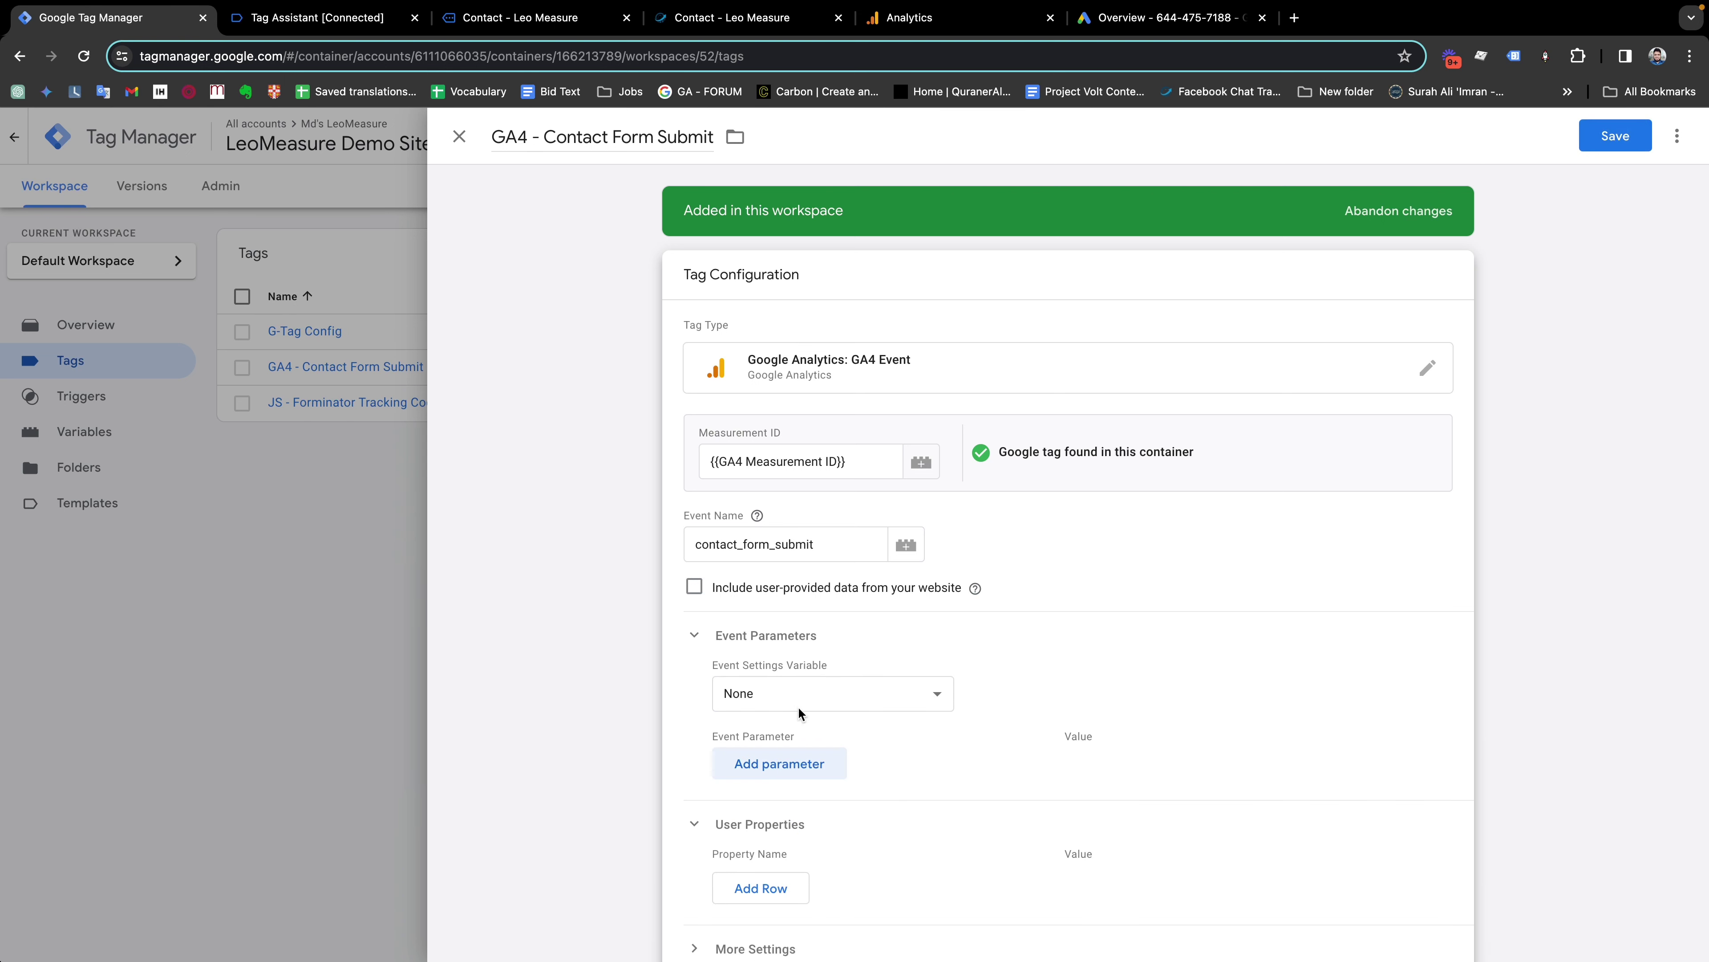
click(801, 766)
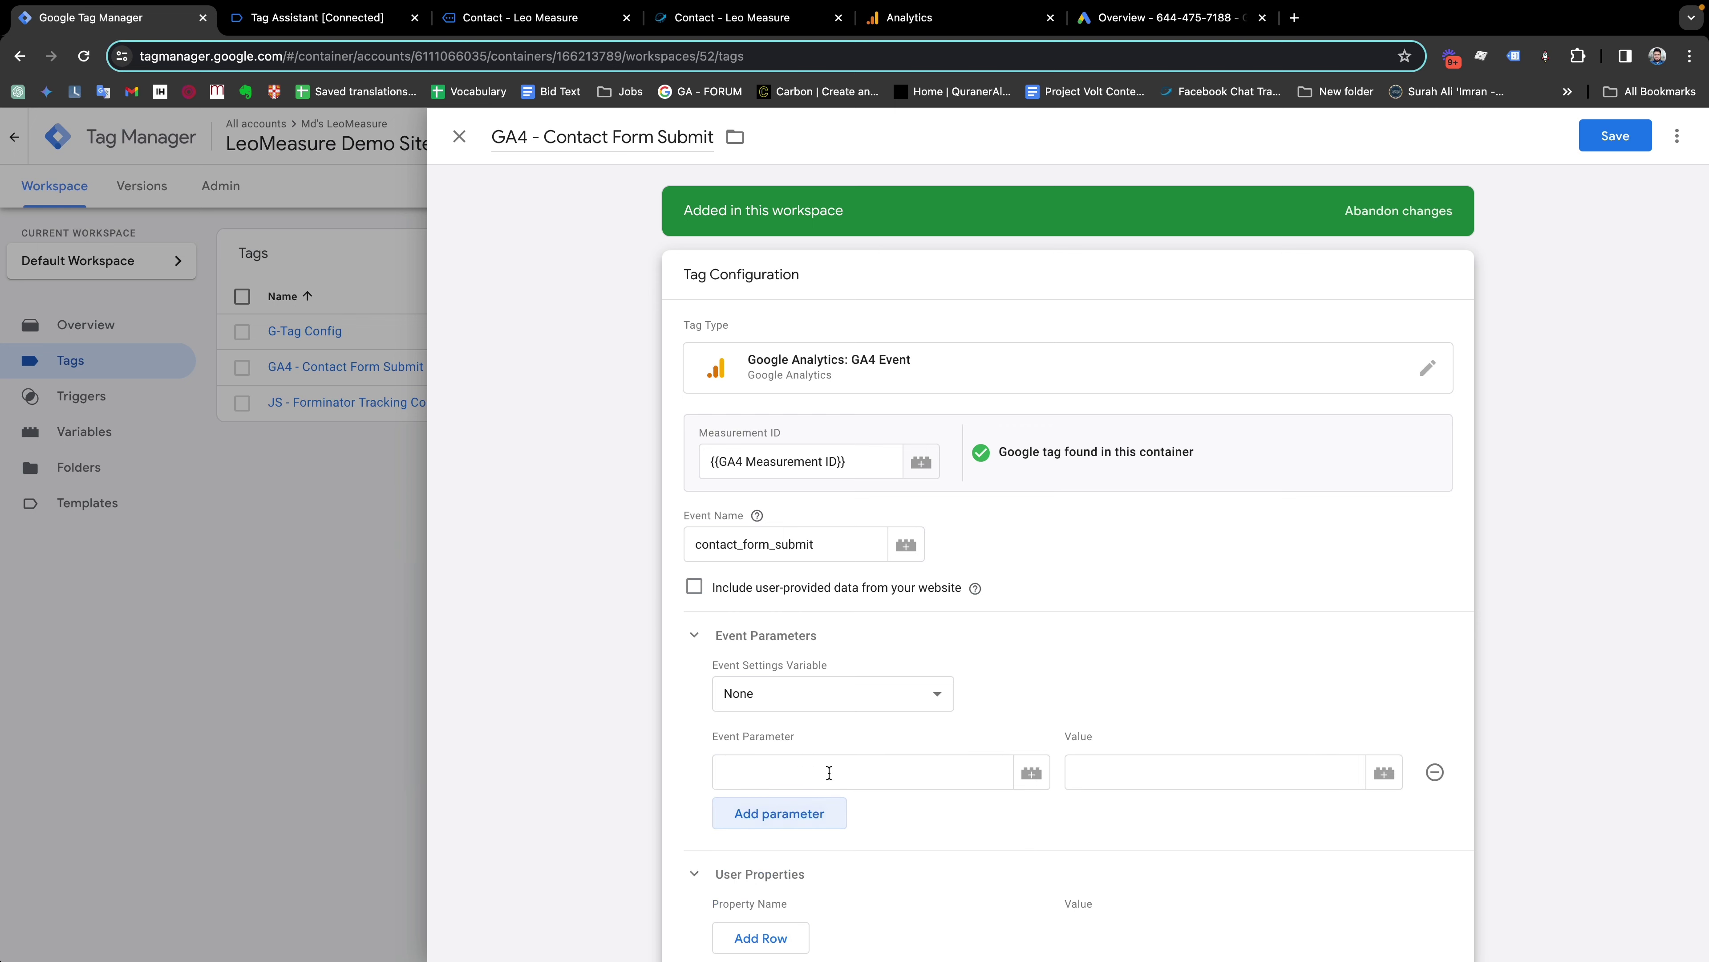
text(form_id)
click(1141, 771)
click(1383, 772)
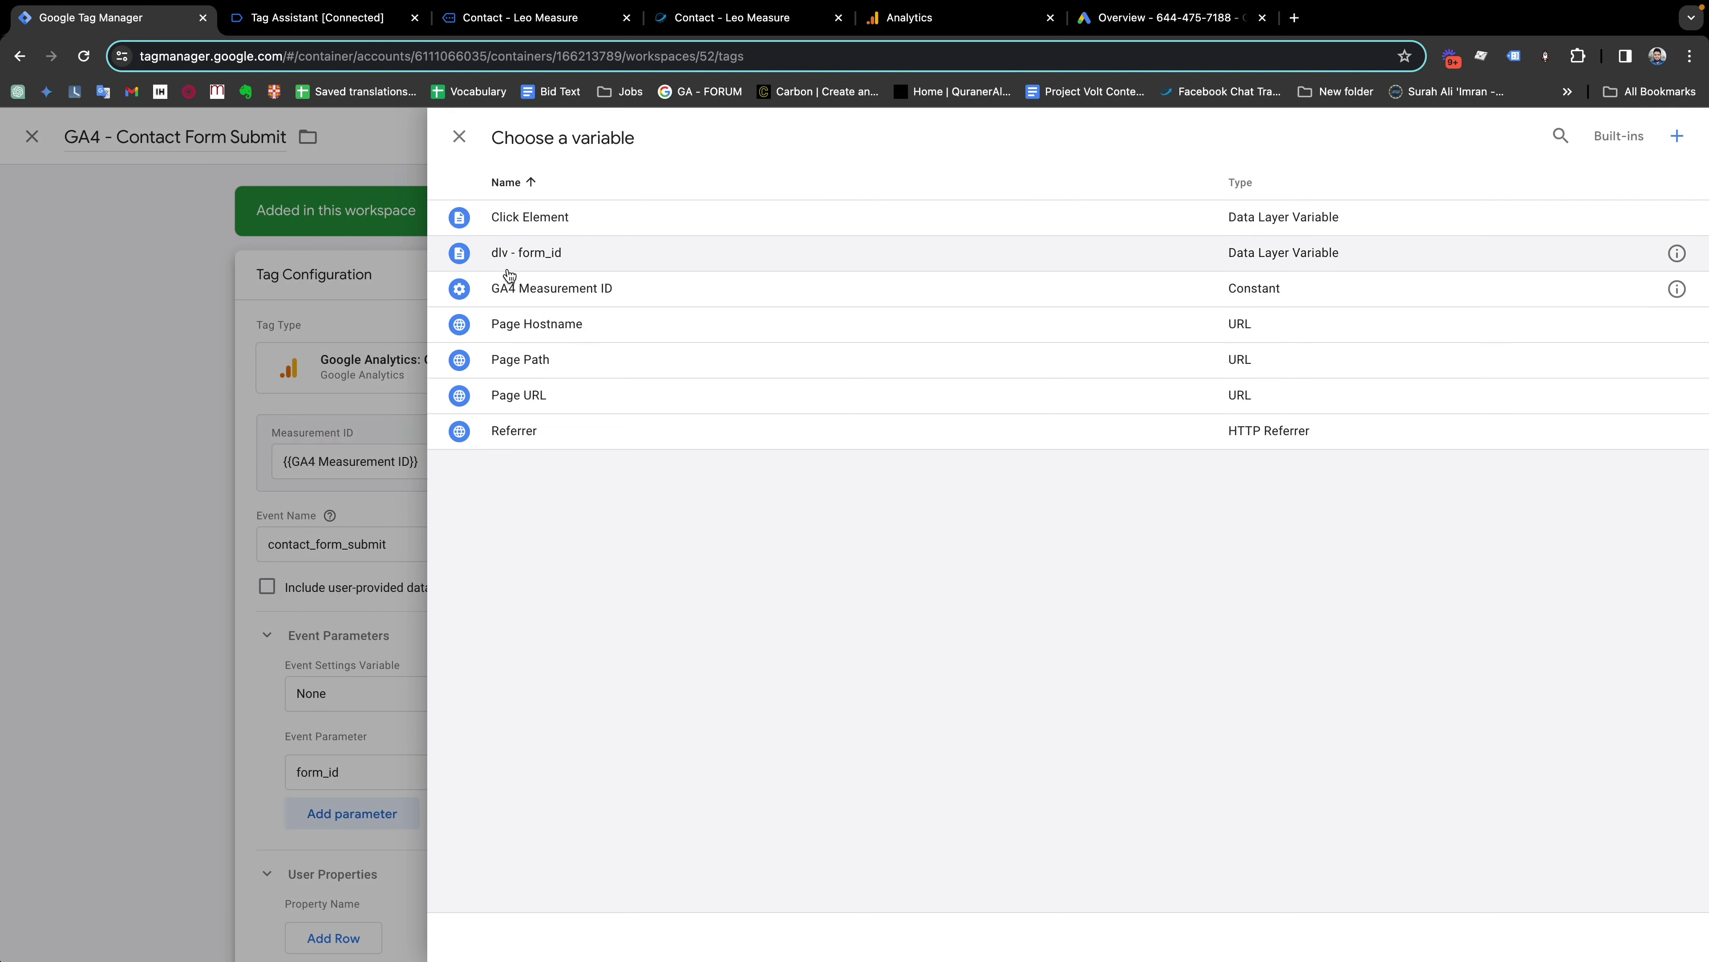
click(560, 259)
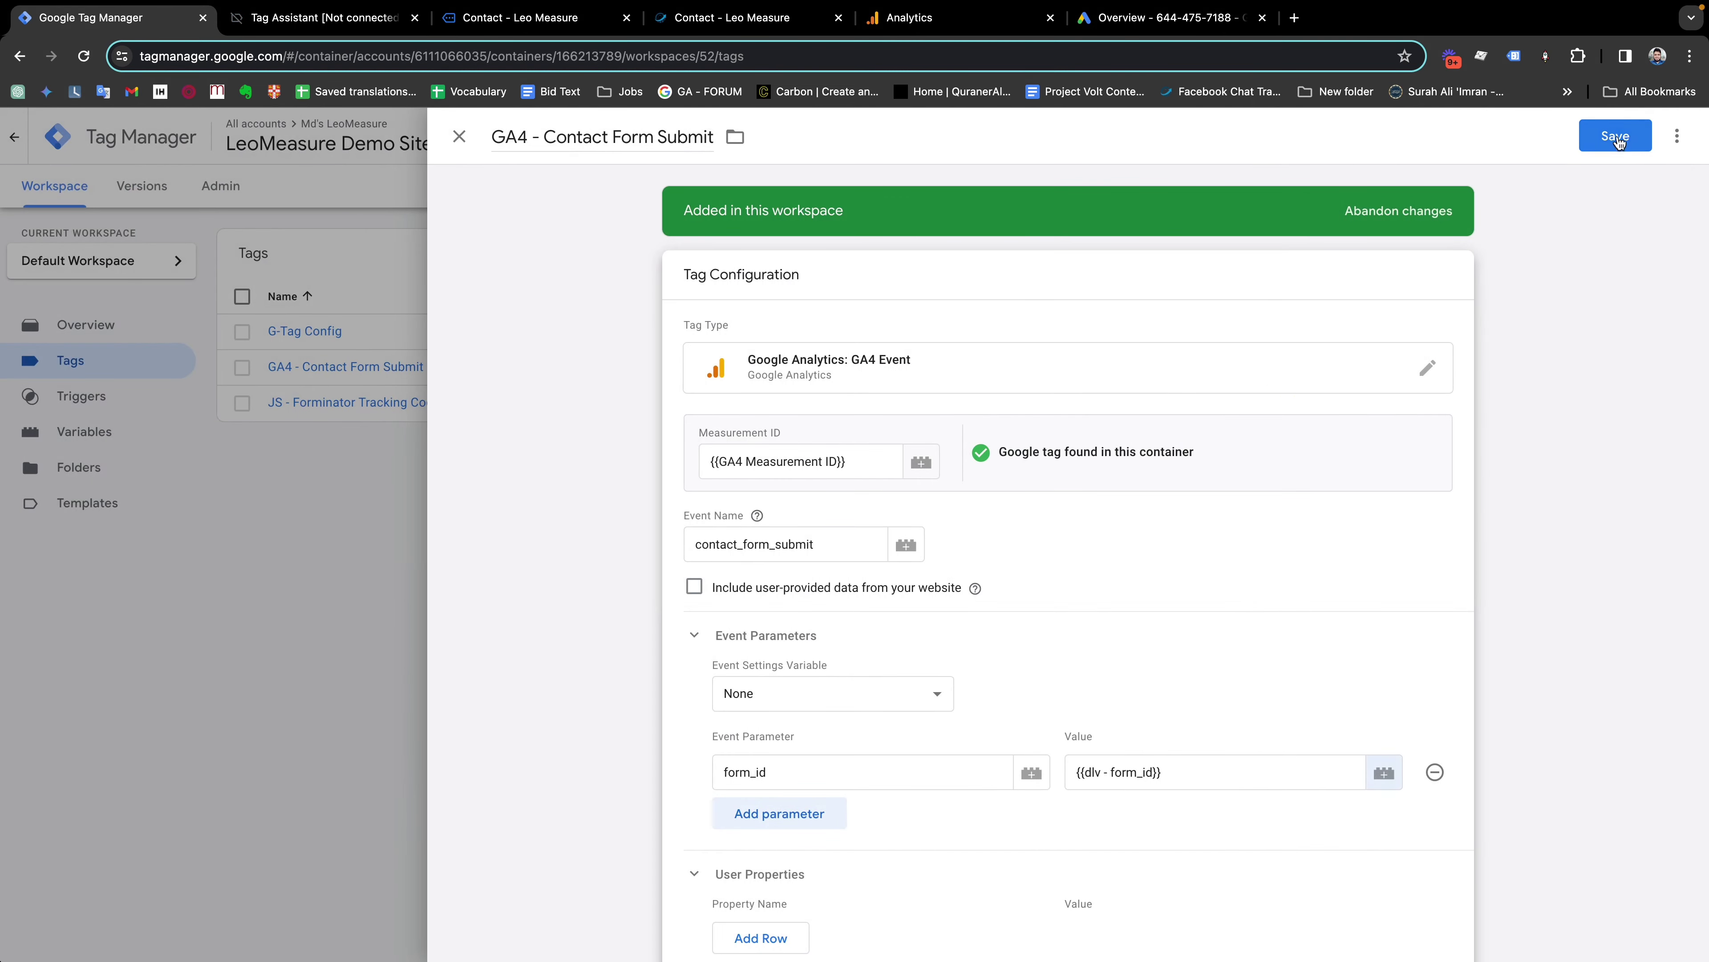
click(1616, 136)
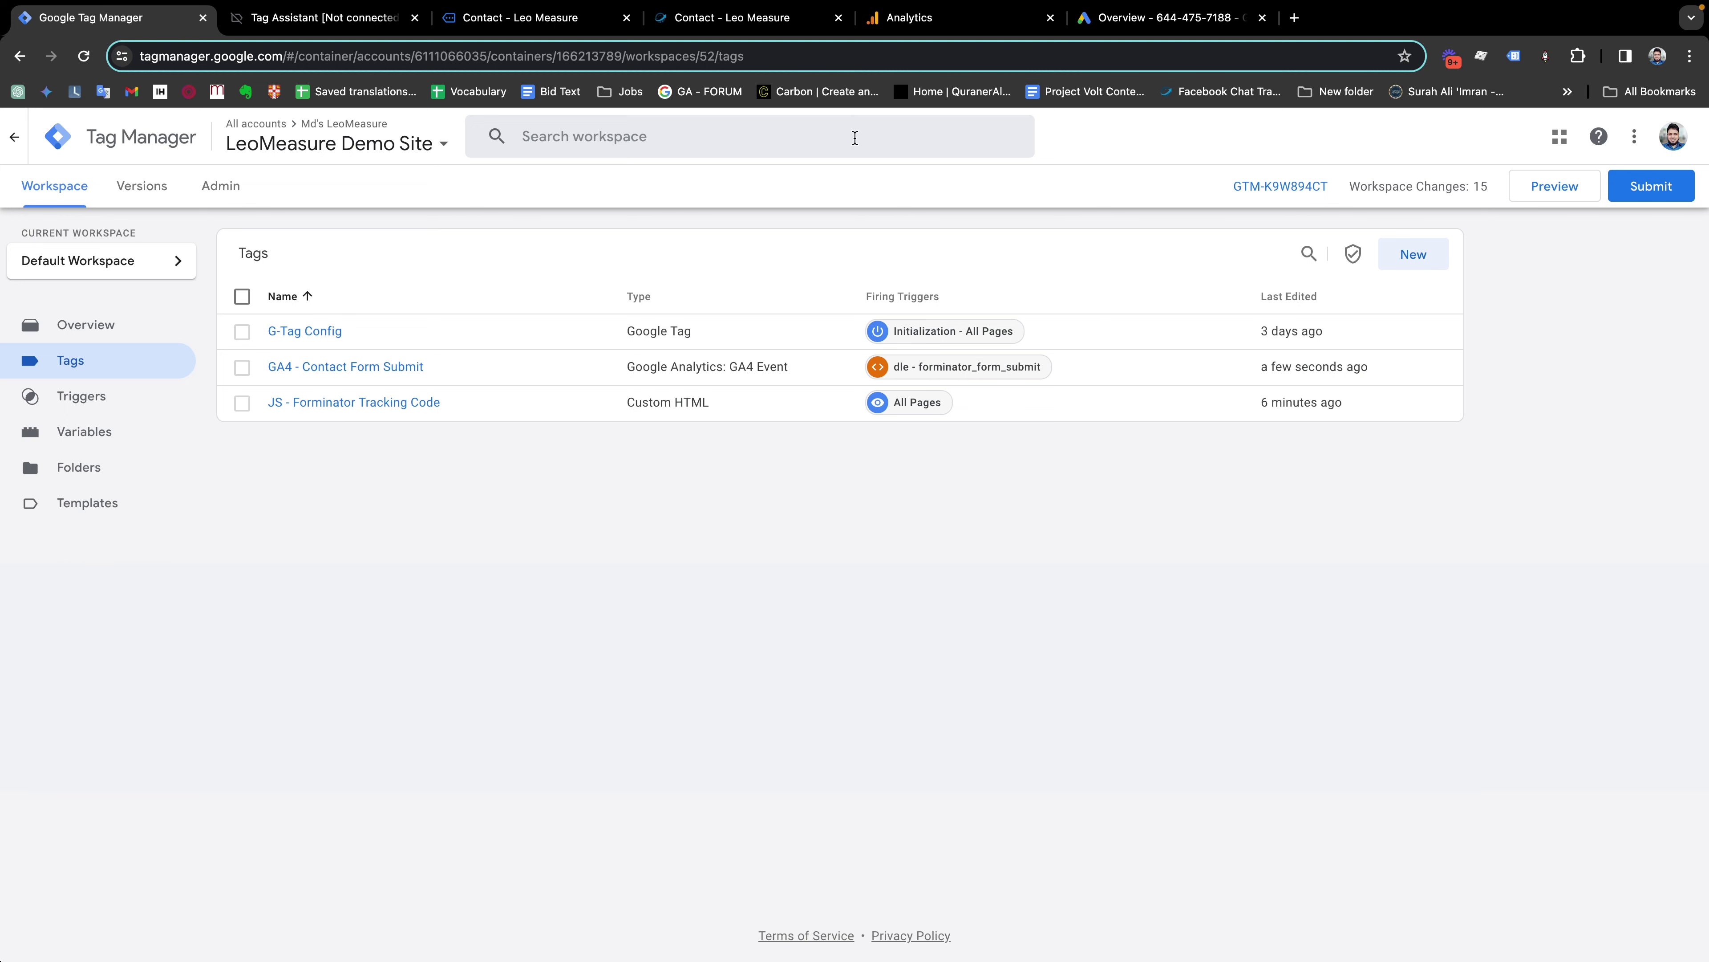
In Google Ads, view the Conversions summary showing no active conversion actions, and start a new conversion action
click(1120, 20)
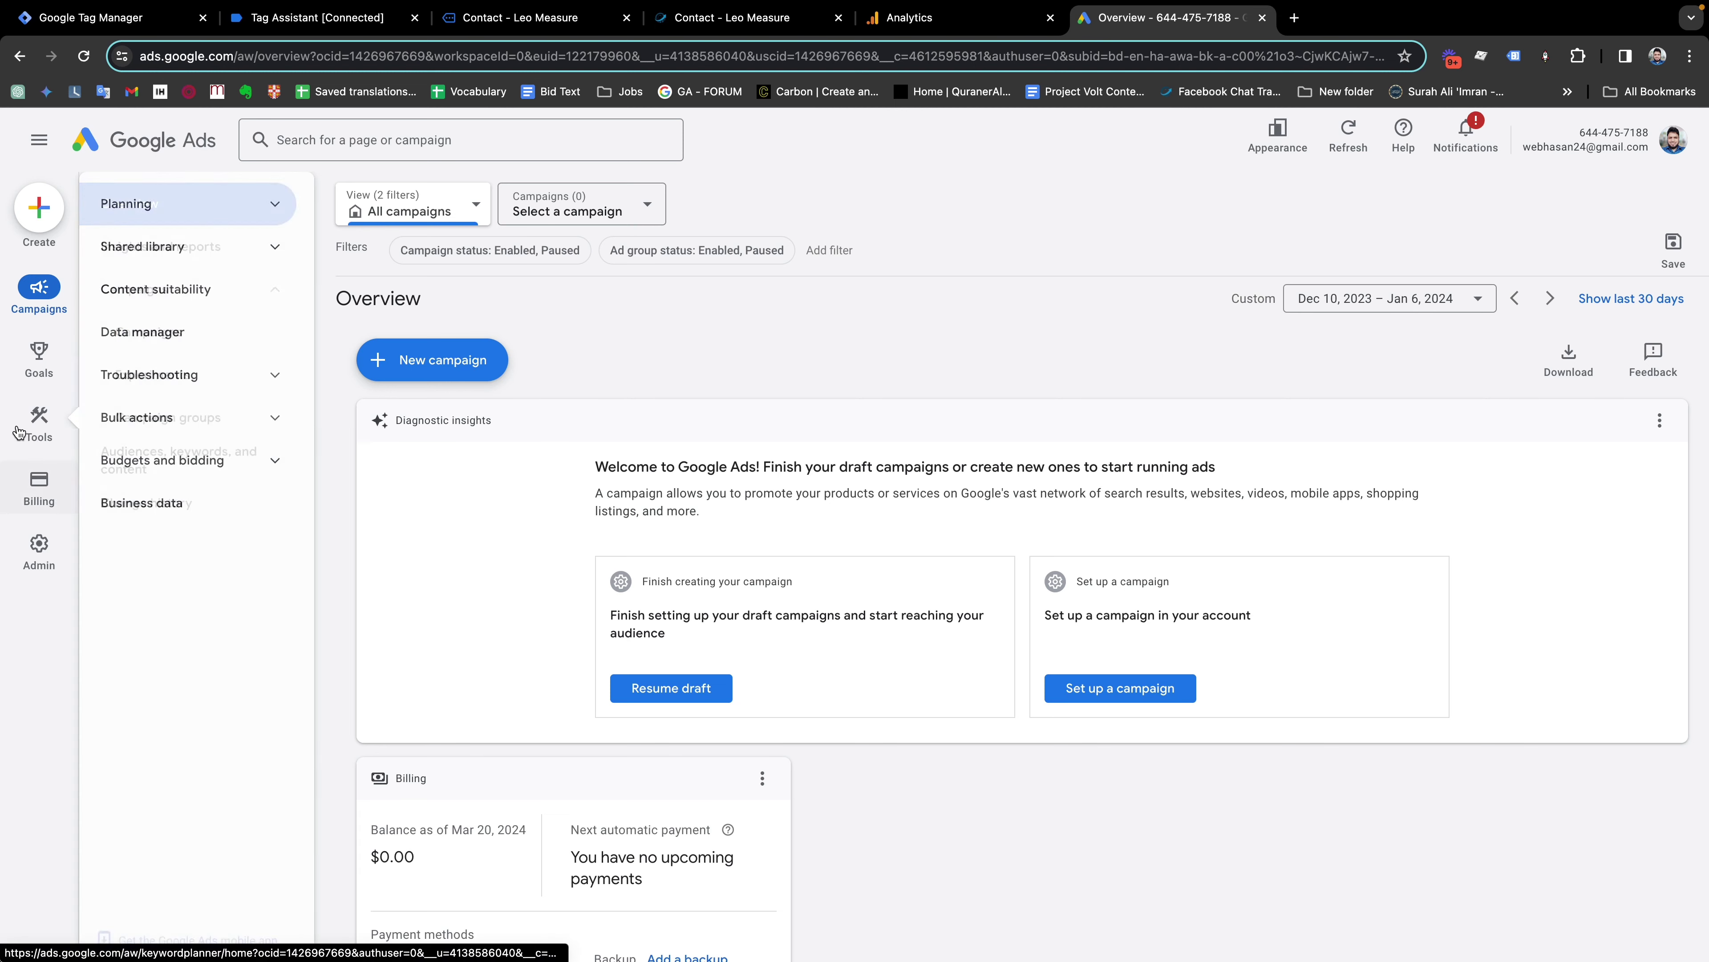
click(34, 361)
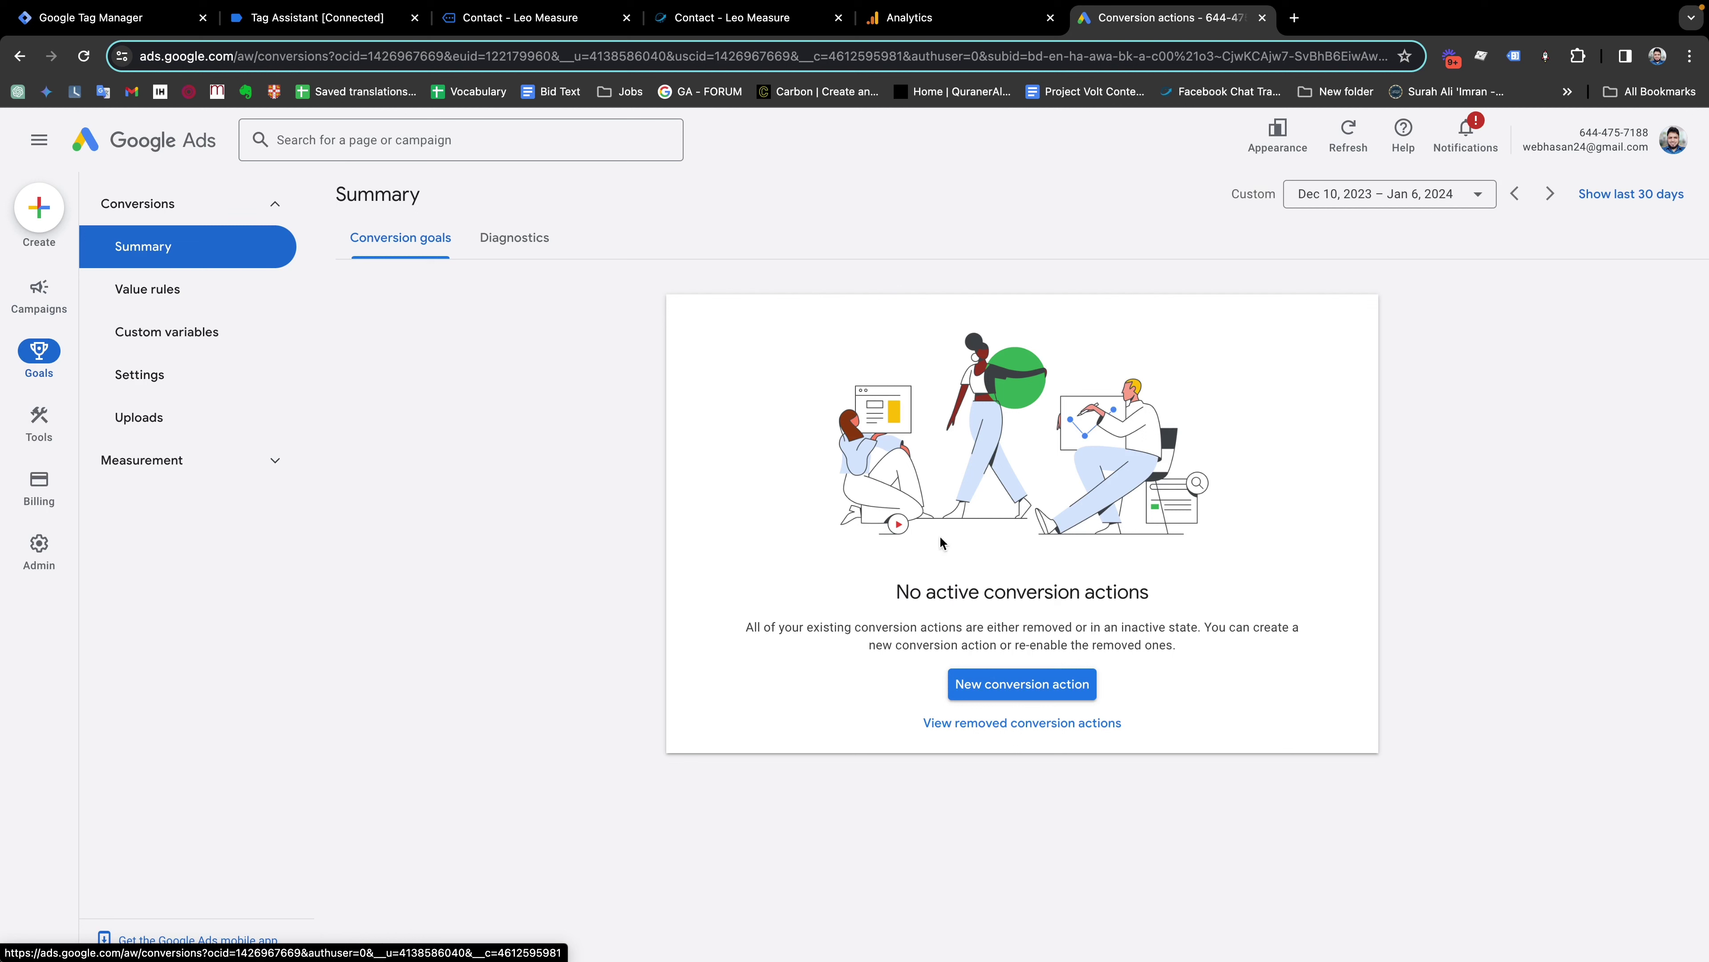
drag(895, 592, 976, 594)
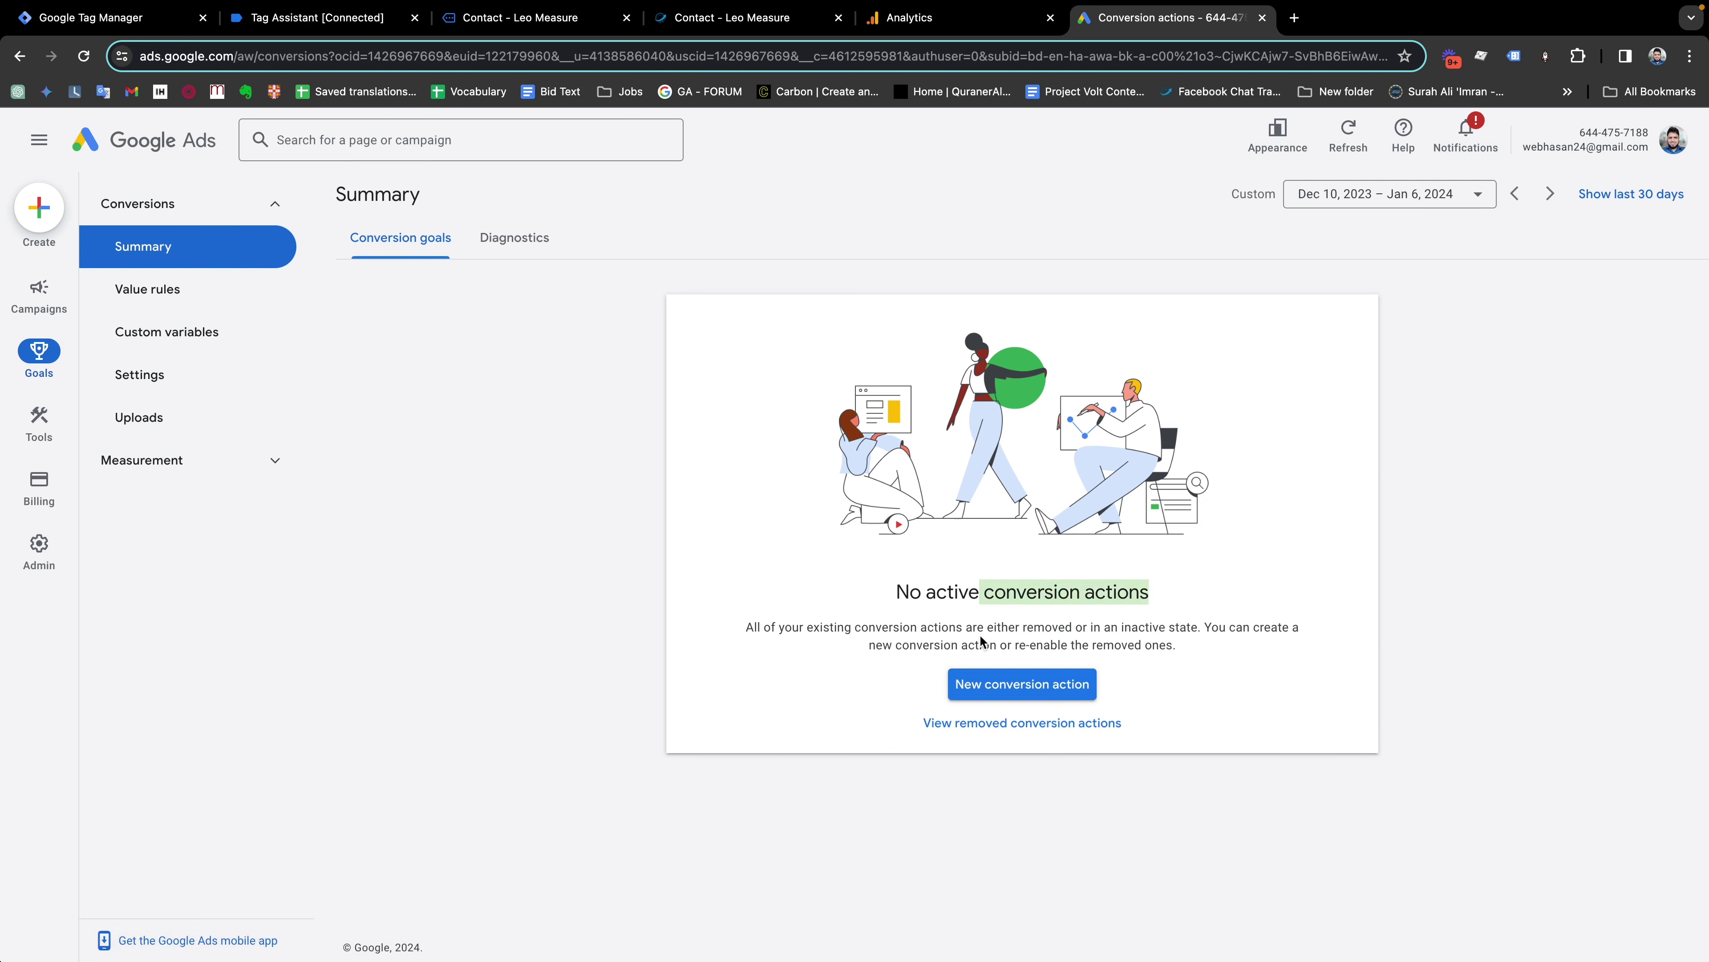
drag(848, 482, 849, 644)
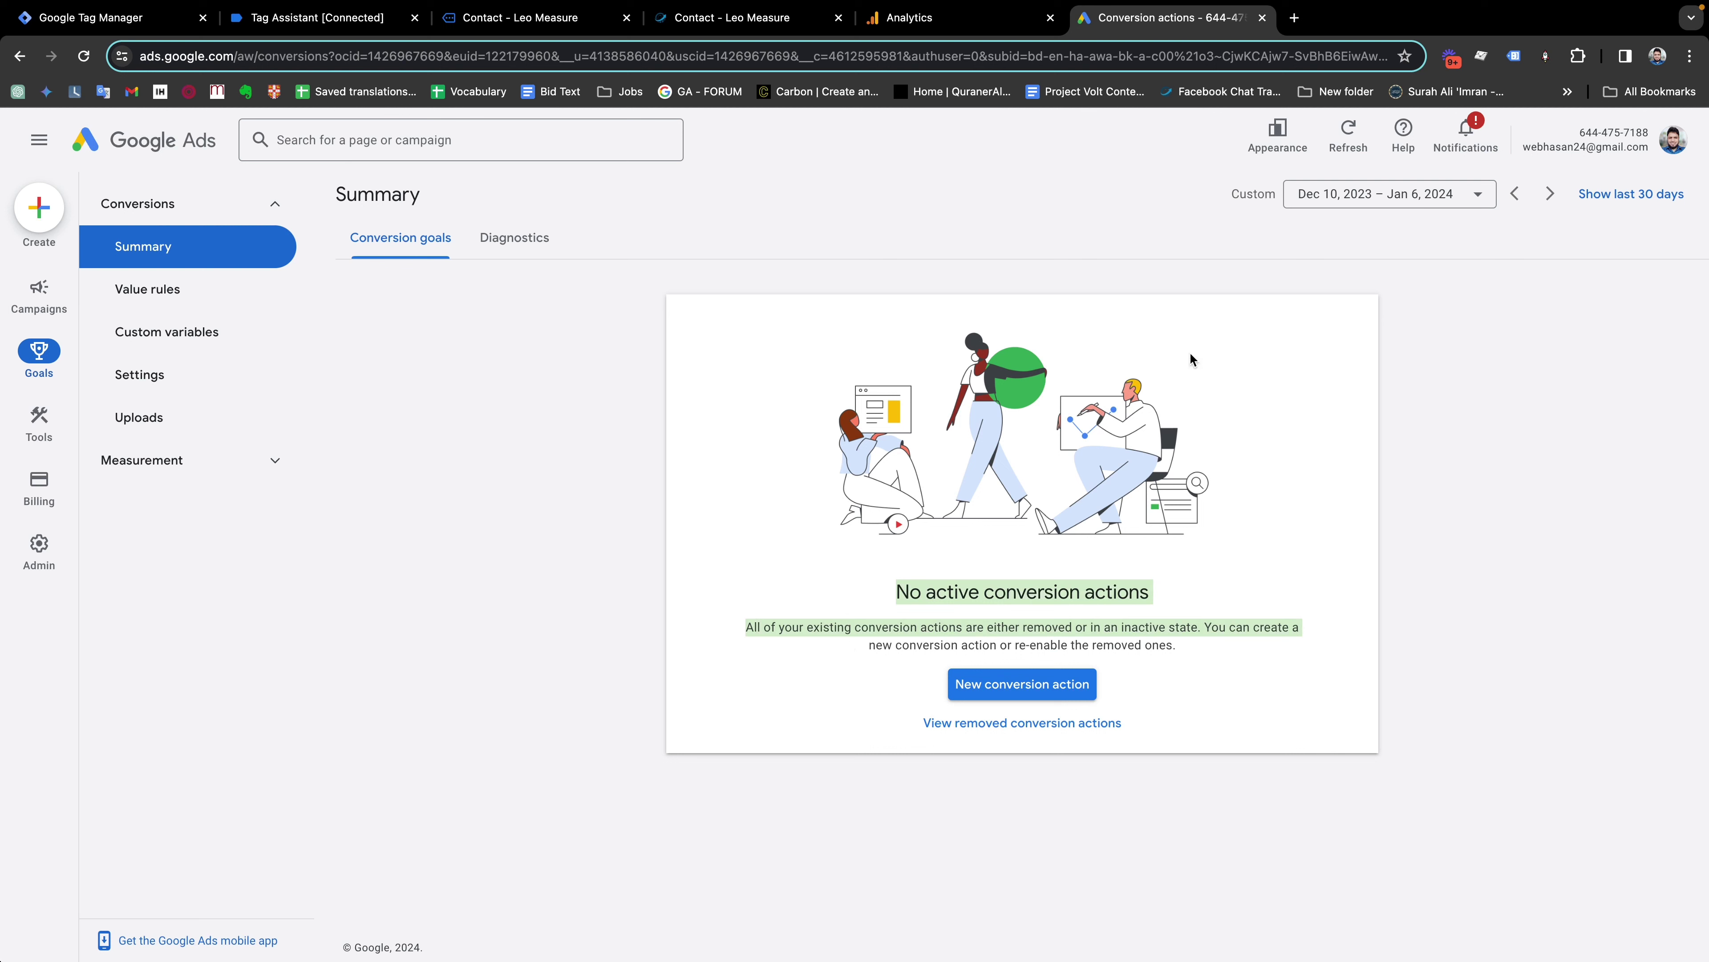
click(1128, 359)
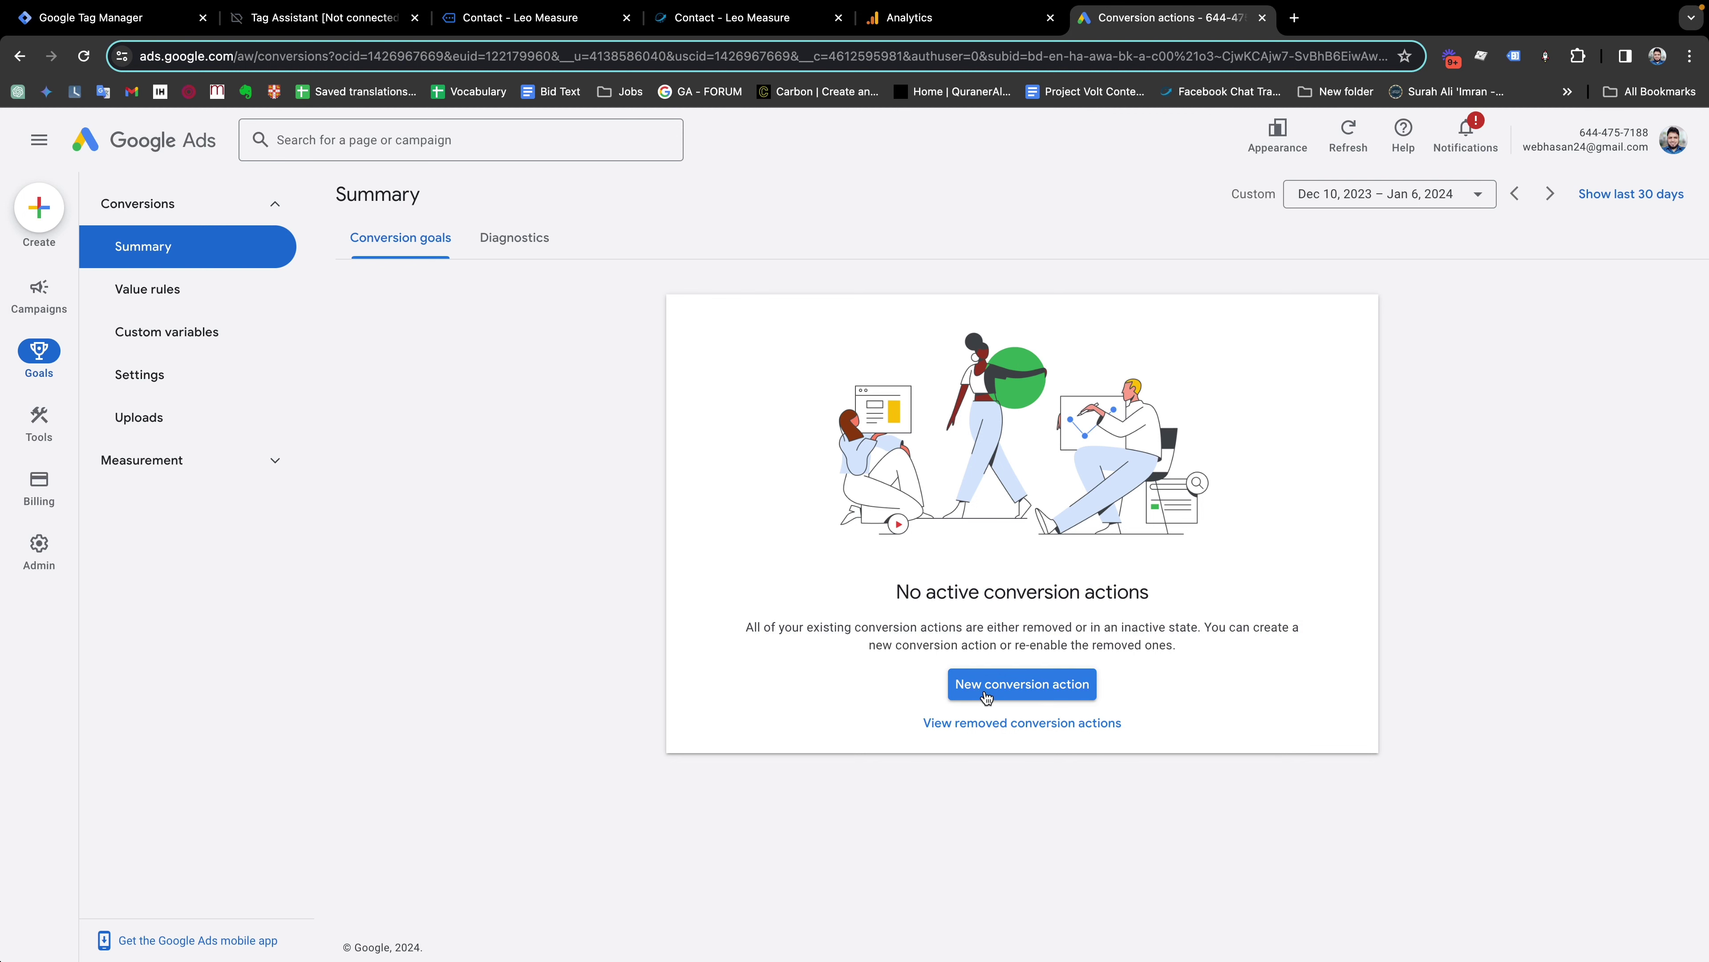
click(986, 694)
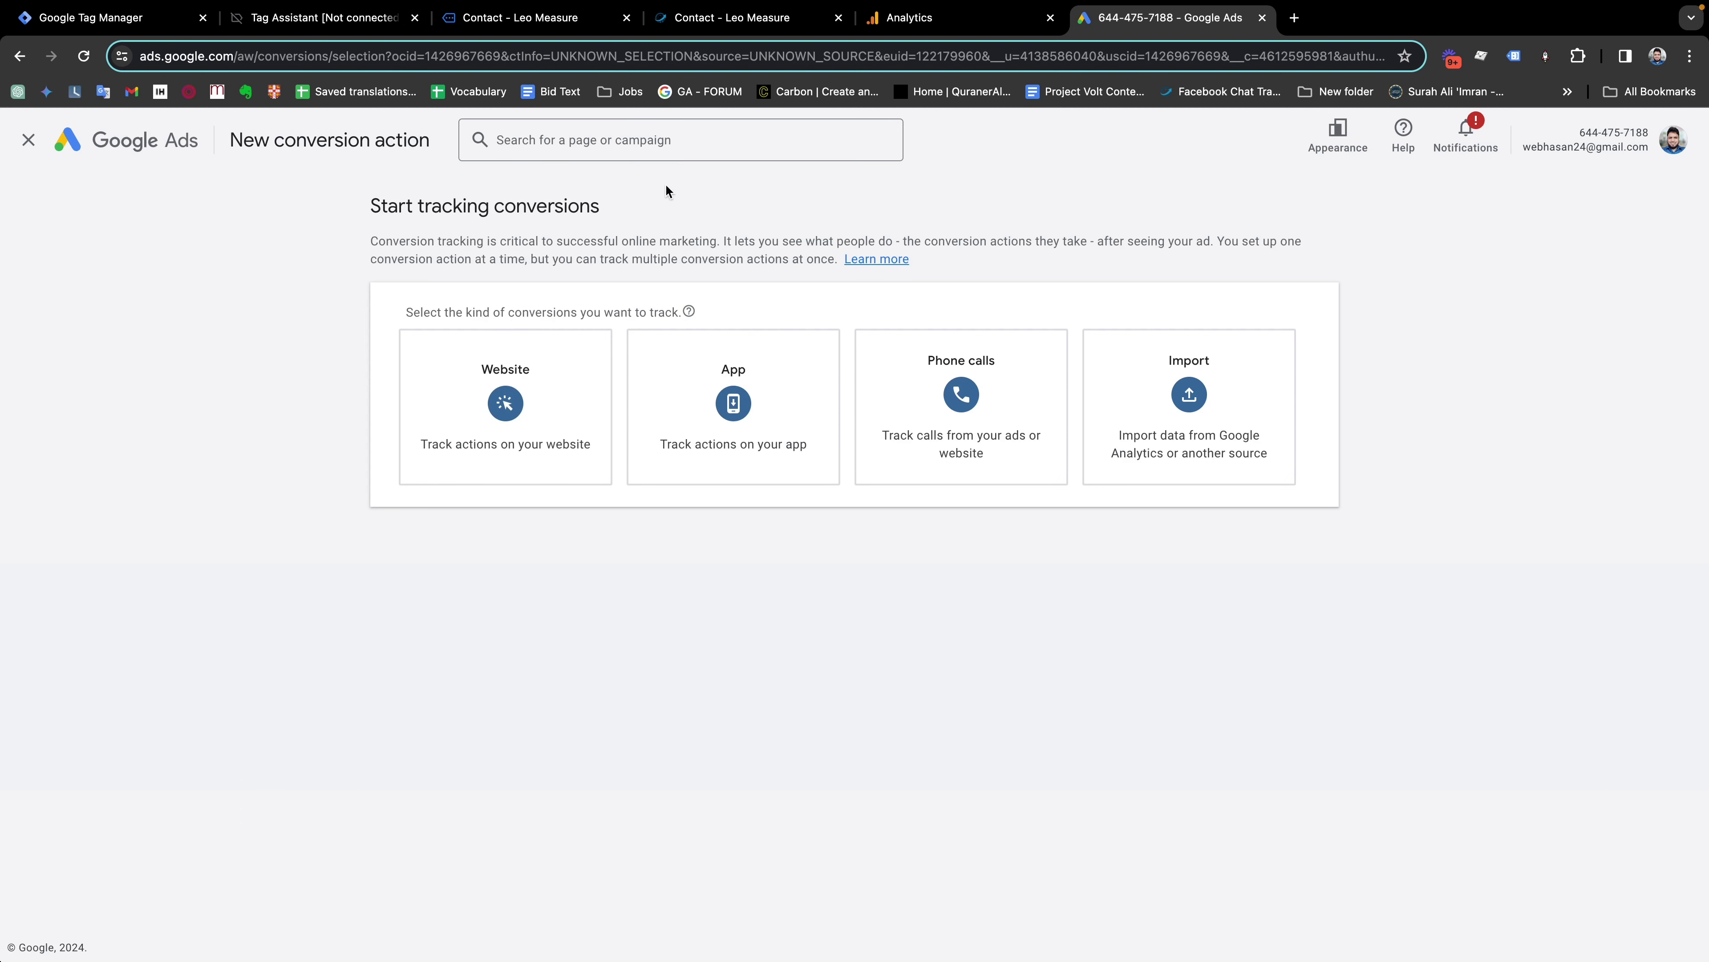
Track Website conversions for leomeasure.com, scan the domain, and add a conversion action manually
click(505, 396)
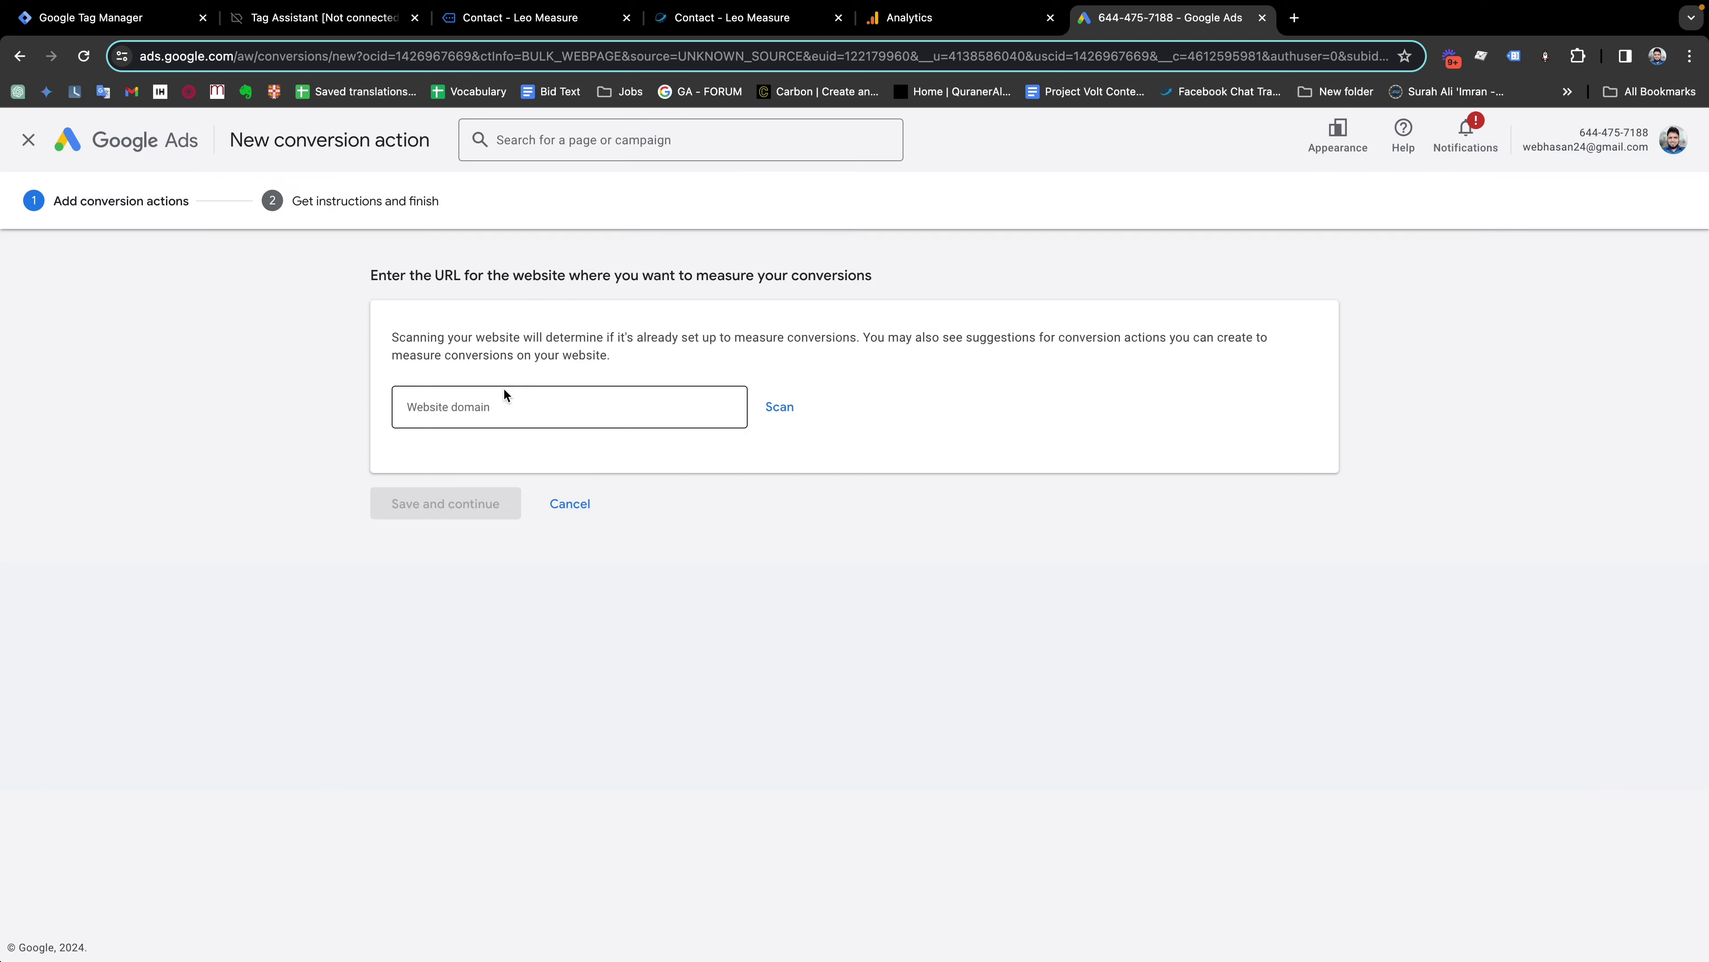
click(478, 412)
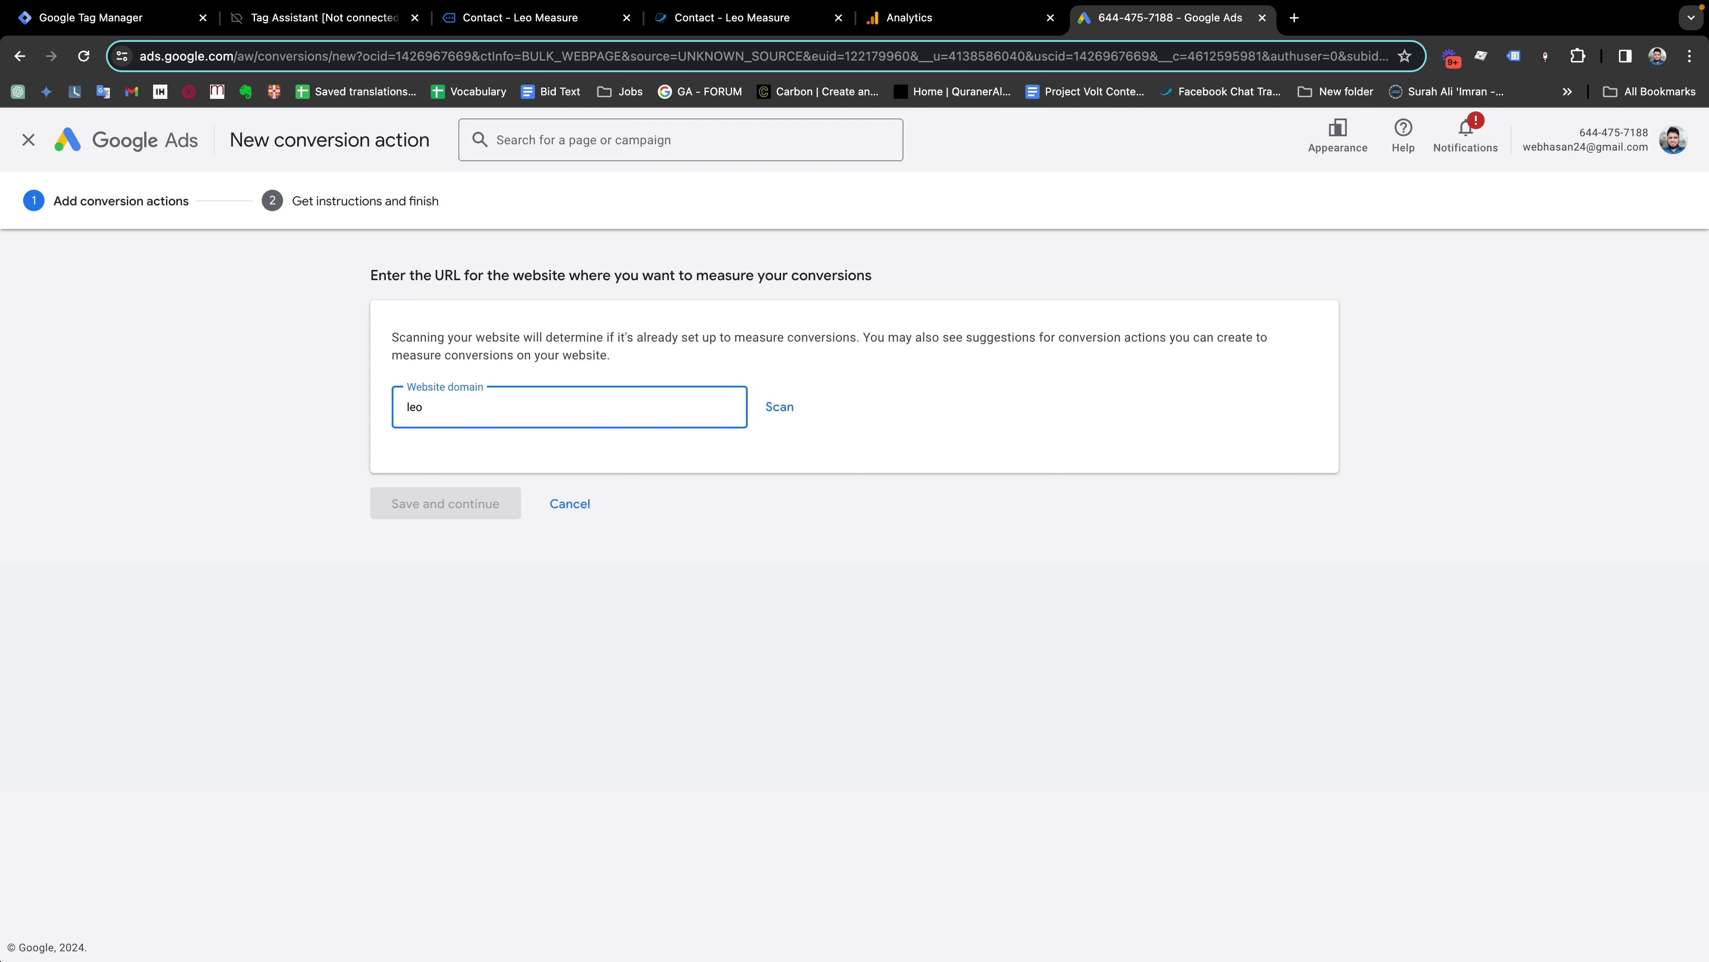
text(leomeasure.com)
click(778, 409)
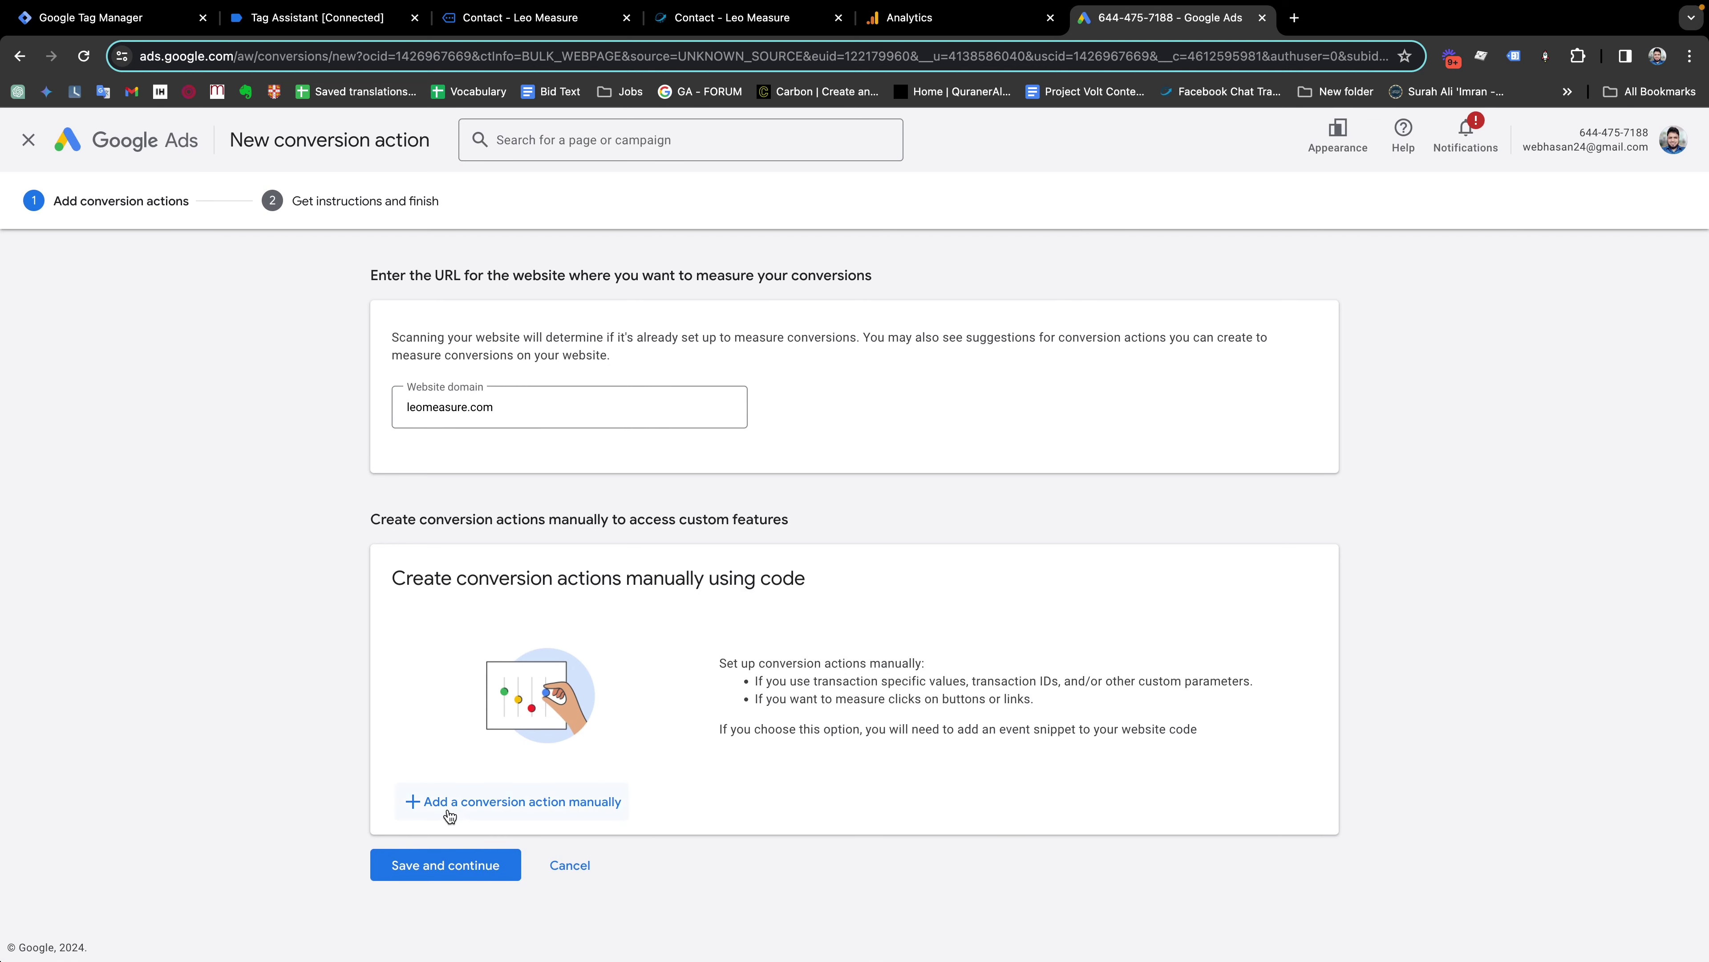
click(525, 803)
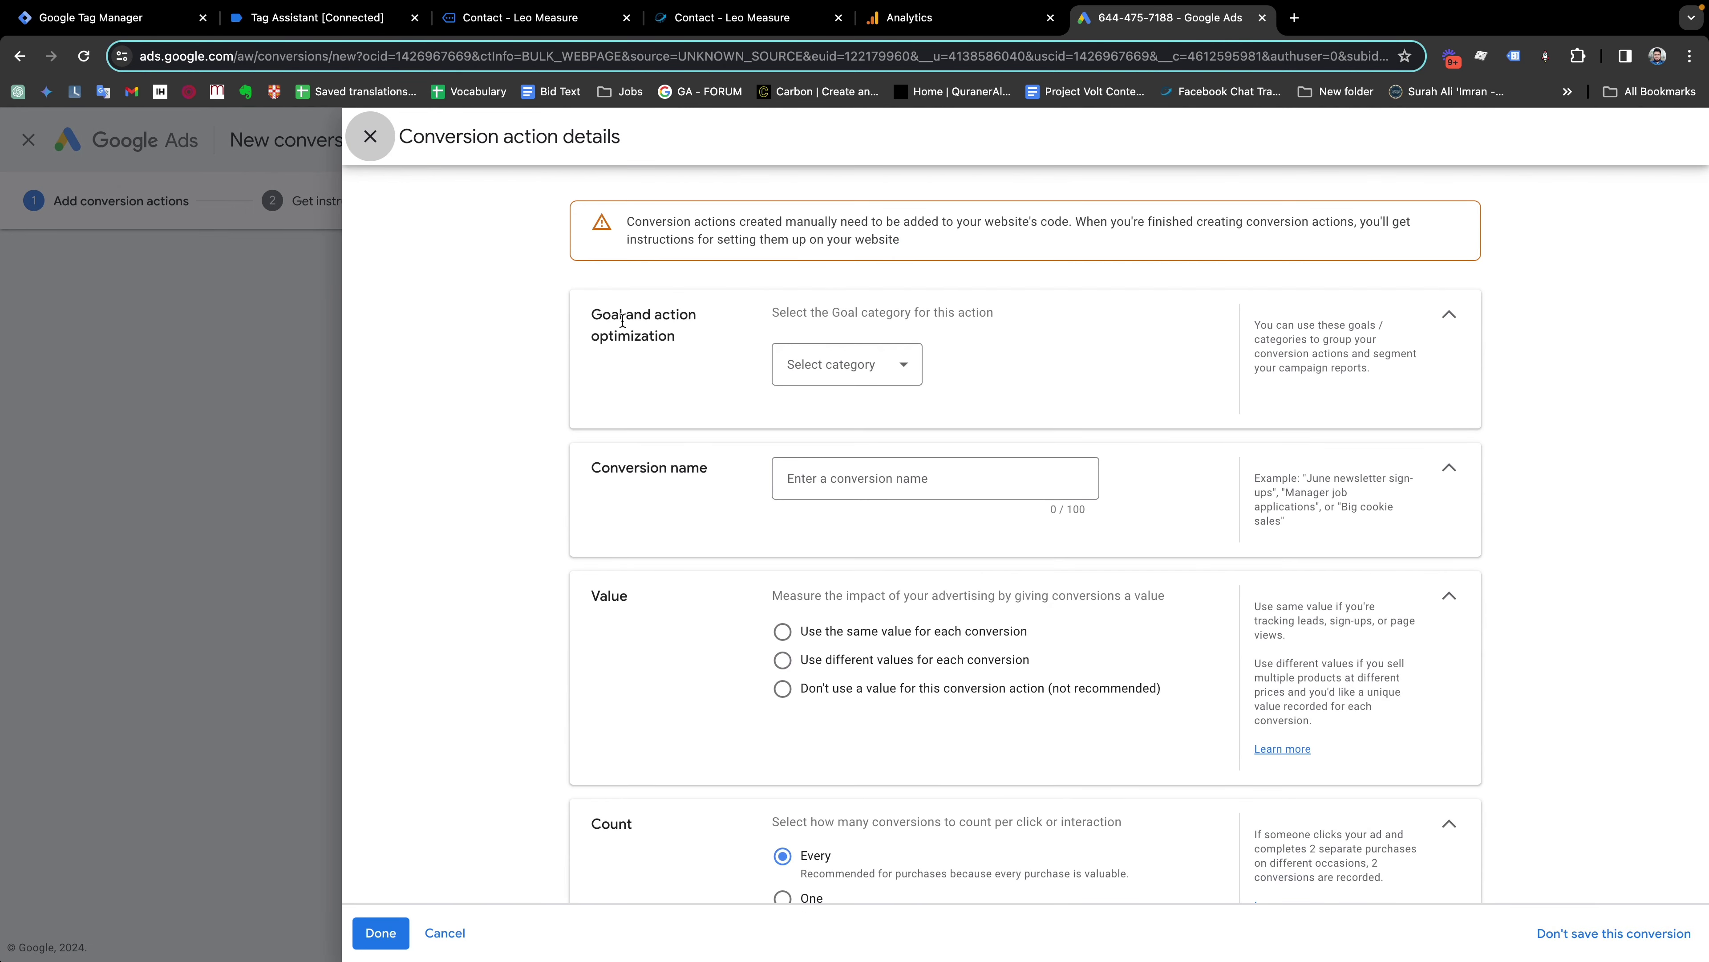
Set the goal category to Contact and name the conversion action 'Contact Form Submit'
click(844, 365)
scroll(886, 535, down, 1)
scroll(885, 534, down, 2)
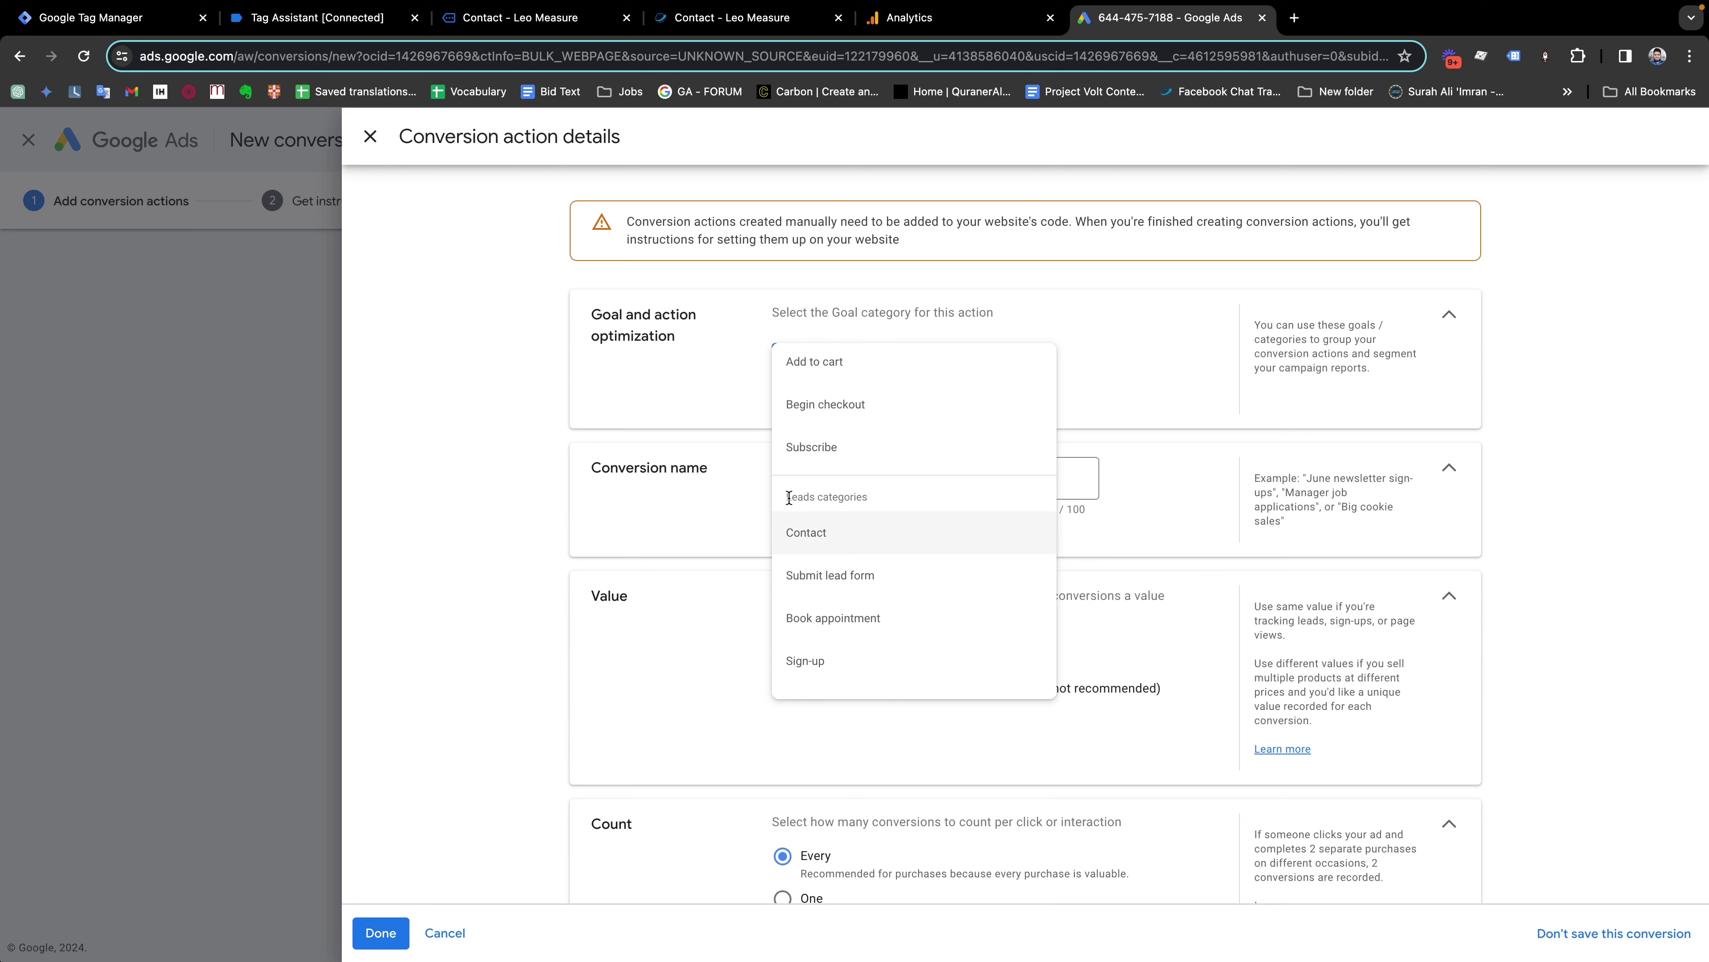
click(803, 546)
click(854, 544)
text(con)
key(BackSpace)
key(BackSpace)
key(BackSpace)
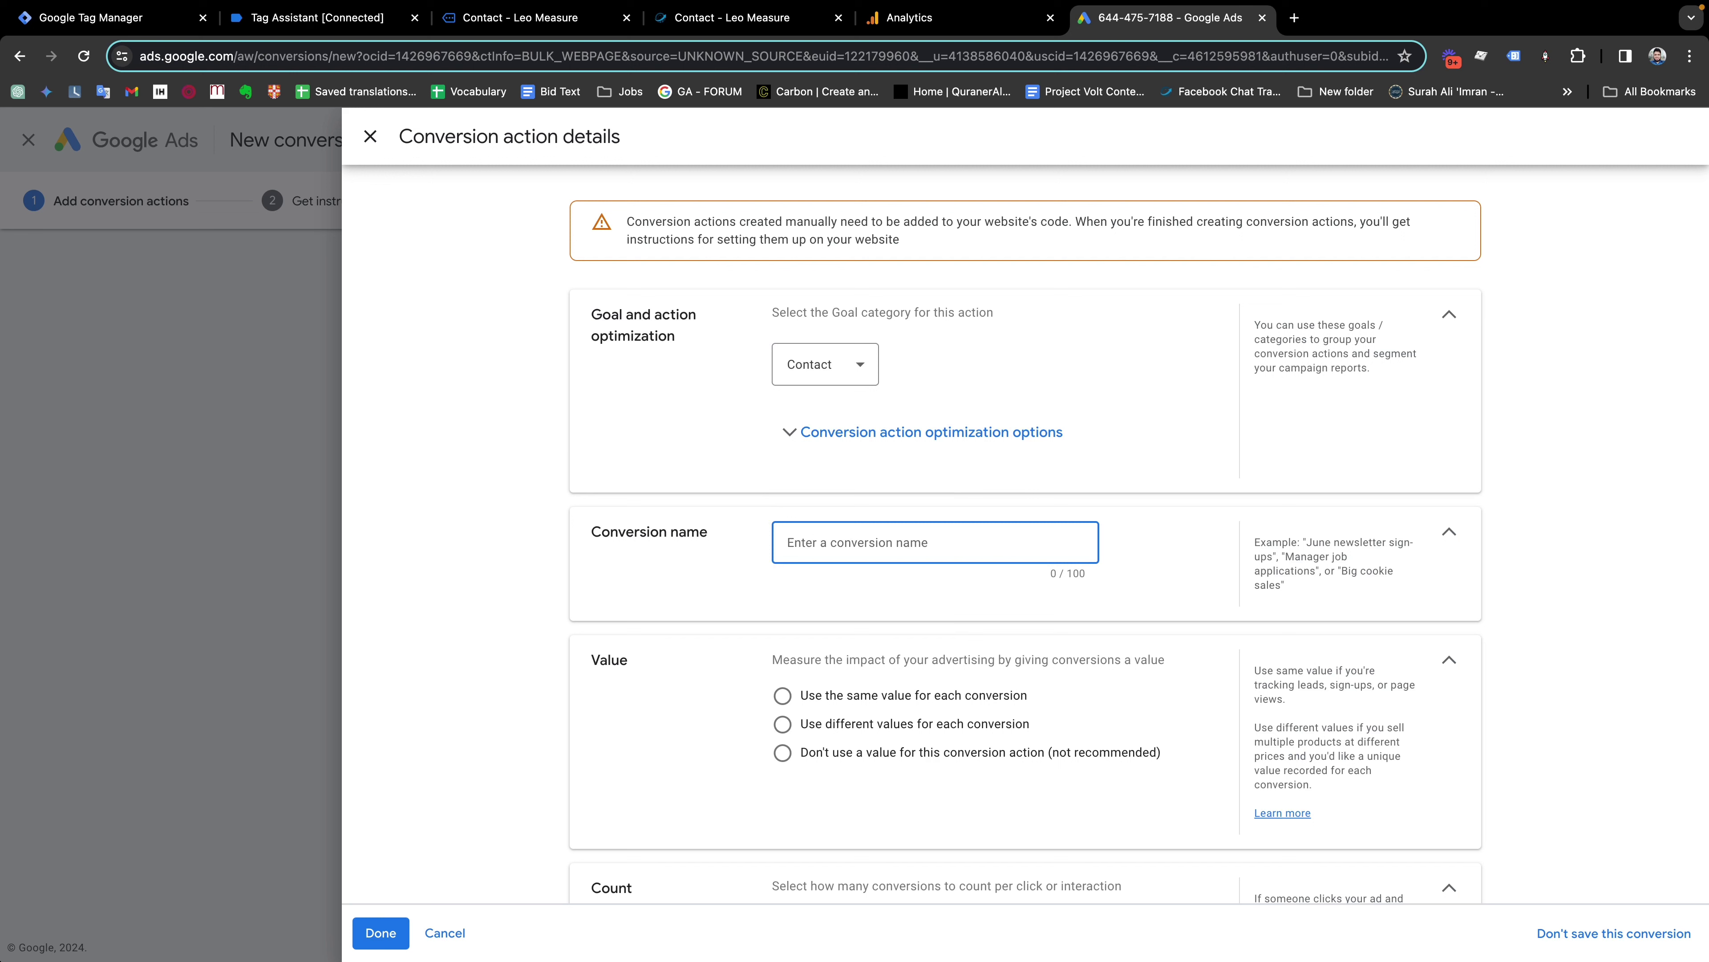
text(Contact Fro)
key(BackSpace)
text(orm Submi)
Use the same value for each conversion, keeping 1 US Dollar
scroll(868, 593, down, 2)
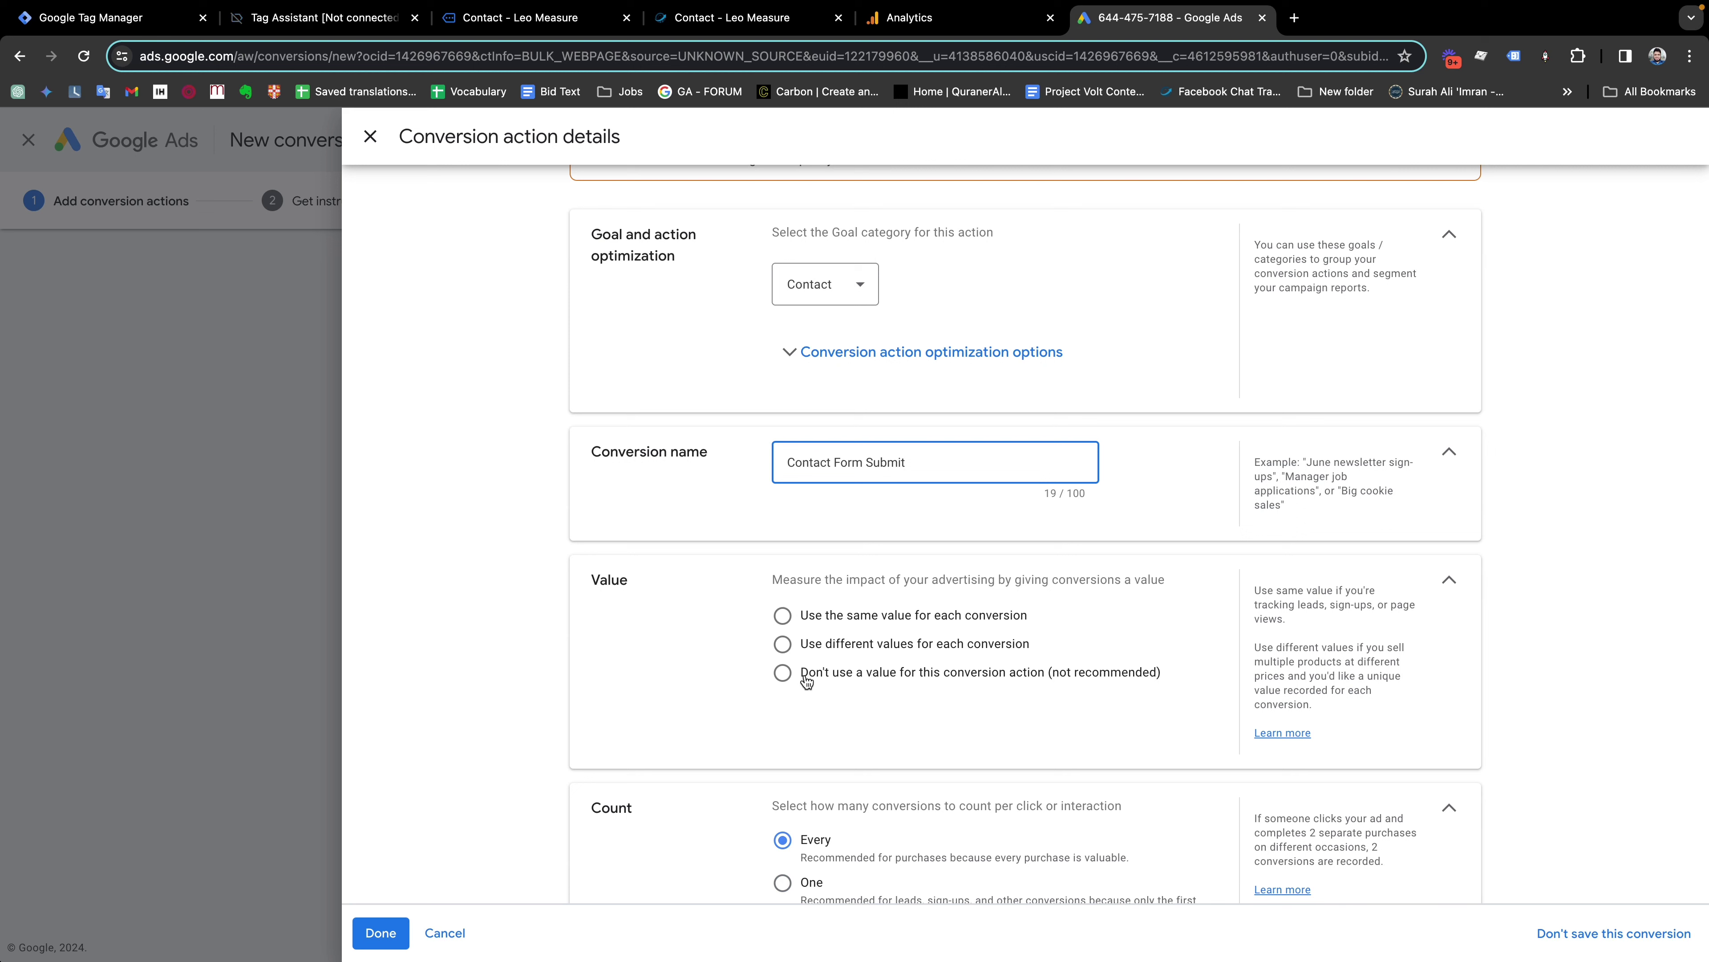
click(783, 615)
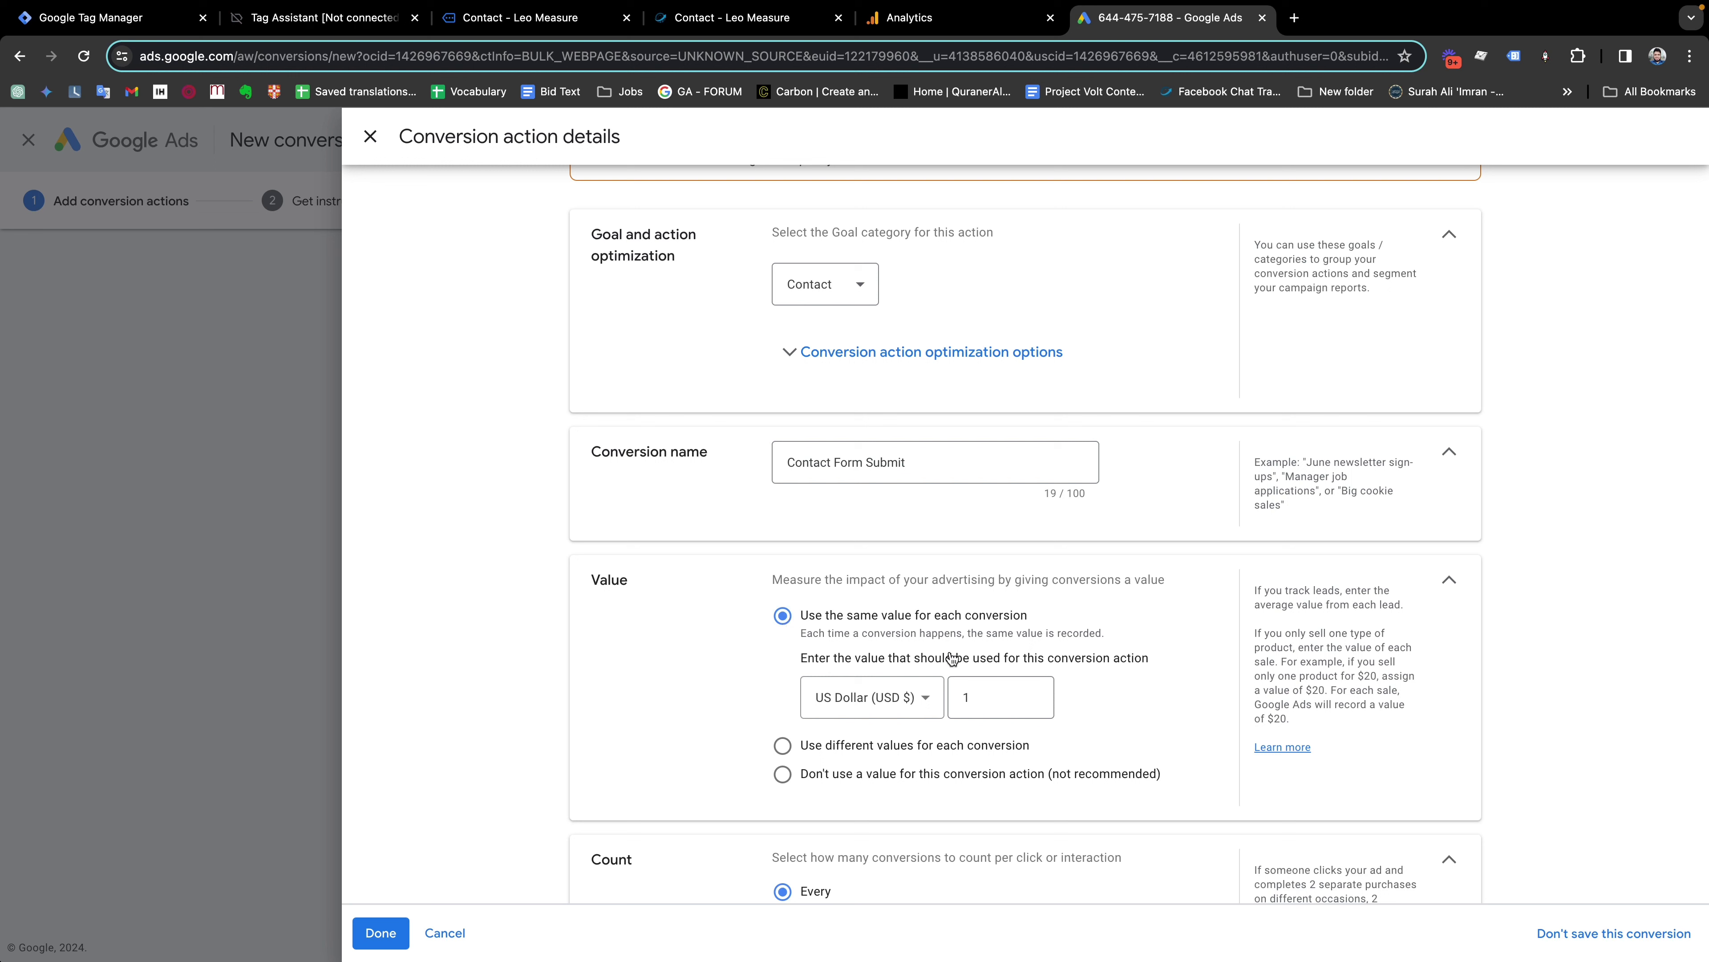
double_click(964, 699)
double_click(957, 702)
click(813, 779)
scroll(976, 741, down, 1)
drag(1151, 684, 1112, 682)
click(821, 593)
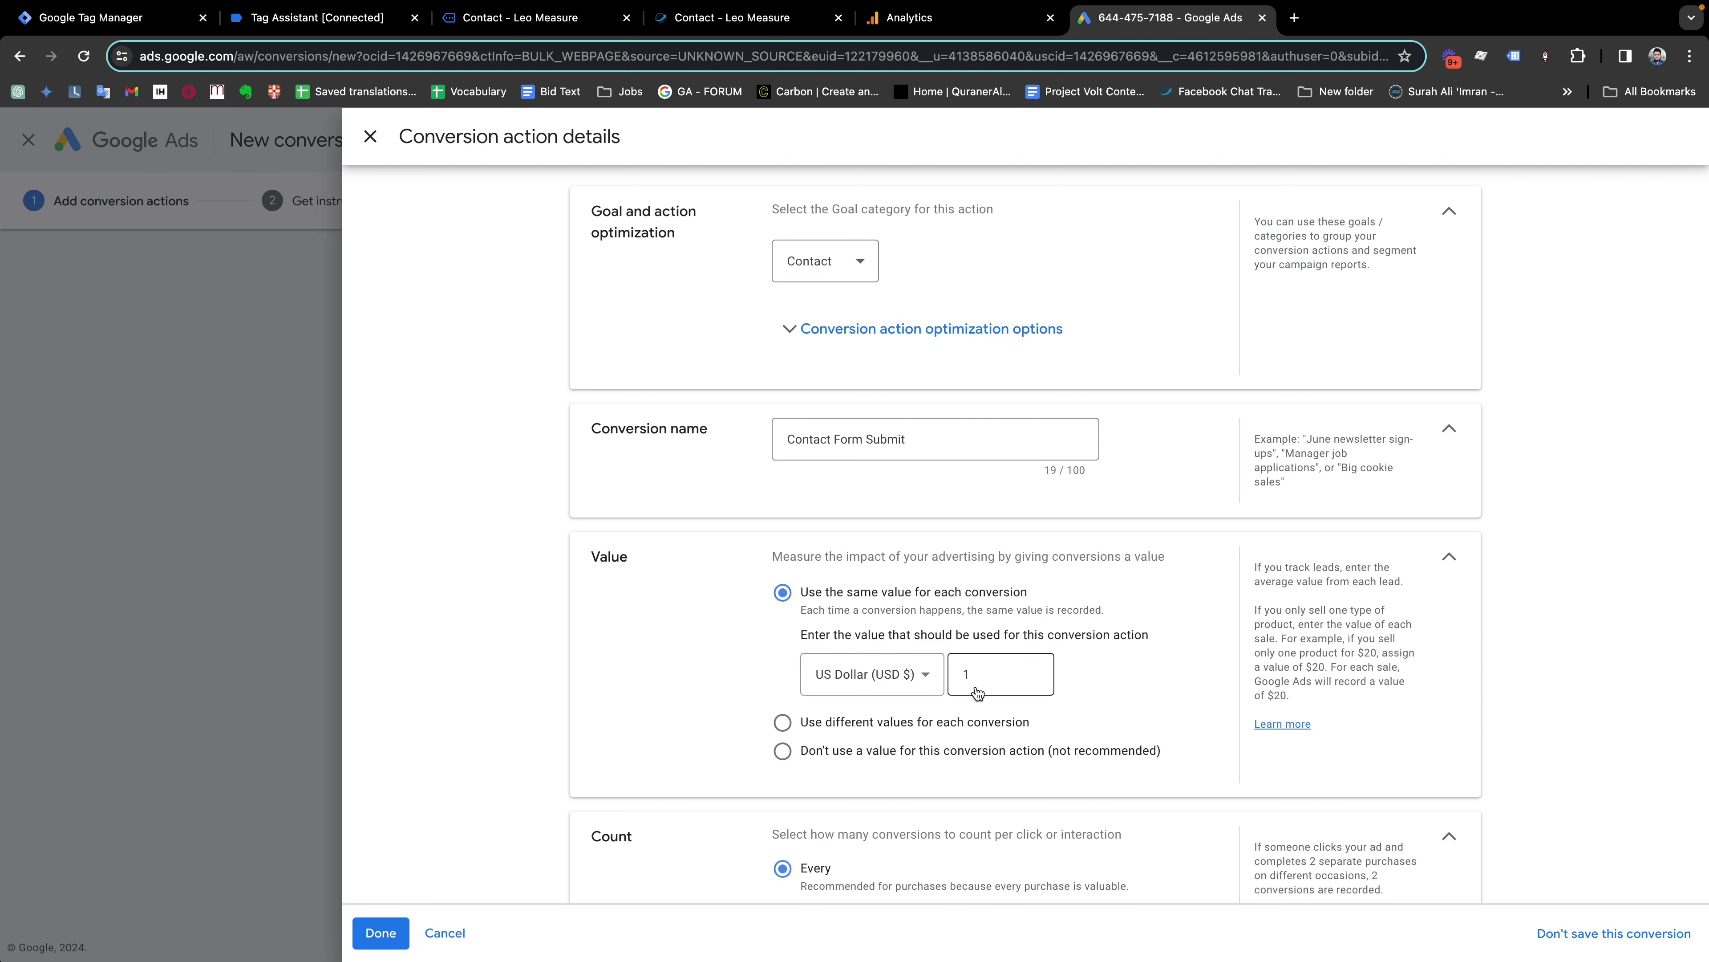
Set Count to one conversion per interaction and expand the click-through conversion window settings
scroll(973, 680, down, 2)
scroll(973, 680, down, 2)
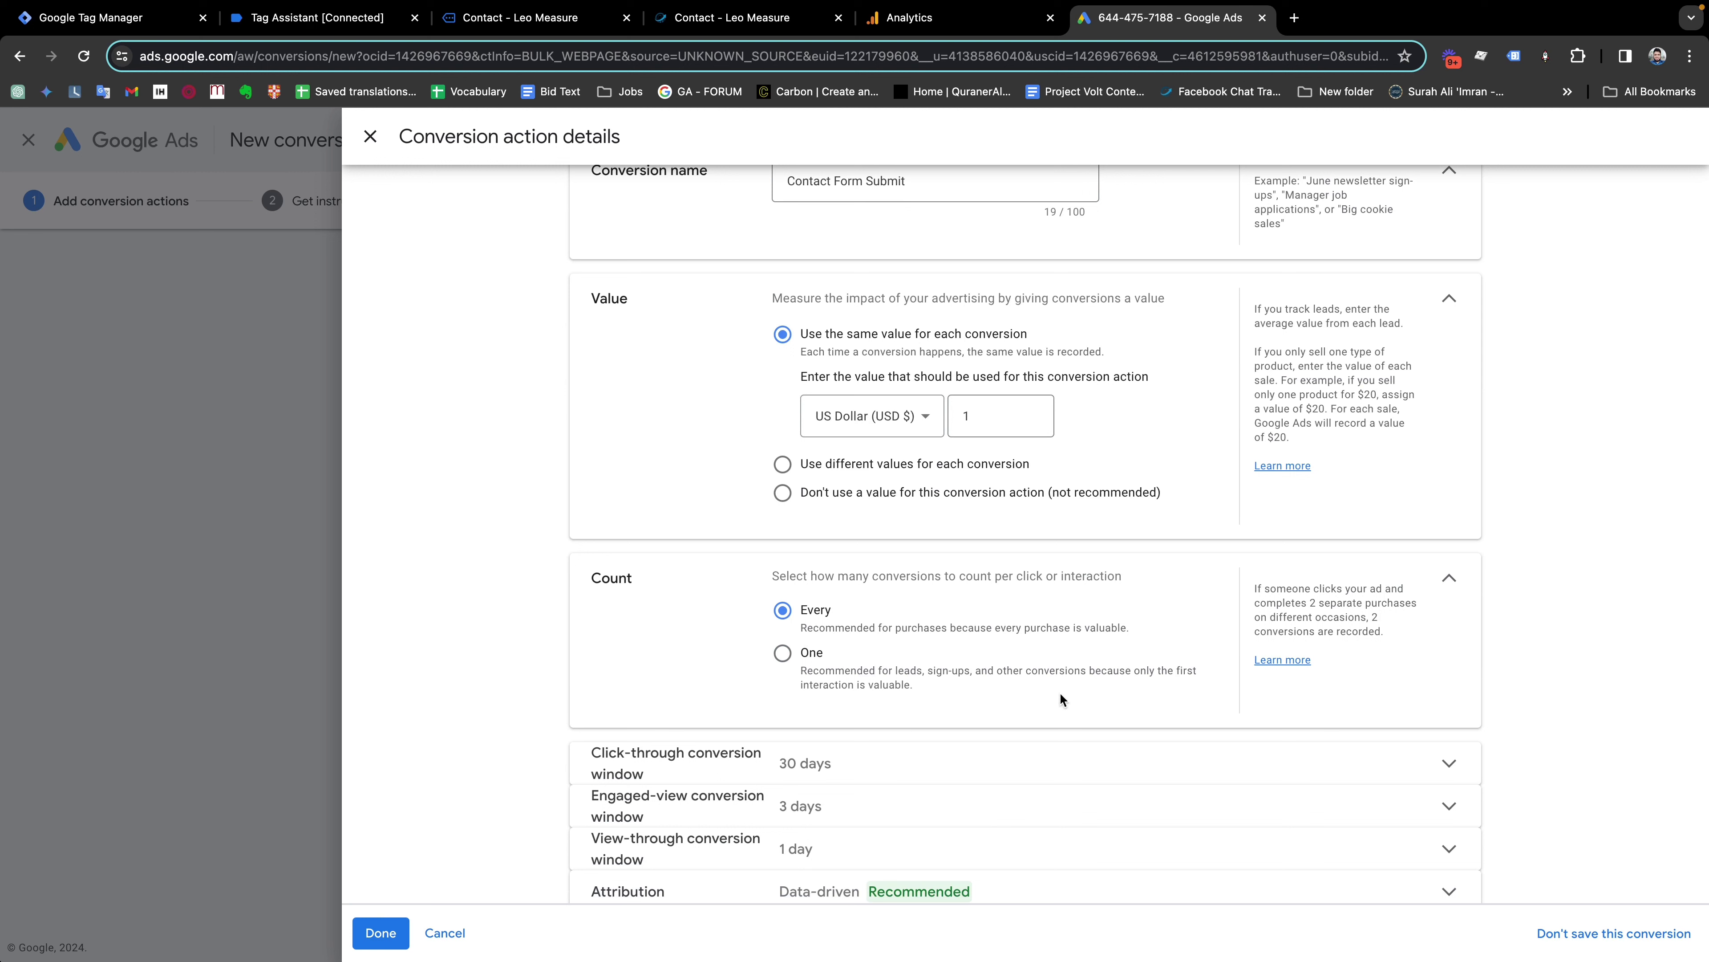
drag(845, 672, 966, 676)
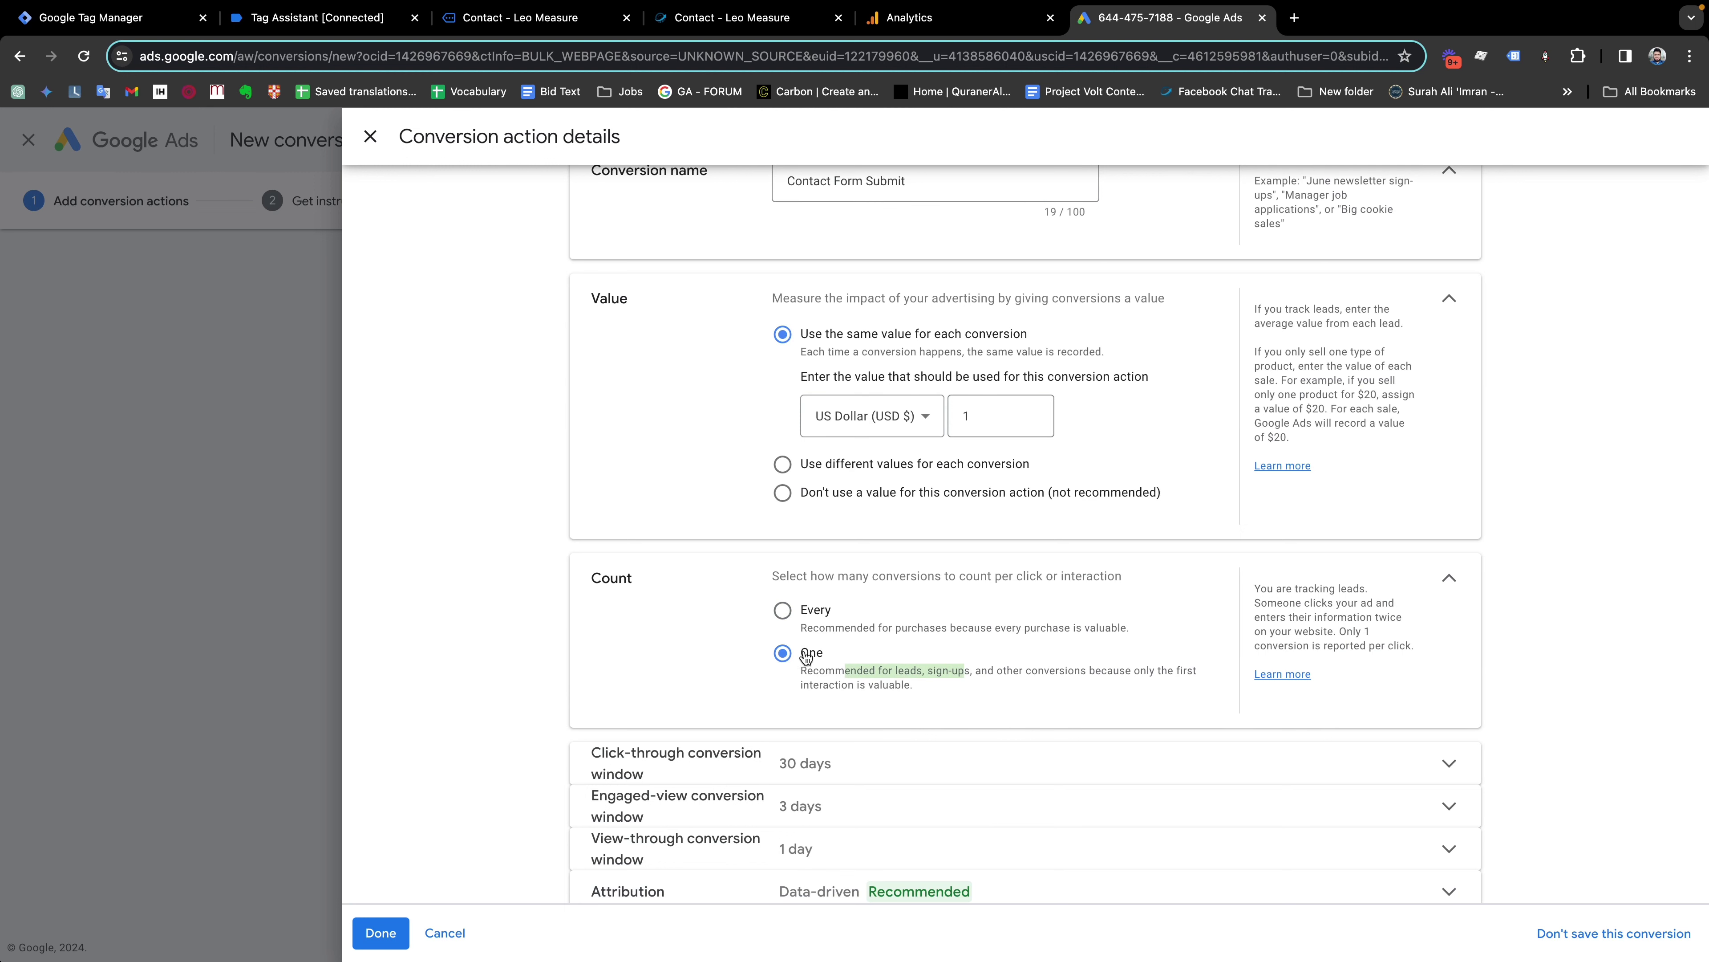
scroll(807, 656, down, 1)
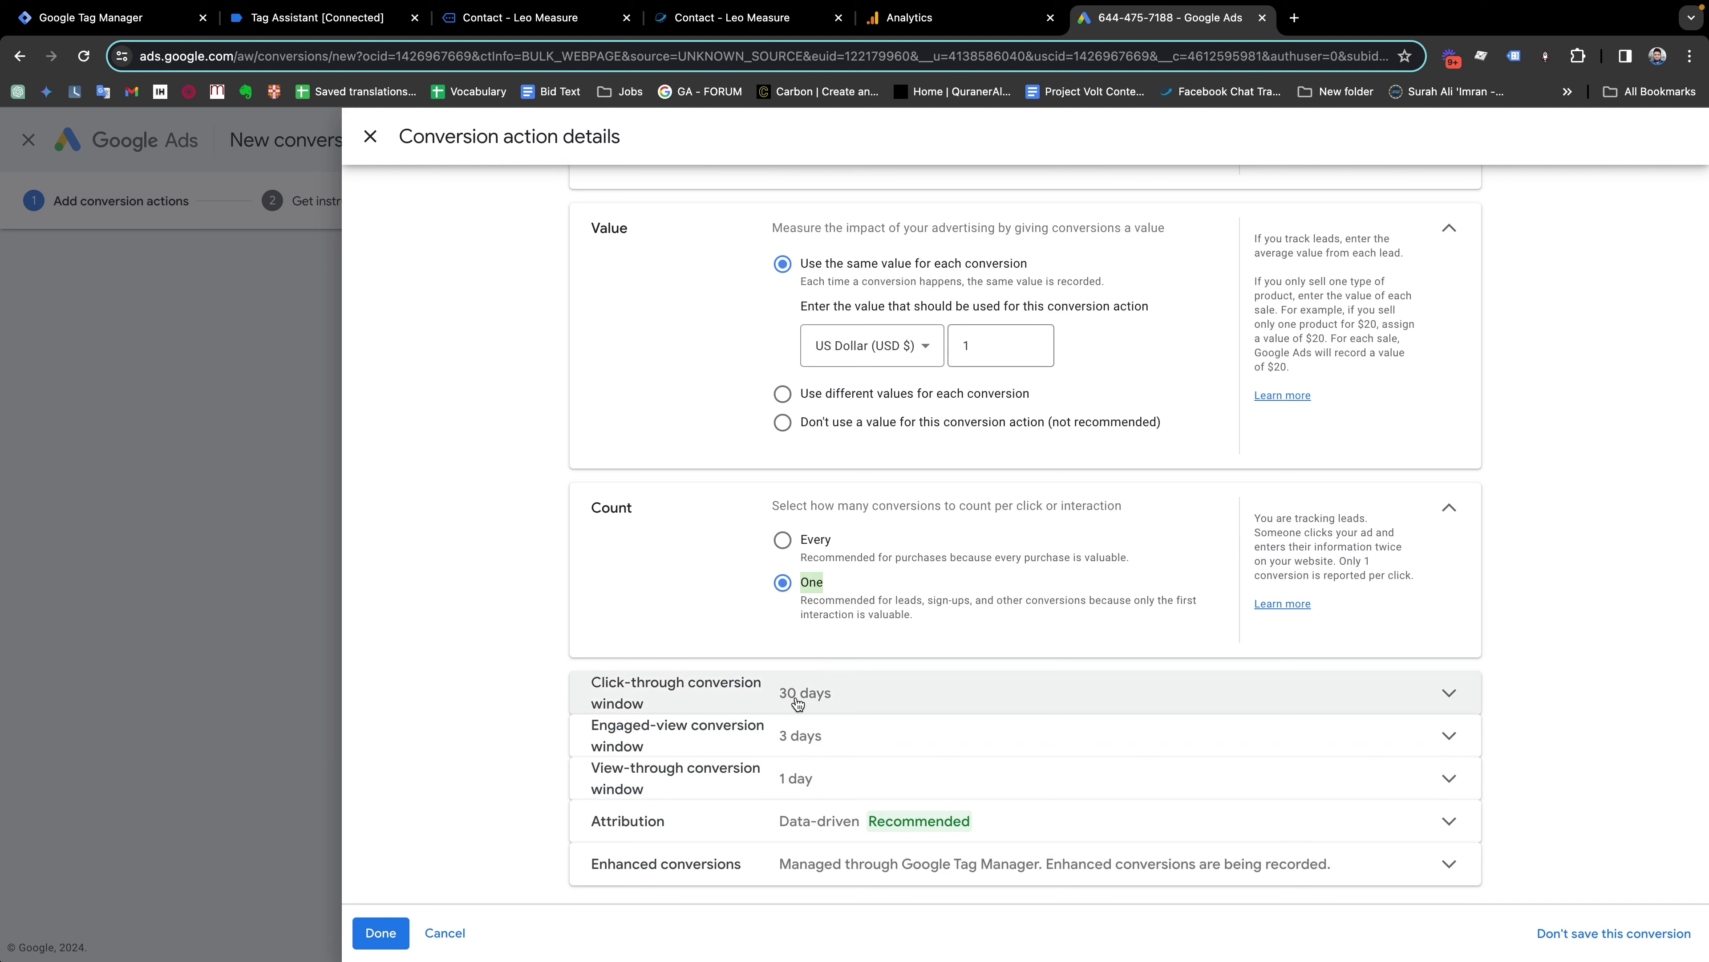
click(863, 705)
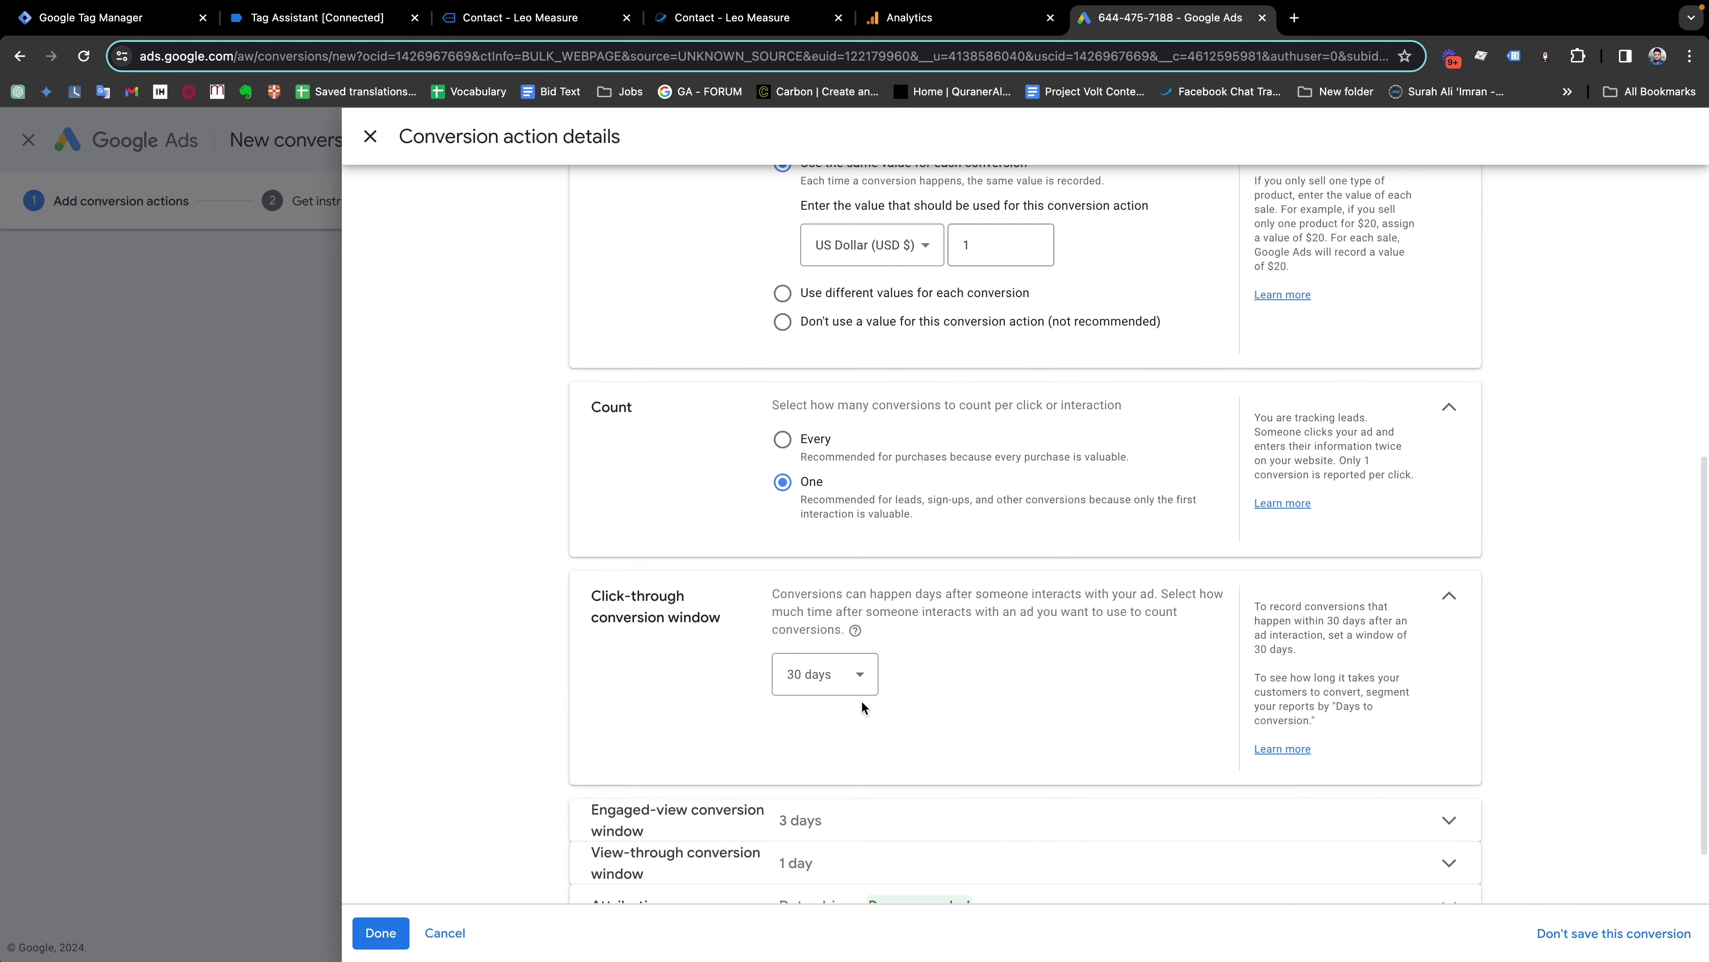
Enable enhanced conversions, after expanding attribution settings, and finish the conversion action details
scroll(1020, 671, down, 1)
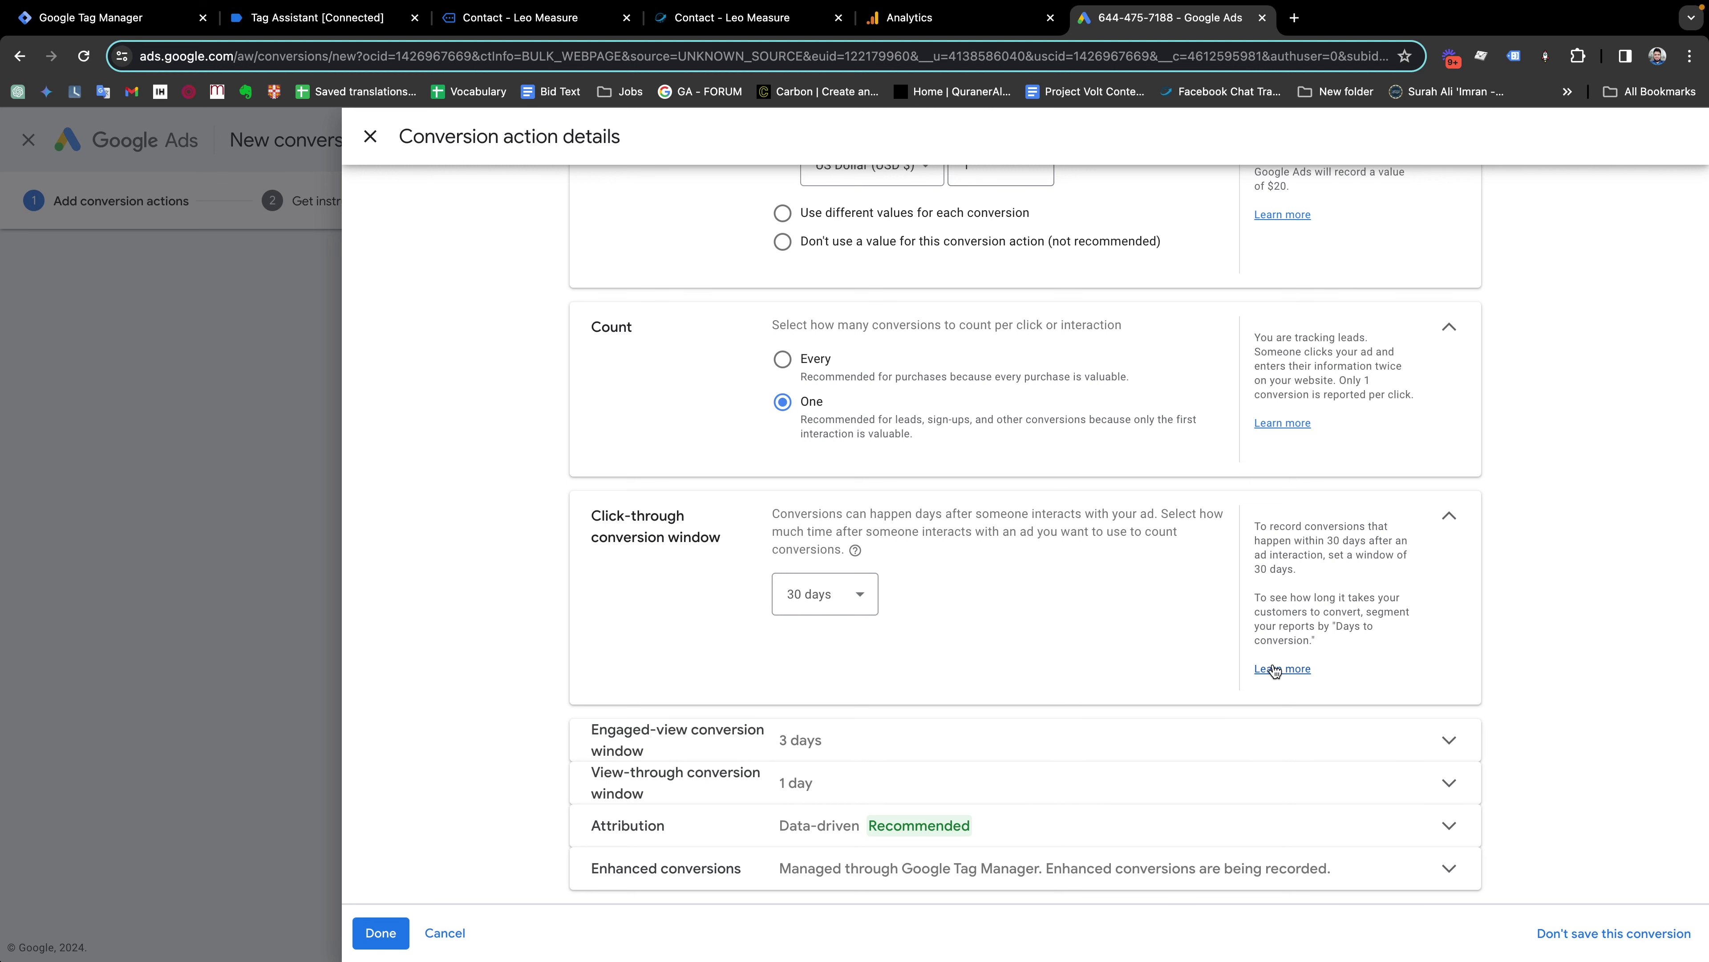
scroll(1043, 706, down, 1)
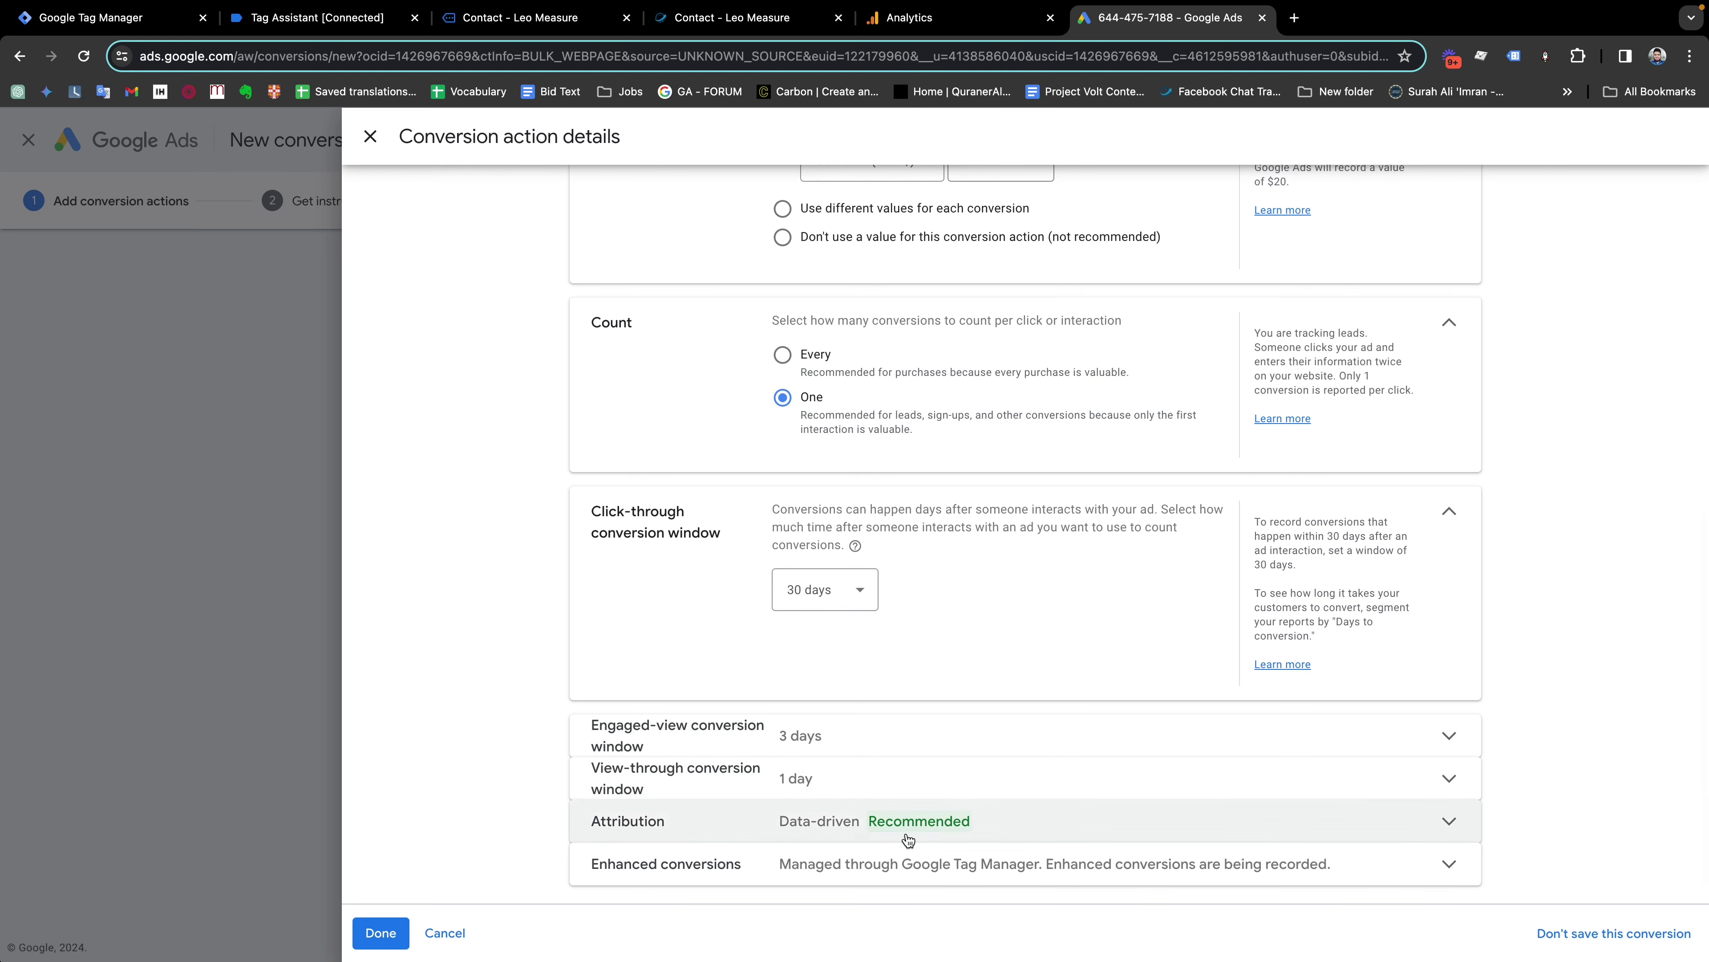
click(932, 823)
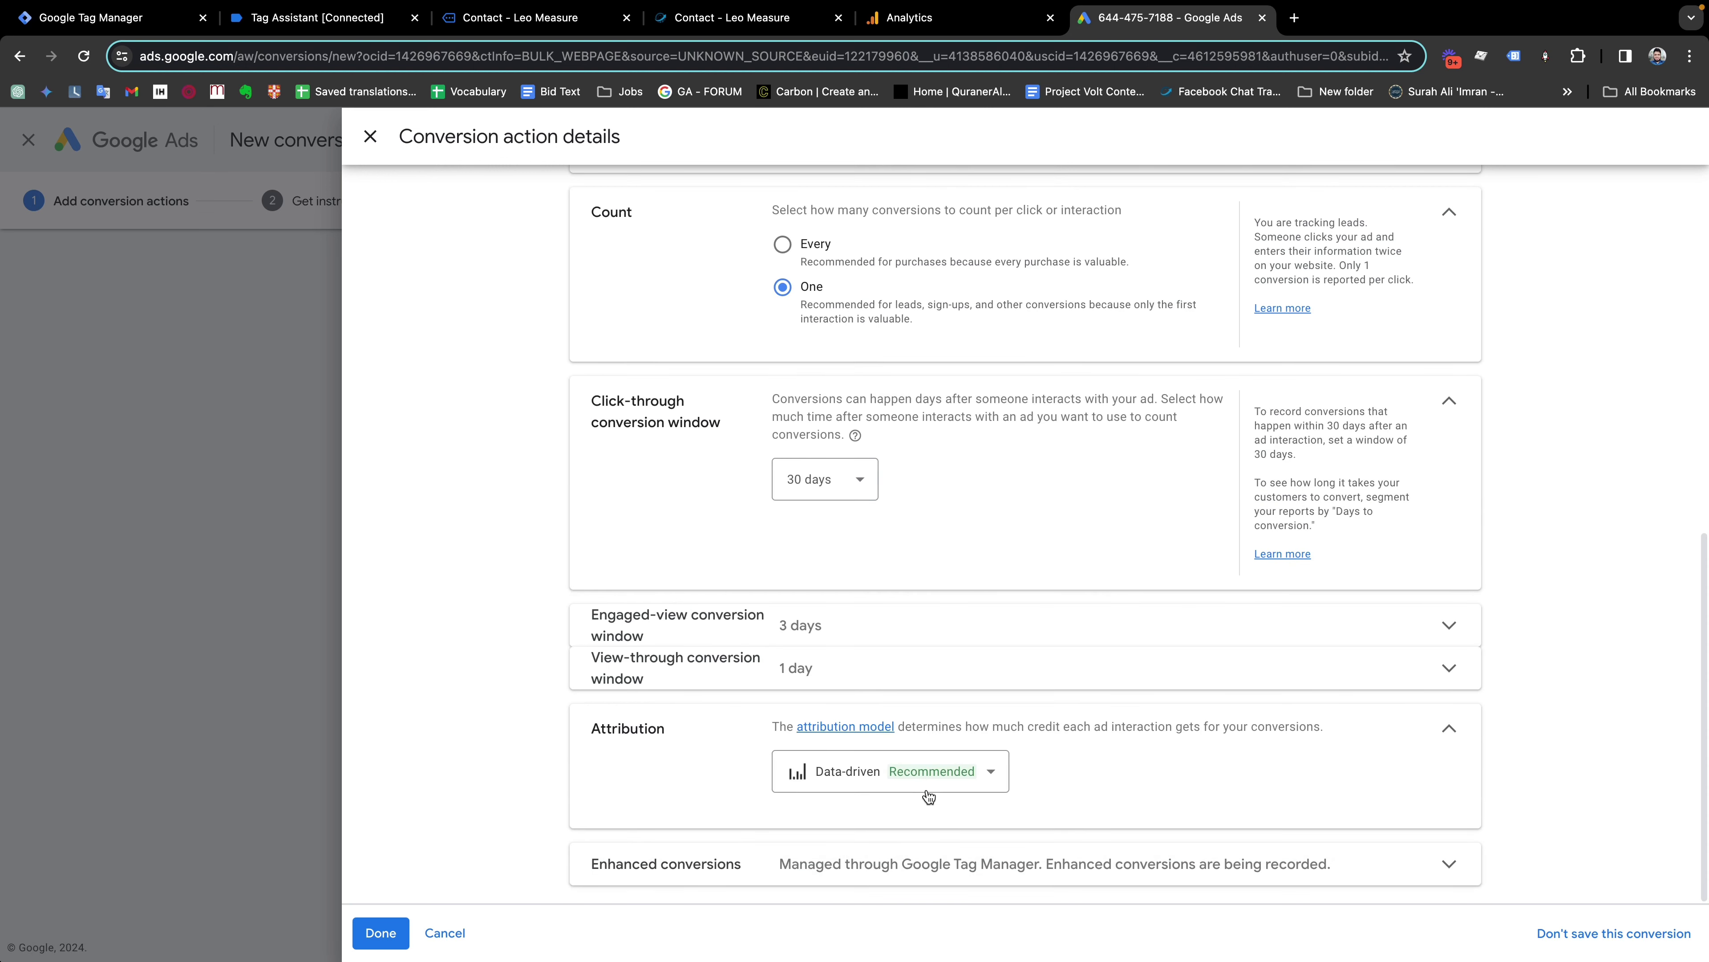
mouse_move(850, 781)
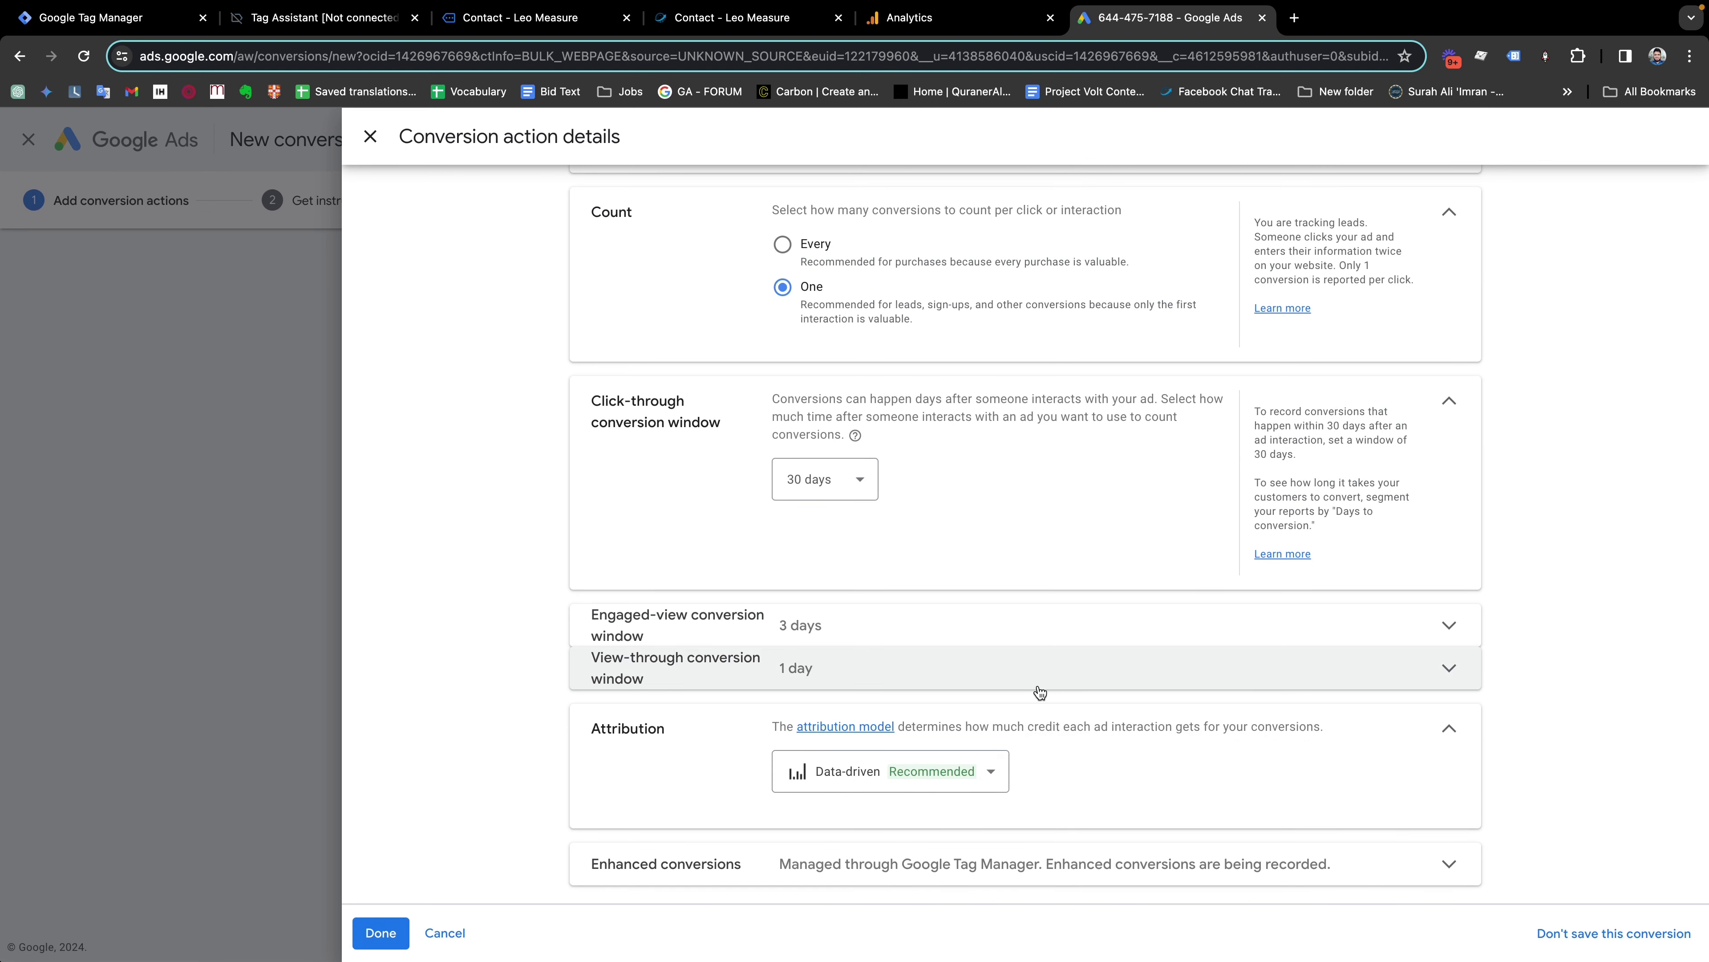
click(652, 869)
scroll(796, 770, down, 2)
click(783, 832)
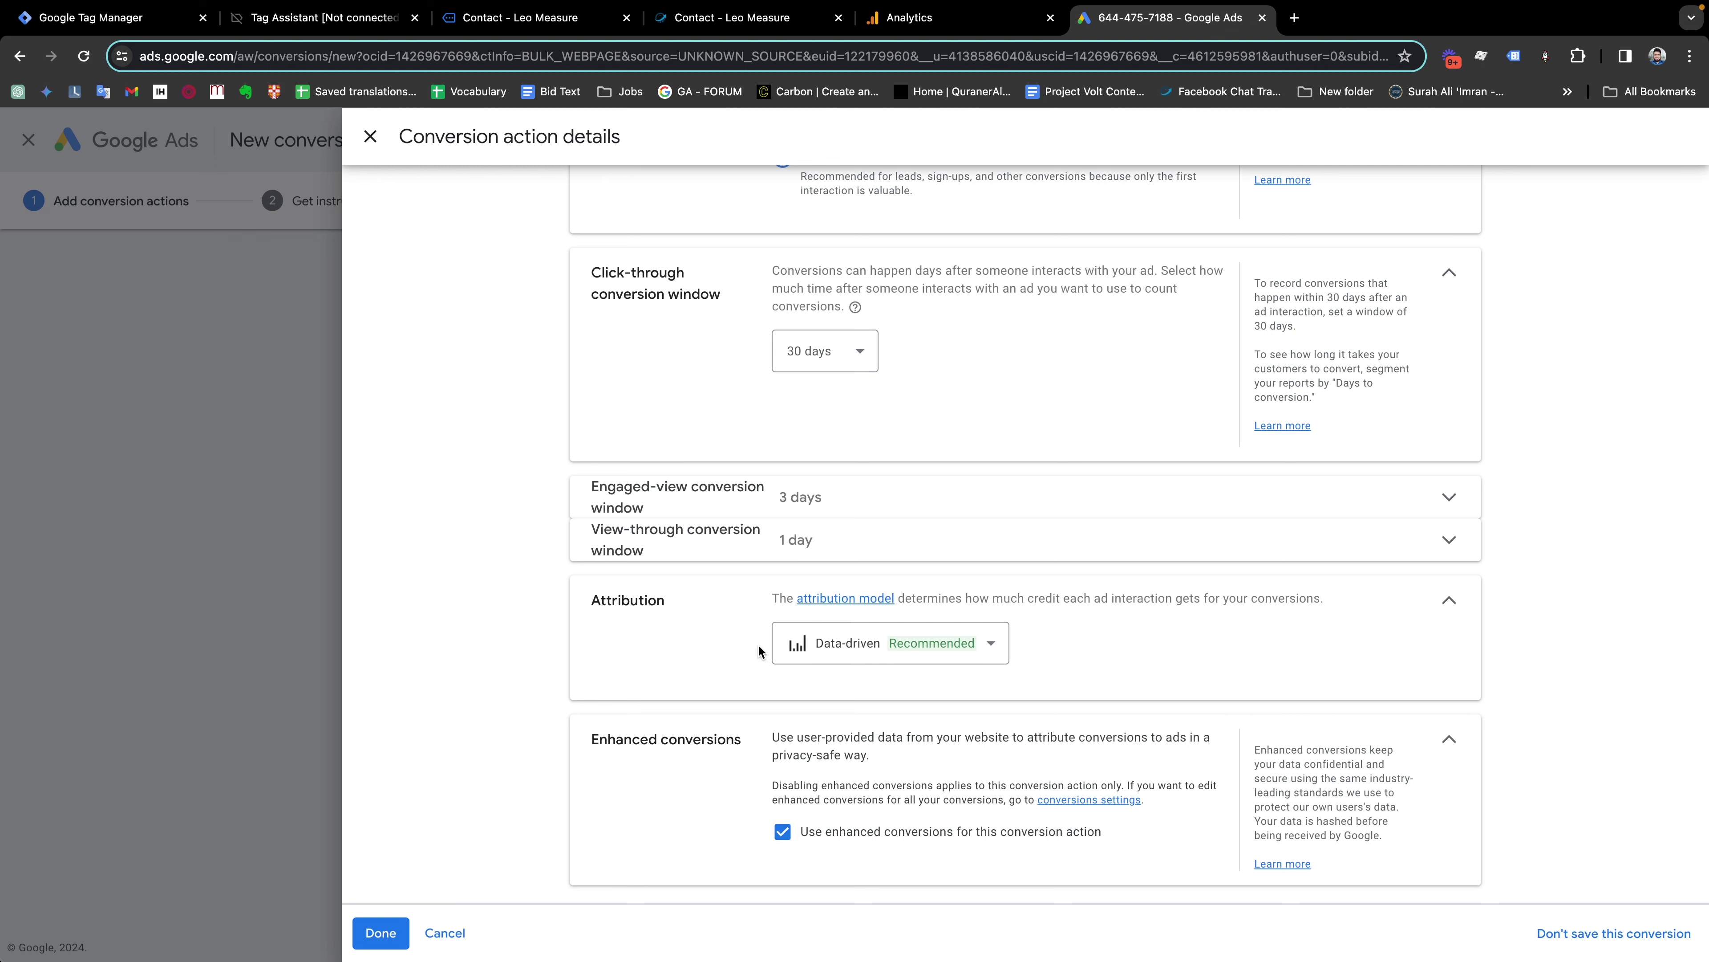
click(380, 933)
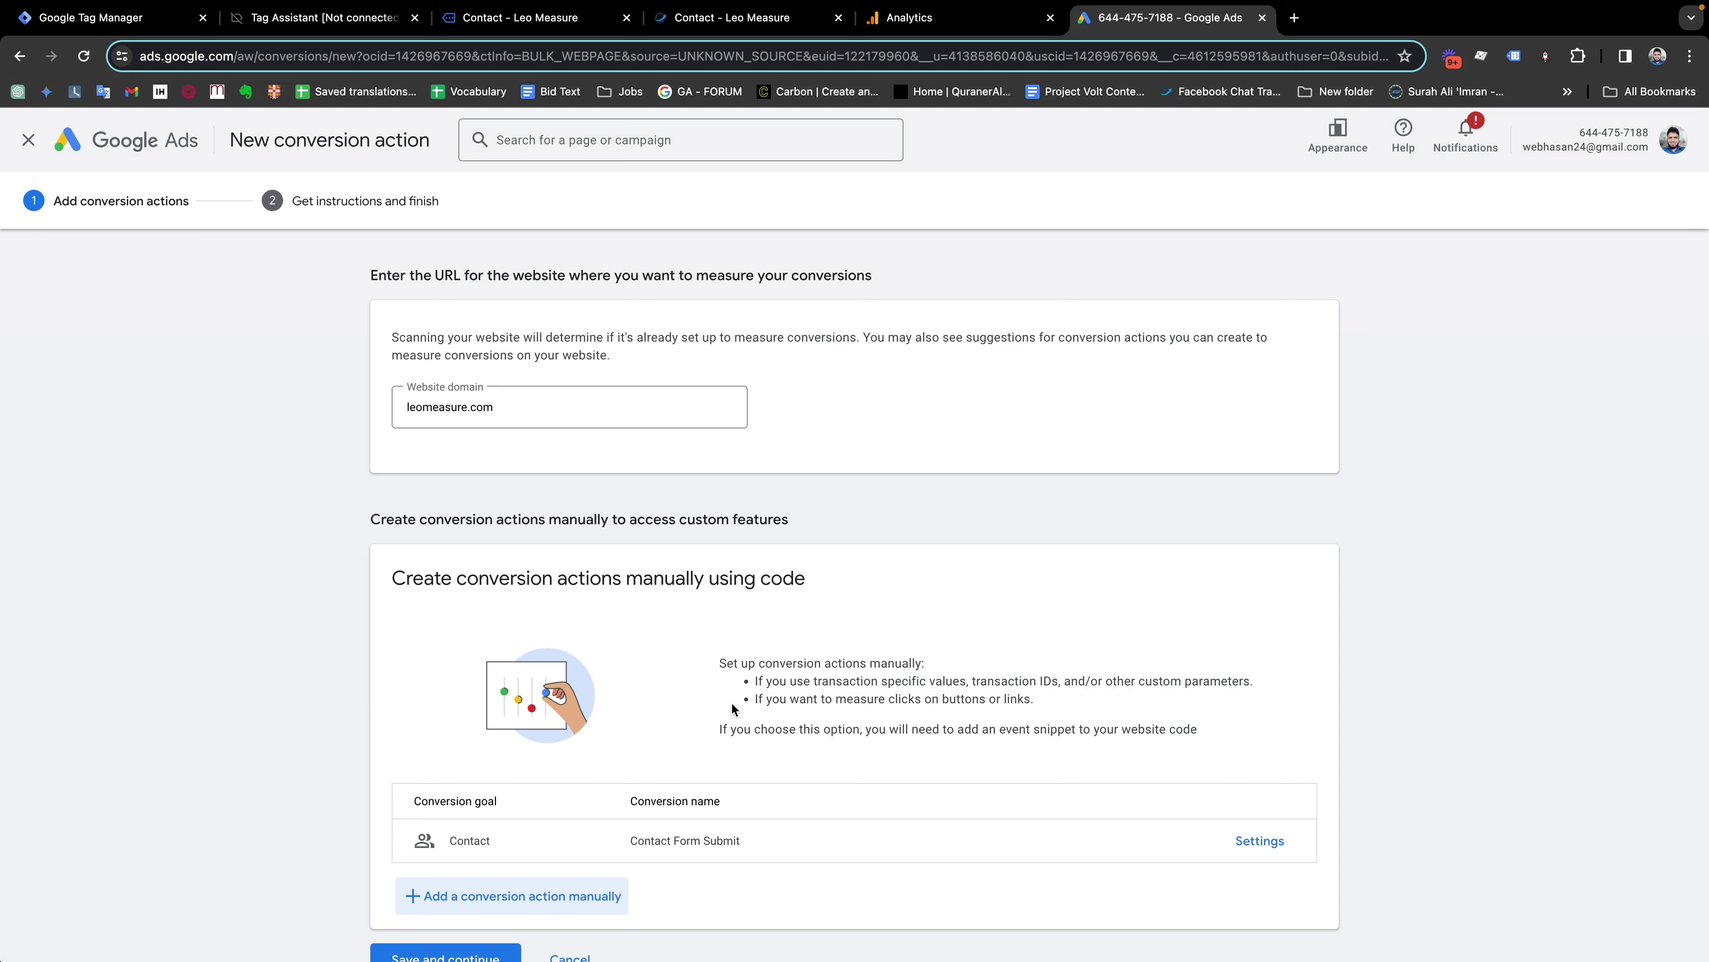
scroll(735, 708, down, 1)
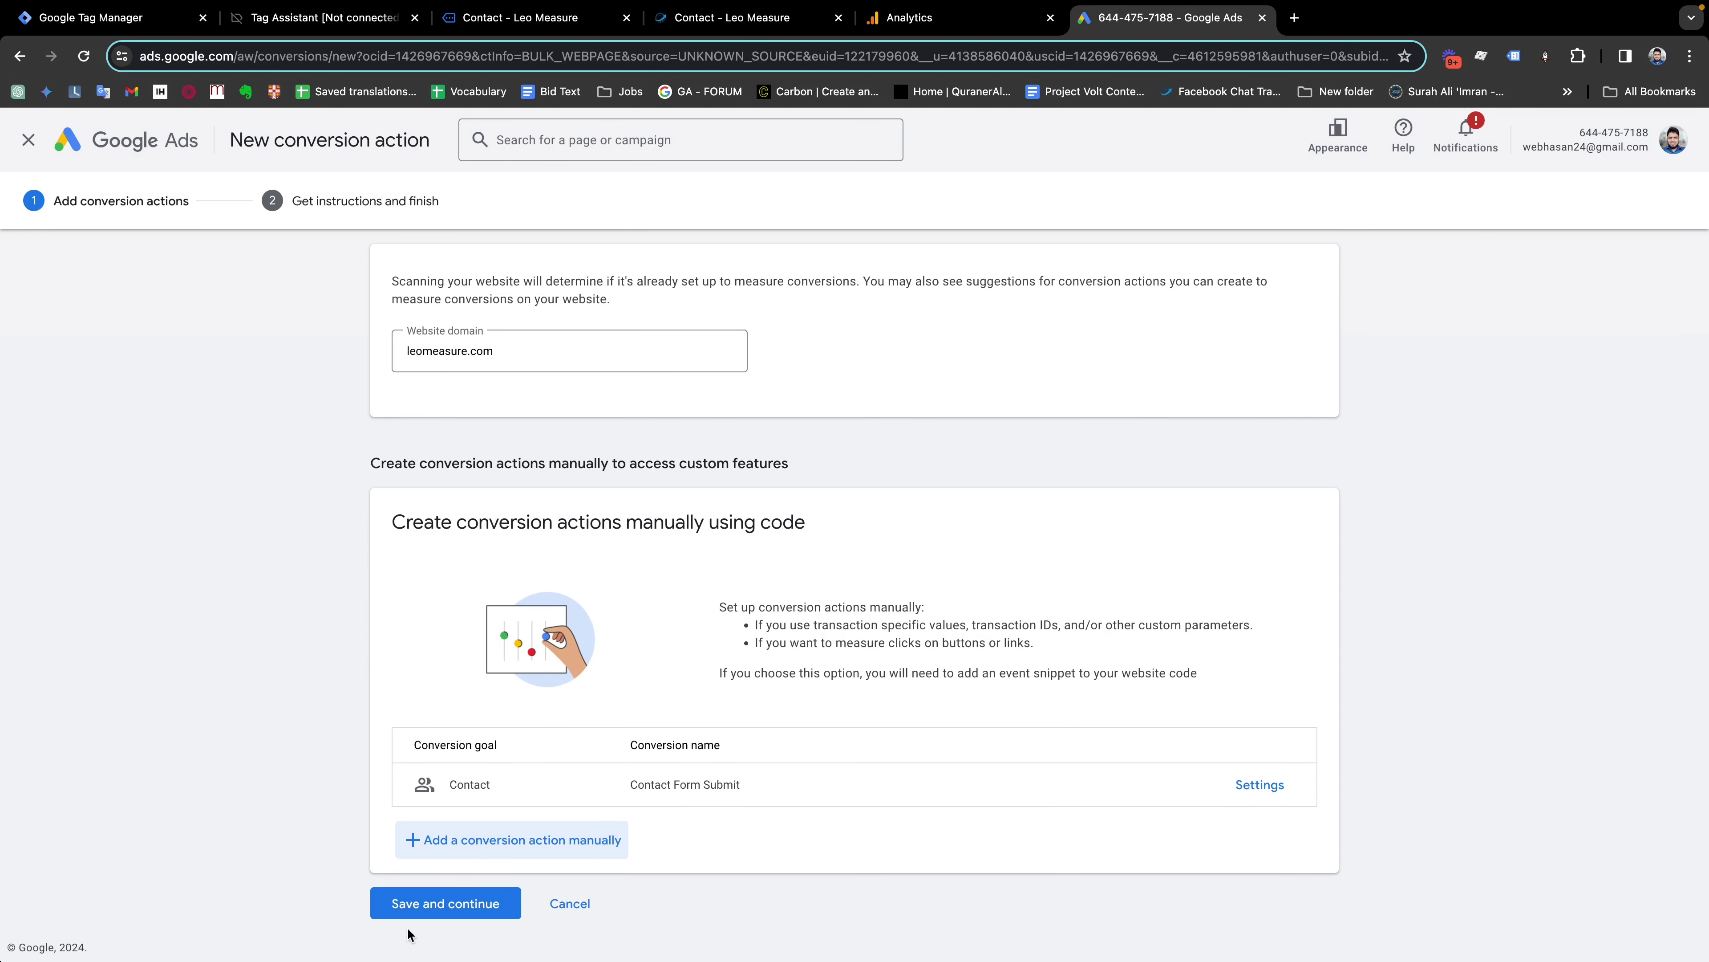
Save the conversion action, show its Tag Manager conversion ID and label, then return to Tag Manager
click(396, 904)
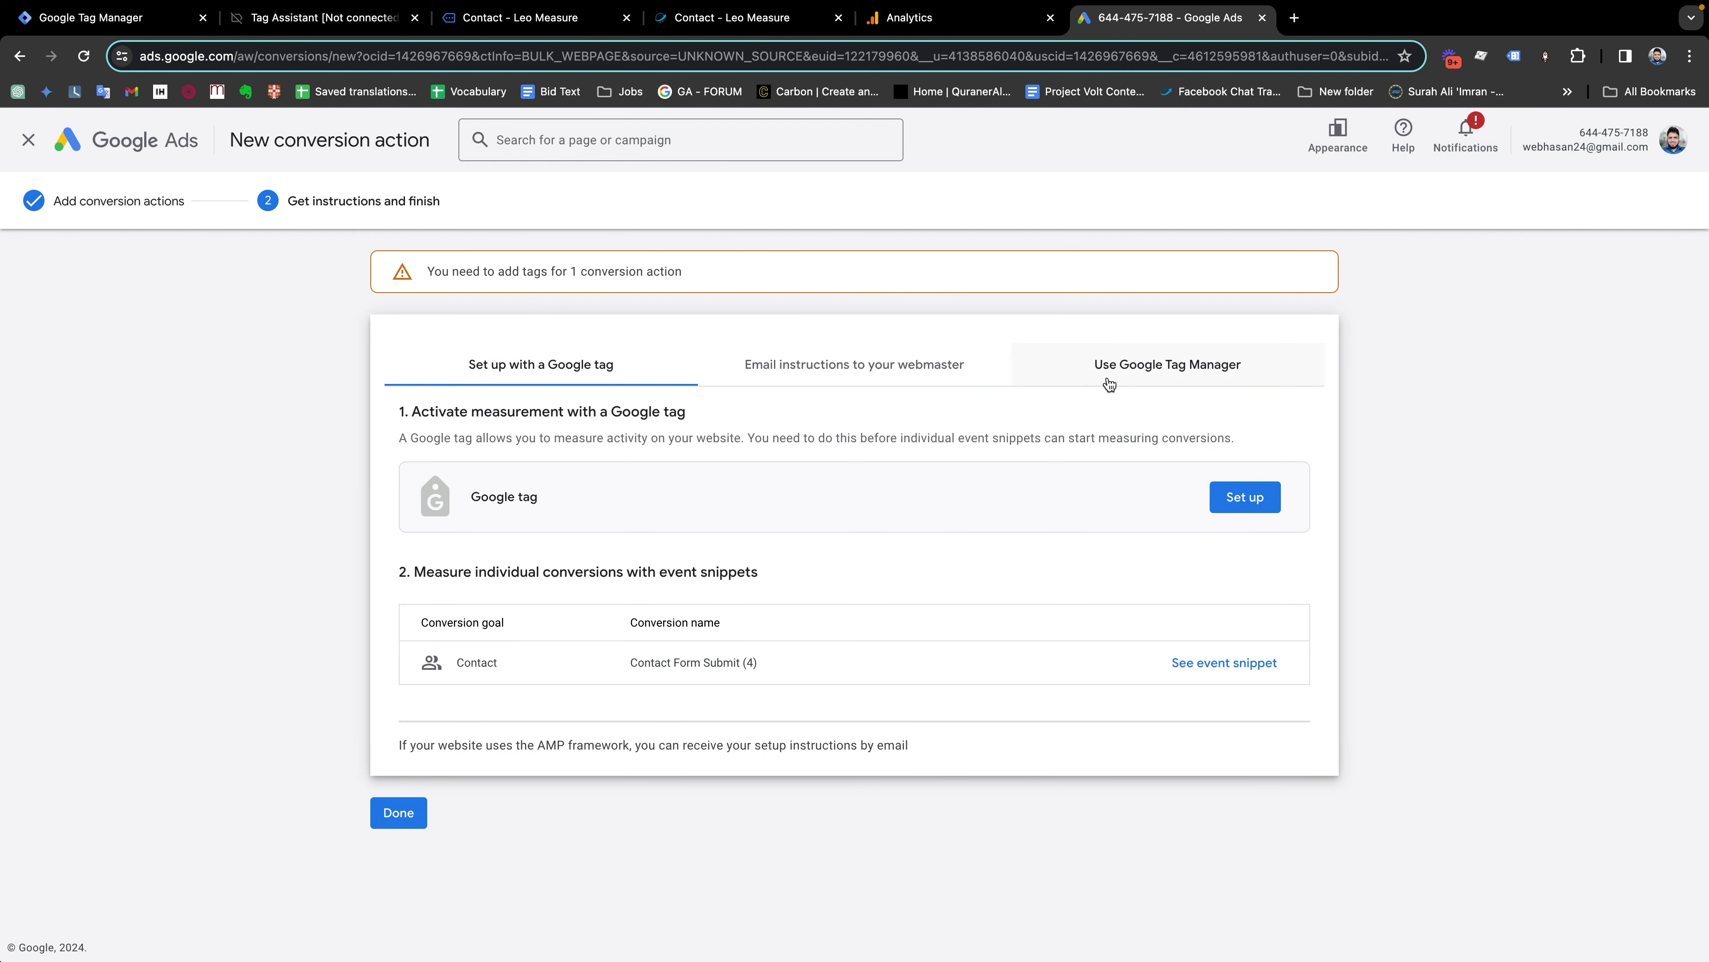
click(1143, 378)
drag(401, 501, 497, 505)
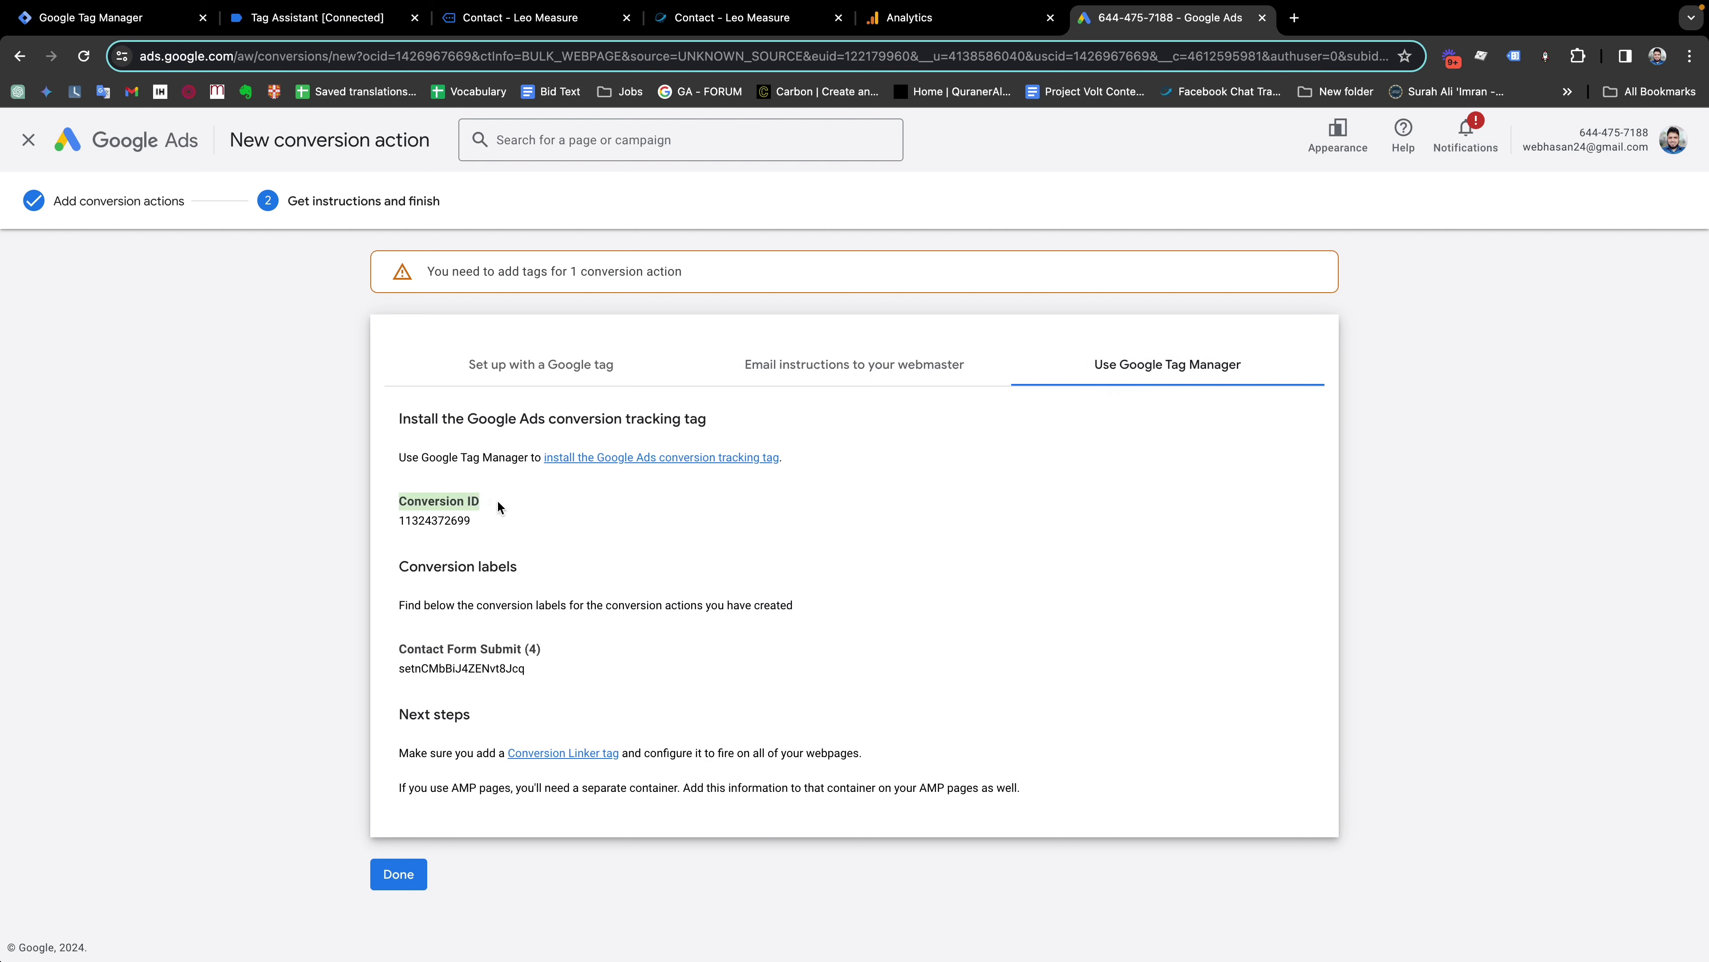
drag(401, 648, 417, 665)
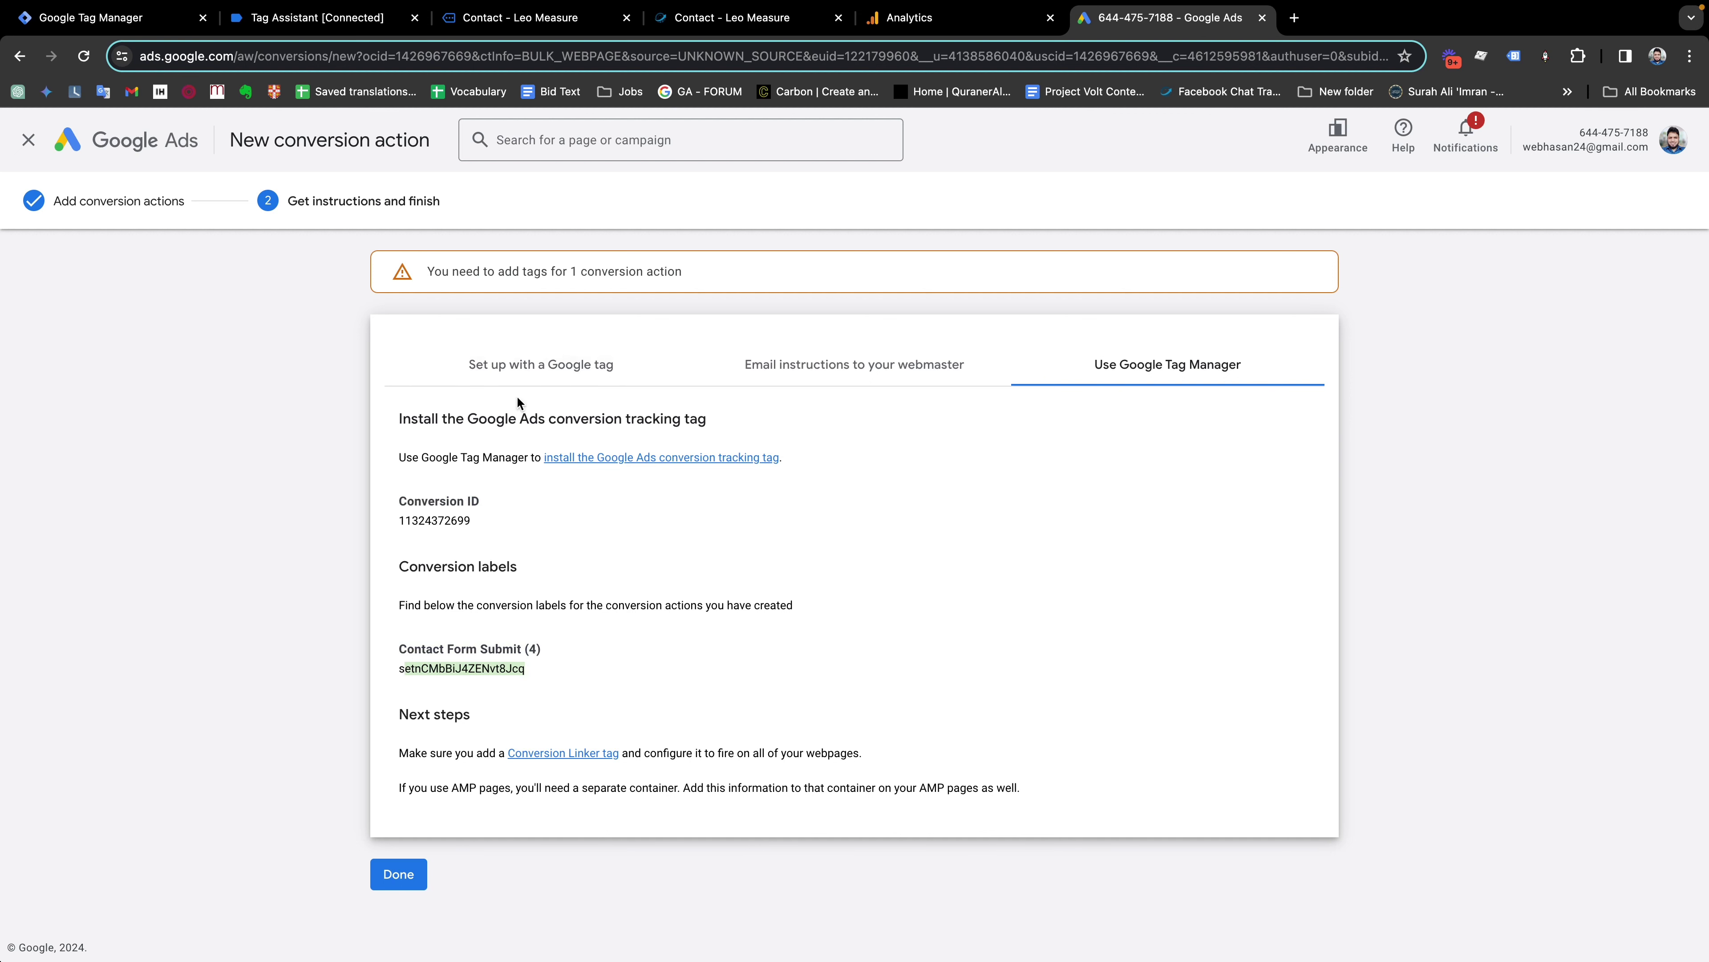
click(122, 20)
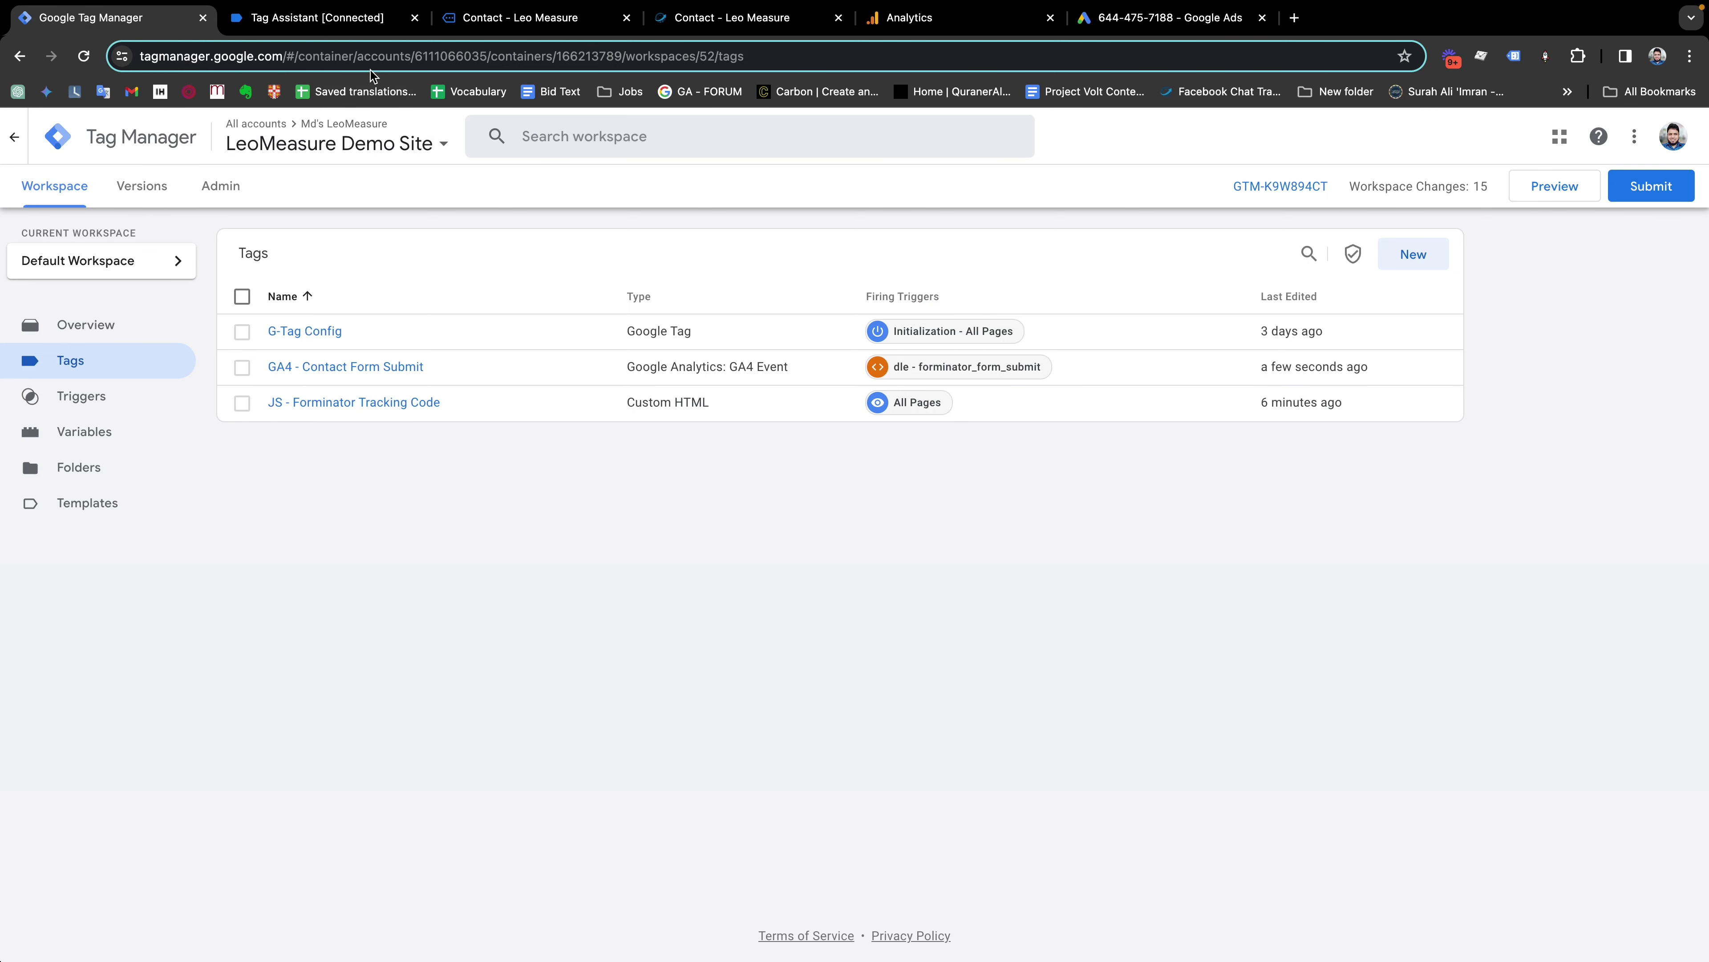
click(339, 24)
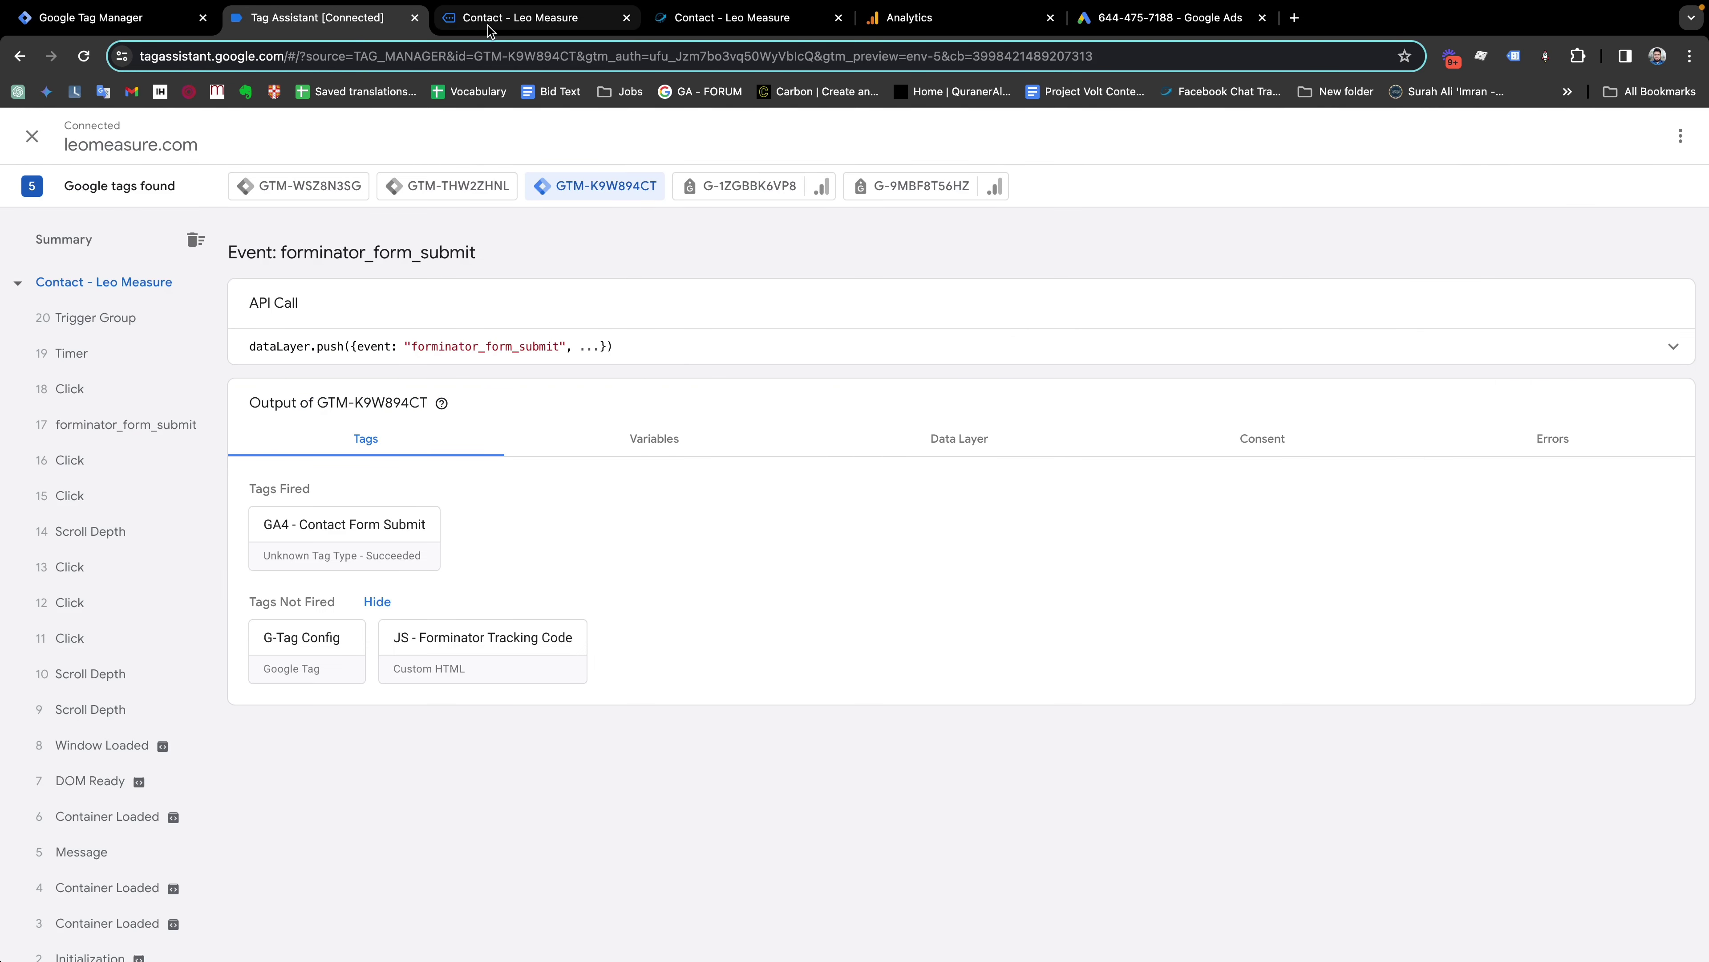
click(489, 23)
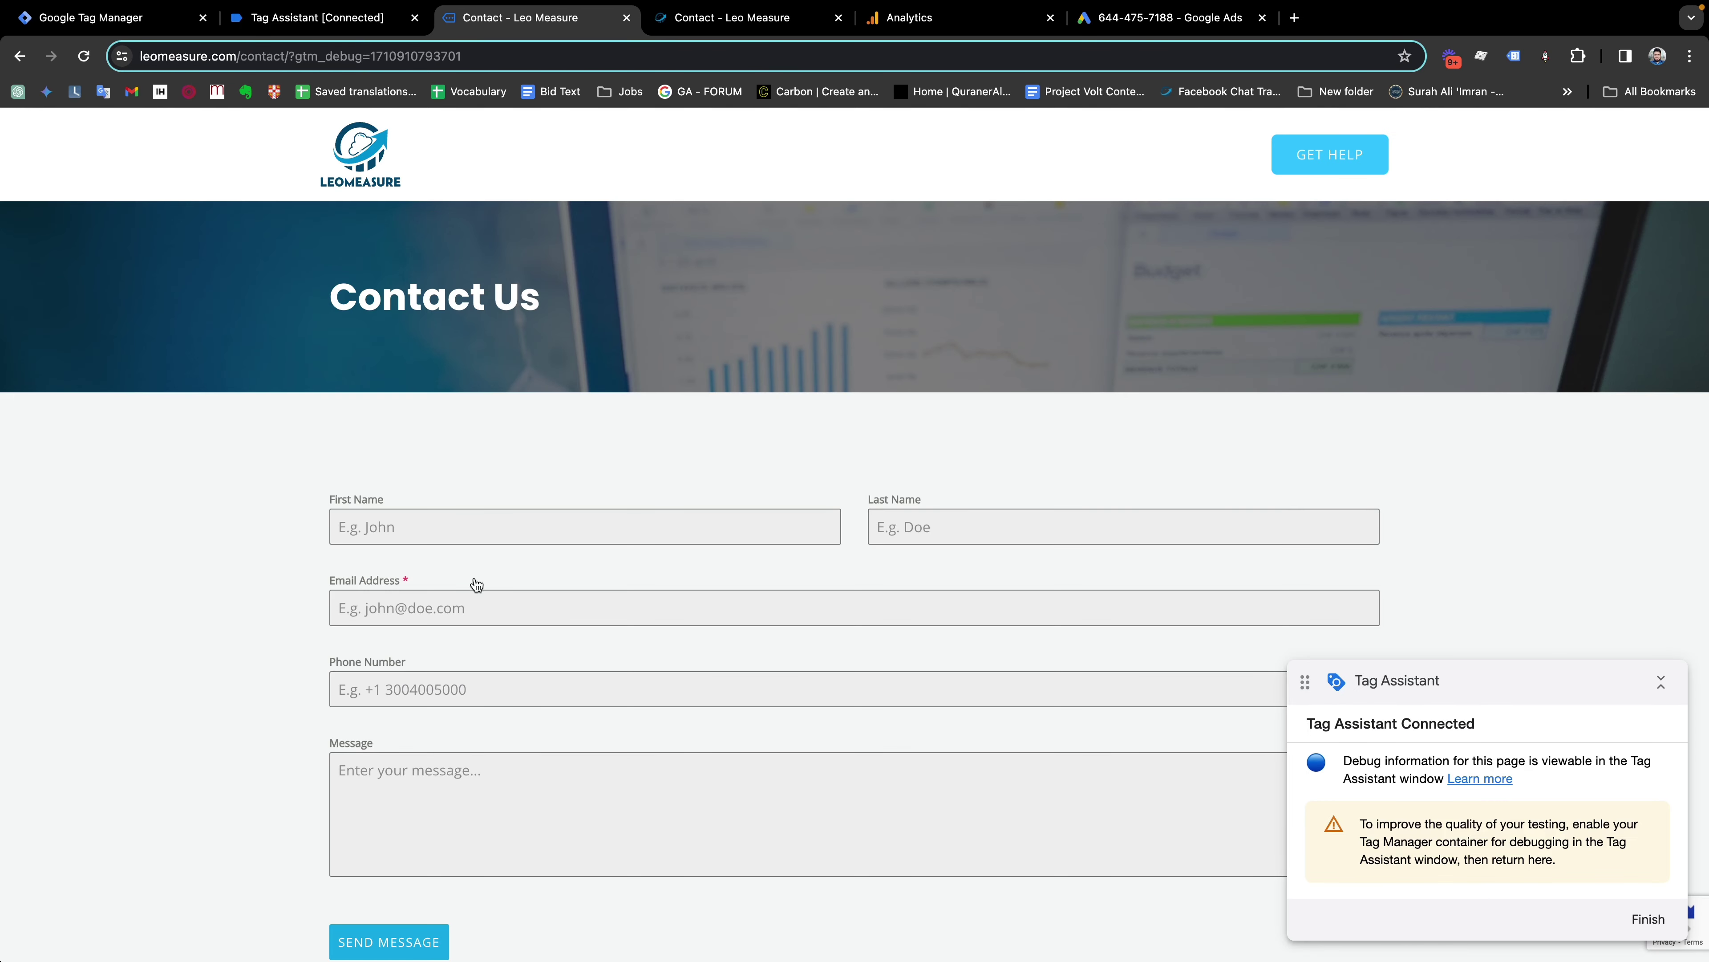
scroll(355, 539, down, 1)
drag(319, 529, 411, 533)
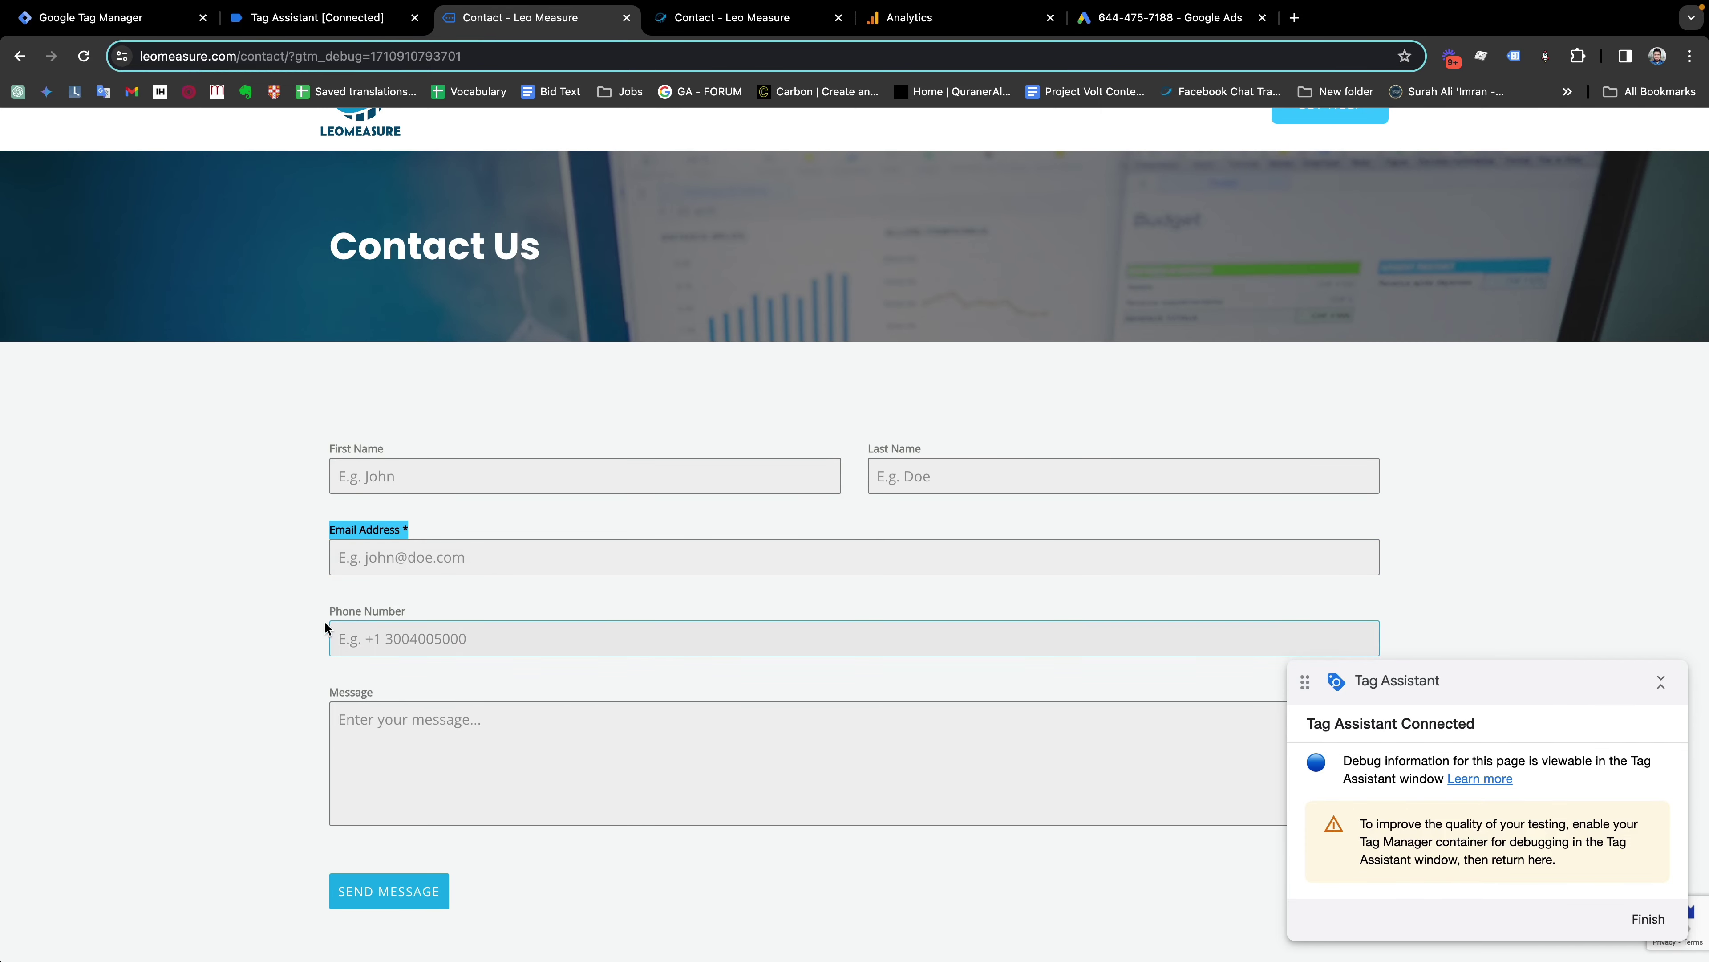
drag(327, 613, 427, 618)
click(113, 19)
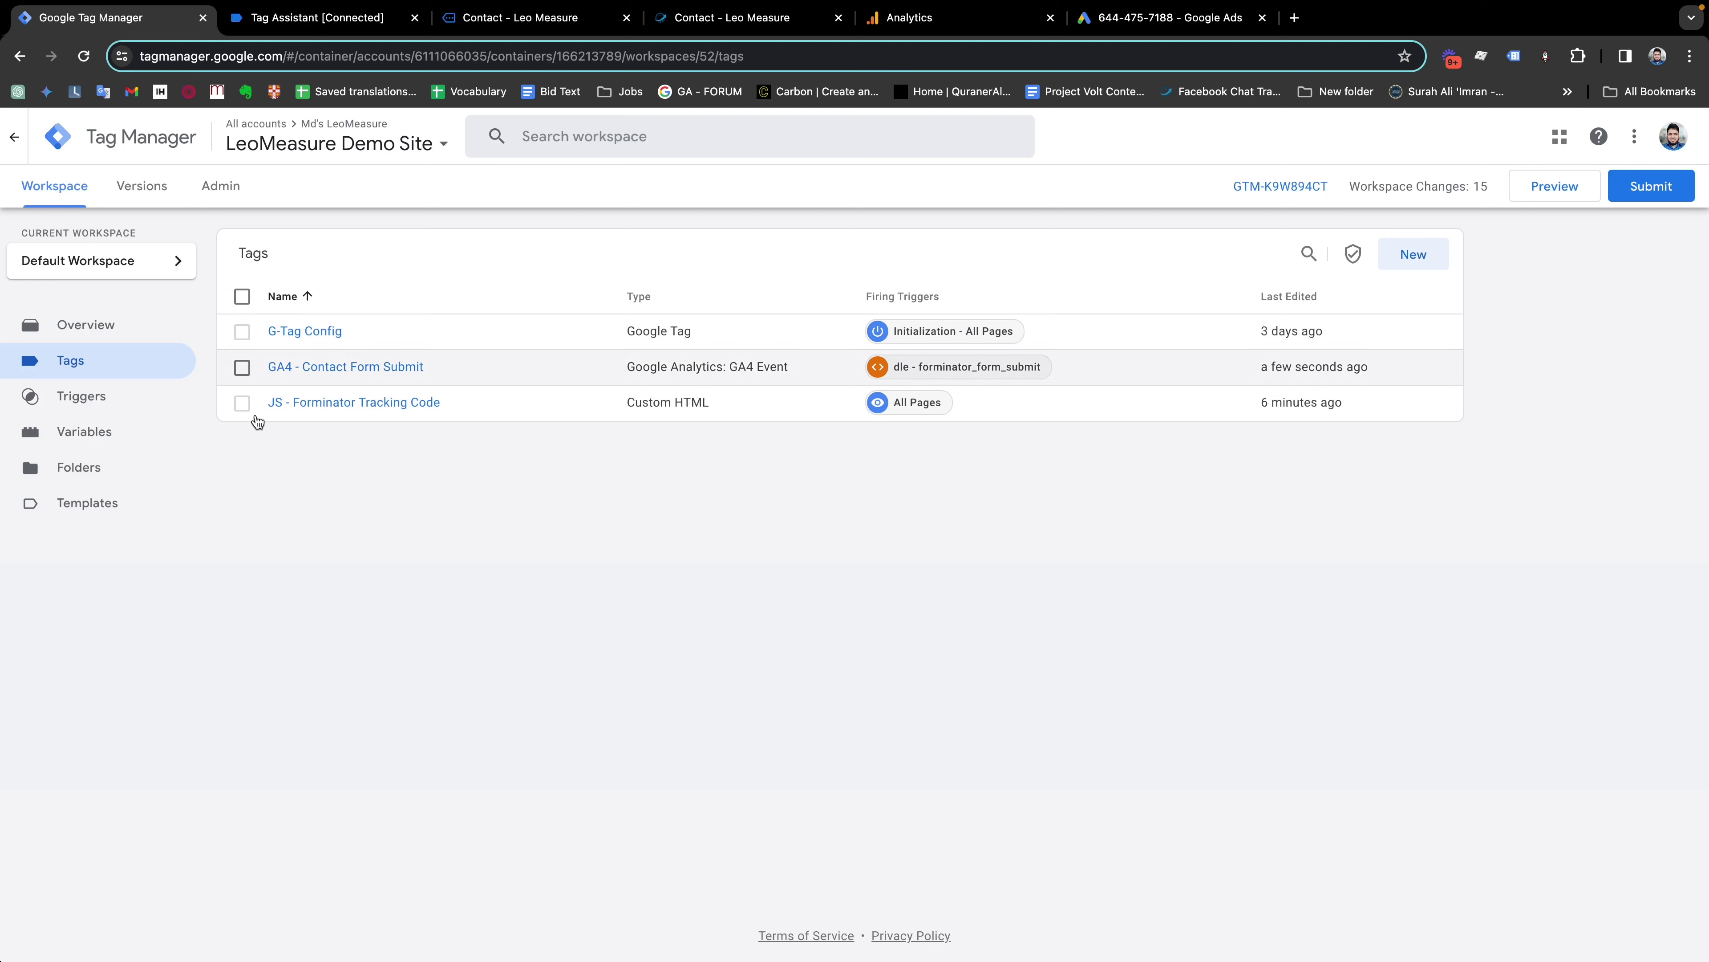
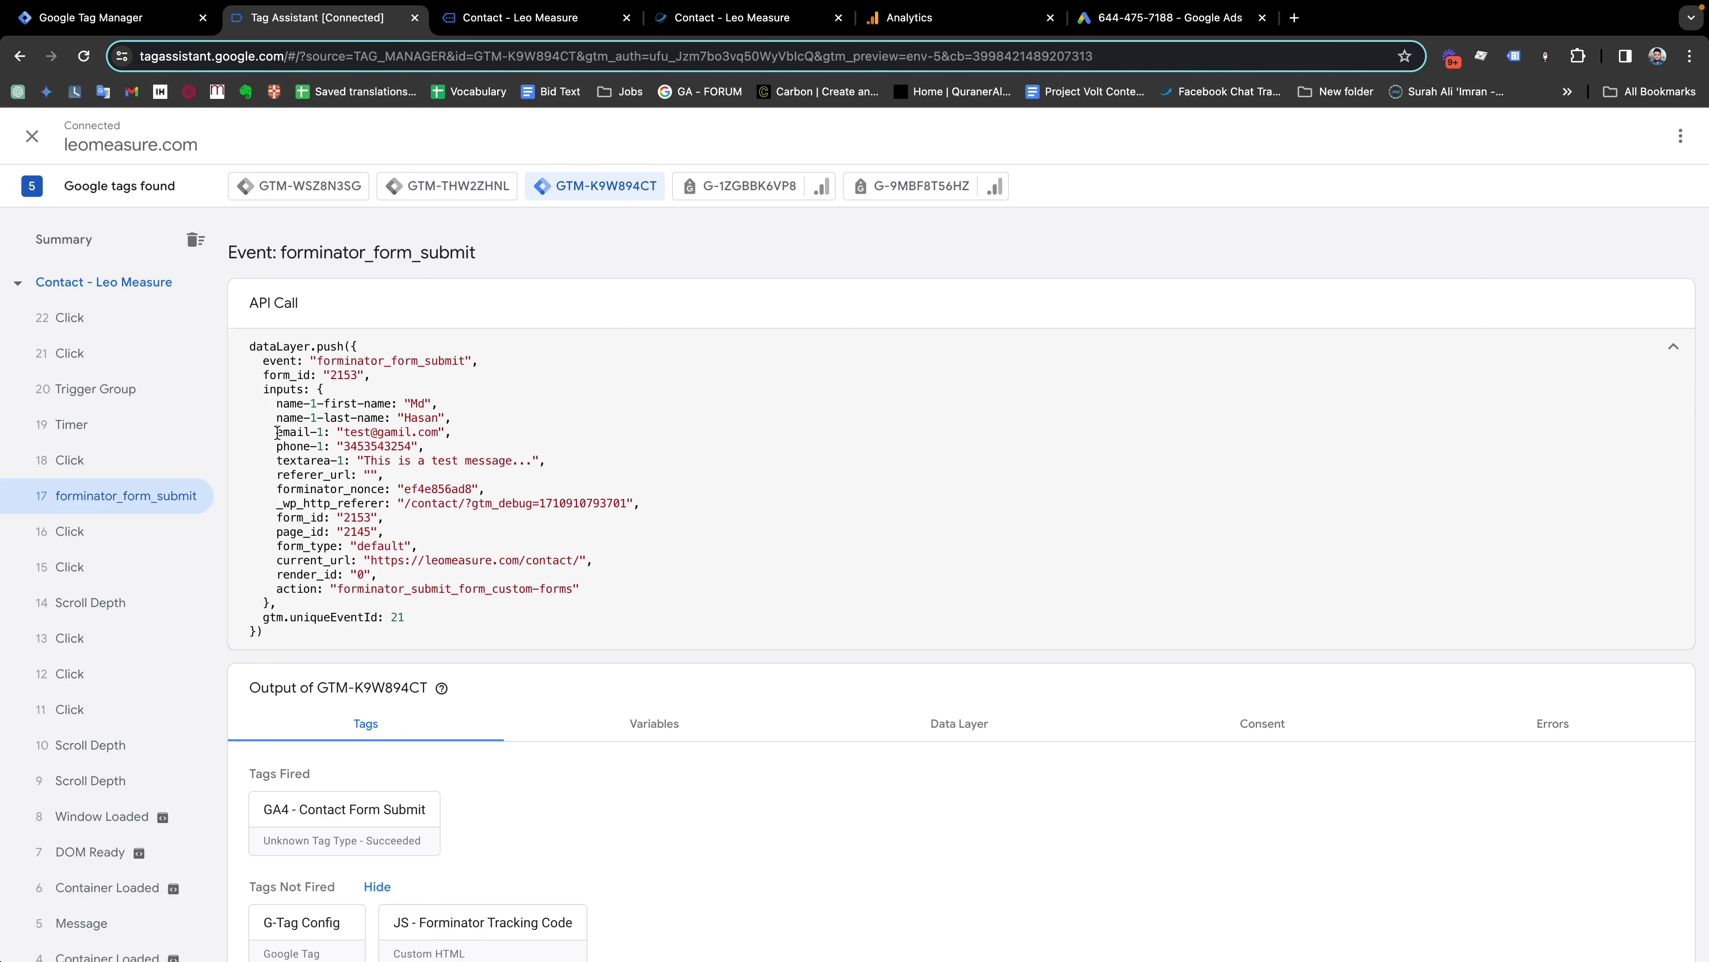
drag(276, 432, 281, 430)
drag(348, 348, 258, 632)
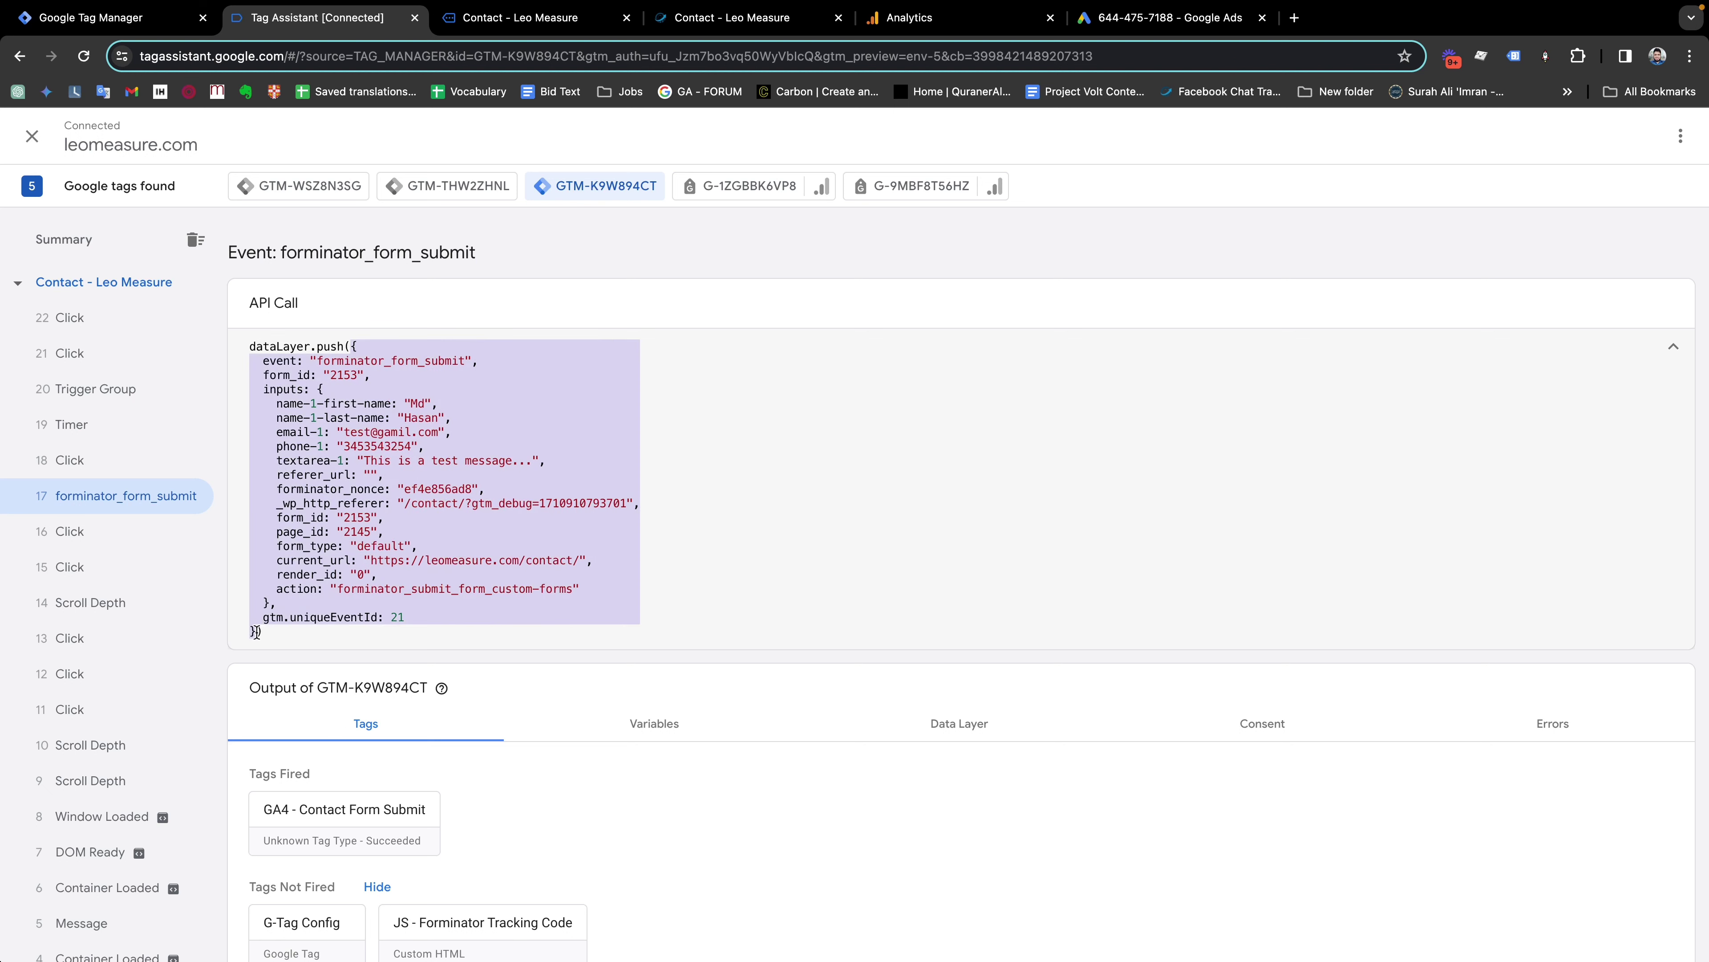
click(302, 436)
drag(258, 361, 376, 374)
click(253, 360)
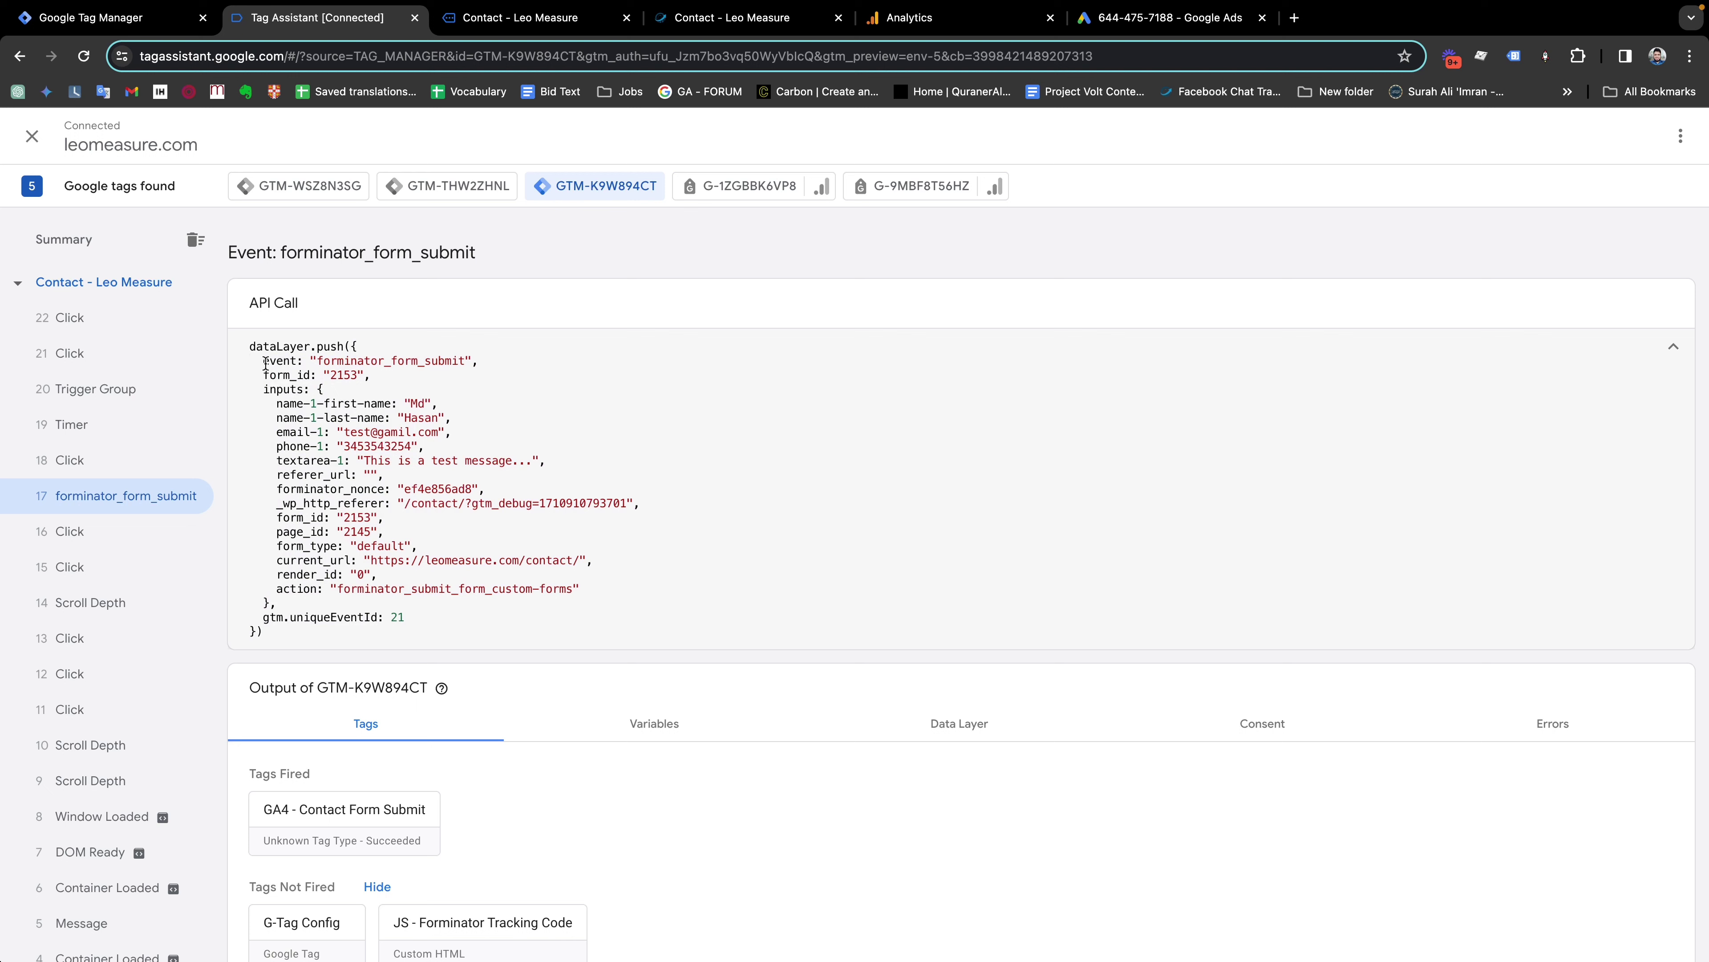
drag(258, 360, 378, 375)
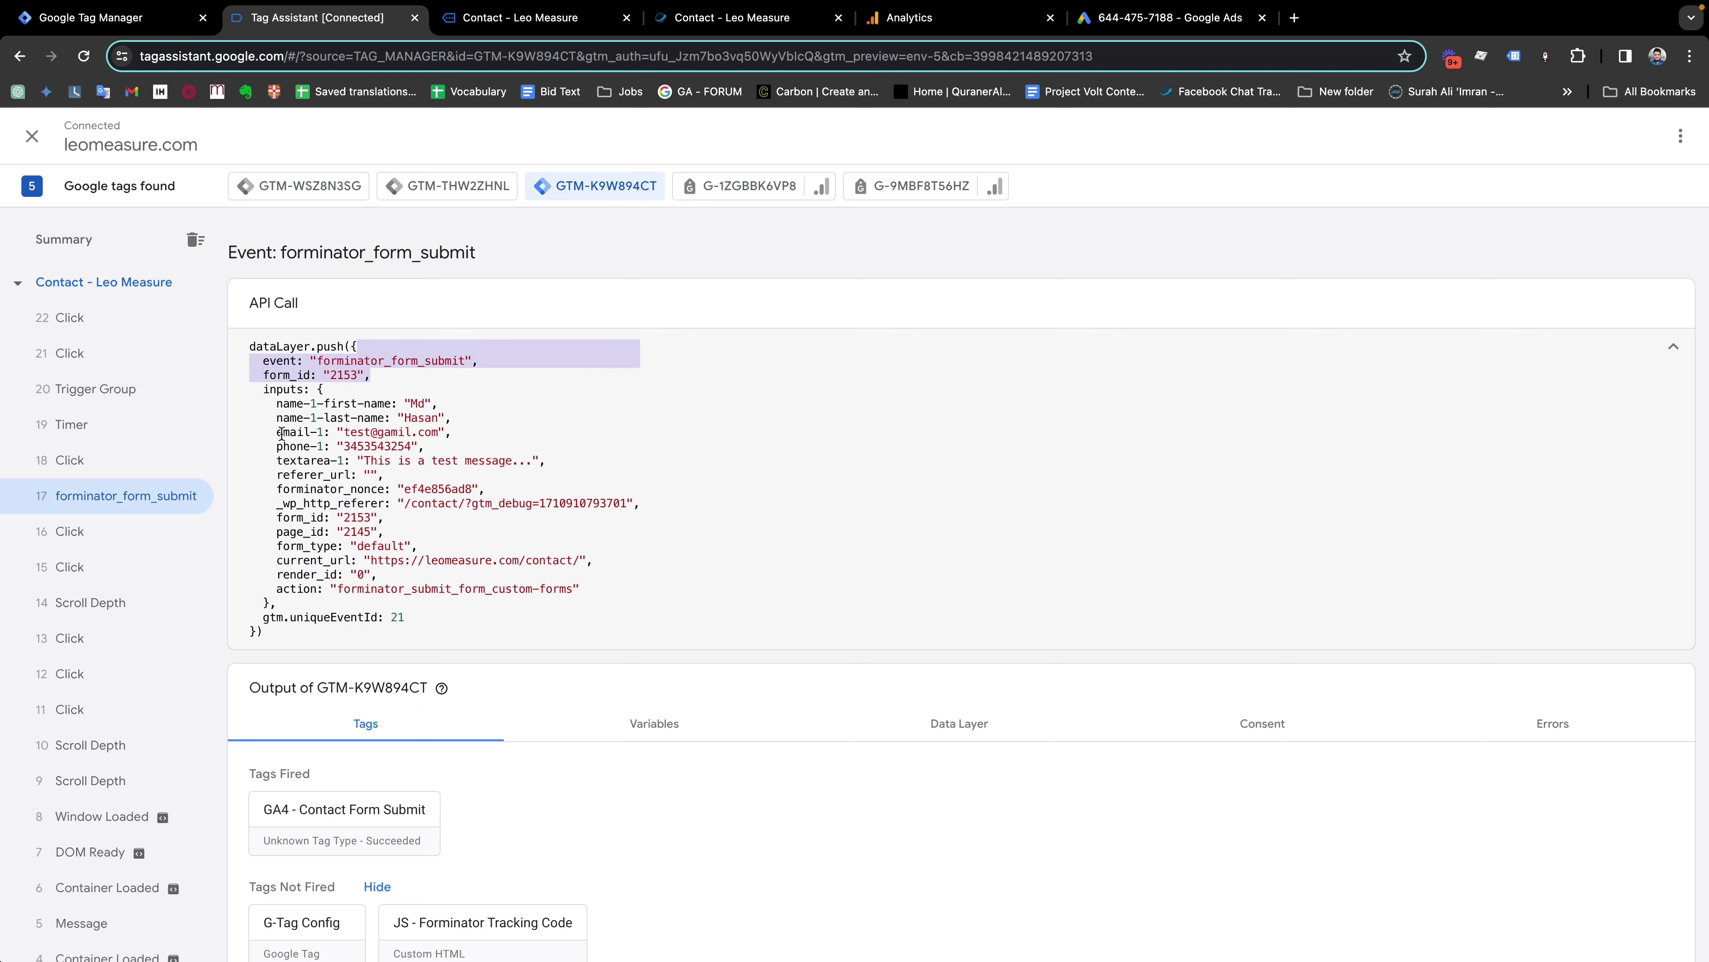
drag(282, 433, 305, 391)
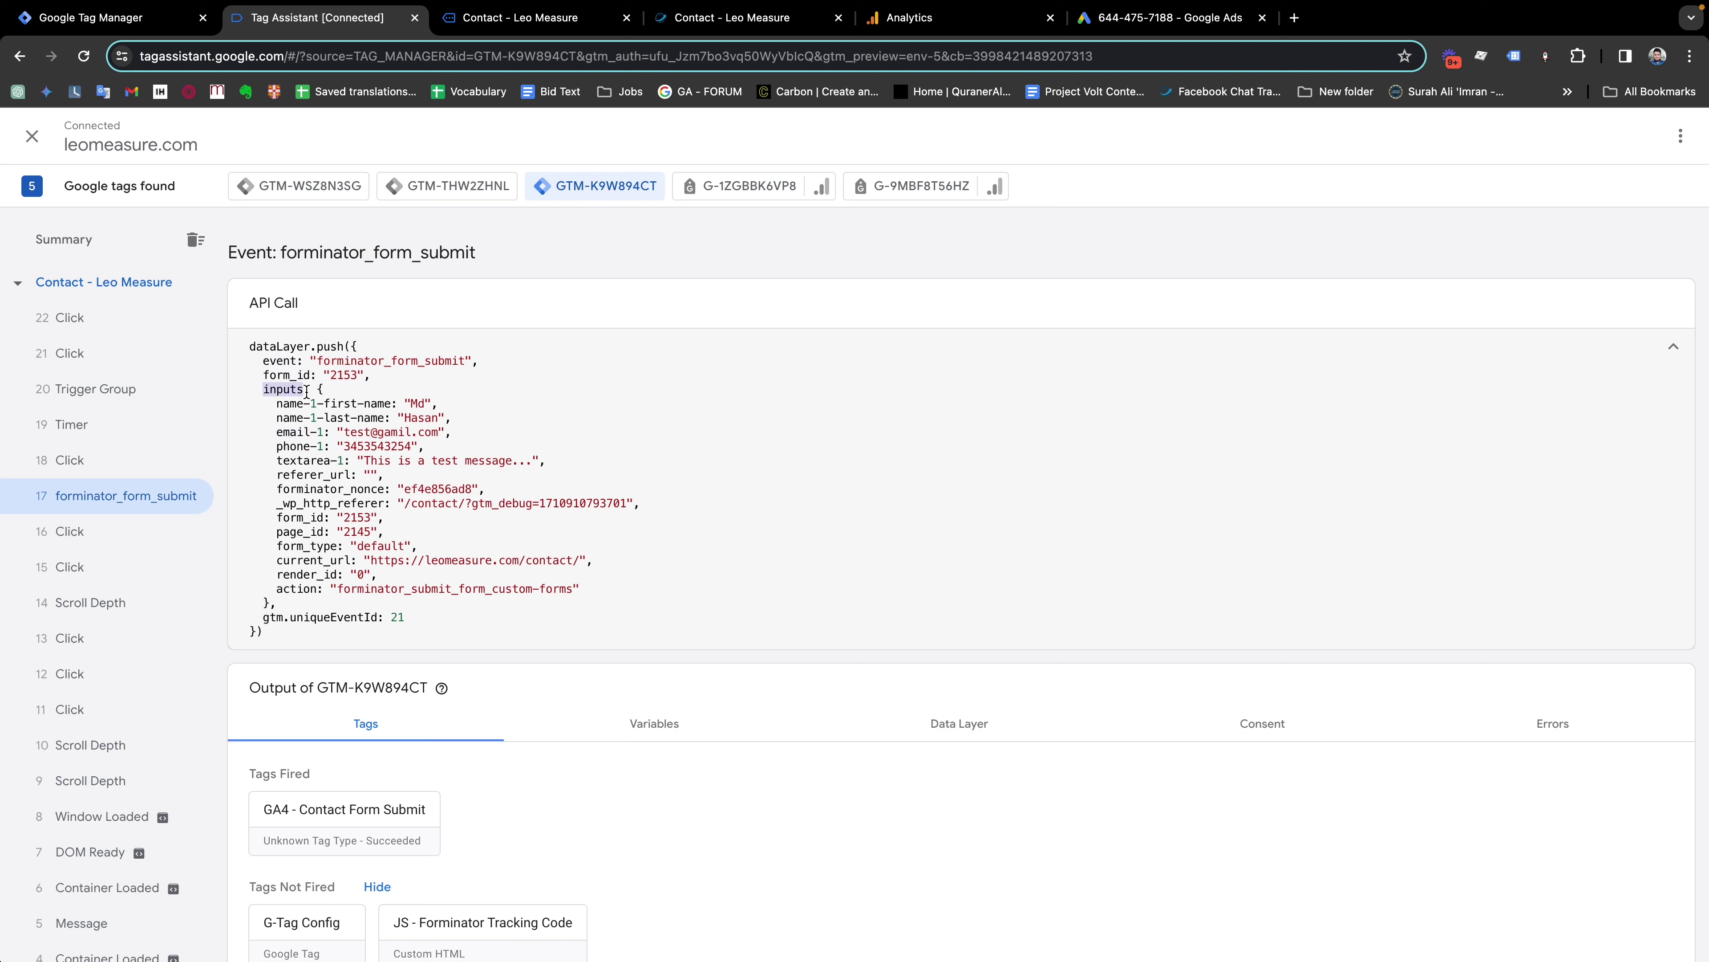
double_click(286, 375)
double_click(282, 387)
key(ctrl+c)
Set the Data Layer Variable name to inputs.email-1, copying the key from the form submit event
click(115, 19)
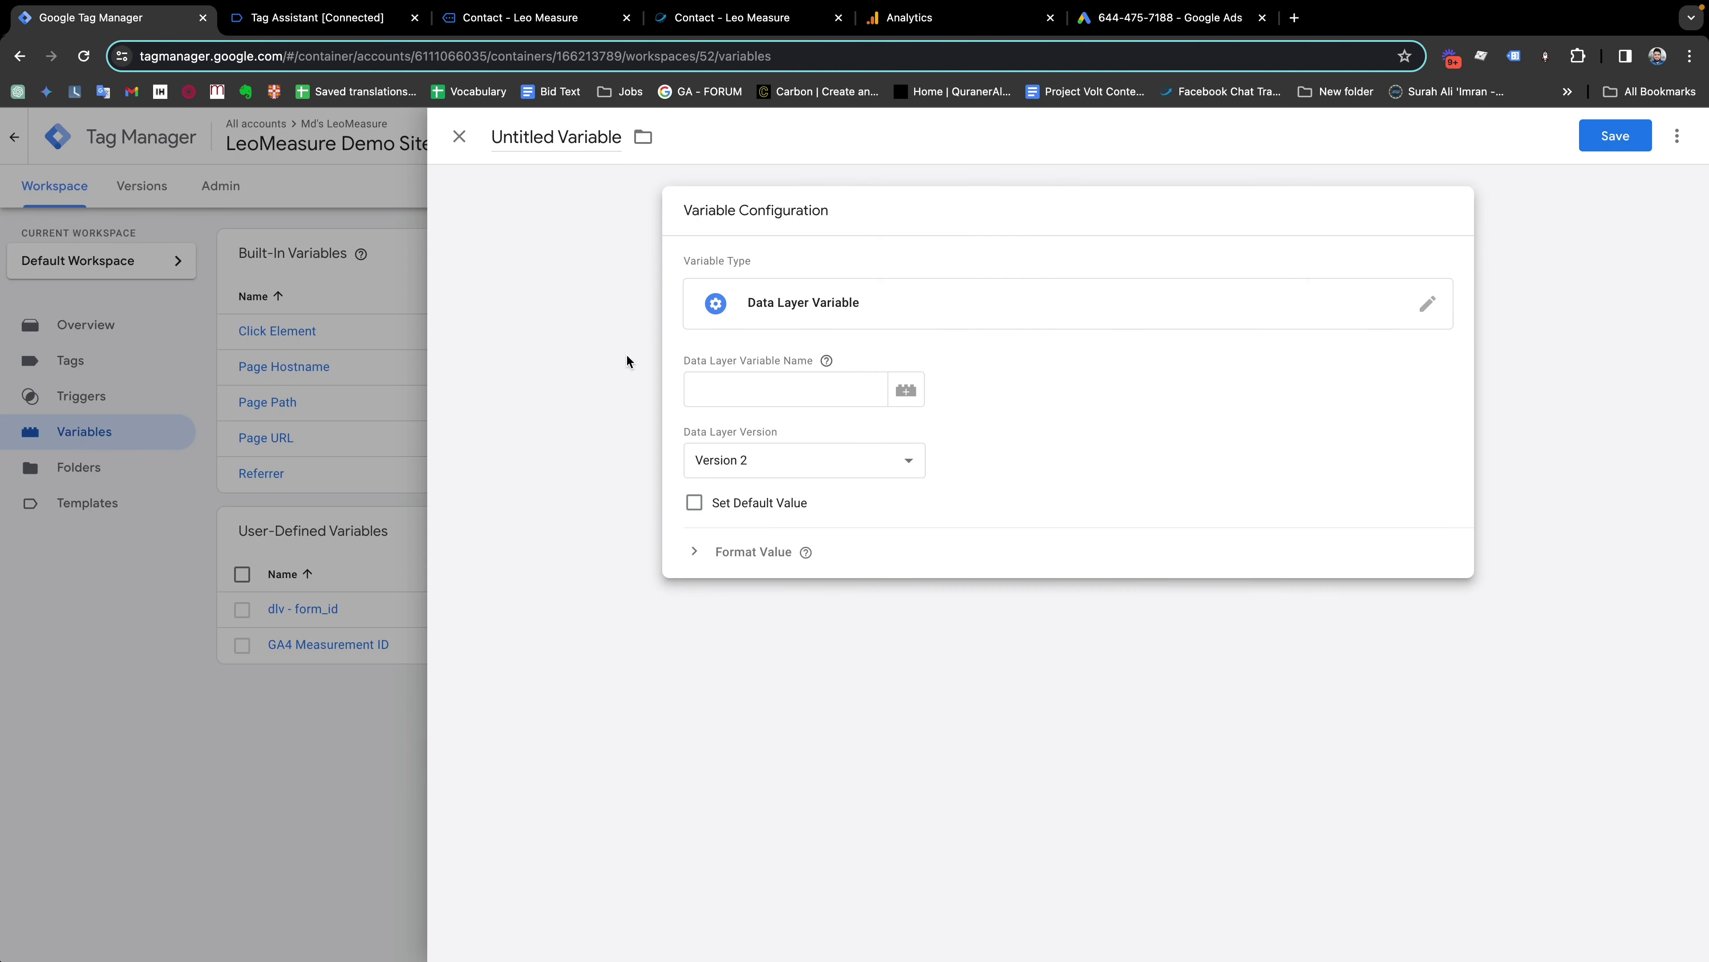
click(729, 390)
key(ctrl+v)
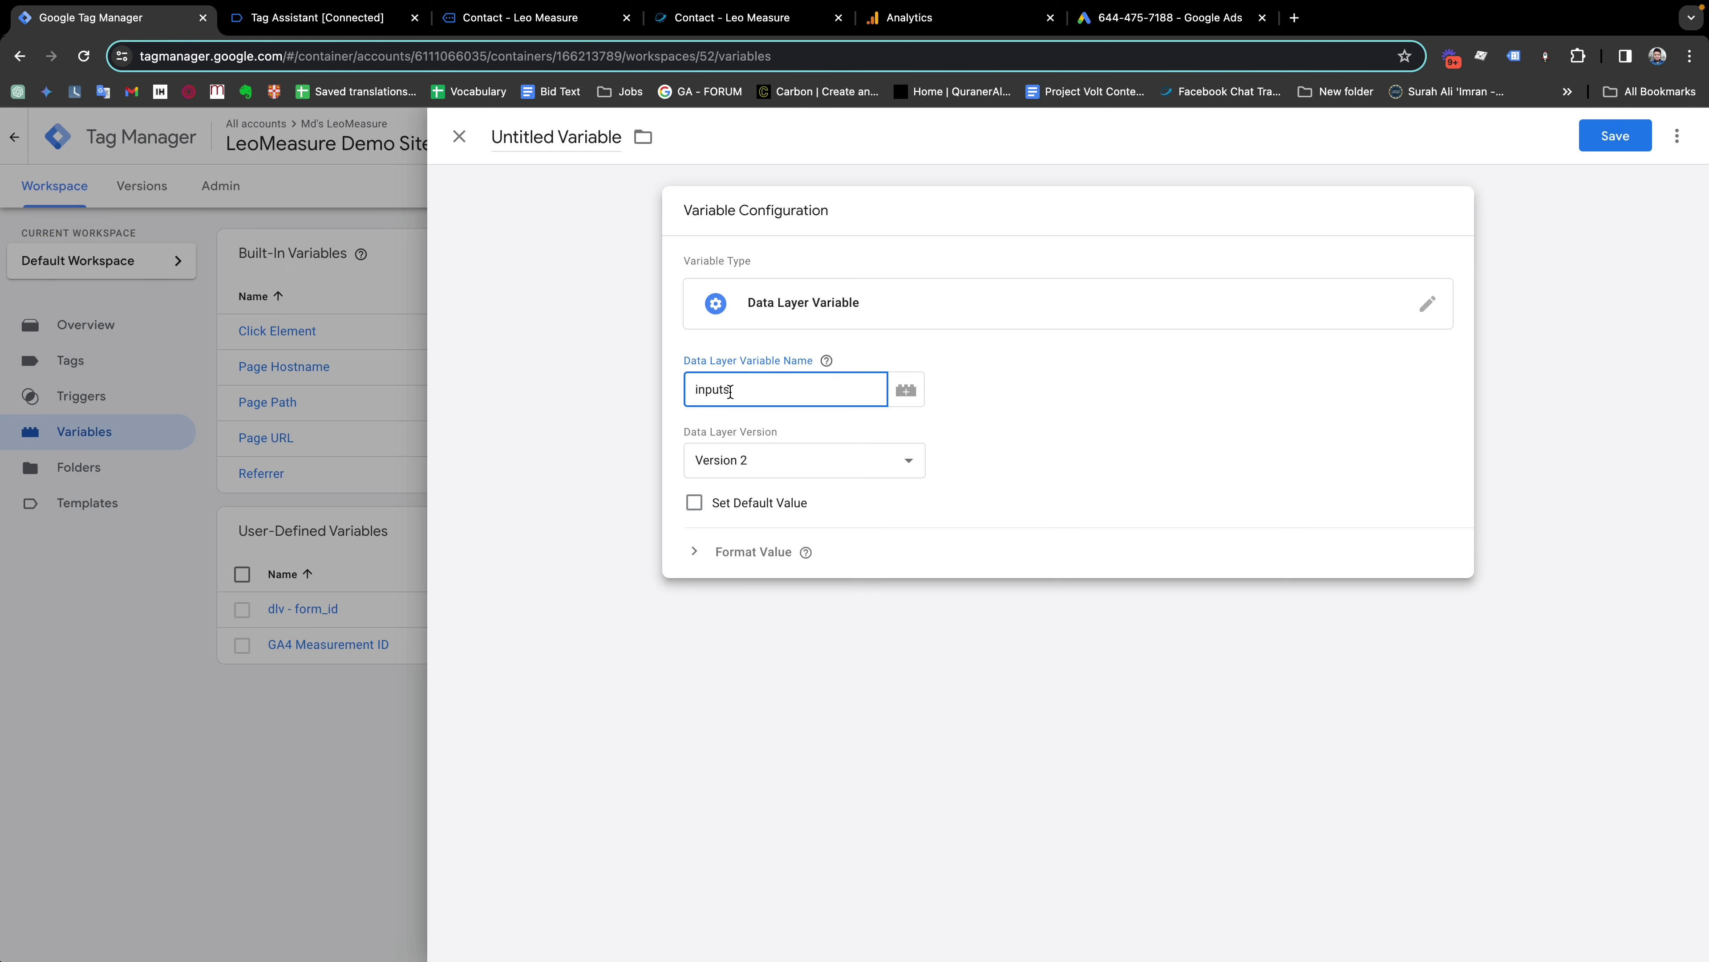
text(.)
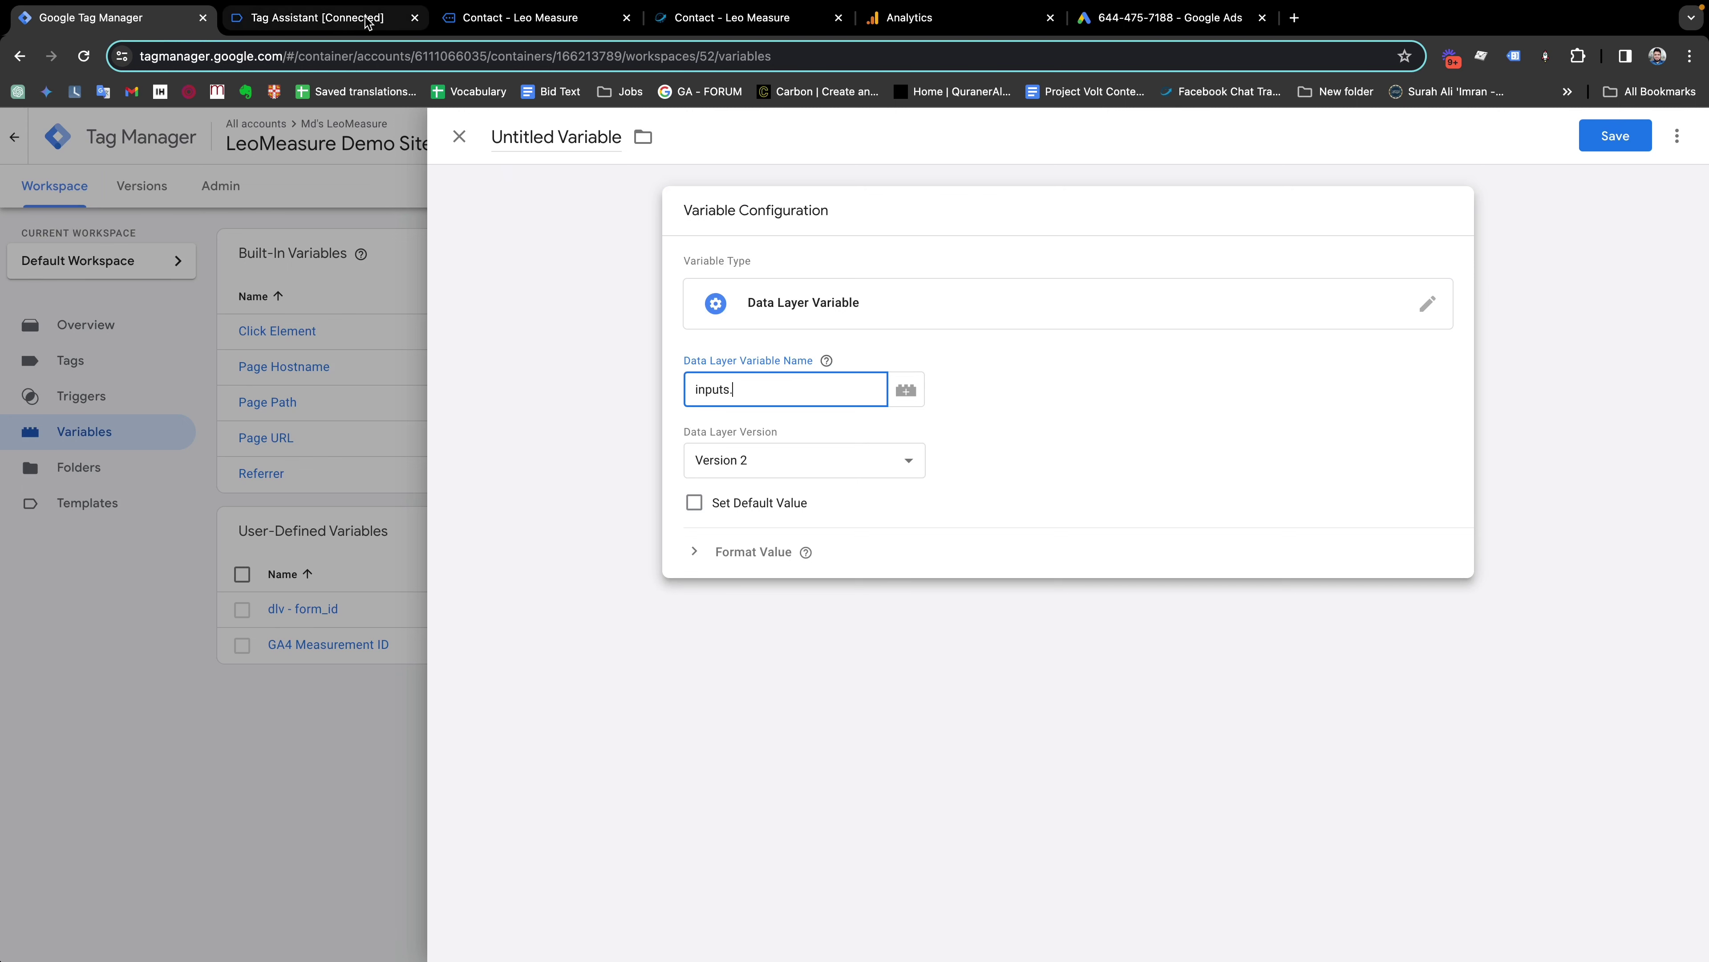
click(316, 19)
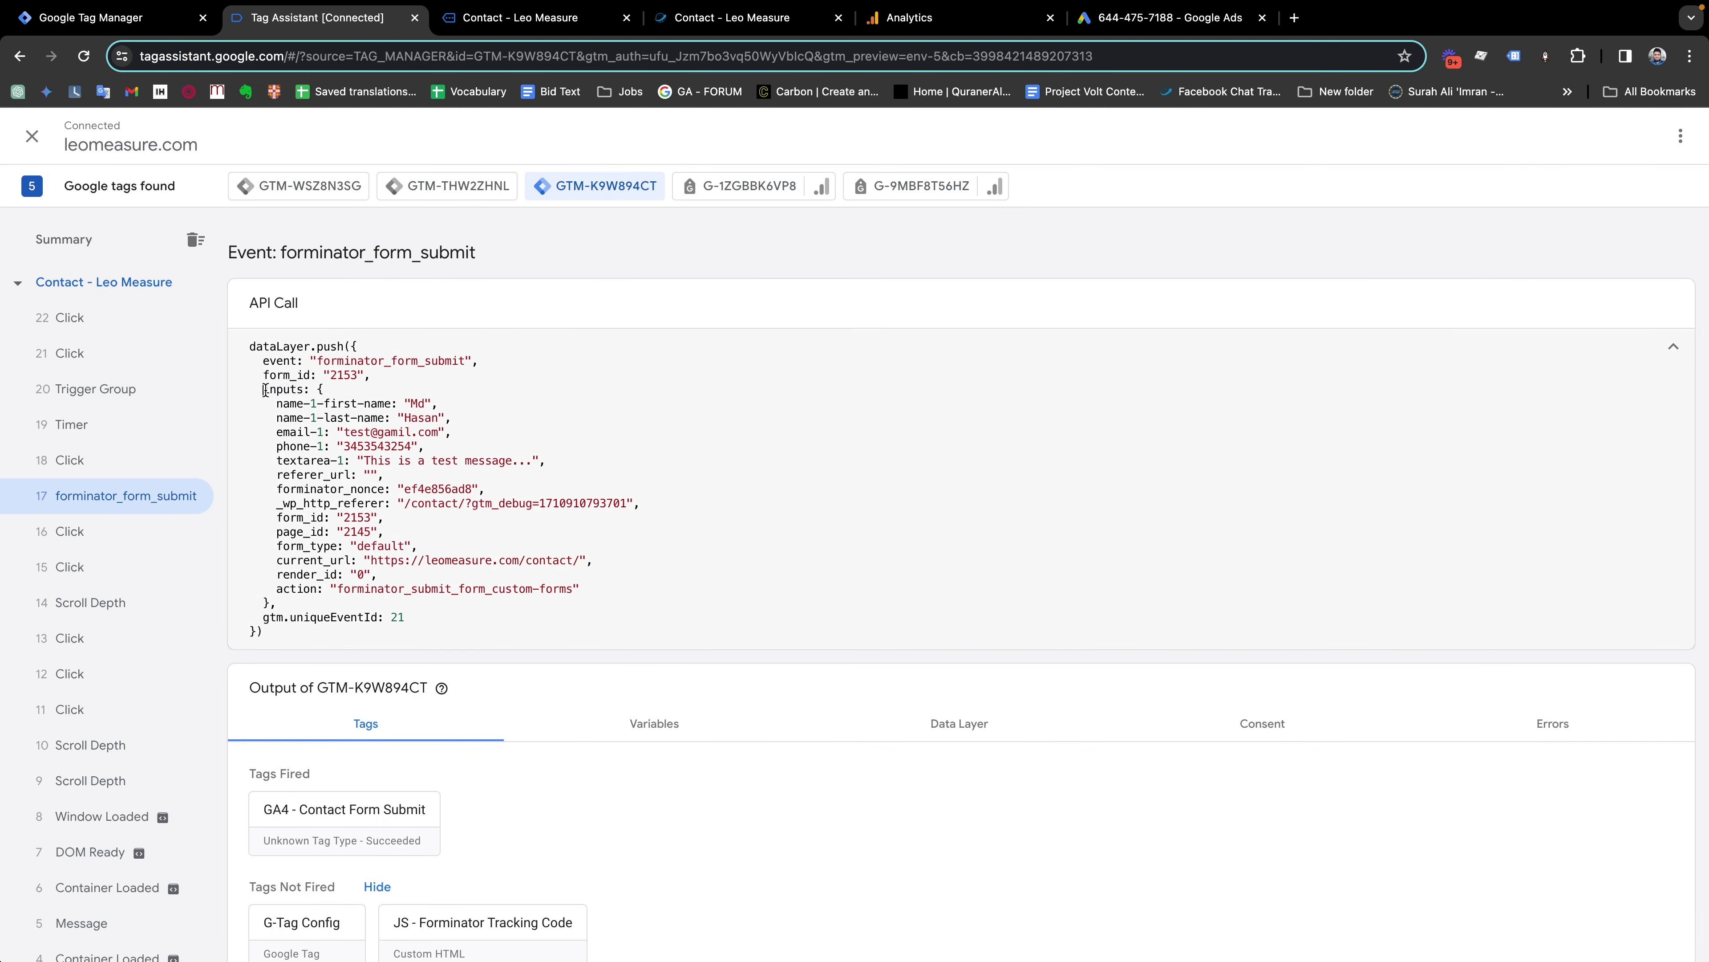
drag(265, 390, 276, 432)
key(super+c)
click(161, 19)
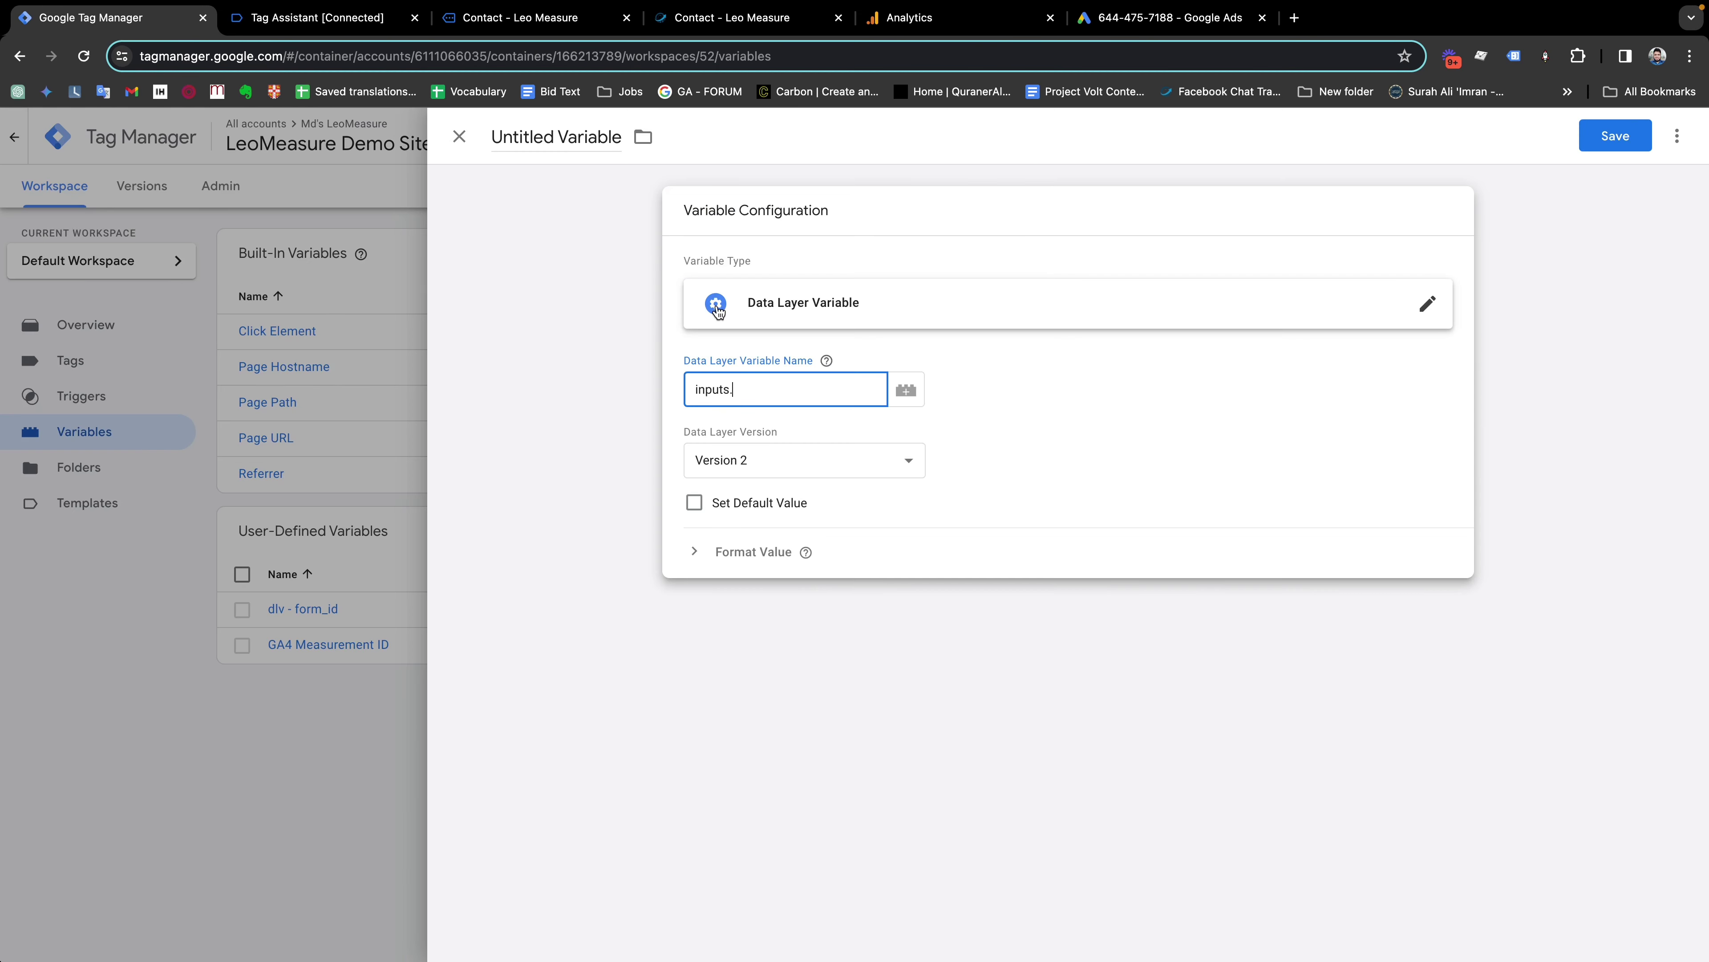
key(super+v)
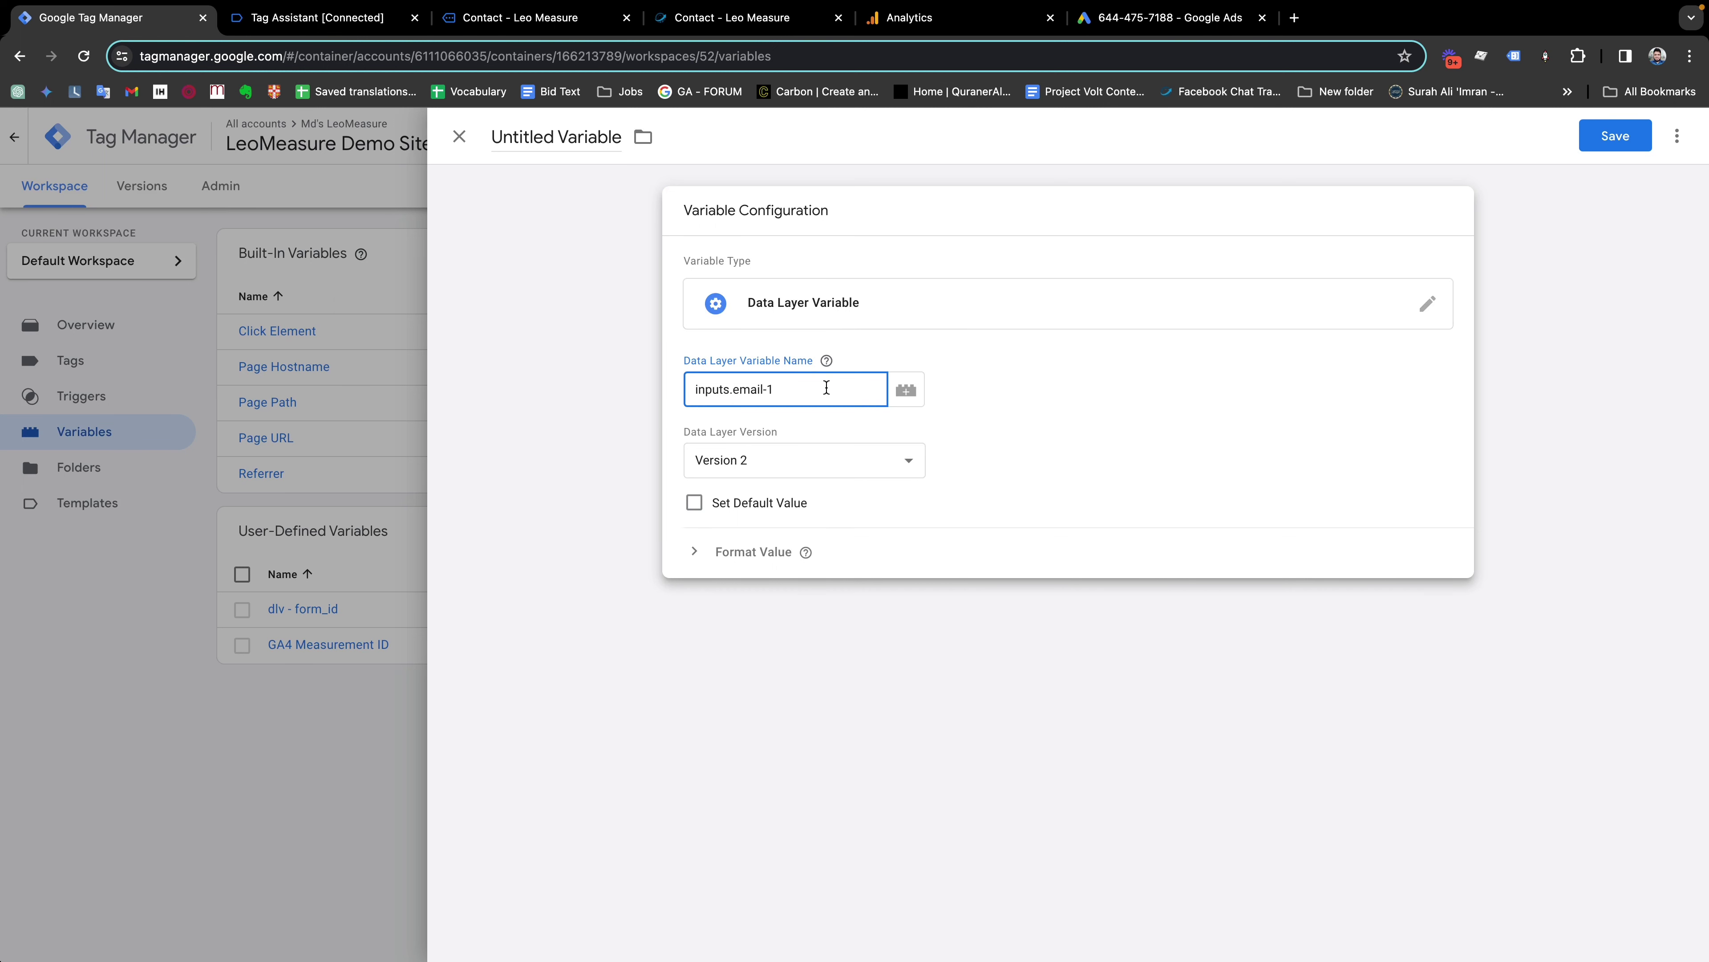
drag(827, 387, 688, 392)
key(super+c)
Title the variable 'dlv - inputs.email-1' and save it
click(539, 131)
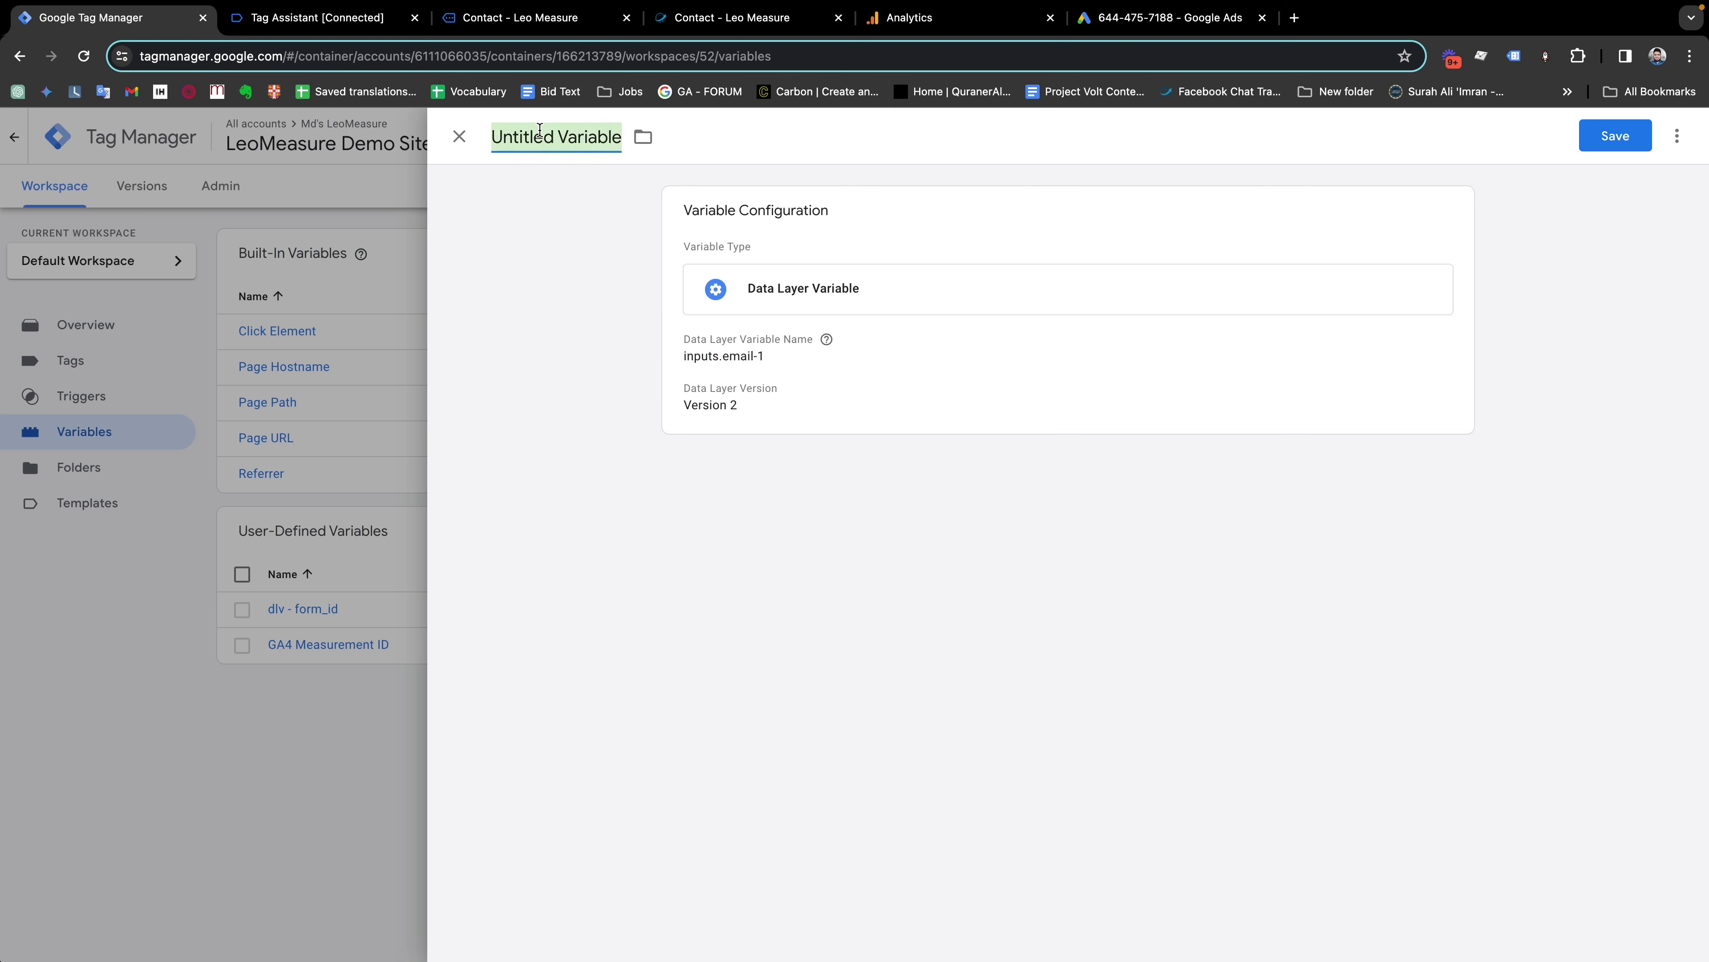
key(BackSpace)
text(dlv)
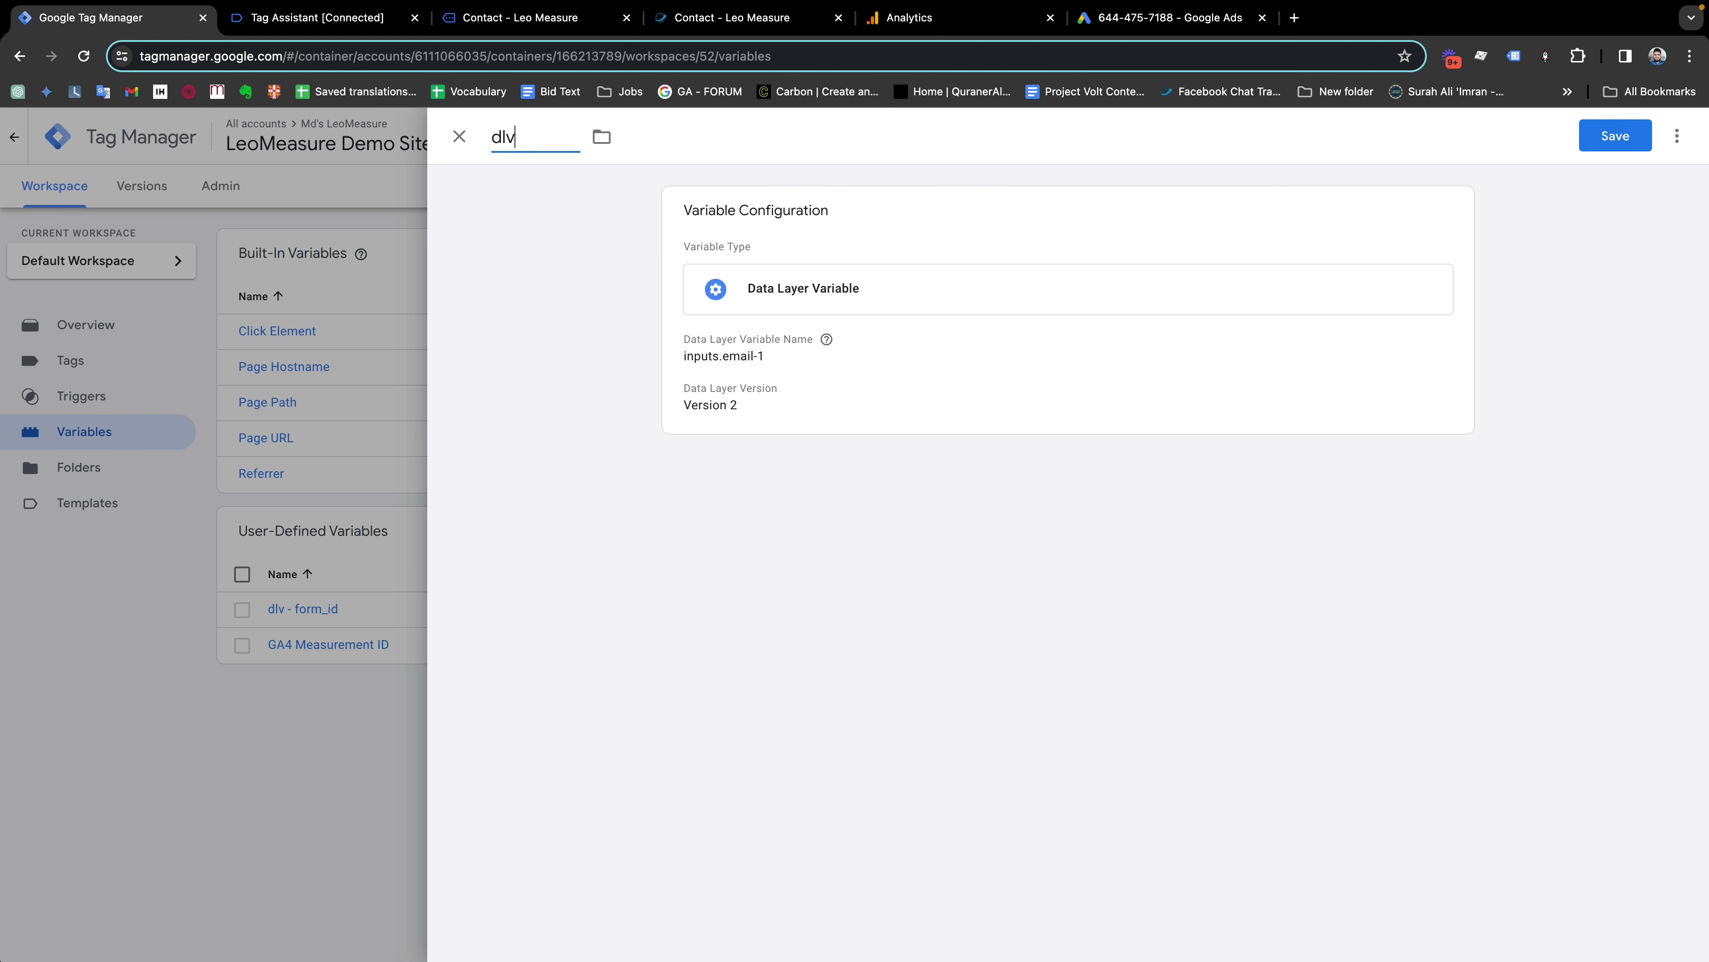
text( -)
key(super+v)
drag(529, 142, 608, 142)
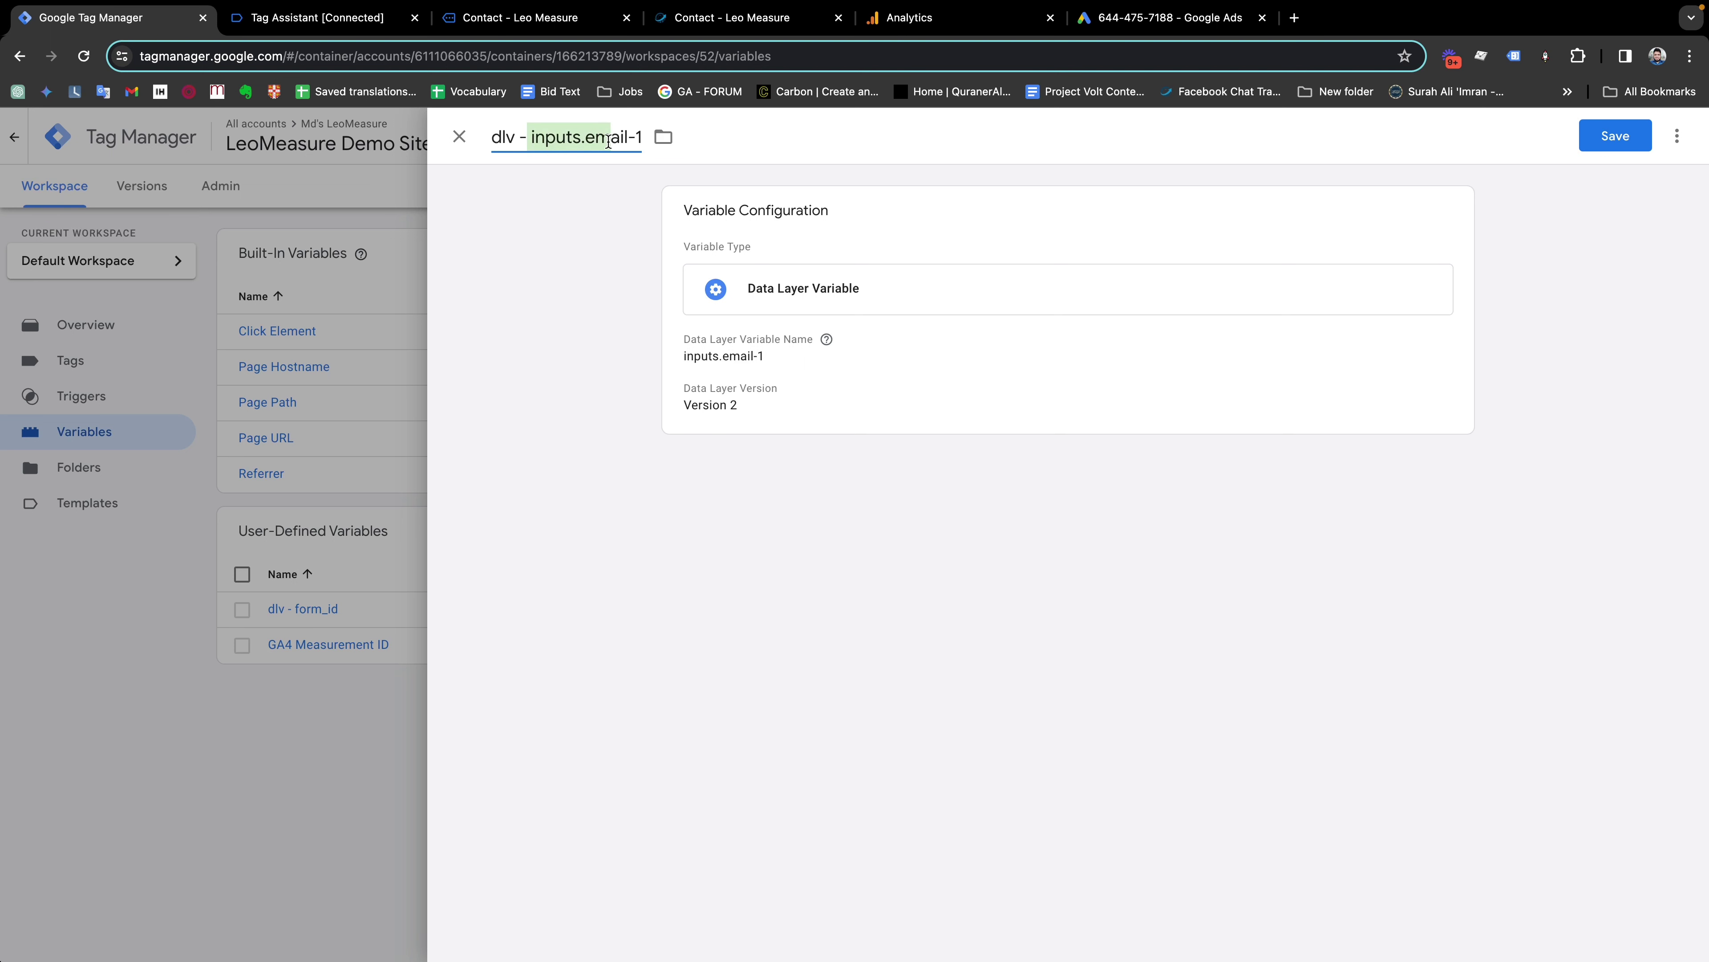
click(567, 140)
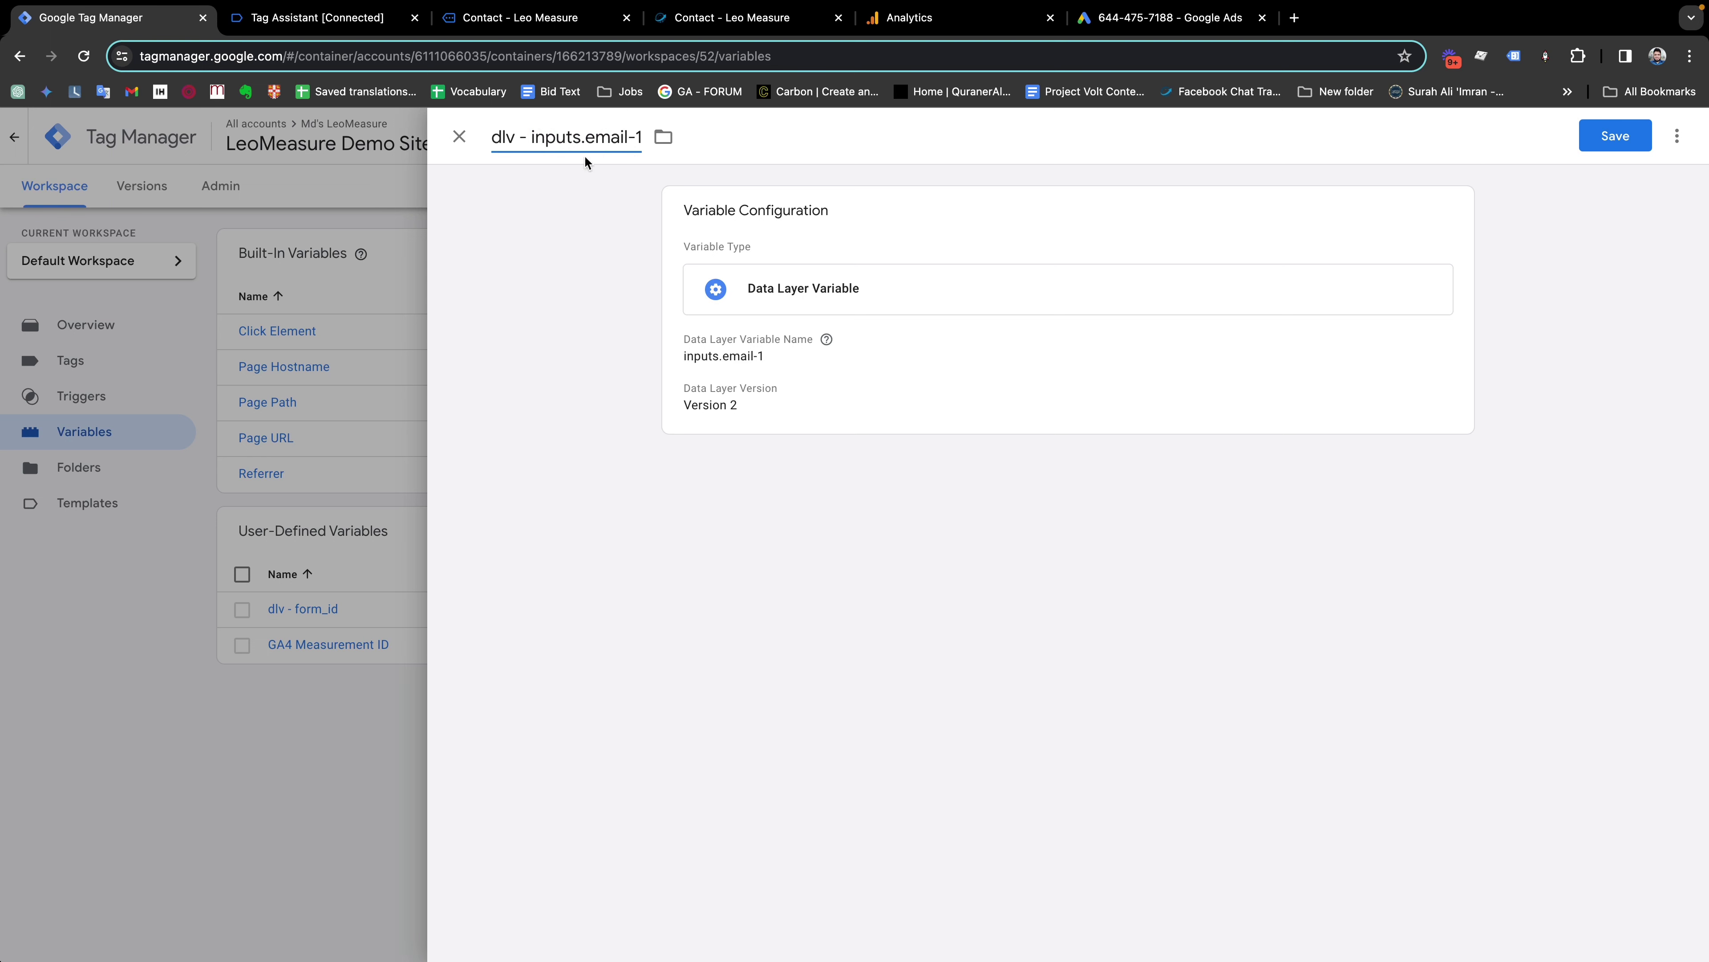
click(1613, 137)
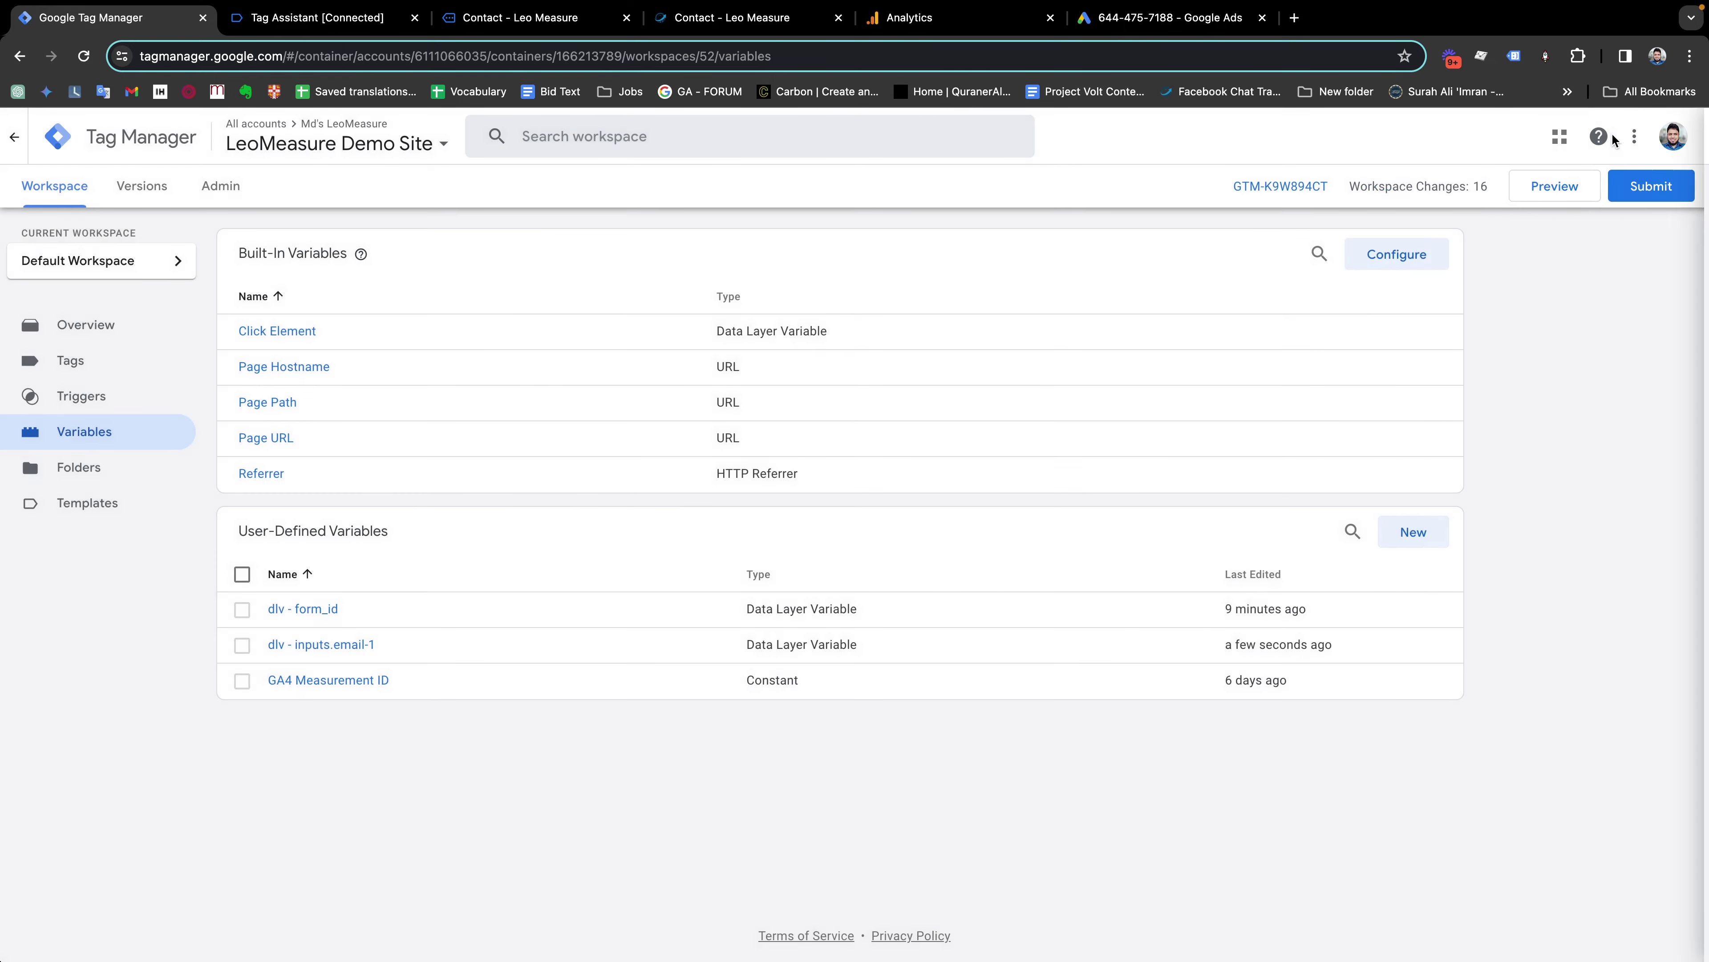
Duplicate dlv - inputs.email-1 and retitle the copy 'dlv - inputs.phone-1'
click(336, 646)
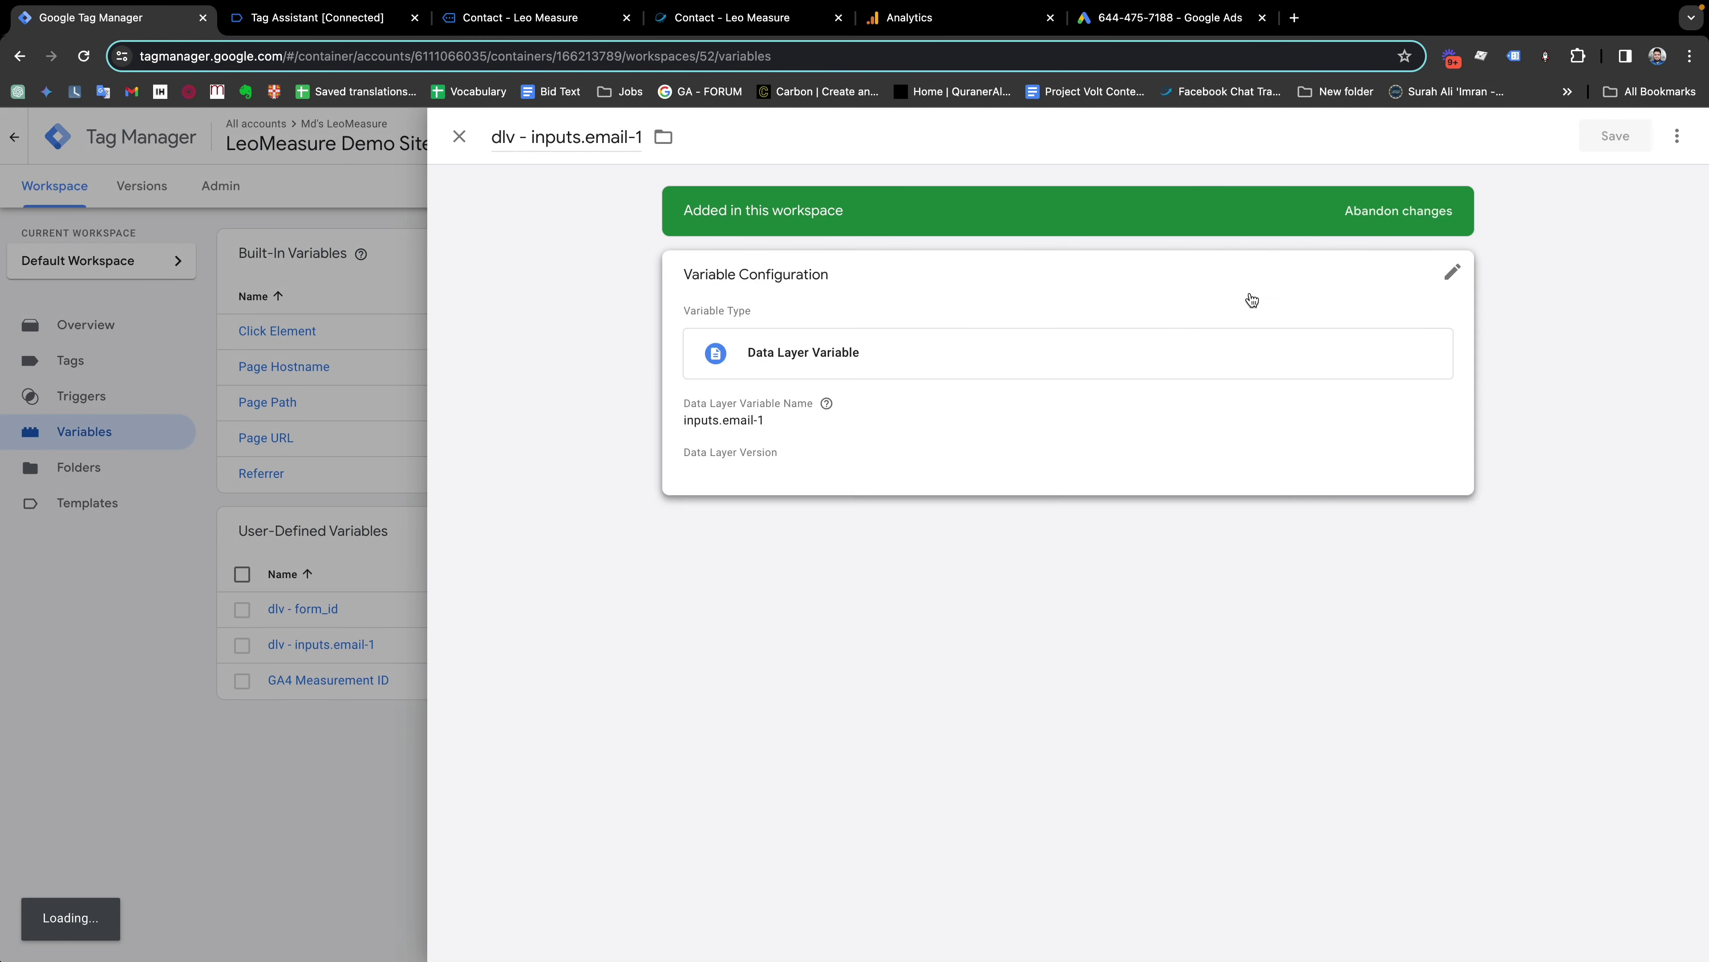
click(1678, 136)
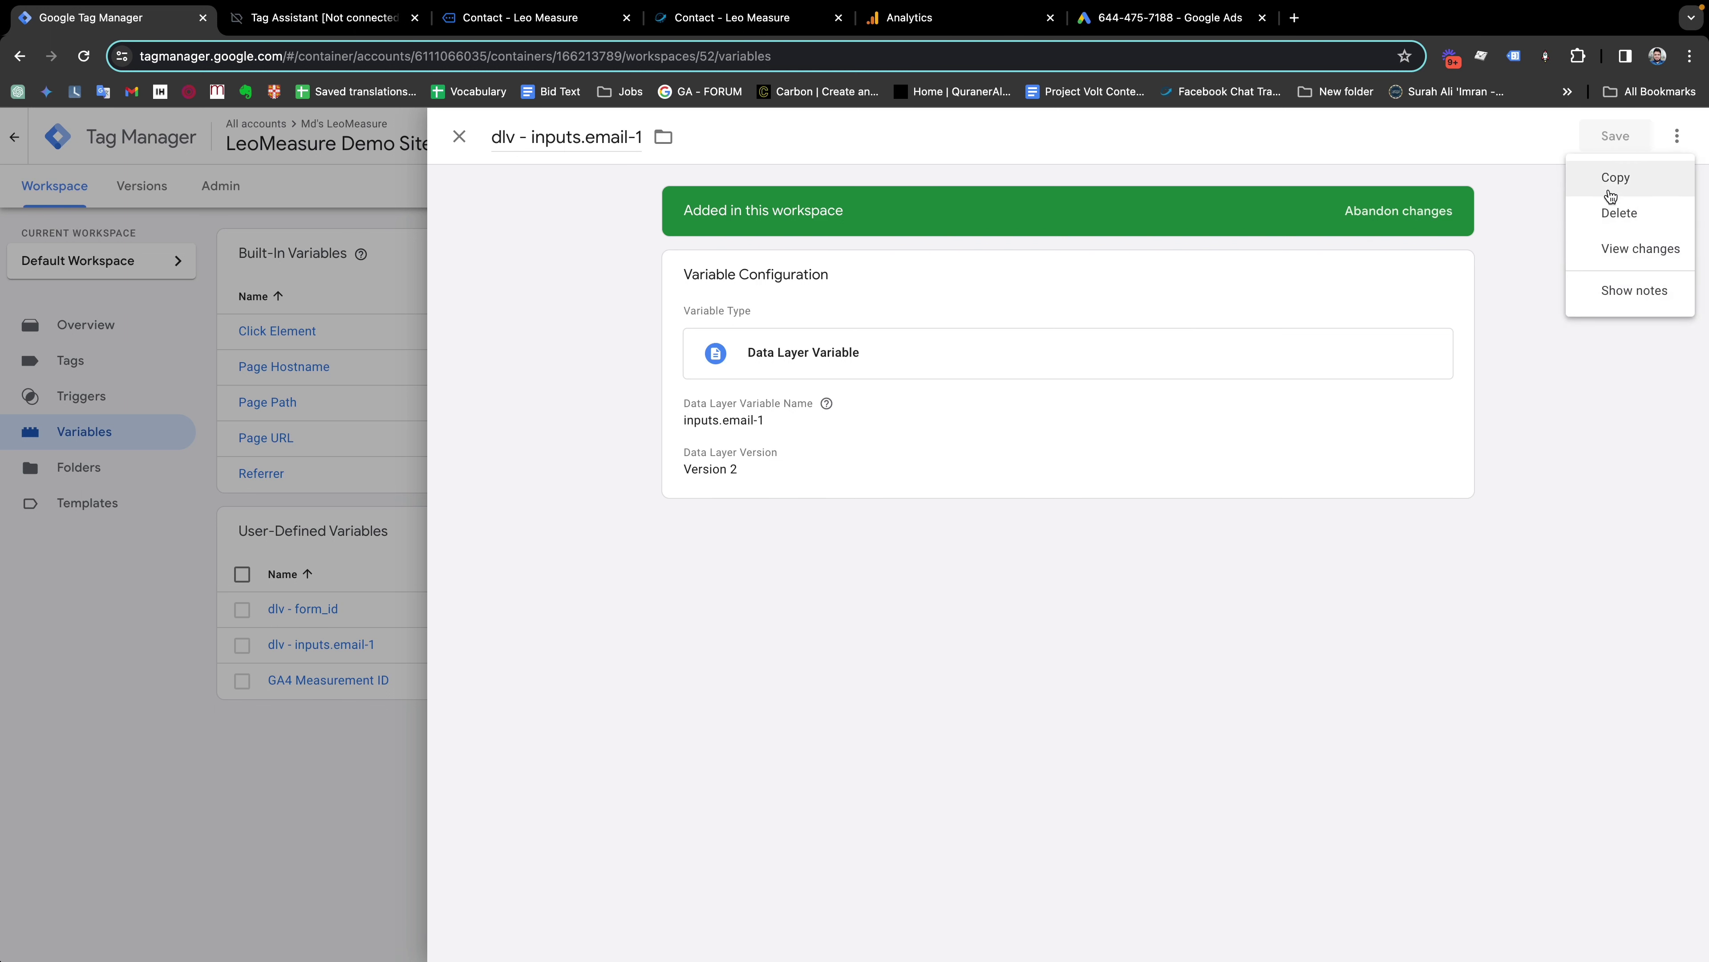
click(1612, 172)
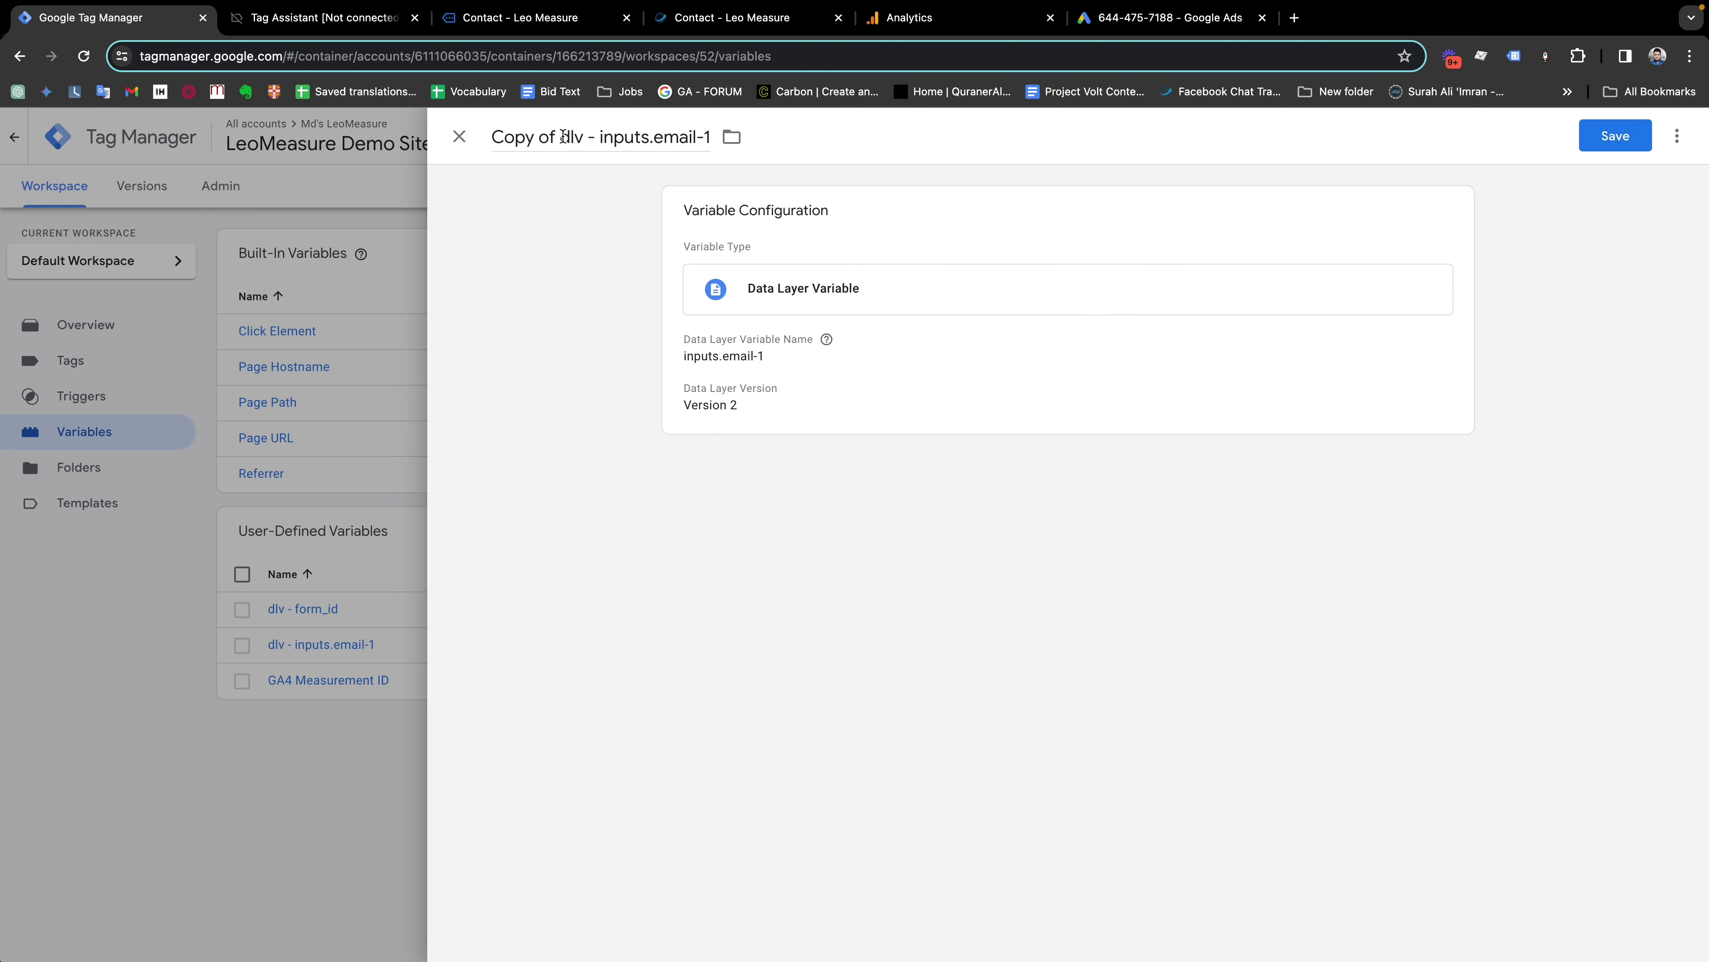
drag(563, 136, 488, 137)
key(BackSpace)
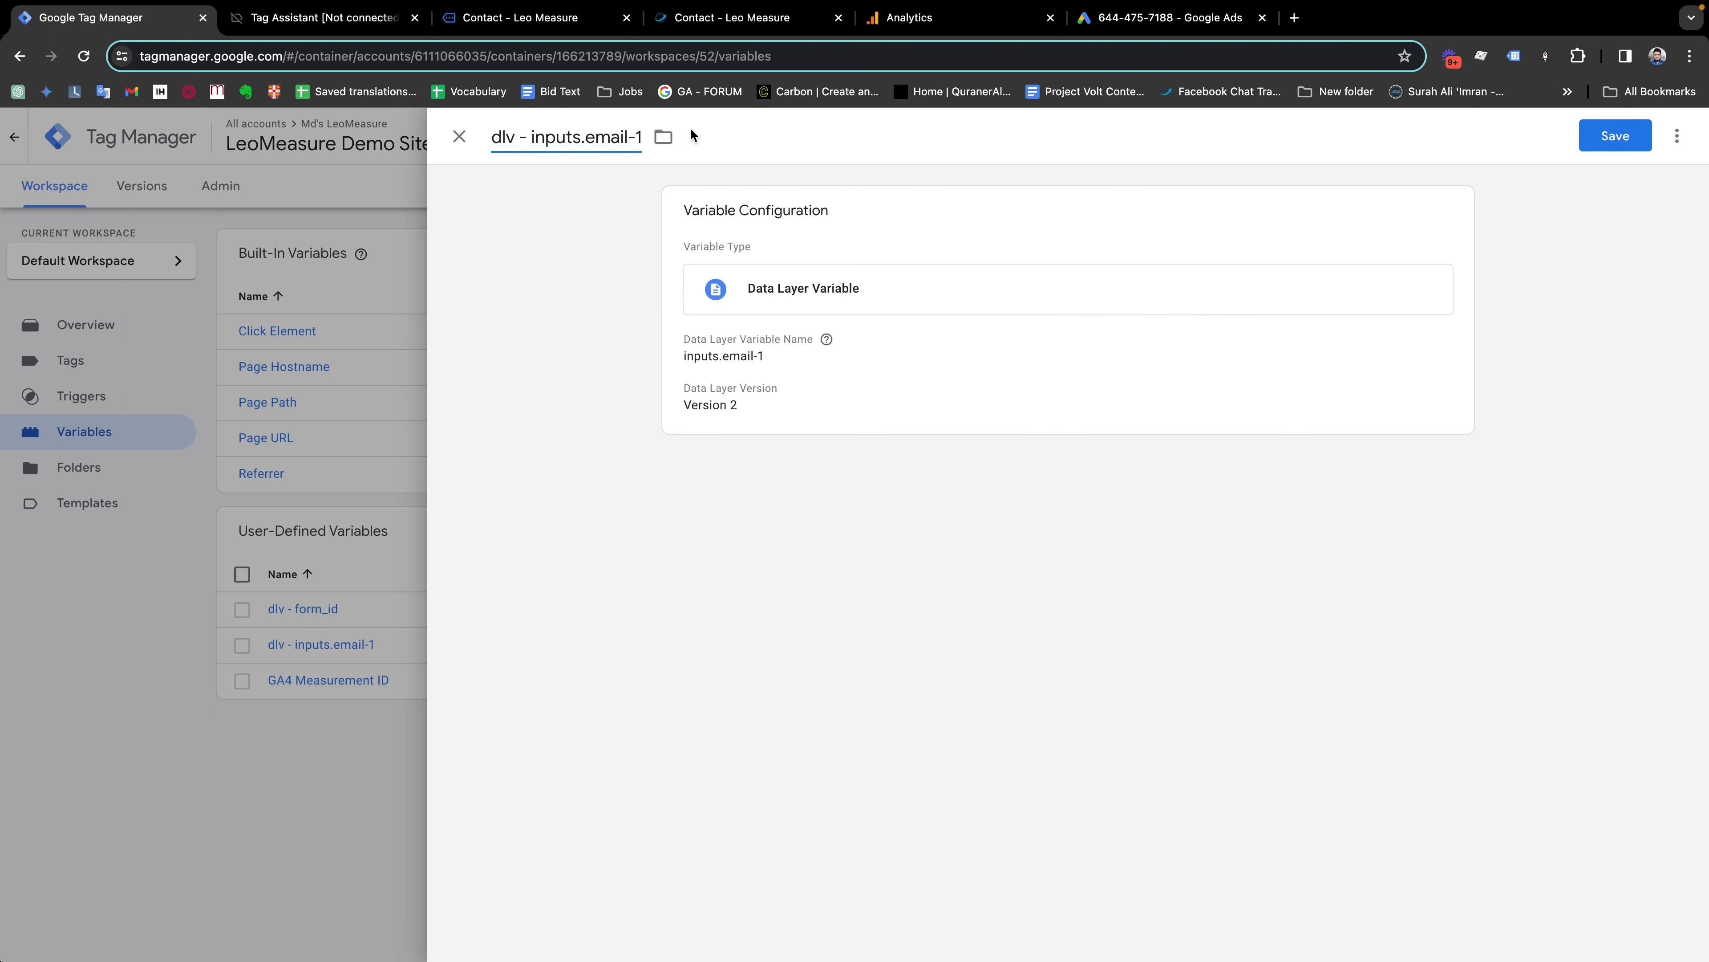
drag(628, 138, 585, 137)
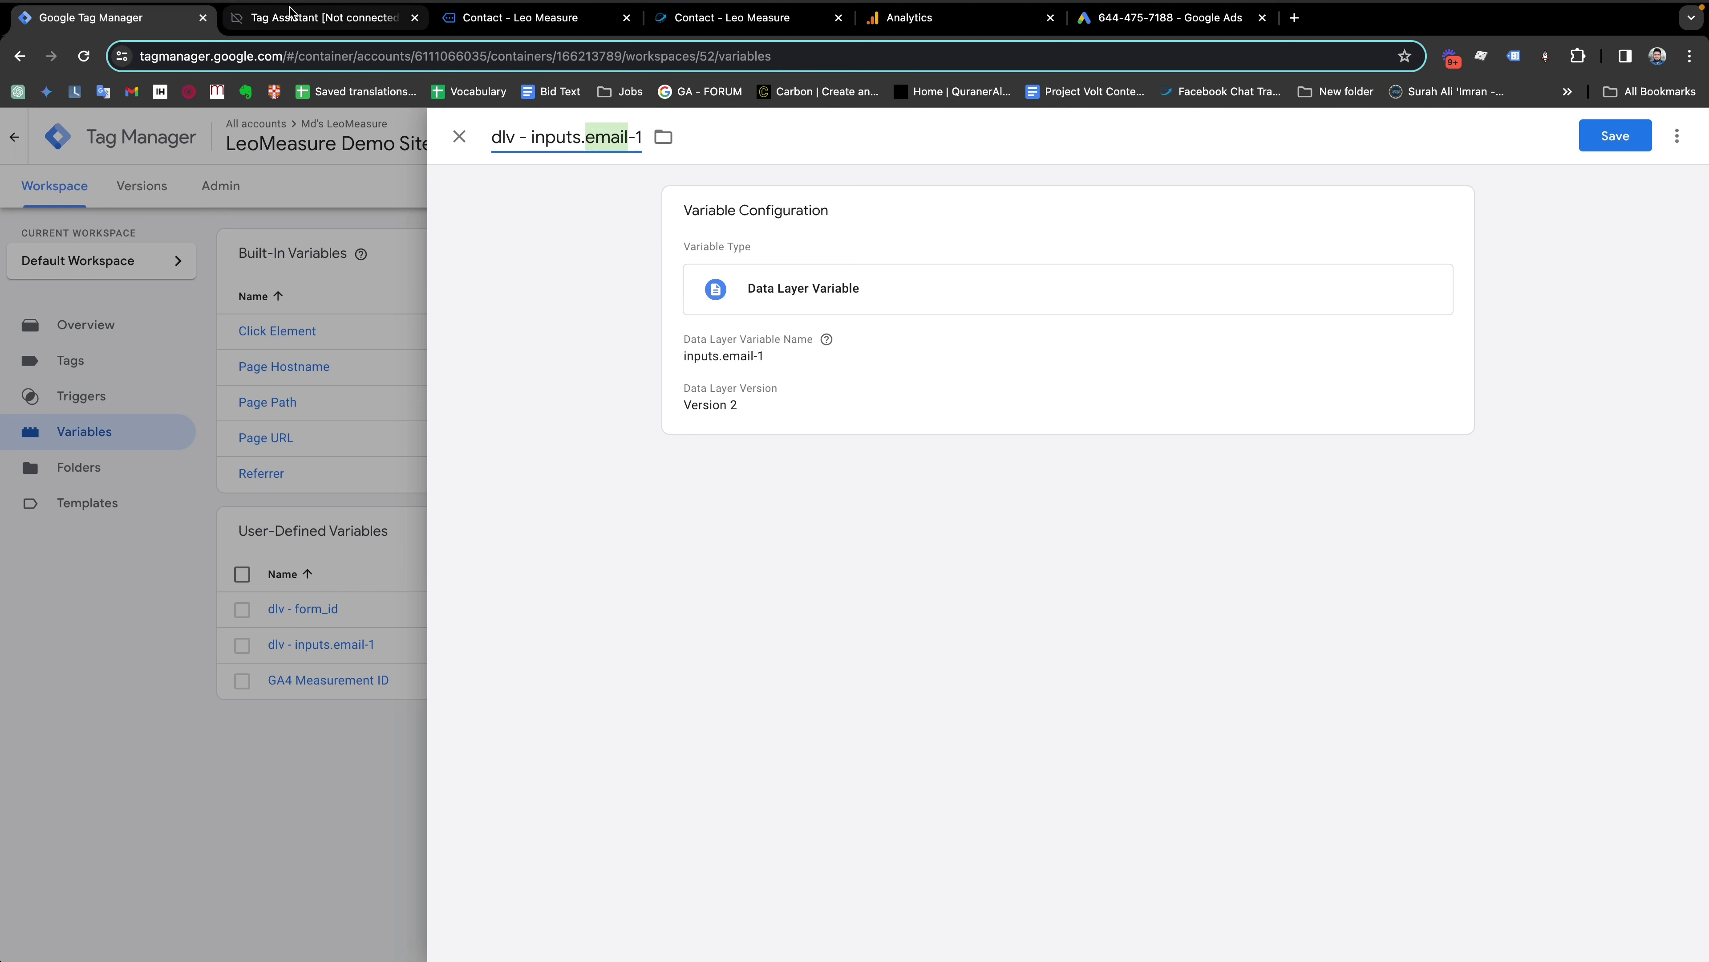
click(289, 12)
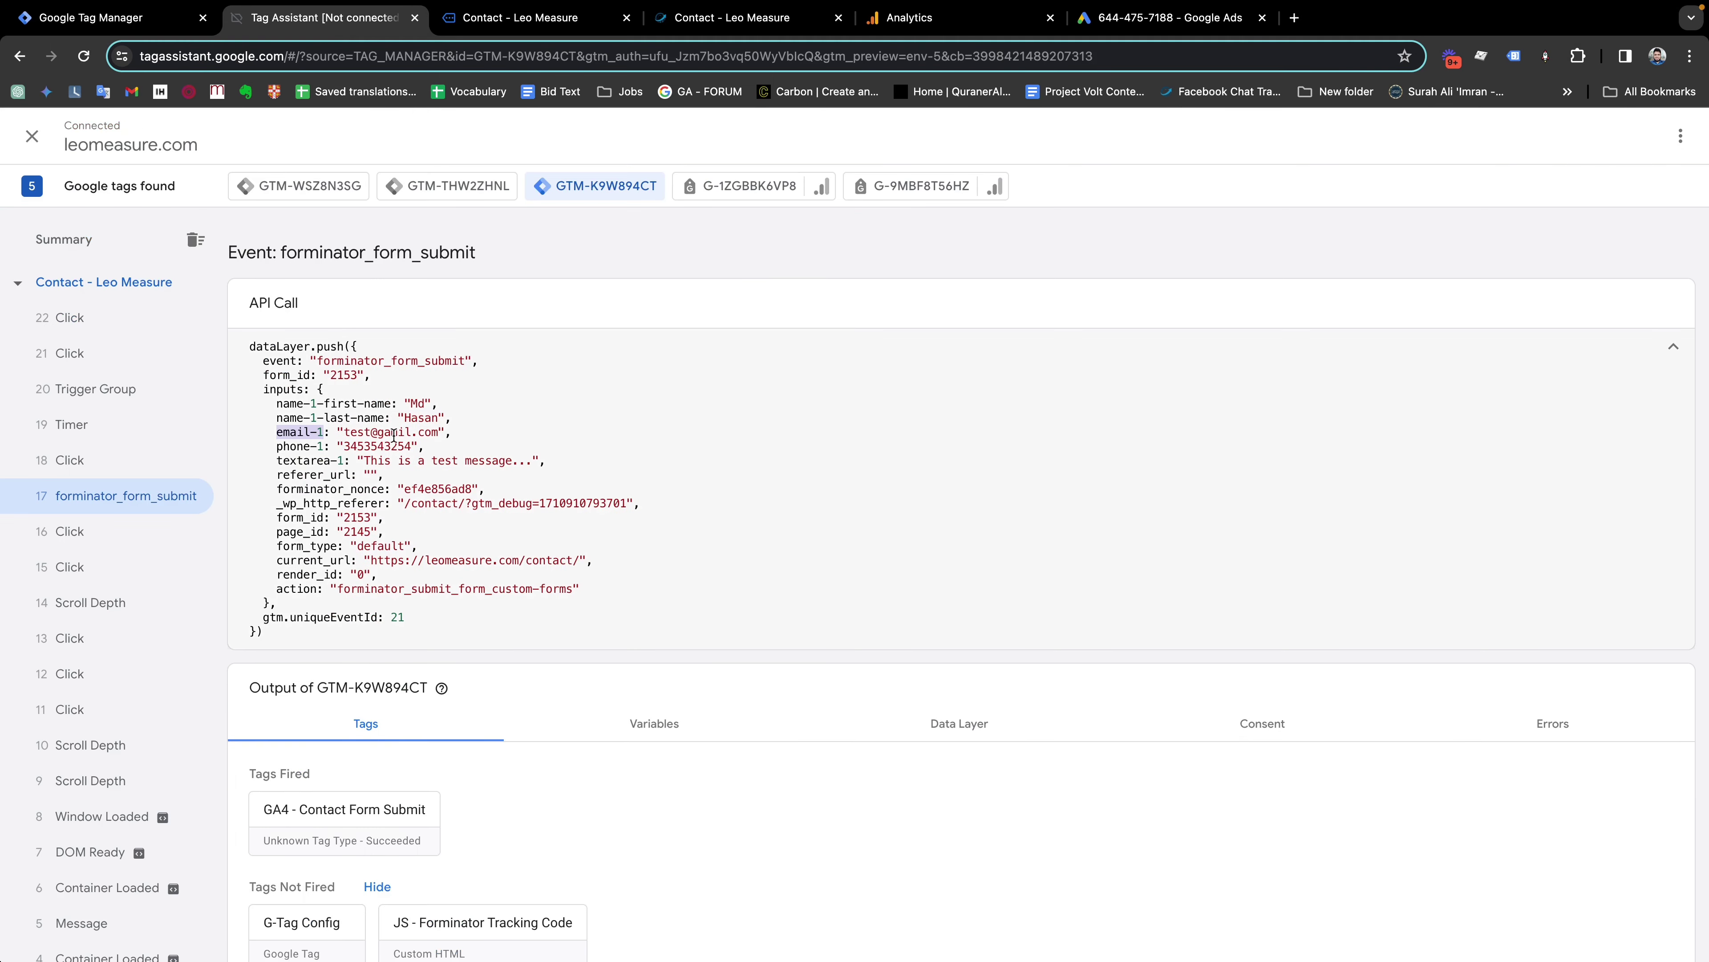
click(171, 19)
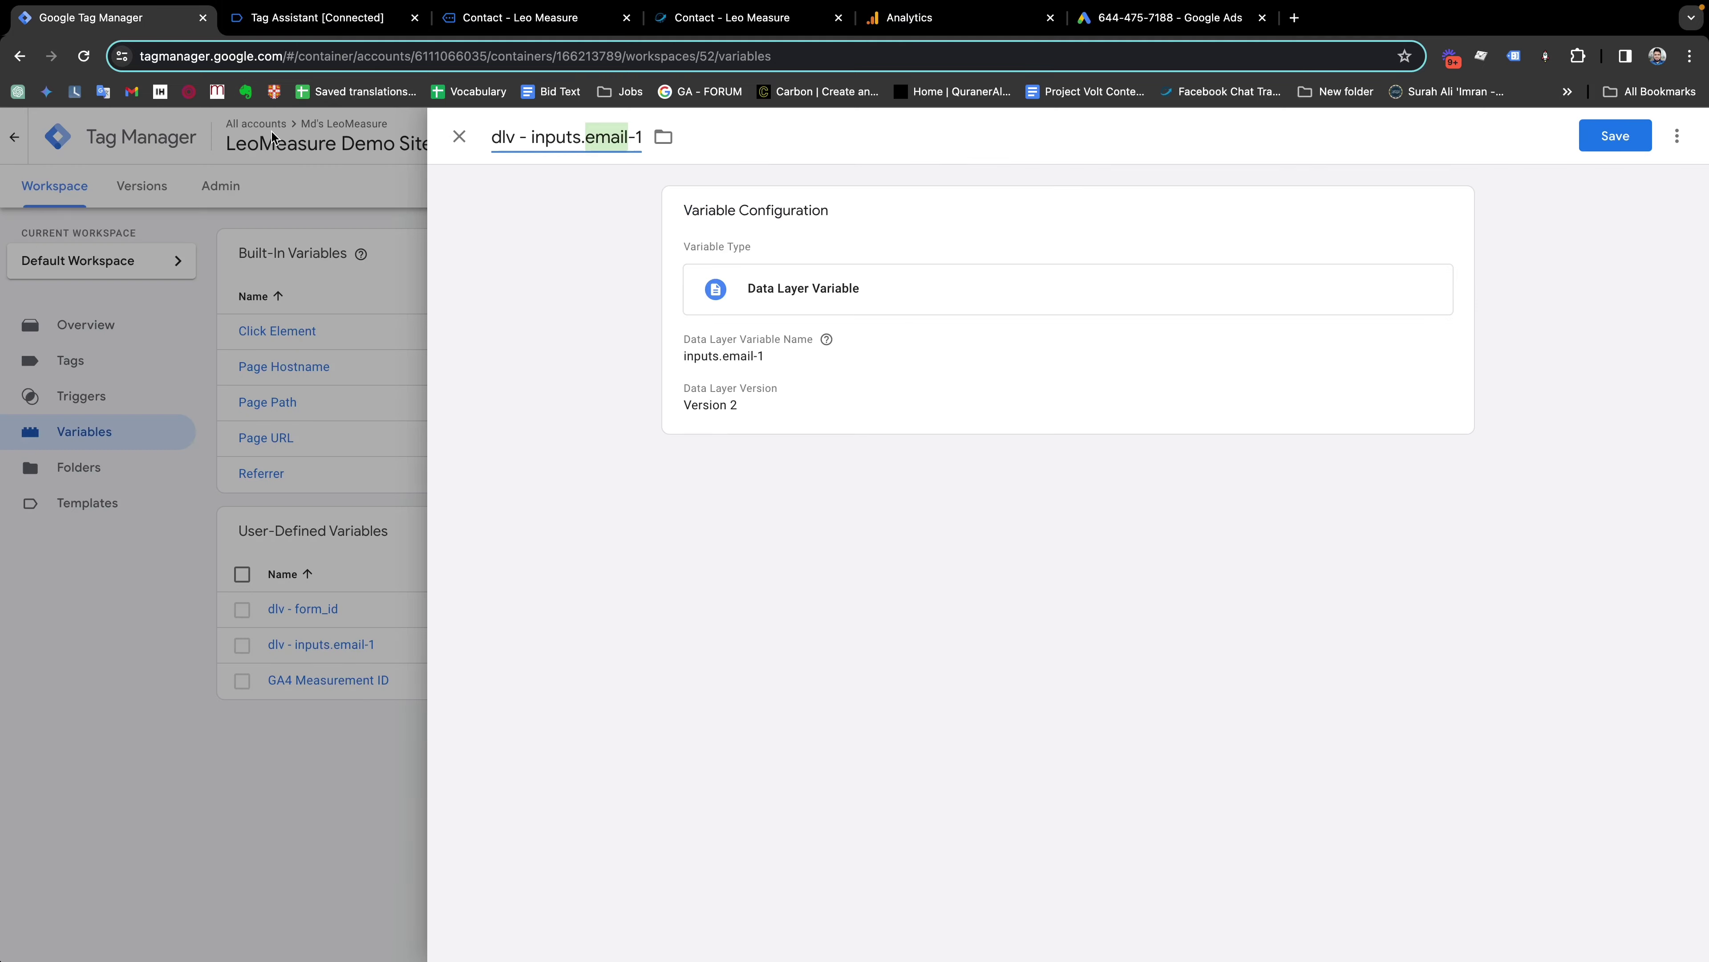
text(phone)
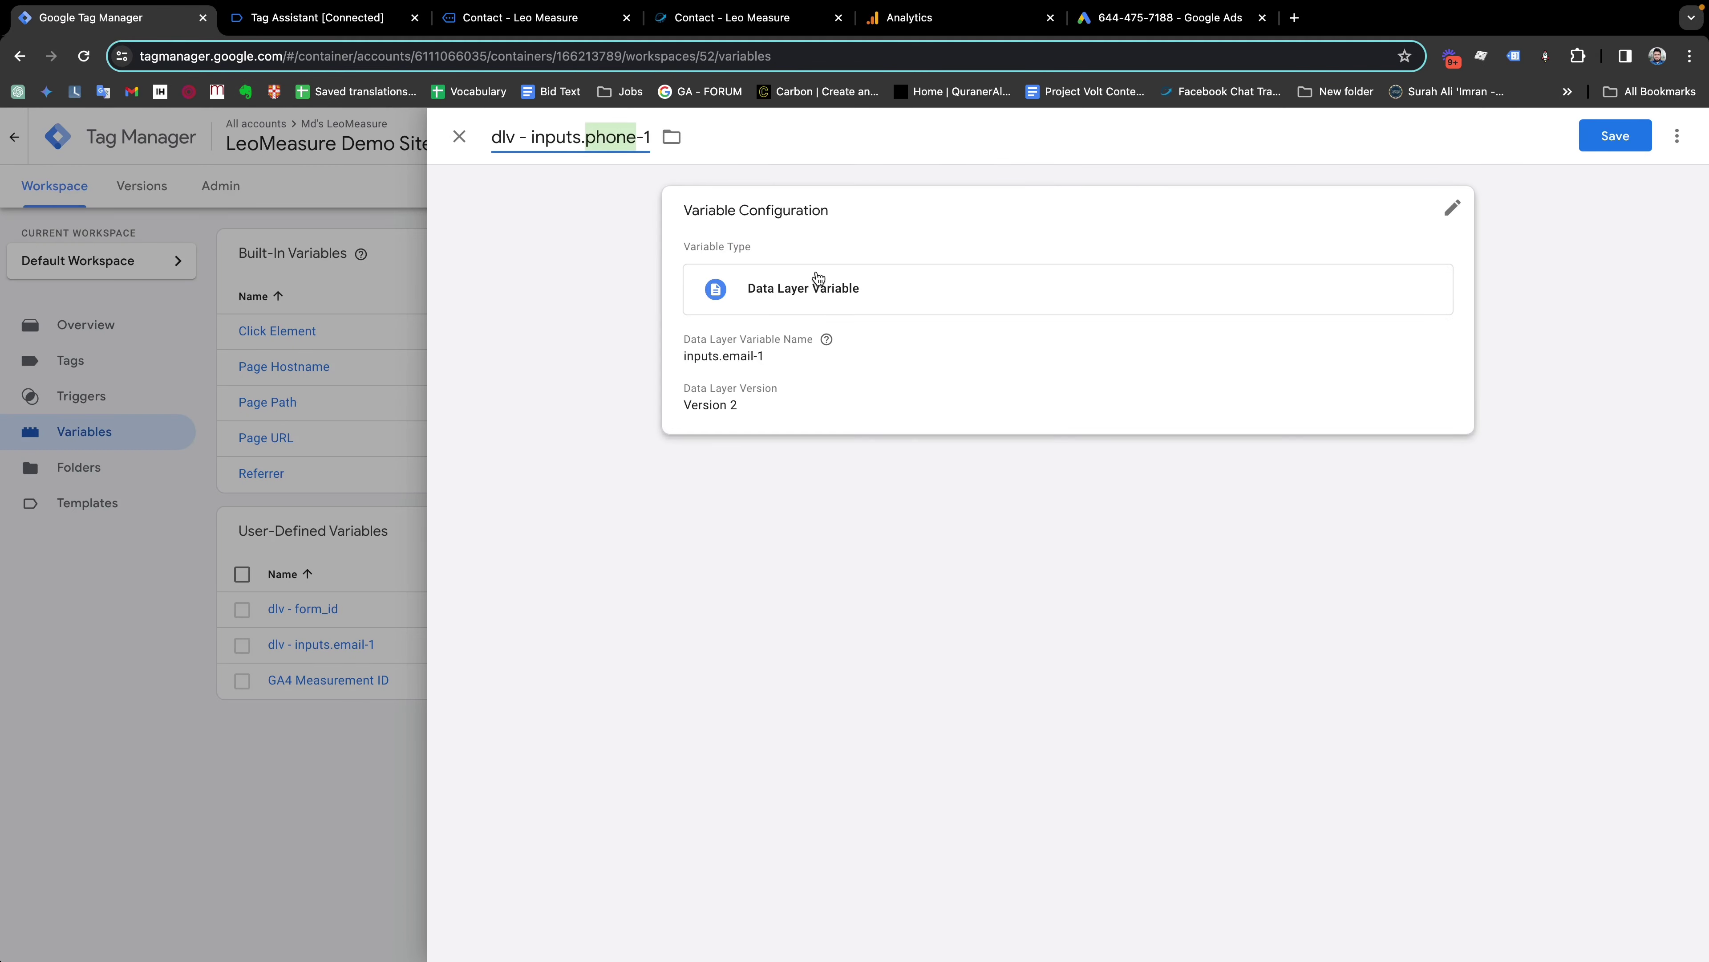
Change the variable's key to inputs.phone-1 and save it
click(854, 330)
click(740, 397)
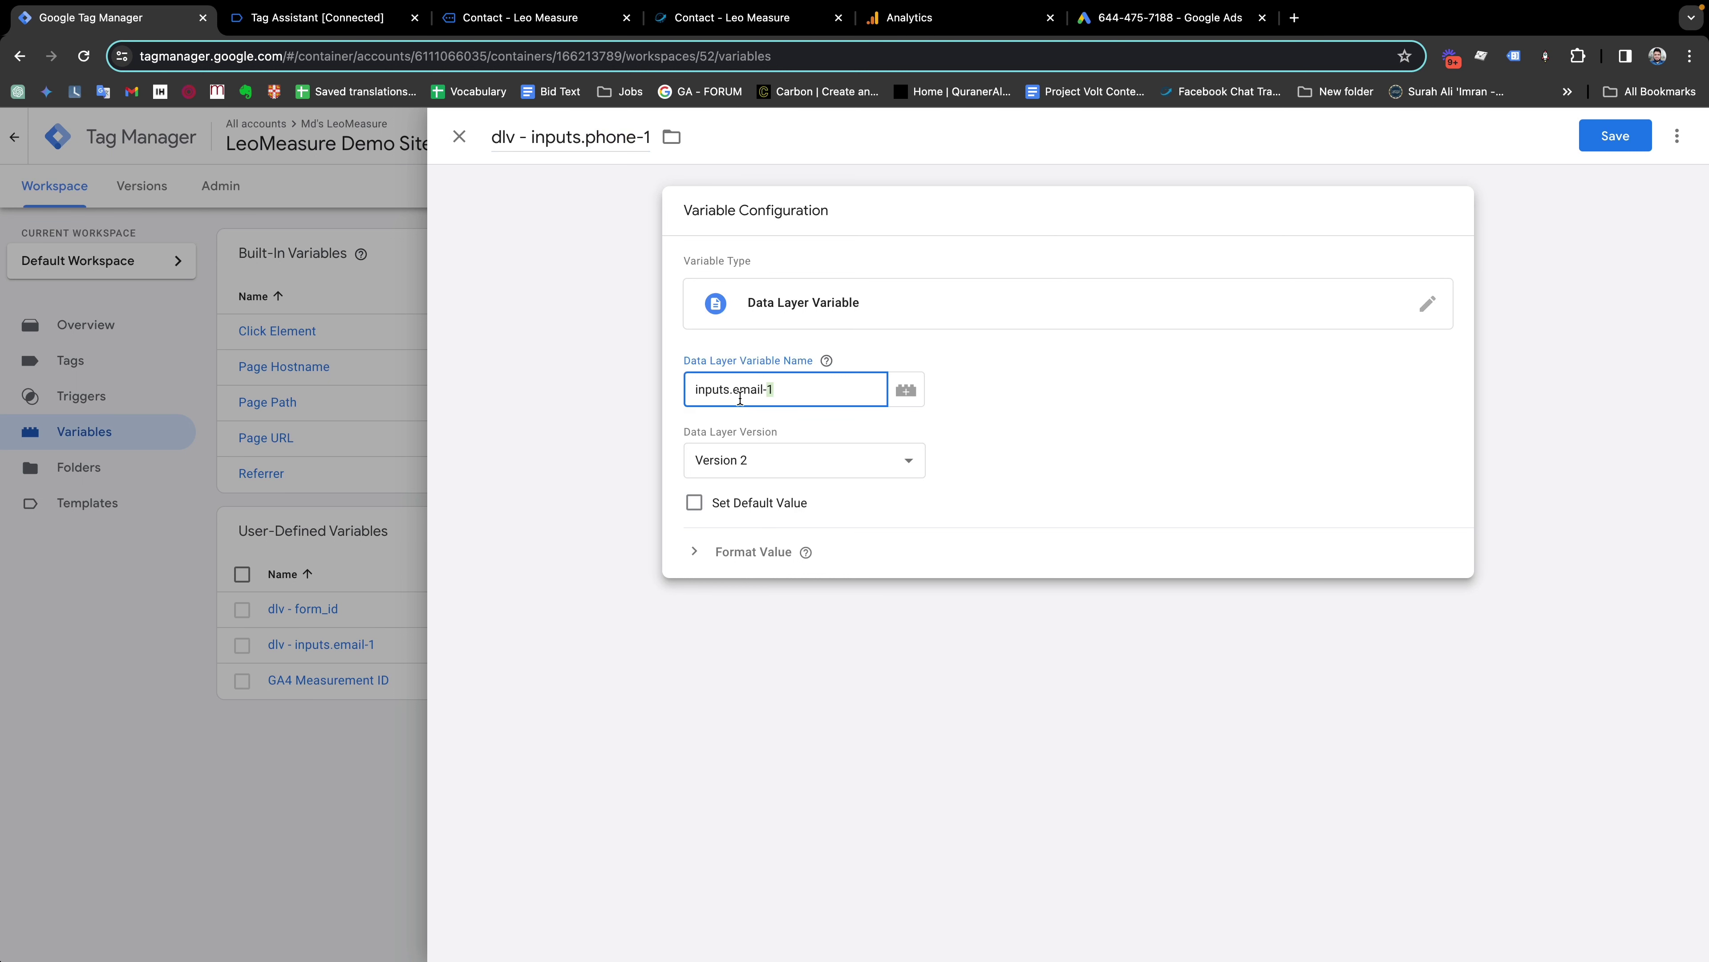
double_click(740, 390)
text(phone)
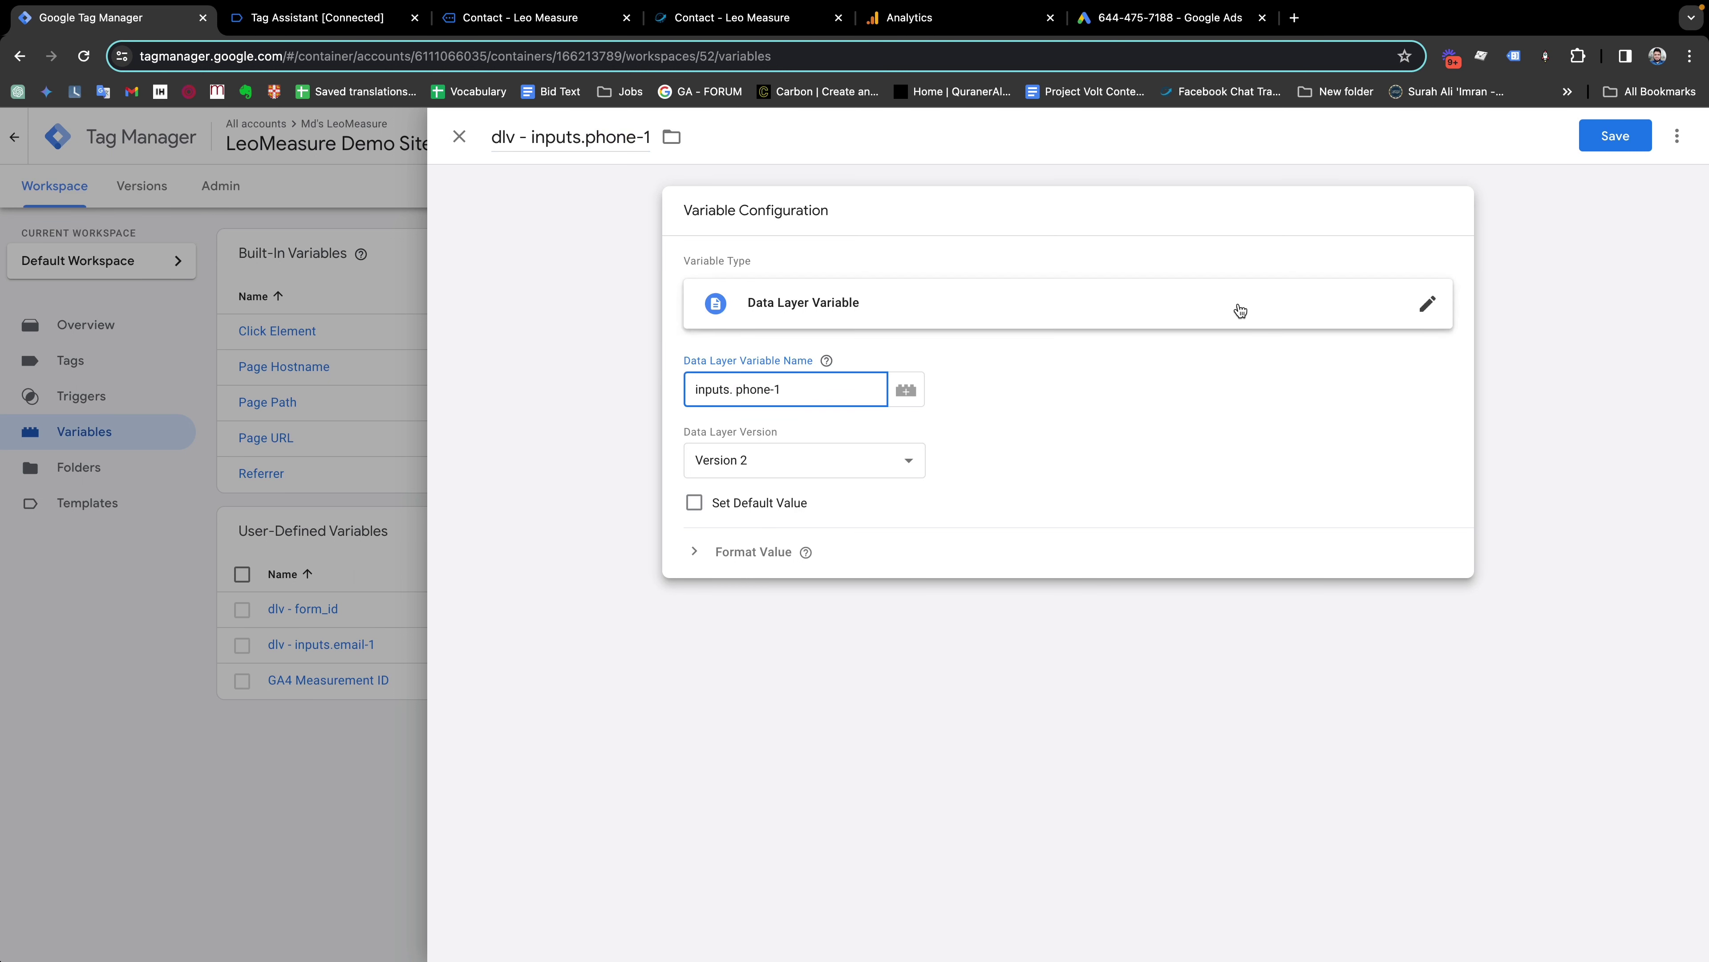
key(BackSpace)
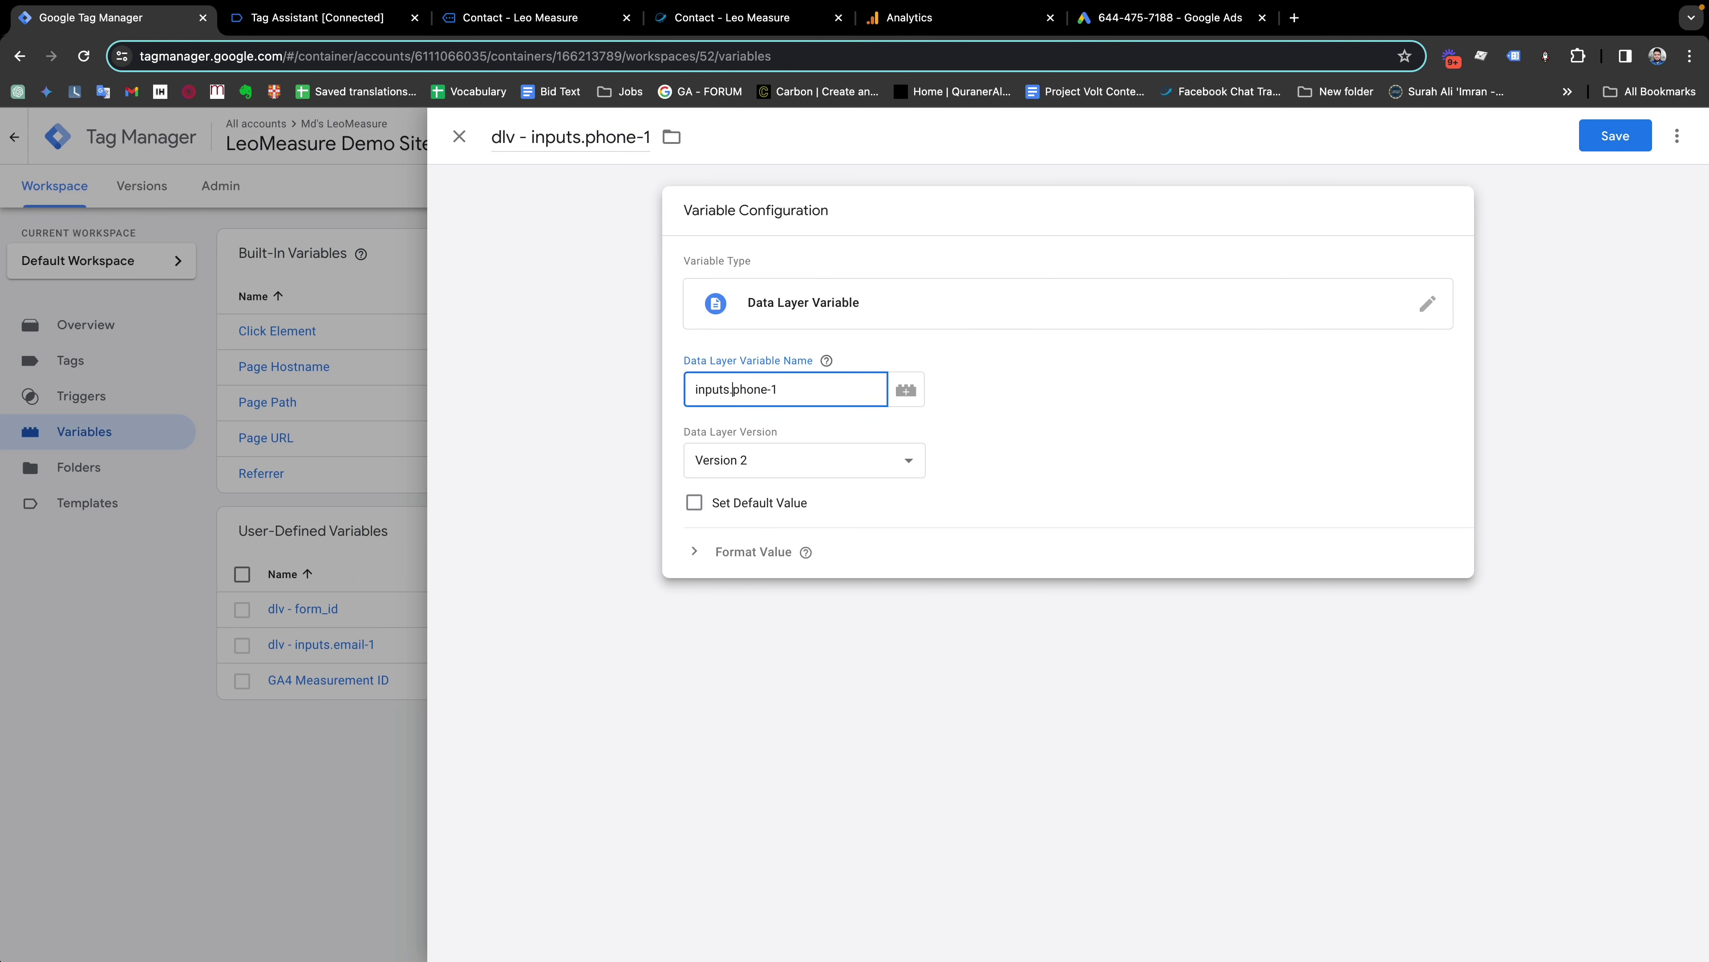
click(1600, 146)
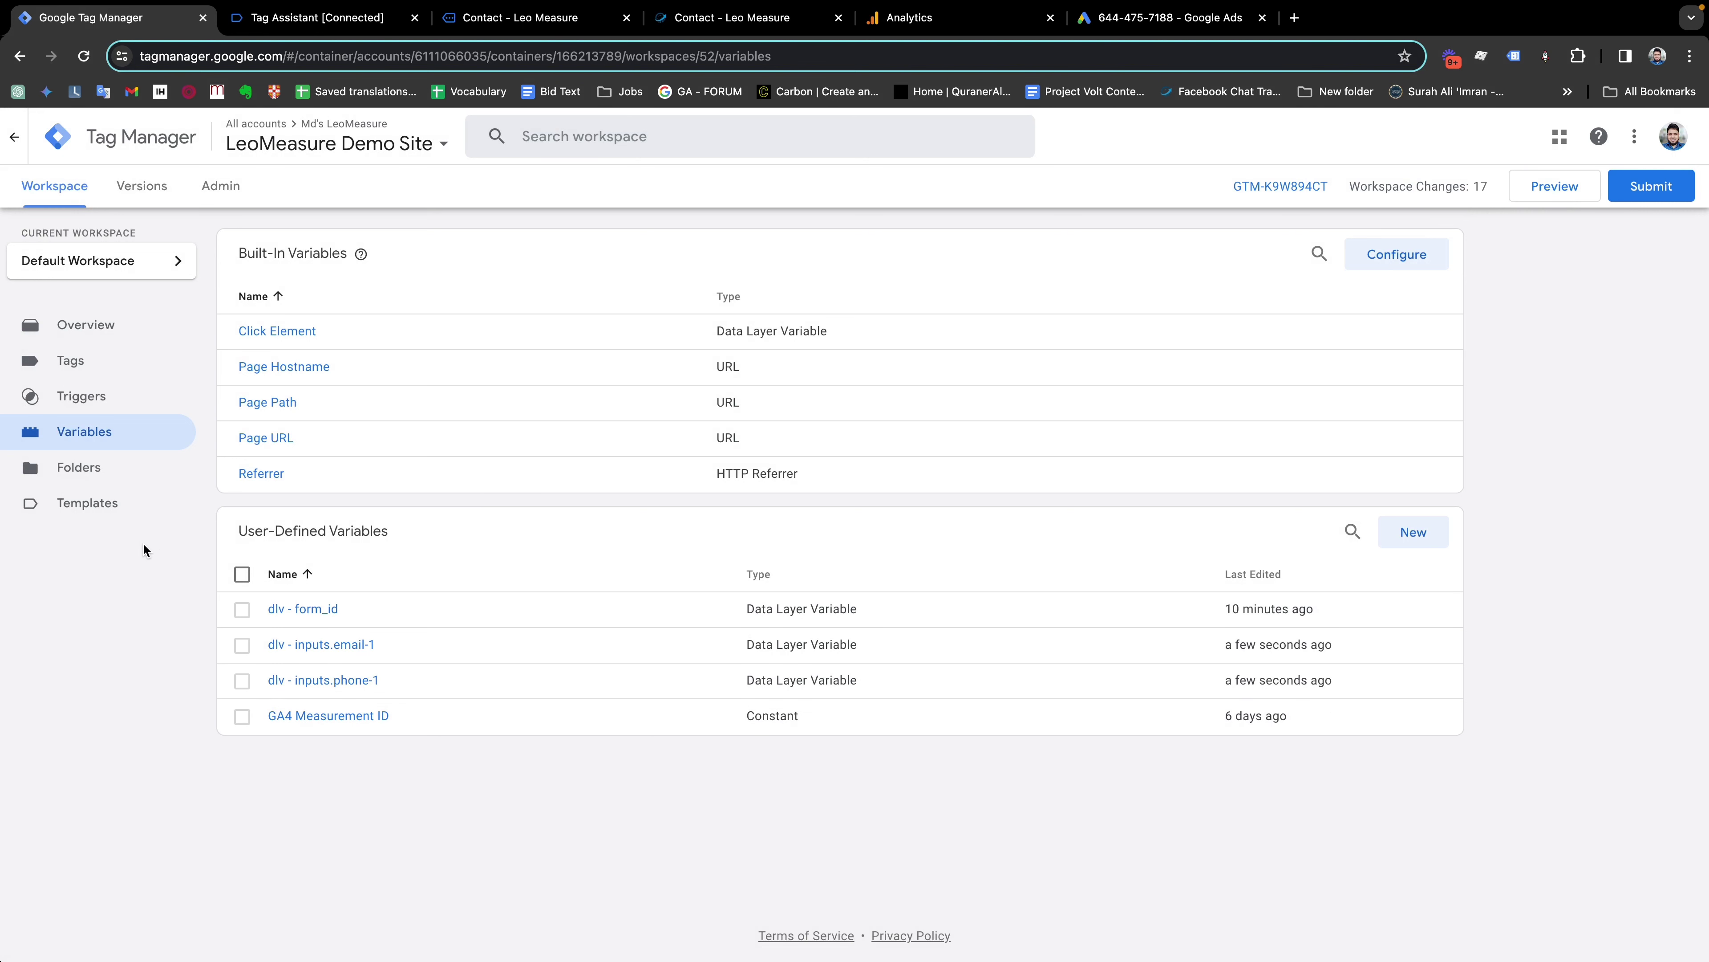
Create a new tag named 'GAds - Form Submit'
click(94, 365)
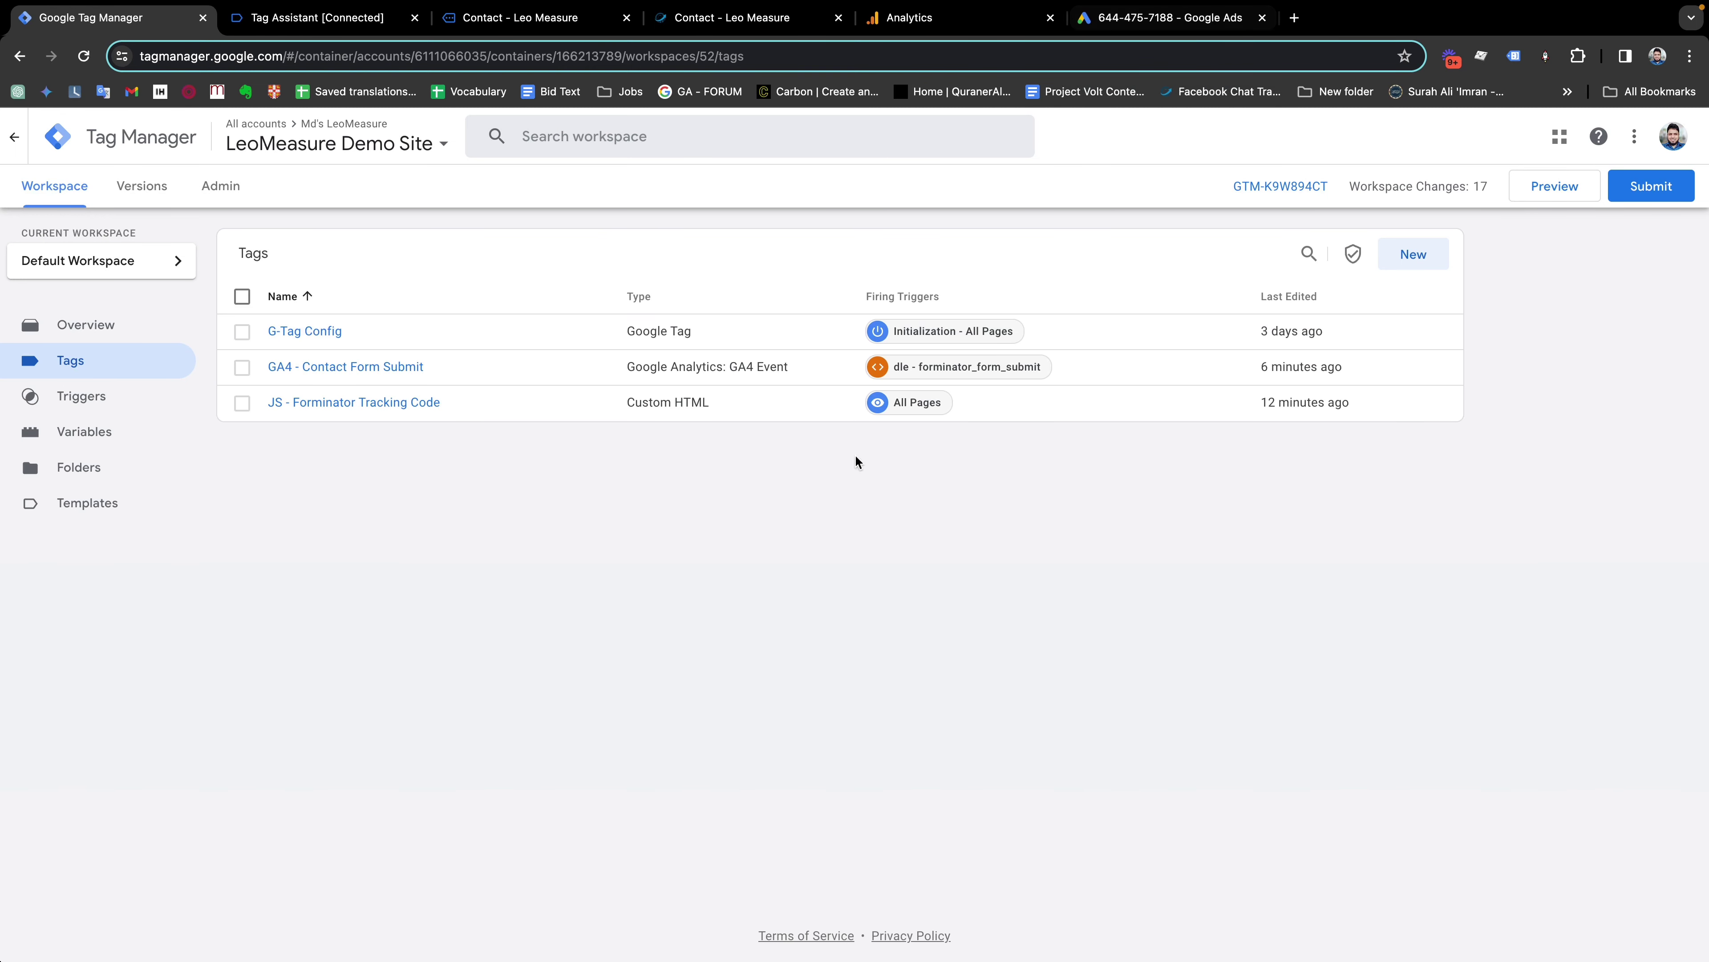
click(1413, 259)
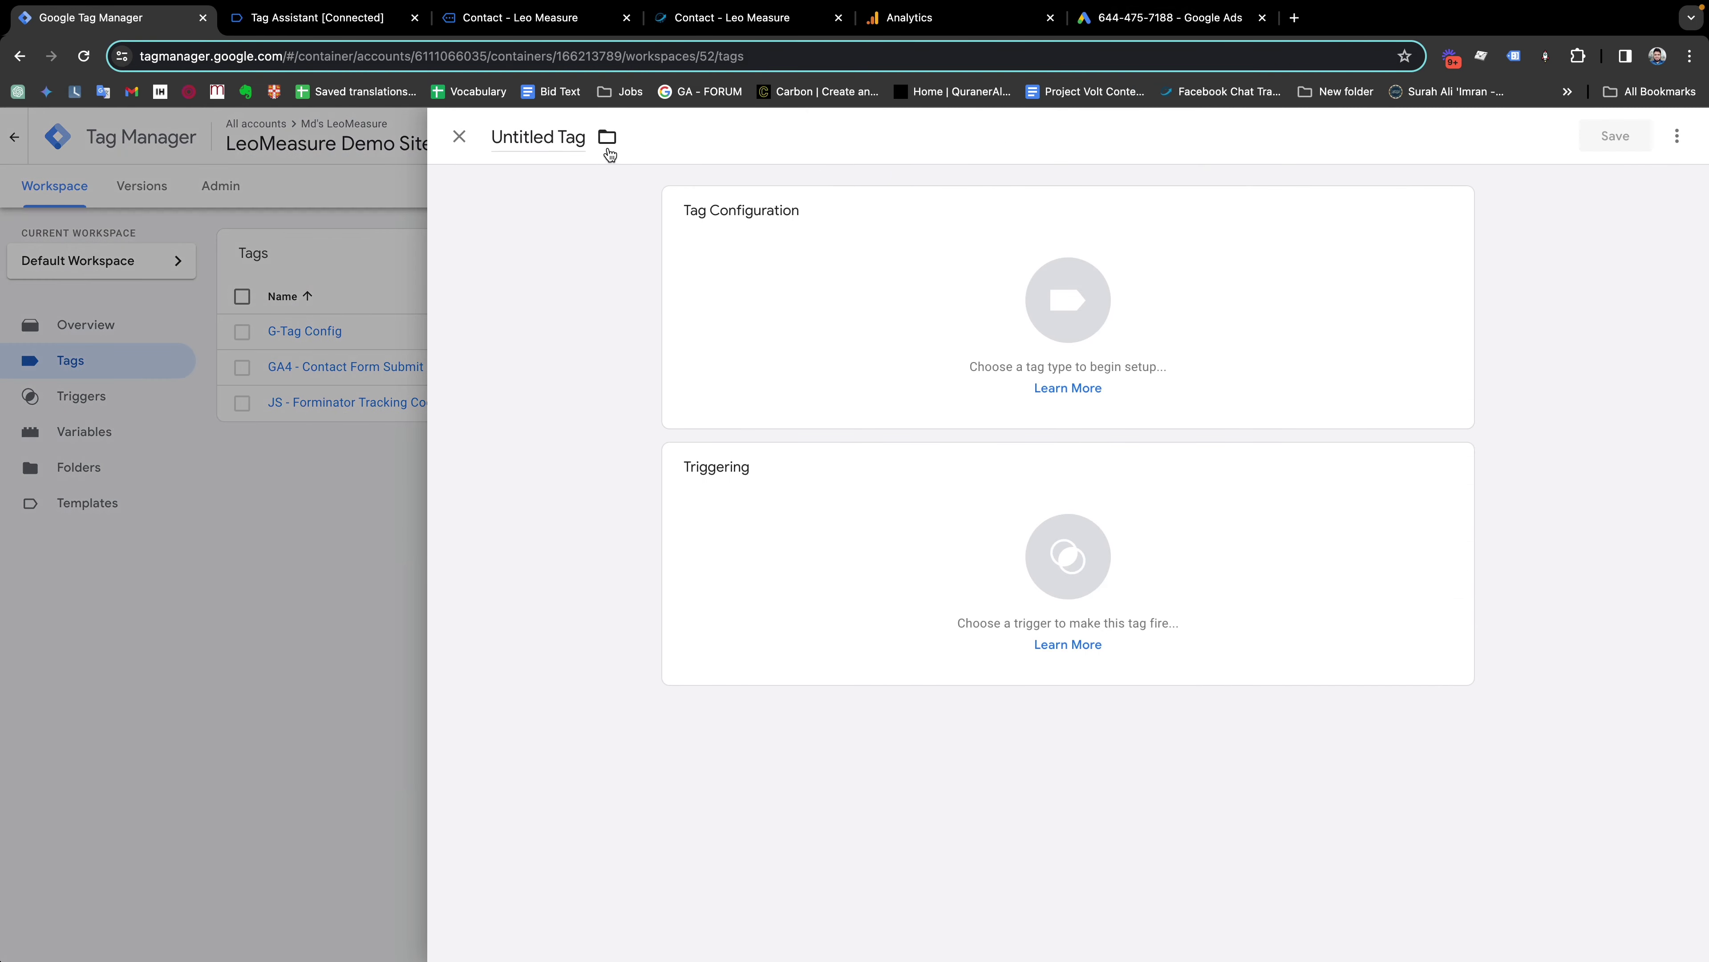
click(552, 129)
text(GA)
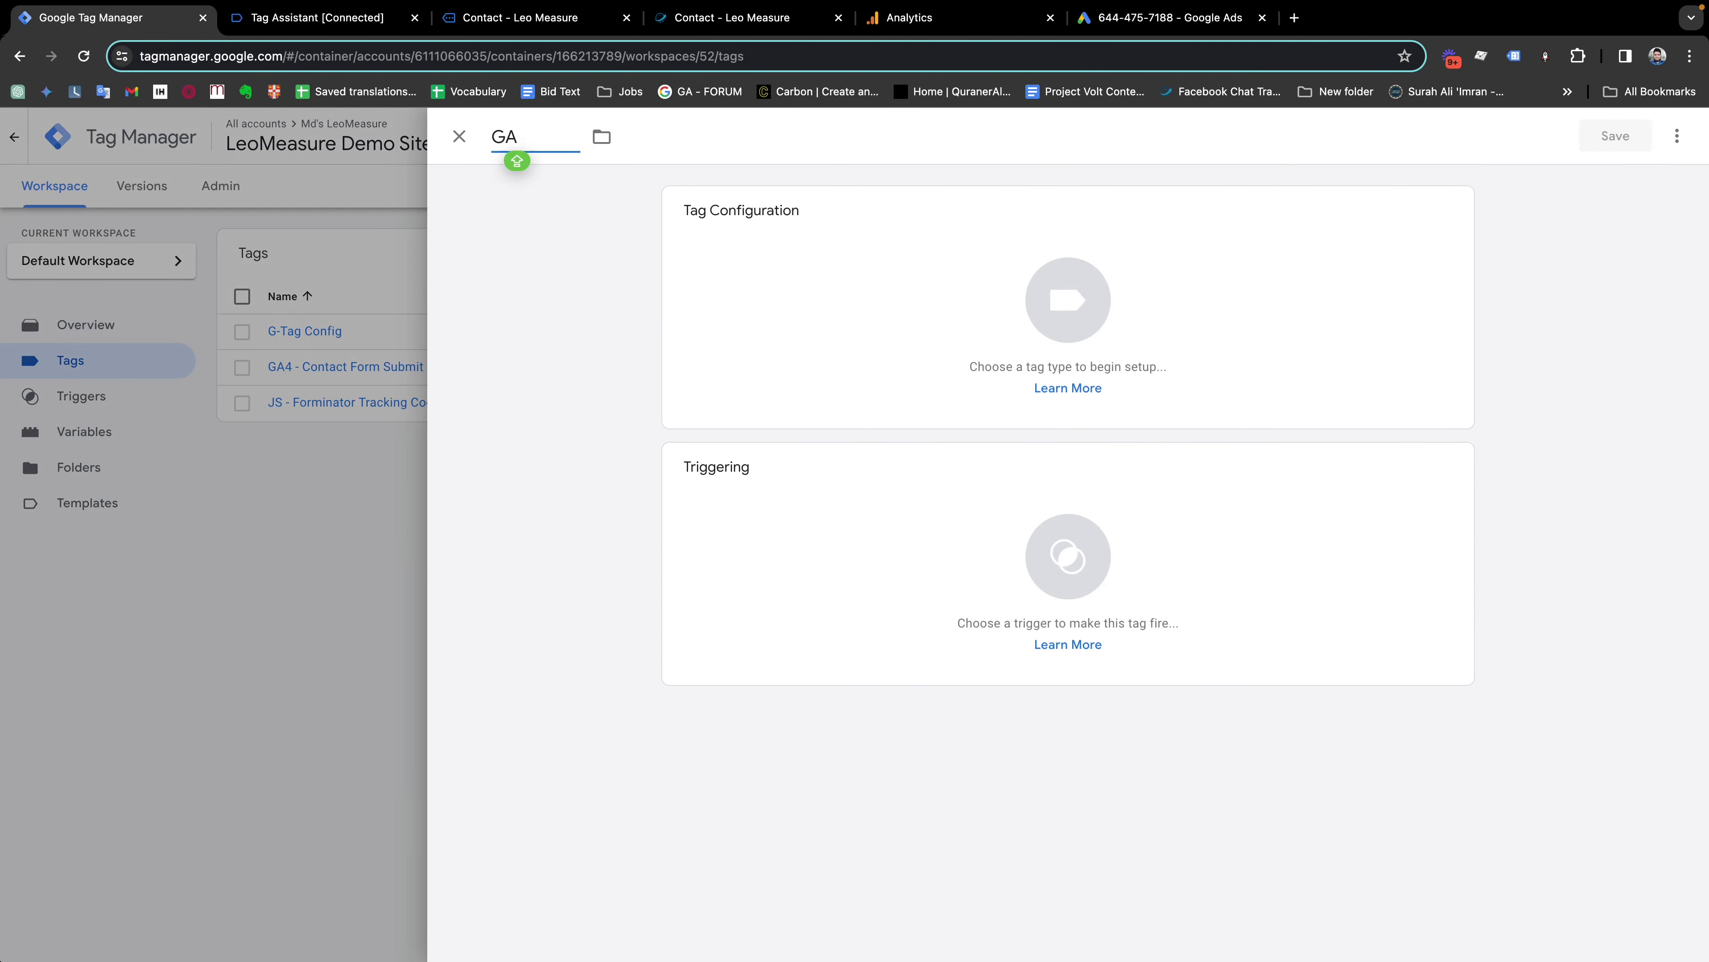
key(BackSpace)
key(BackSpace)
text(GA)
key(BackSpace)
text(Ads)
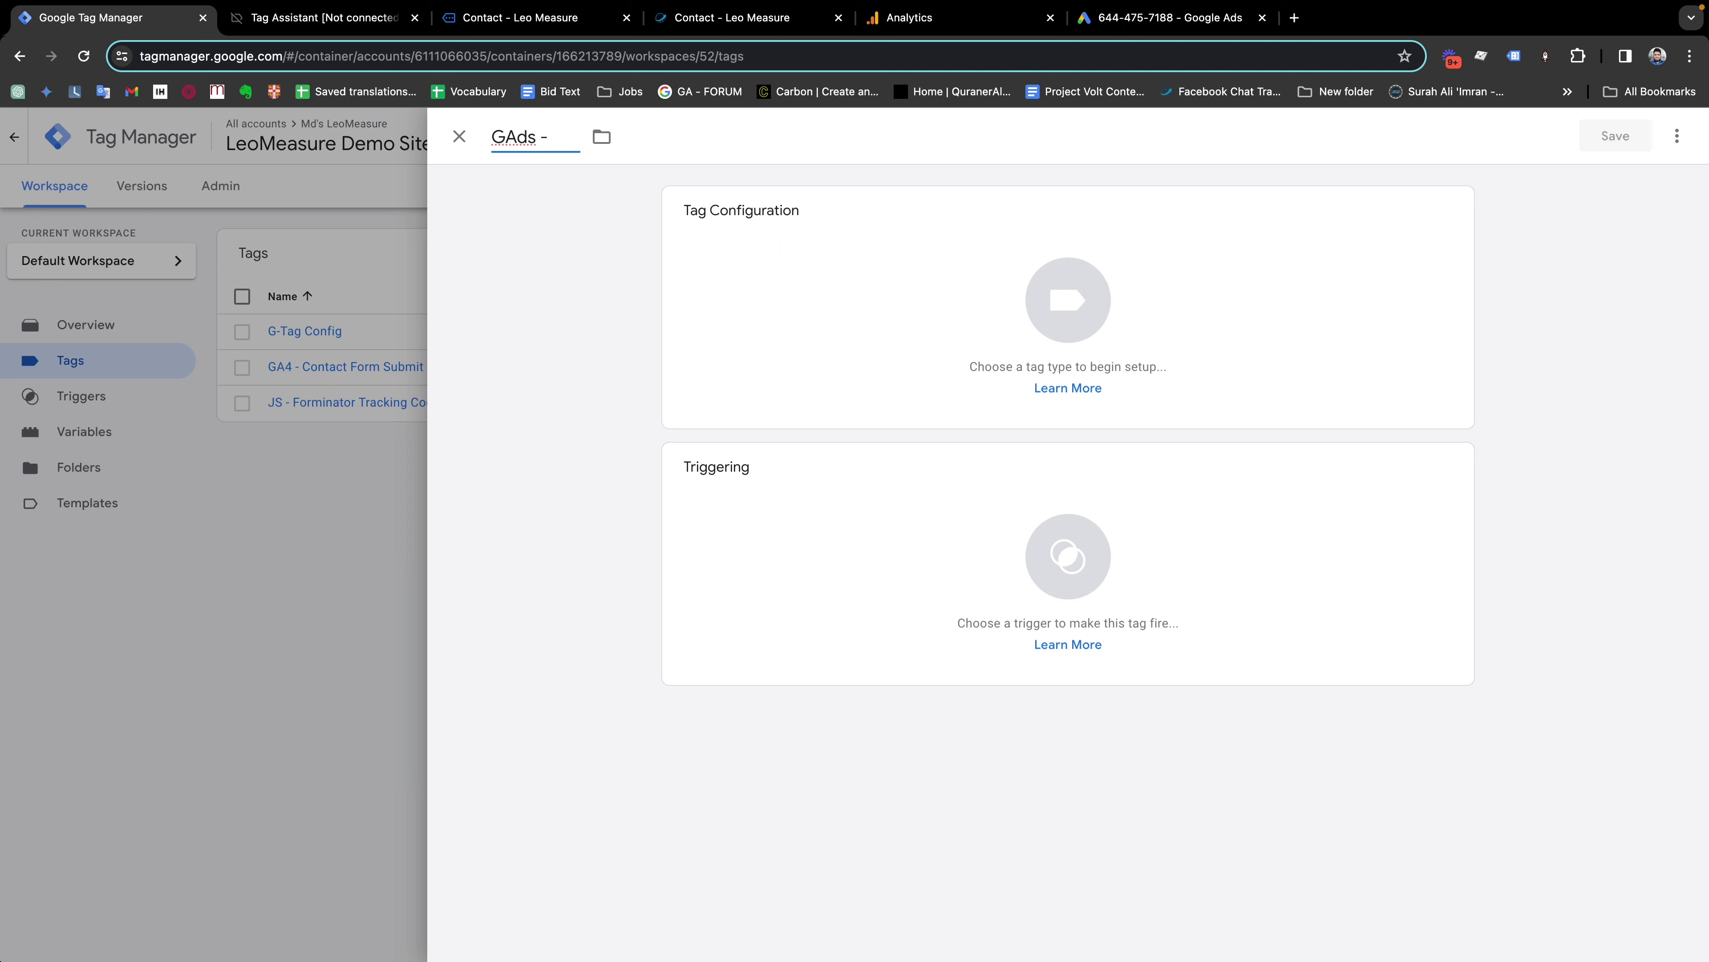
text( - Form Submit)
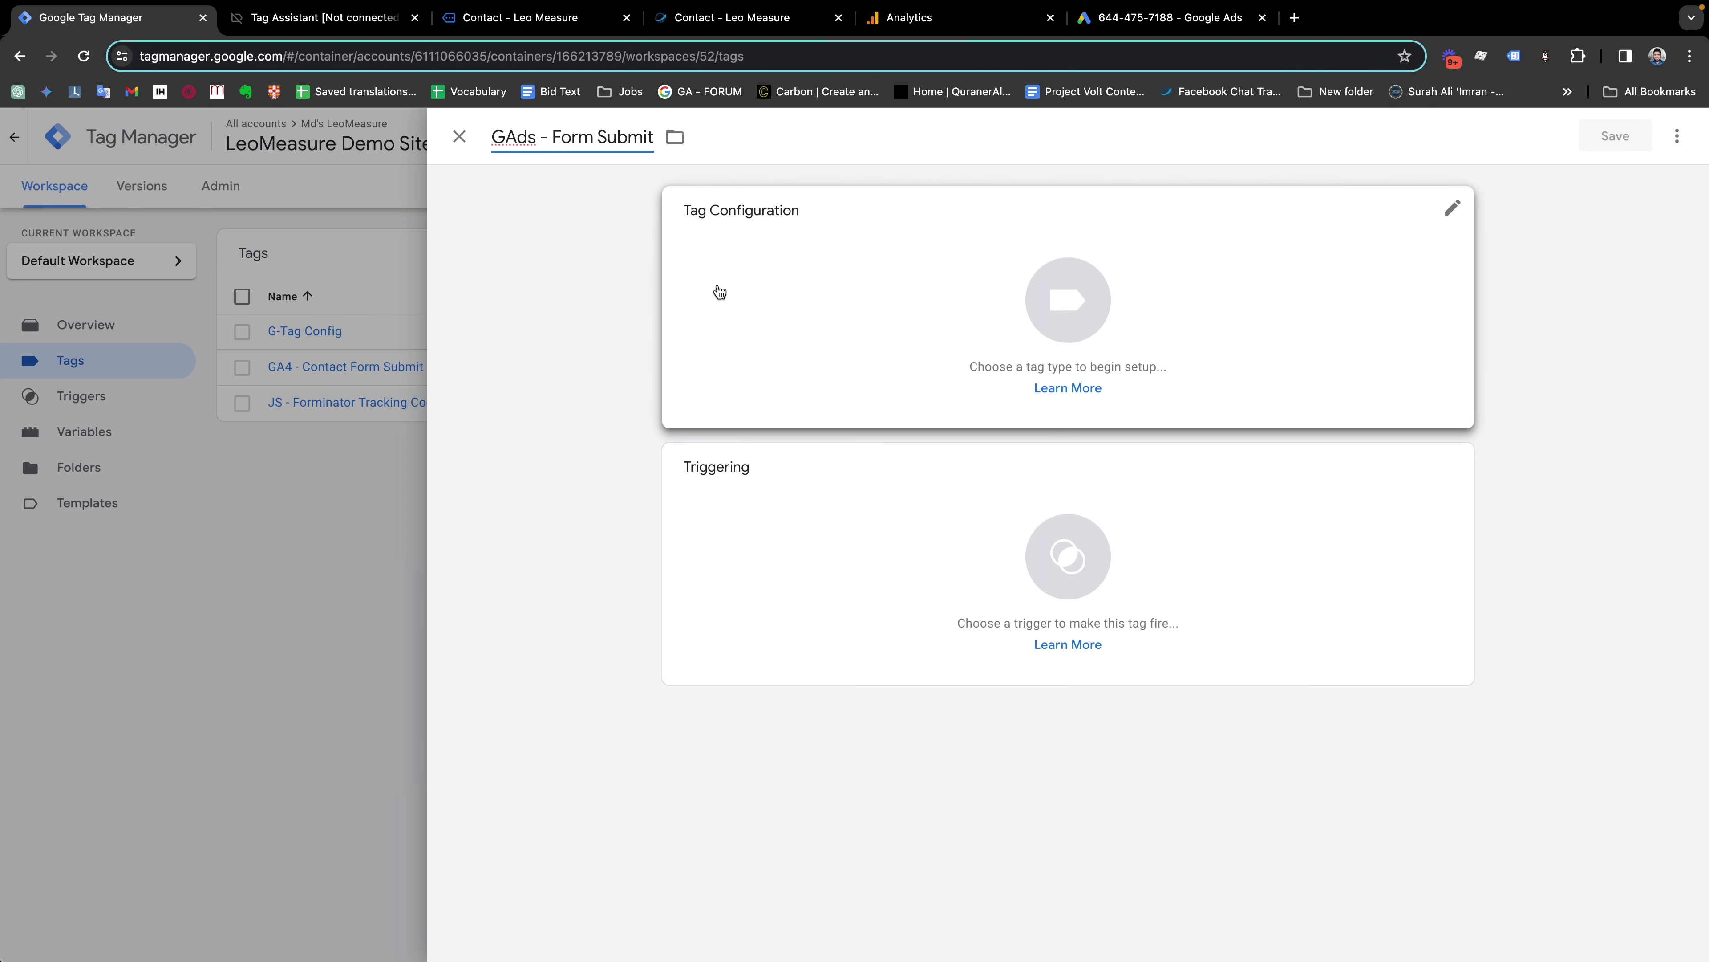
Set the tag type to Google Ads Conversion Tracking
click(1074, 301)
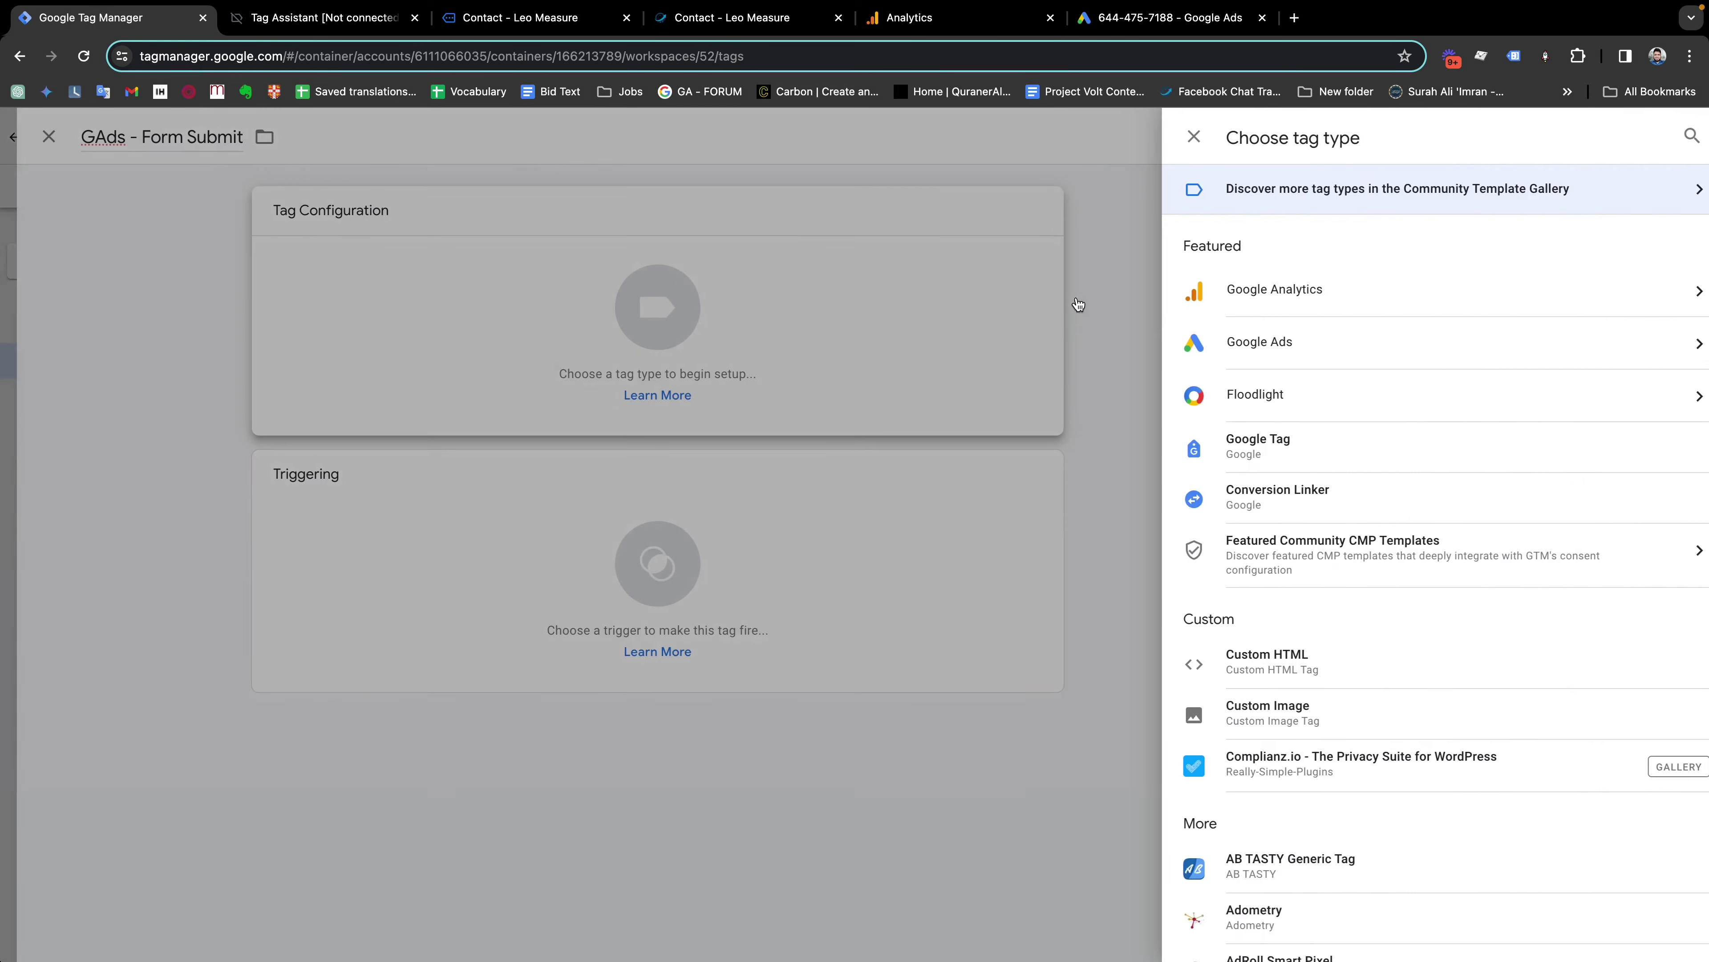
click(1317, 301)
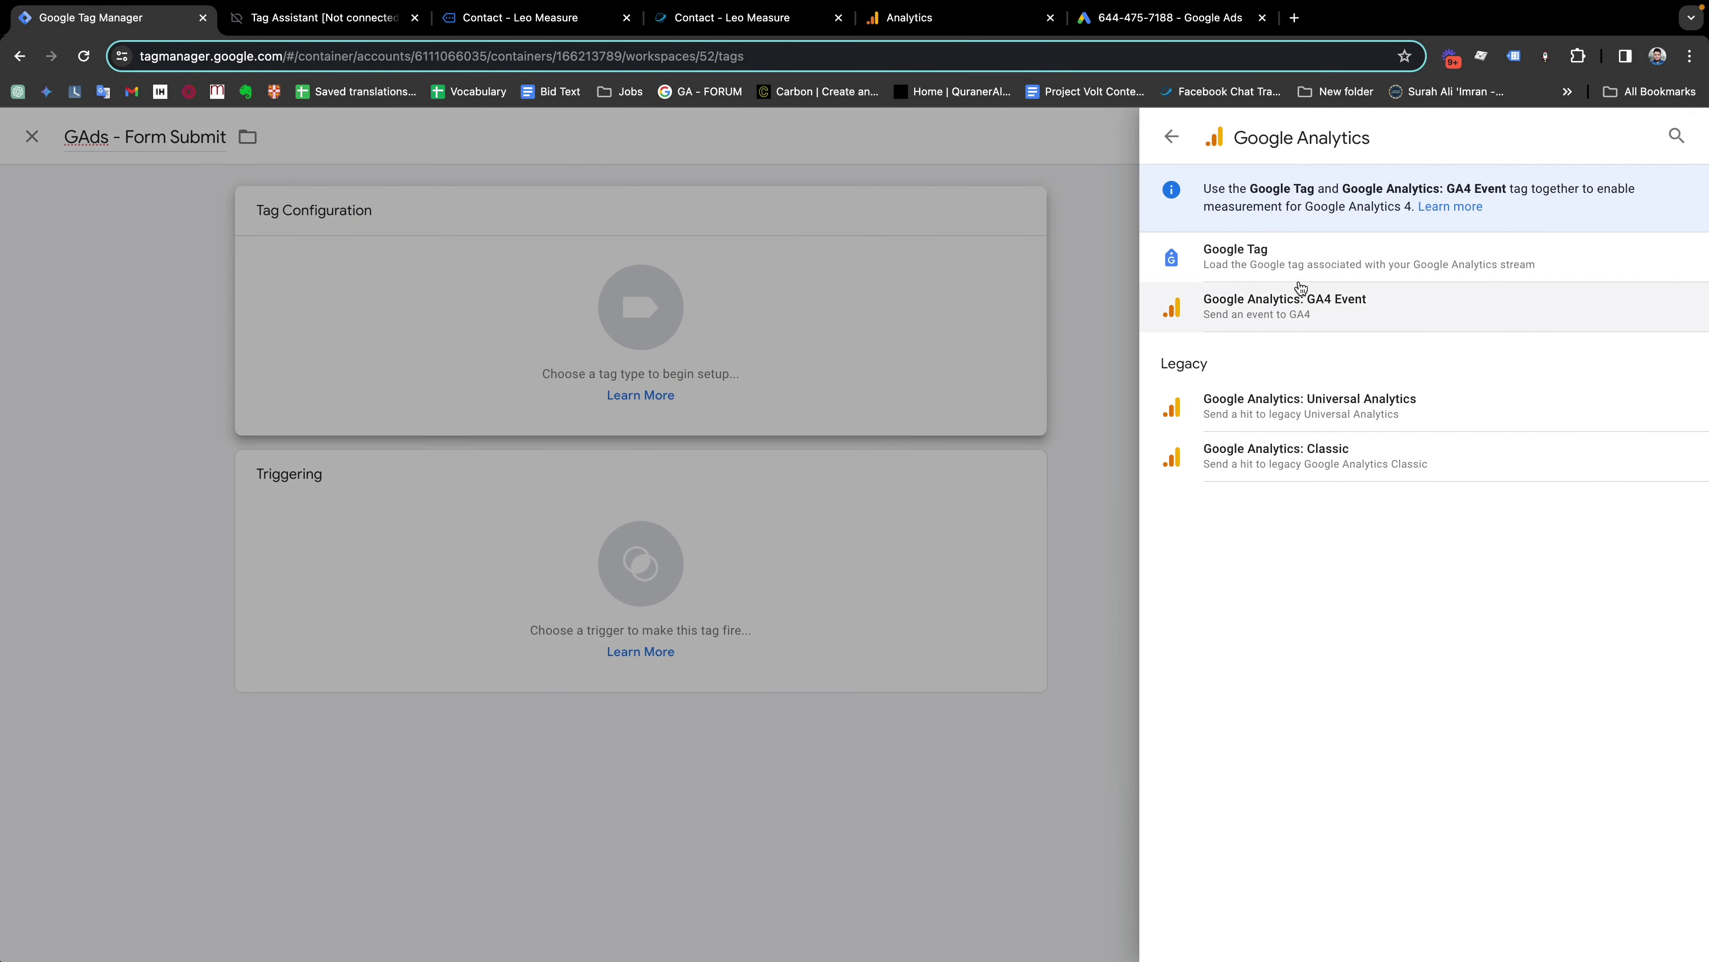
click(1172, 137)
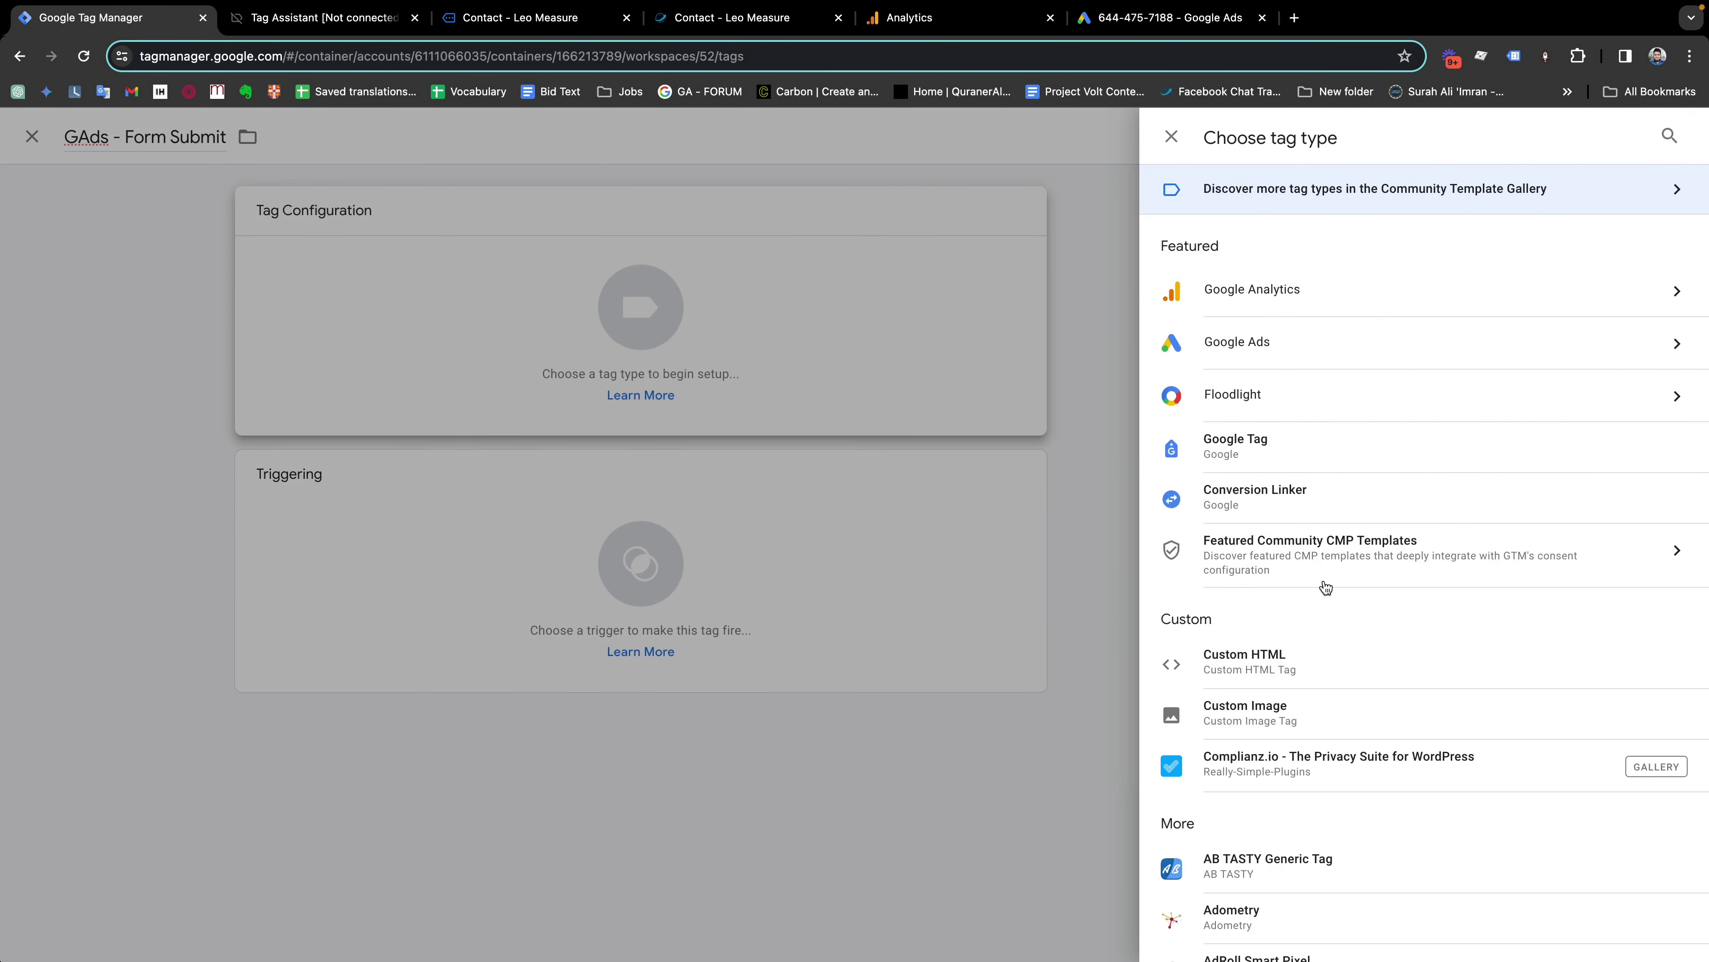
scroll(1329, 539, down, 2)
scroll(1335, 500, up, 3)
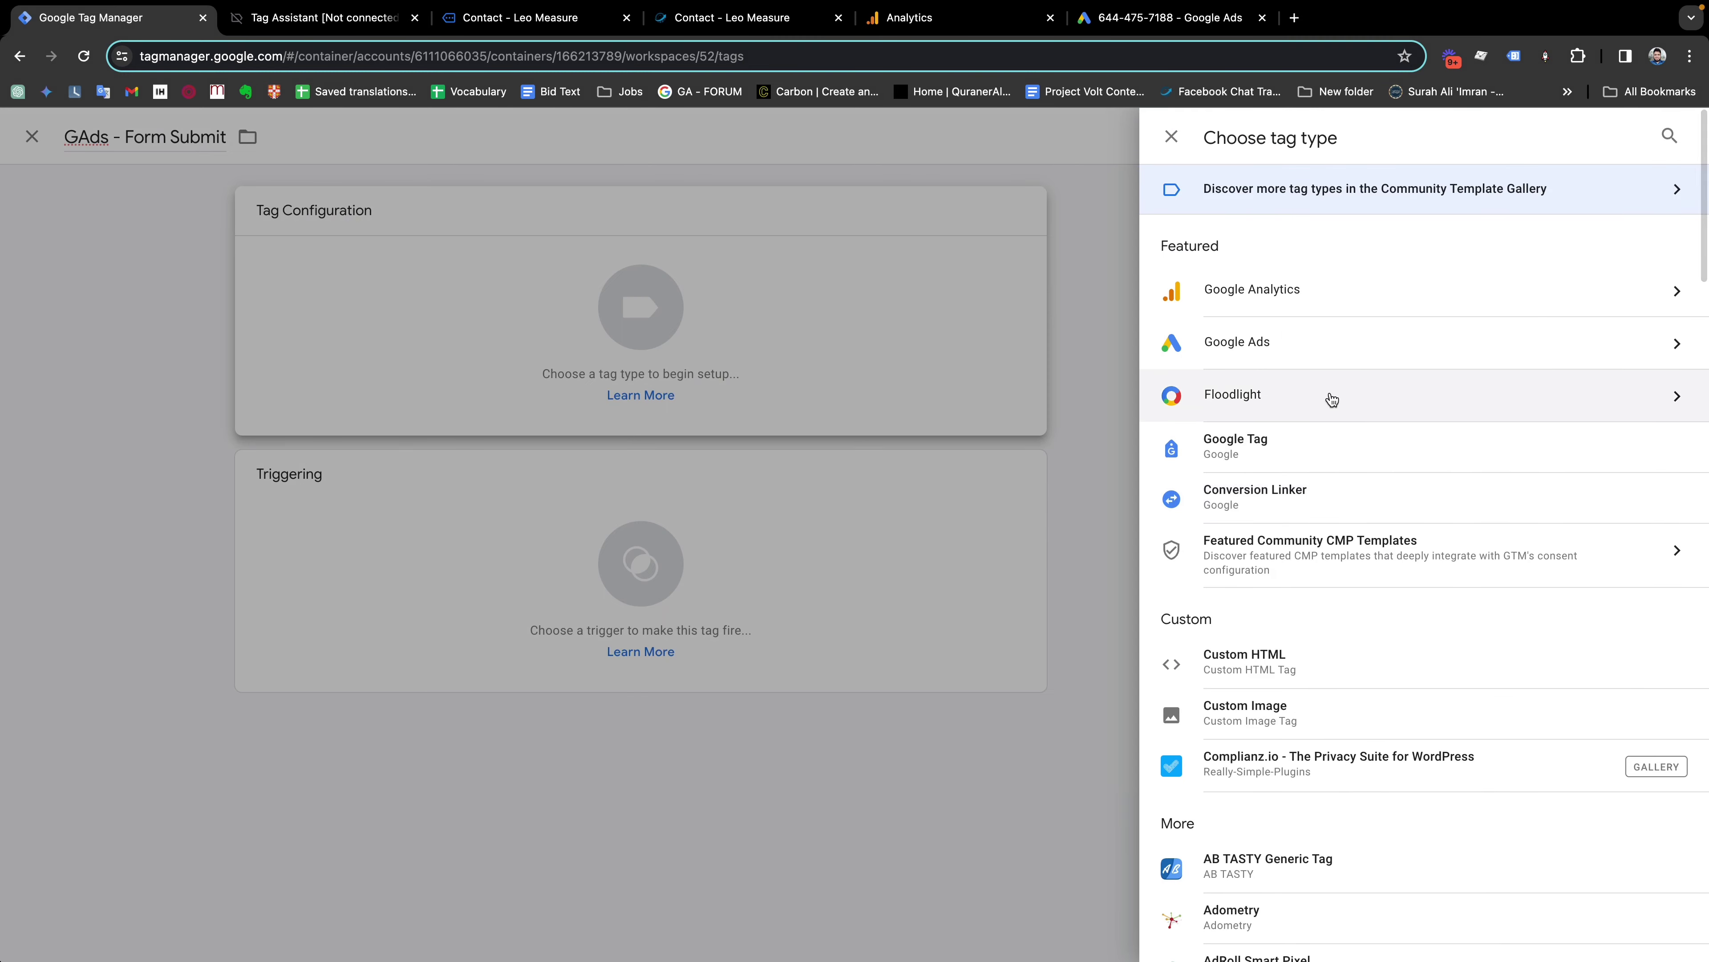
click(1471, 345)
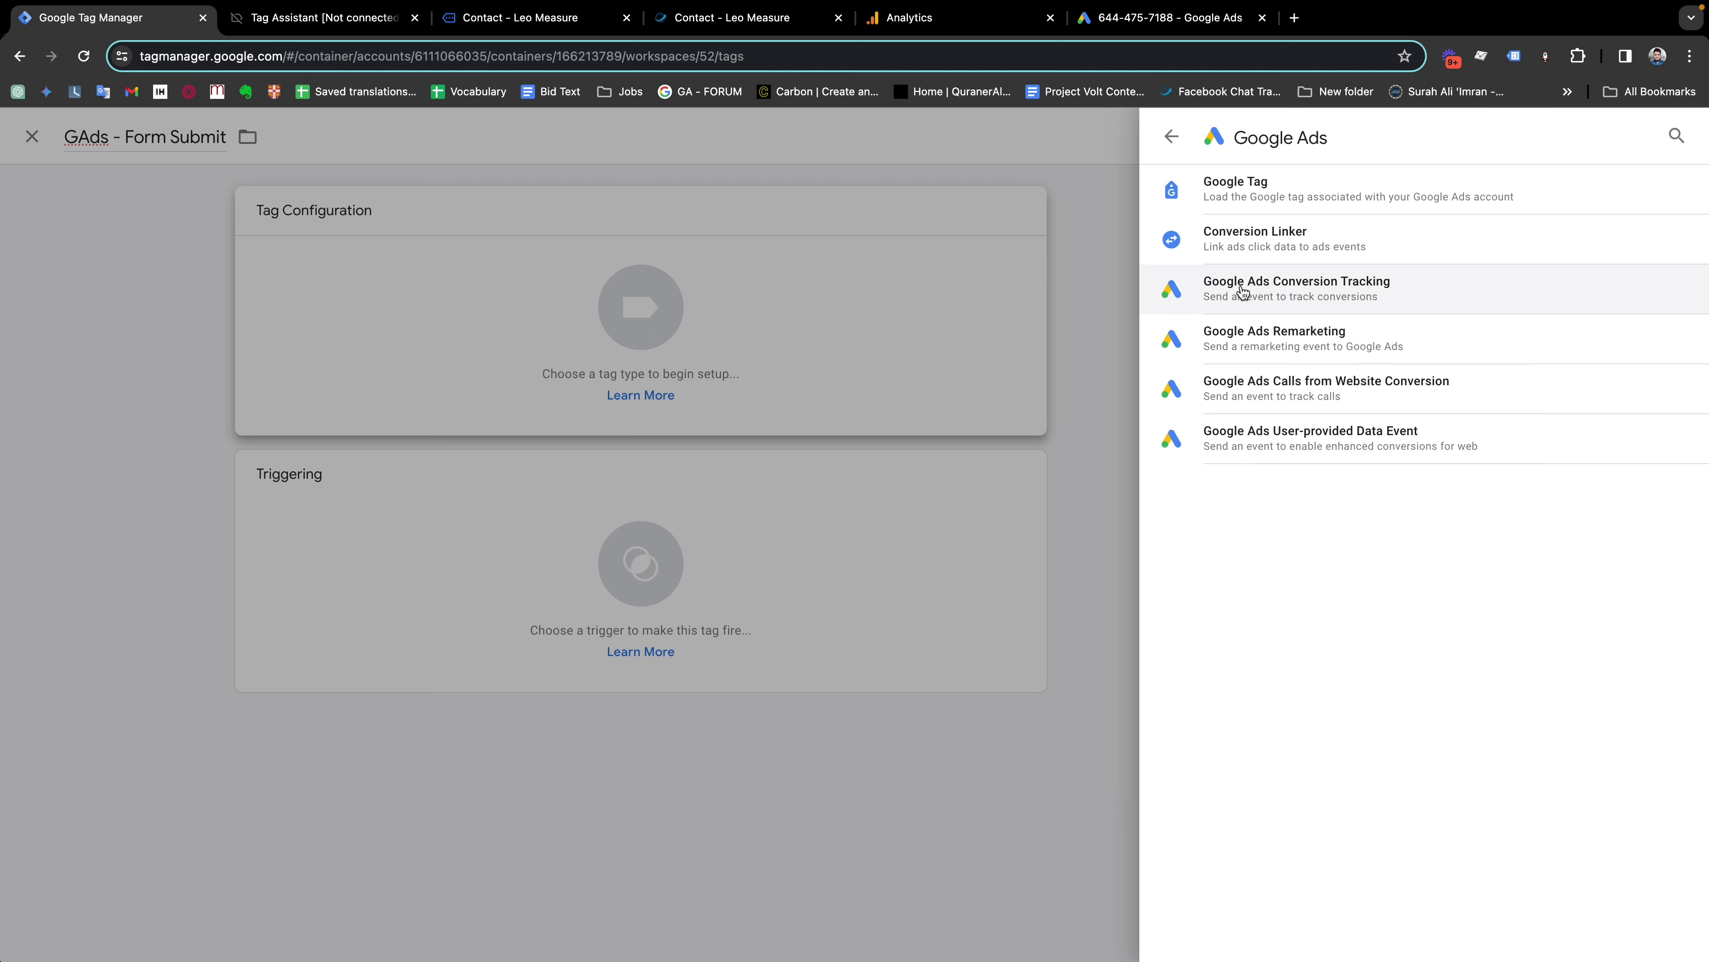
click(1266, 300)
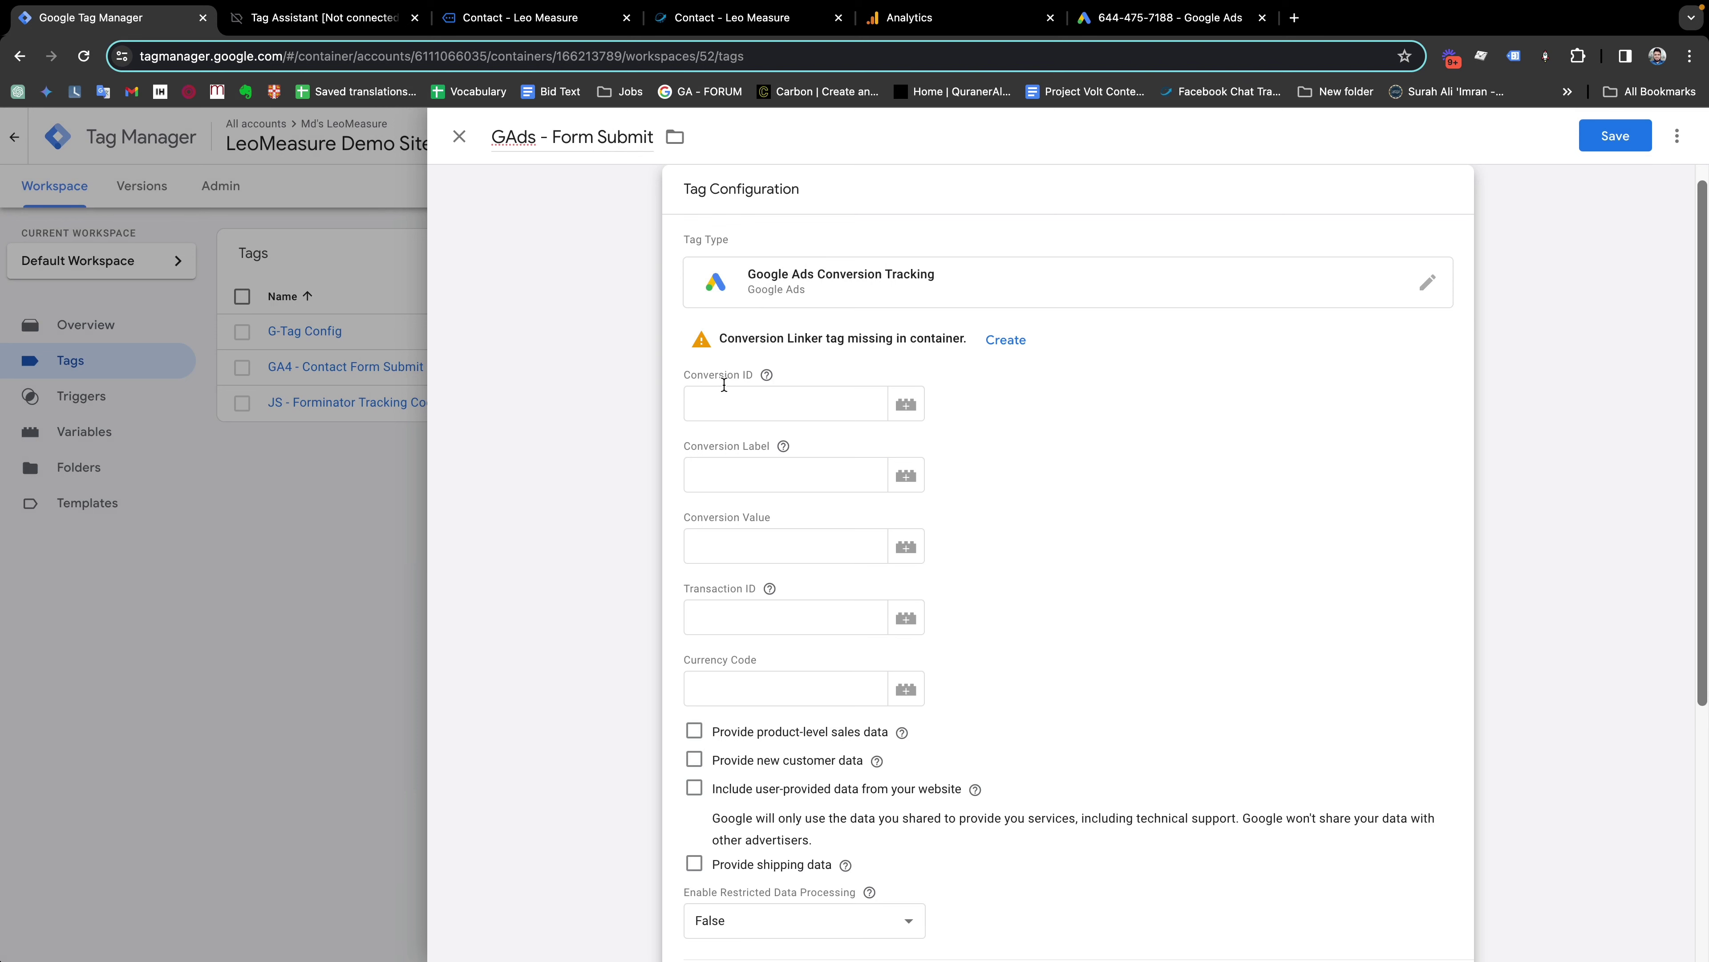
Copy the conversion ID from Google Ads into the tag's Conversion ID field
click(1158, 20)
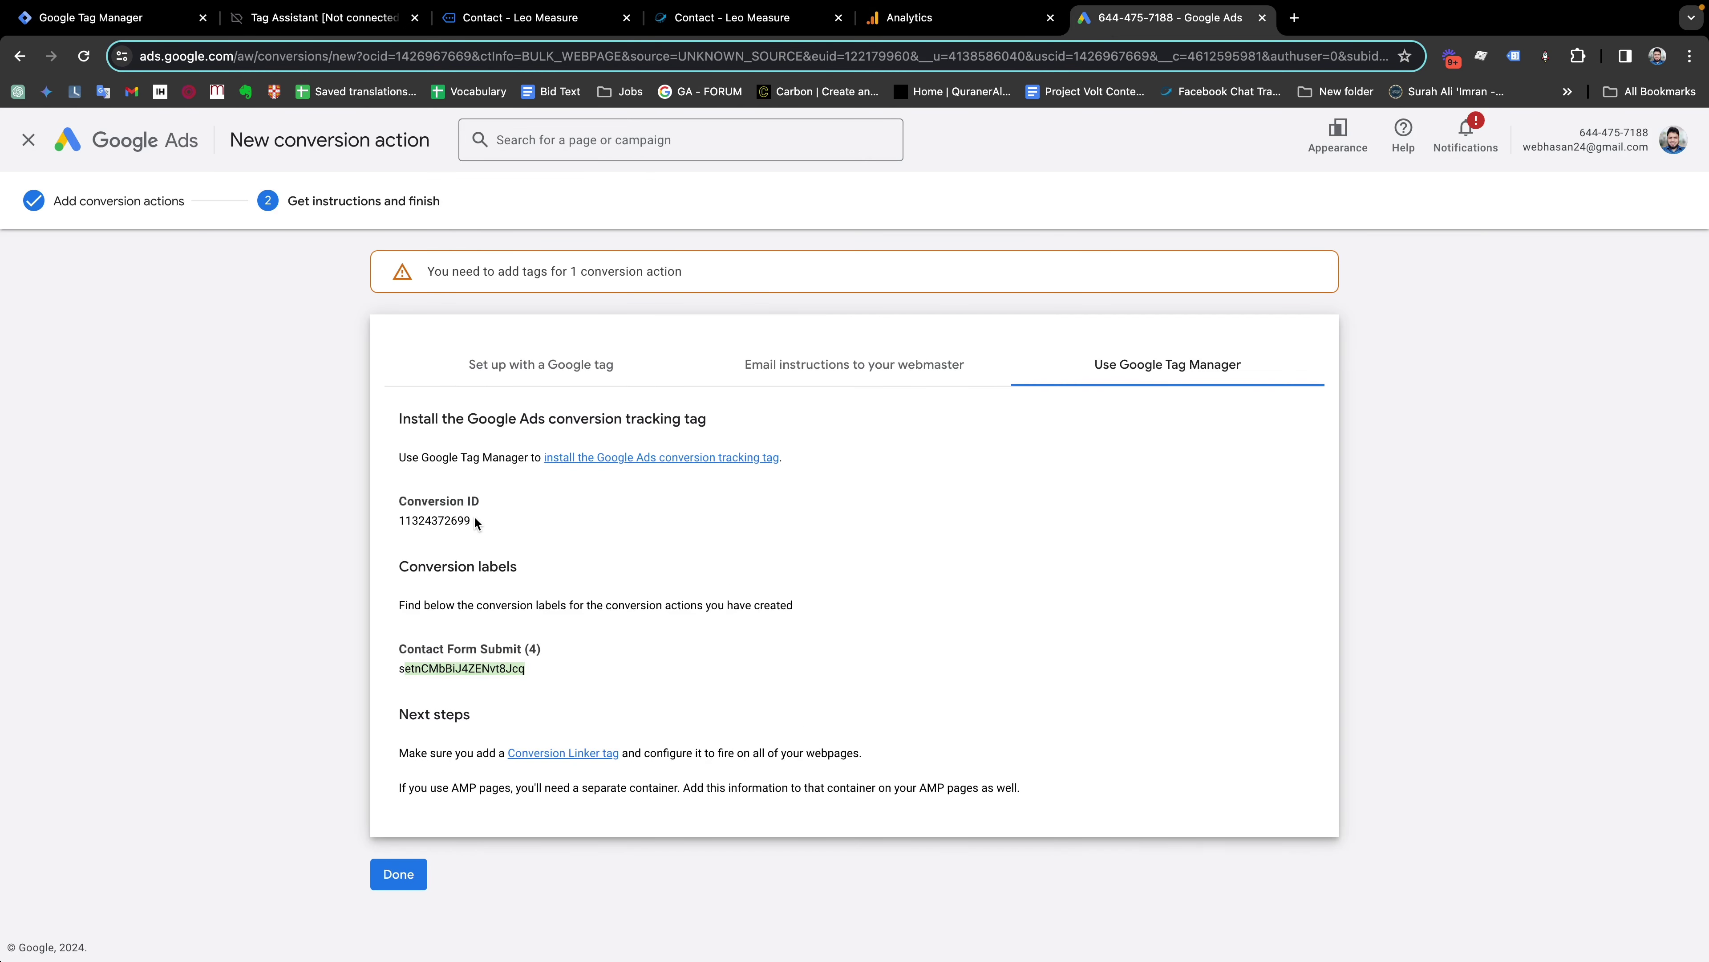
drag(472, 520, 401, 519)
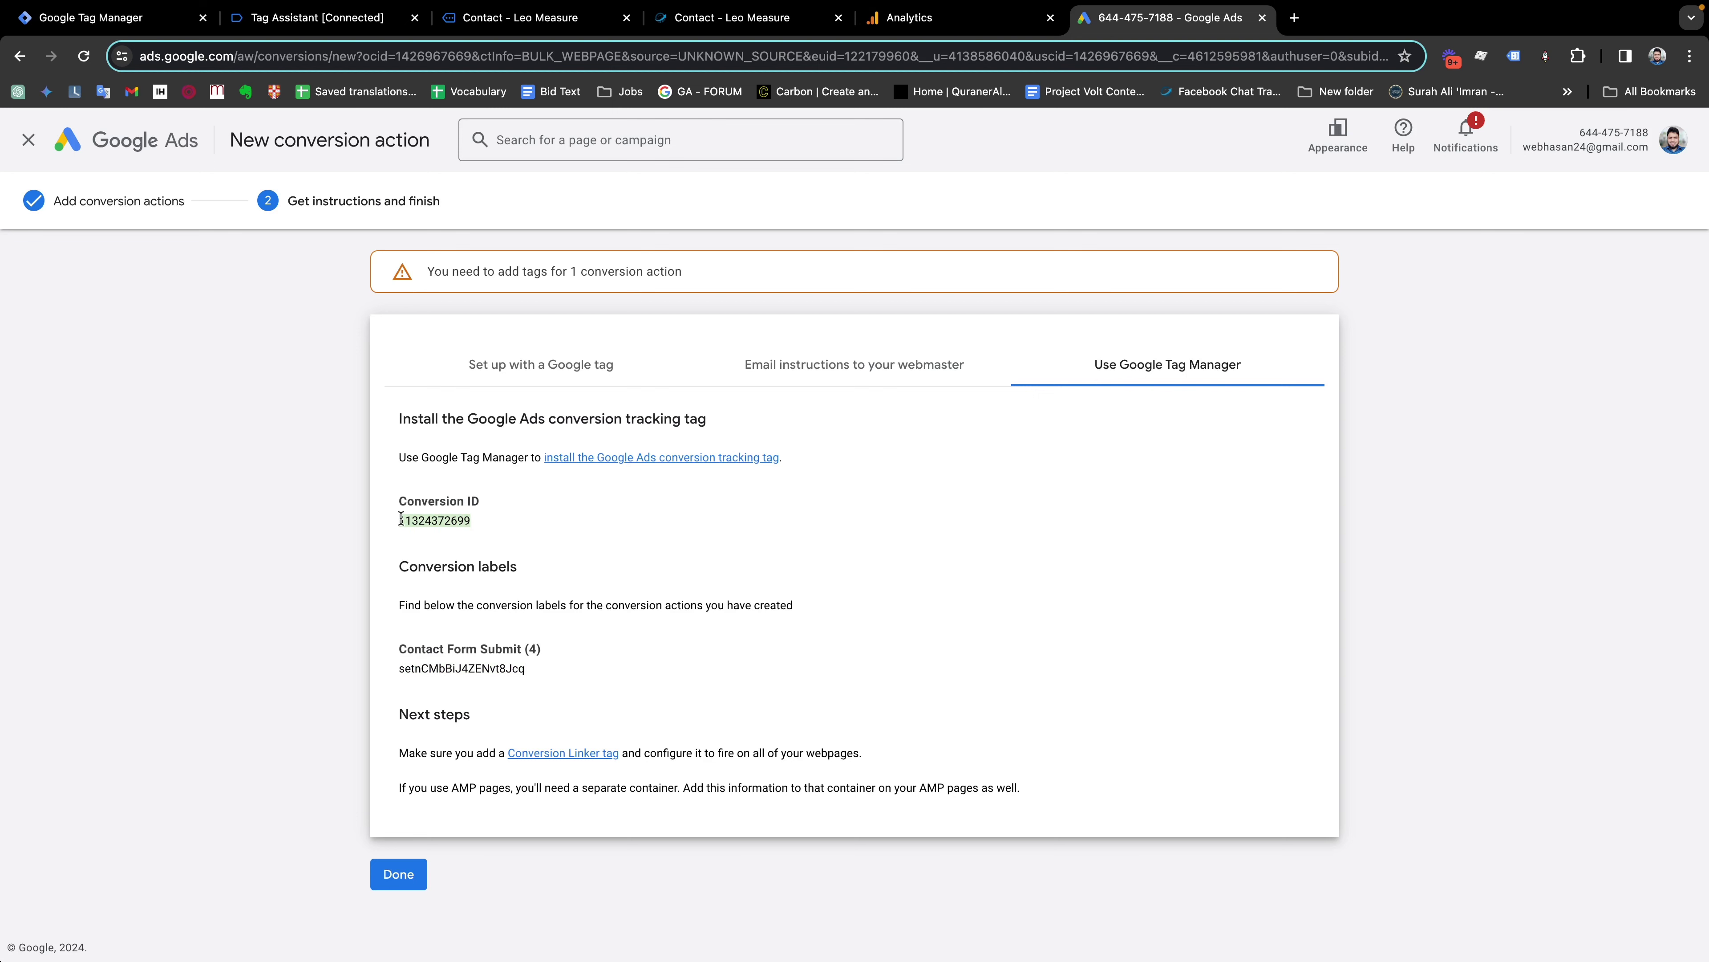
click(538, 18)
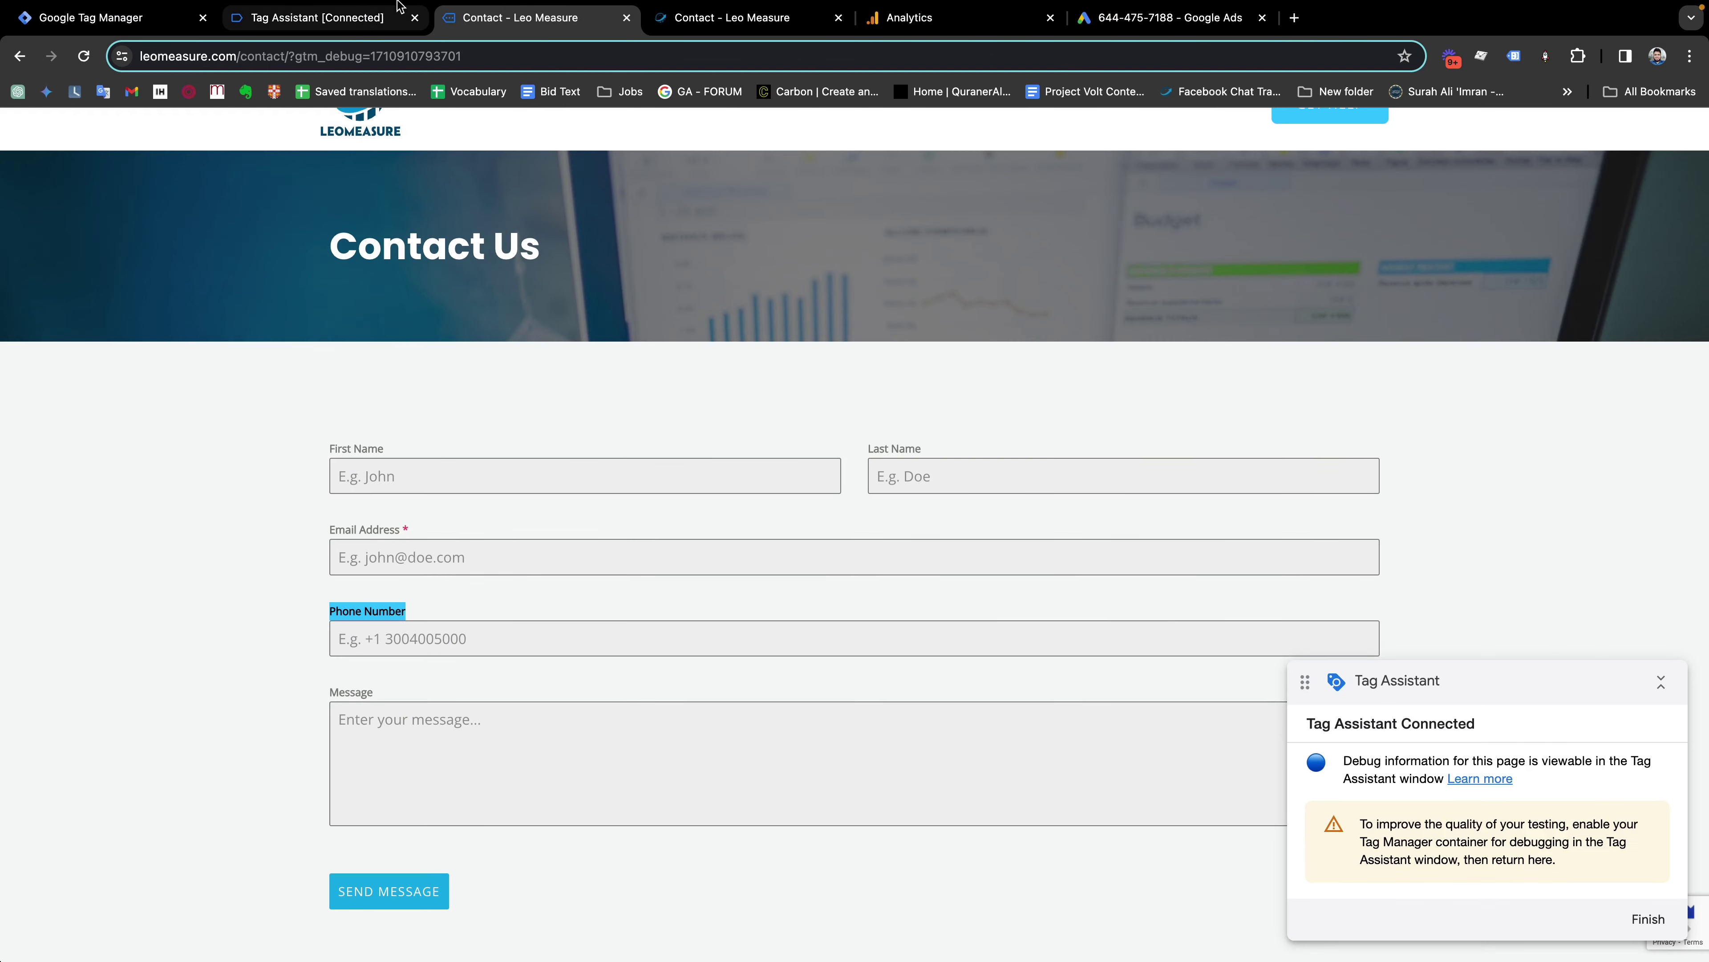
click(368, 20)
click(713, 20)
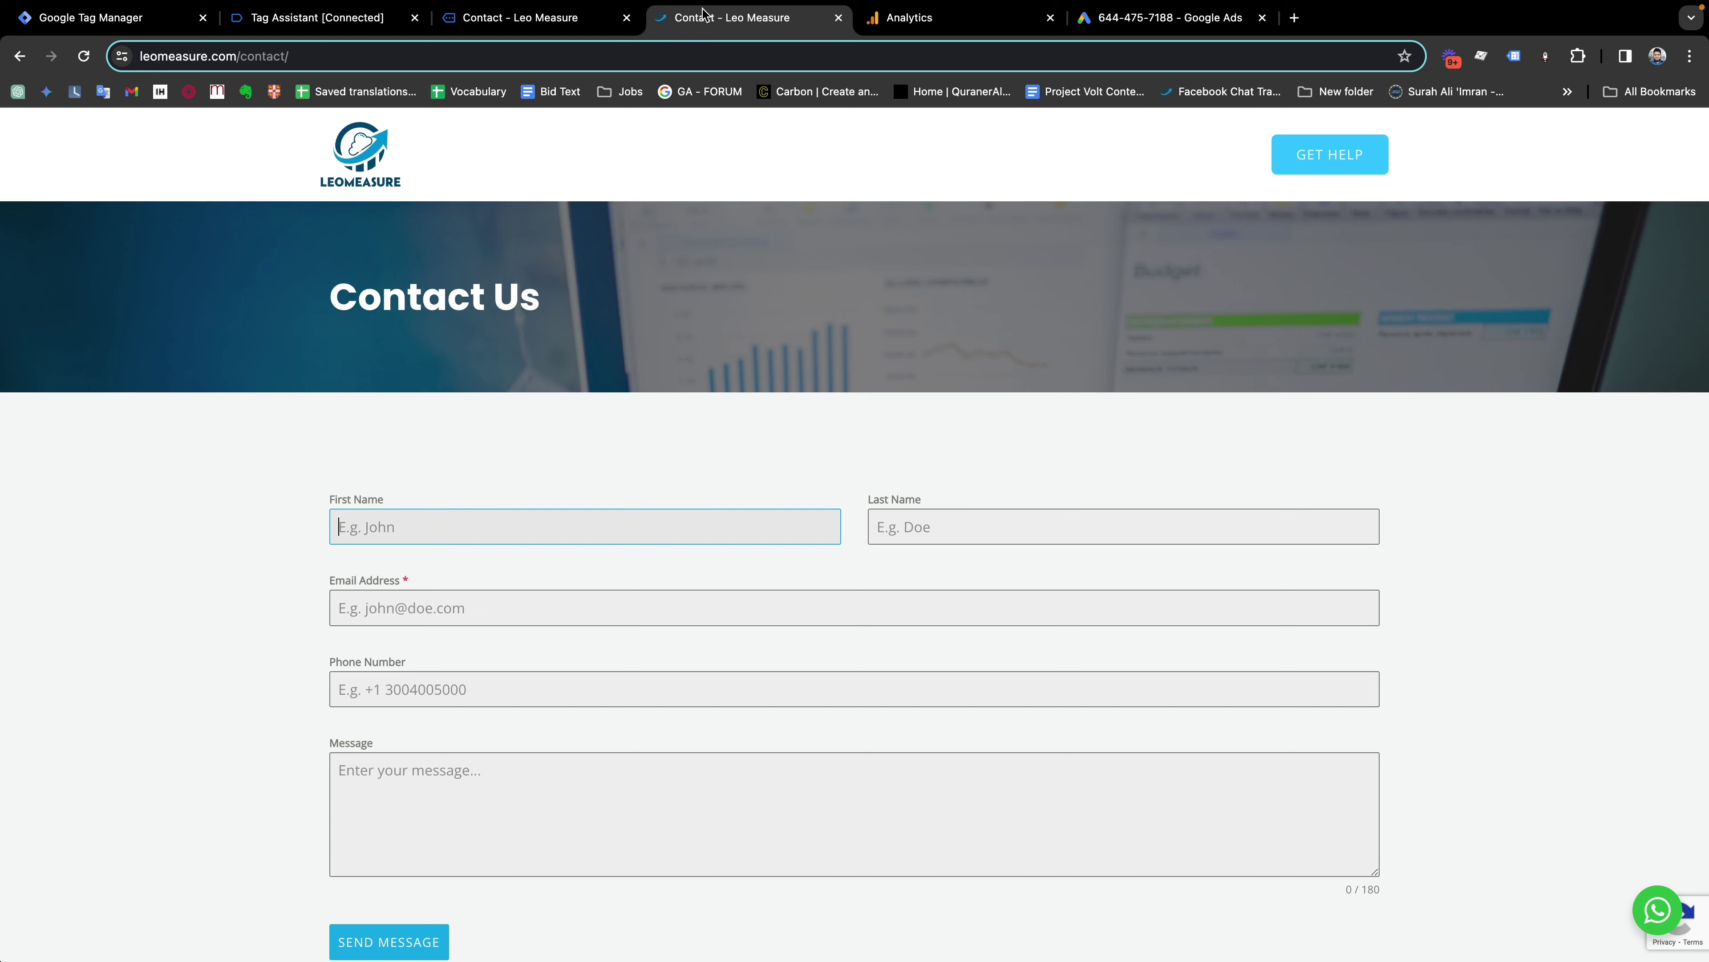
click(250, 22)
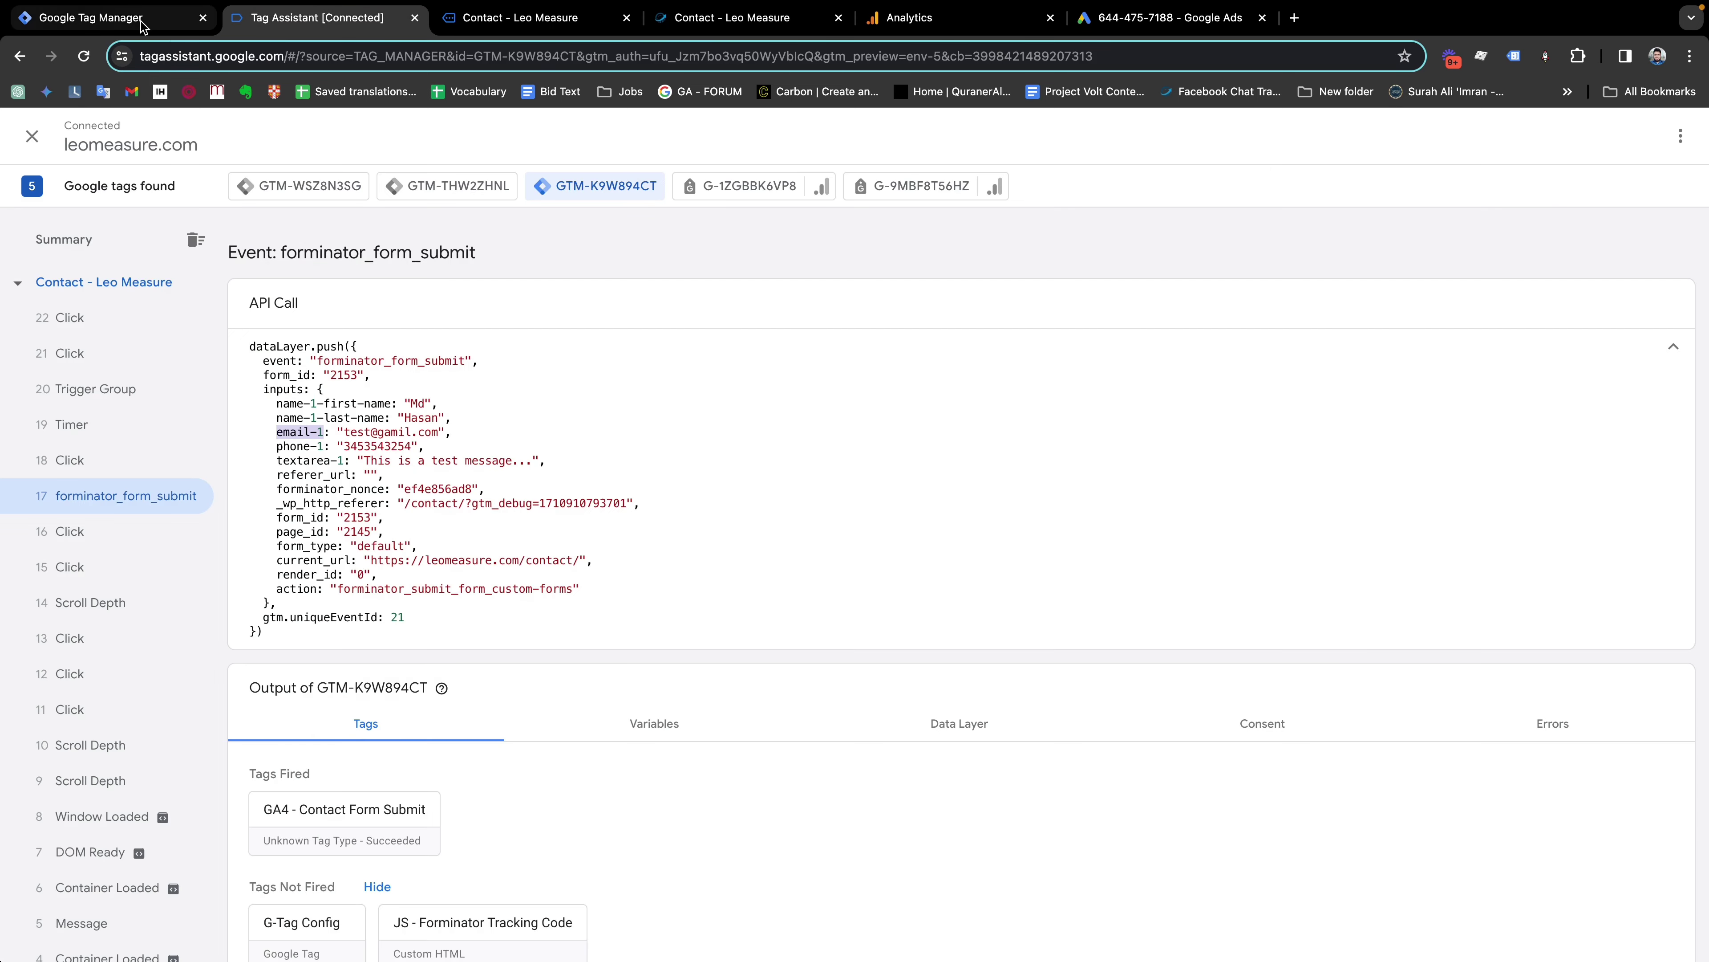
drag(141, 25, 761, 21)
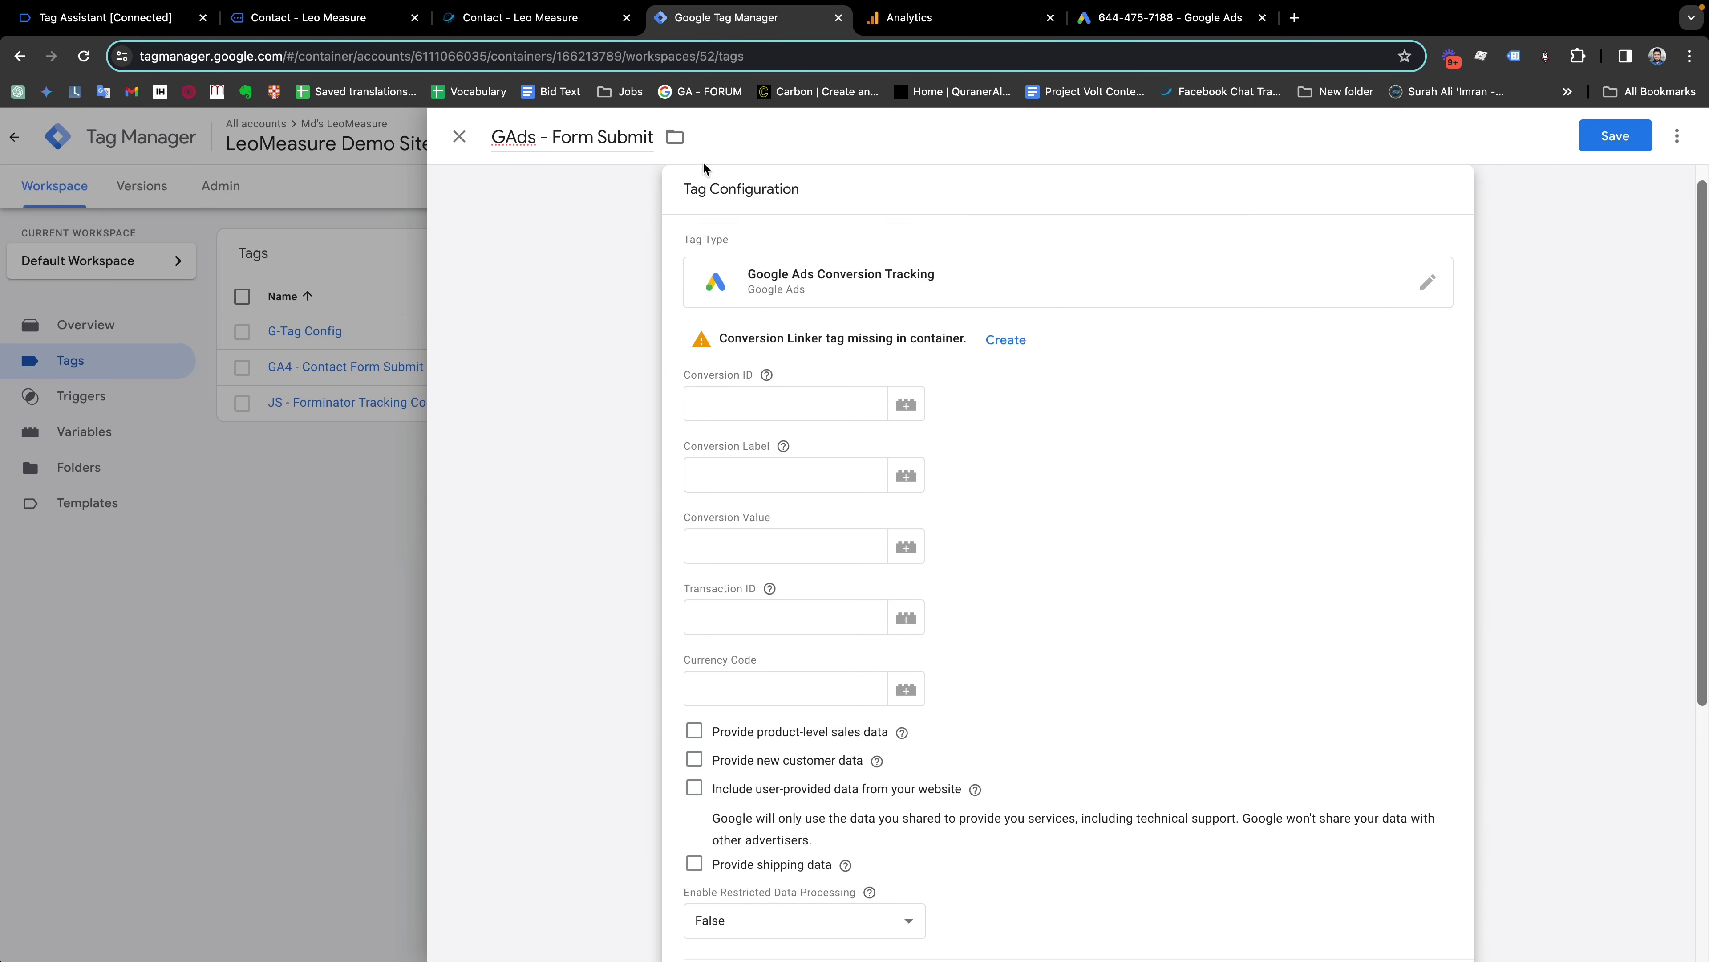
click(729, 410)
key(ctrl+v)
Copy the Google Ads conversion label into the tag's Conversion Label field
drag(1167, 18, 1030, 14)
double_click(459, 670)
key(ctrl+c)
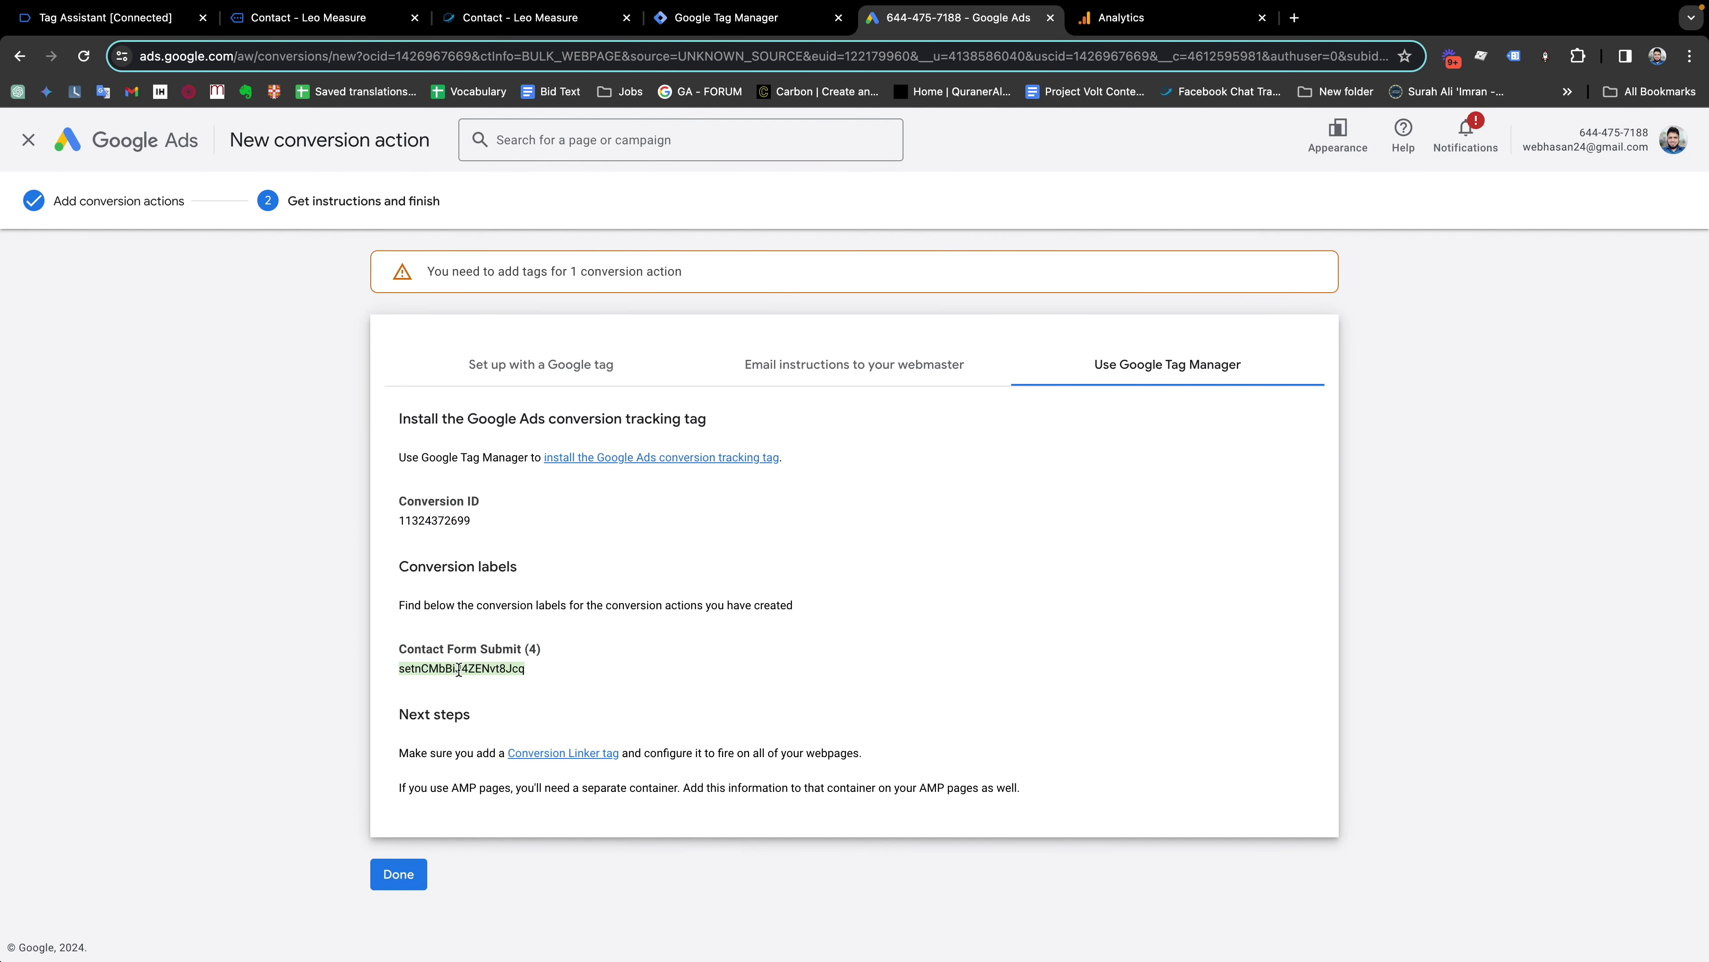
click(750, 19)
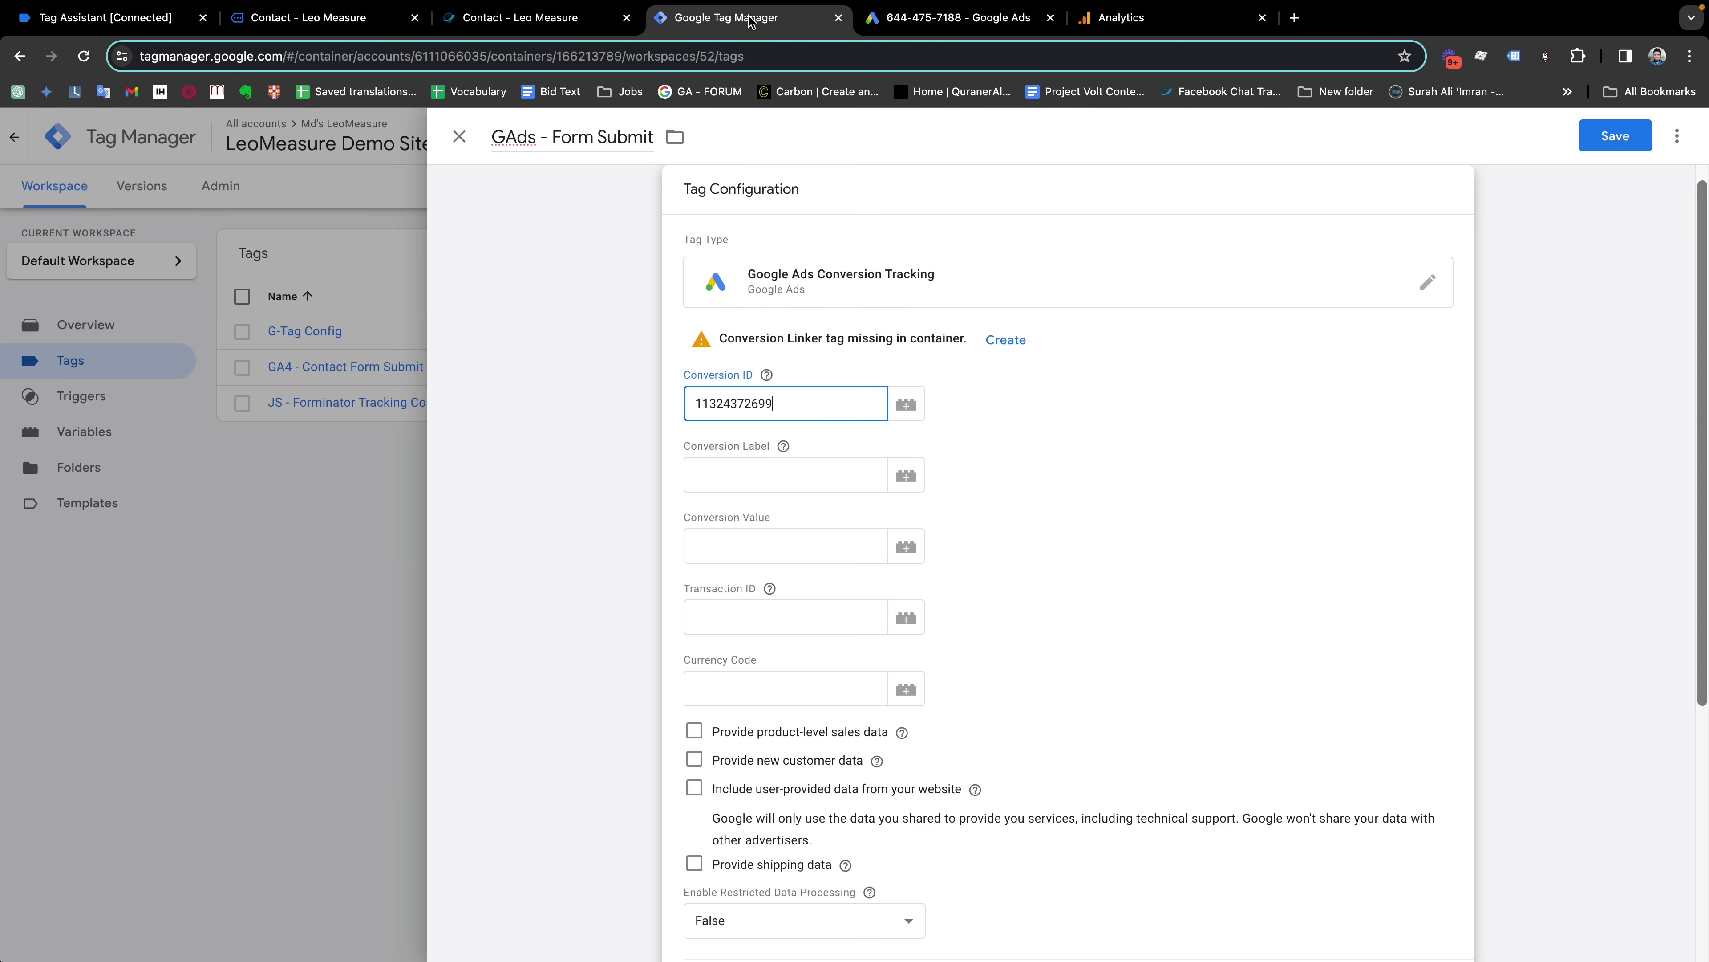
click(741, 478)
key(ctrl+v)
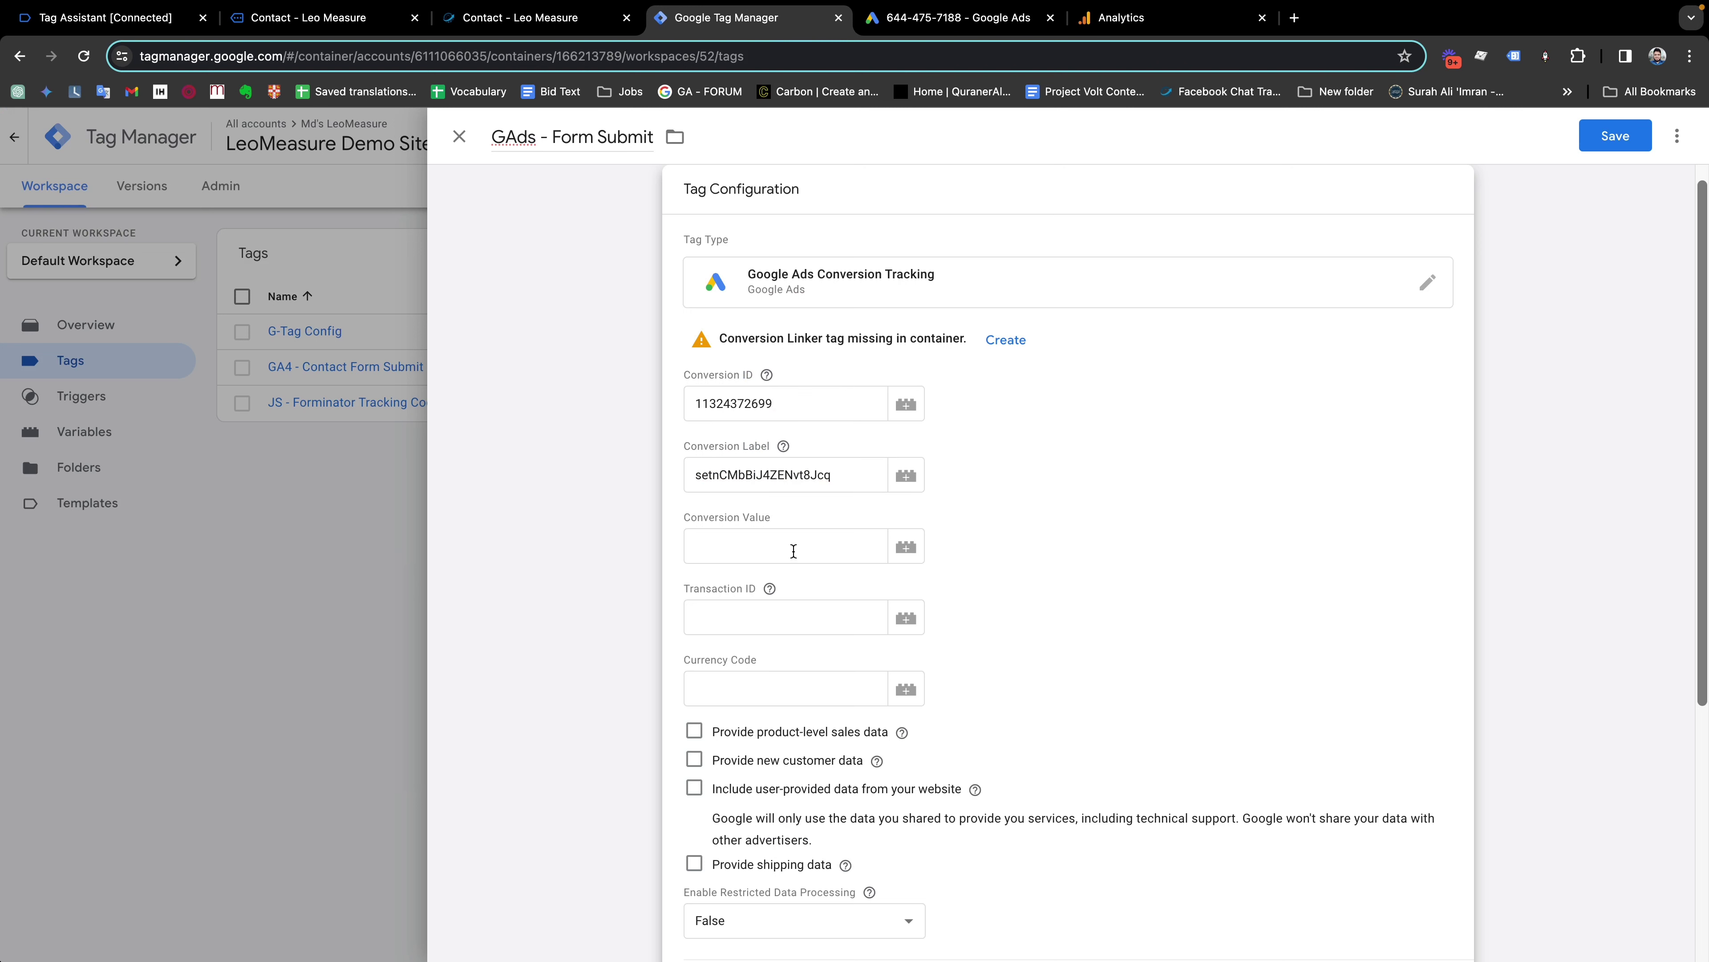
Set the conversion value to 1 and the currency code to USD
click(782, 549)
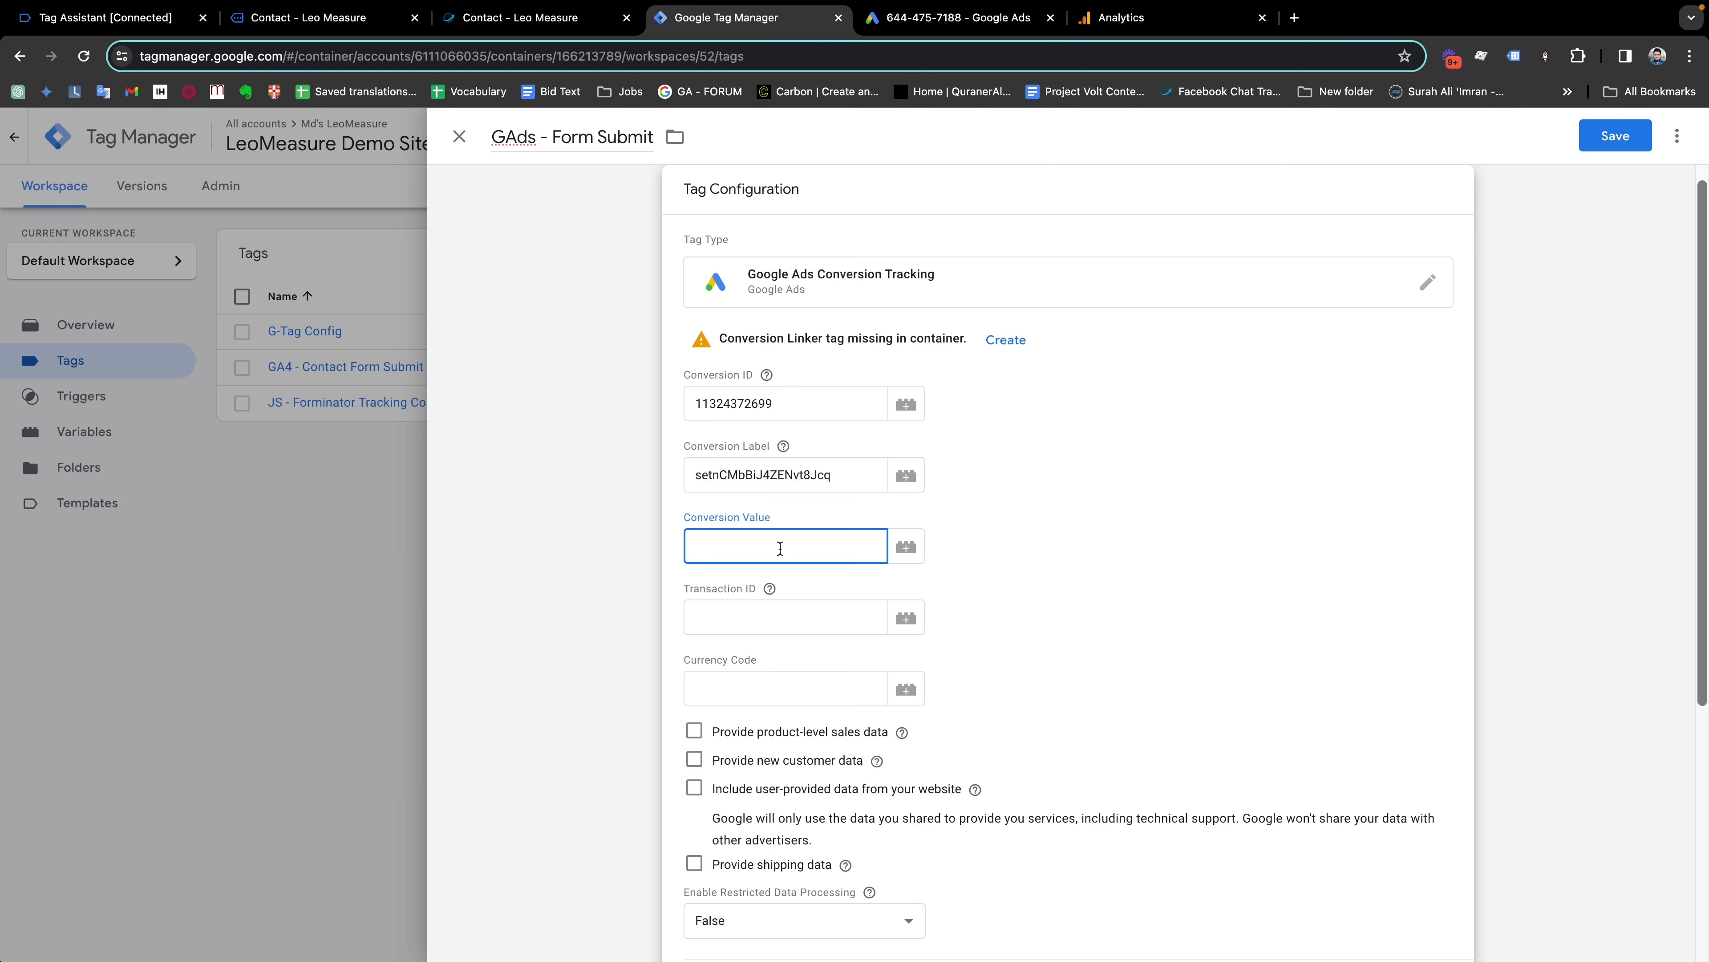
click(918, 29)
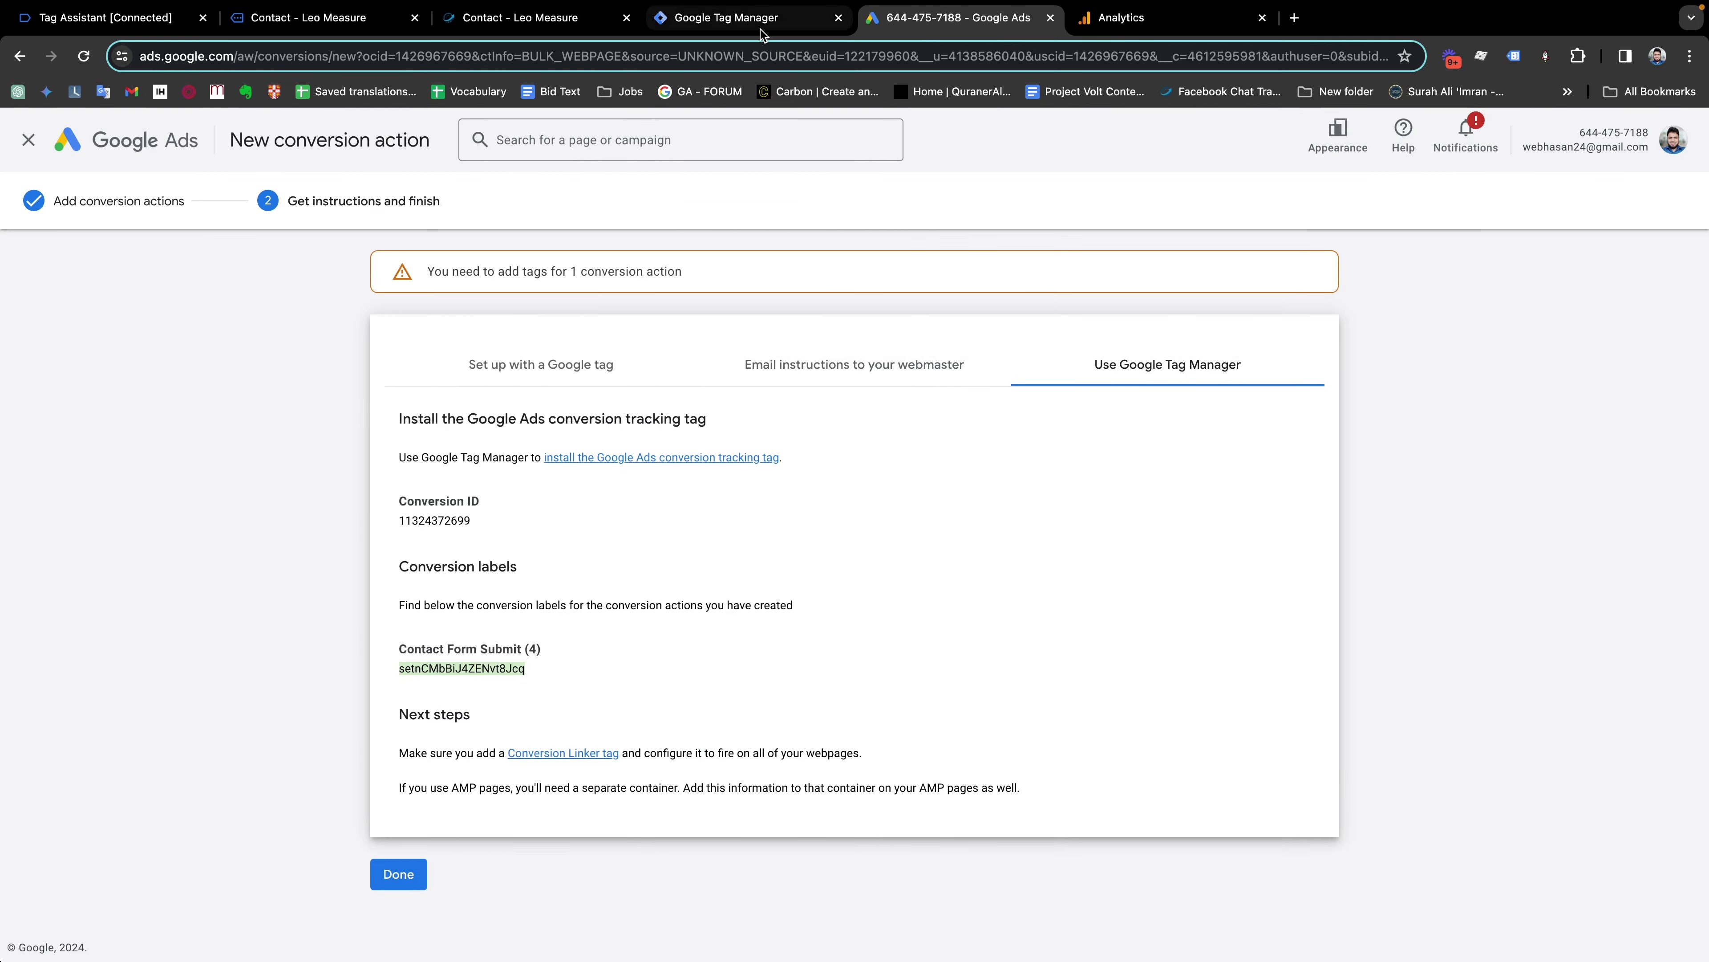
click(774, 18)
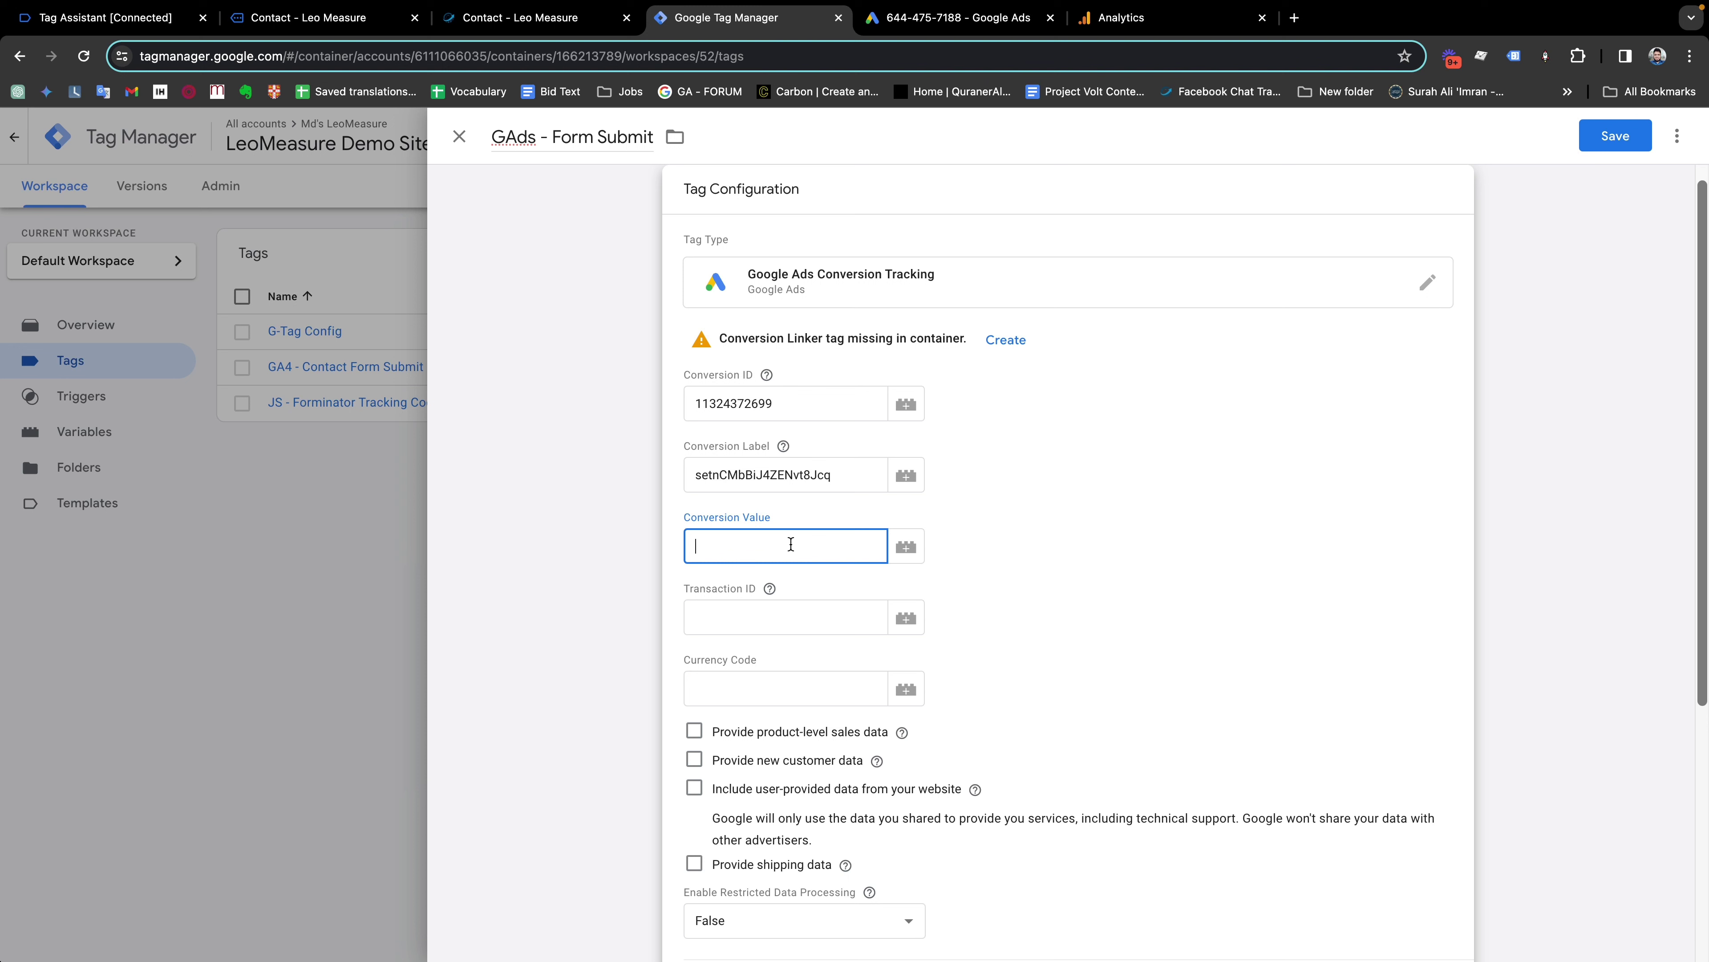
text(1)
click(739, 691)
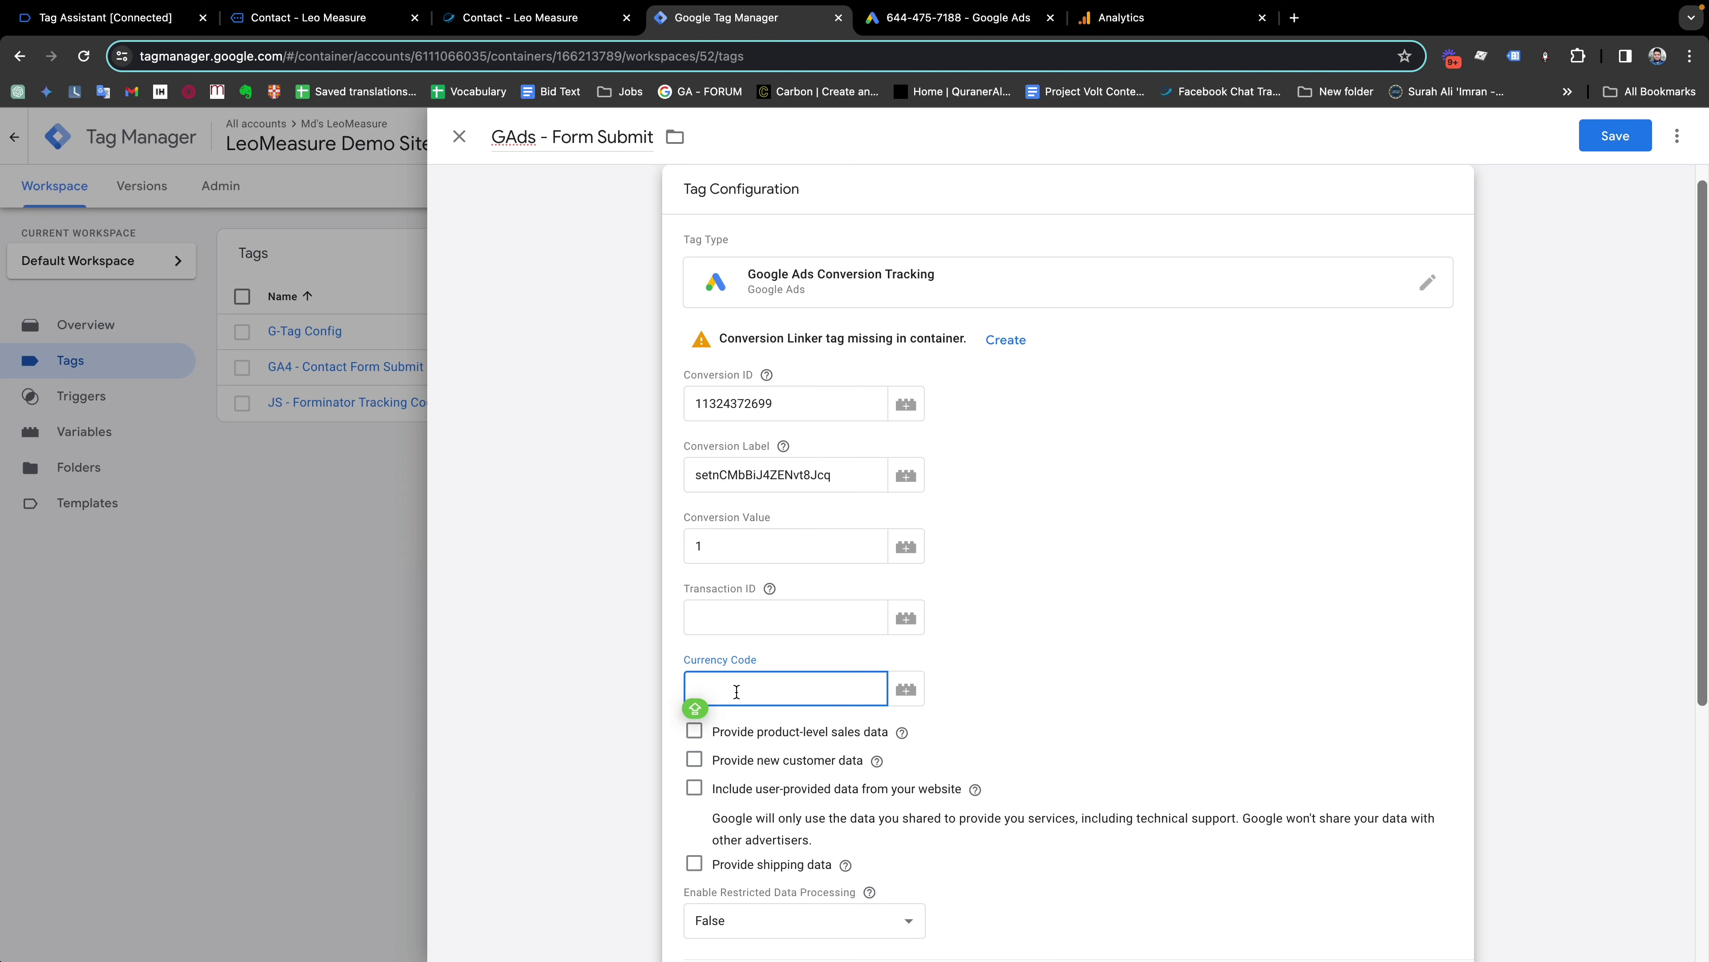
text(SUSD)
drag(717, 690, 687, 689)
text(USD)
click(1019, 726)
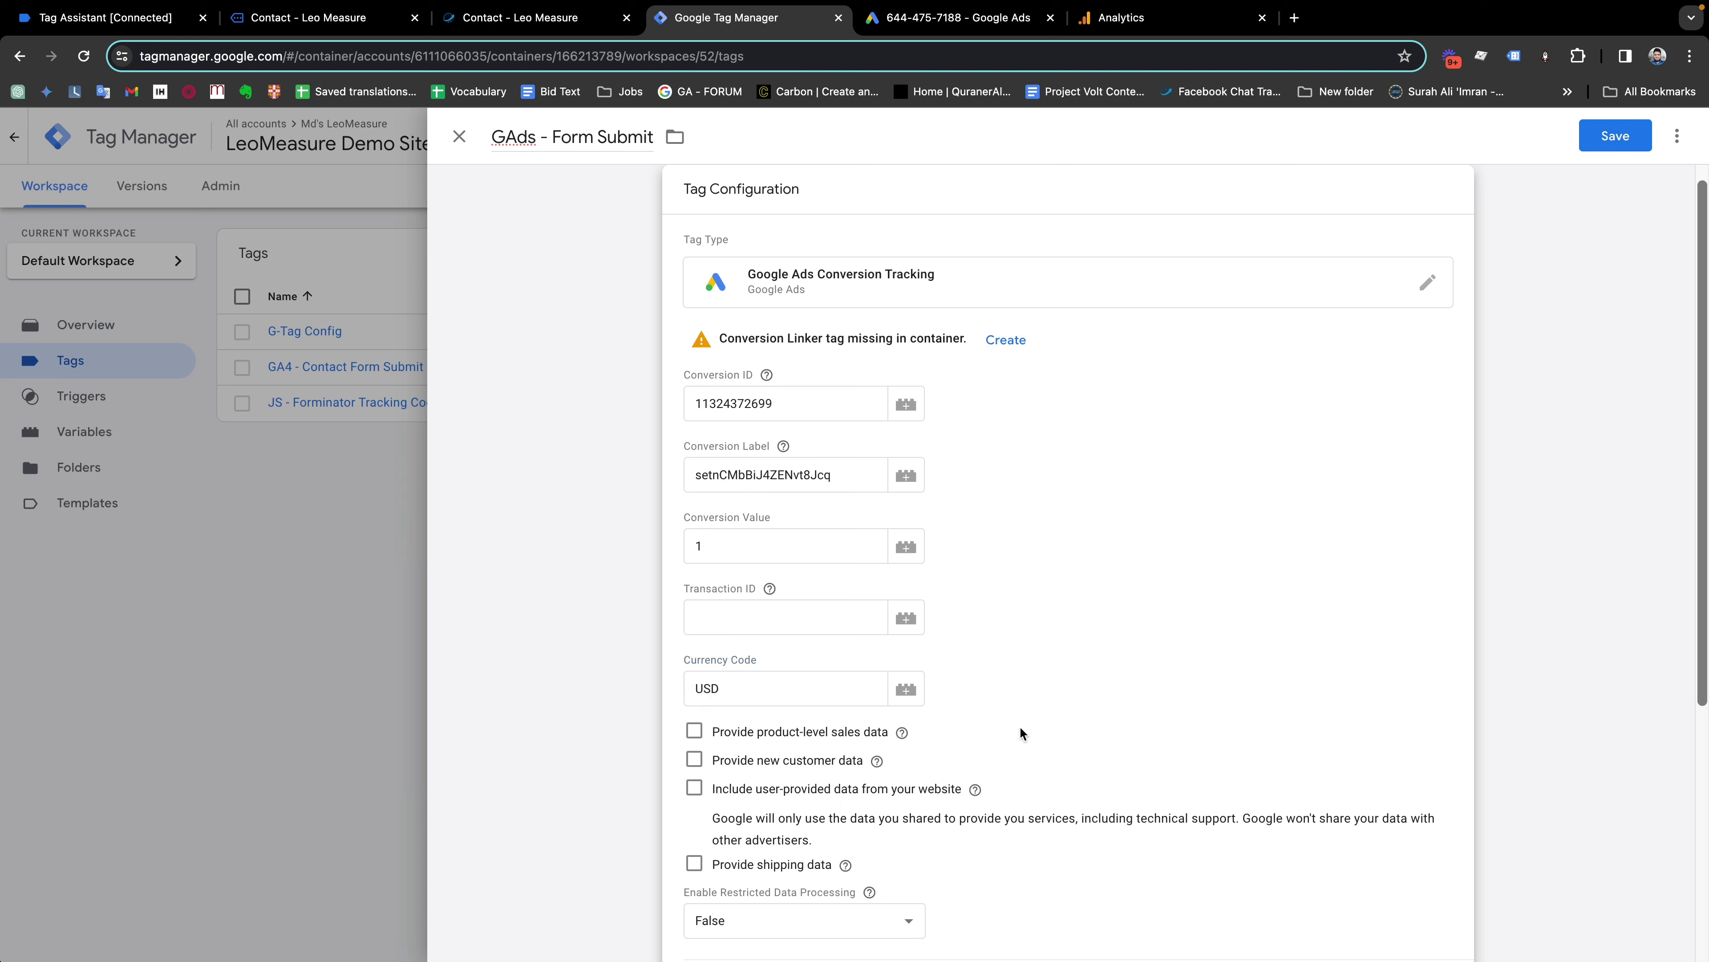
Turn on user-provided data for the conversion and start a new user-provided data variable
click(692, 792)
scroll(791, 795, down, 1)
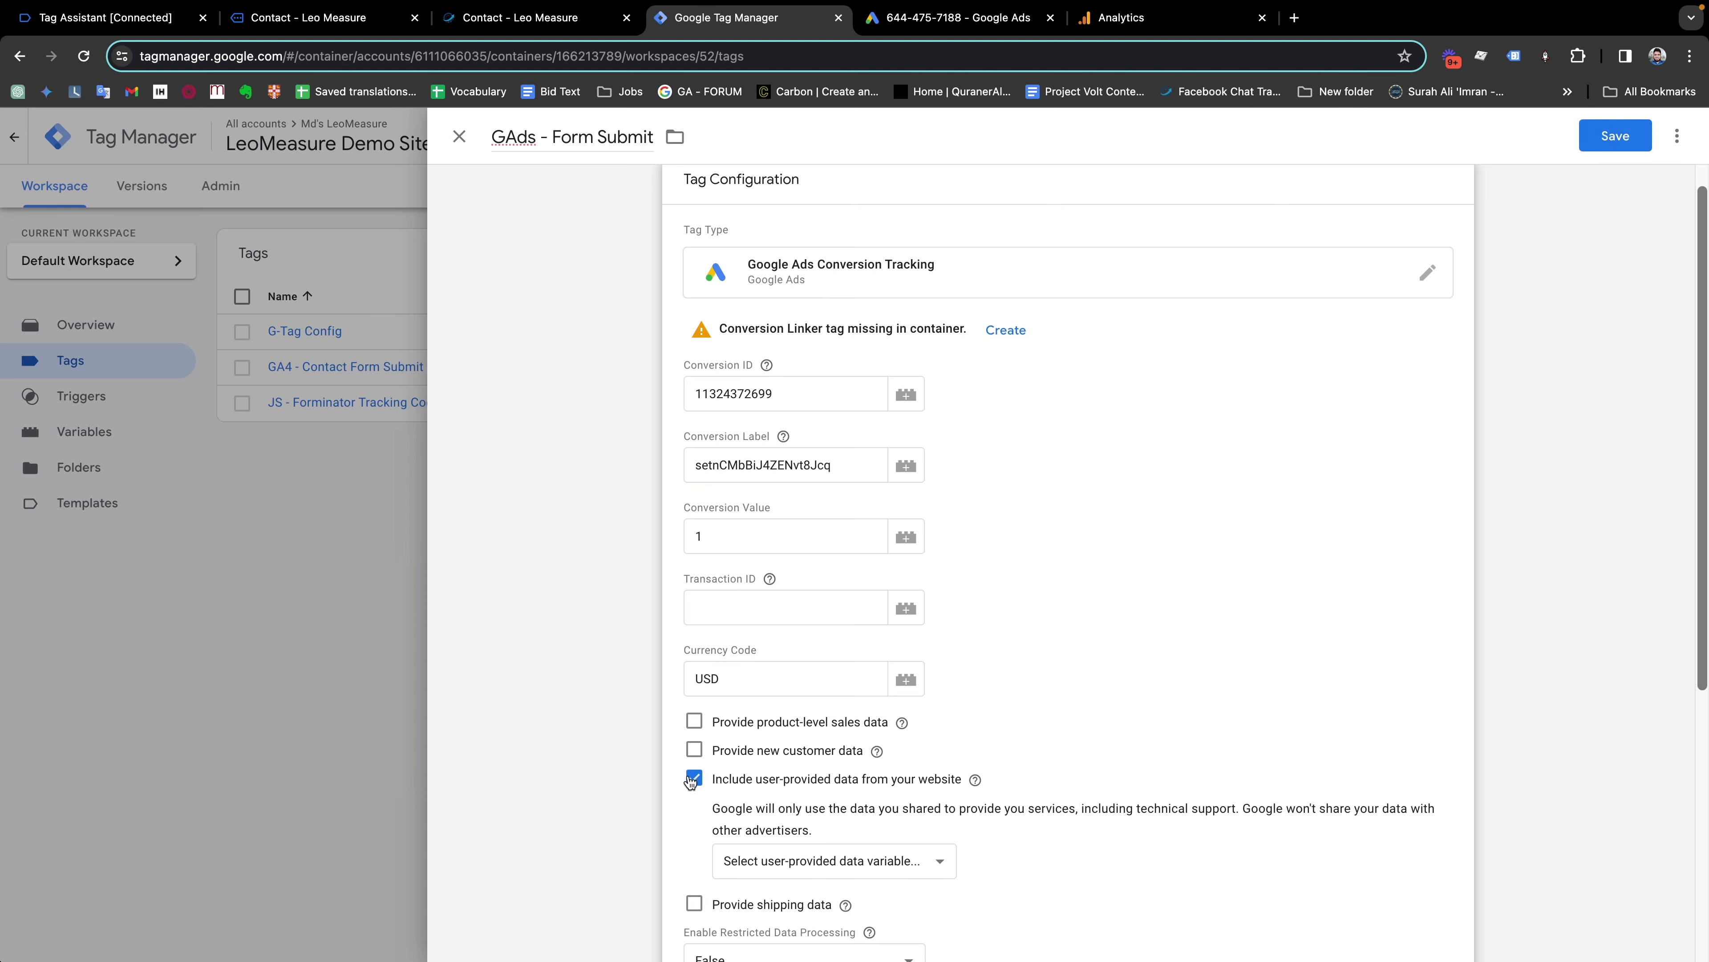
scroll(730, 781, down, 1)
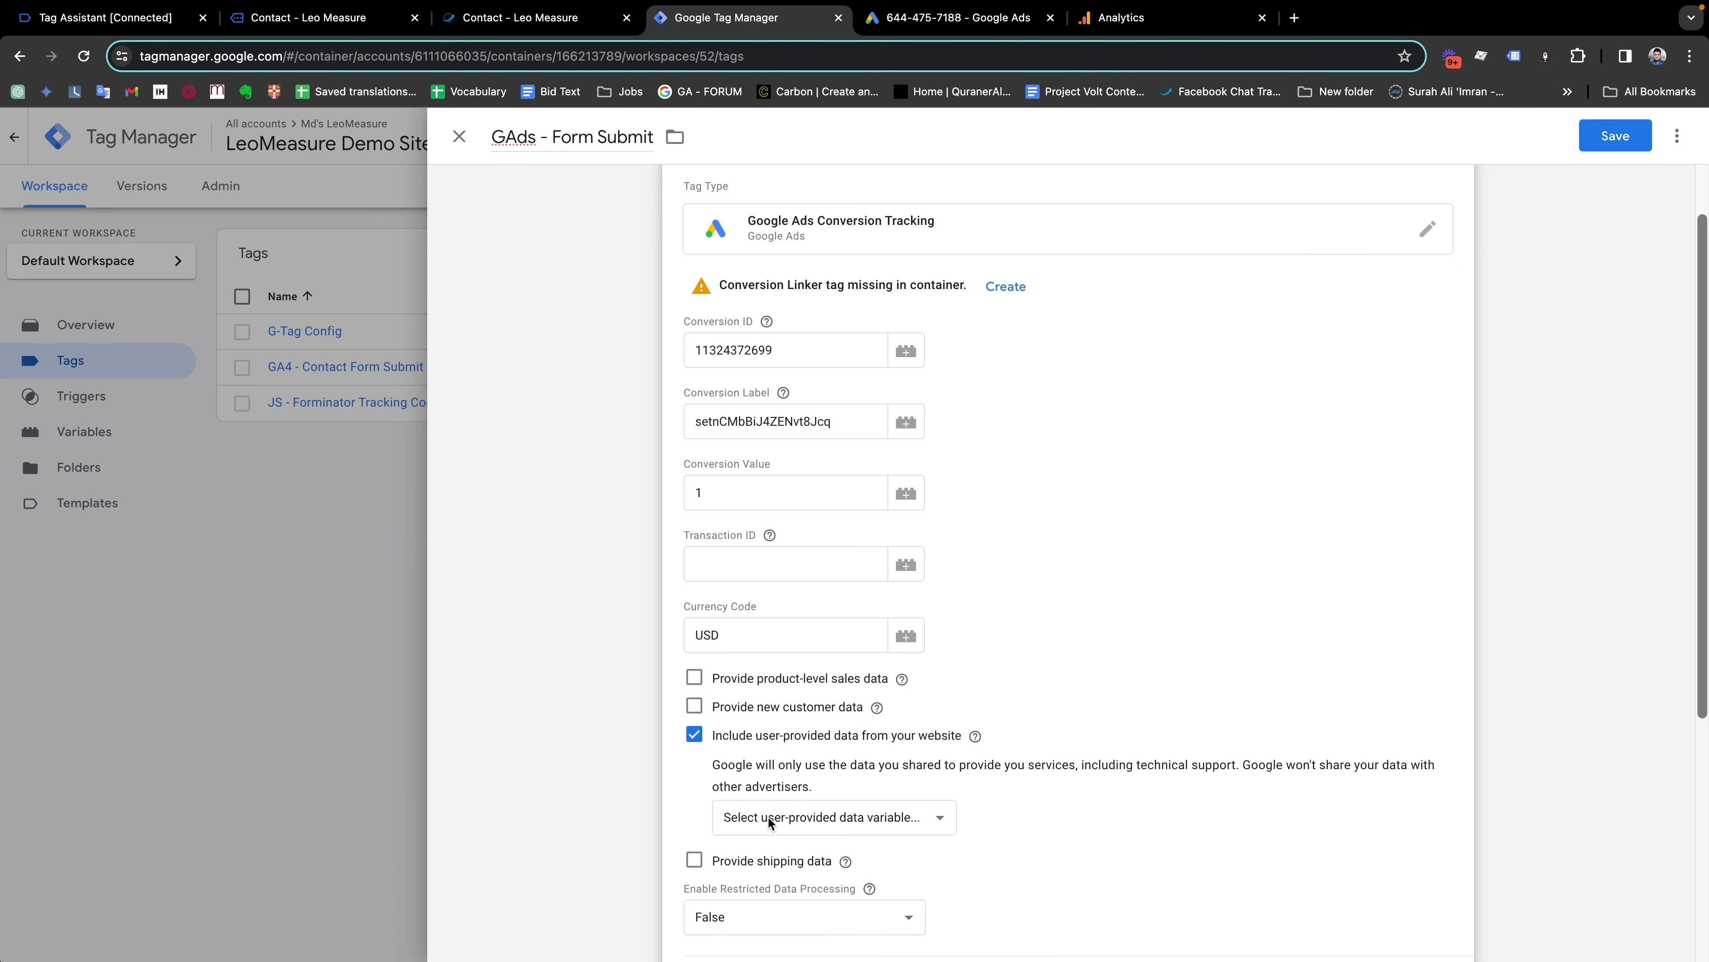
scroll(768, 815, down, 1)
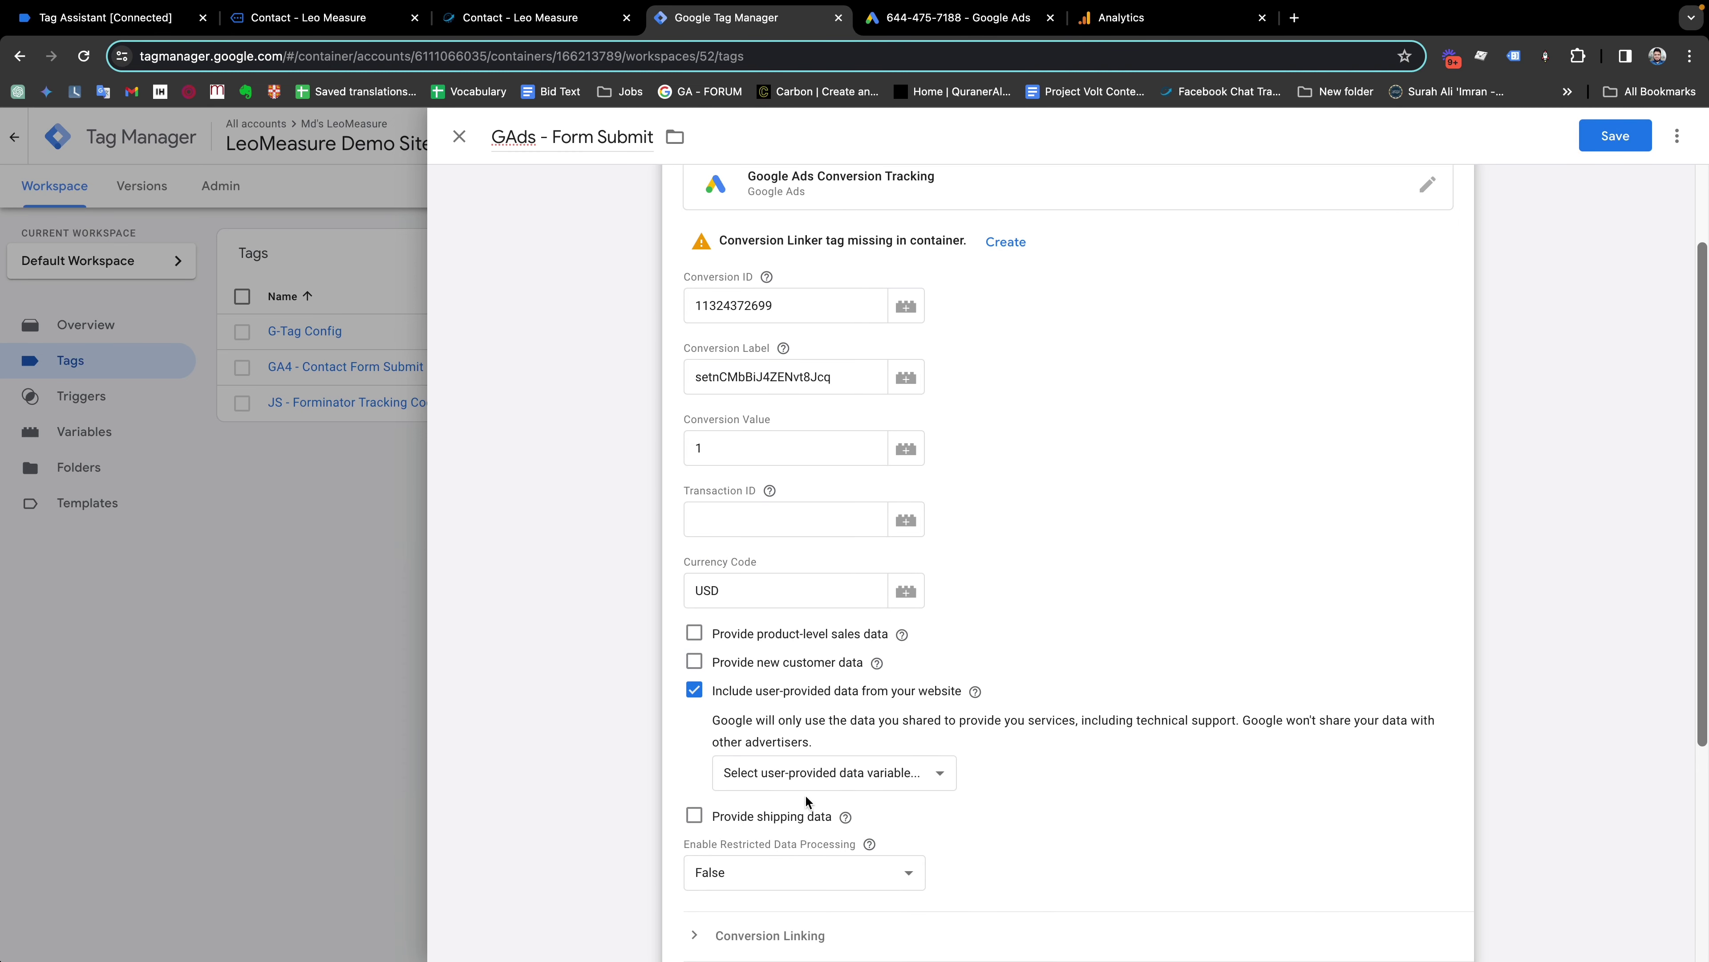
click(778, 775)
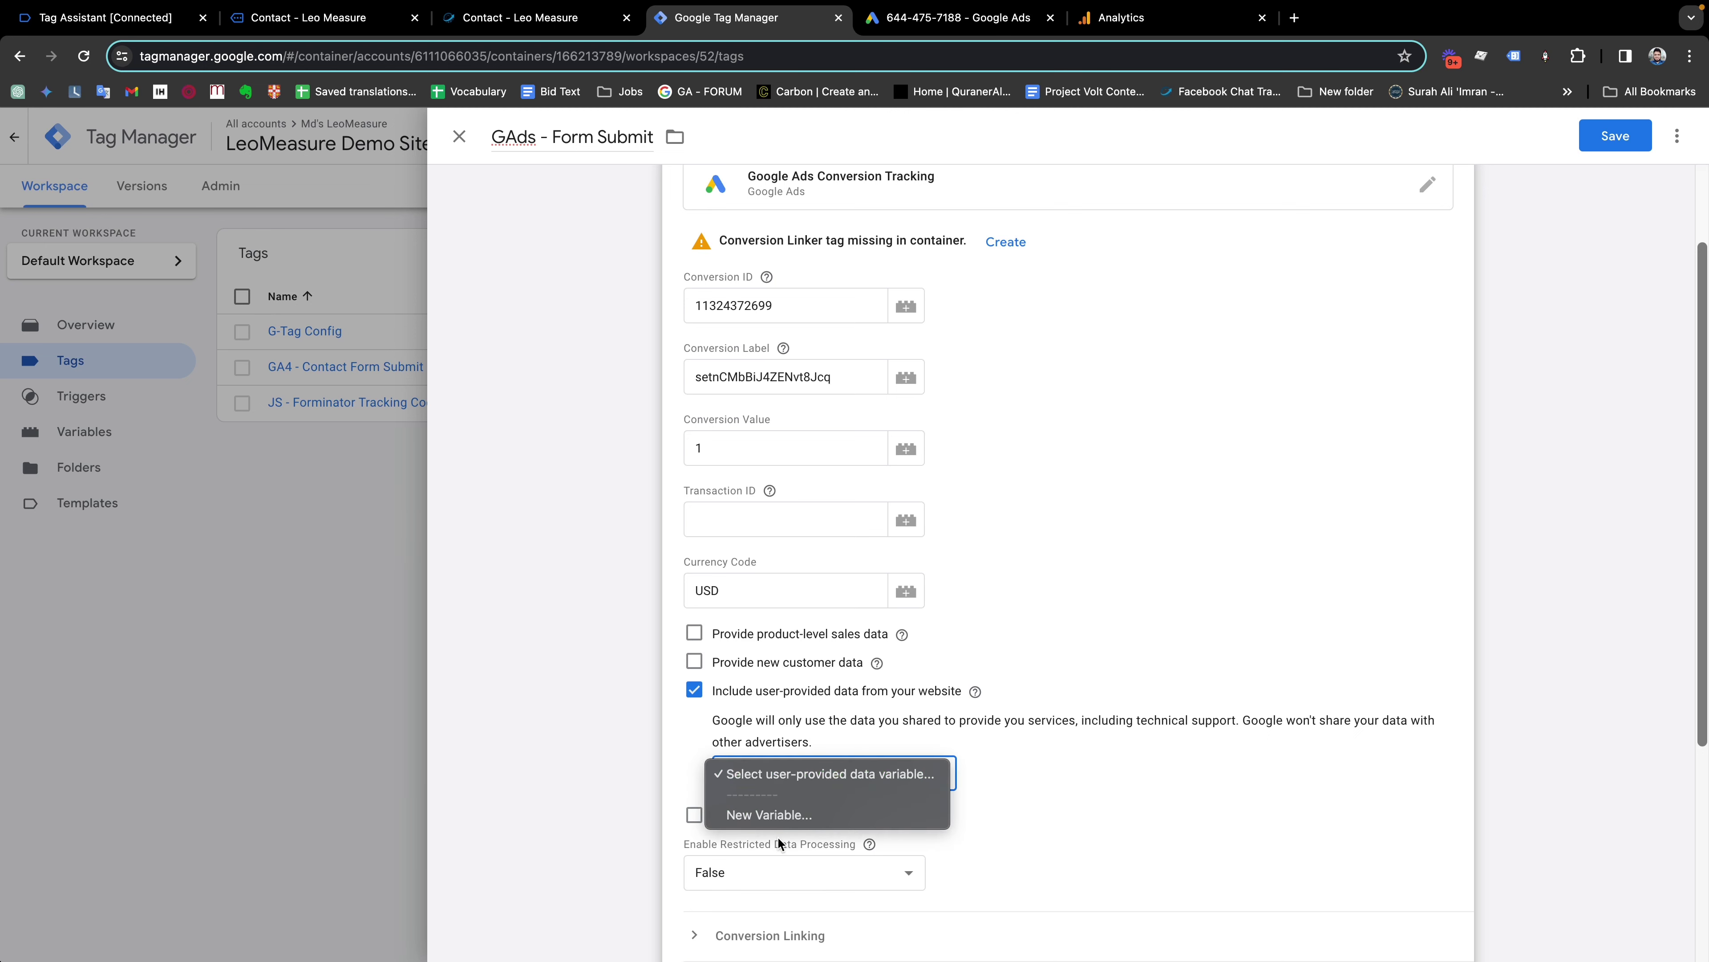
click(752, 815)
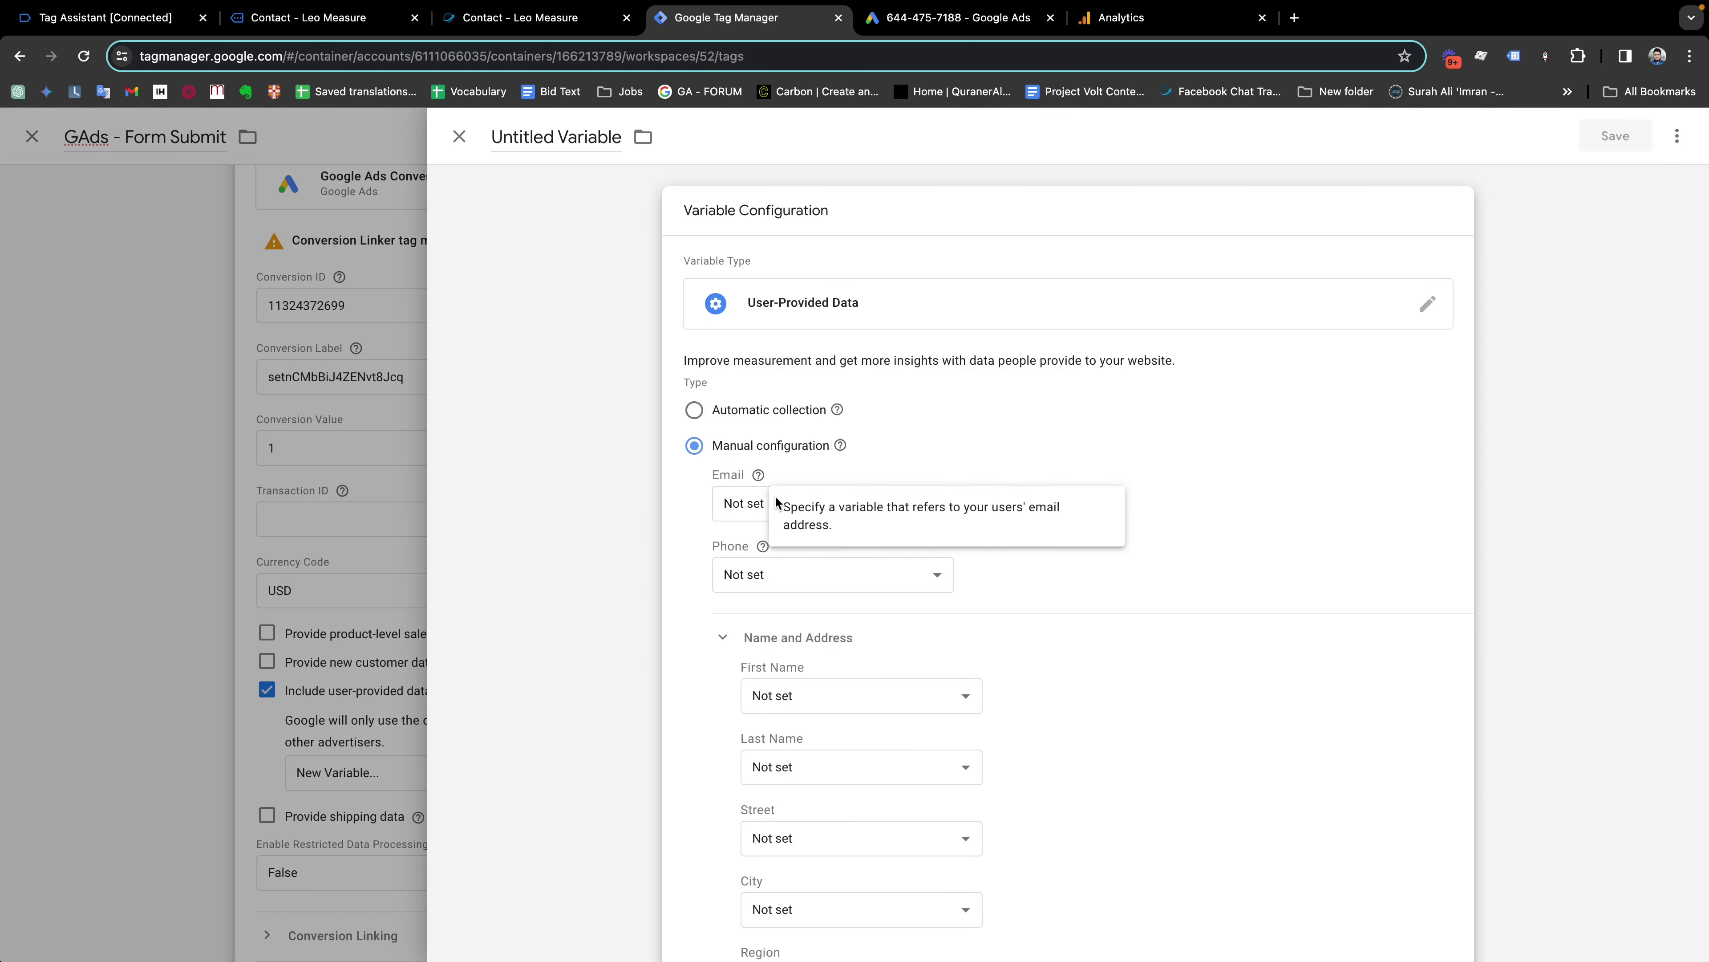
Map Email to {{dlv - inputs.email-1}} and Phone to {{dlv - inputs.phone-1}}
click(771, 516)
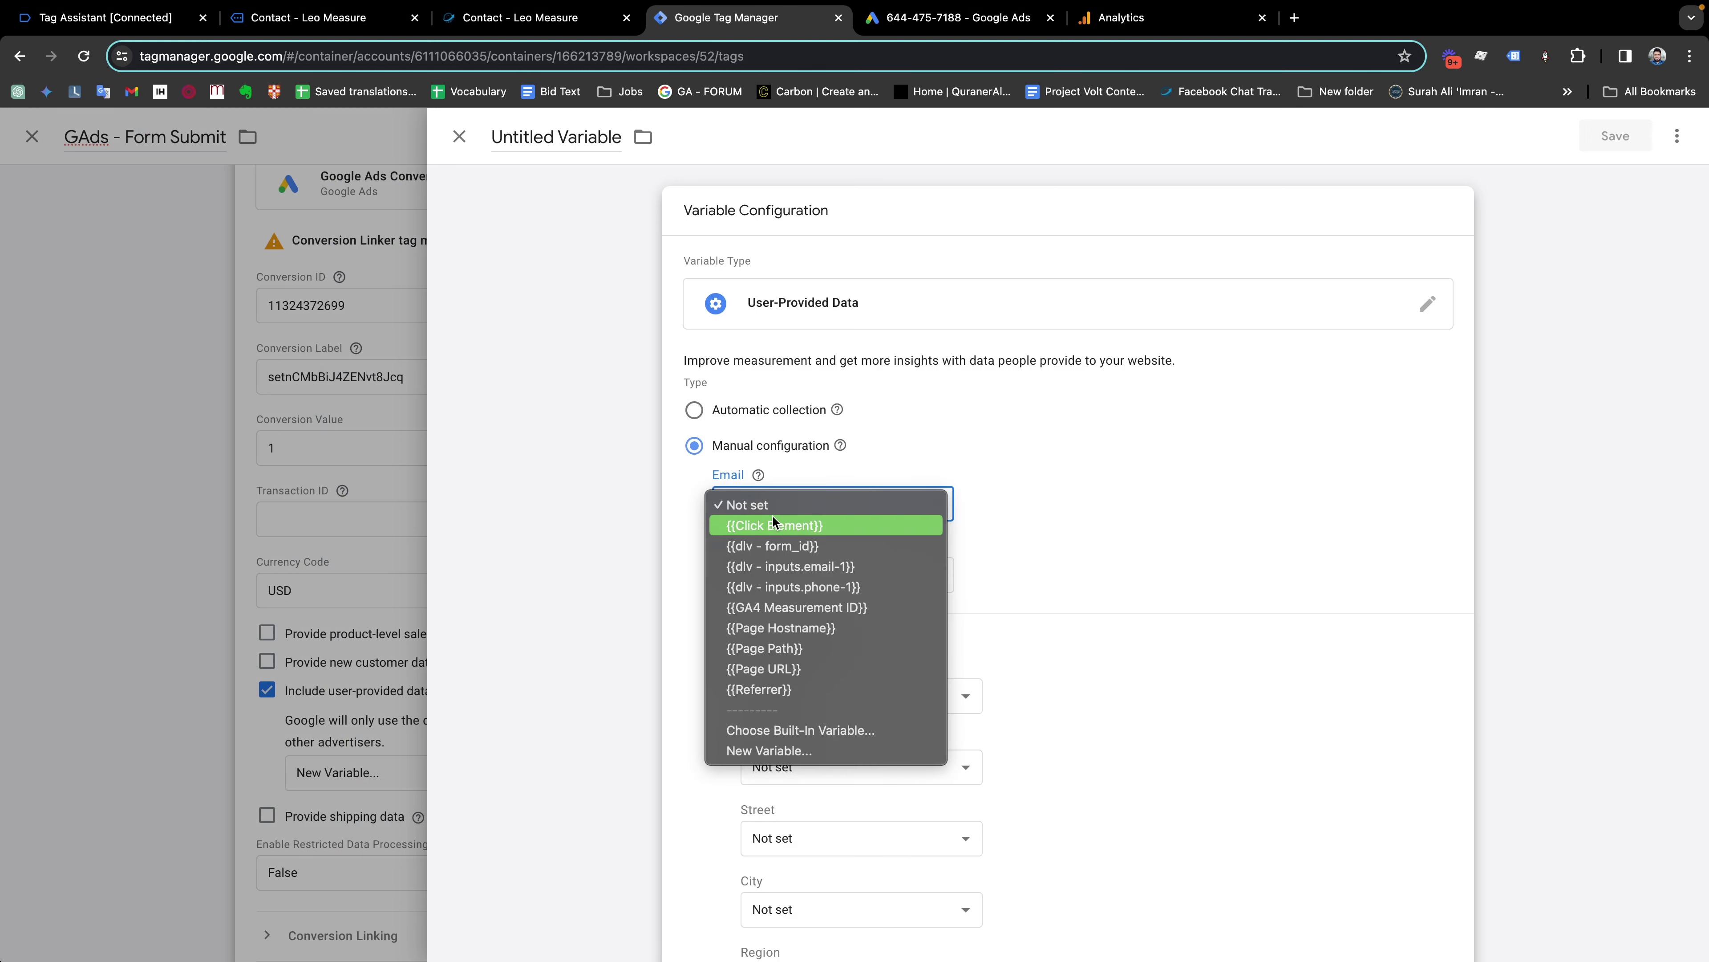
click(784, 568)
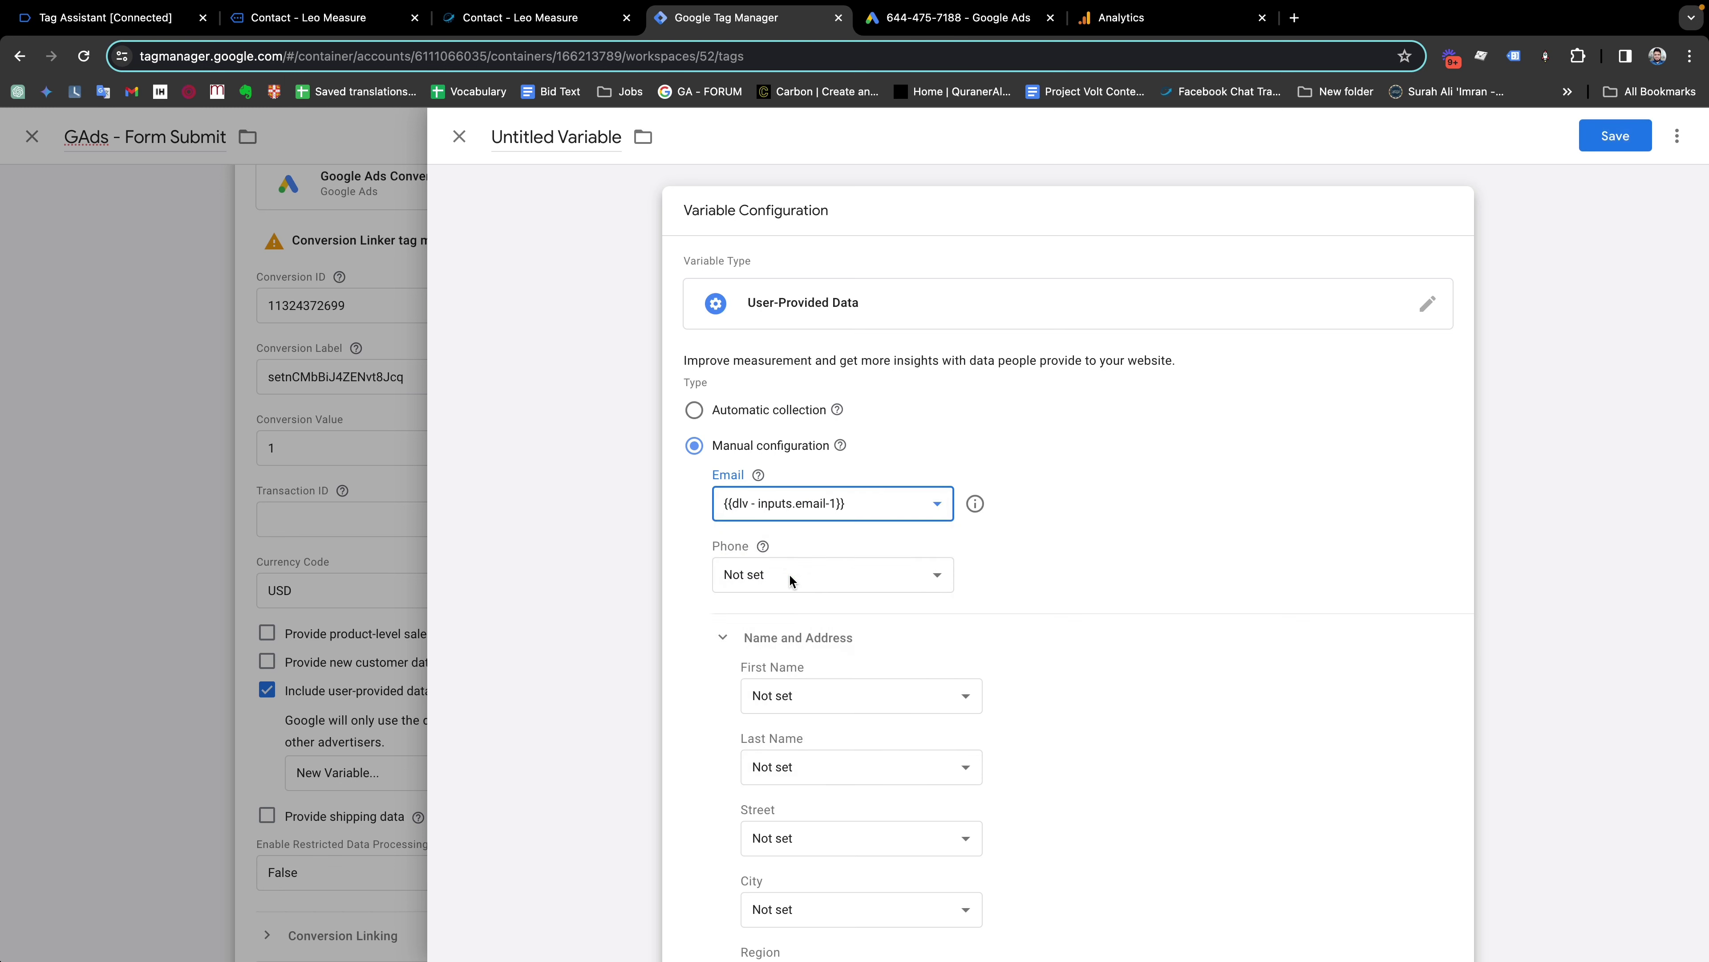
click(789, 573)
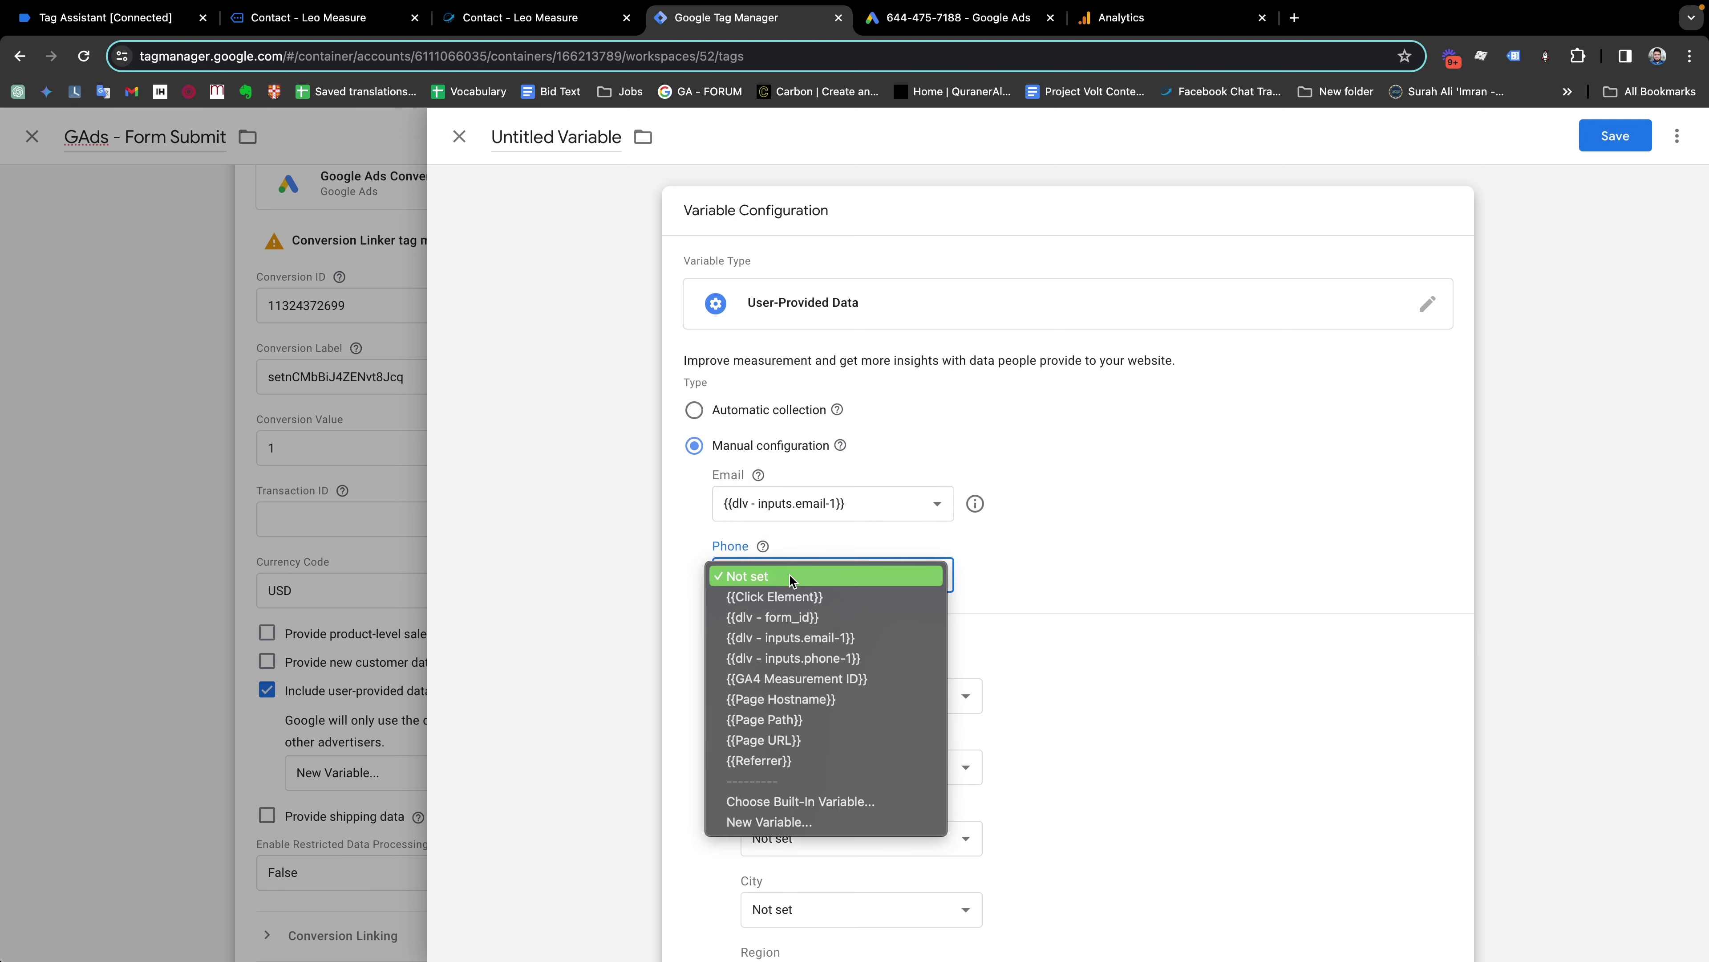
click(775, 661)
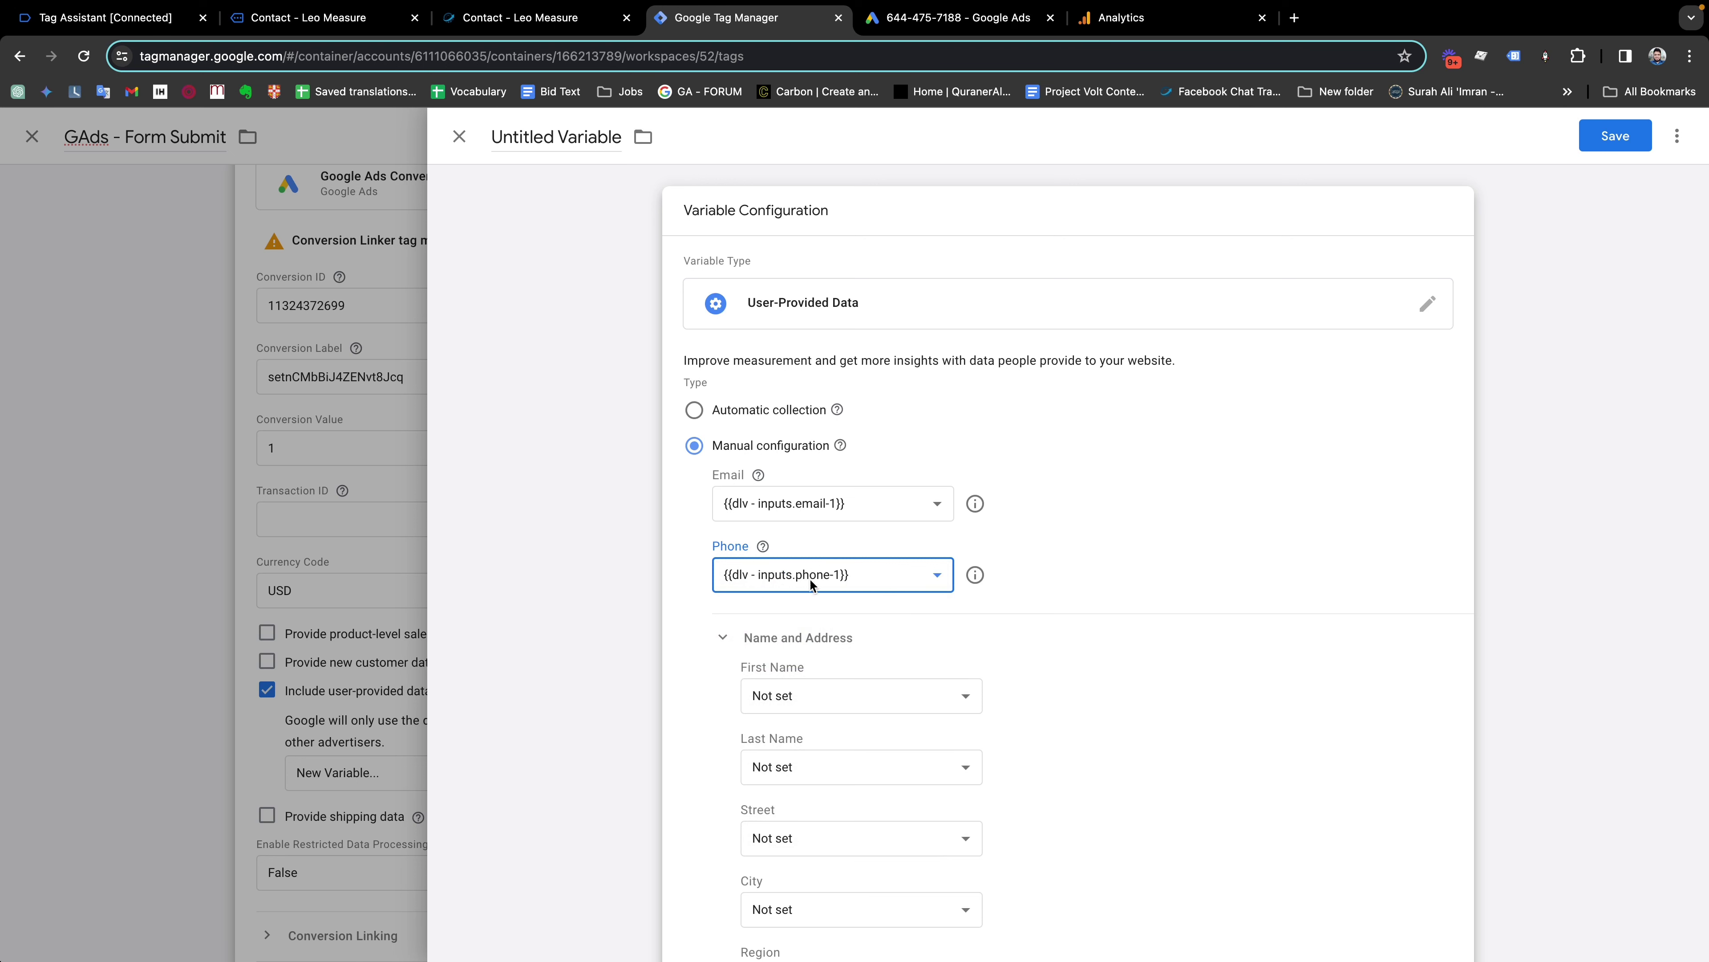
scroll(846, 593, down, 2)
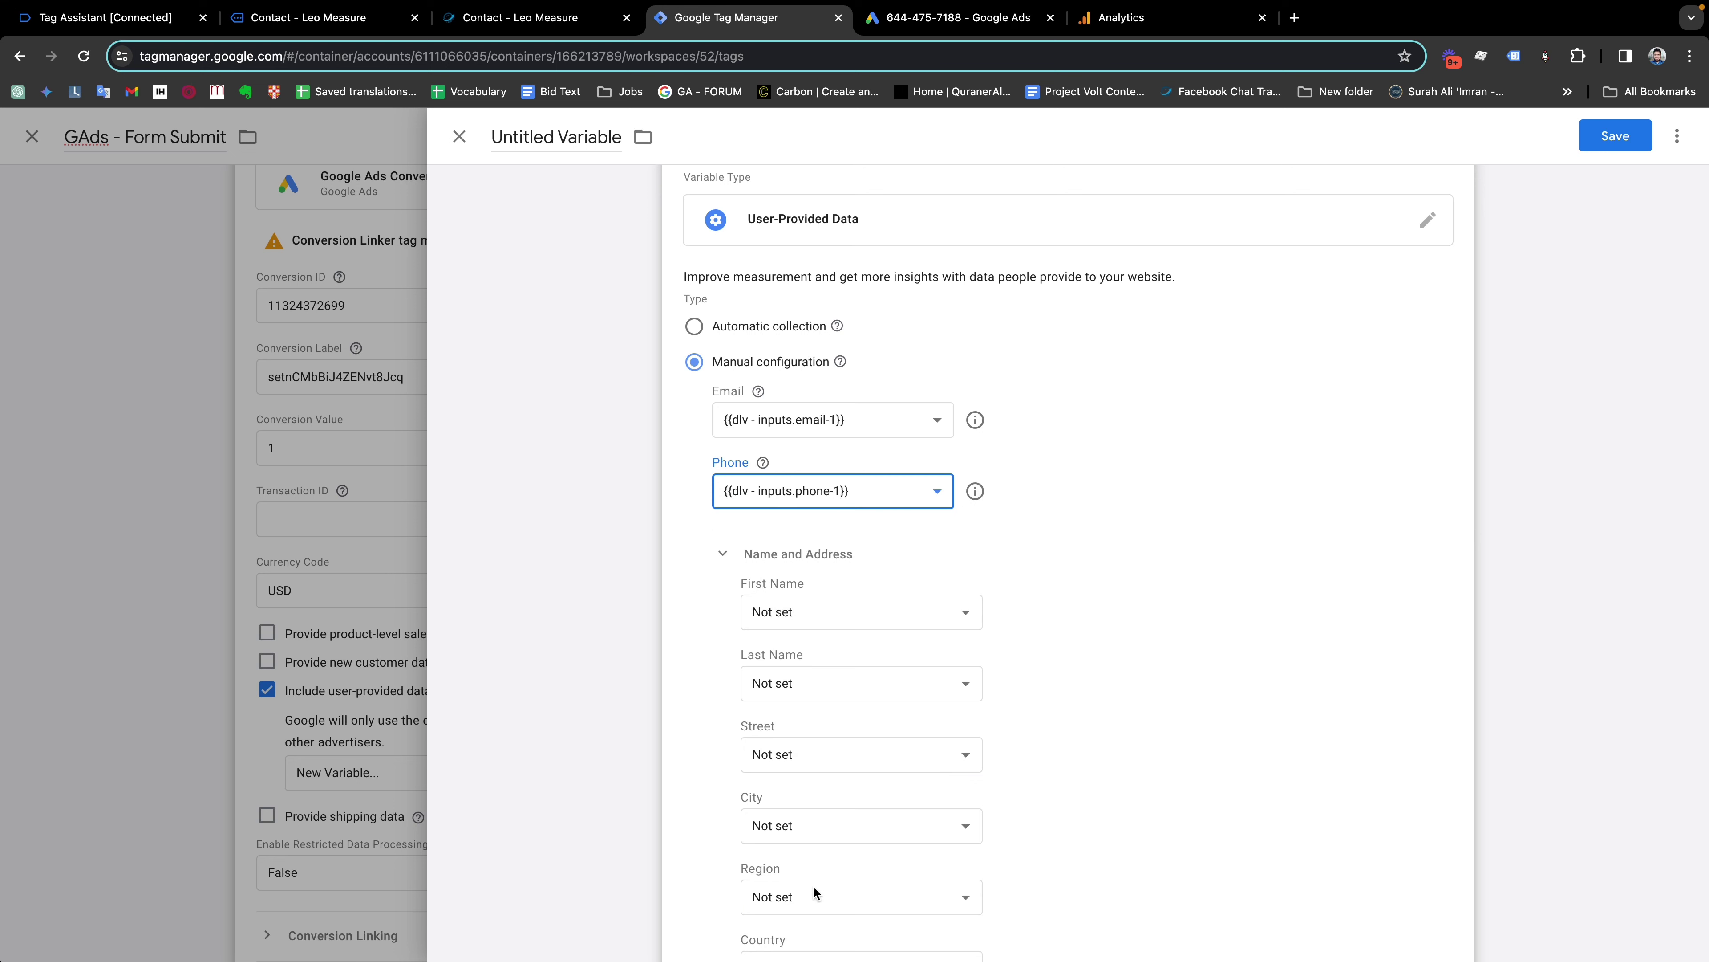
scroll(832, 764, down, 4)
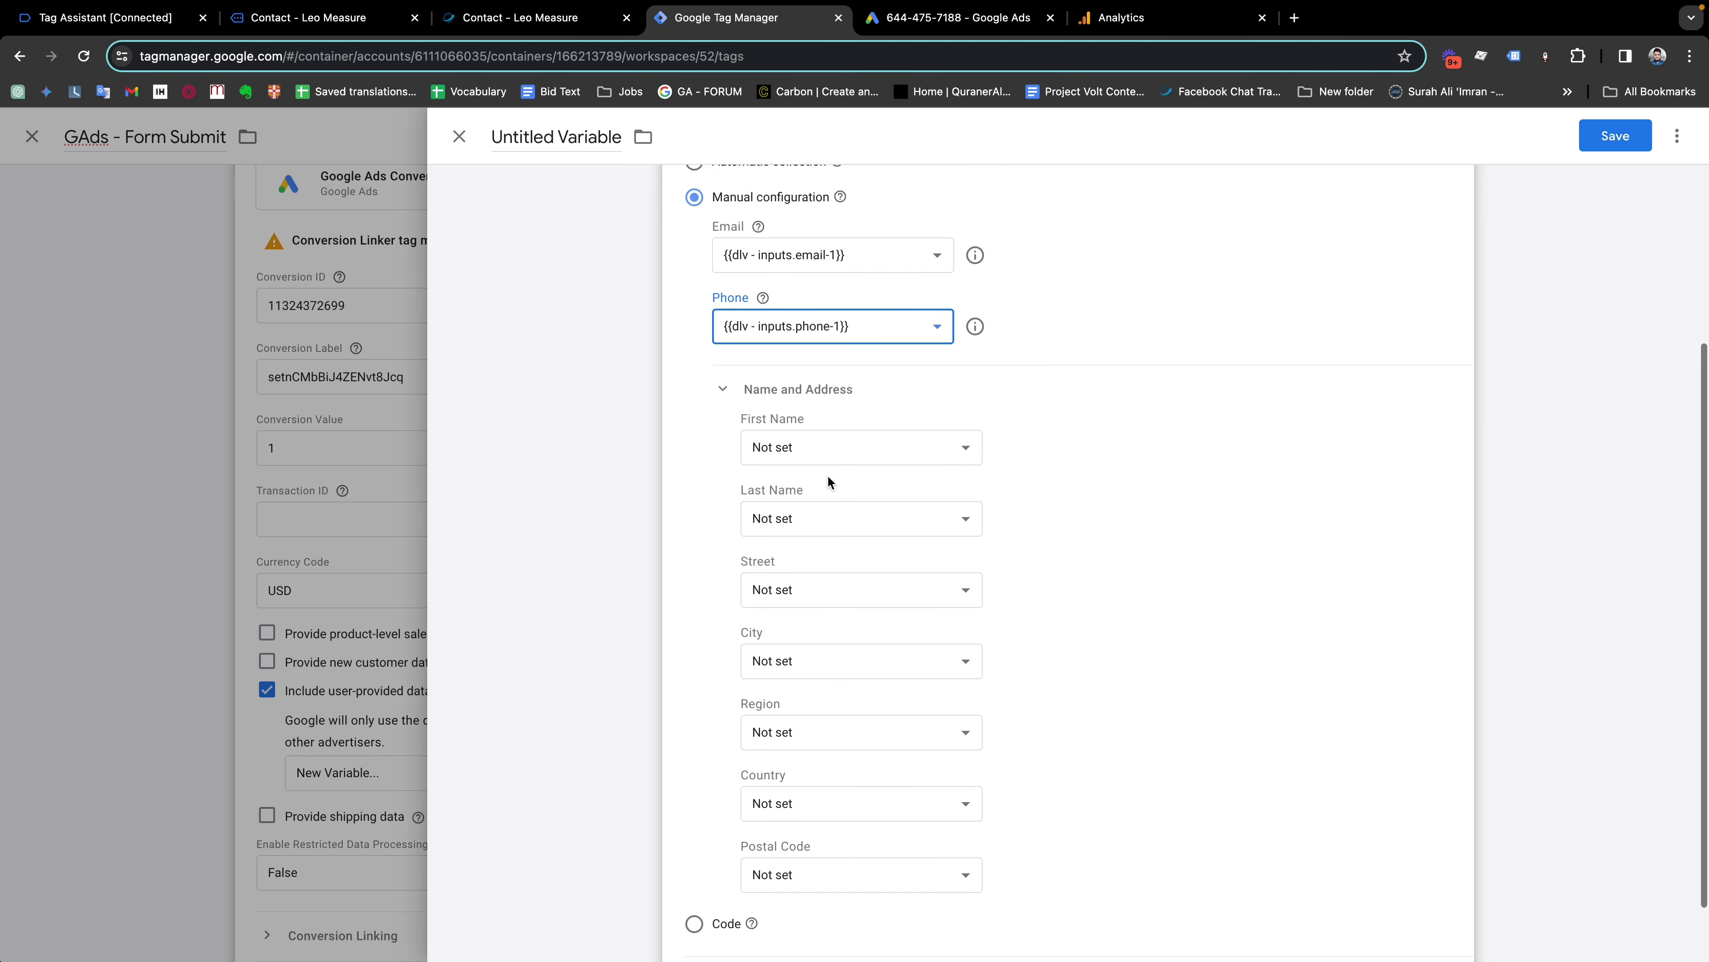
scroll(797, 711, up, 2)
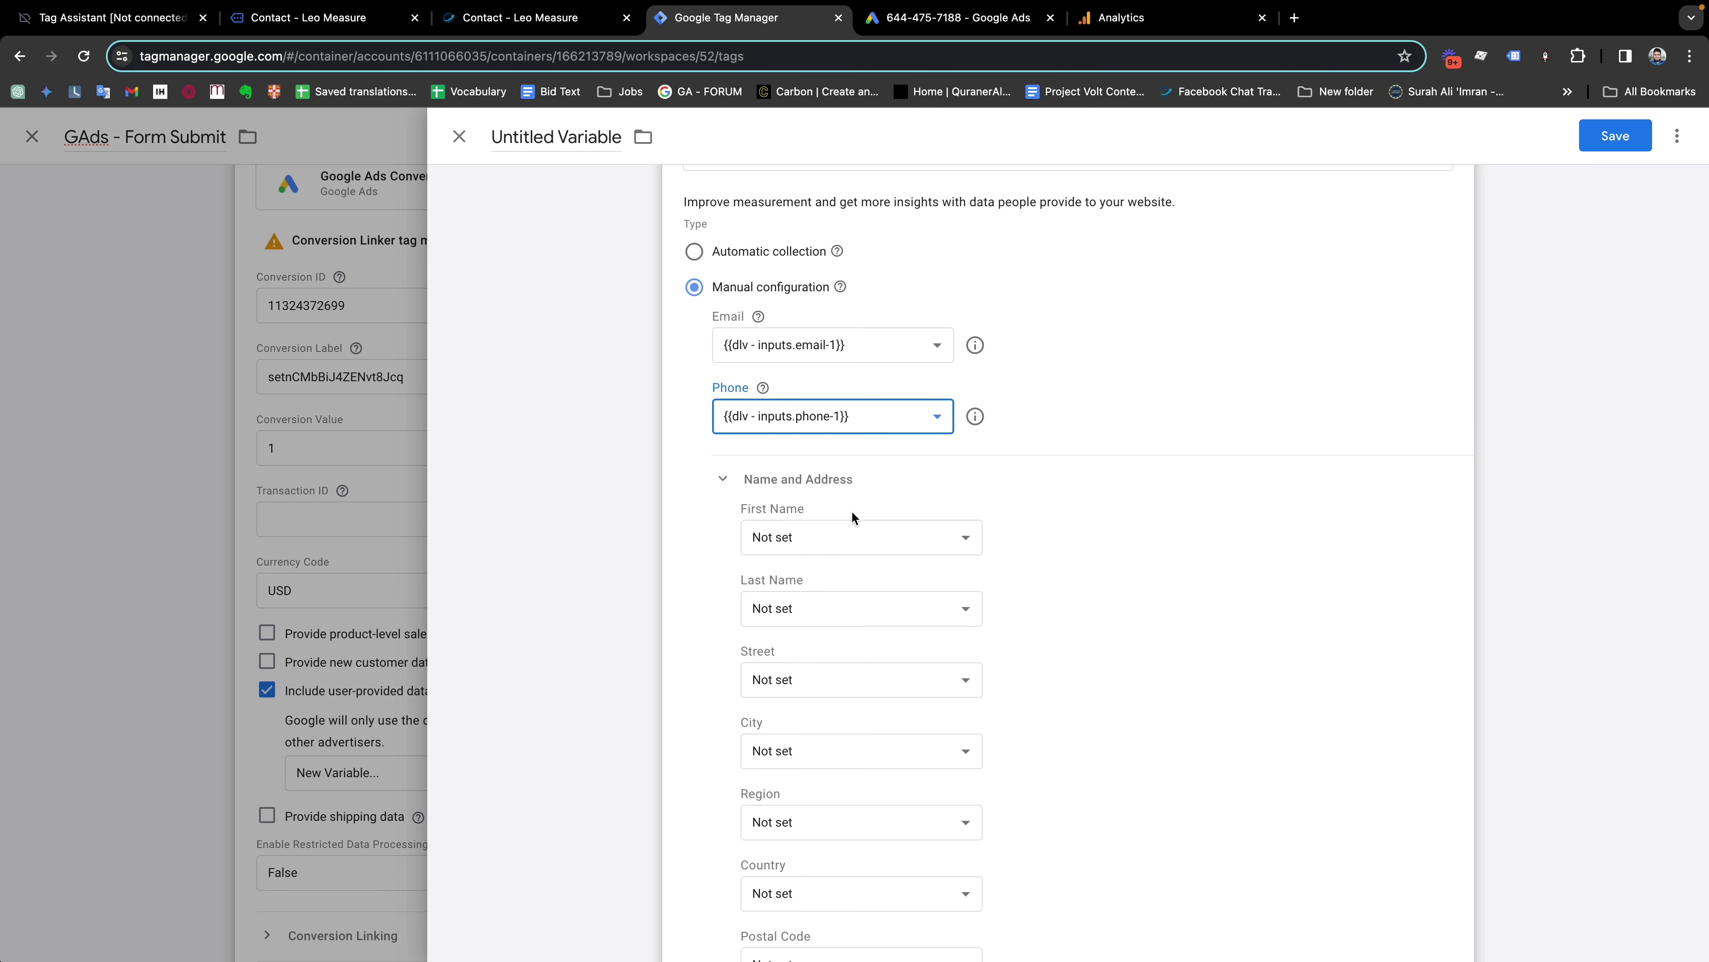
scroll(850, 510, up, 4)
click(840, 445)
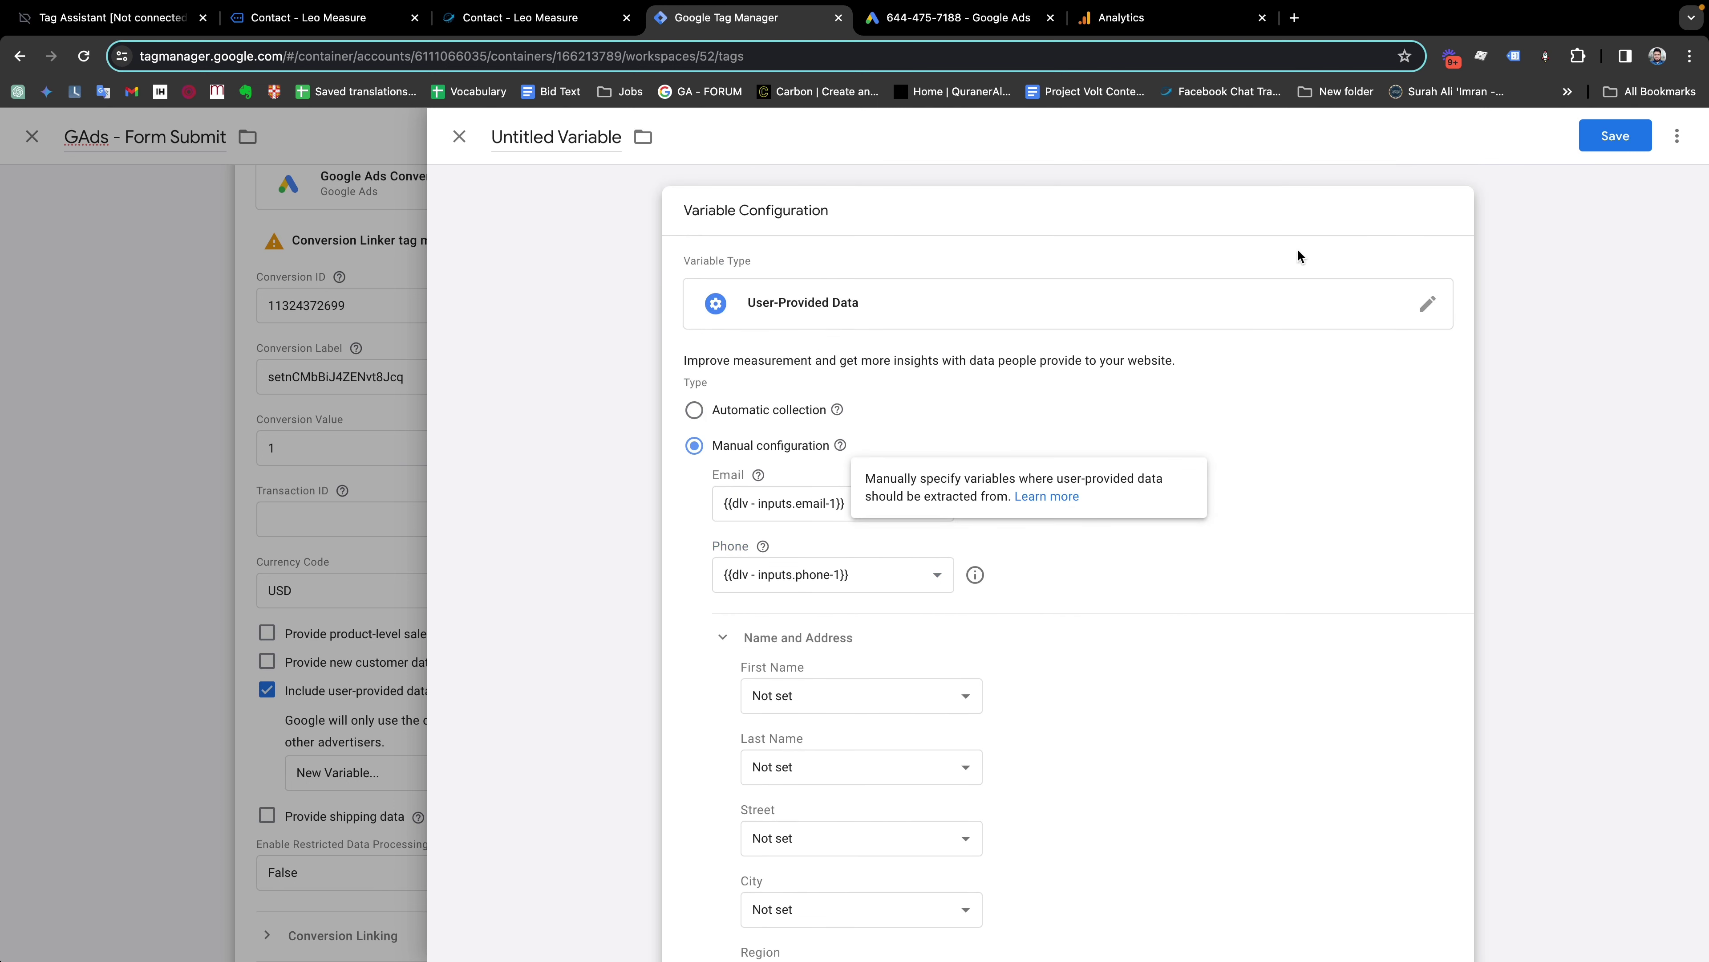
Save the variable, naming it 'User-Provided Data - Contact Form'
click(1615, 136)
click(858, 359)
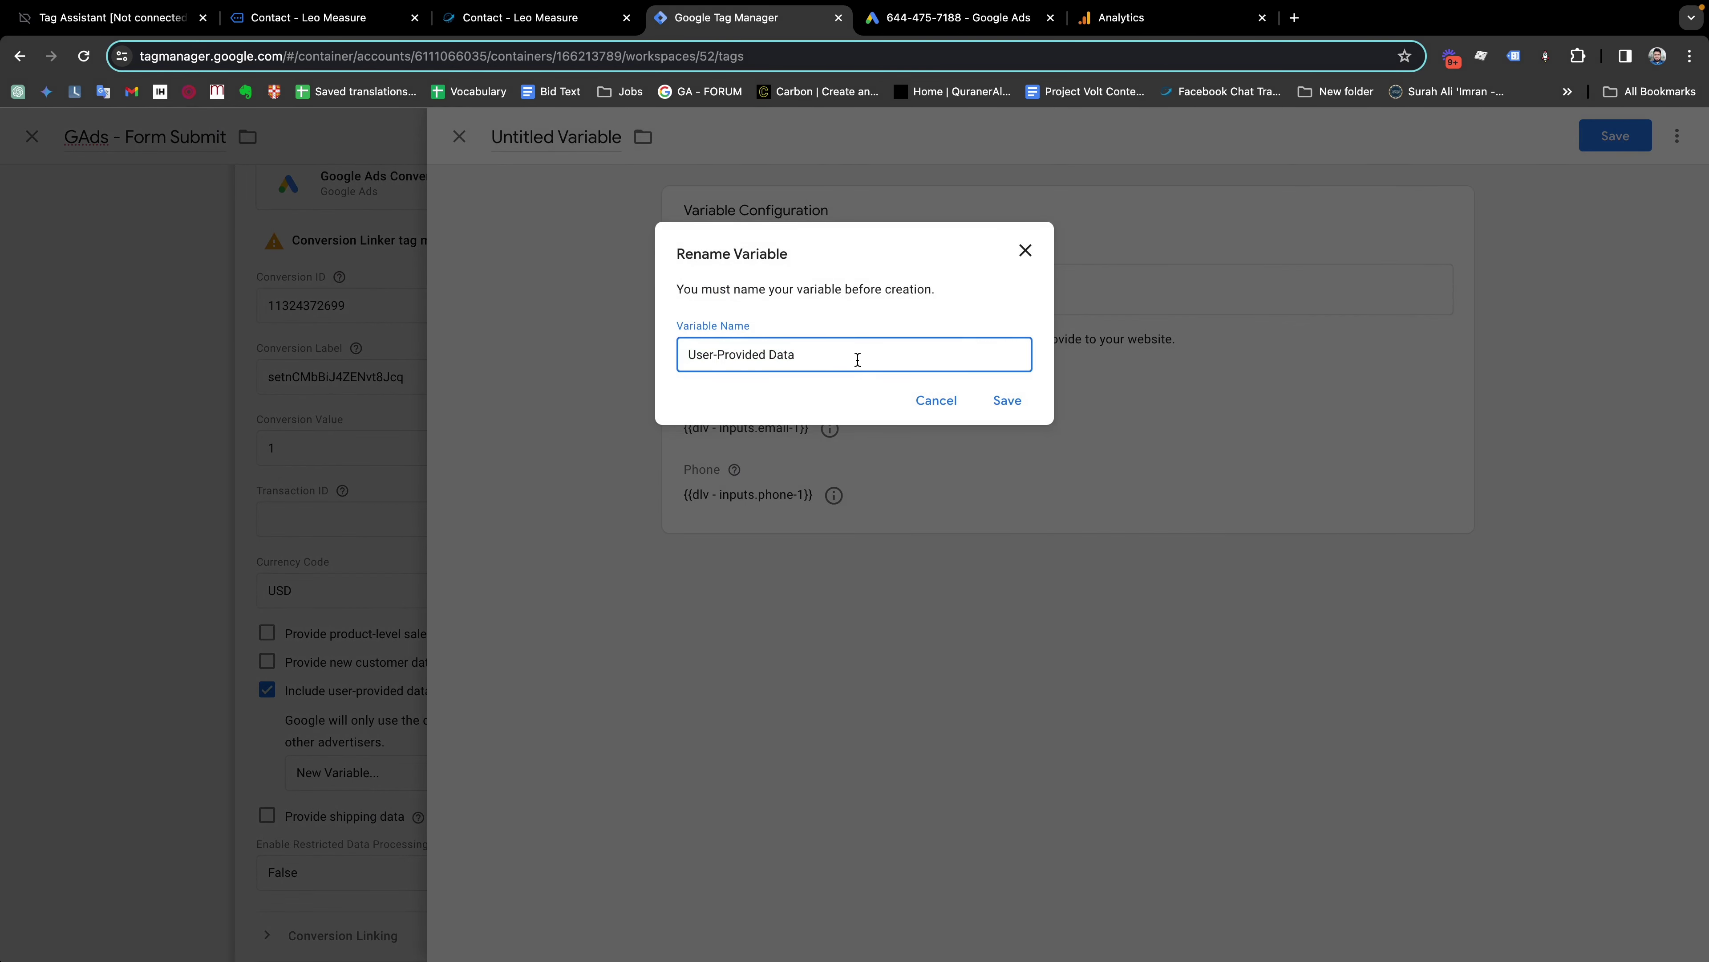
text(- Contact From)
key(BackSpace)
key(BackSpace)
key(BackSpace)
Confirm the user-provided data variable name and add a Conversion Linker tag
text(orm)
click(1007, 400)
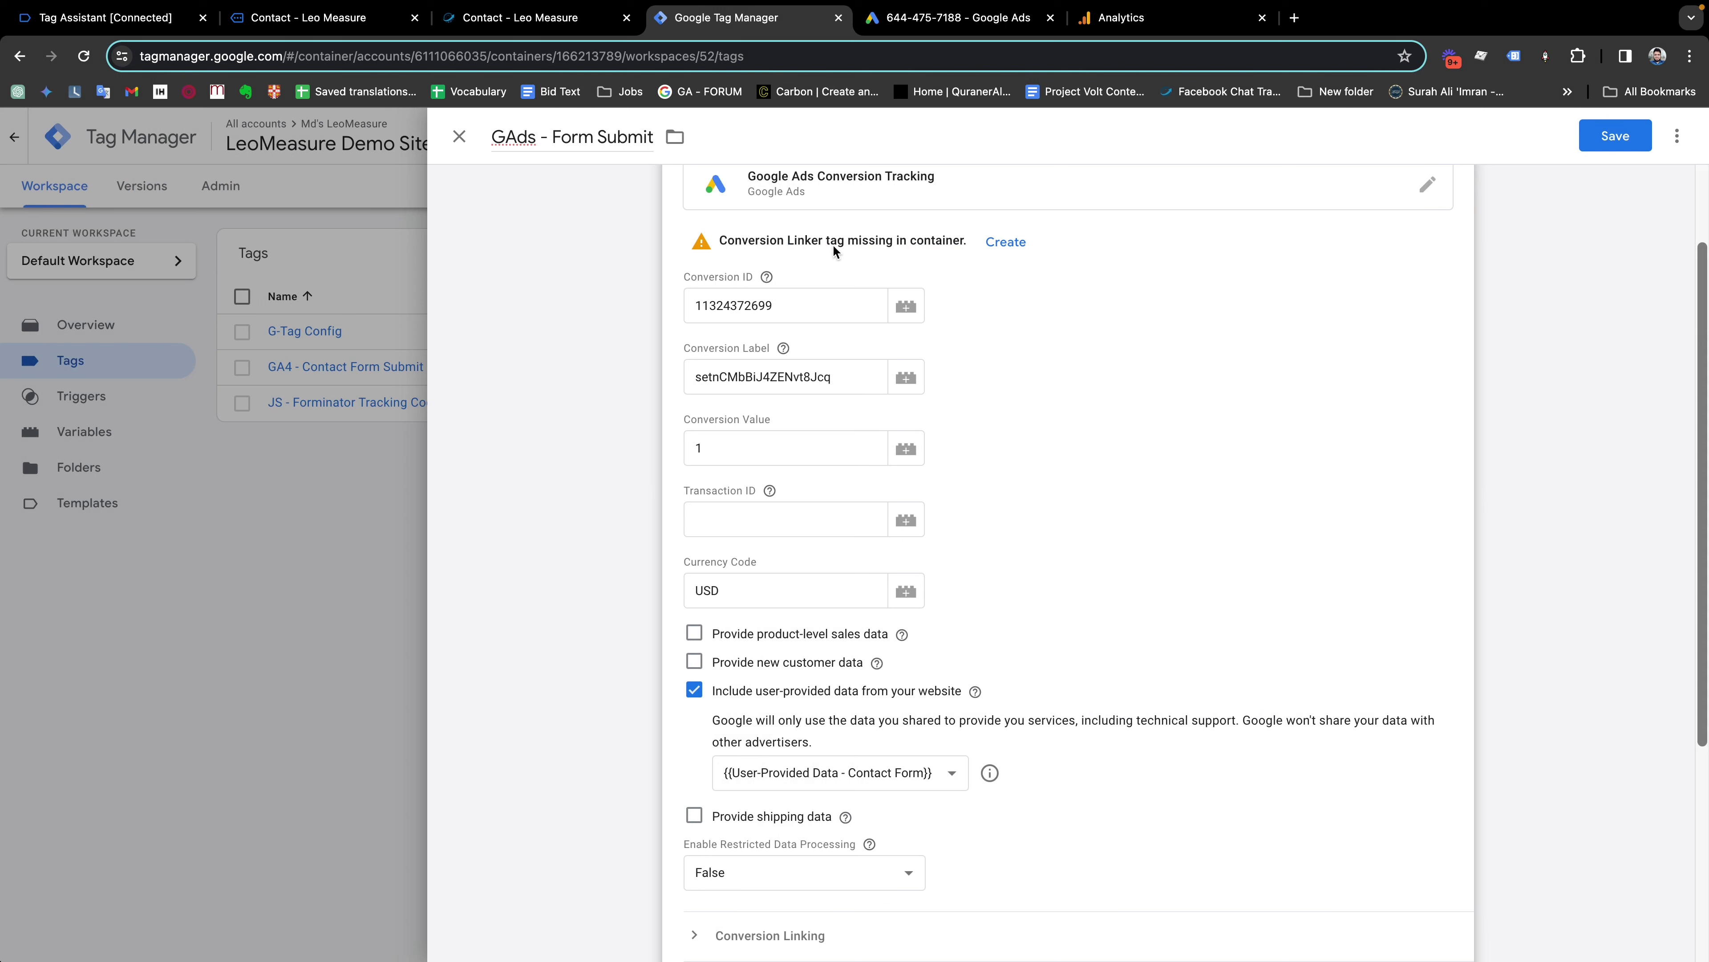
click(1001, 244)
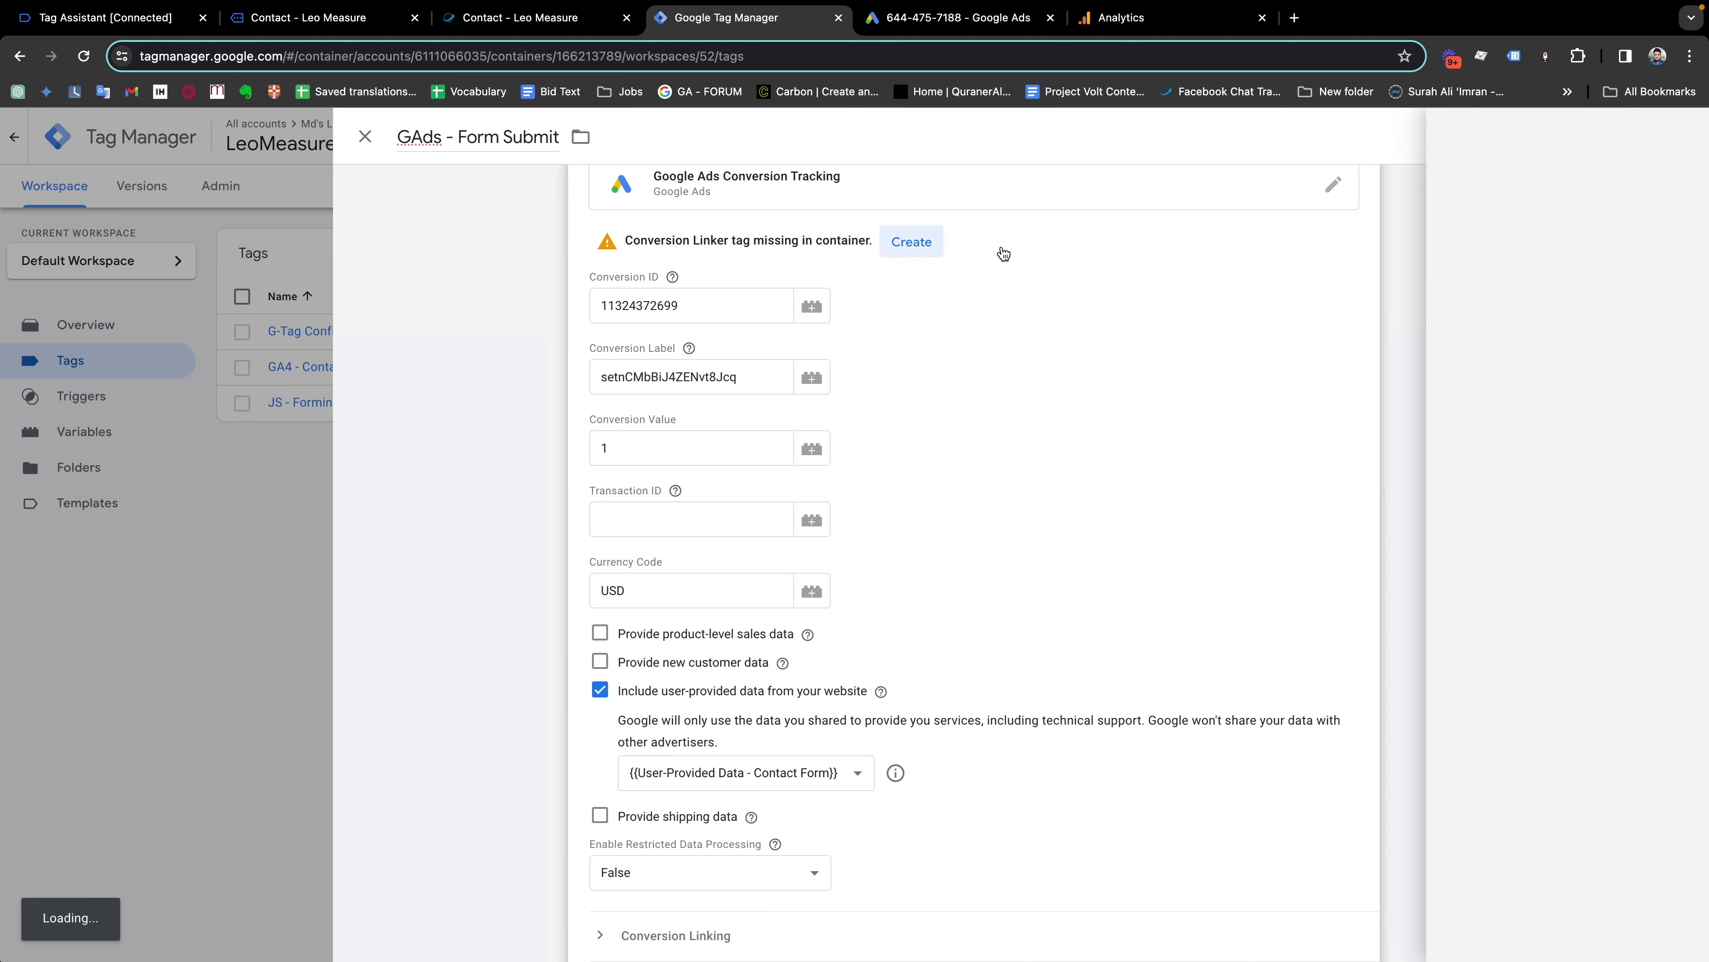
click(1617, 138)
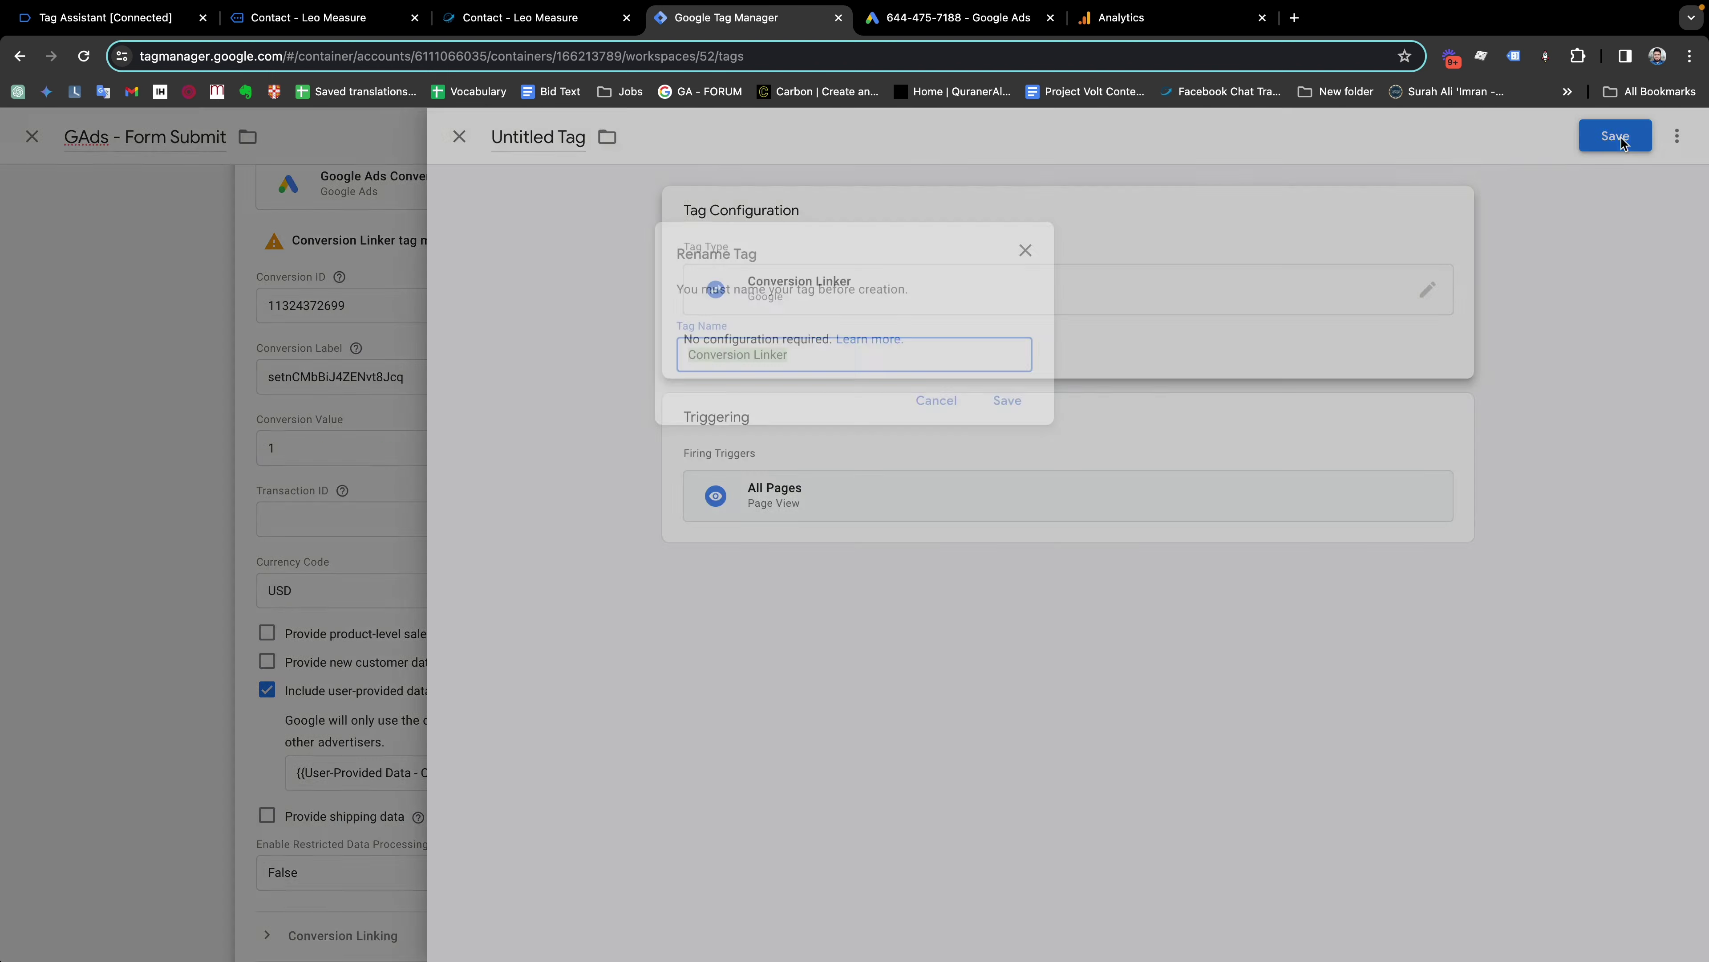
click(1007, 400)
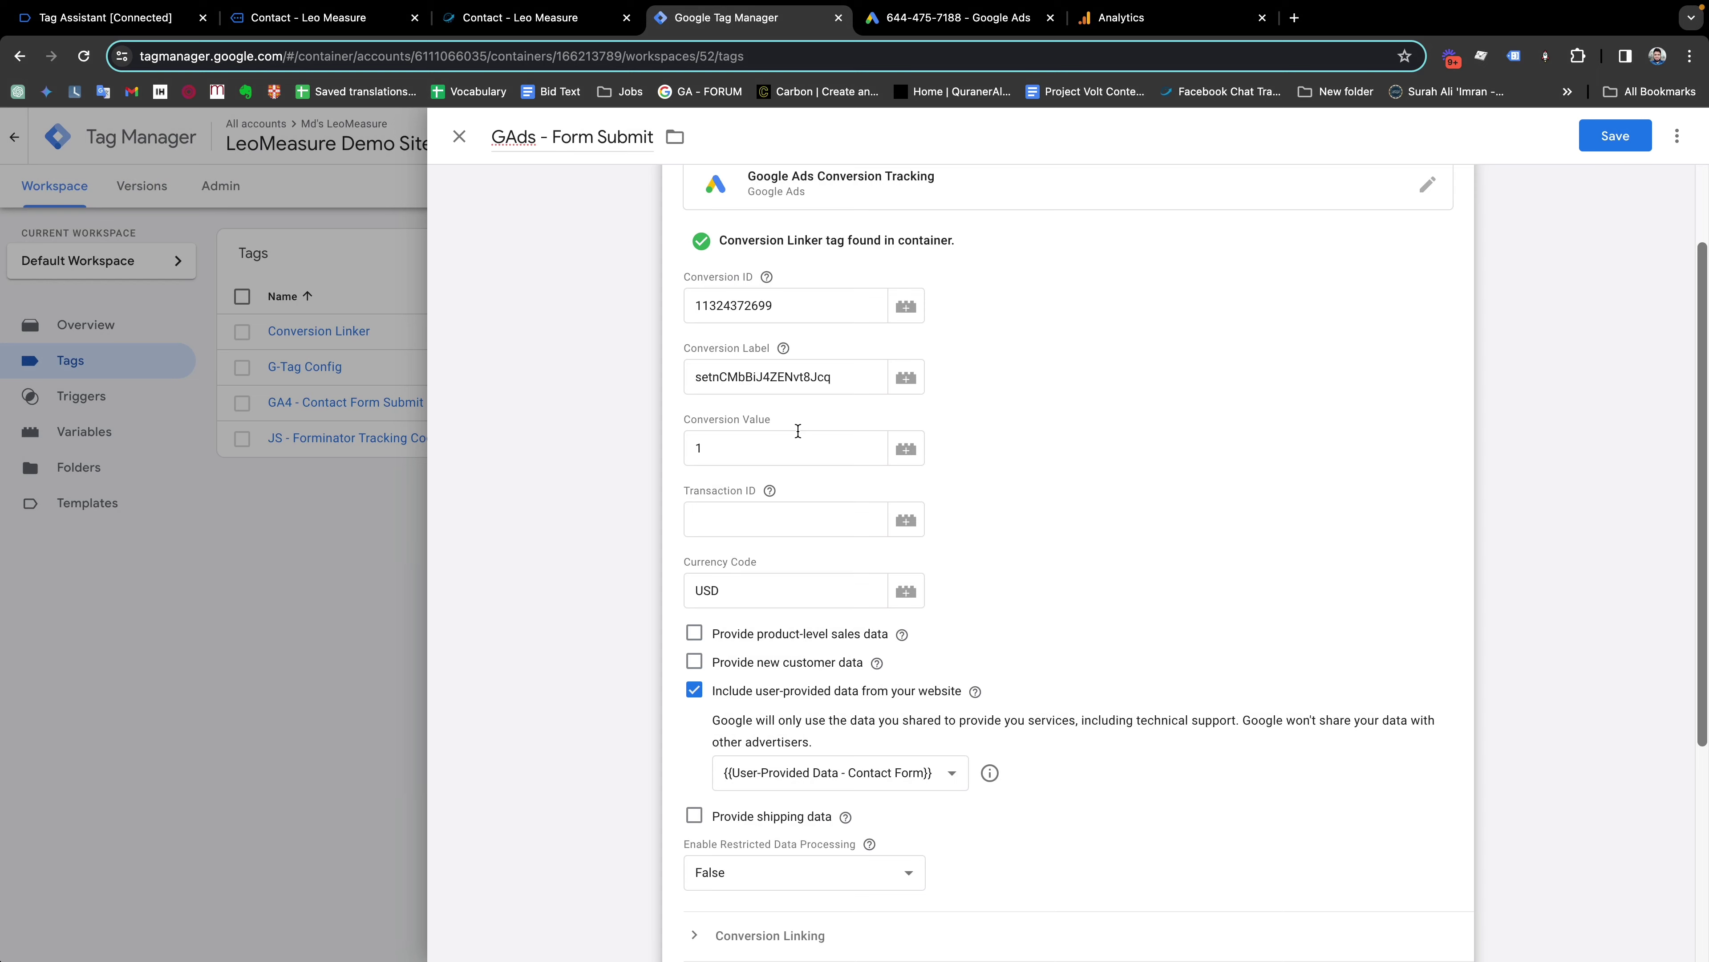
Fire GAds - Form Submit on dle - forminator_form_submit and save the tag
scroll(799, 431, down, 5)
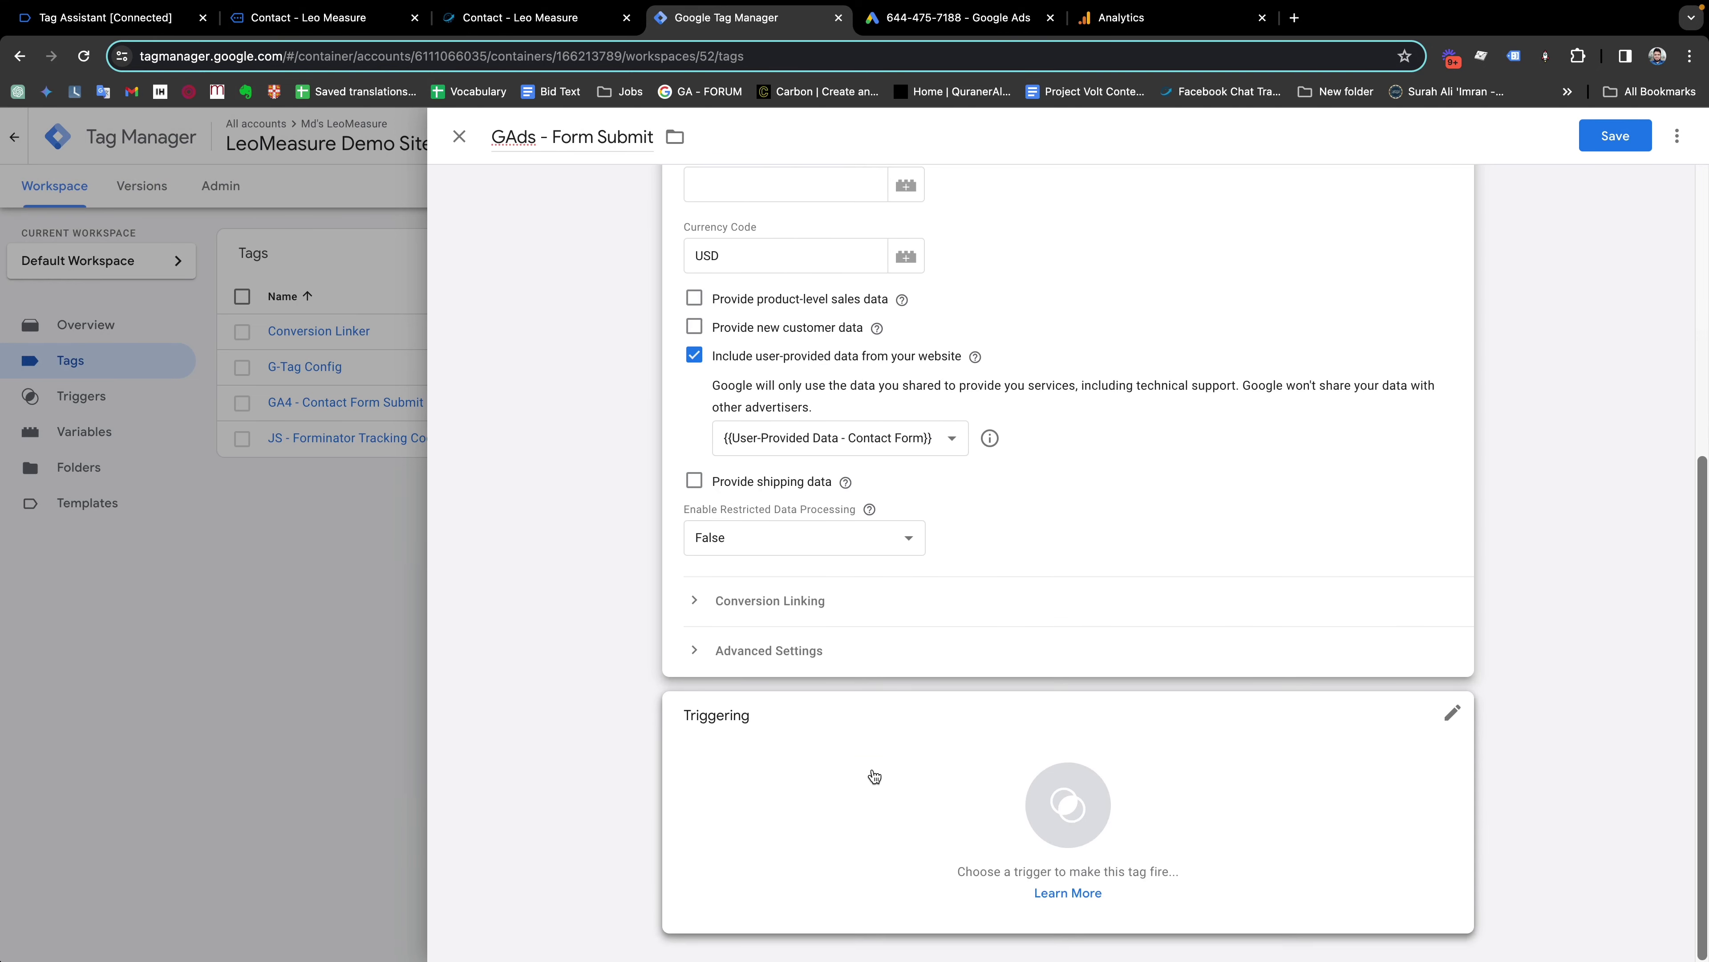
click(1077, 792)
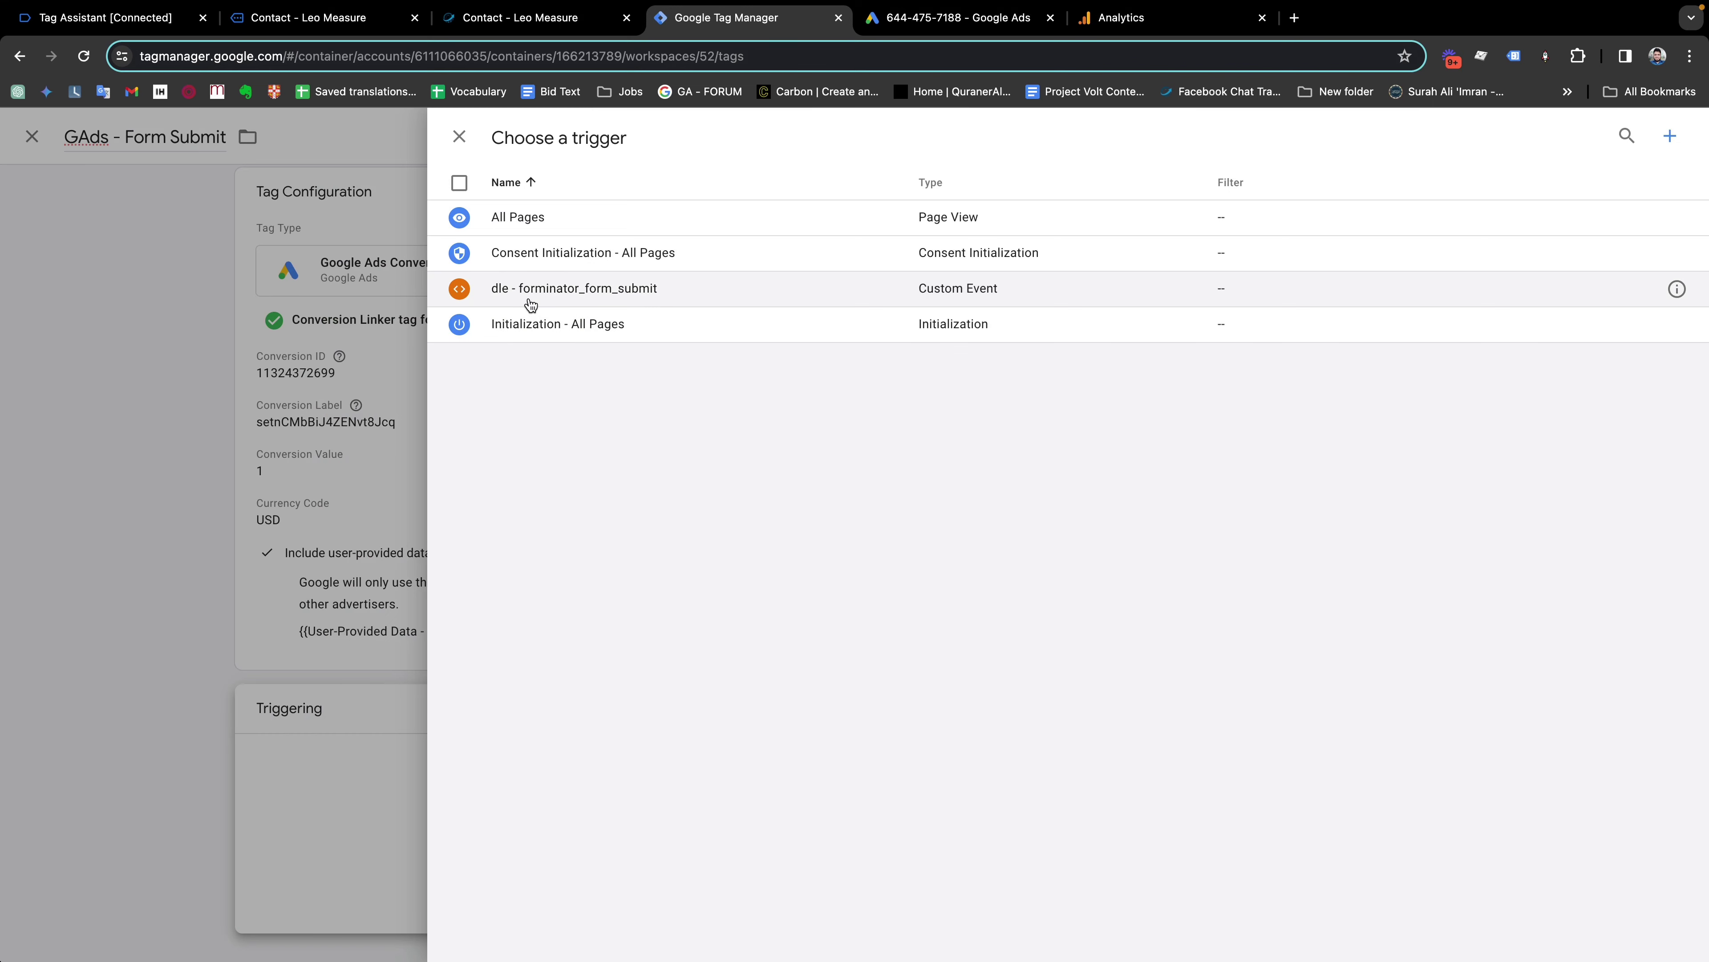
click(531, 305)
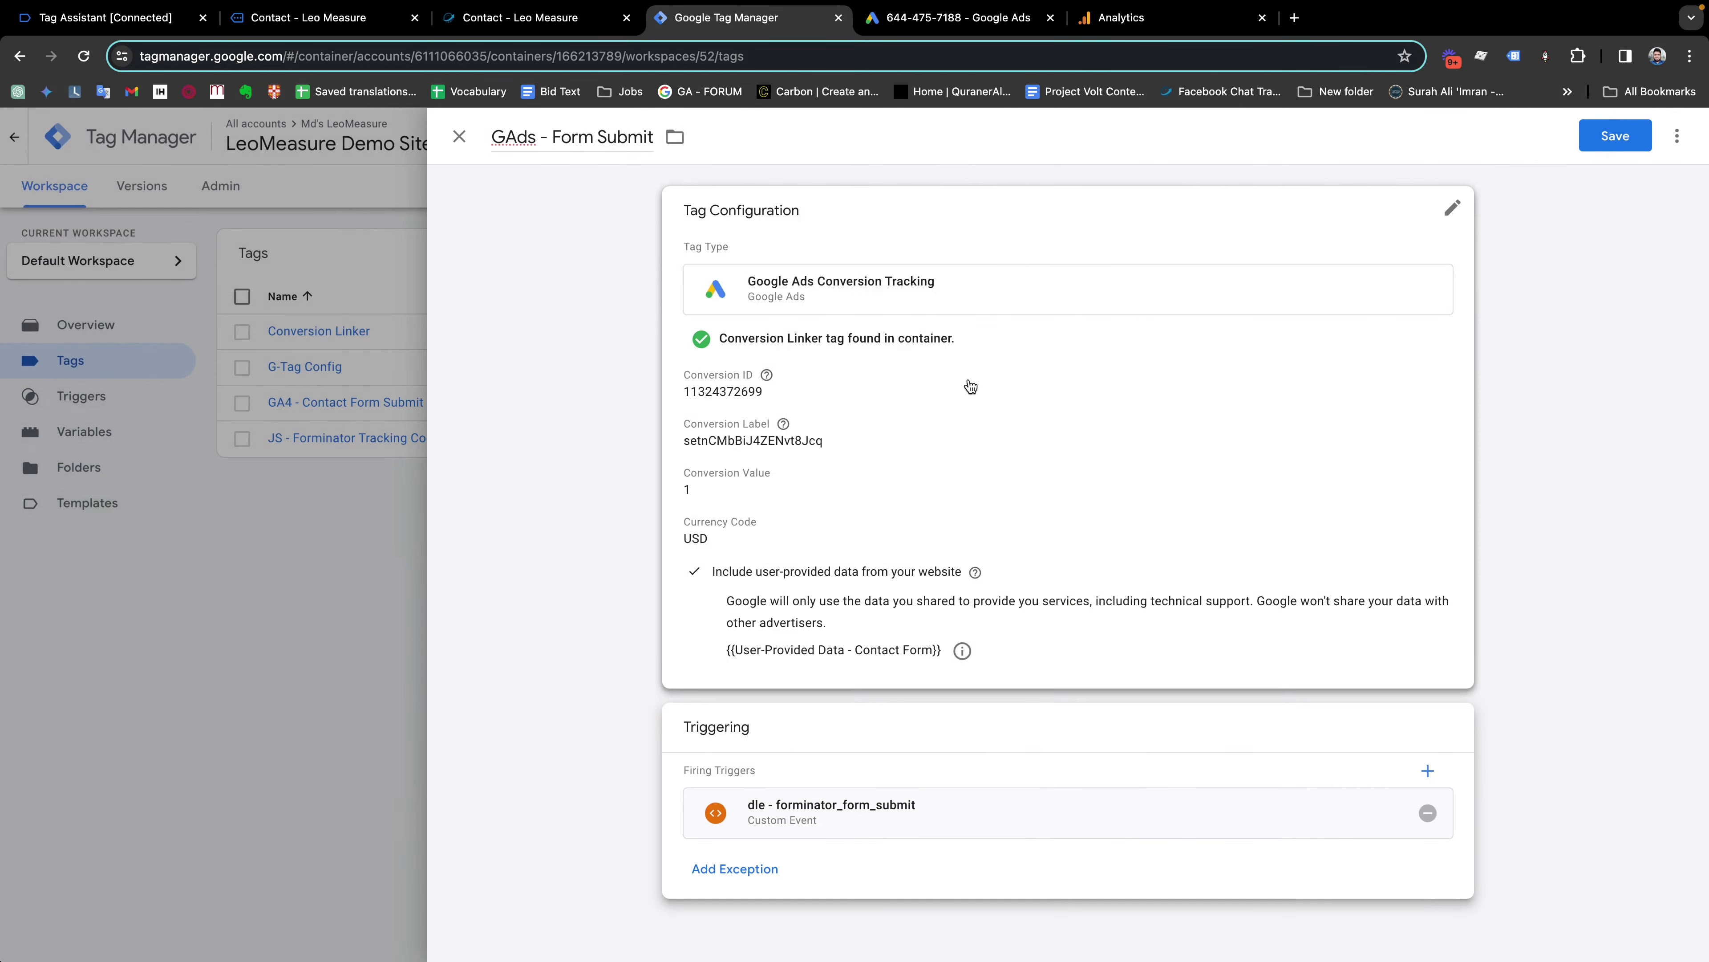
click(1606, 140)
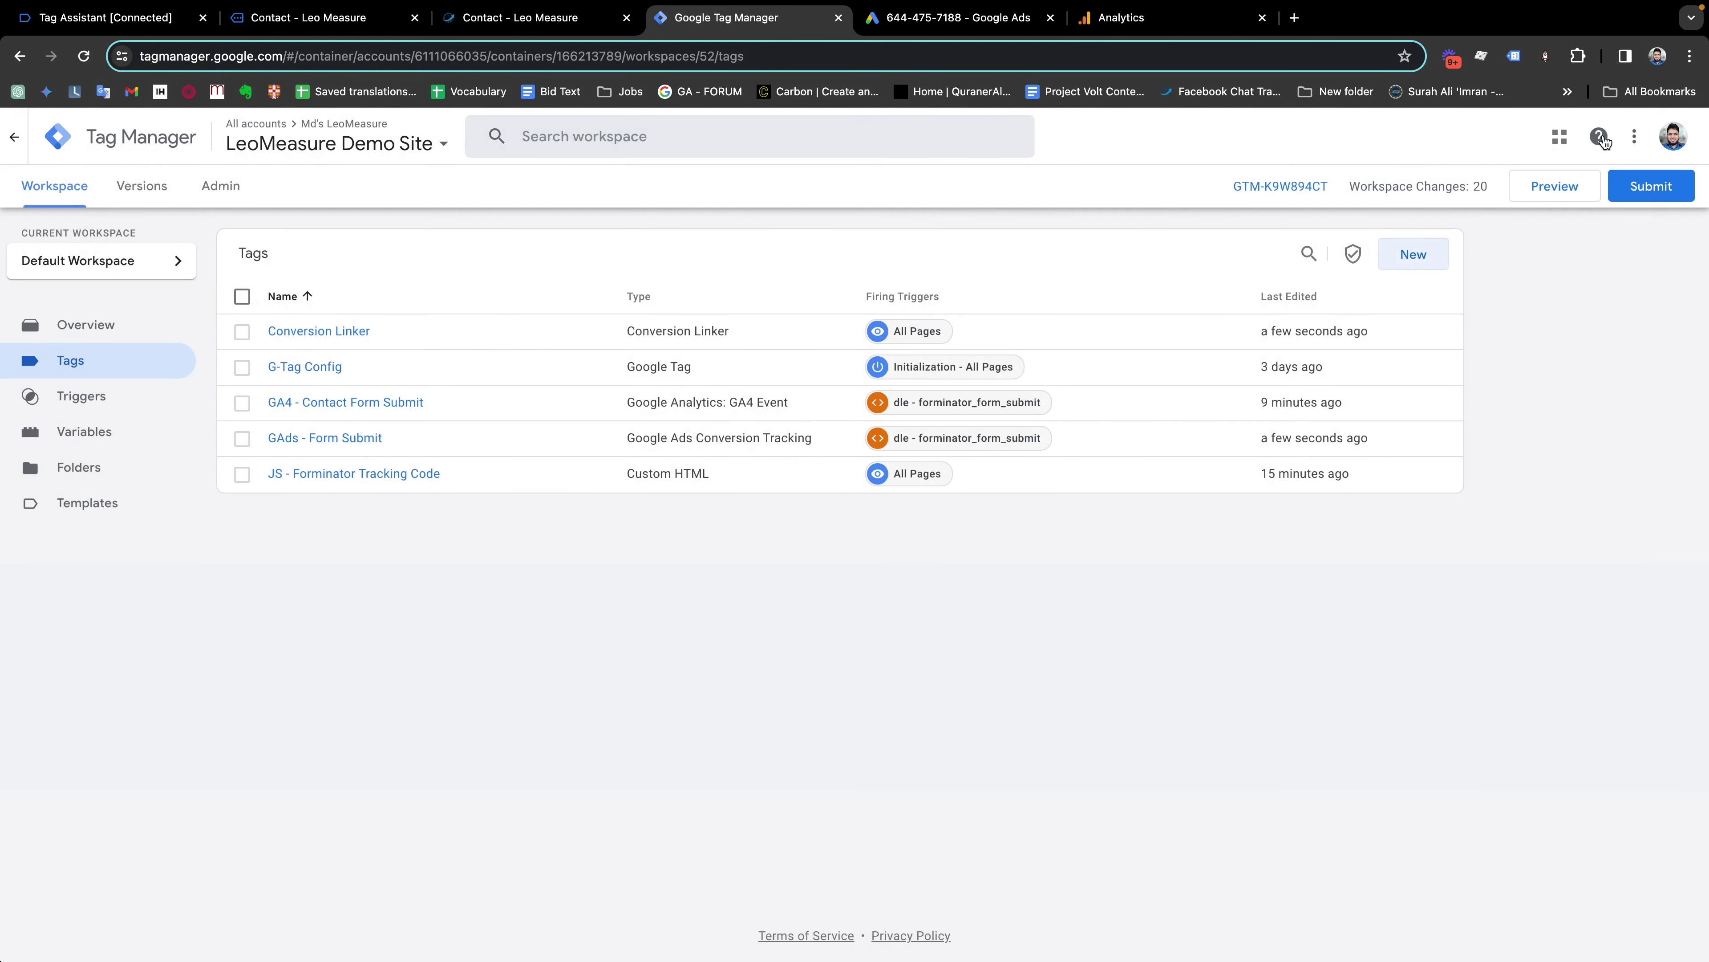
Finish the Contact Form Submit (4) conversion action in Google Ads, then return to Tag Manager
click(949, 18)
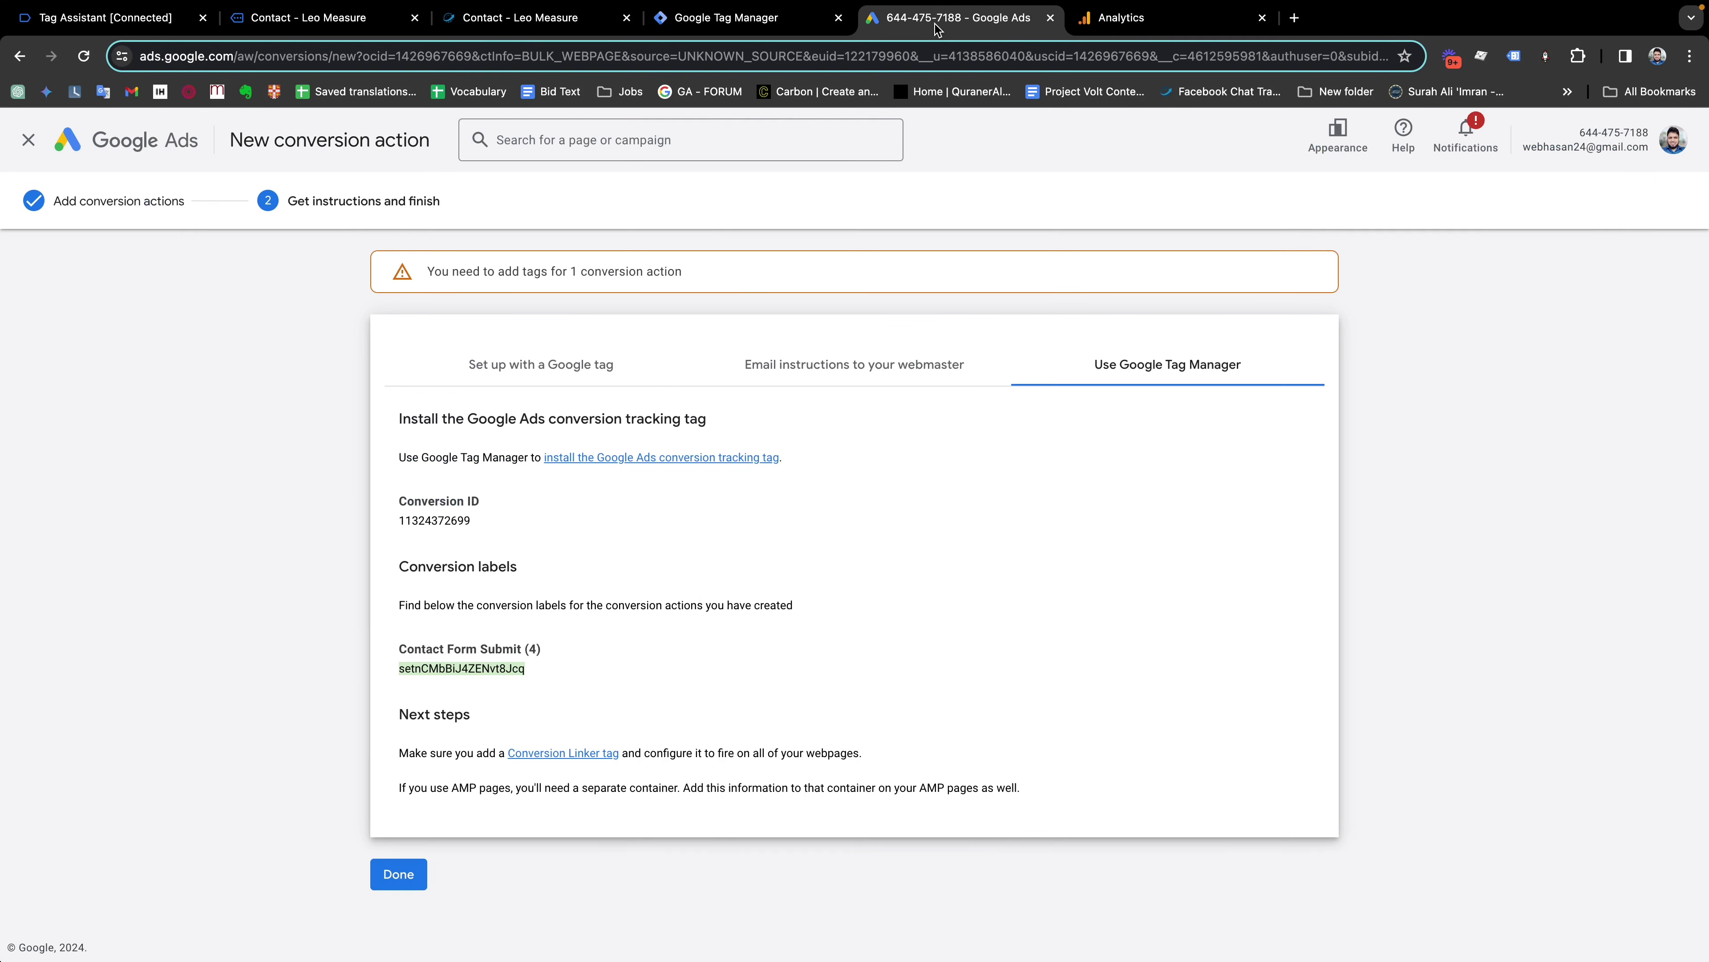
click(413, 870)
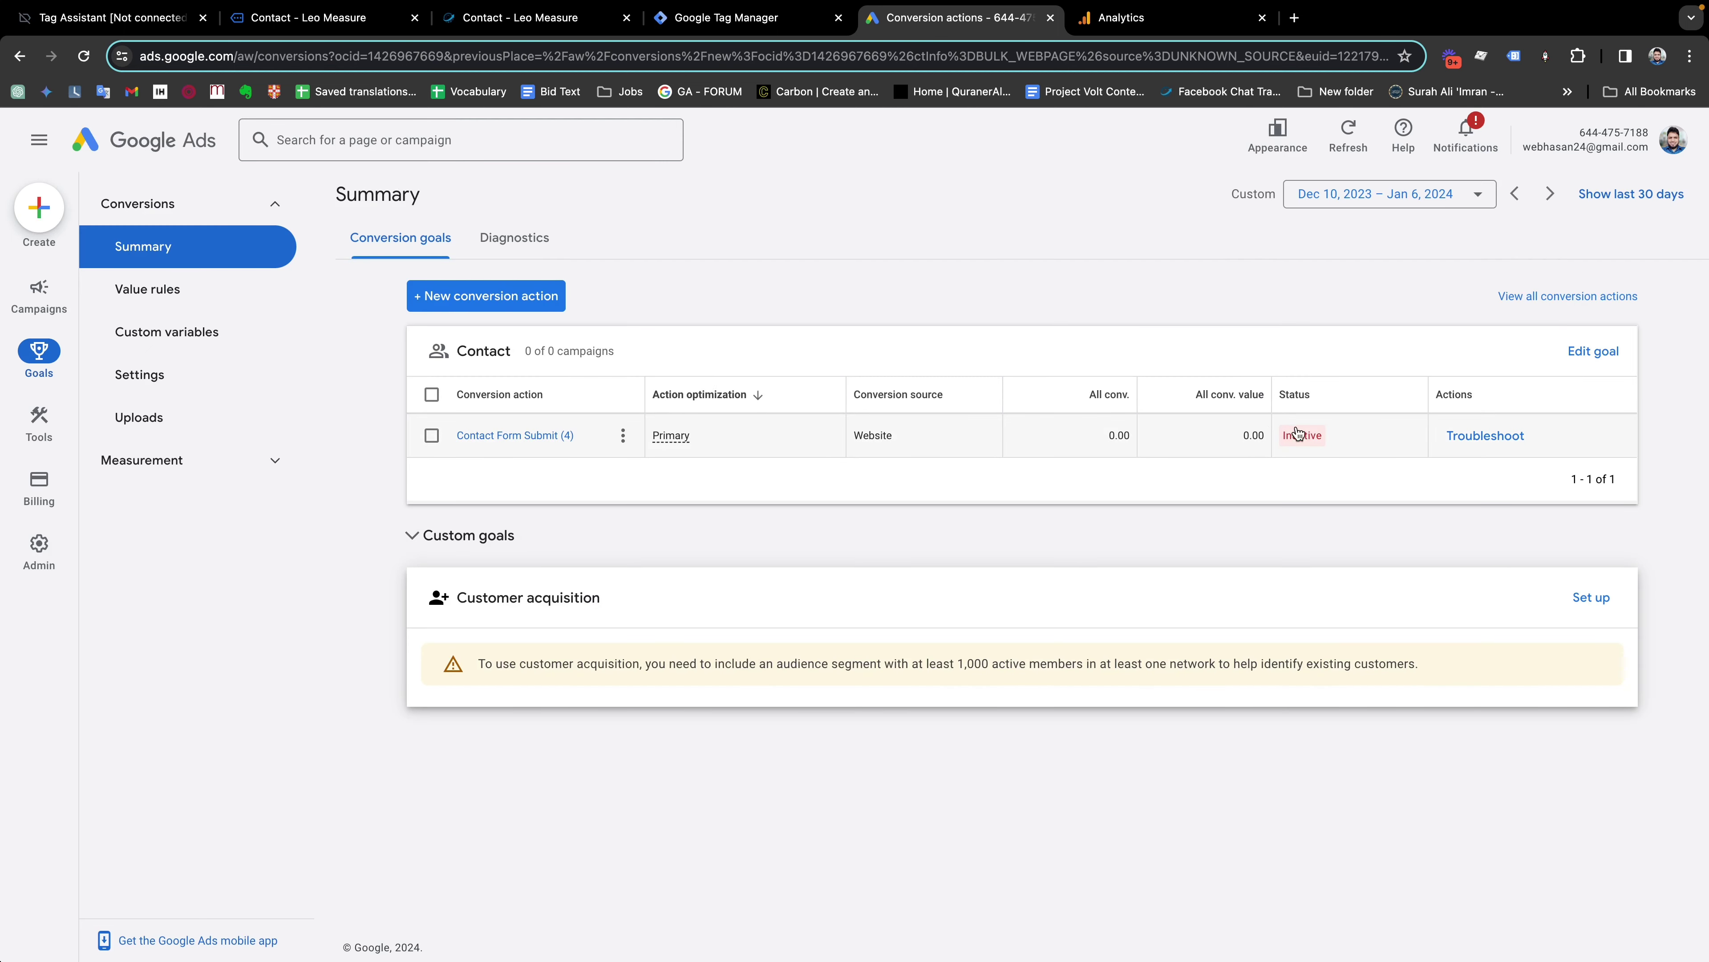
mouse_move(1294, 446)
click(693, 20)
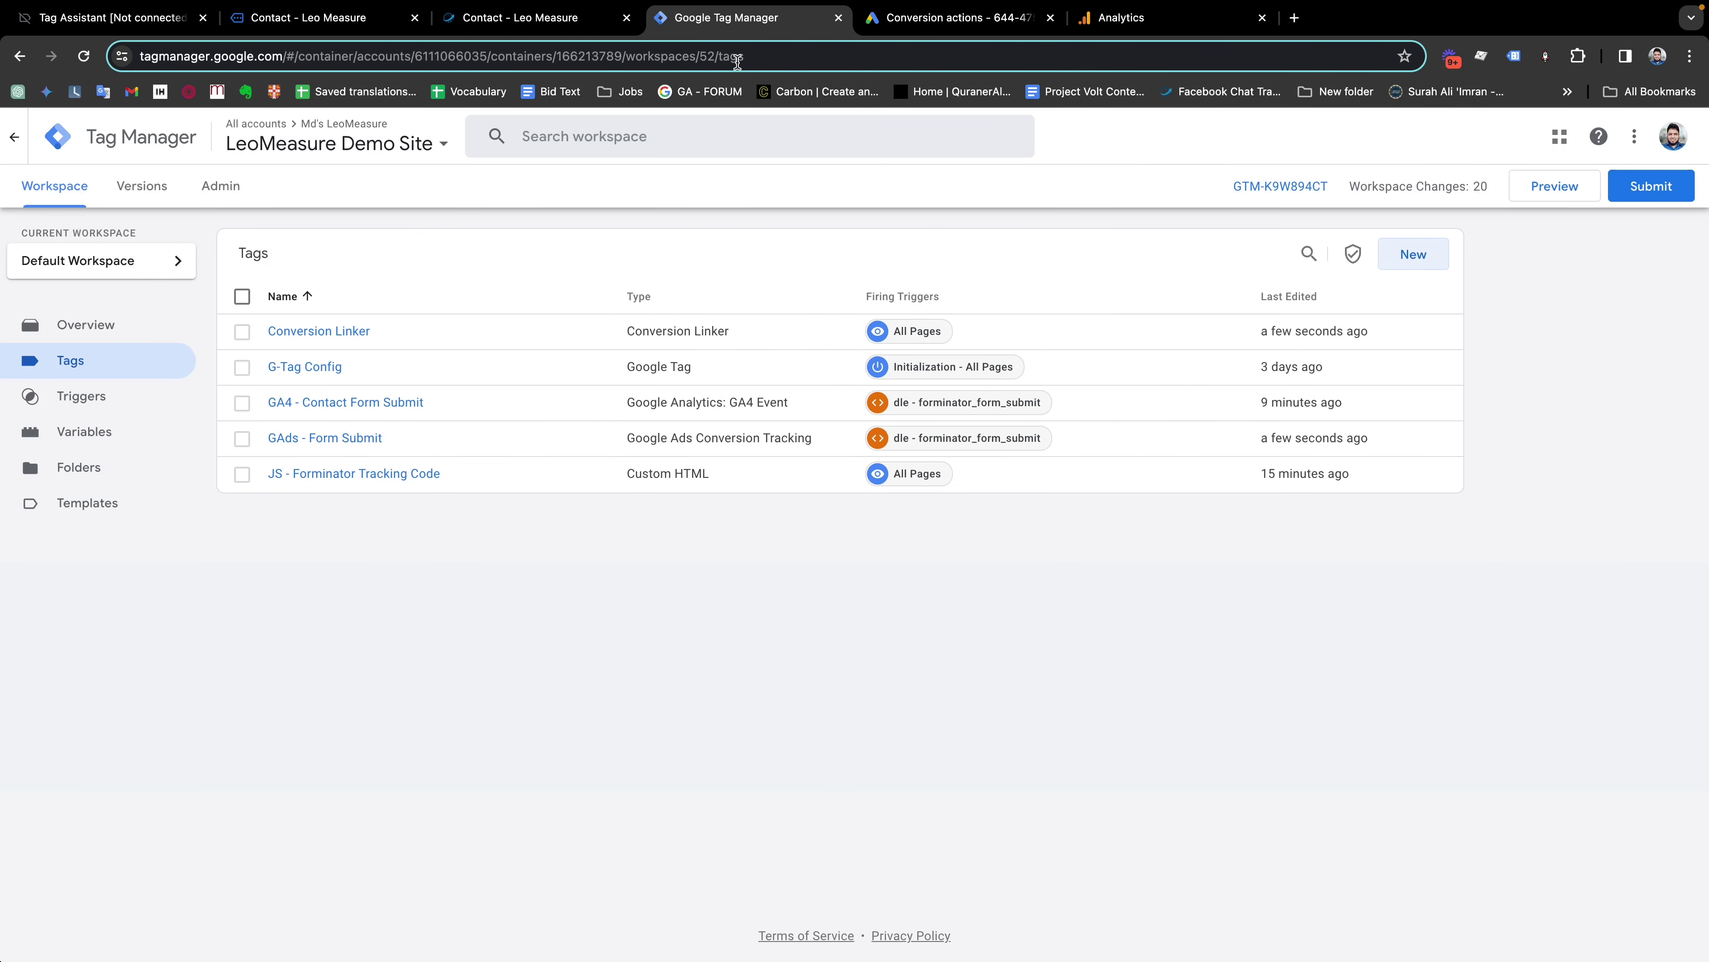
drag(733, 17, 309, 18)
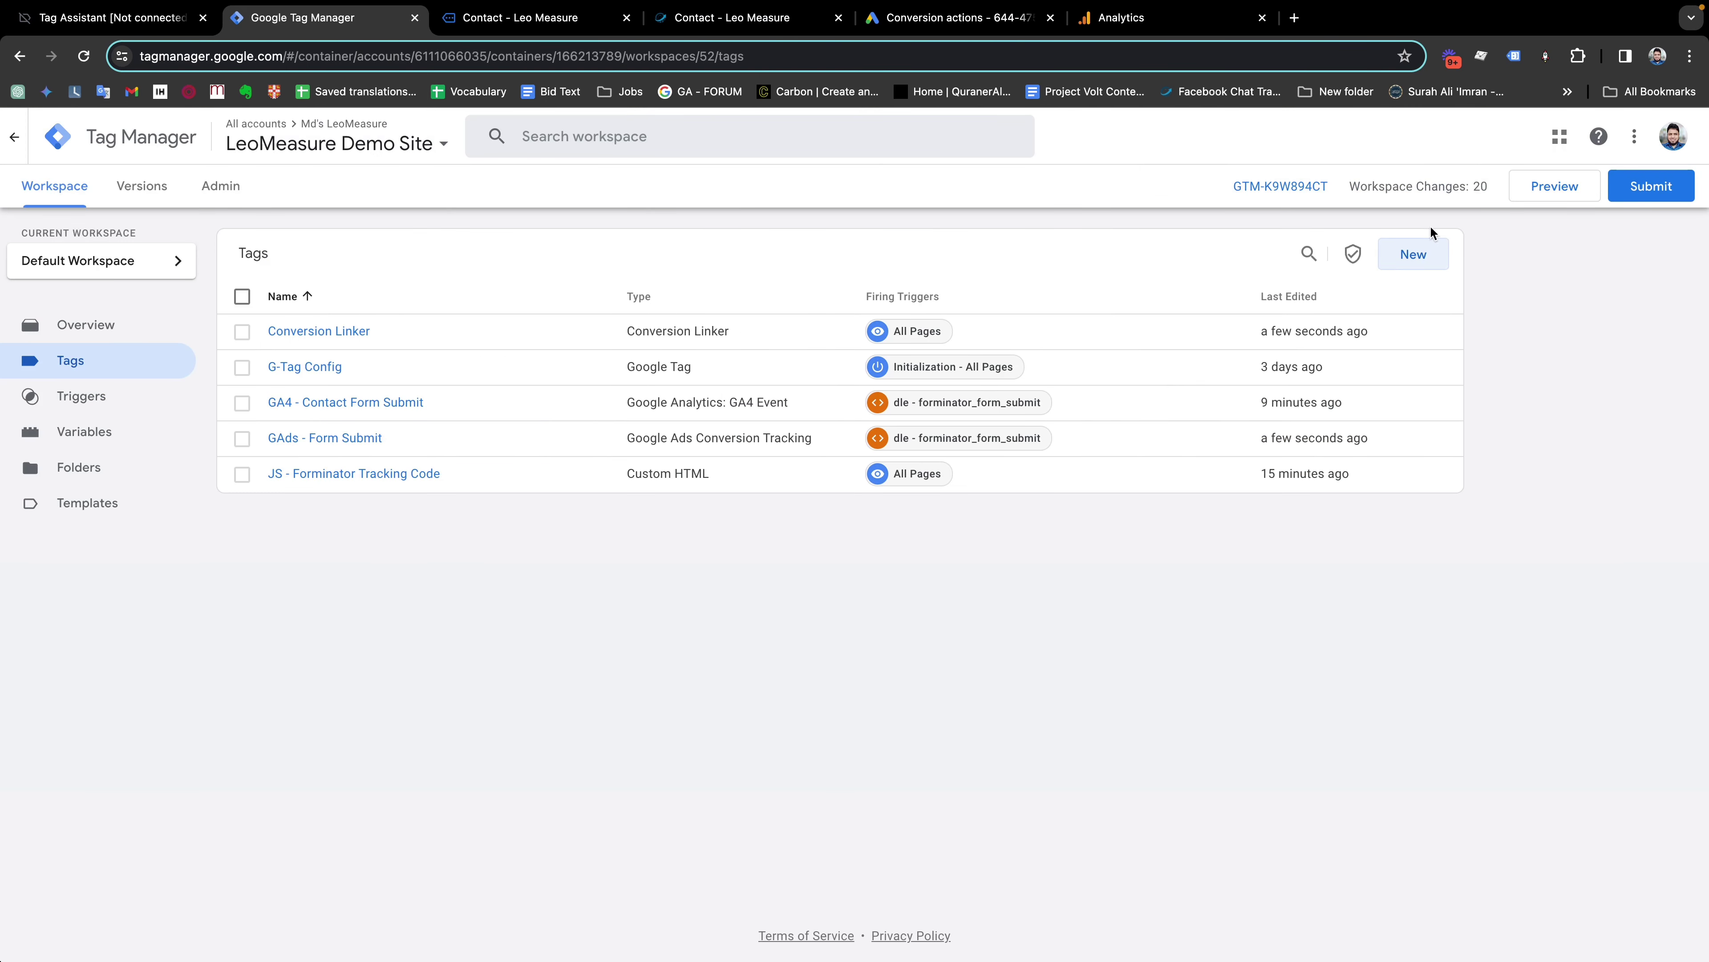
Start a Tag Assistant preview on leomeasure.com and open the contact form page
click(1551, 196)
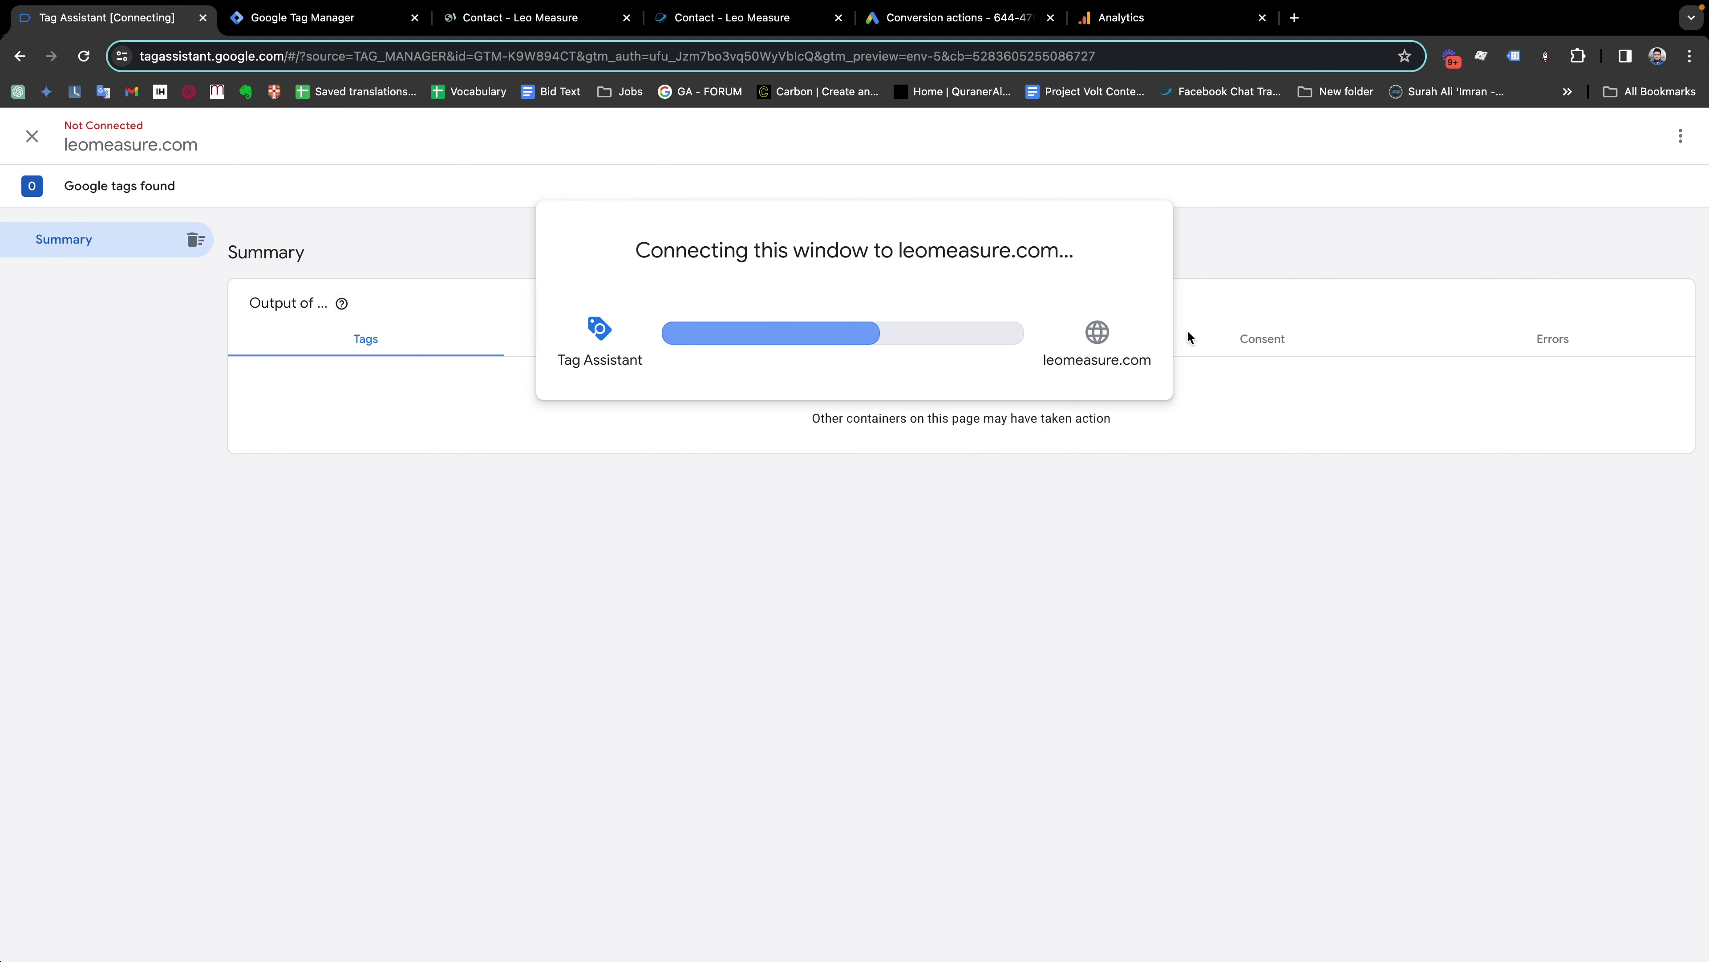
click(860, 452)
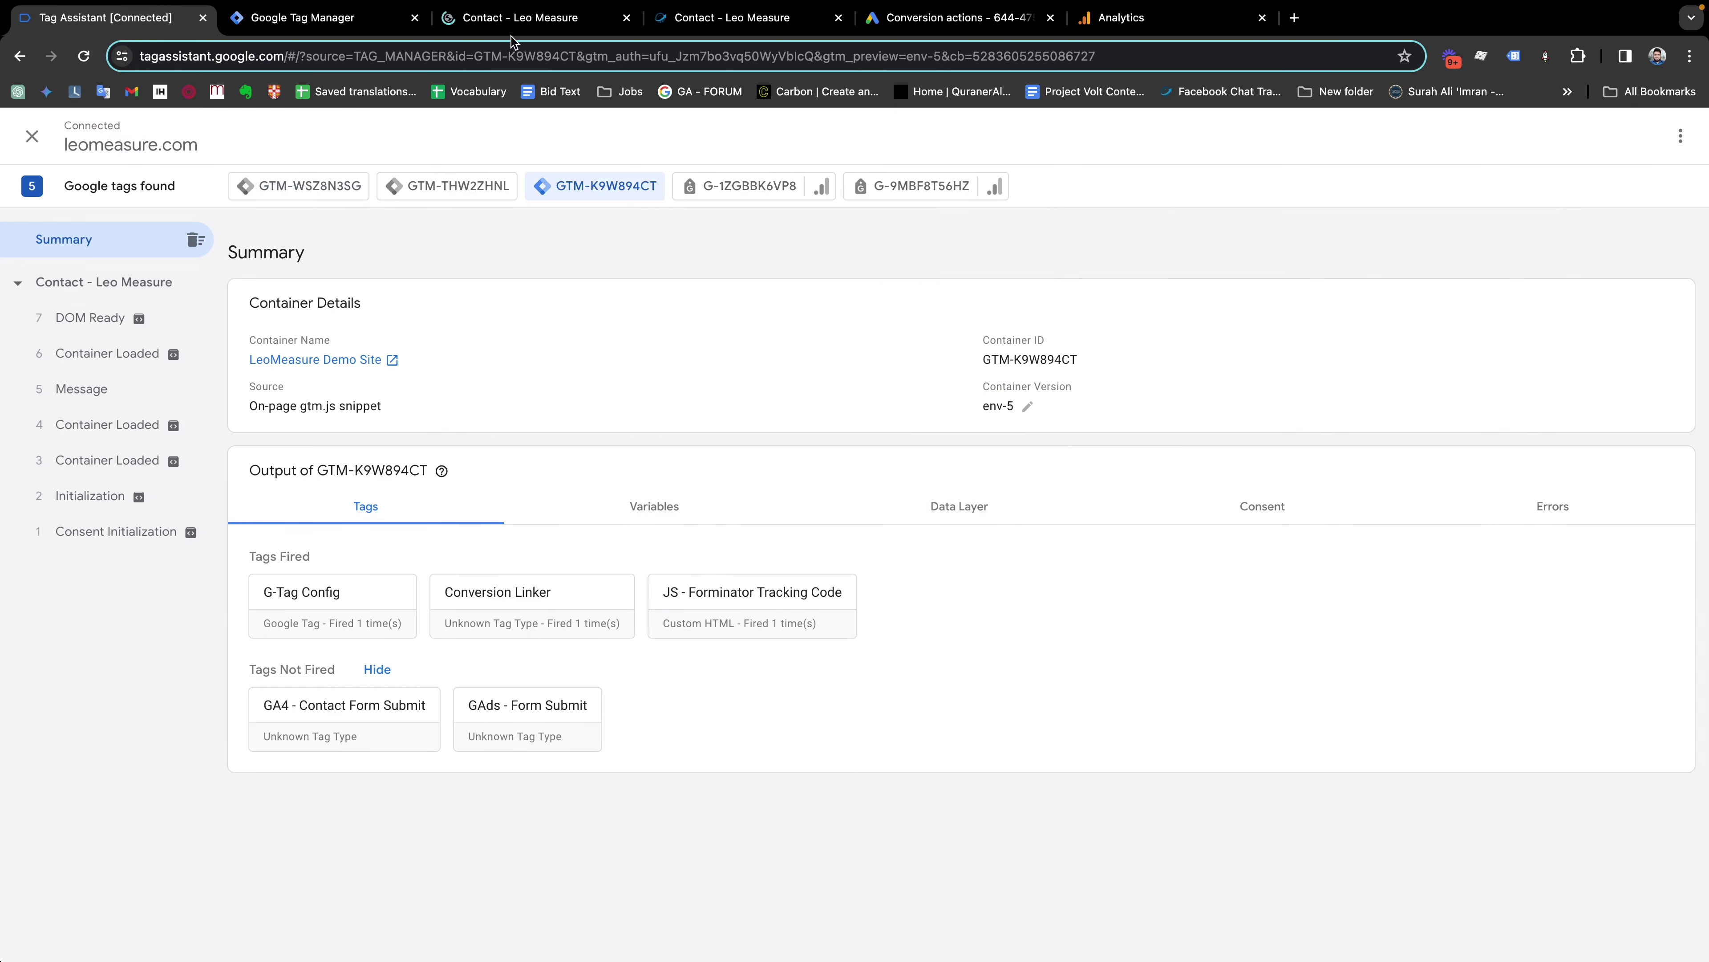
click(518, 17)
click(576, 512)
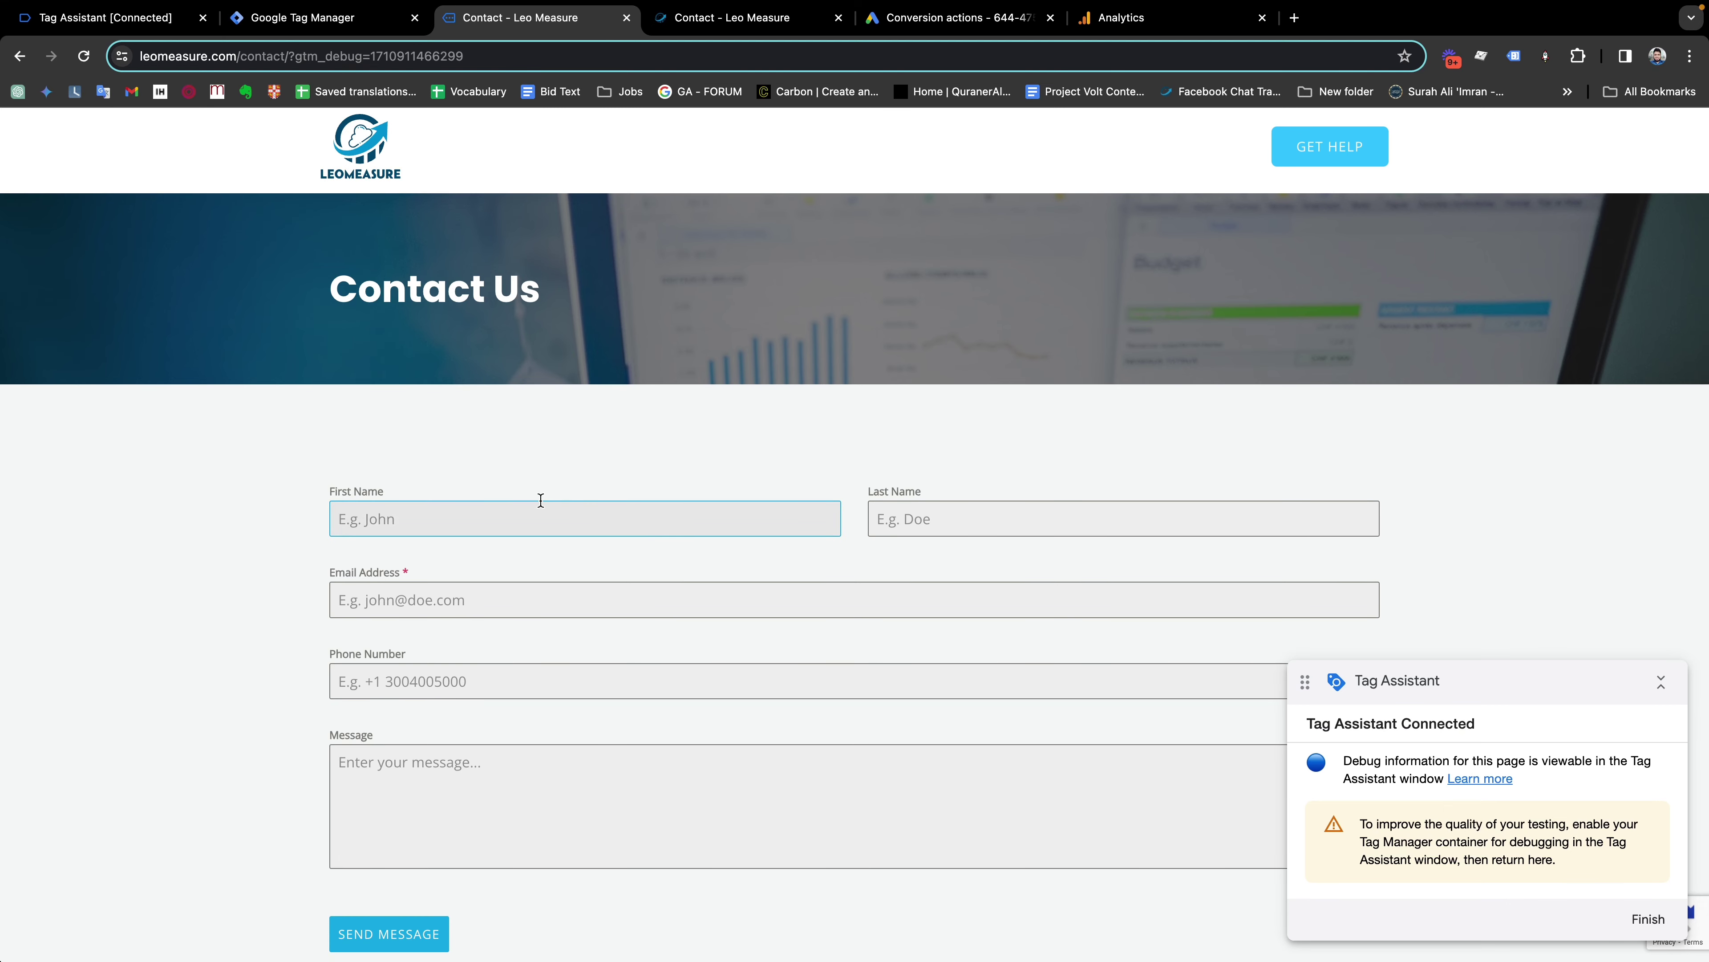
Submit the contact form with a test name, email, phone number and 'Test message...'
key(Tab)
key(Tab)
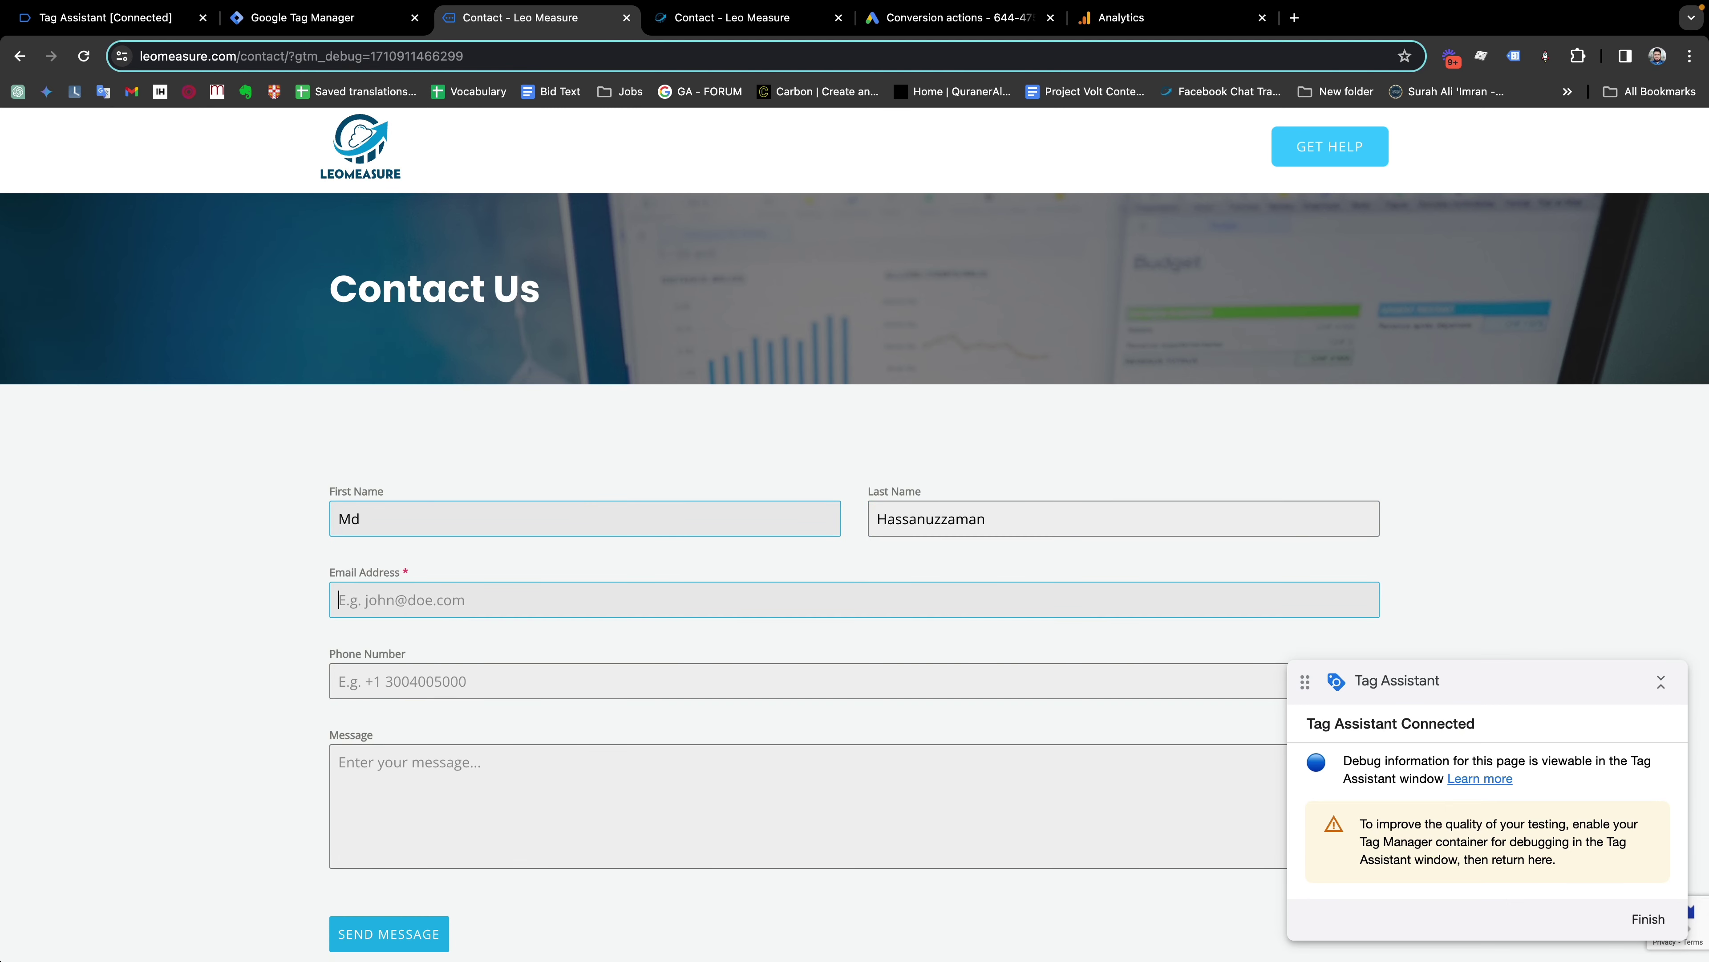
text(ts)
text(est@g)
text(mail.com)
text(233252354)
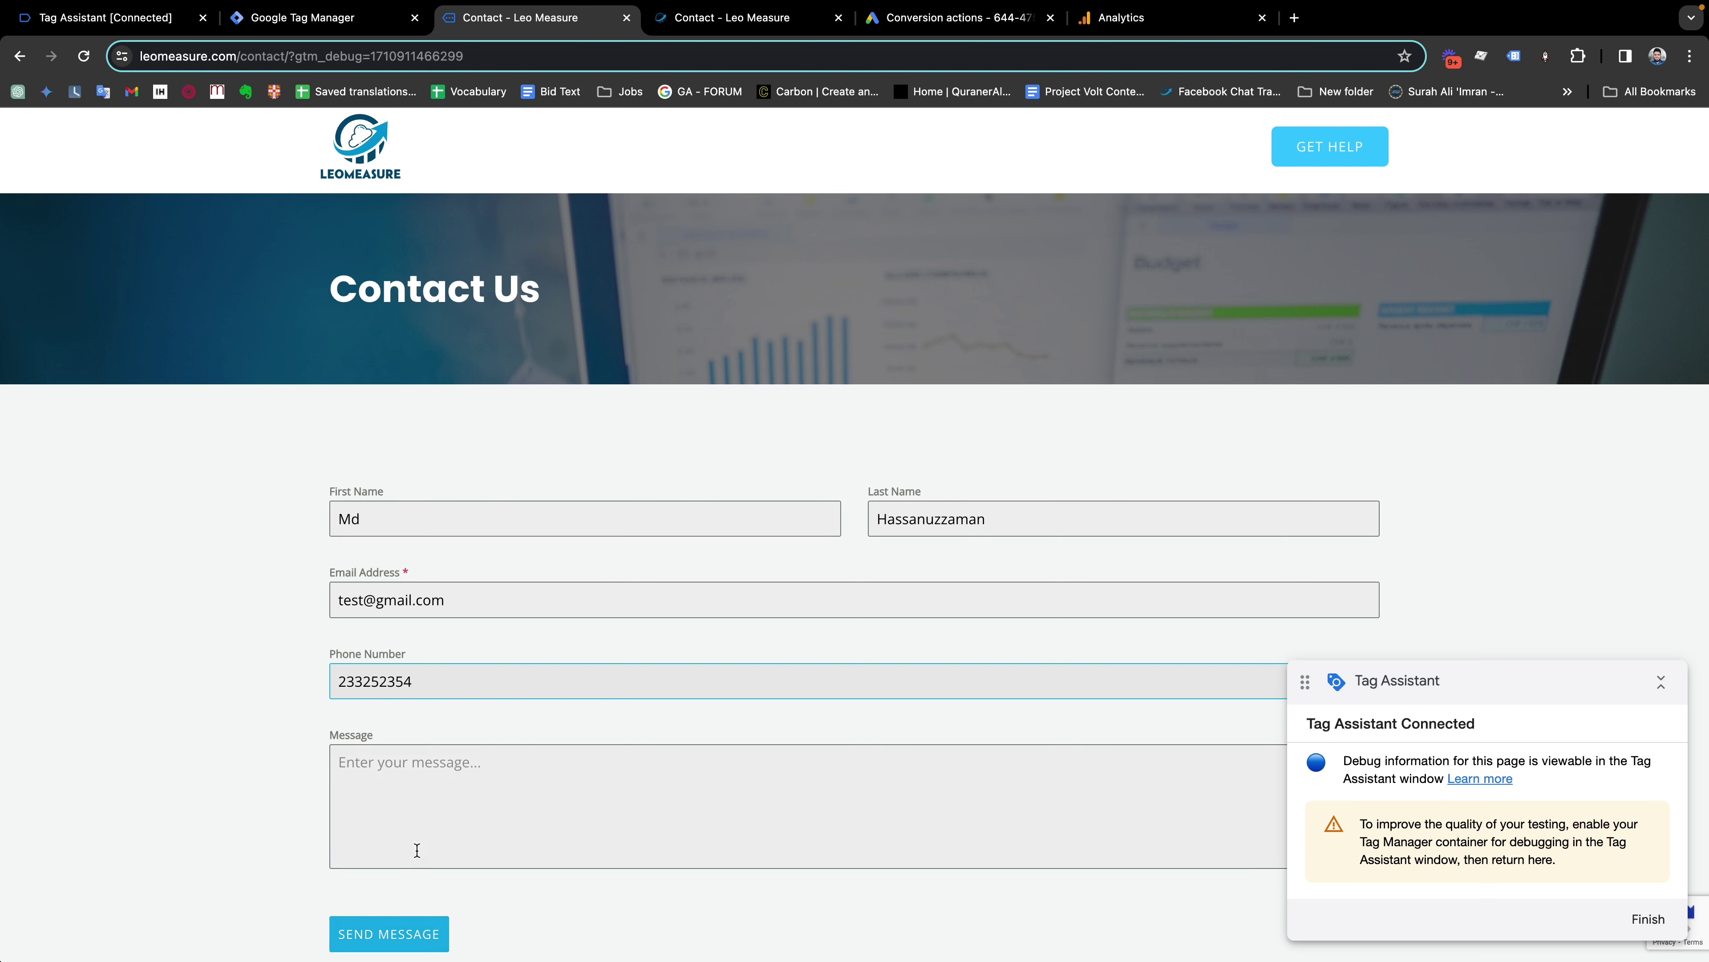
click(446, 824)
text(Test message...)
click(409, 928)
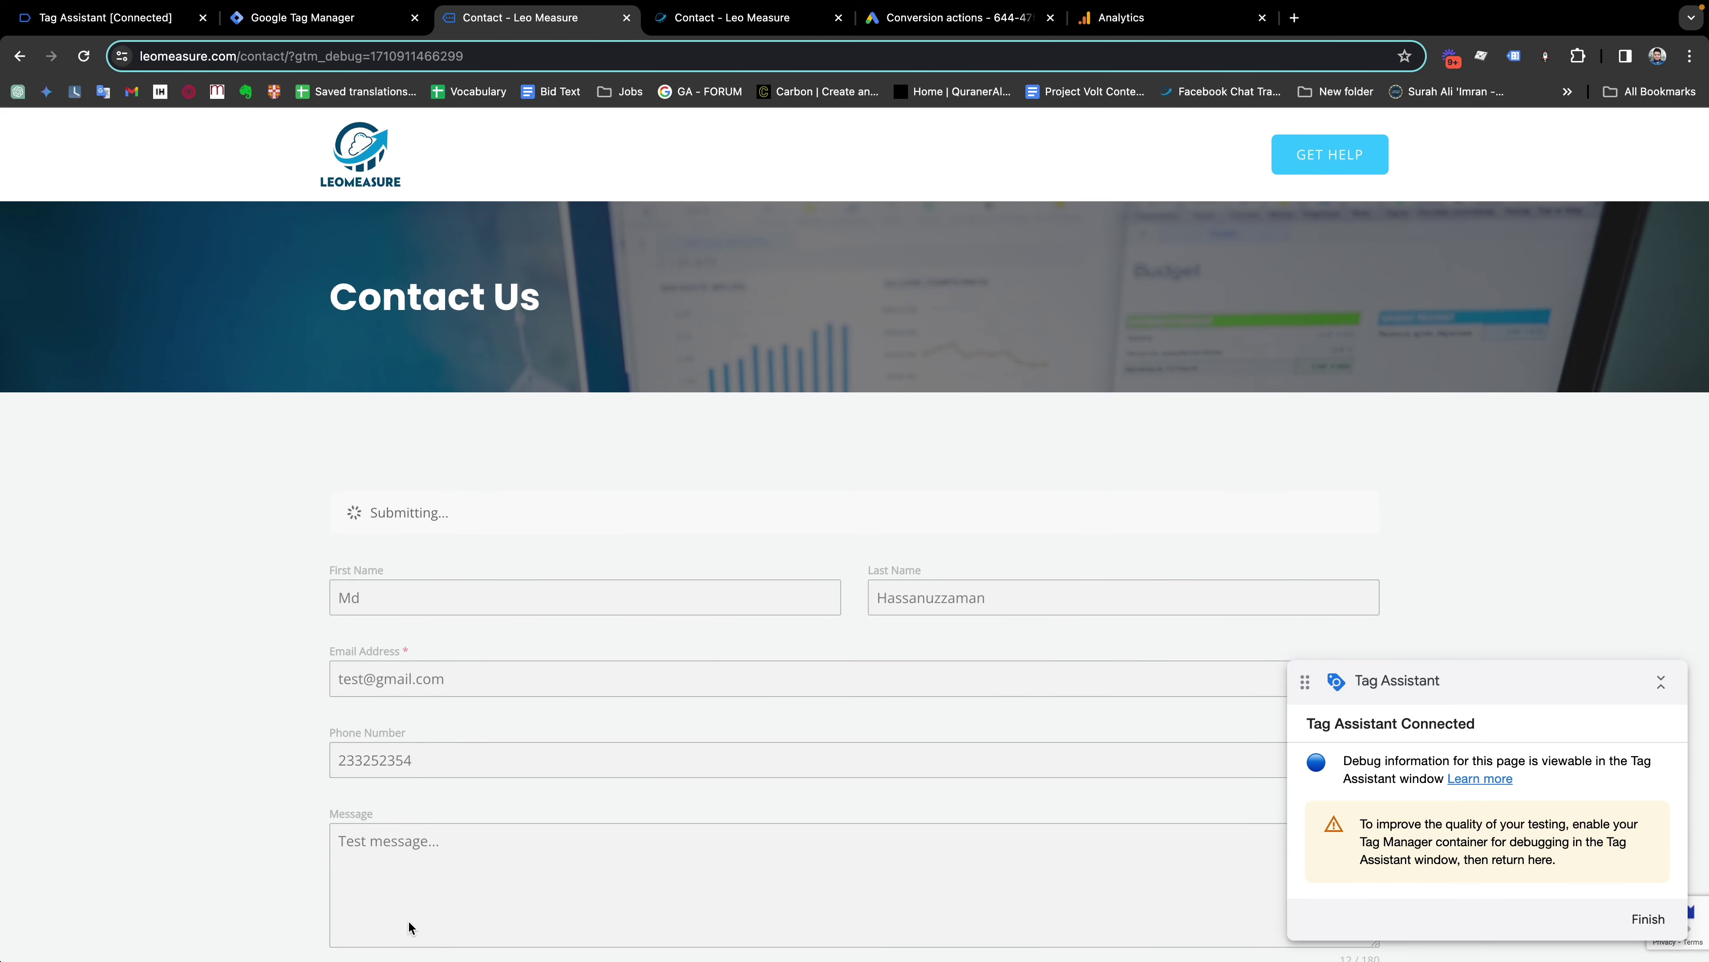
click(340, 24)
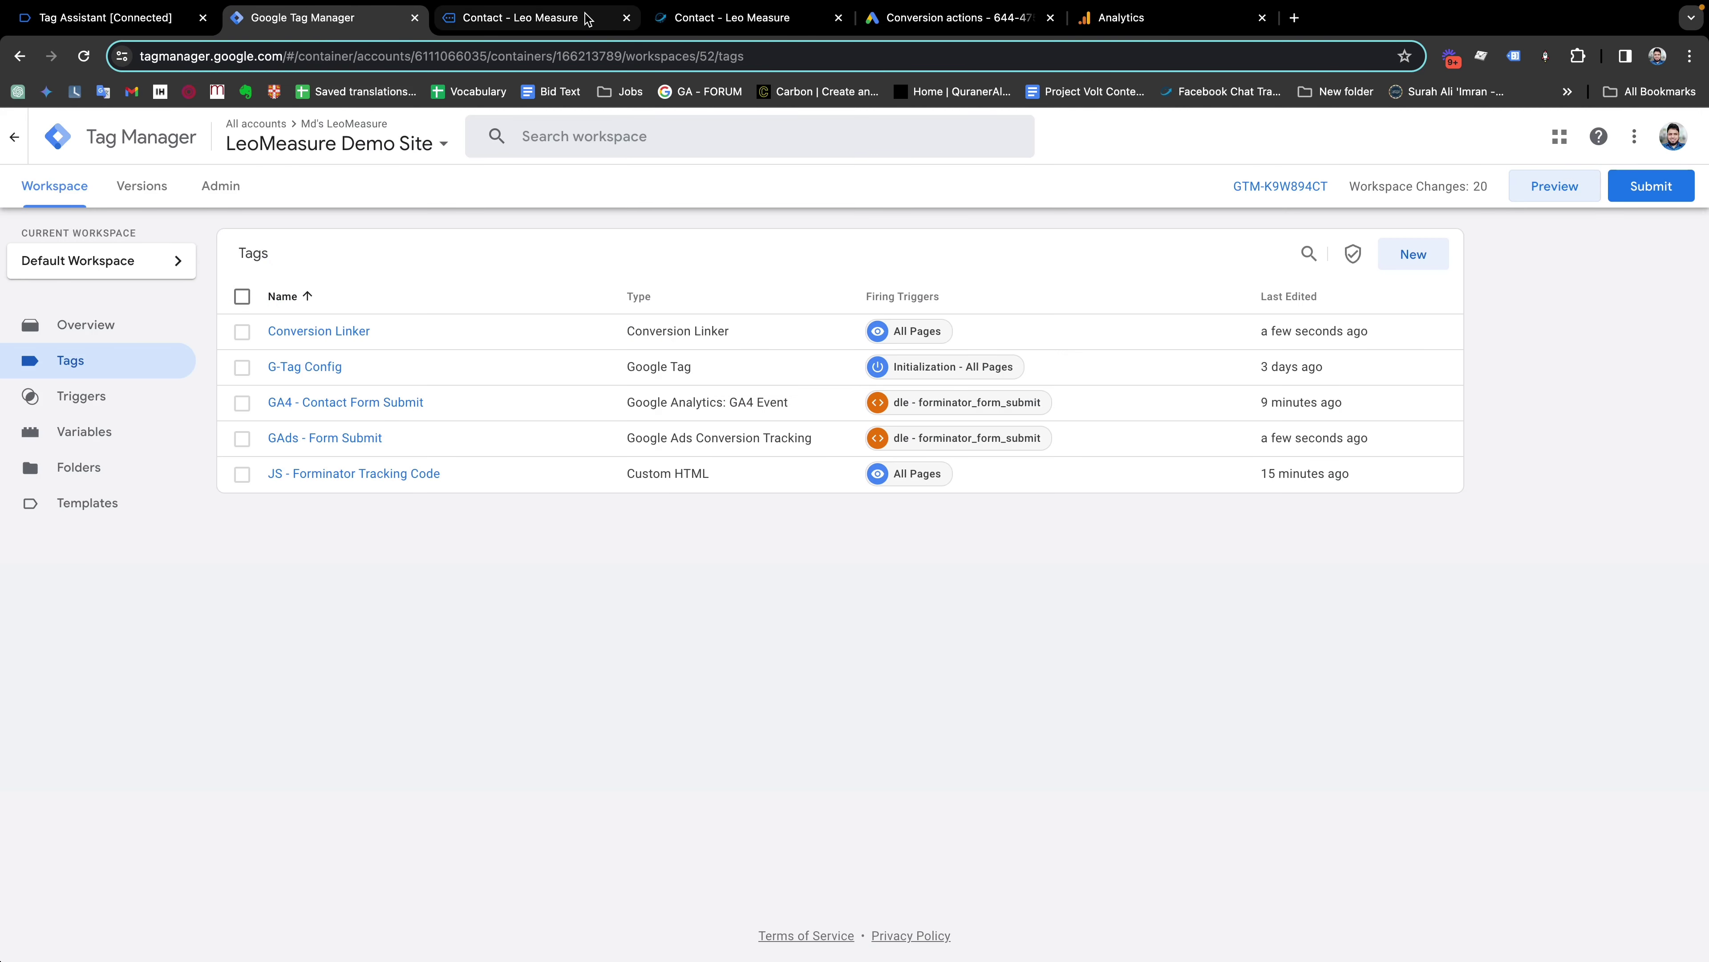
Check that GAds - Form Submit and GA4 - Contact Form Submit fired on forminator_form_submit, then open Google Ads
drag(129, 16, 337, 18)
click(141, 319)
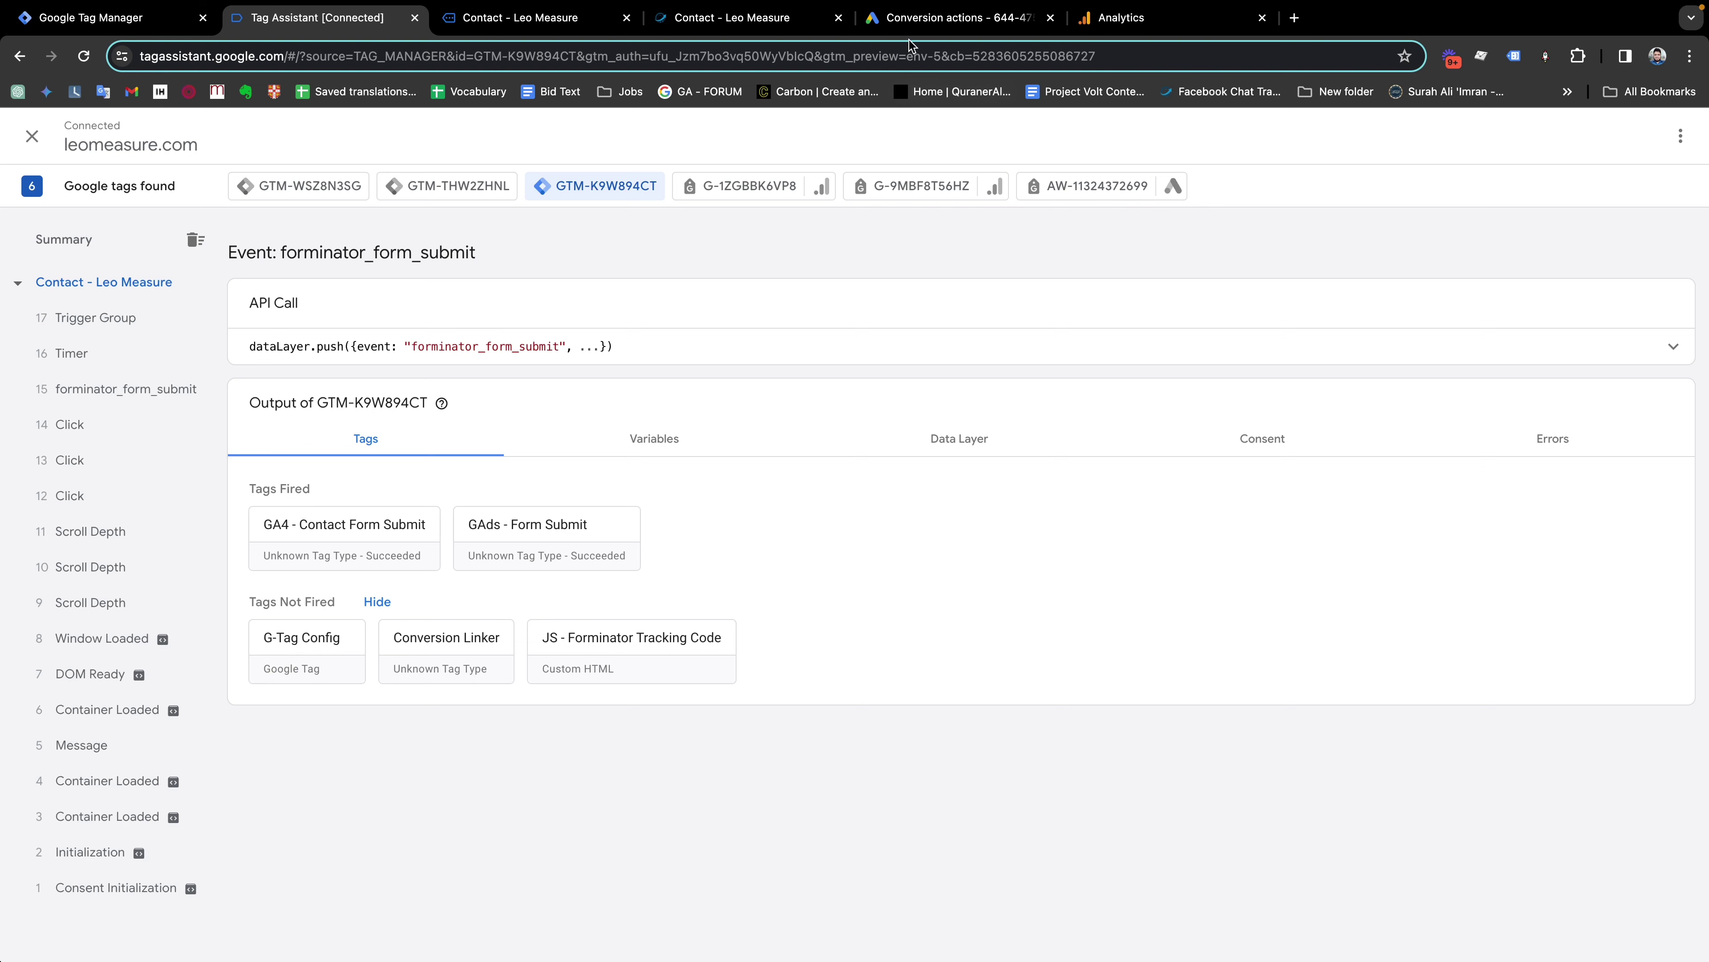
click(909, 19)
Reload the Google Ads conversions summary and confirm Contact Form Submit (4) shows No recent conversions
mouse_move(1299, 441)
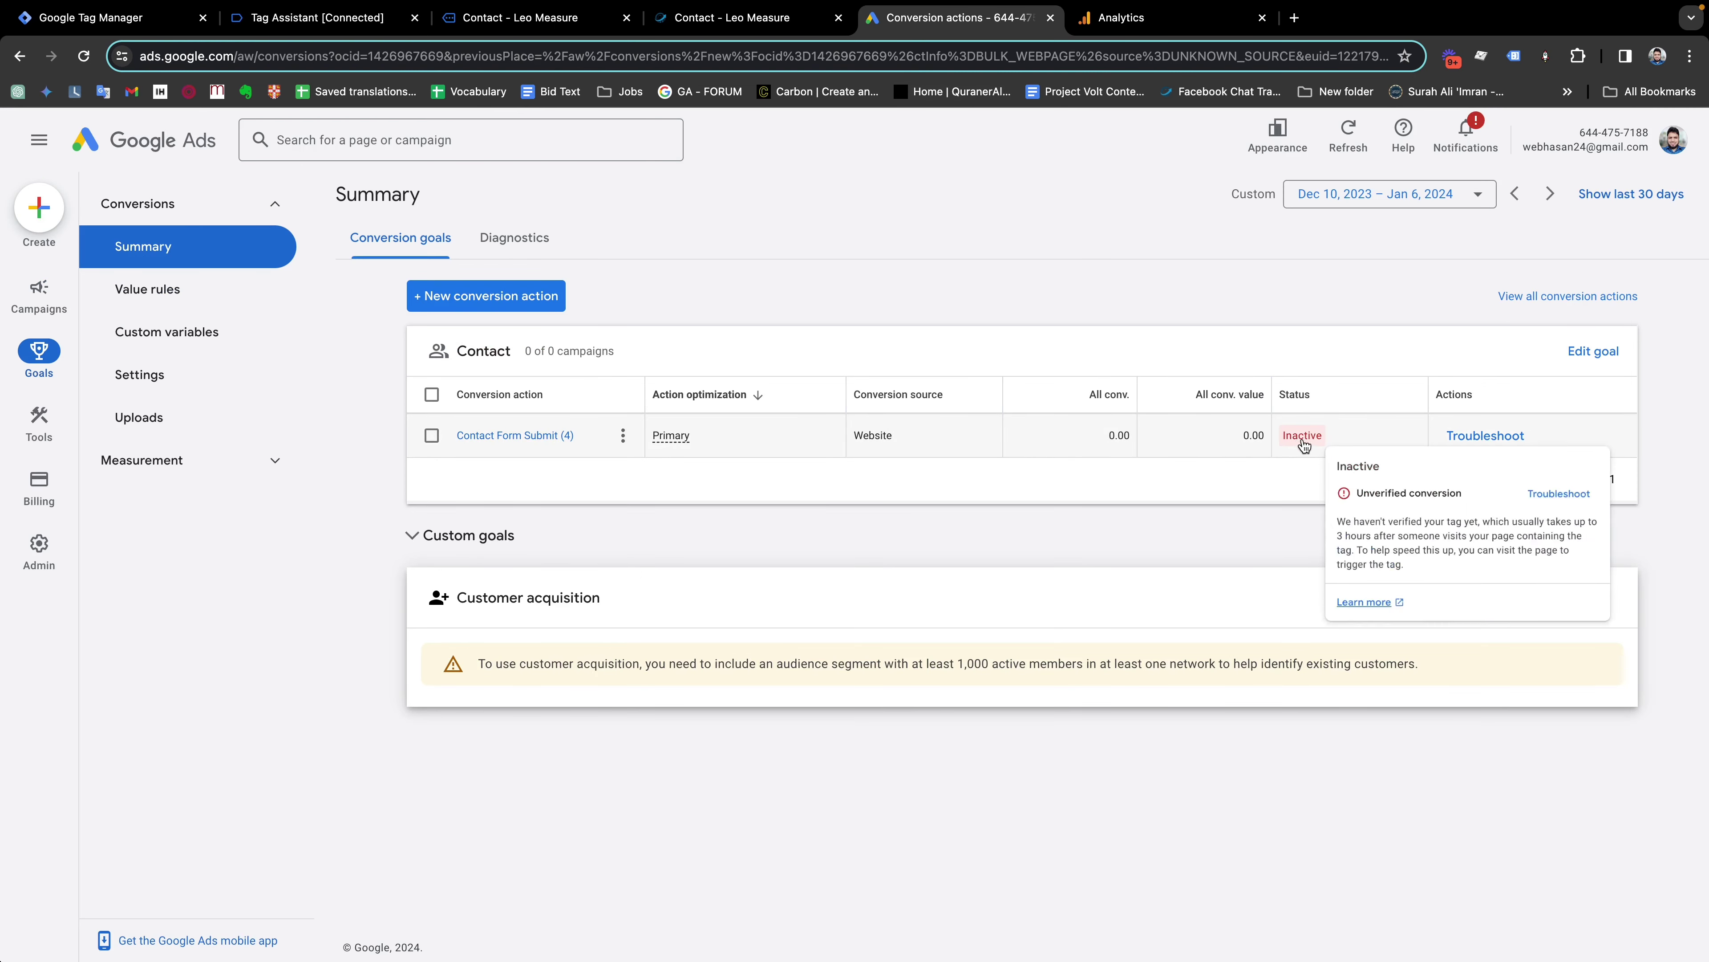
key(super+r)
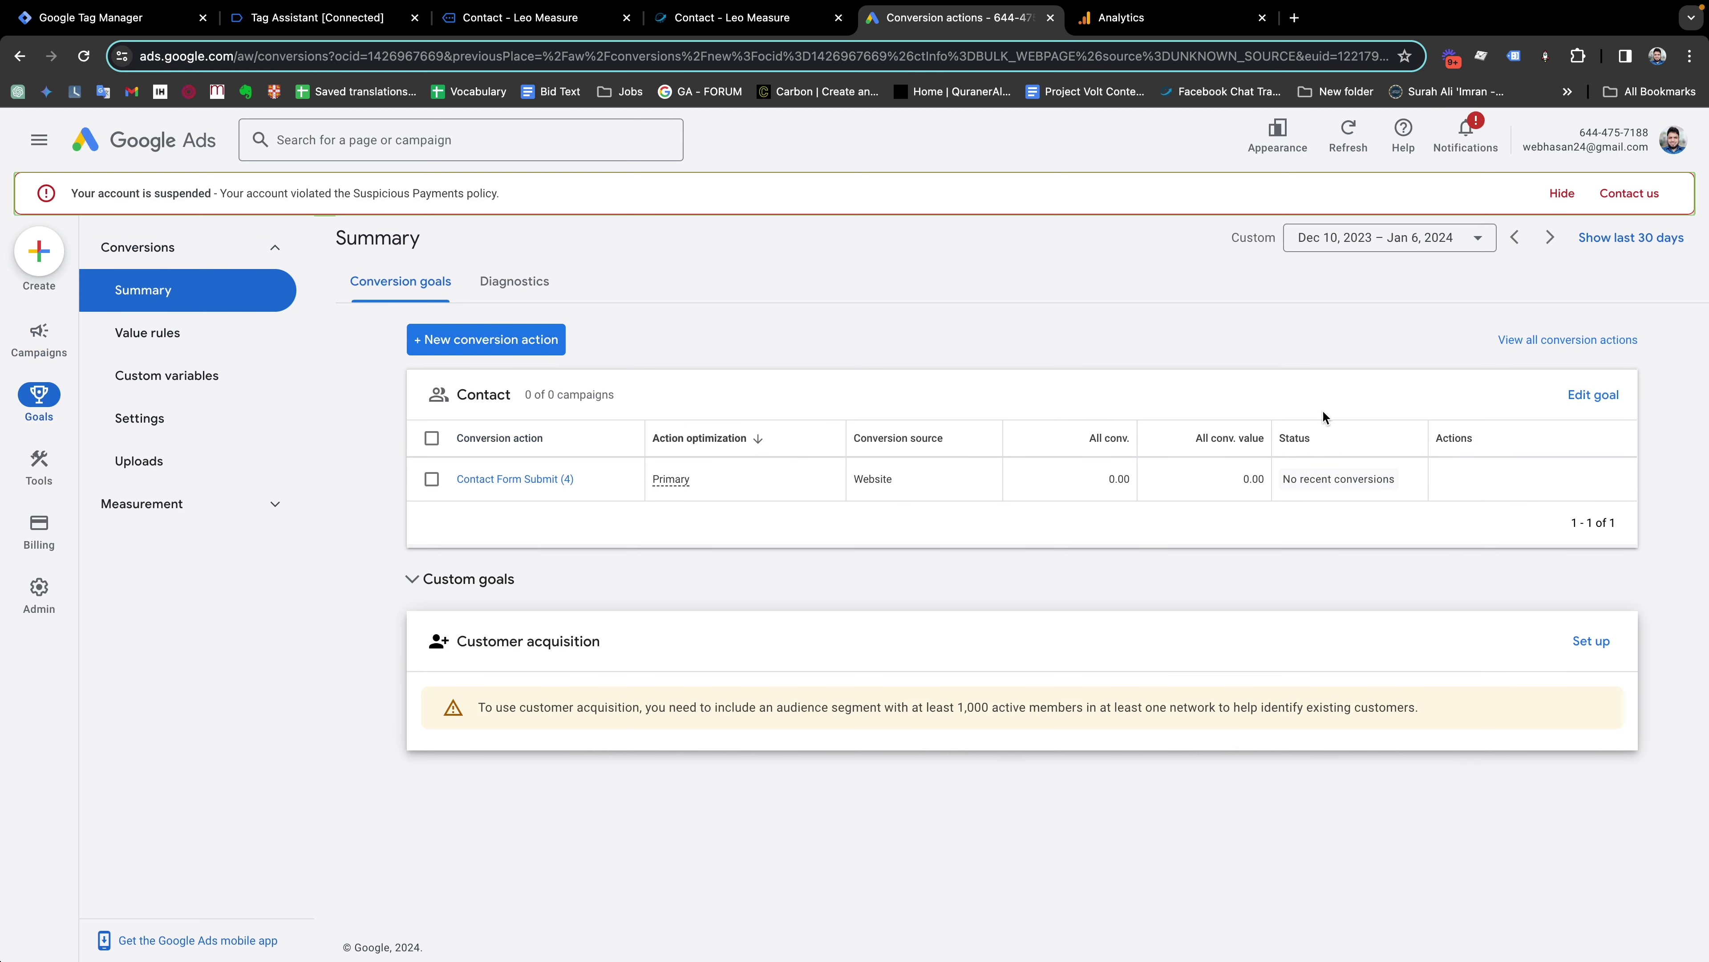
click(1307, 487)
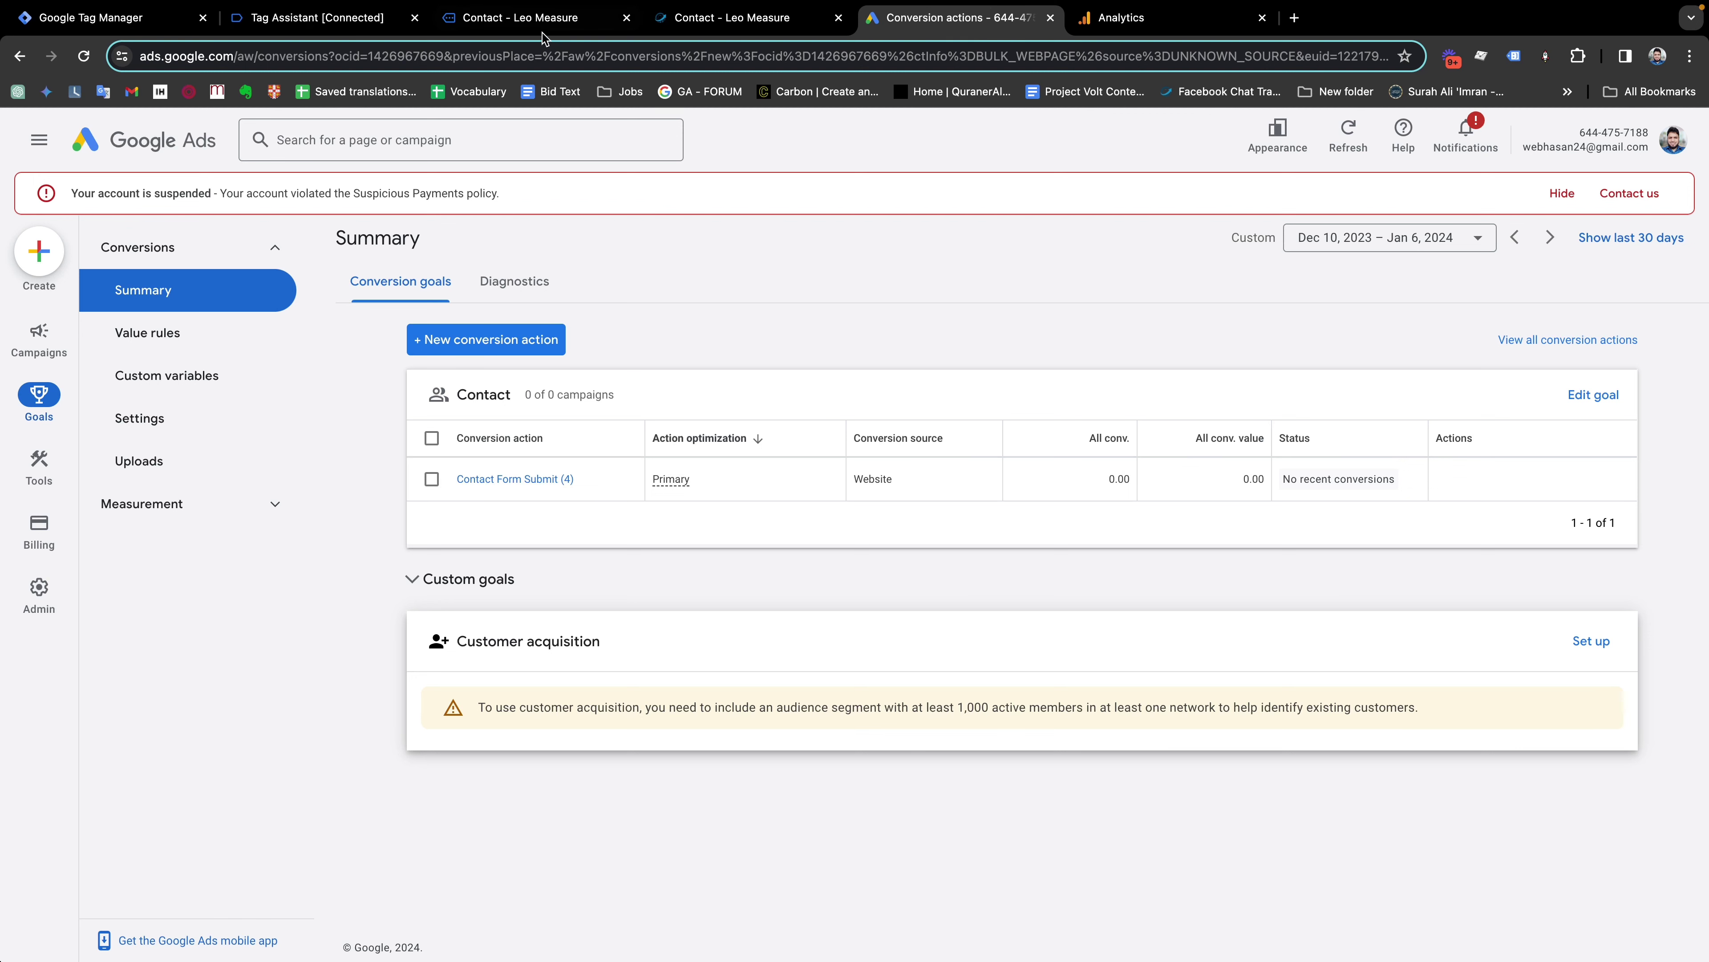
click(531, 18)
Confirm the forminator_form_submit event lists GAds - Form Submit and GA4 - Contact Form Submit as succeeded
click(310, 17)
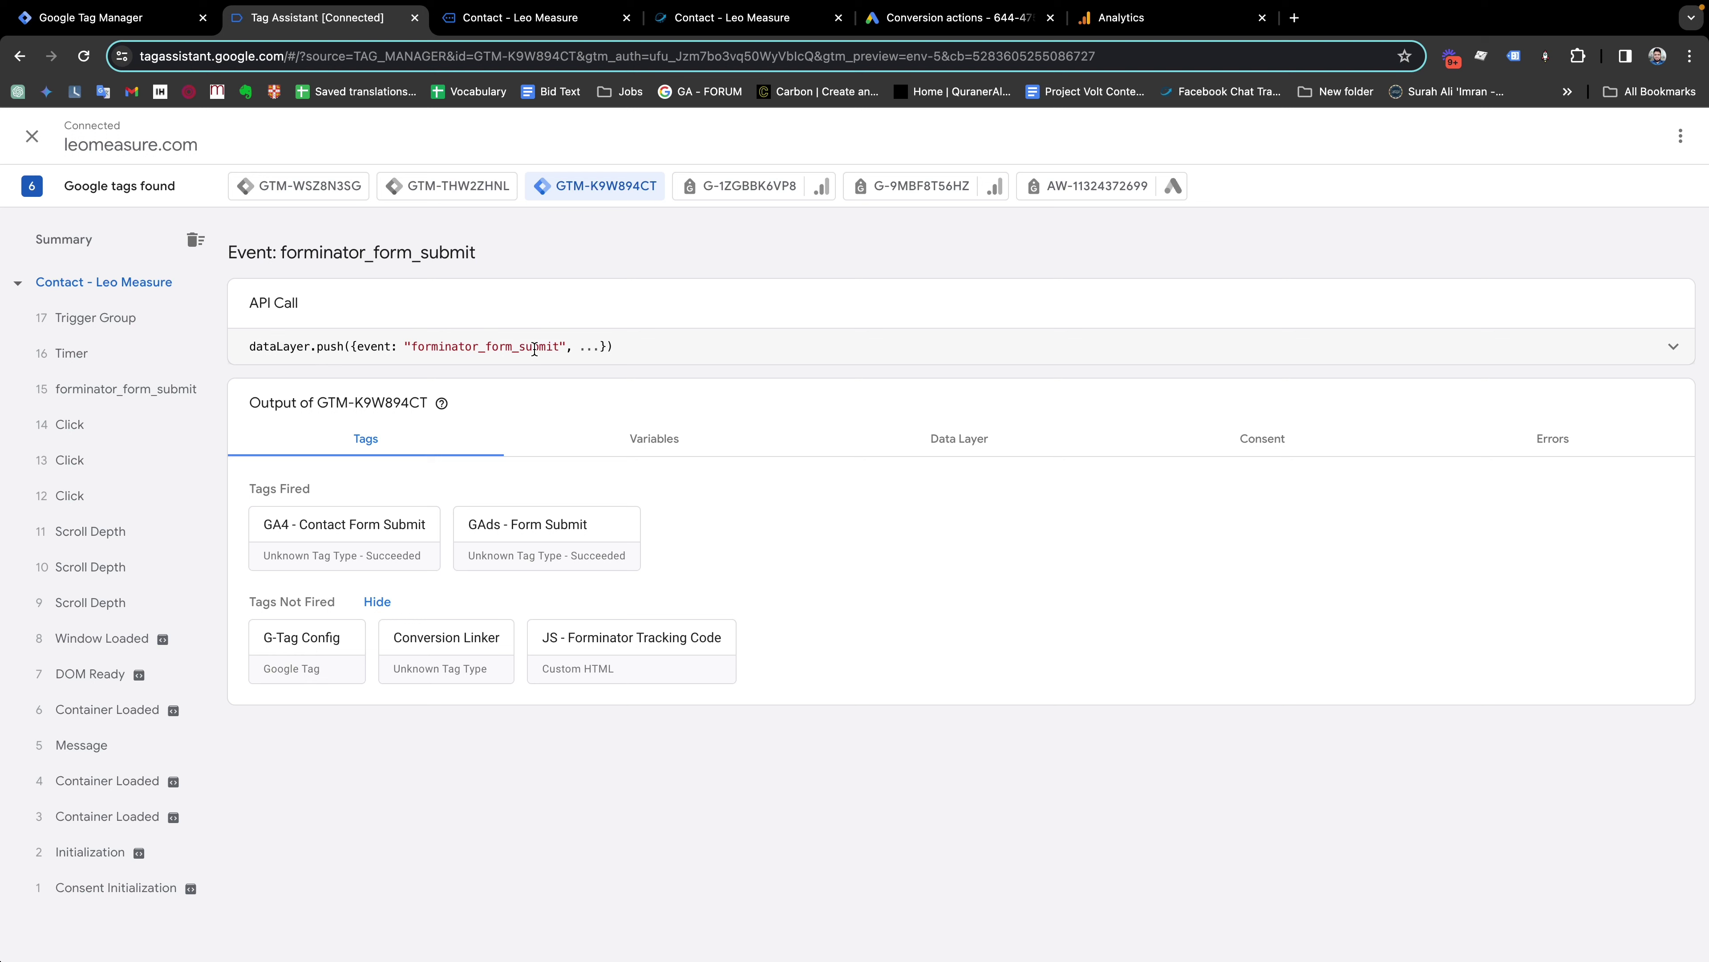
mouse_move(584, 6)
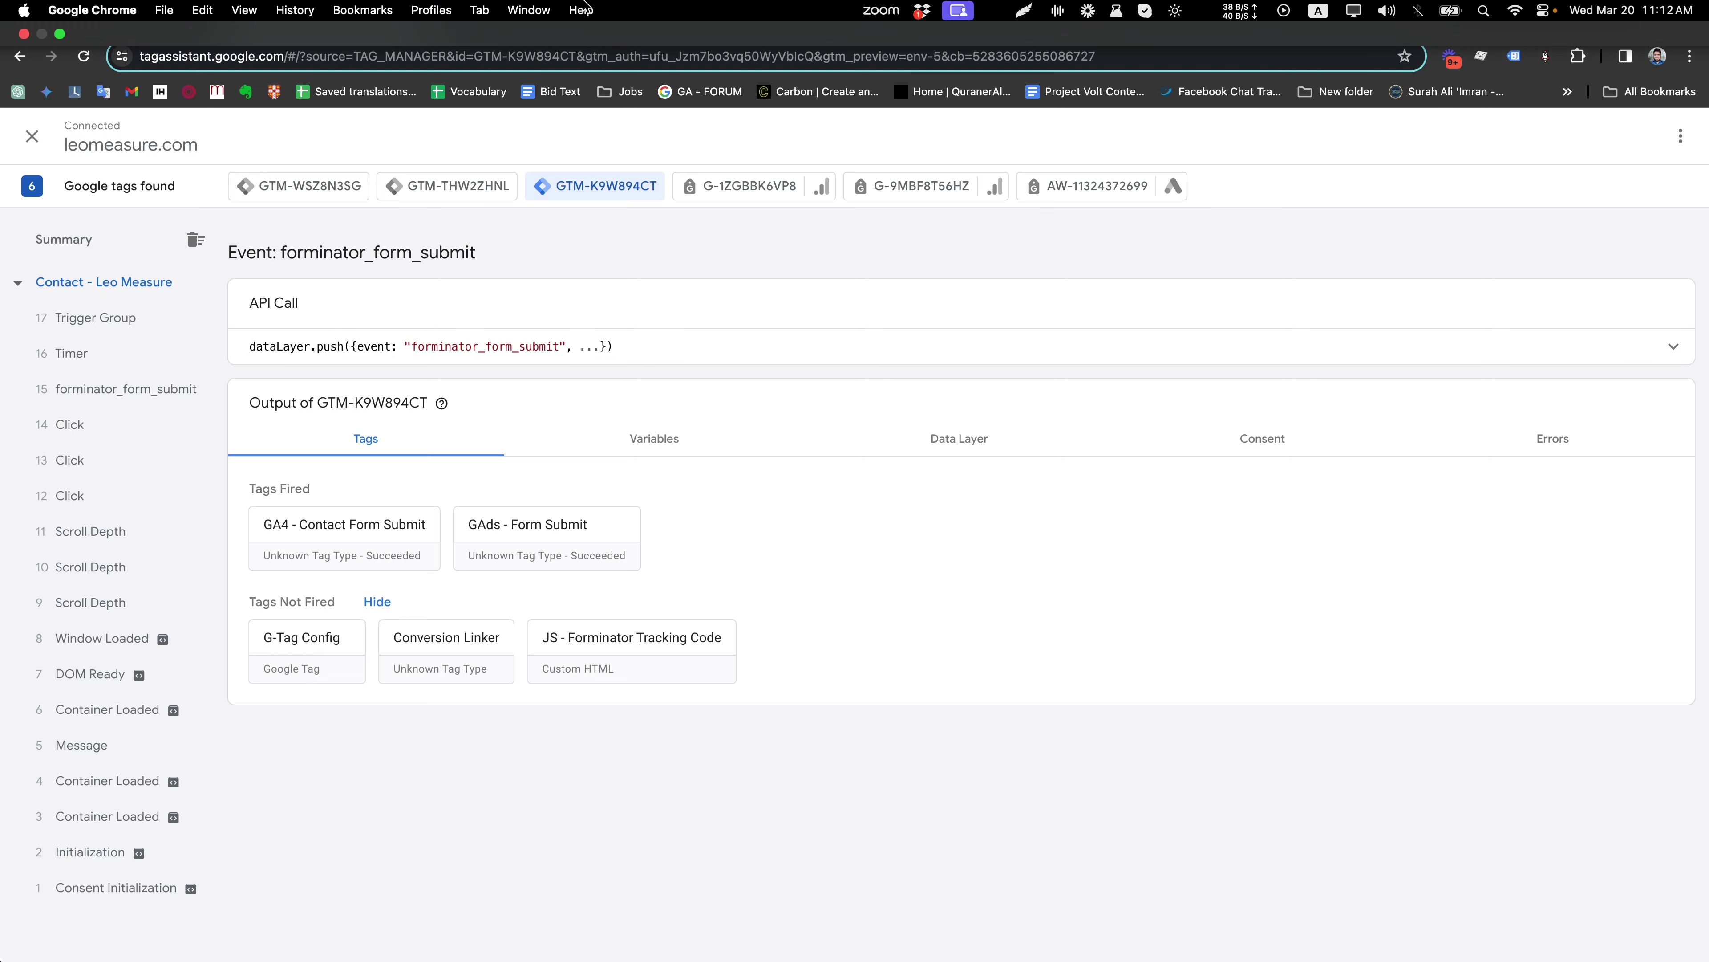